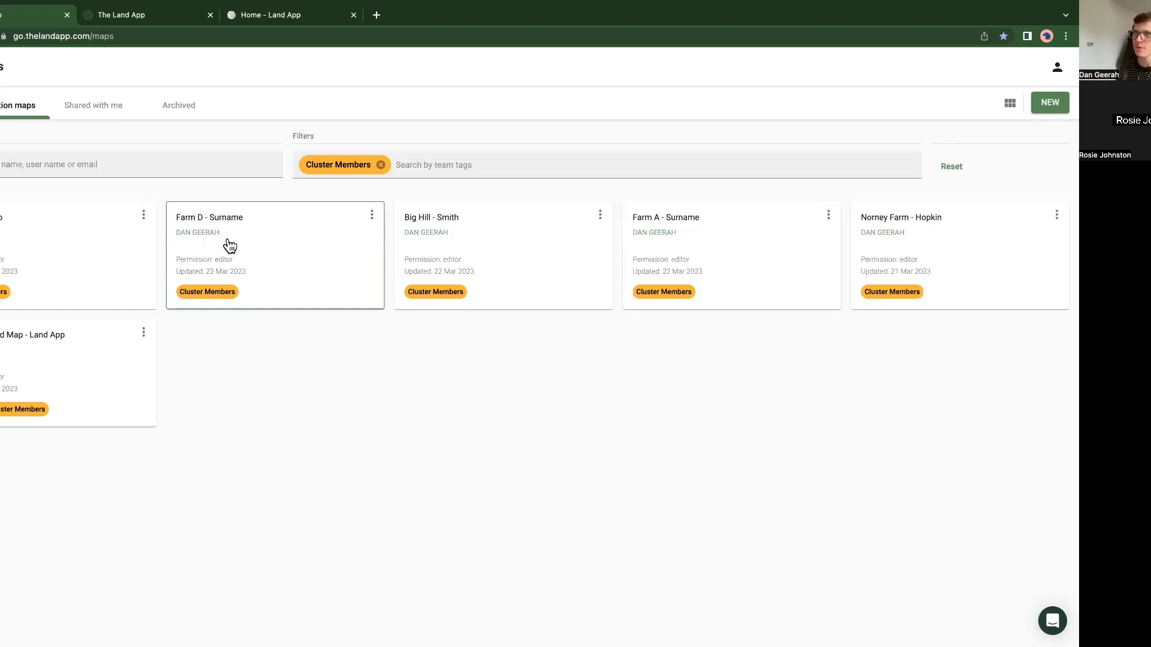
Step: Open the Farm E - Demo map for editing and search its team tags for "farm", leaving without adding a tag
{"action": "left_click", "coordinate": [143, 215]}
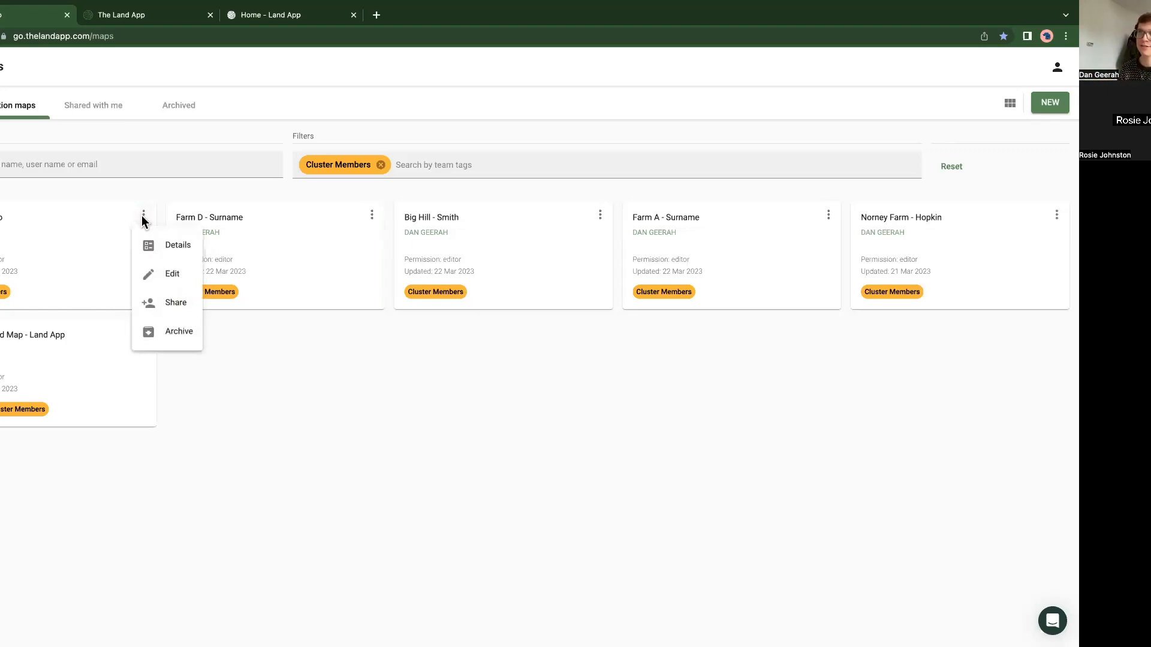
{"action": "left_click", "coordinate": [172, 276]}
{"action": "left_click", "coordinate": [334, 326]}
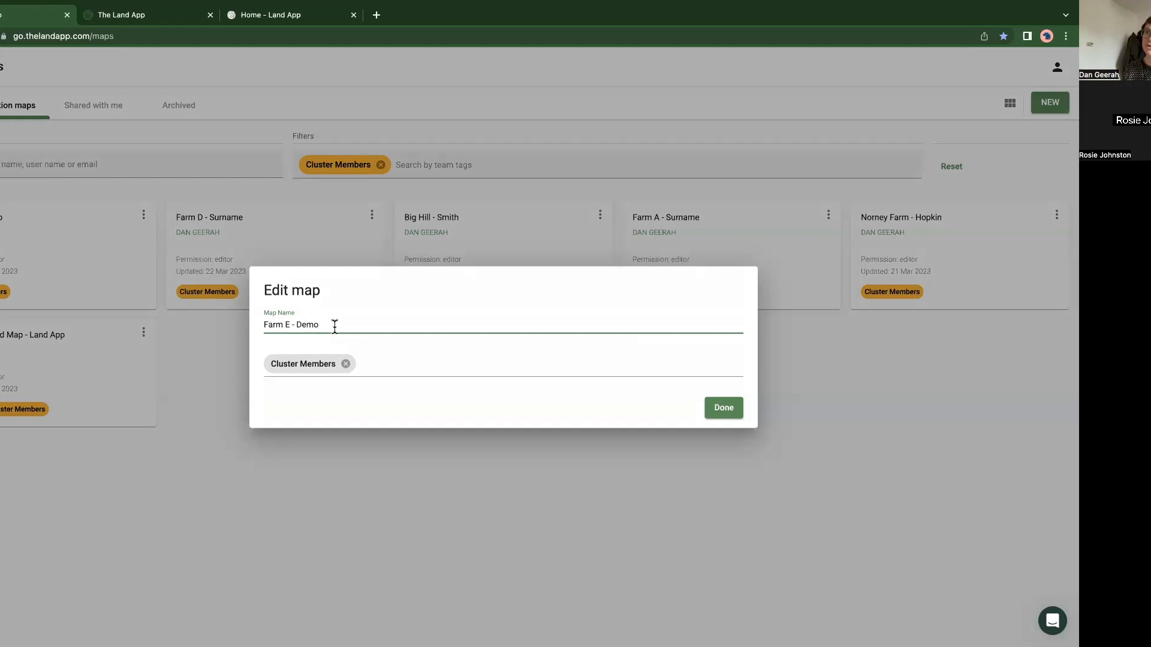
{"action": "left_click", "coordinate": [382, 366]}
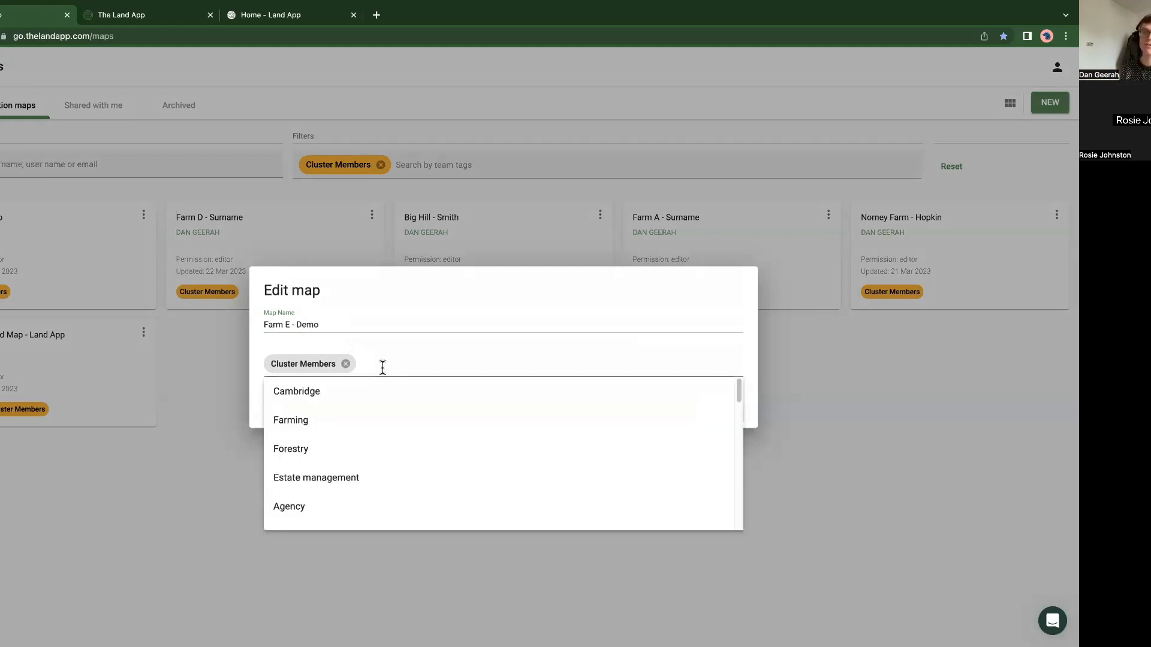
{"action": "type", "text": "farm"}
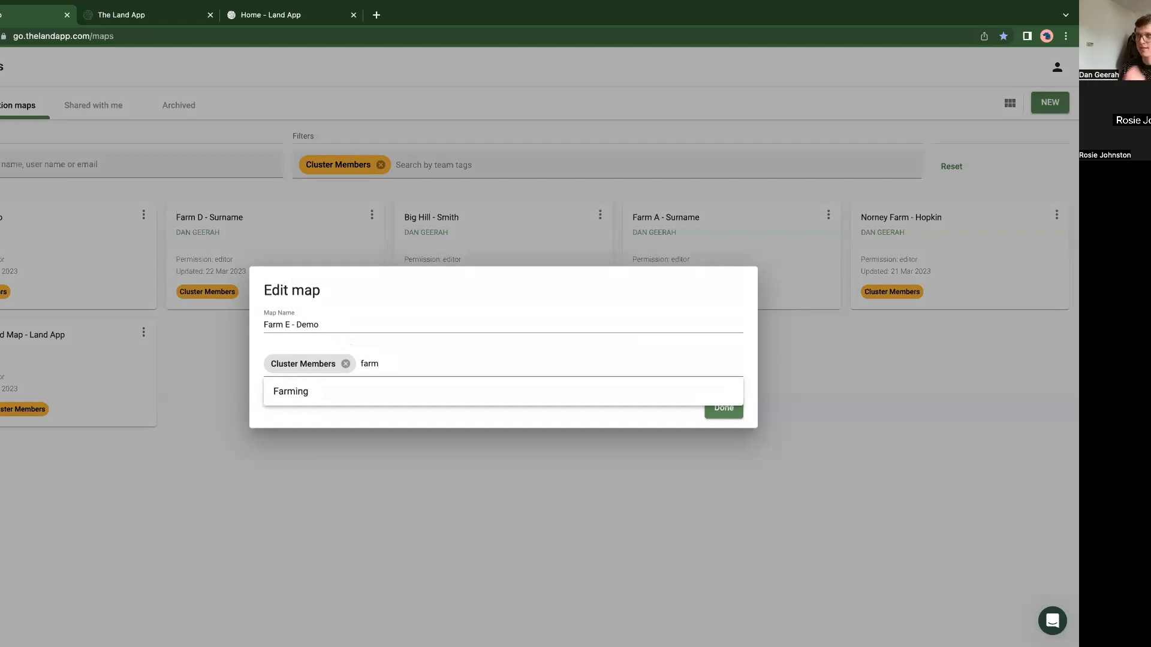
{"action": "key", "text": "BackSpace"}
{"action": "key", "text": "BackSpace"}
{"action": "key", "text": "BackSpace"}
{"action": "key", "text": "BackSpace"}
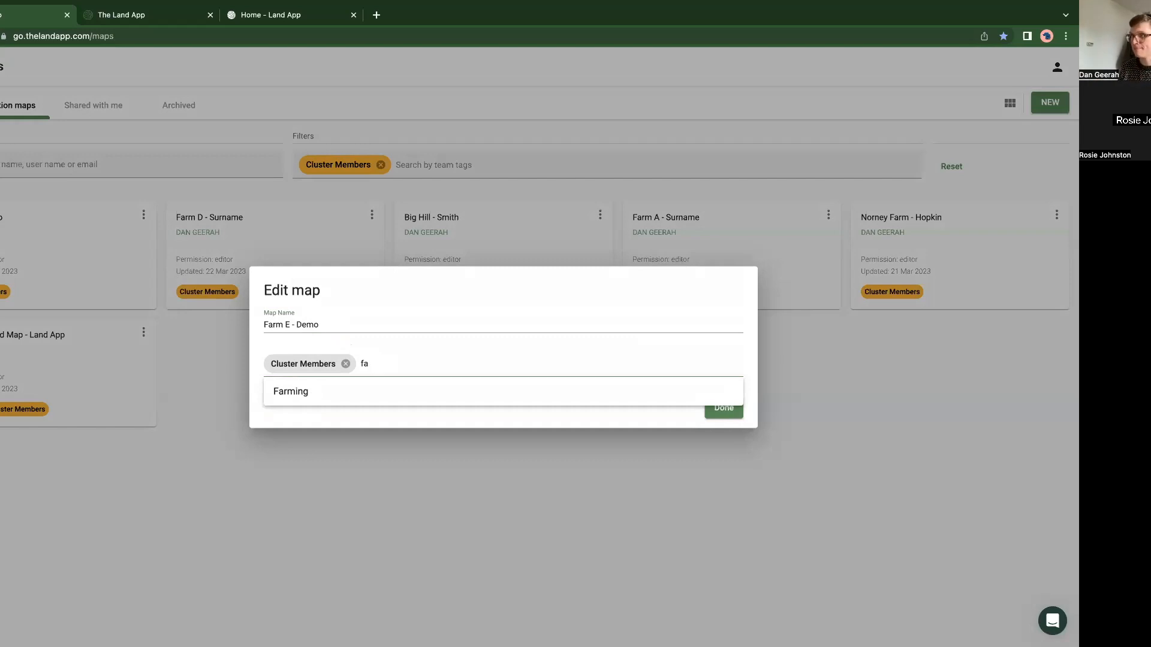
{"action": "left_click", "coordinate": [228, 441]}
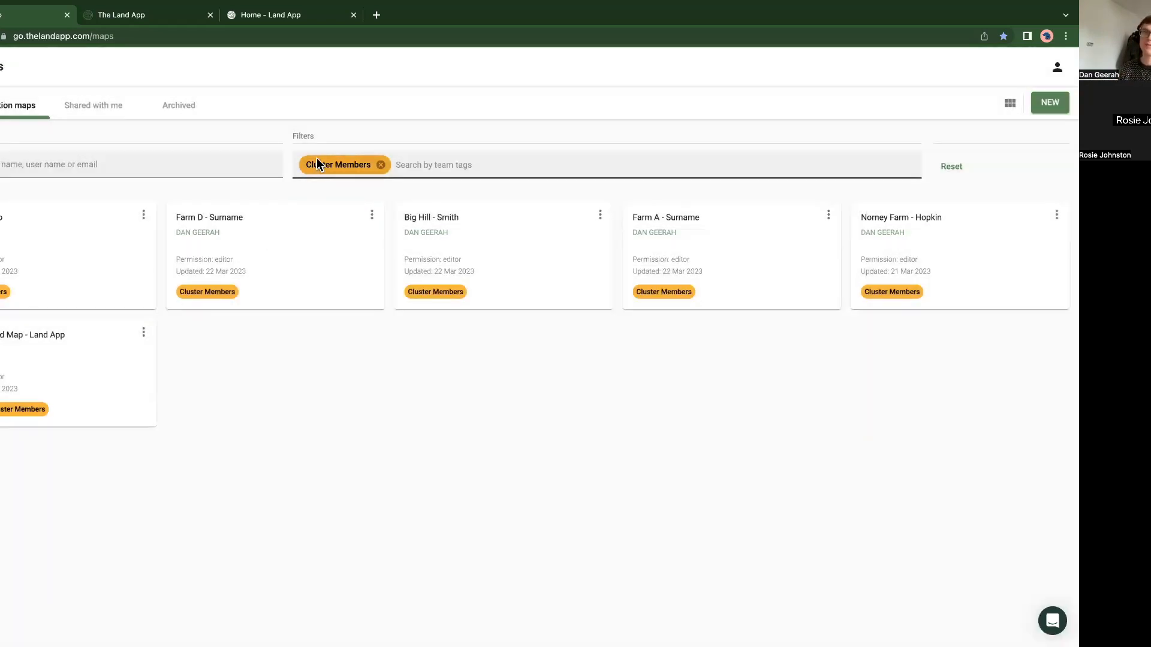
Step: Filter the organisation maps by the Farming team tag and switch the filter back to Cluster Members
{"action": "left_click", "coordinate": [381, 166]}
{"action": "left_click", "coordinate": [332, 233]}
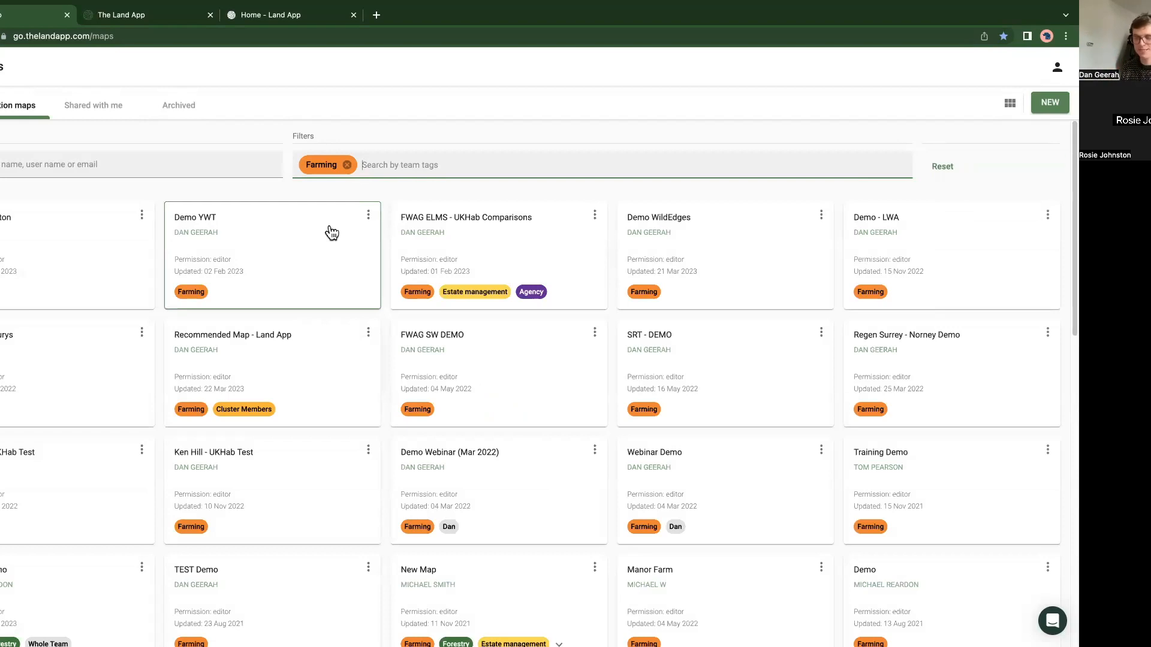
{"action": "left_click", "coordinate": [347, 164]}
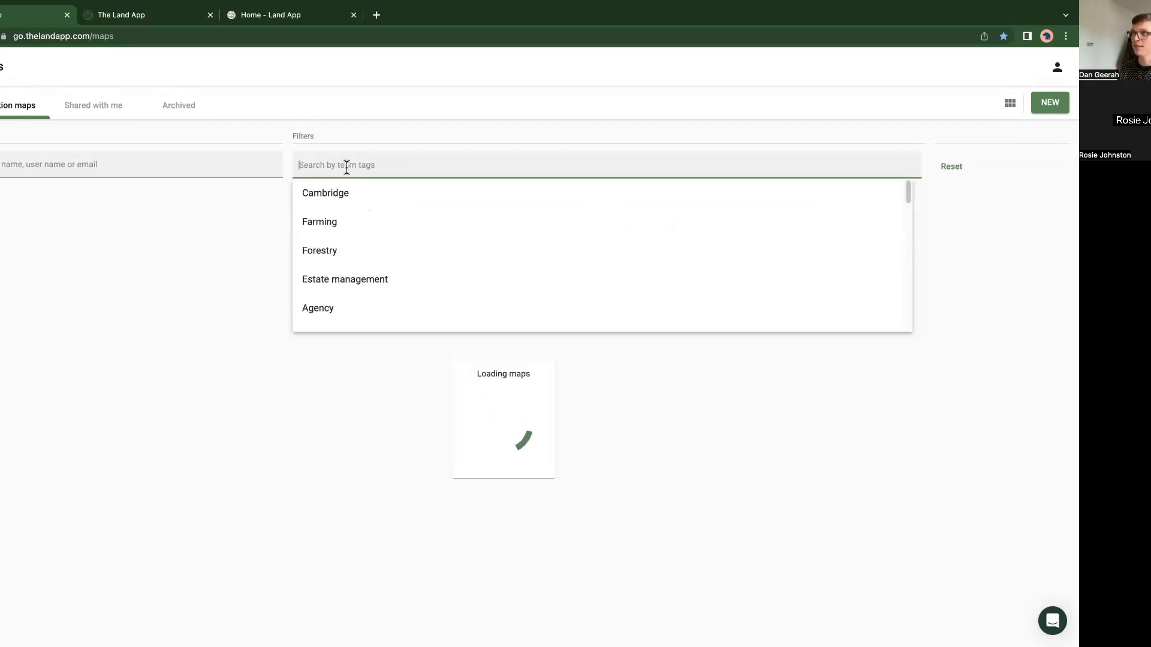
{"action": "type", "text": "clus"}
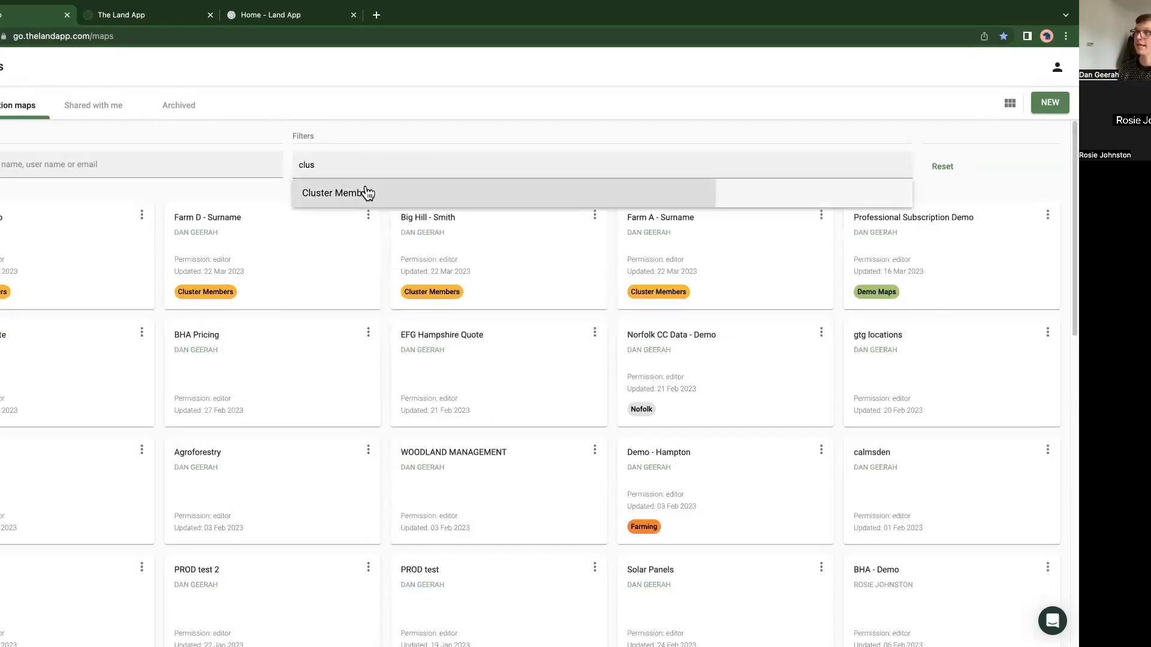
{"action": "left_click", "coordinate": [366, 192]}
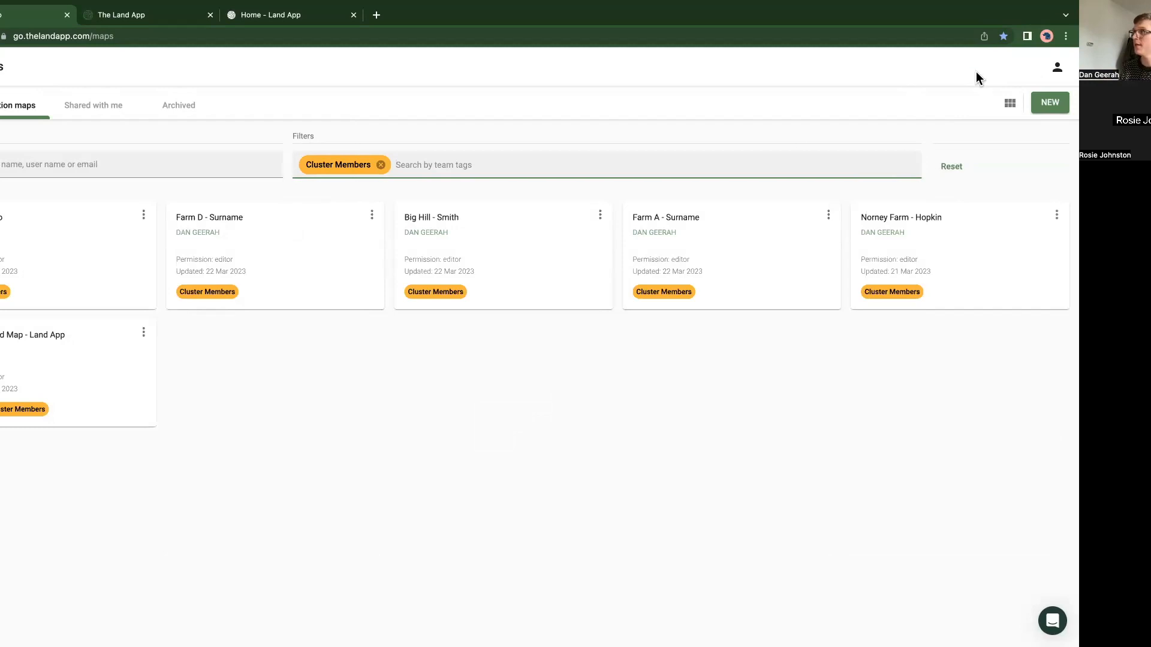
Step: Examine the team tags defined in the organisation's Teams settings and return to the maps list
{"action": "left_click", "coordinate": [1056, 70]}
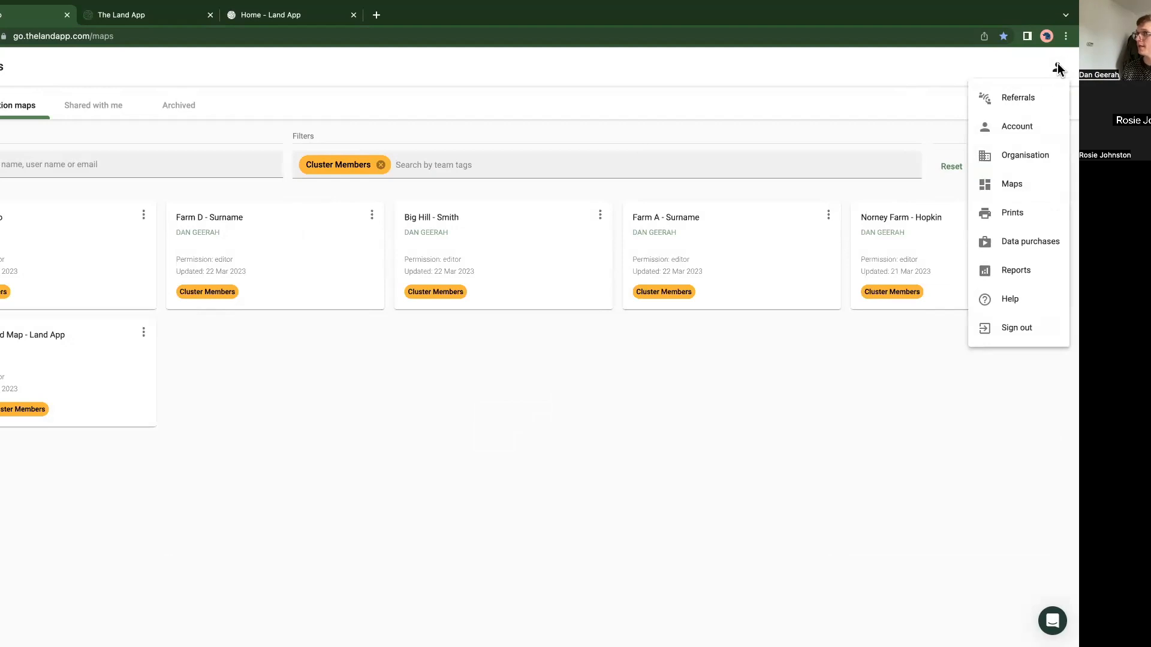
{"action": "left_click", "coordinate": [1026, 155]}
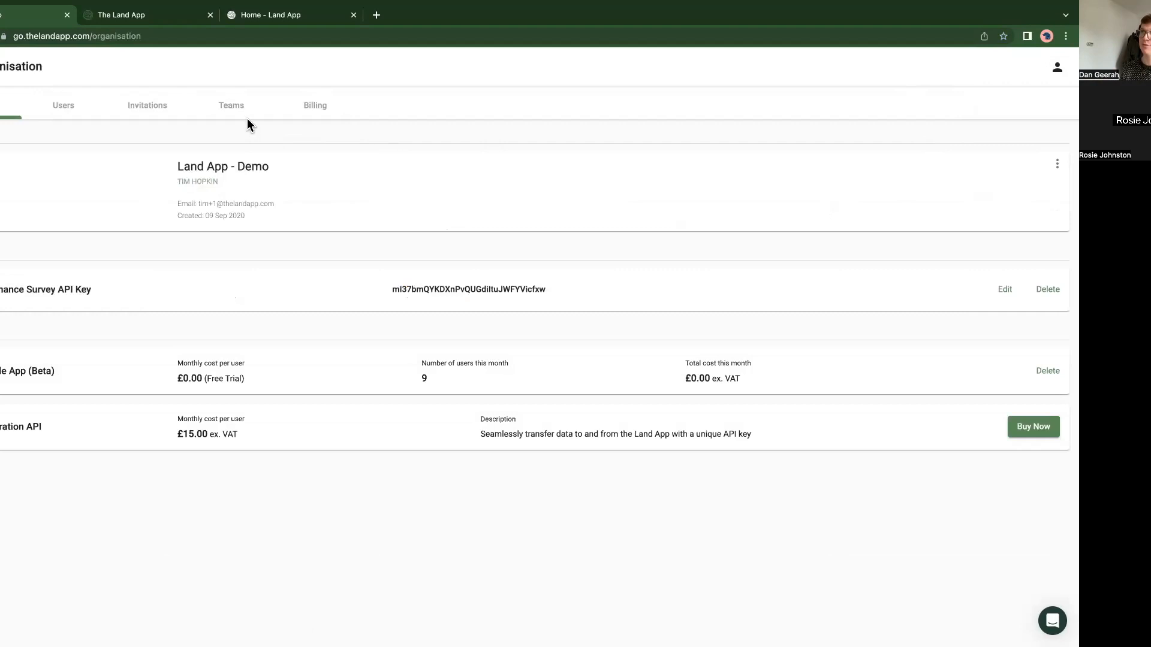
{"action": "left_click", "coordinate": [217, 112]}
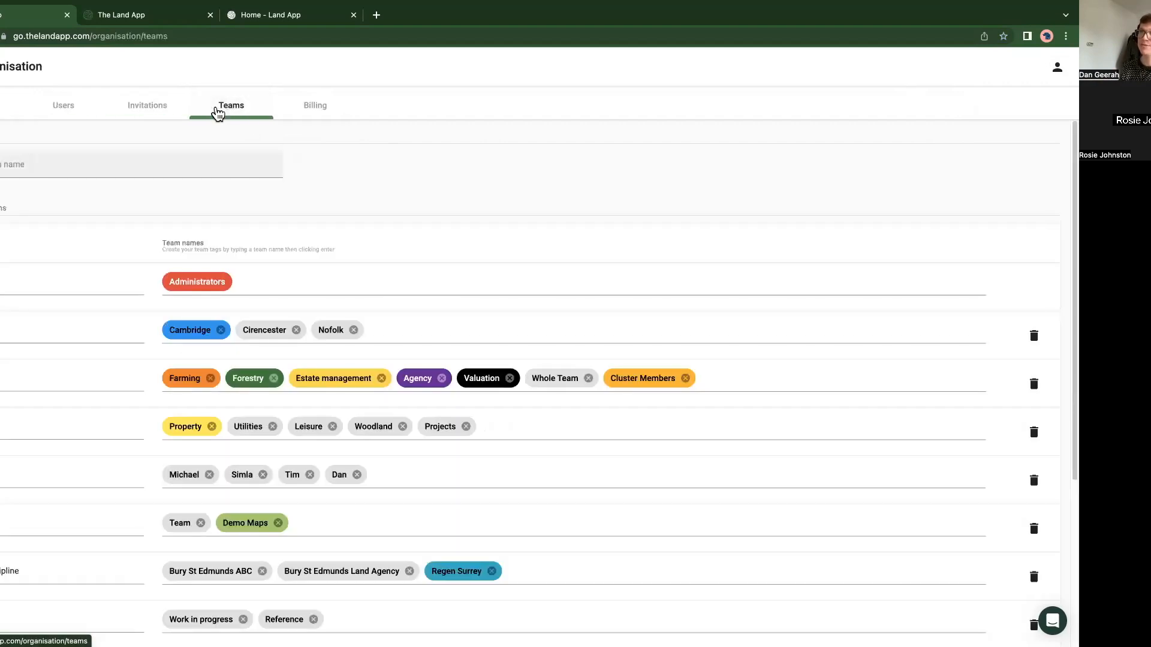
{"action": "scroll", "coordinate": [279, 318], "scroll_direction": "down", "scroll_amount": 2}
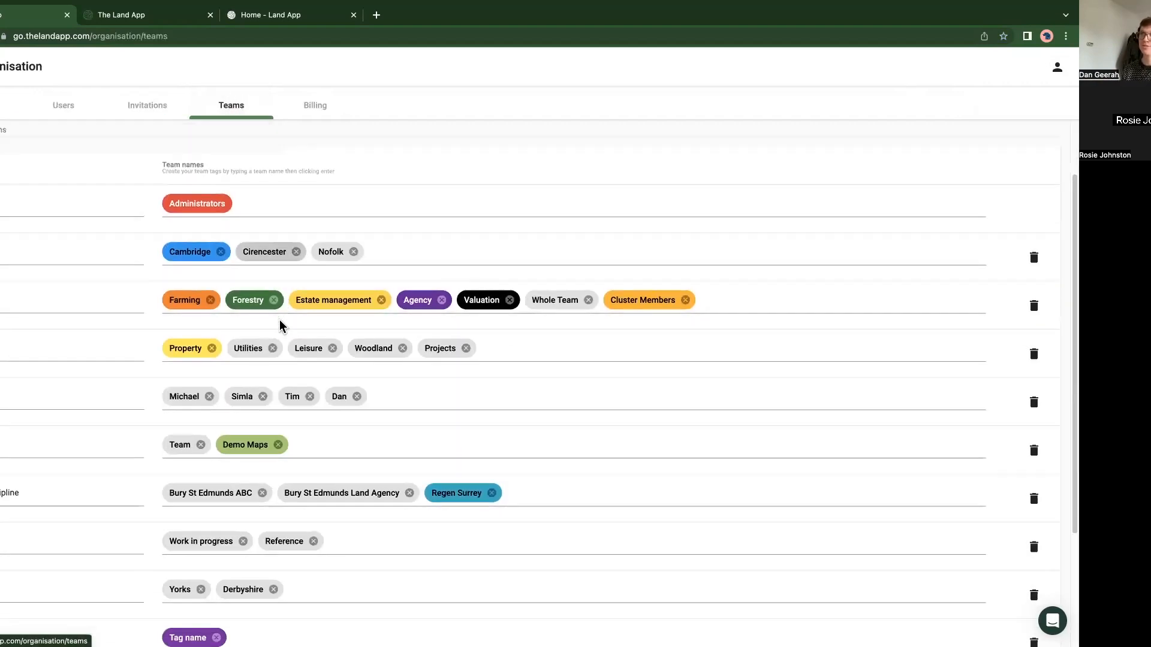
{"action": "scroll", "coordinate": [257, 368], "scroll_direction": "down", "scroll_amount": 3}
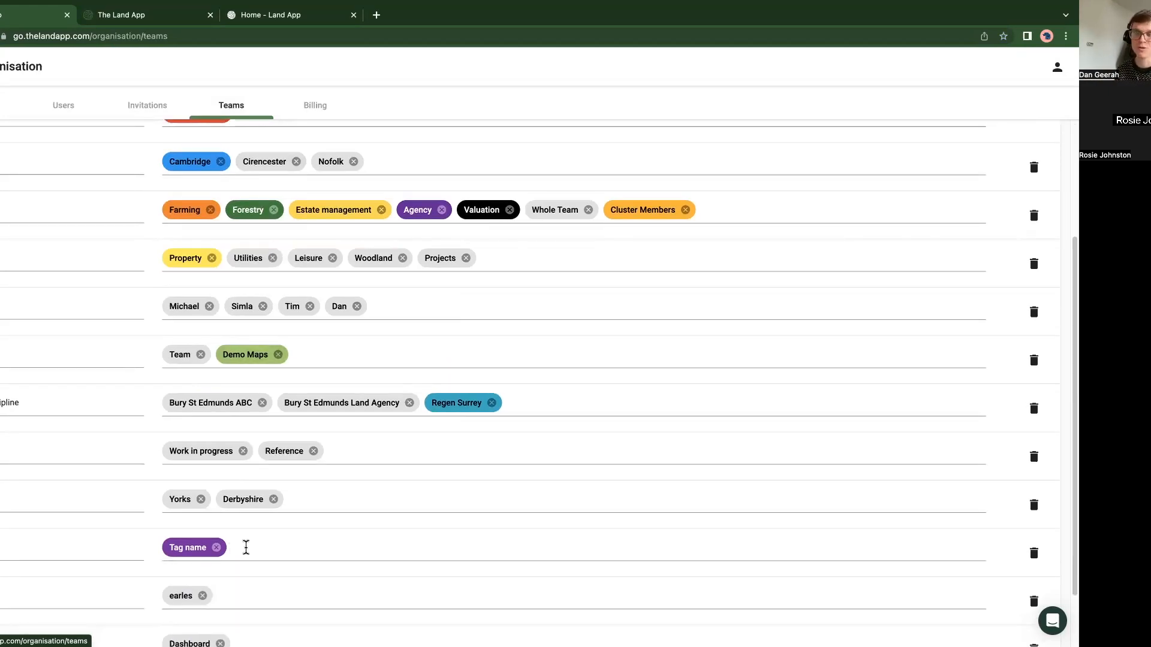
{"action": "scroll", "coordinate": [246, 547], "scroll_direction": "up", "scroll_amount": 3}
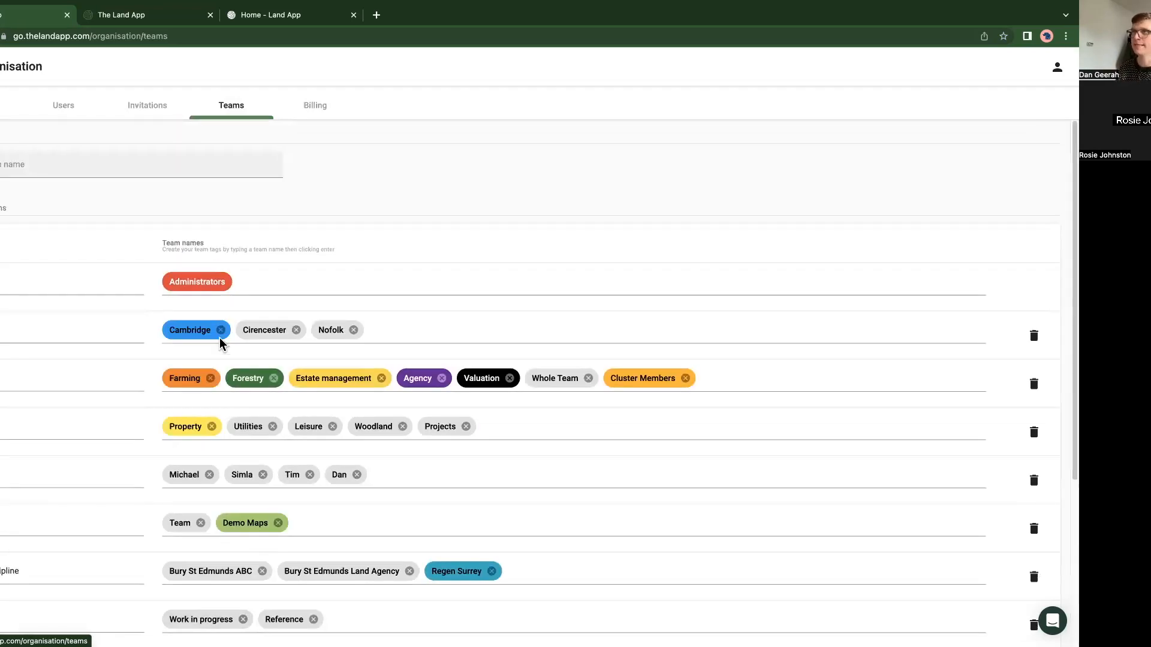
{"action": "left_click", "coordinate": [1, 108]}
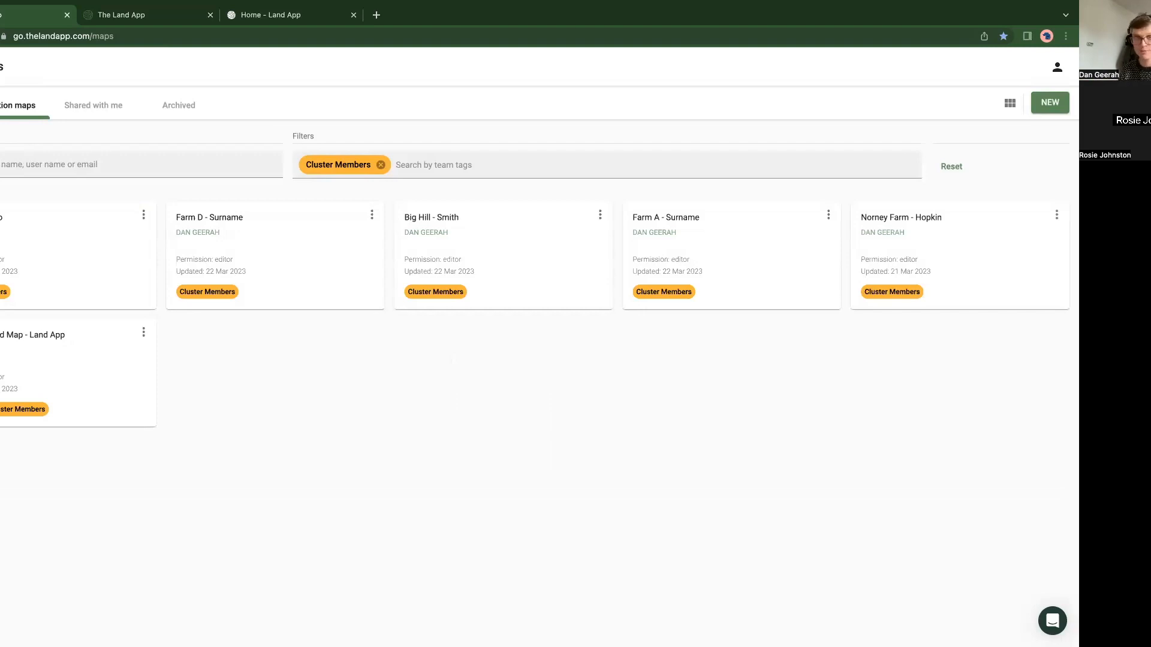
Step: Create an empty map named "Slades Farm" followed by the farmer's surname, tagged with Cluster Members and Farming
{"action": "left_click", "coordinate": [1054, 105]}
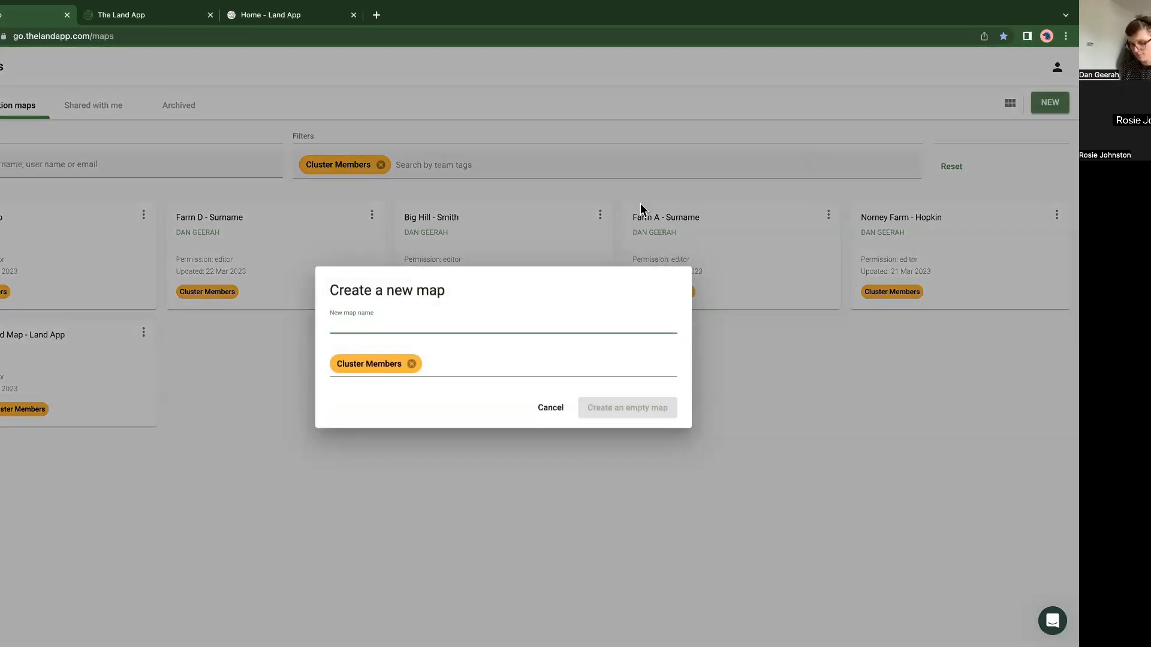
{"action": "type", "text": "Slad"}
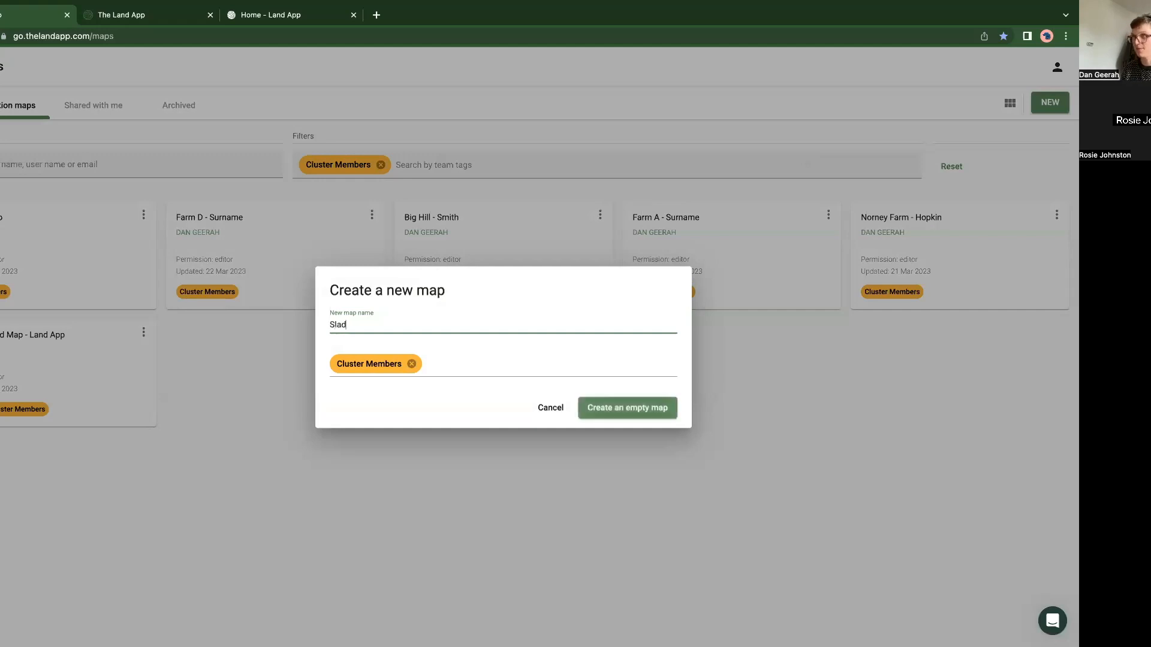
{"action": "type", "text": "es Farm - Geerah"}
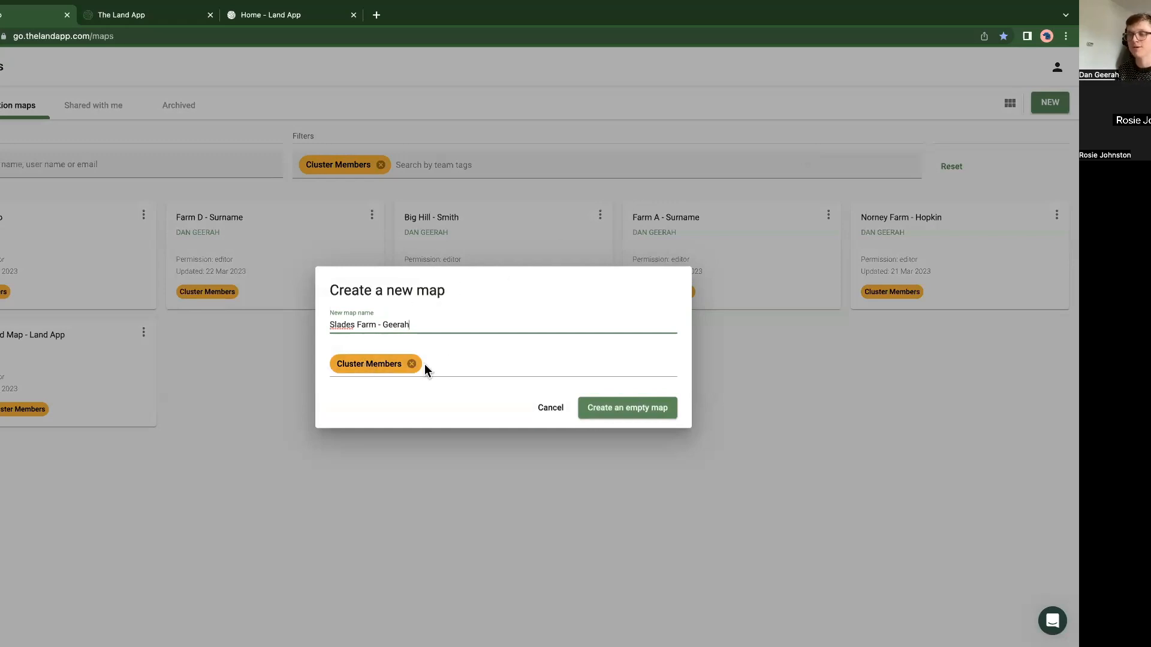
{"action": "left_click", "coordinate": [464, 365]}
{"action": "type", "text": "farming"}
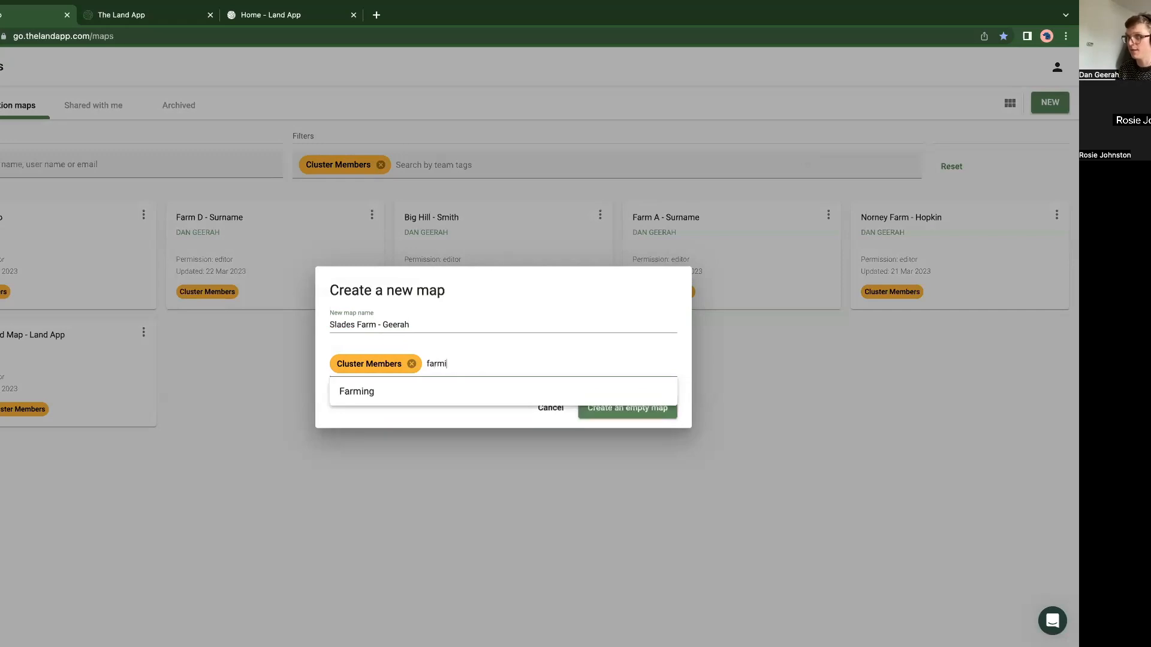
{"action": "left_click", "coordinate": [403, 399]}
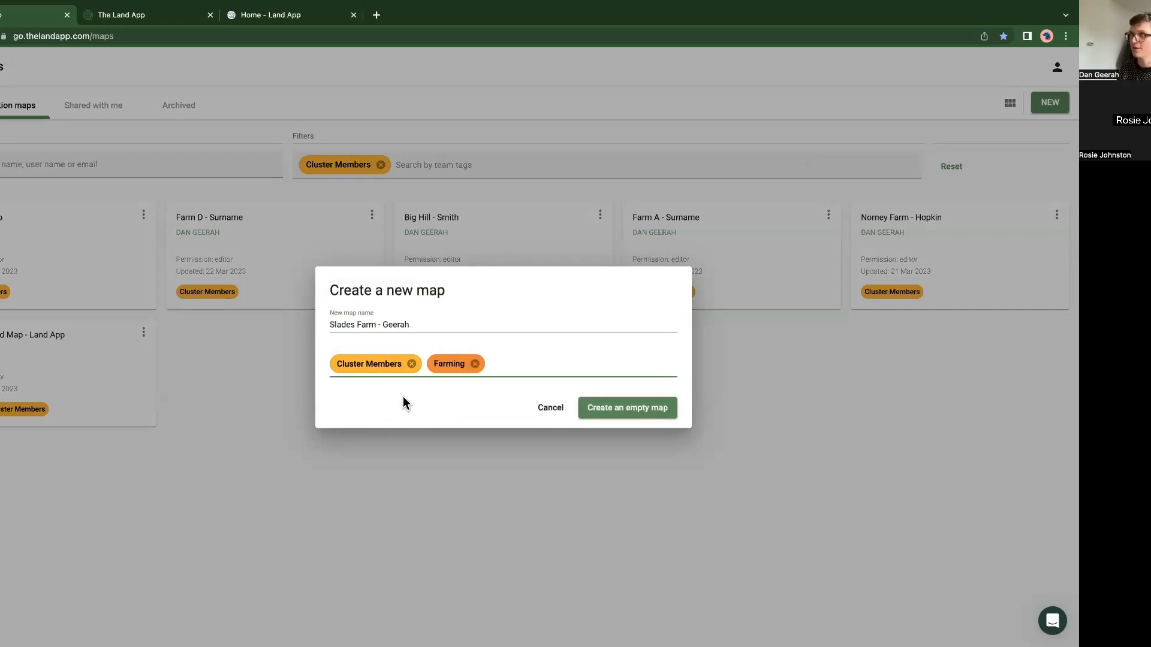
{"action": "left_click", "coordinate": [655, 412]}
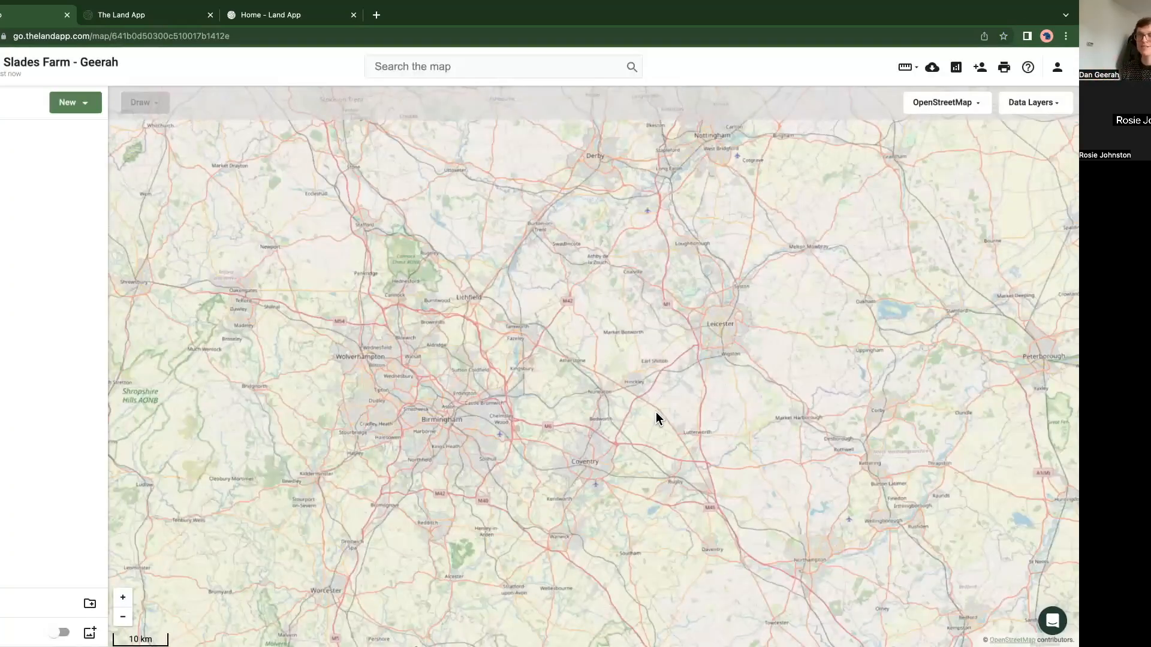
Step: Change the new map's basemap to Ordnance Survey Light
{"action": "left_click_drag", "start_coordinate": [565, 493], "coordinate": [672, 422]}
{"action": "left_click", "coordinate": [929, 107]}
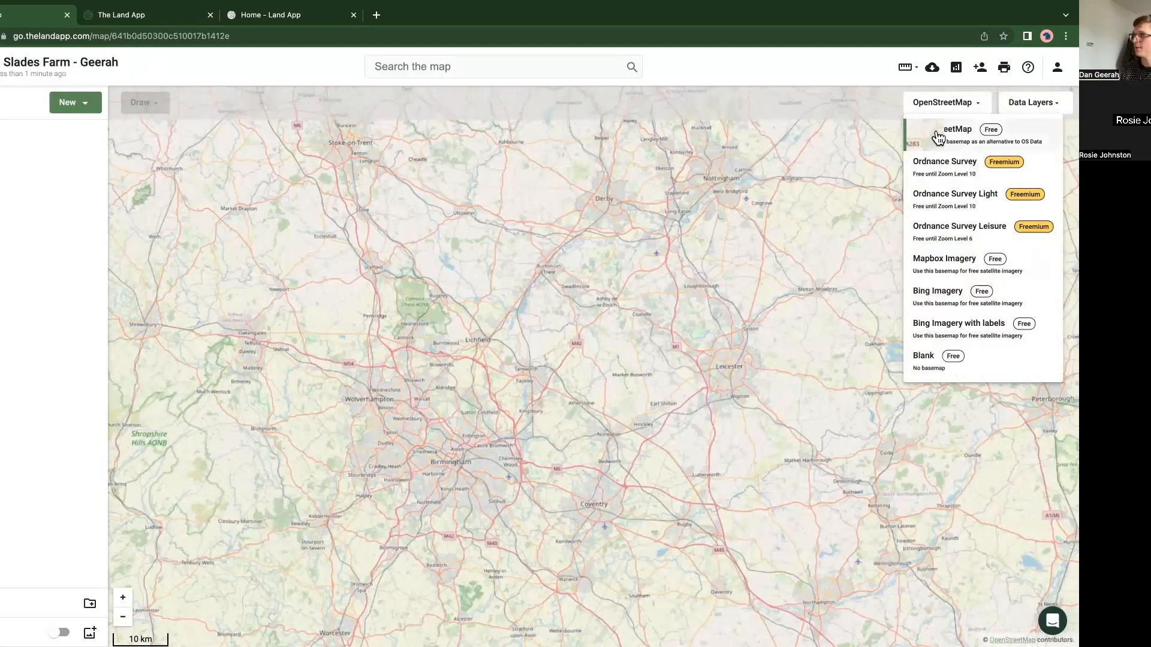
{"action": "left_click", "coordinate": [944, 201]}
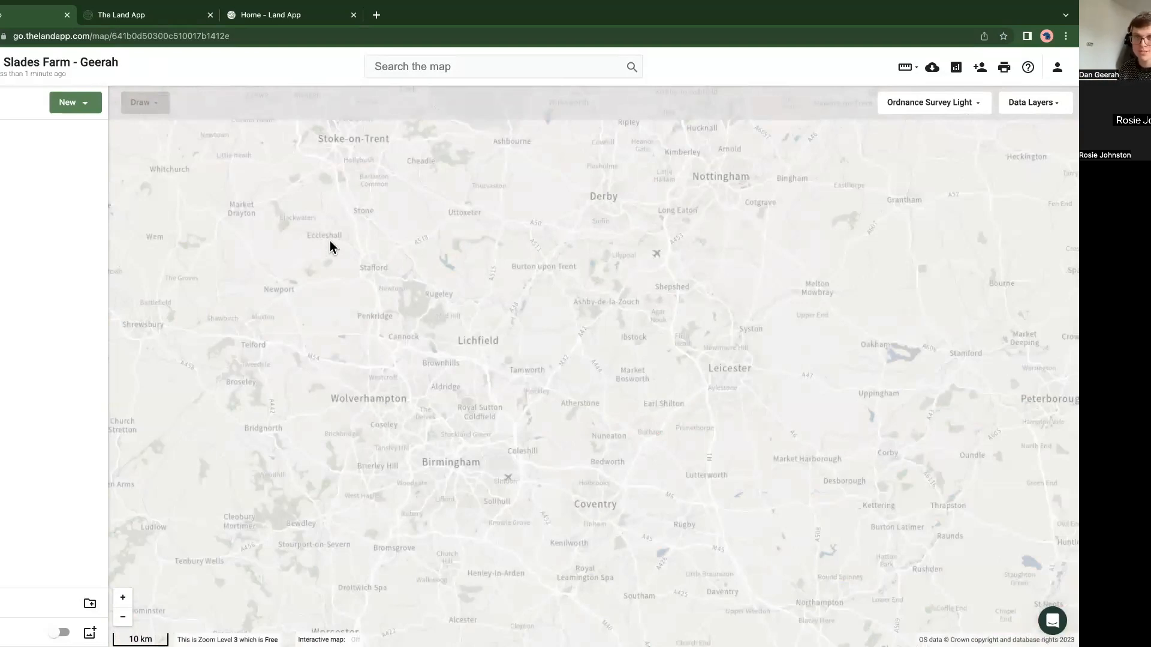
Step: Start a data import from Rural Payments and enter the farm's nine-digit SBI number
{"action": "left_click", "coordinate": [68, 103]}
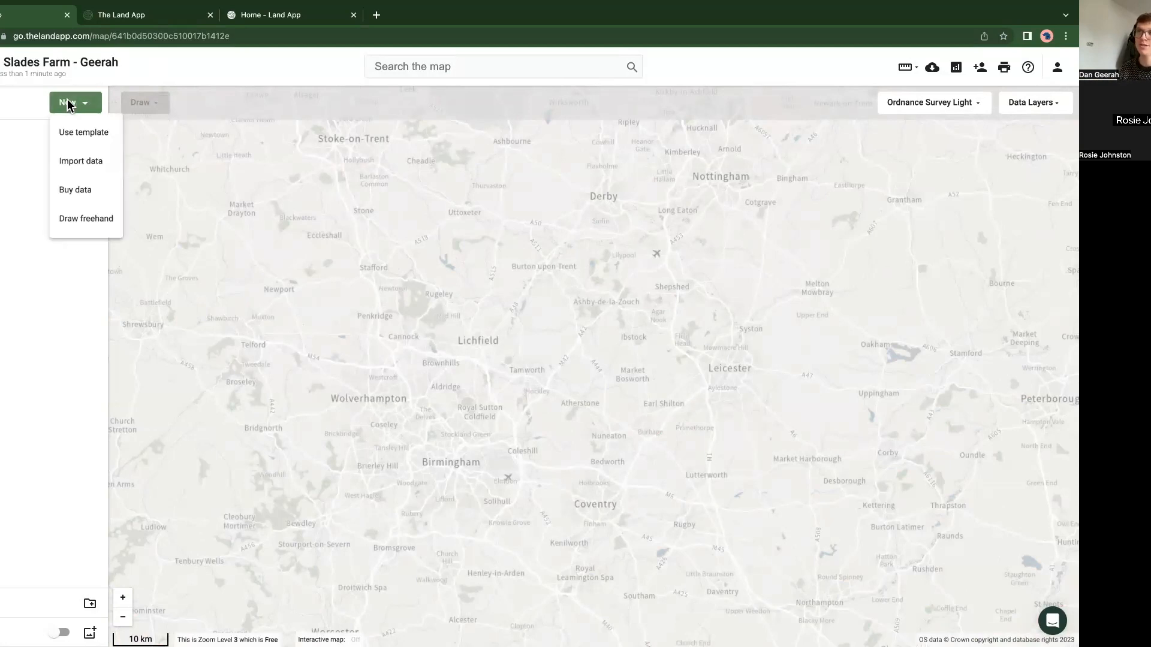
{"action": "left_click", "coordinate": [77, 160]}
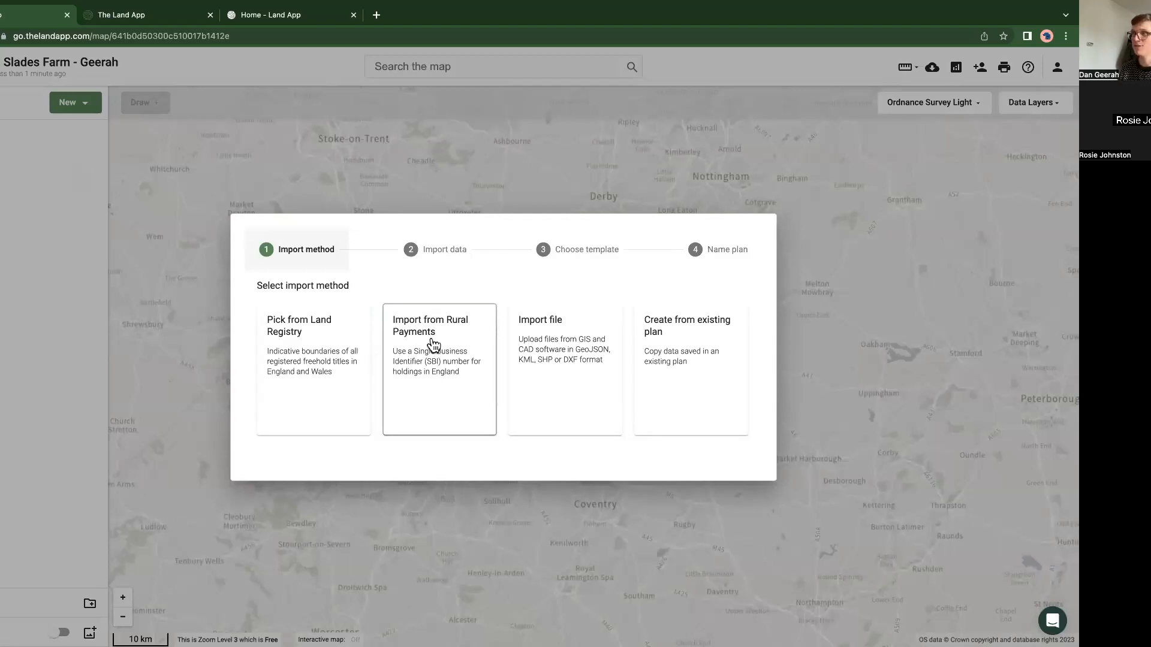
{"action": "left_click", "coordinate": [426, 387]}
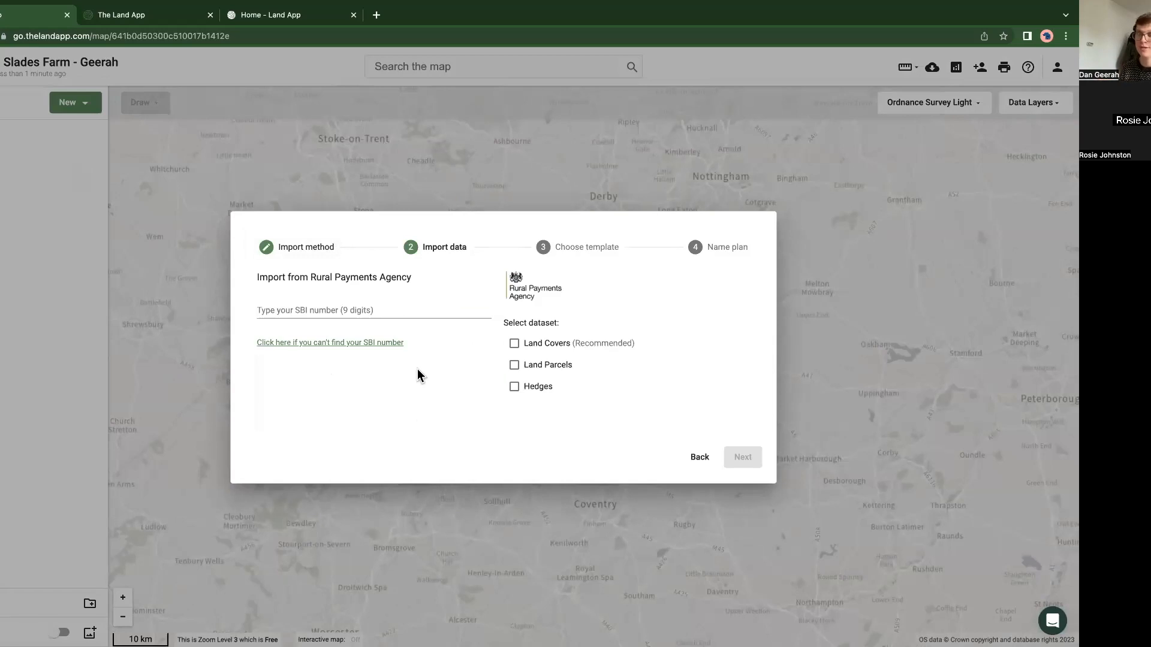
{"action": "left_click", "coordinate": [379, 306]}
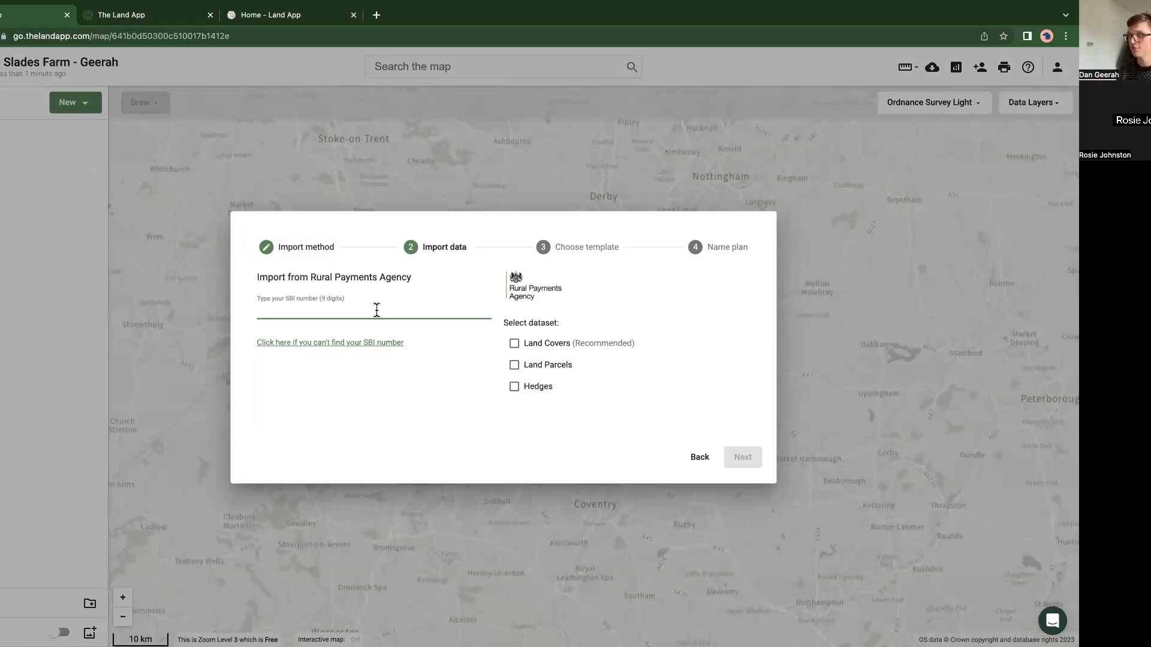
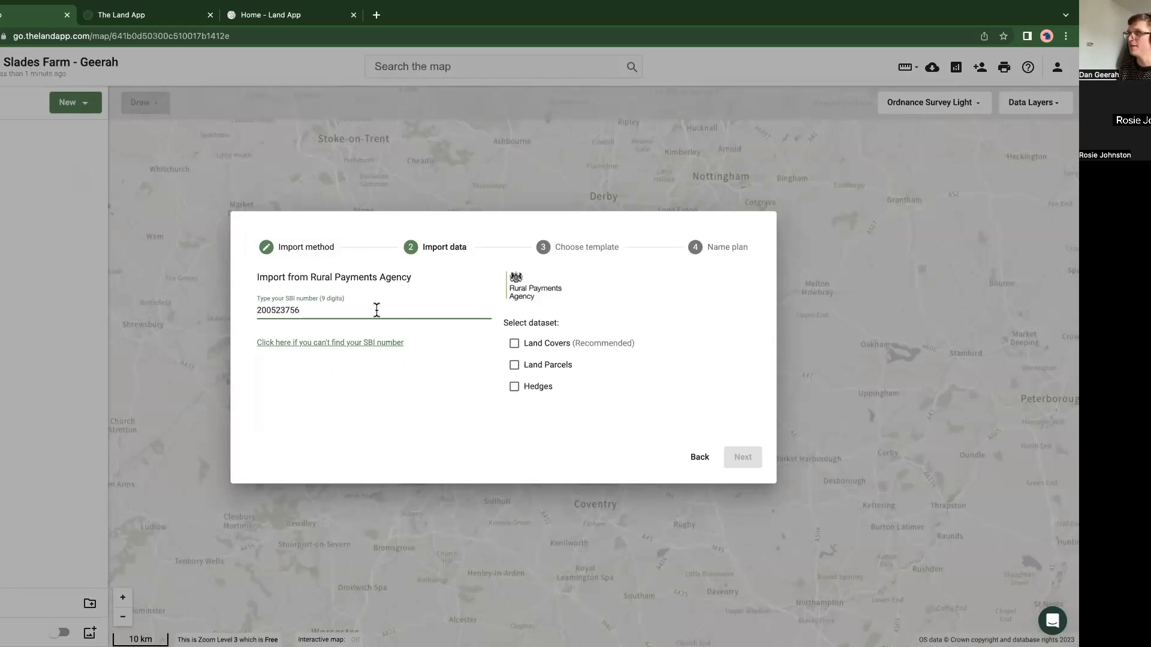
Step: Include the Land Covers, Land Parcels and Hedges datasets in the import and choose the Basic Payment Scheme template
{"action": "left_click", "coordinate": [514, 345]}
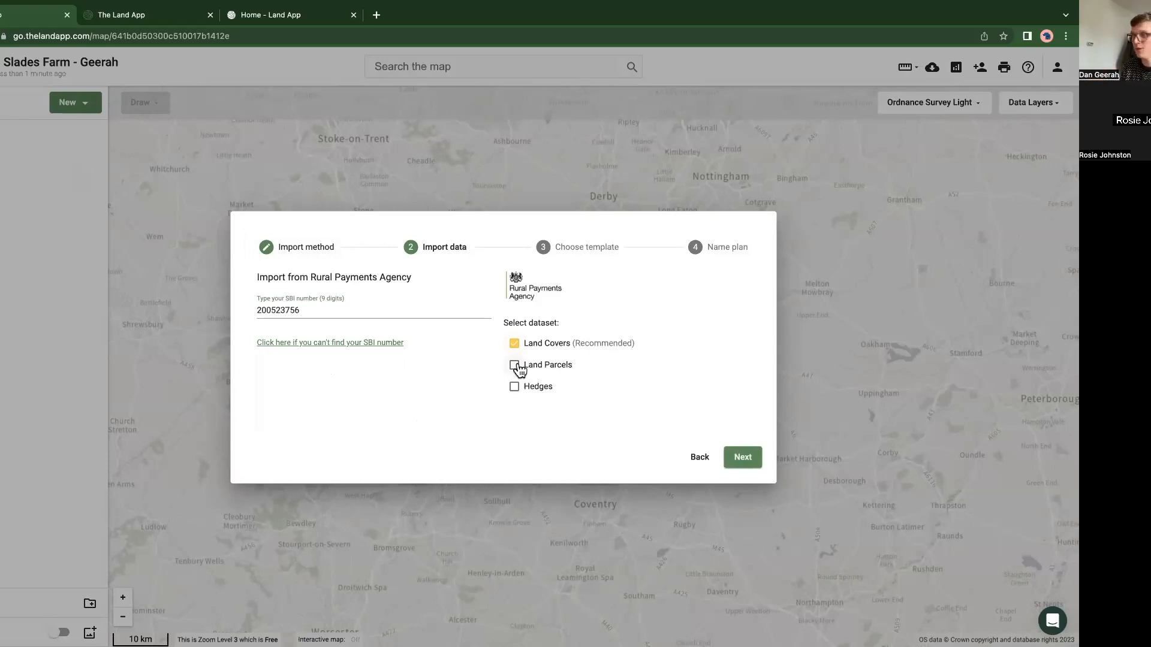
{"action": "left_click", "coordinate": [515, 366]}
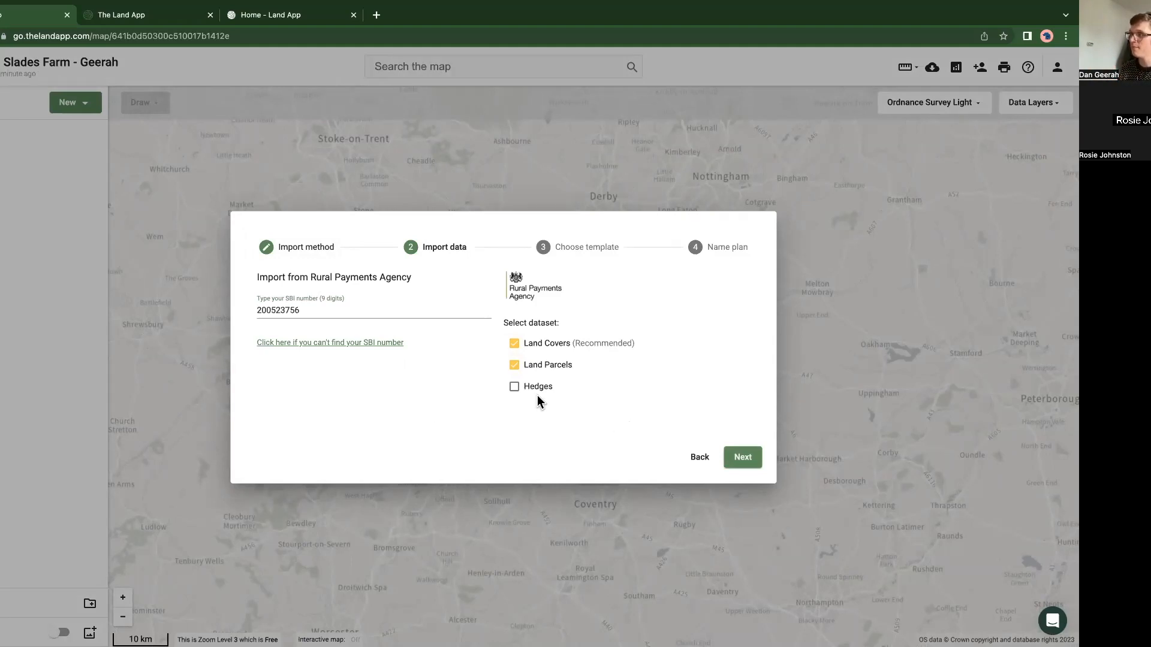
{"action": "left_click", "coordinate": [515, 388]}
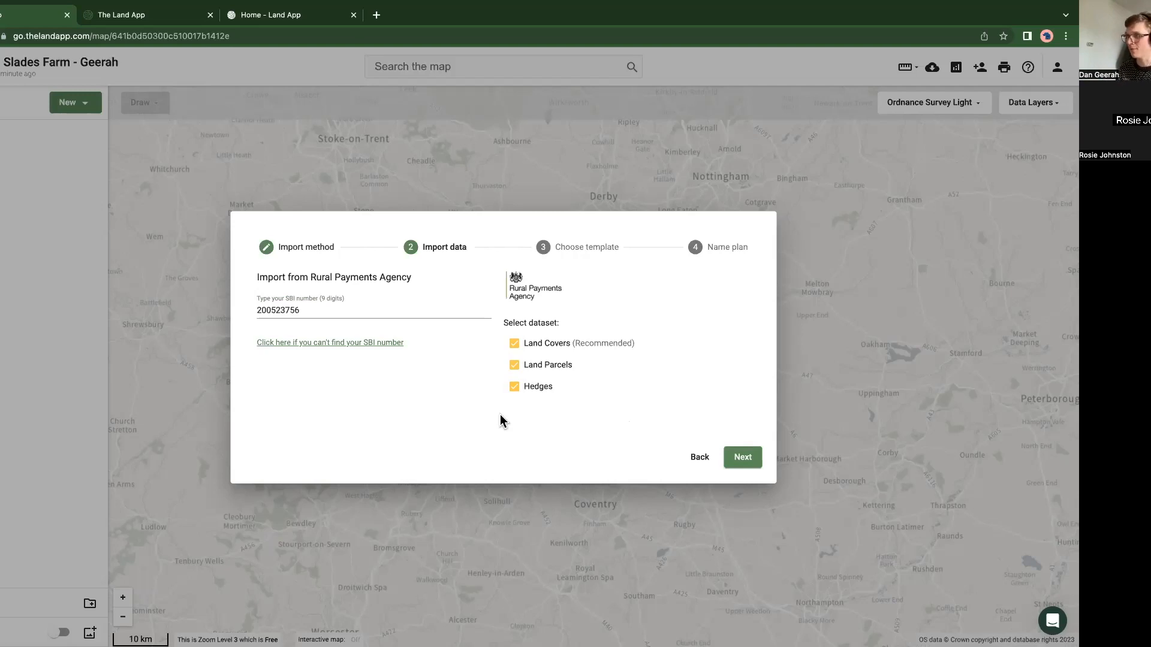
{"action": "left_click", "coordinate": [743, 458]}
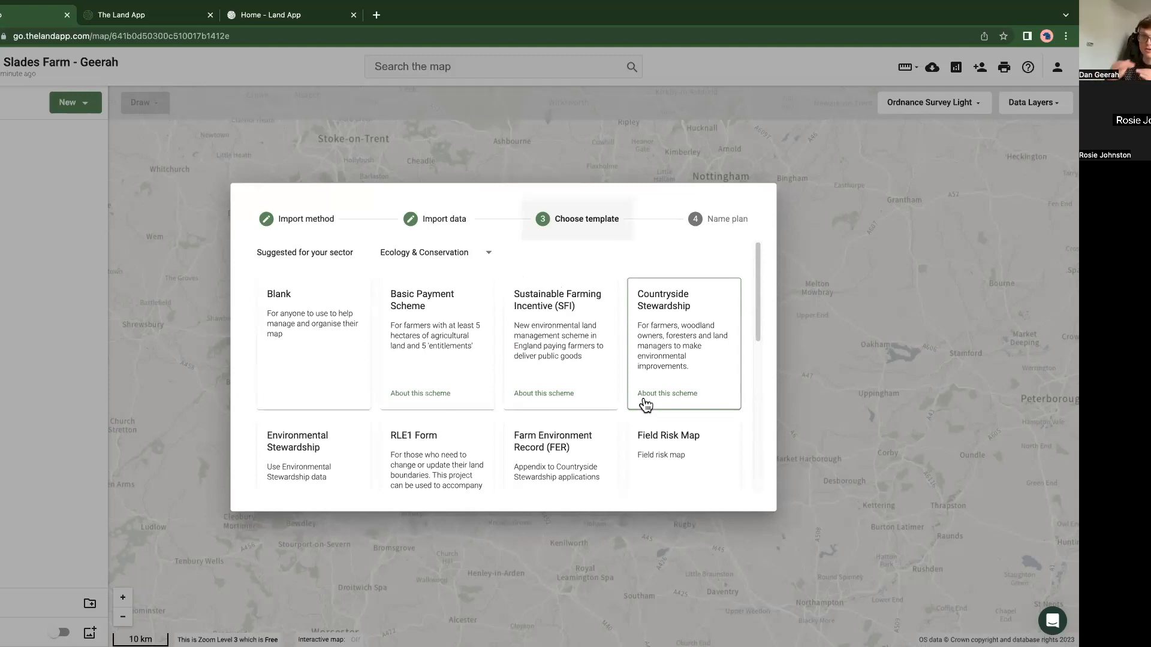
{"action": "left_click", "coordinate": [453, 363]}
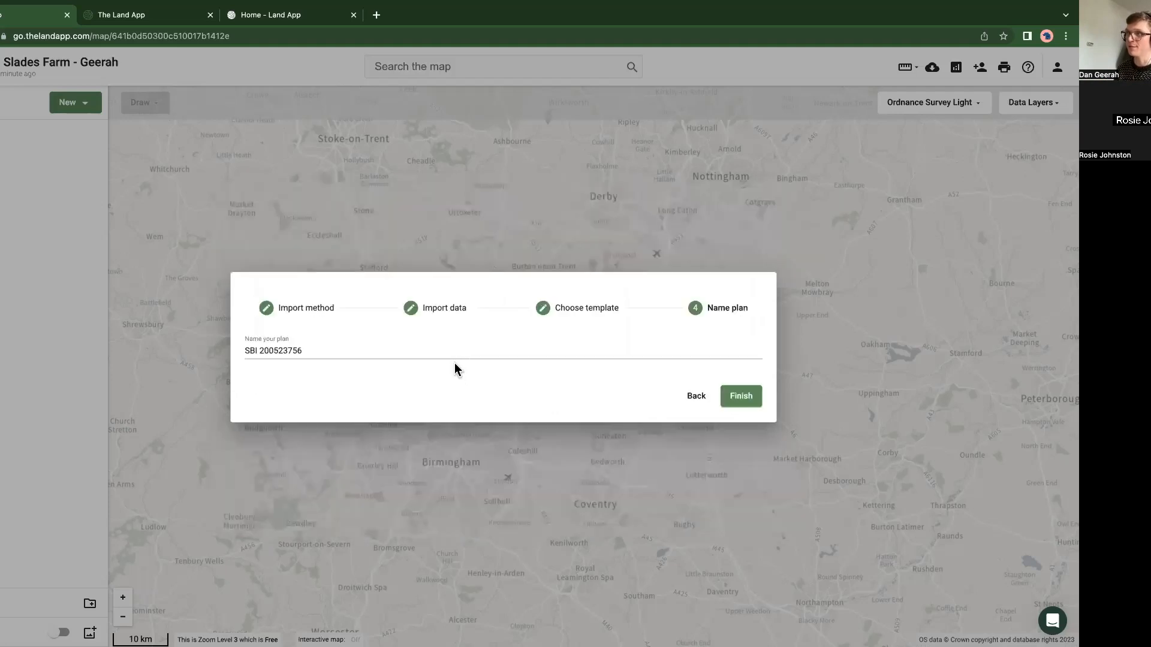
Step: Name the imported plan "BPS - Slades Farm," followed by the farmer's surname and finish the import
{"action": "left_click", "coordinate": [245, 349]}
{"action": "key", "text": "ctrl+a"}
{"action": "type", "text": "BPS"}
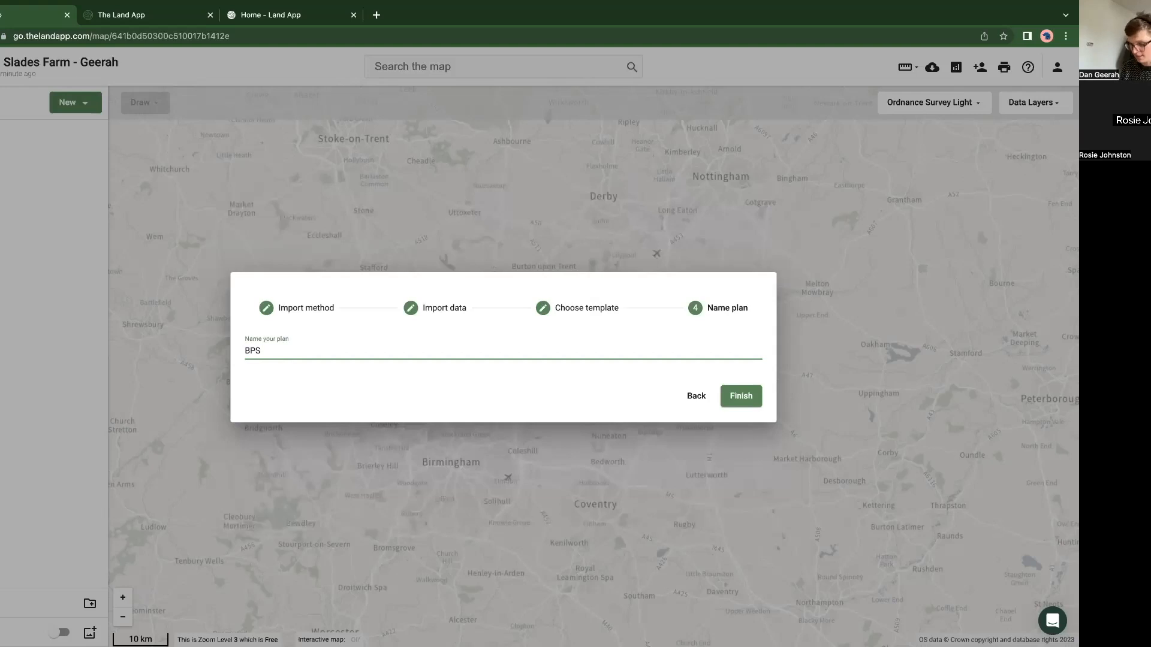
{"action": "type", "text": " - Farm Name )"}
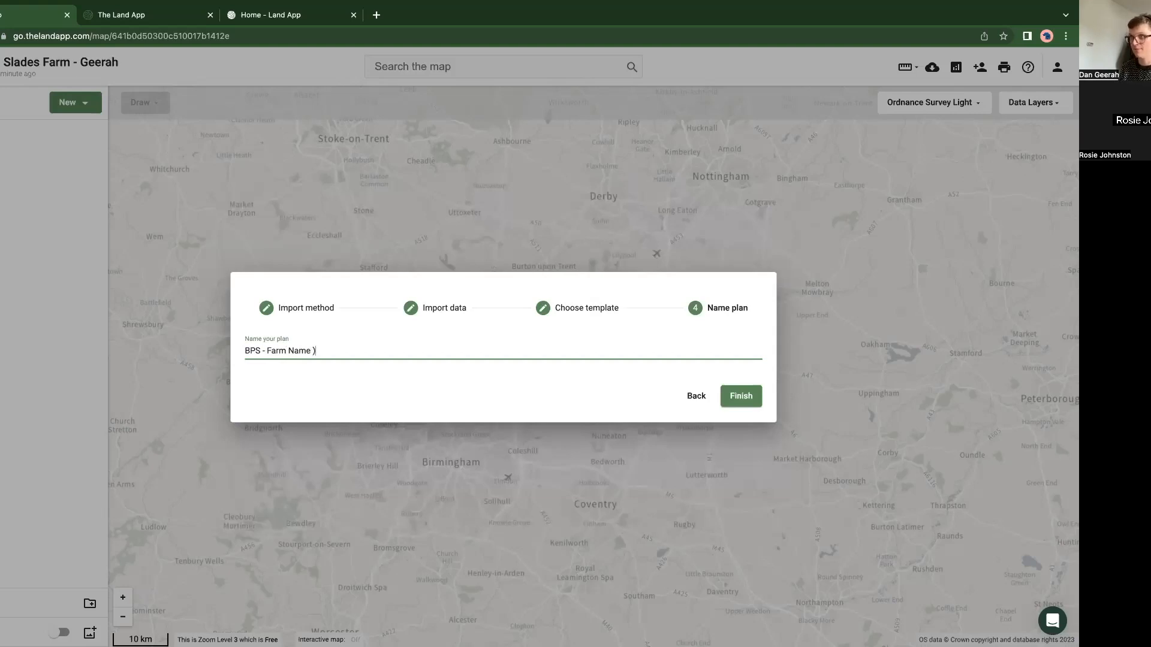
{"action": "key", "text": "BackSpace"}
{"action": "key", "text": "BackSpace"}
{"action": "key", "text": "BackSpace"}
{"action": "type", "text": "Slades Farm "}
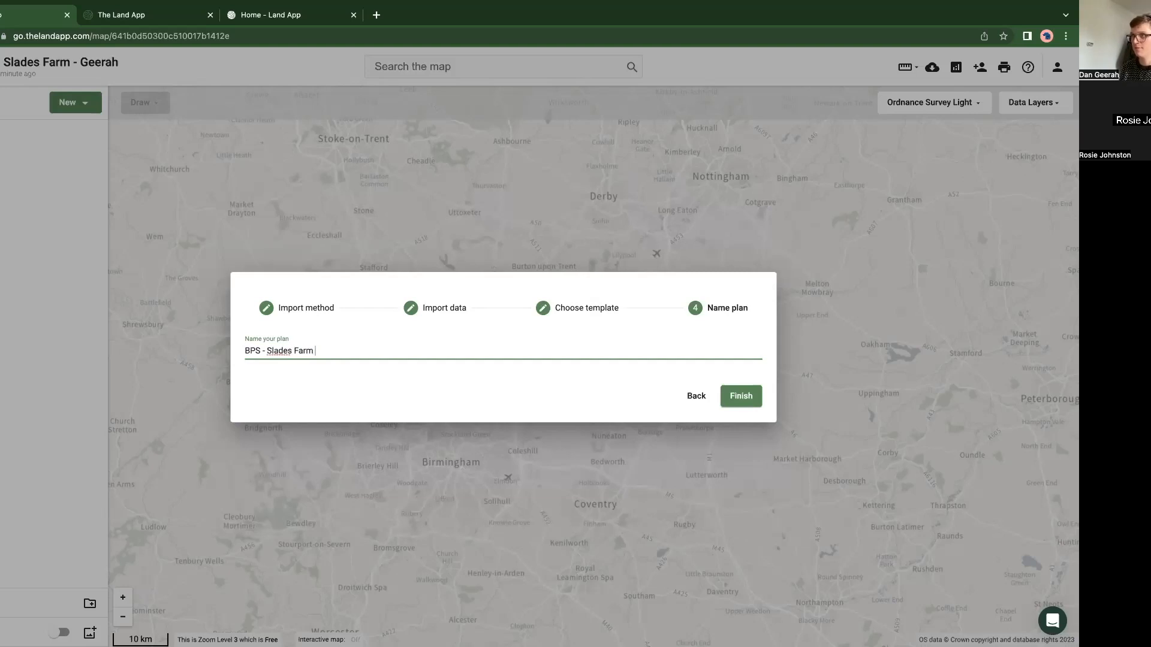
{"action": "type", "text": ", Geerah"}
{"action": "left_click", "coordinate": [751, 398]}
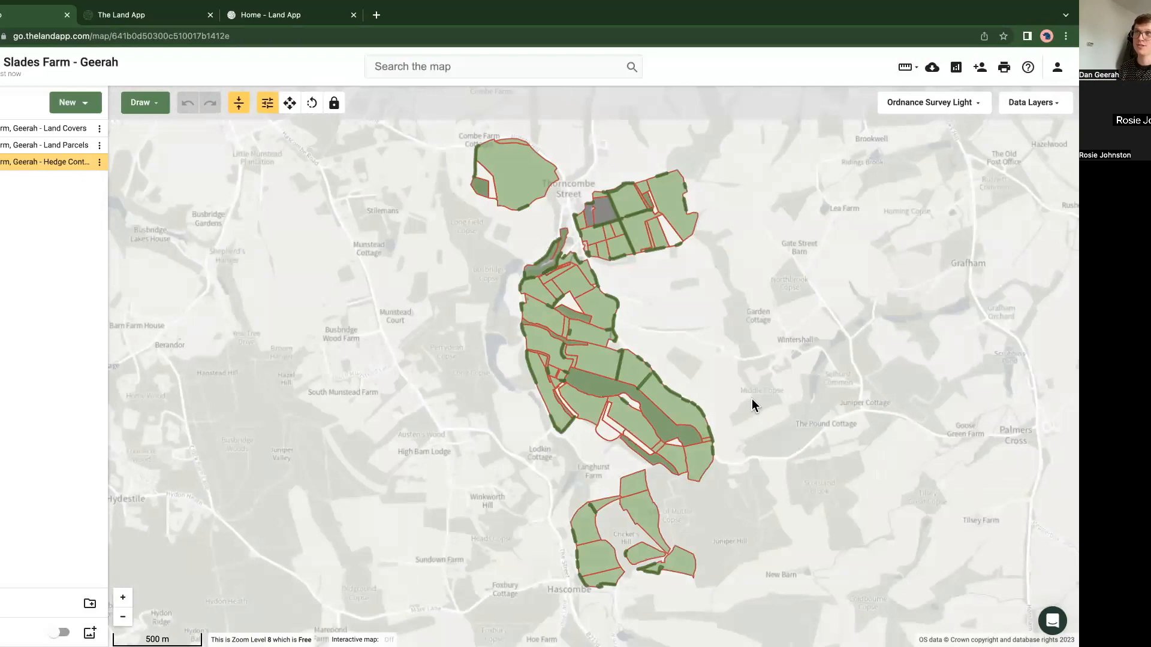
Step: Hide the Land Parcels and hedge plans and show them again to compare the imported datasets
{"action": "left_click", "coordinate": [83, 146]}
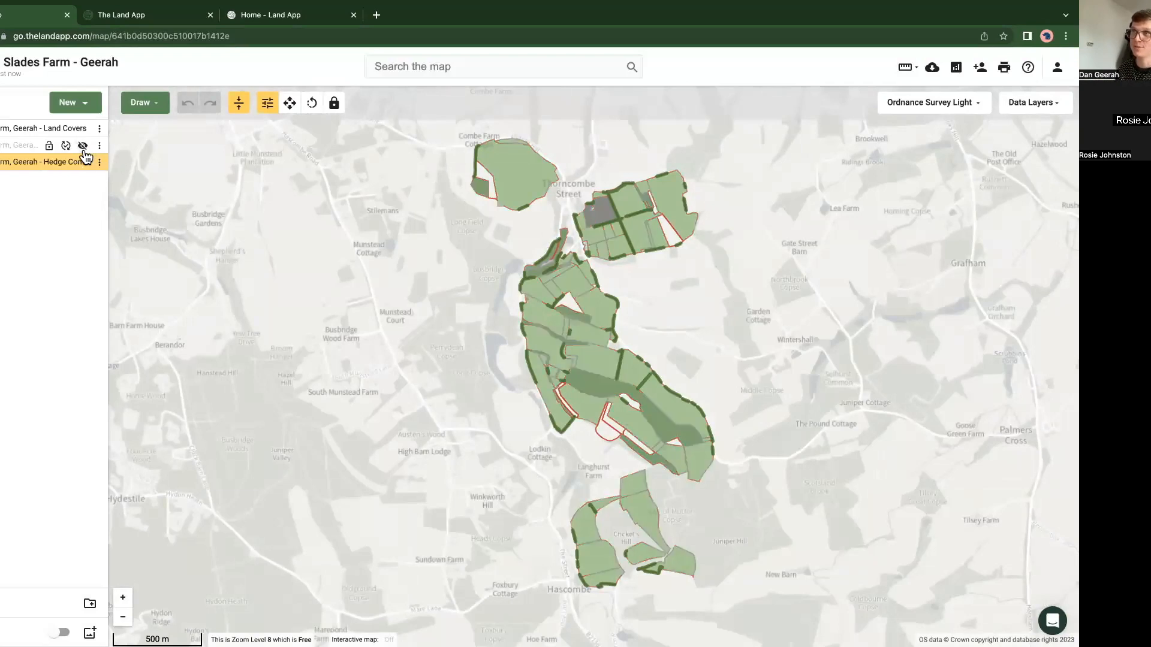
{"action": "left_click", "coordinate": [84, 165]}
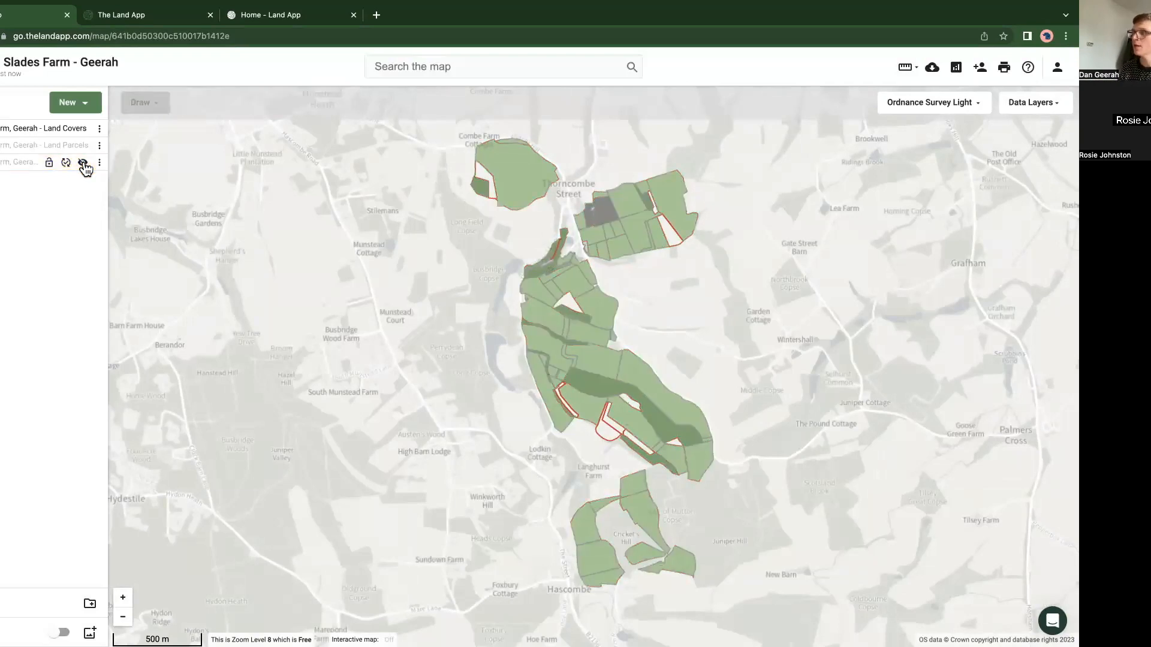
{"action": "left_click", "coordinate": [84, 148]}
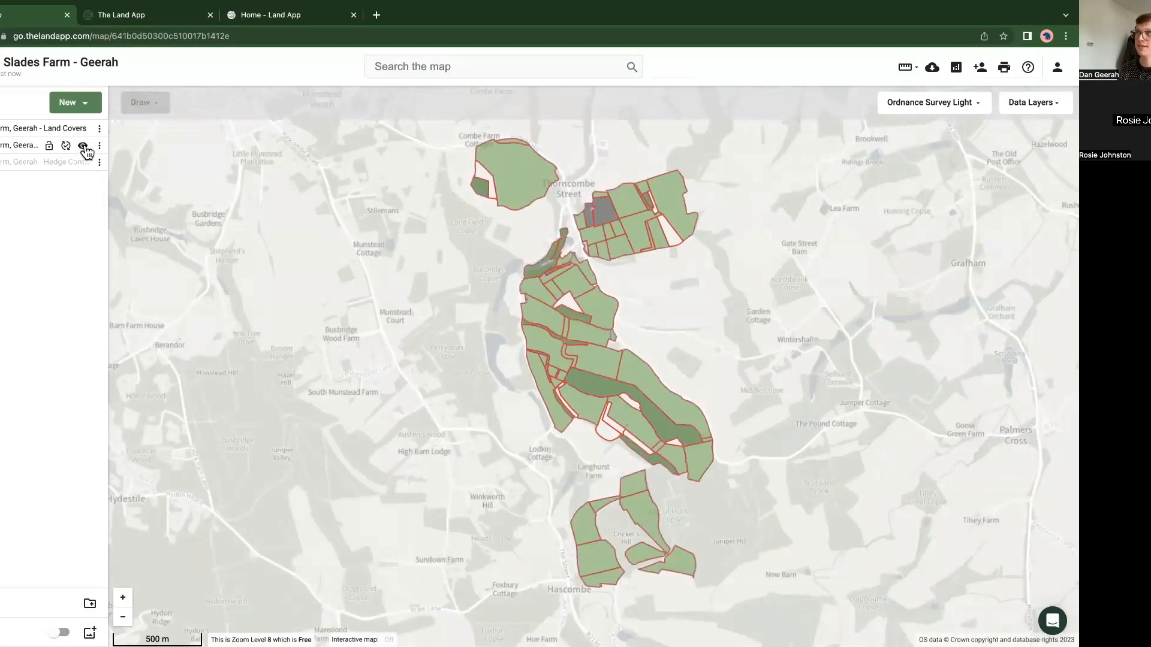
{"action": "left_click", "coordinate": [83, 163]}
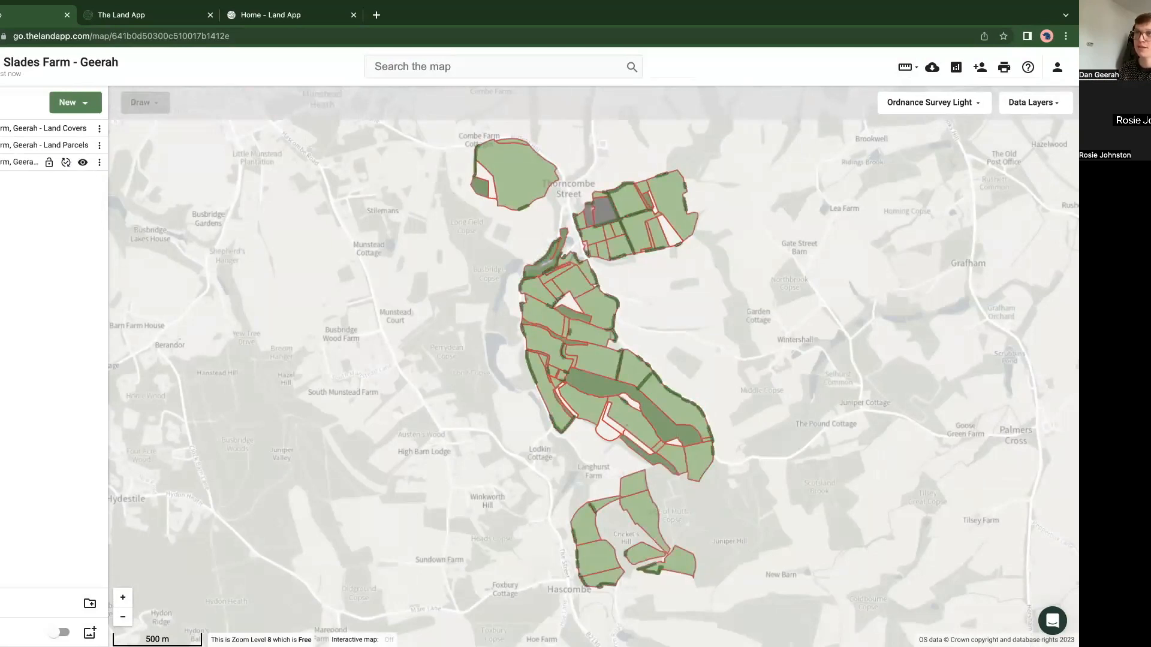
Step: Hide the Land Parcels plan and inspect the attributes of the large northwestern field in Land Covers
{"action": "left_click", "coordinate": [516, 176]}
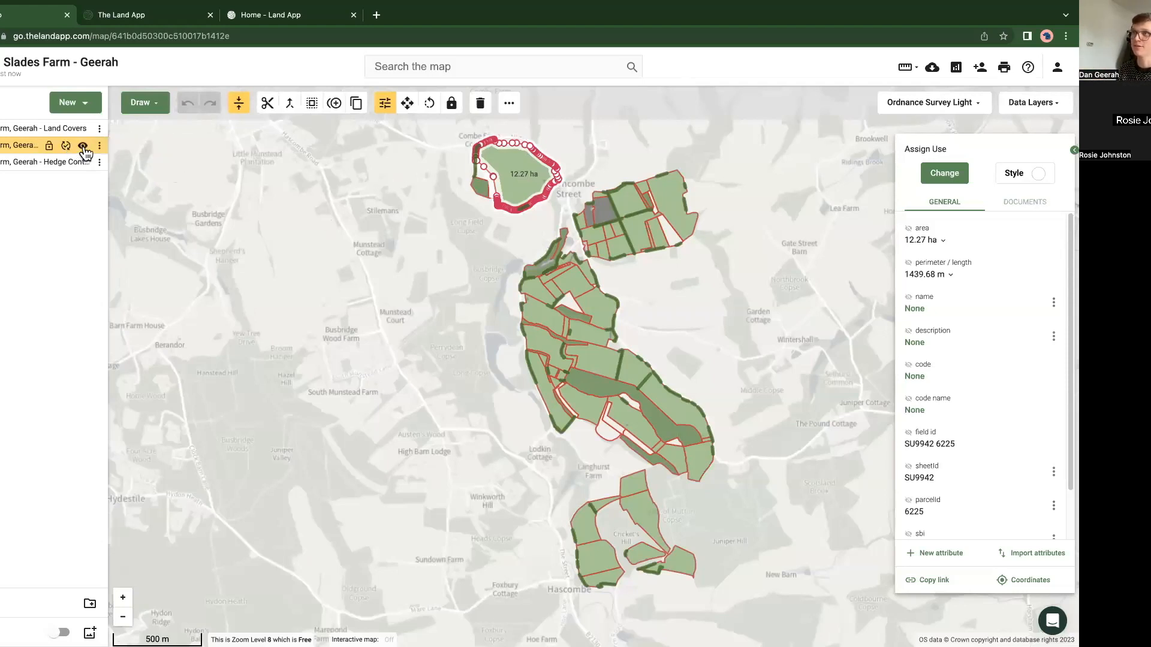
{"action": "left_click", "coordinate": [83, 147]}
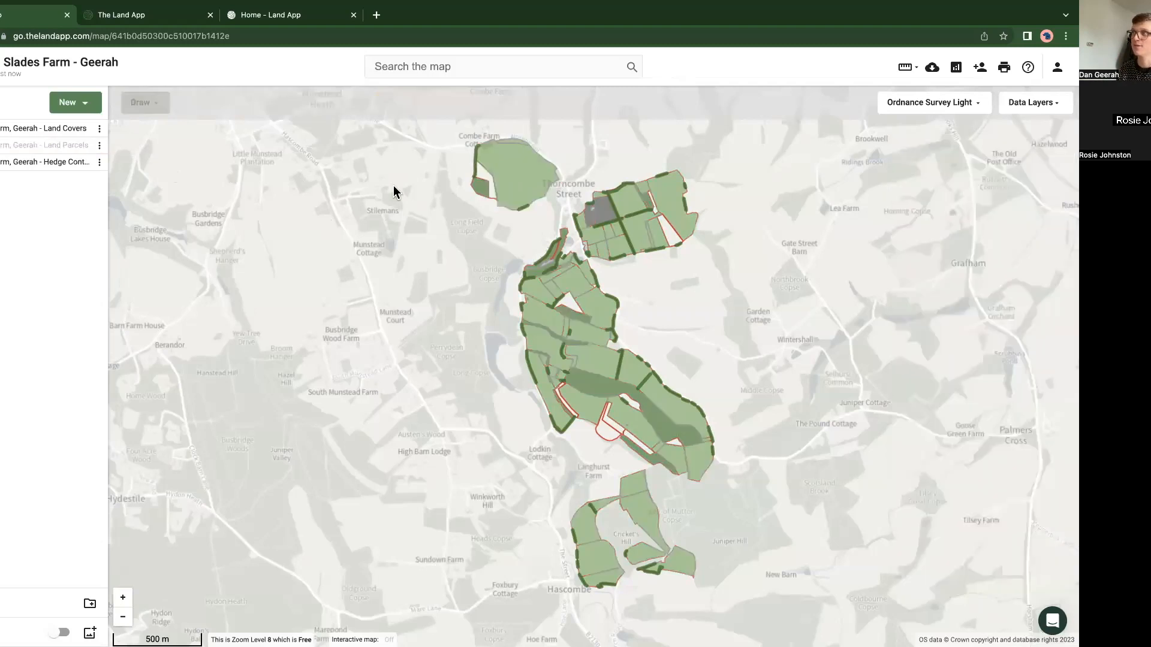
{"action": "left_click", "coordinate": [526, 182]}
{"action": "left_click_drag", "start_coordinate": [458, 258], "coordinate": [354, 332]}
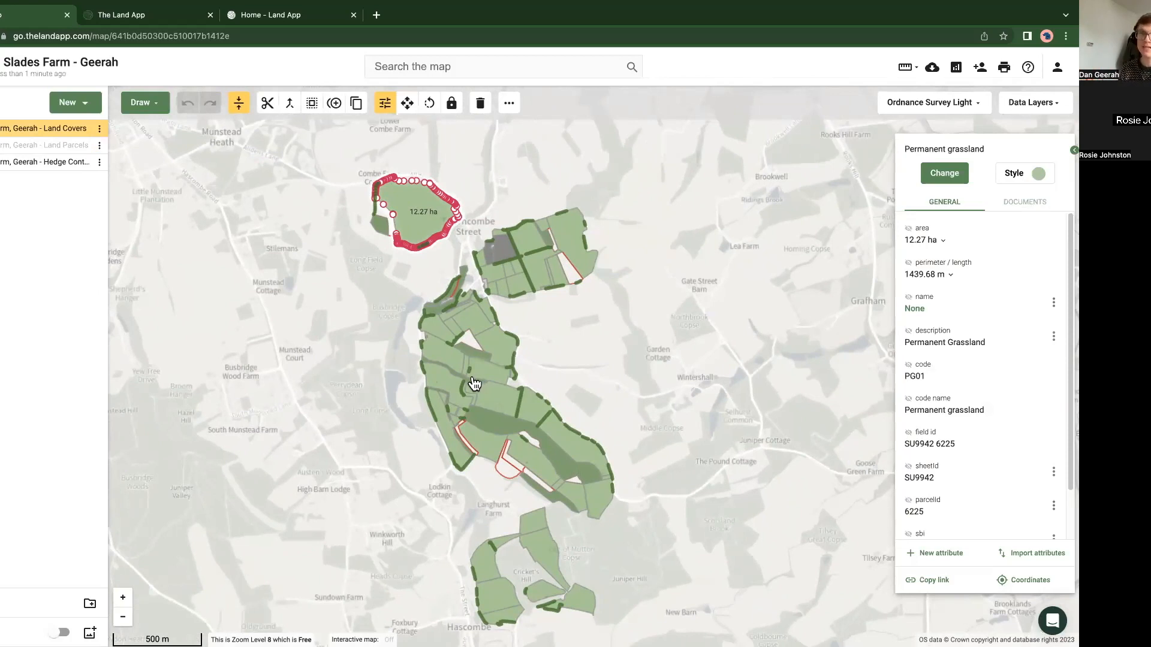
{"action": "left_click", "coordinate": [381, 310]}
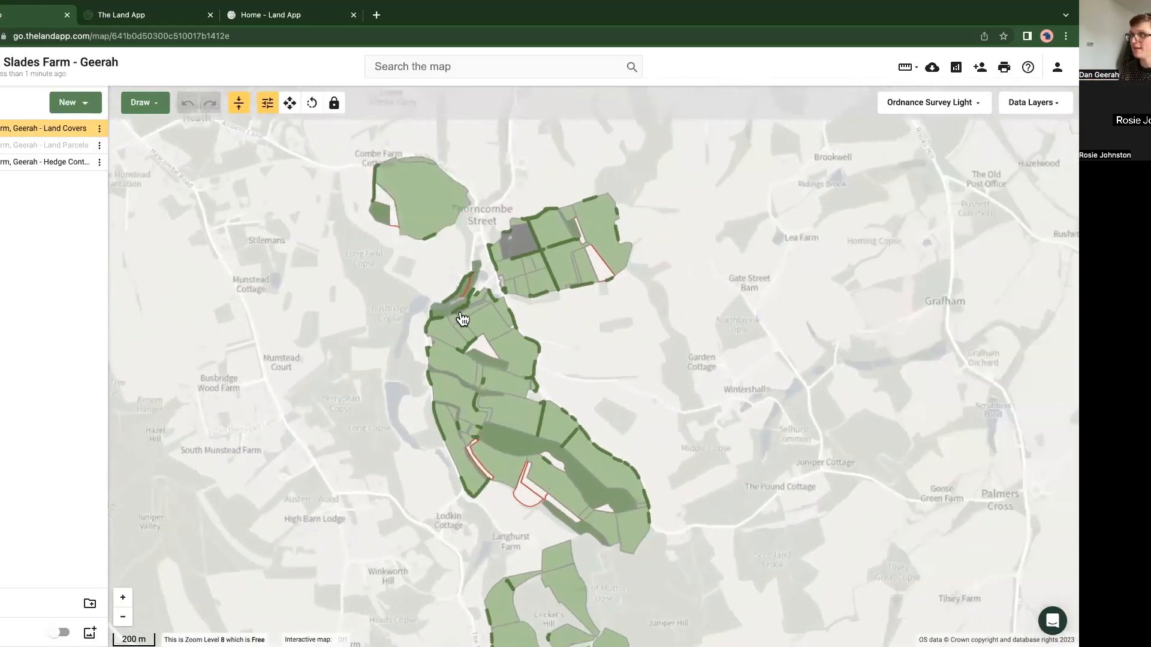
Step: Inspect the land use attributes of the permanent grassland fields north of the triangular arable field
{"action": "scroll", "coordinate": [462, 321], "scroll_direction": "up", "scroll_amount": 5}
{"action": "scroll", "coordinate": [465, 366], "scroll_direction": "up", "scroll_amount": 3}
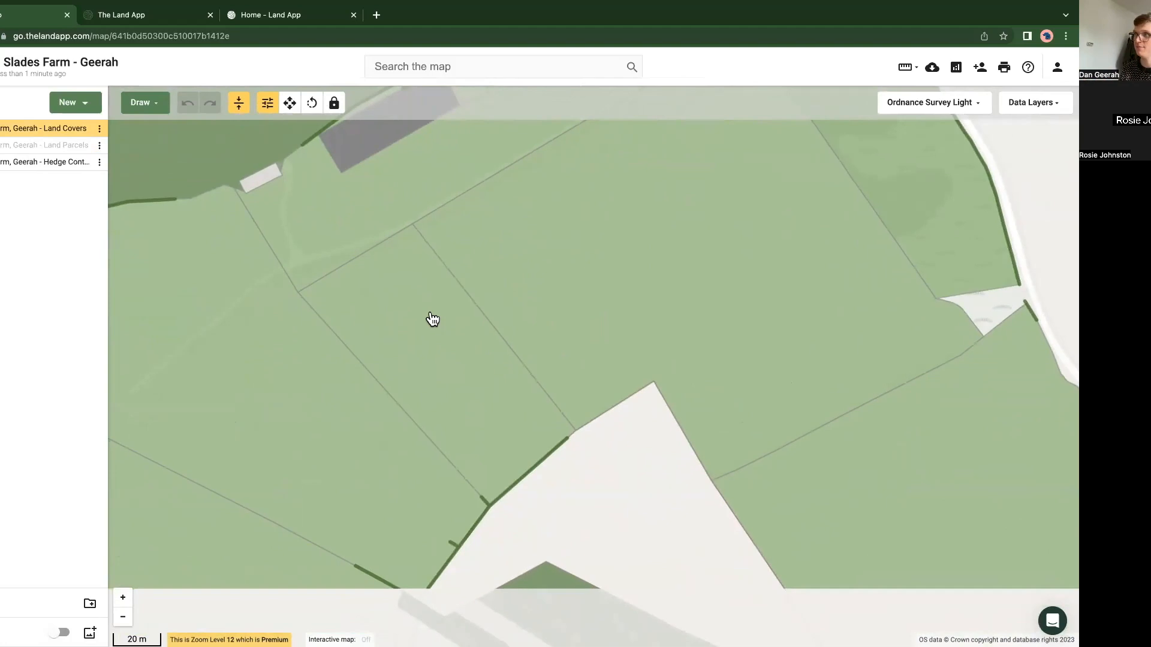
{"action": "left_click", "coordinate": [565, 272]}
{"action": "left_click", "coordinate": [405, 219]}
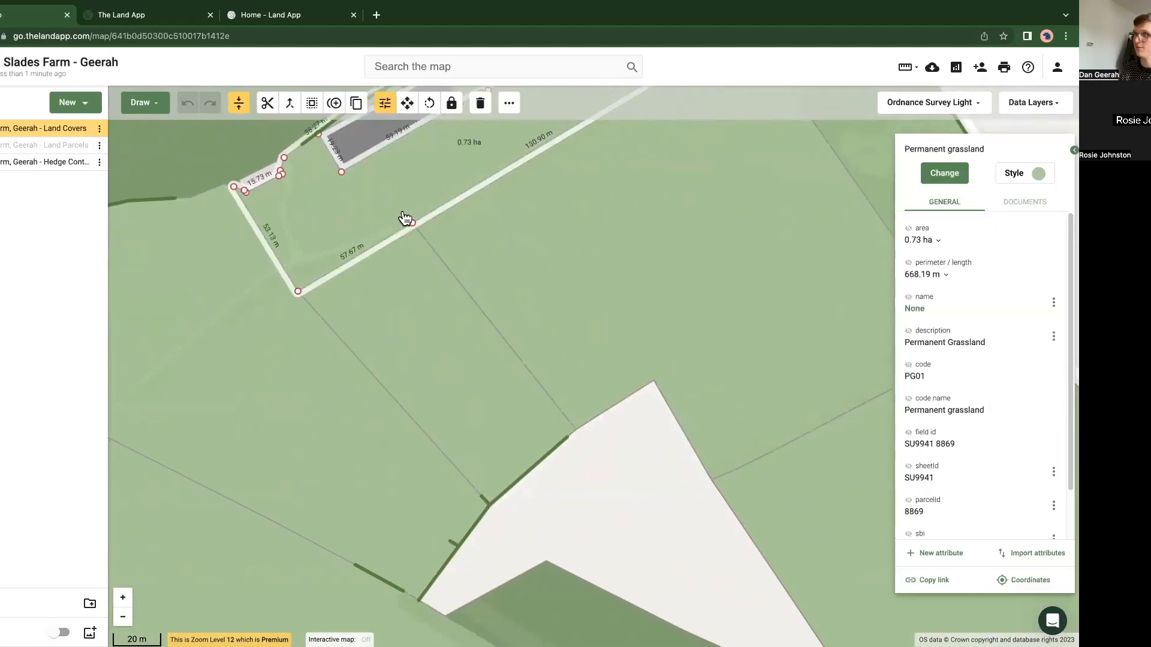
{"action": "left_click", "coordinate": [398, 308]}
{"action": "left_click_drag", "start_coordinate": [993, 155], "coordinate": [906, 155]}
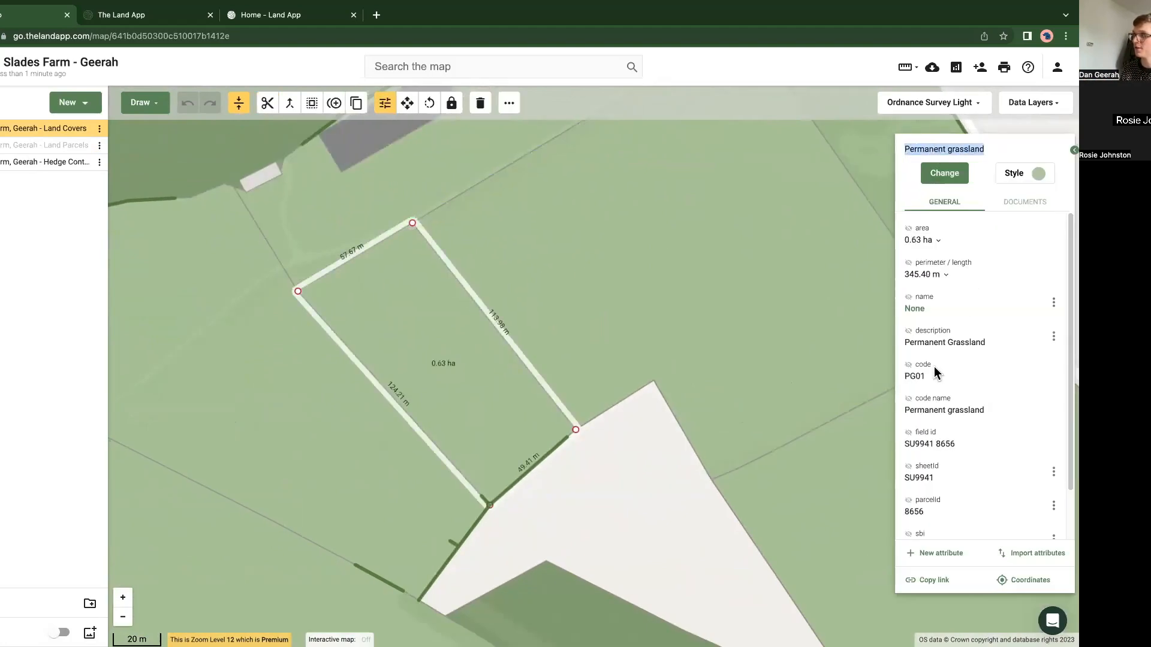
Step: Try the code and code name labels on the selected grassland field and turn them off again
{"action": "left_click", "coordinate": [909, 367]}
{"action": "left_click", "coordinate": [909, 399]}
{"action": "left_click", "coordinate": [908, 399]}
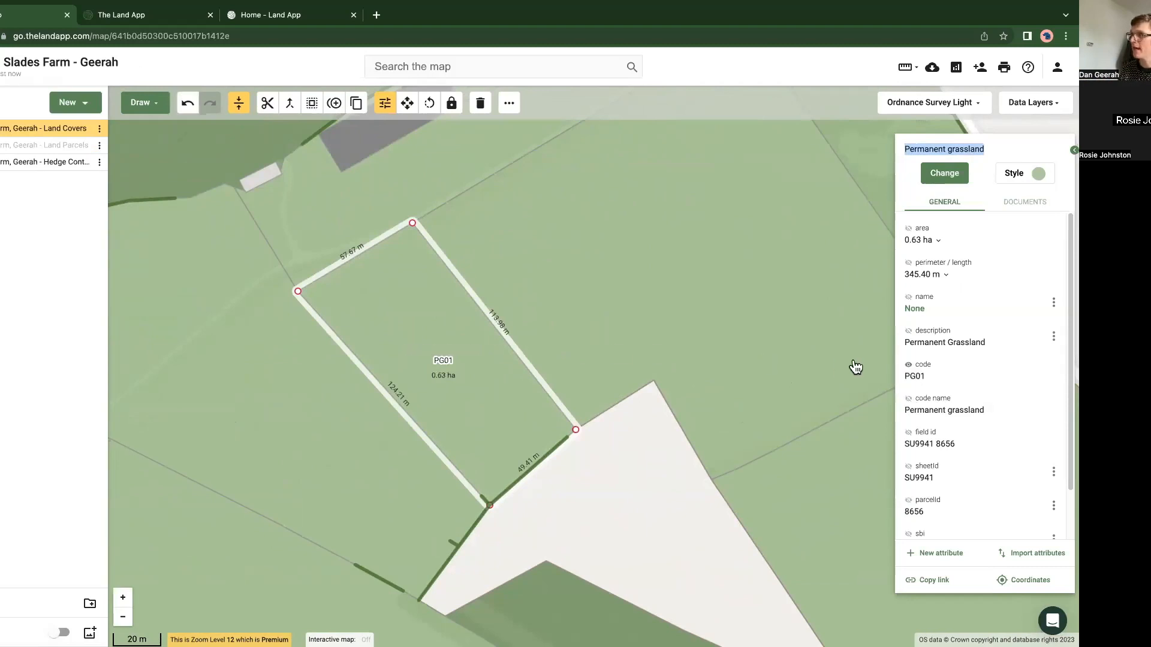
{"action": "left_click", "coordinate": [908, 367]}
Step: Try the description label on the triangular arable field, turn it off again and reselect the field
{"action": "left_click", "coordinate": [731, 444]}
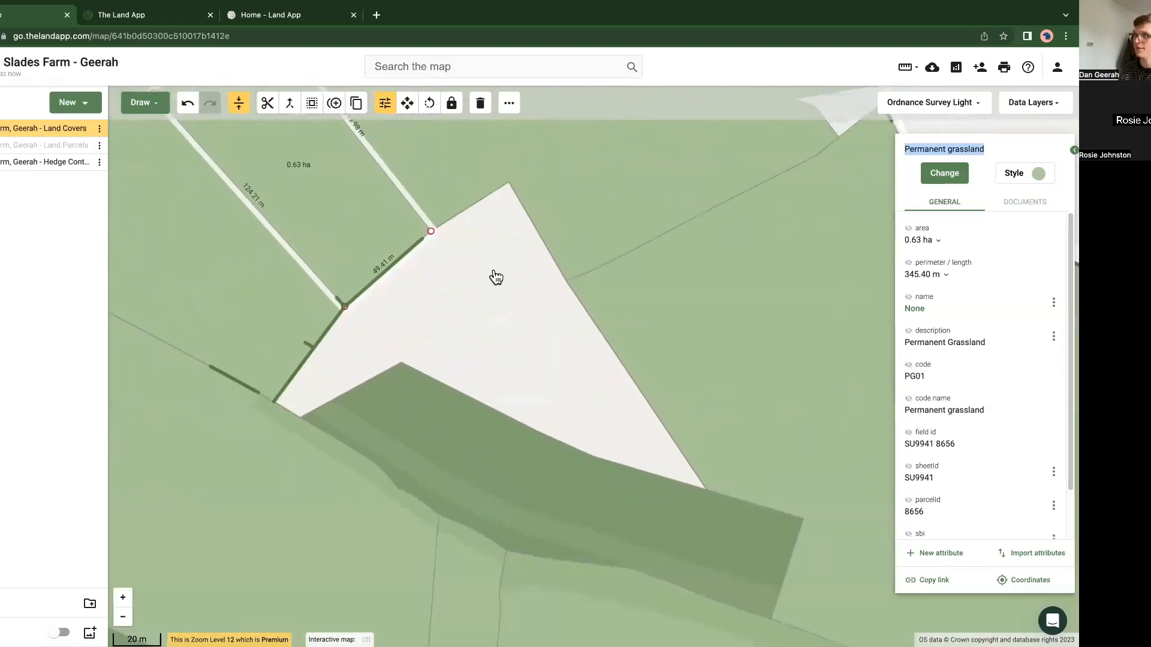
{"action": "left_click", "coordinate": [907, 333]}
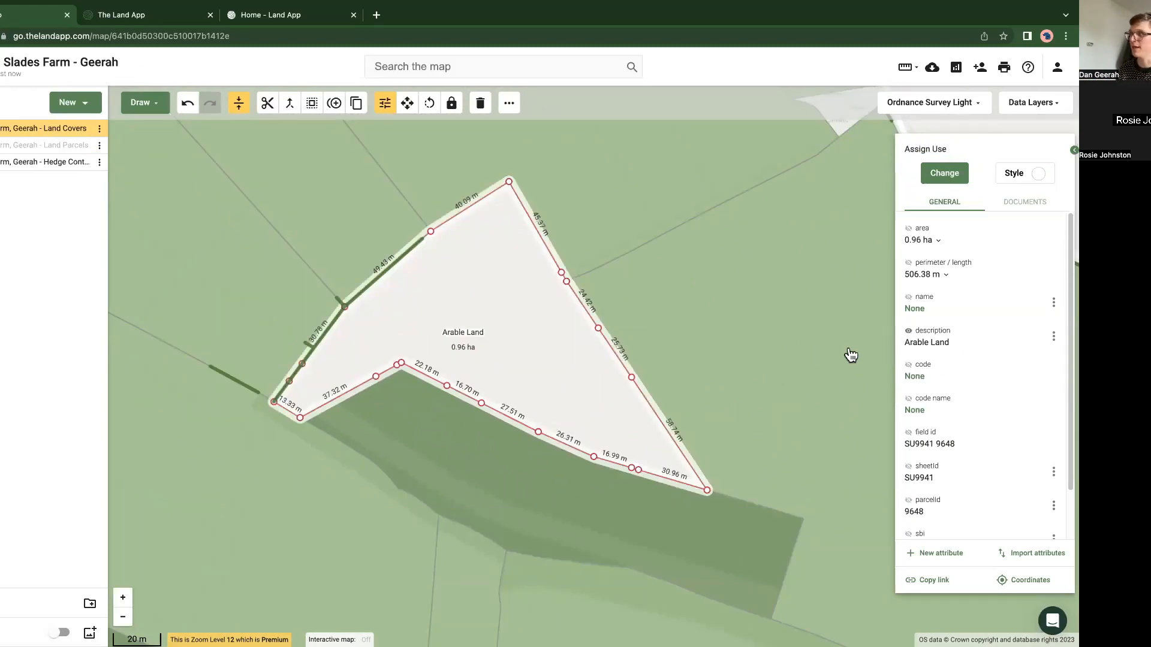
{"action": "left_click", "coordinate": [908, 333]}
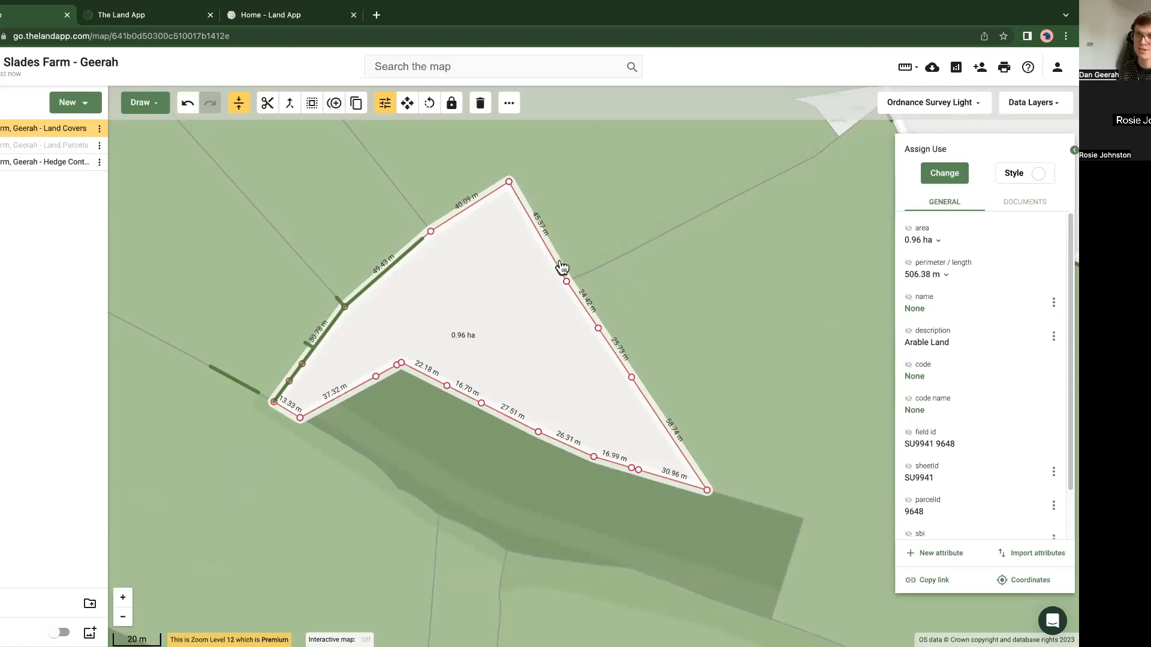
{"action": "scroll", "coordinate": [451, 305], "scroll_direction": "down", "scroll_amount": 2}
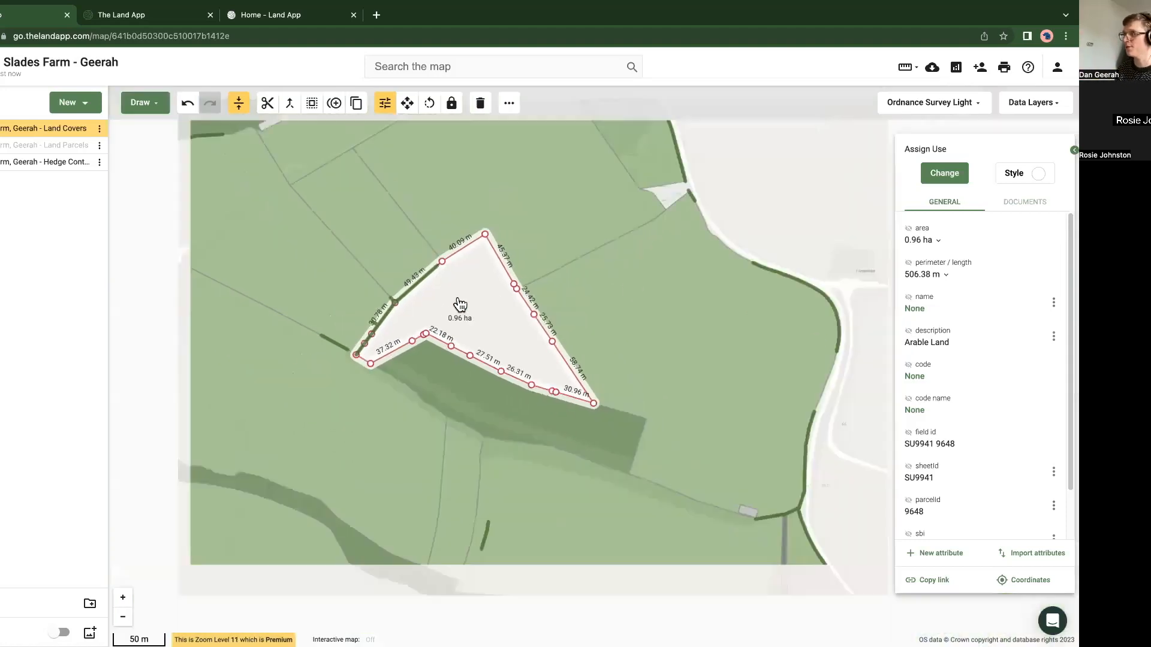
{"action": "left_click", "coordinate": [712, 224]}
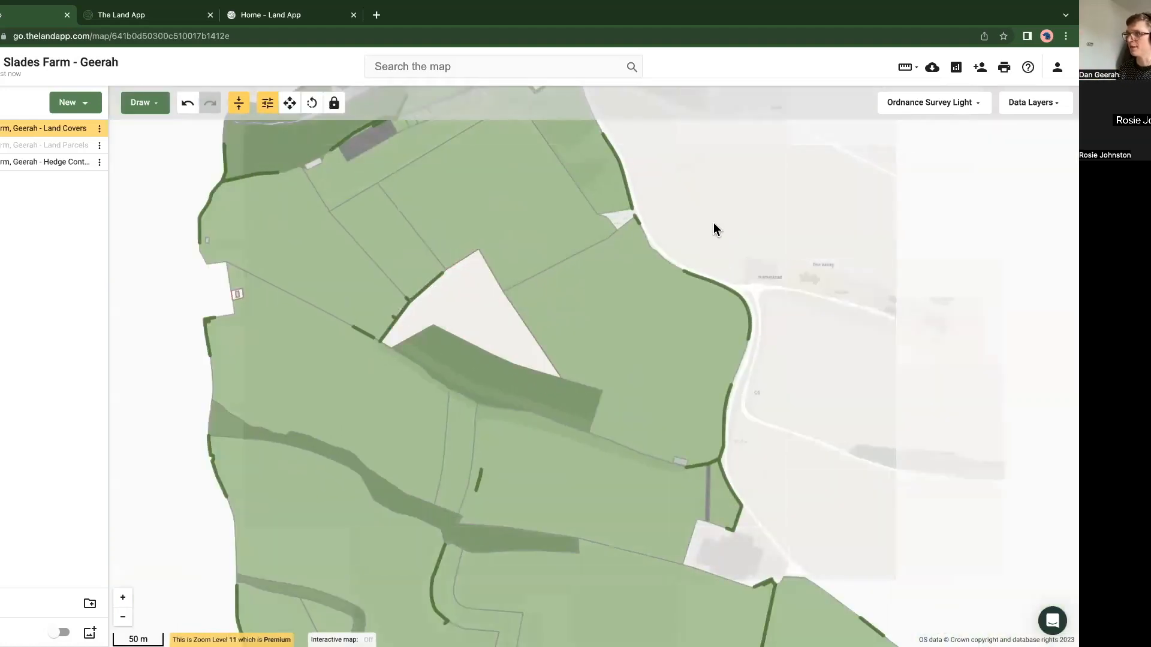
{"action": "left_click", "coordinate": [437, 324]}
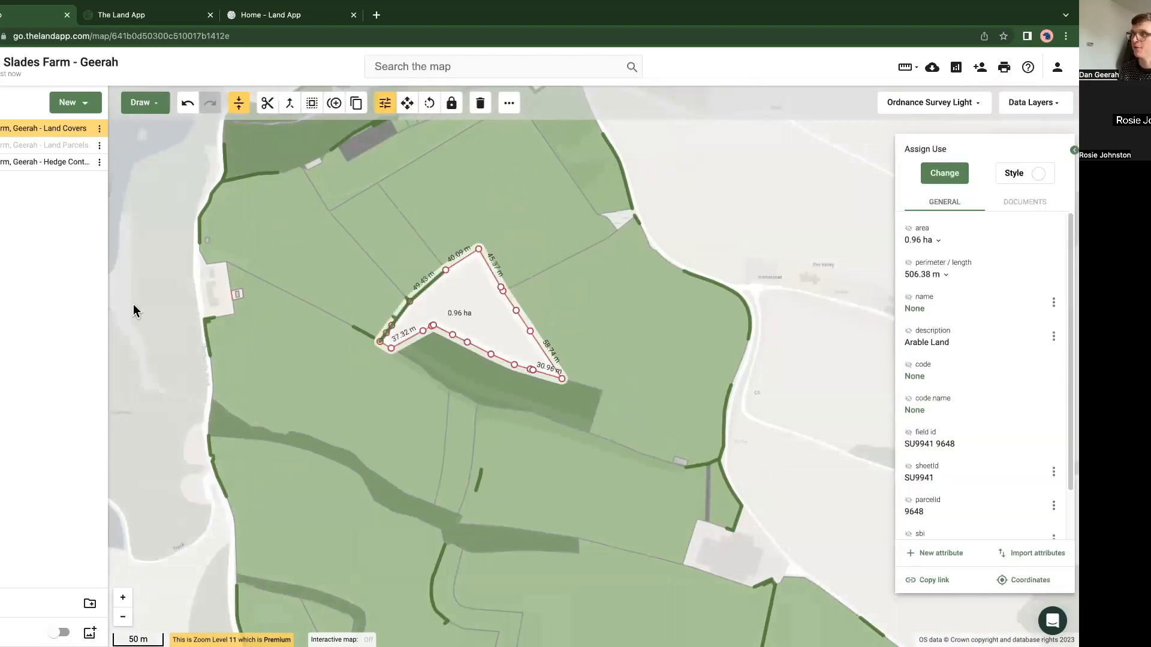
Step: Hide the hedge plan and view the whole farm with only its land covers displayed
{"action": "scroll", "coordinate": [133, 303], "scroll_direction": "down", "scroll_amount": 2}
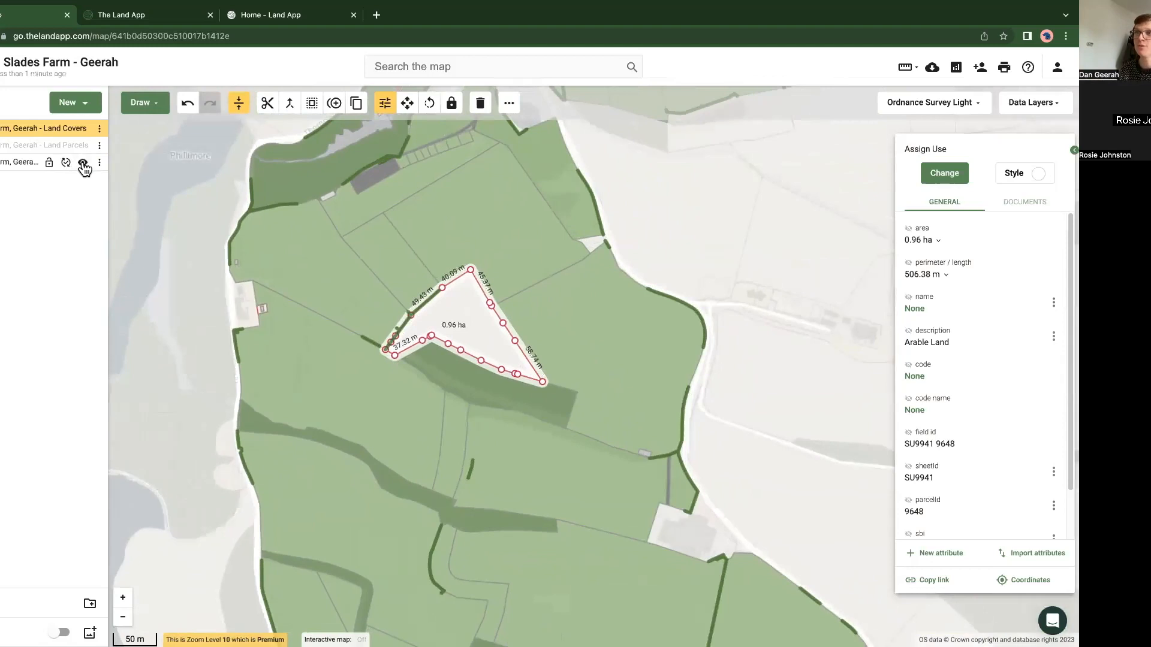
{"action": "left_click", "coordinate": [83, 164]}
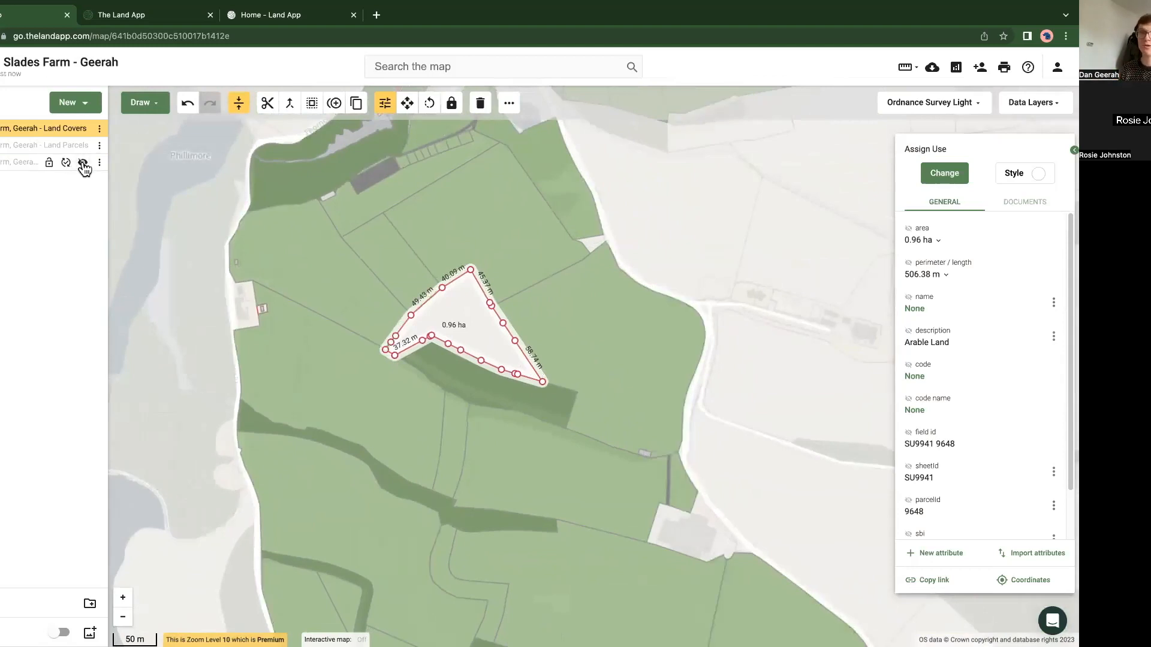
{"action": "left_click", "coordinate": [186, 214]}
{"action": "scroll", "coordinate": [187, 218], "scroll_direction": "down", "scroll_amount": 2}
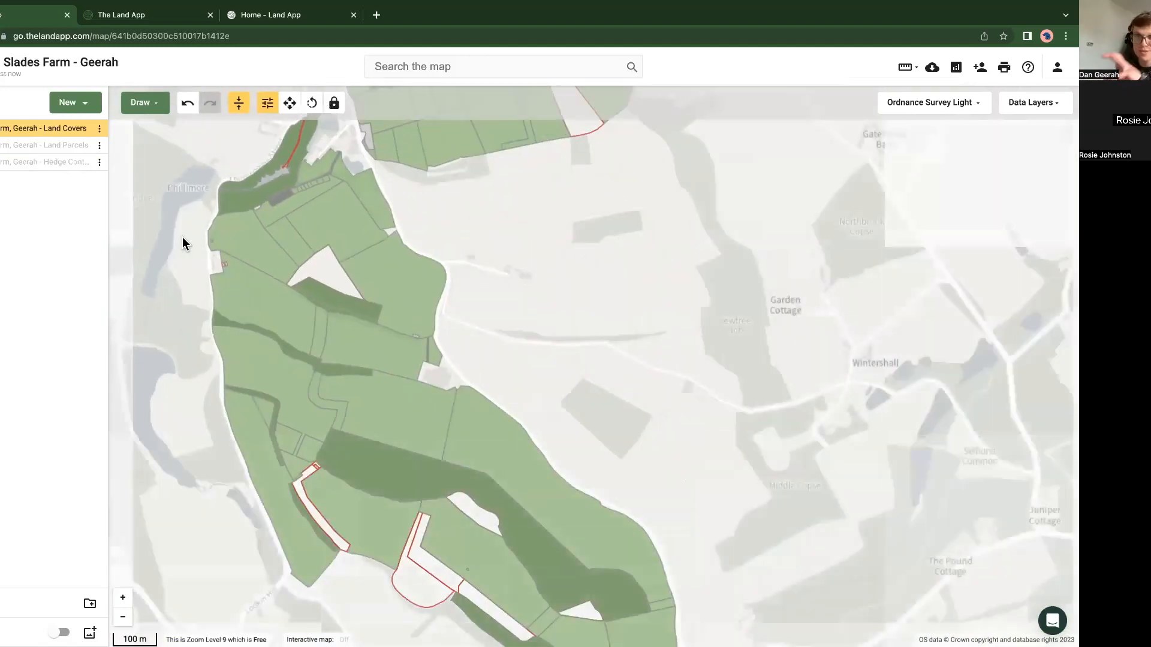
{"action": "left_click_drag", "start_coordinate": [183, 236], "coordinate": [264, 297]}
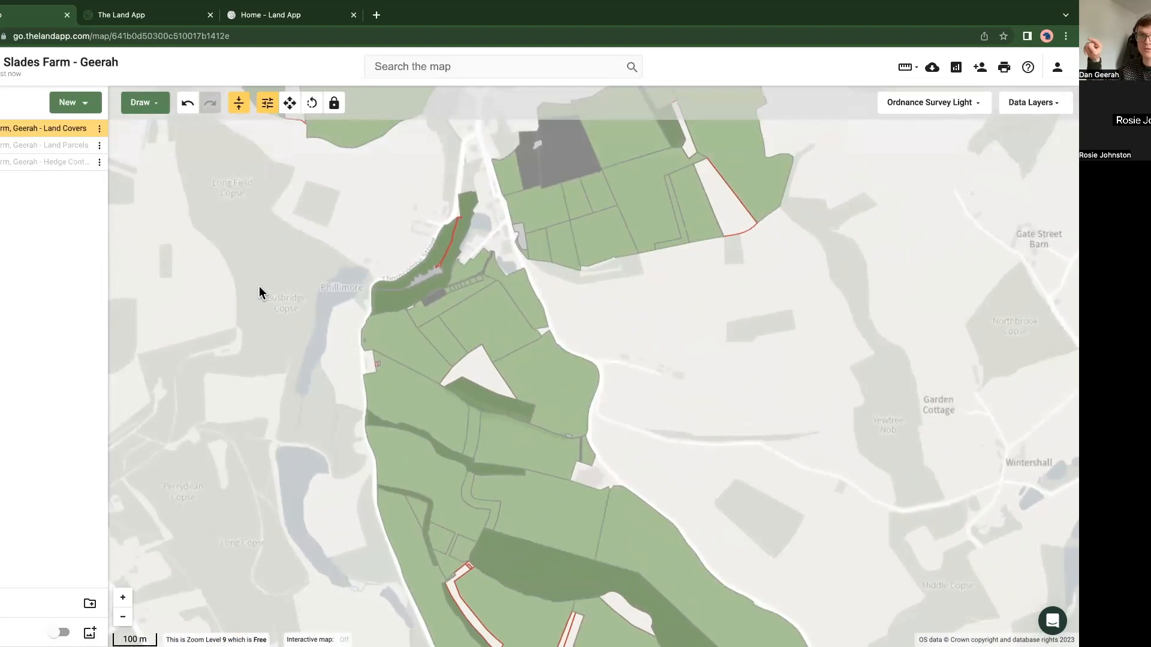
{"action": "scroll", "coordinate": [277, 228], "scroll_direction": "down", "scroll_amount": 5}
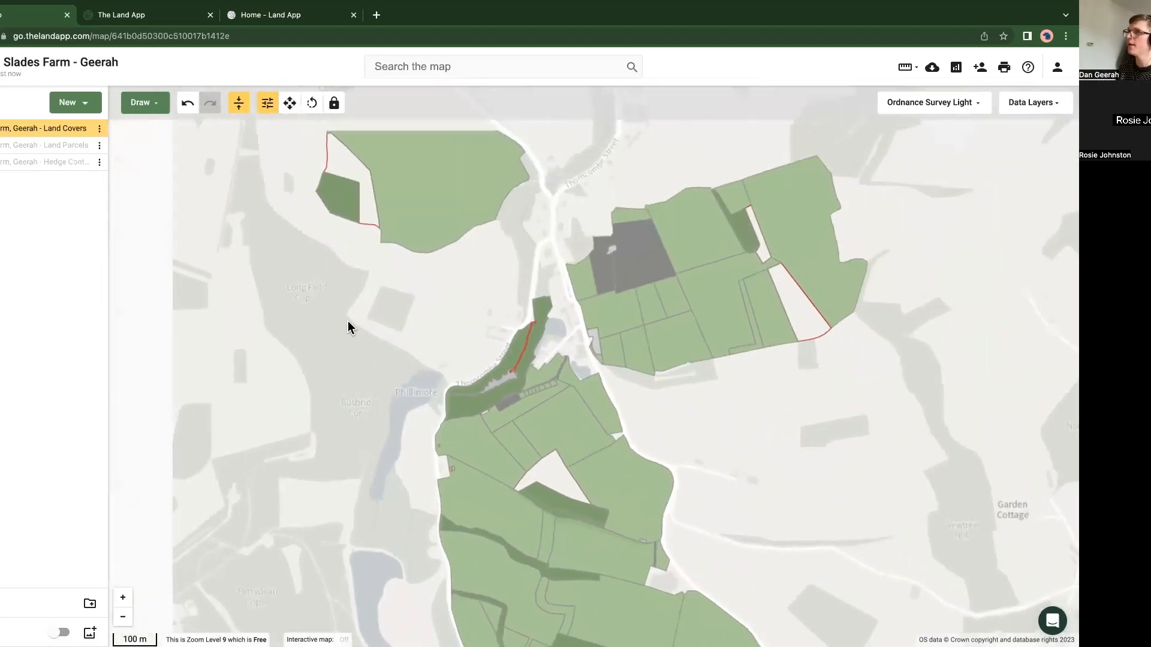
{"action": "left_click_drag", "start_coordinate": [328, 314], "coordinate": [241, 240]}
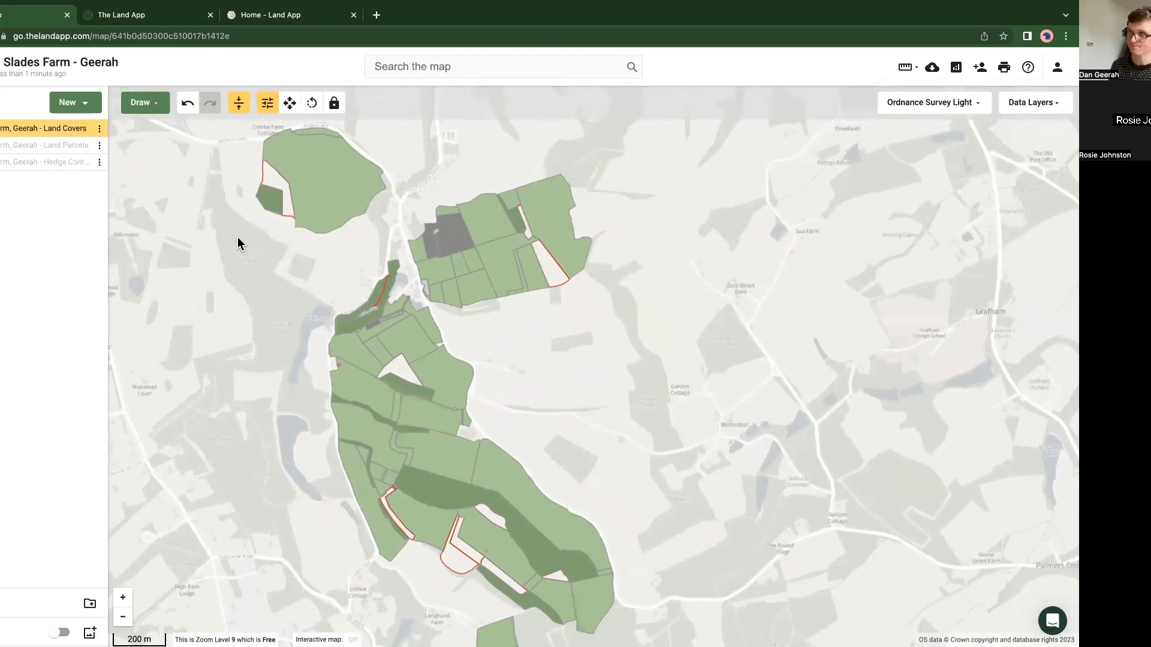
Step: Start a new plan from a template and browse the templates suggested for Ecology & Conservation
{"action": "left_click", "coordinate": [79, 103]}
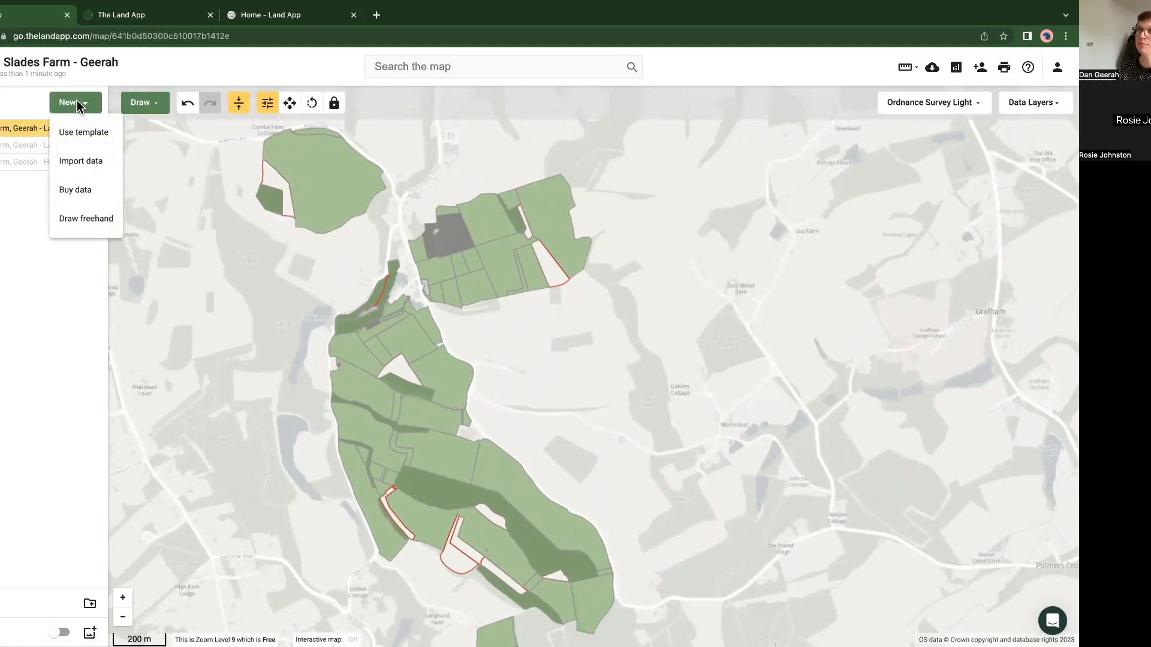
{"action": "left_click", "coordinate": [78, 132]}
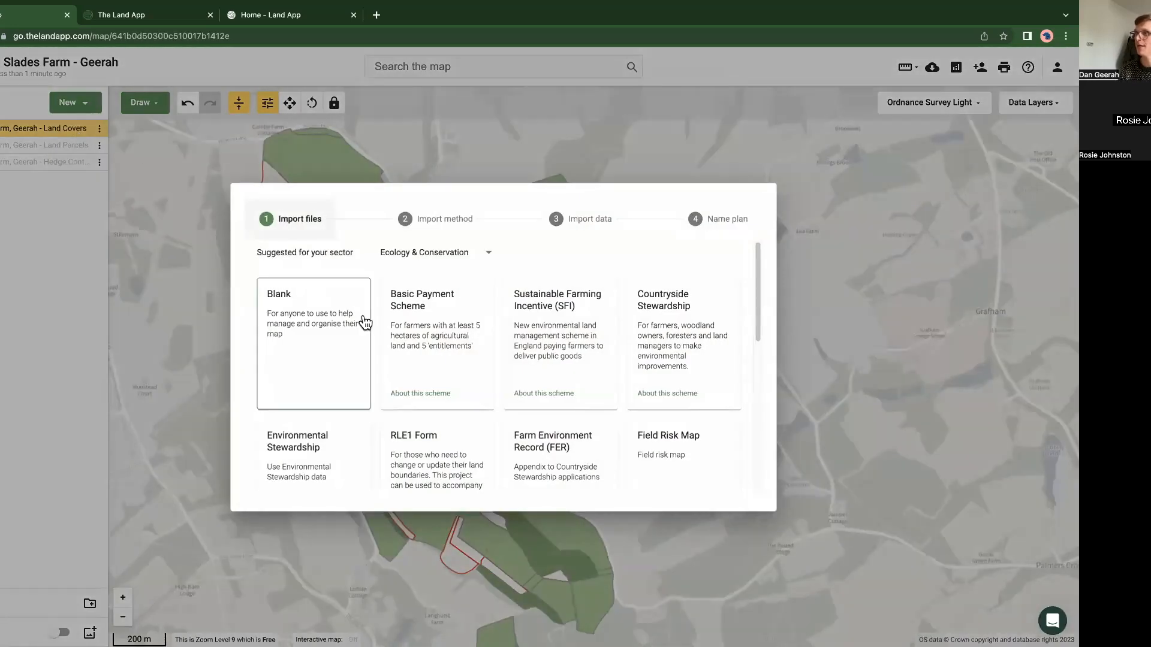
{"action": "scroll", "coordinate": [362, 324], "scroll_direction": "down", "scroll_amount": 2}
{"action": "scroll", "coordinate": [360, 323], "scroll_direction": "down", "scroll_amount": 10}
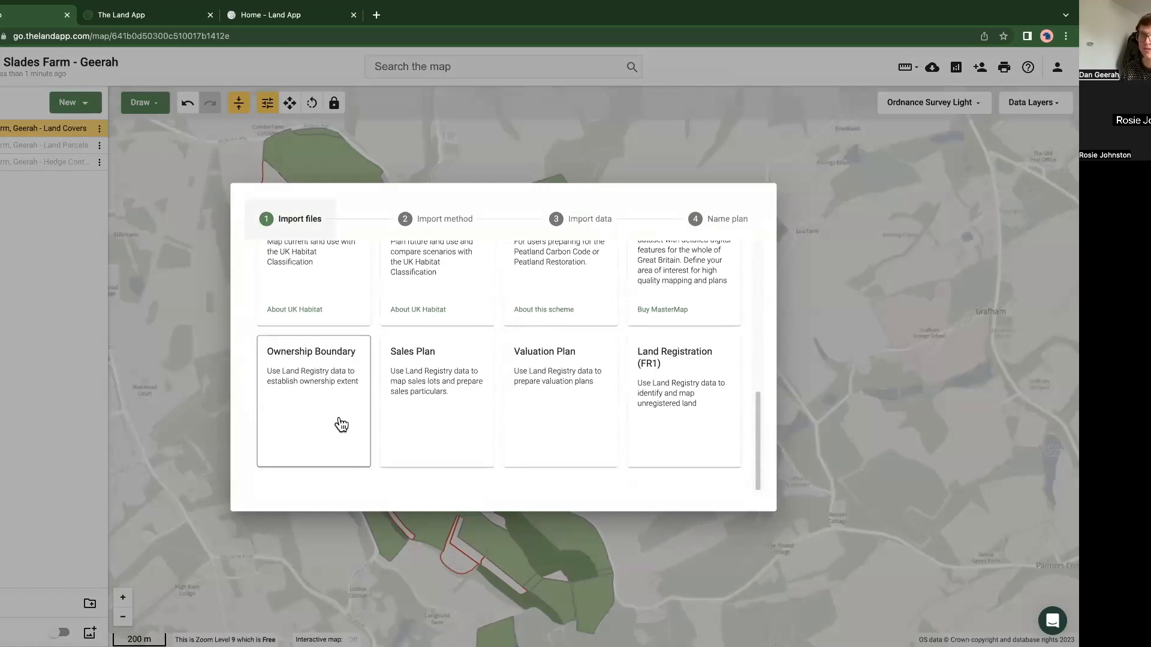
{"action": "scroll", "coordinate": [342, 420], "scroll_direction": "up", "scroll_amount": 10}
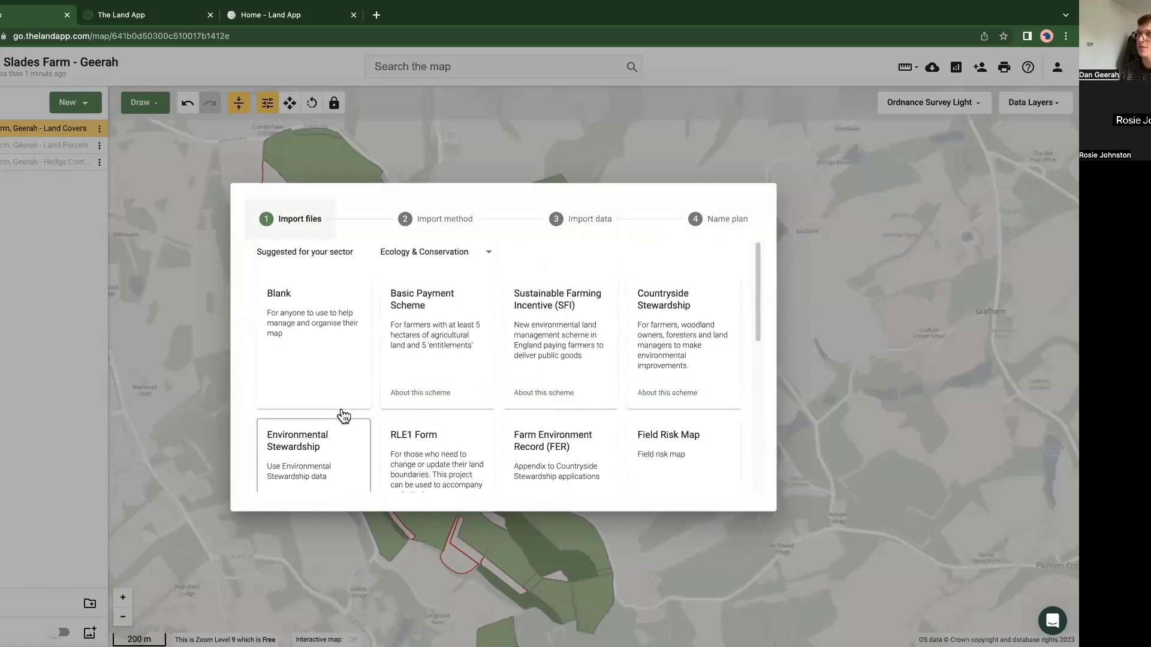
Step: Switch the template sector to Agency & Valuation and browse its suggested templates
{"action": "left_click", "coordinate": [416, 258]}
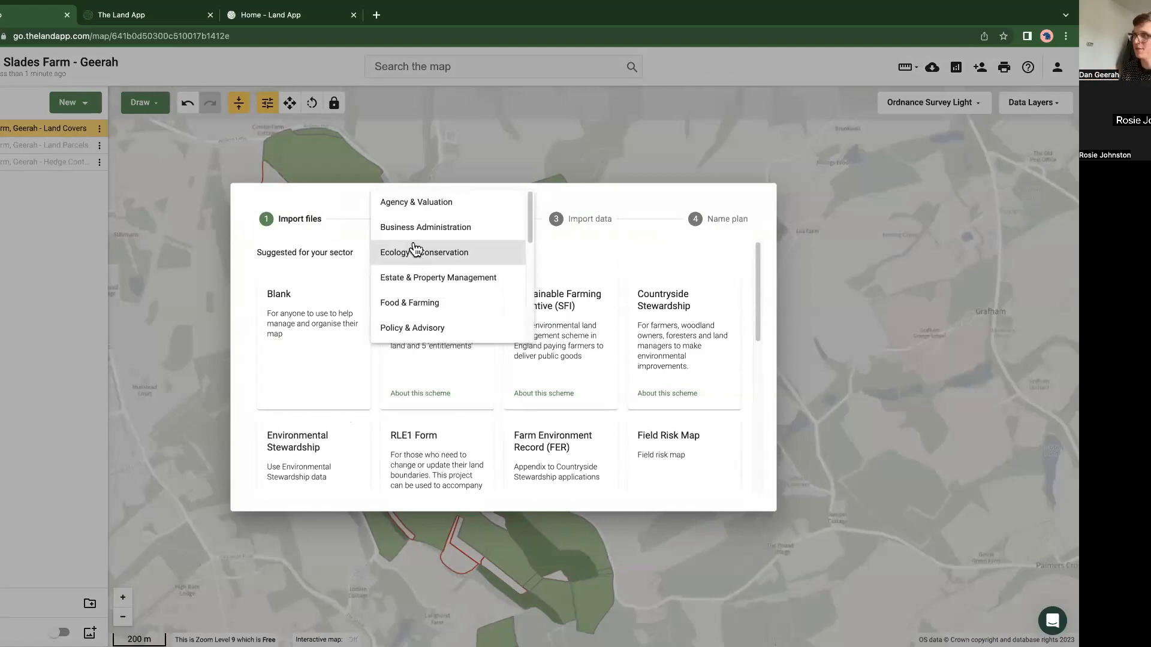
{"action": "left_click", "coordinate": [420, 205]}
{"action": "scroll", "coordinate": [357, 378], "scroll_direction": "down", "scroll_amount": 5}
{"action": "scroll", "coordinate": [360, 375], "scroll_direction": "up", "scroll_amount": 3}
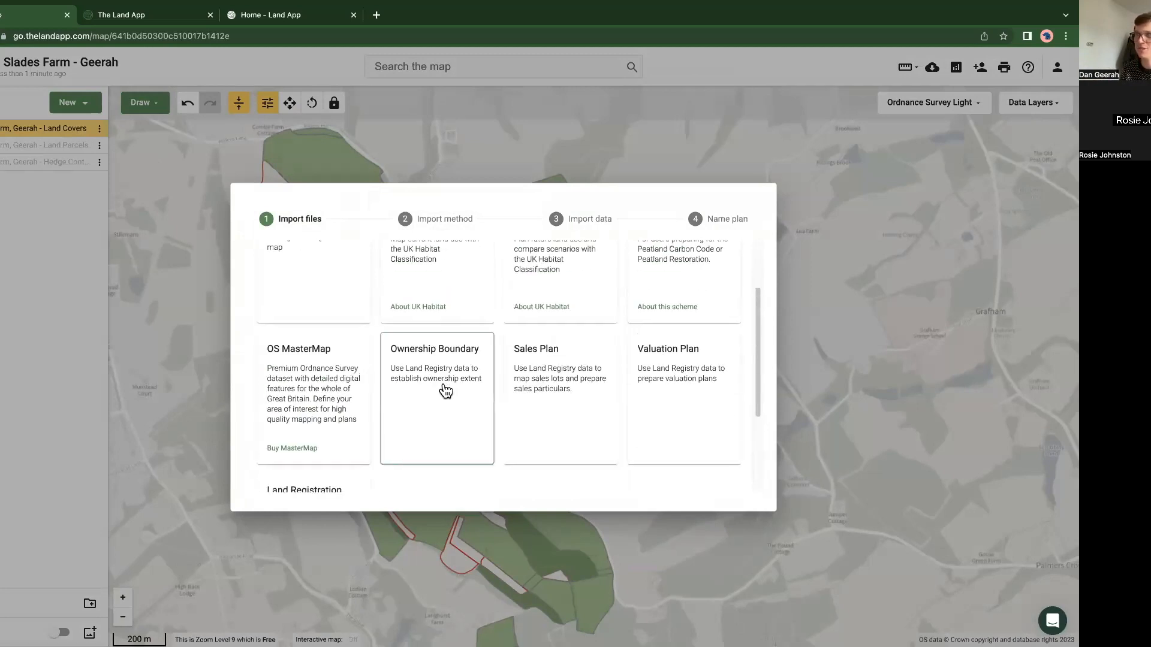
{"action": "scroll", "coordinate": [445, 391], "scroll_direction": "up", "scroll_amount": 3}
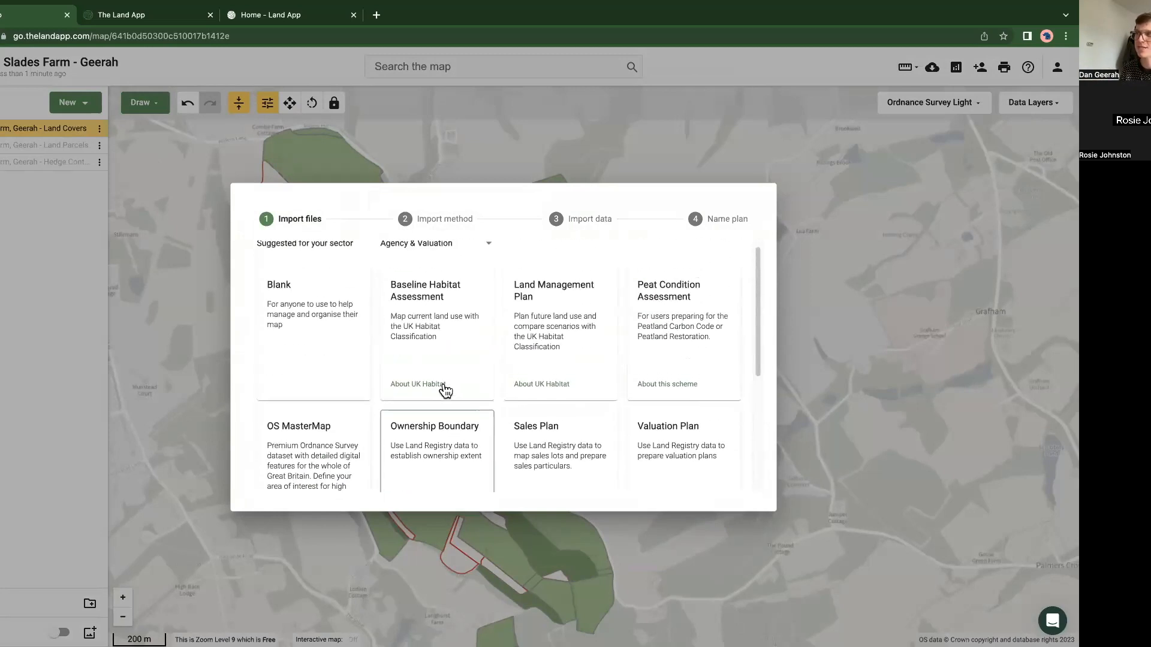
Step: Switch the template sector to Ecology & Conservation and start an Ownership Boundary plan using land picked from Land Registry
{"action": "left_click", "coordinate": [423, 248]}
{"action": "left_click", "coordinate": [415, 265]}
{"action": "left_click", "coordinate": [415, 253]}
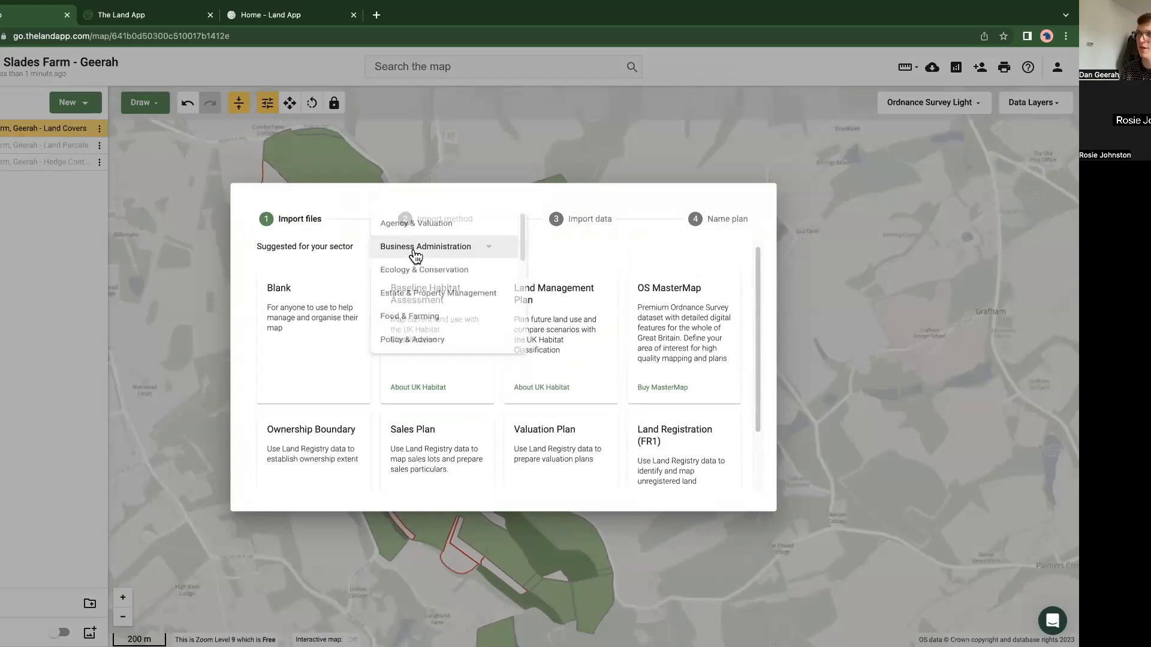
{"action": "left_click", "coordinate": [423, 273]}
{"action": "scroll", "coordinate": [449, 342], "scroll_direction": "down", "scroll_amount": 5}
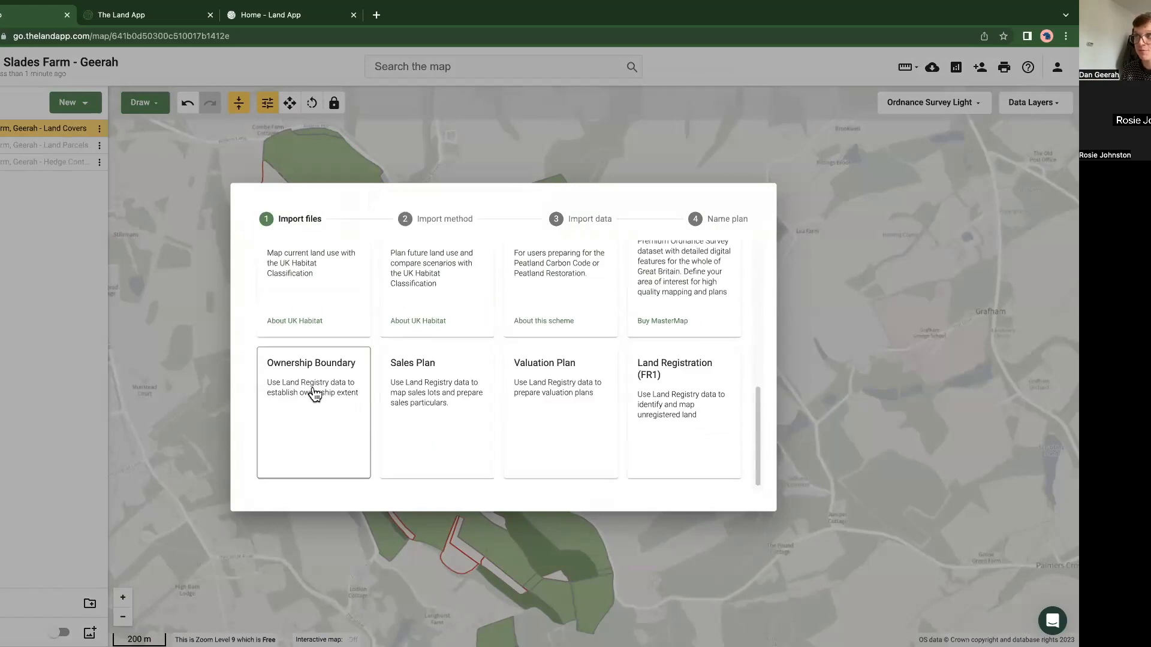
{"action": "left_click", "coordinate": [314, 394]}
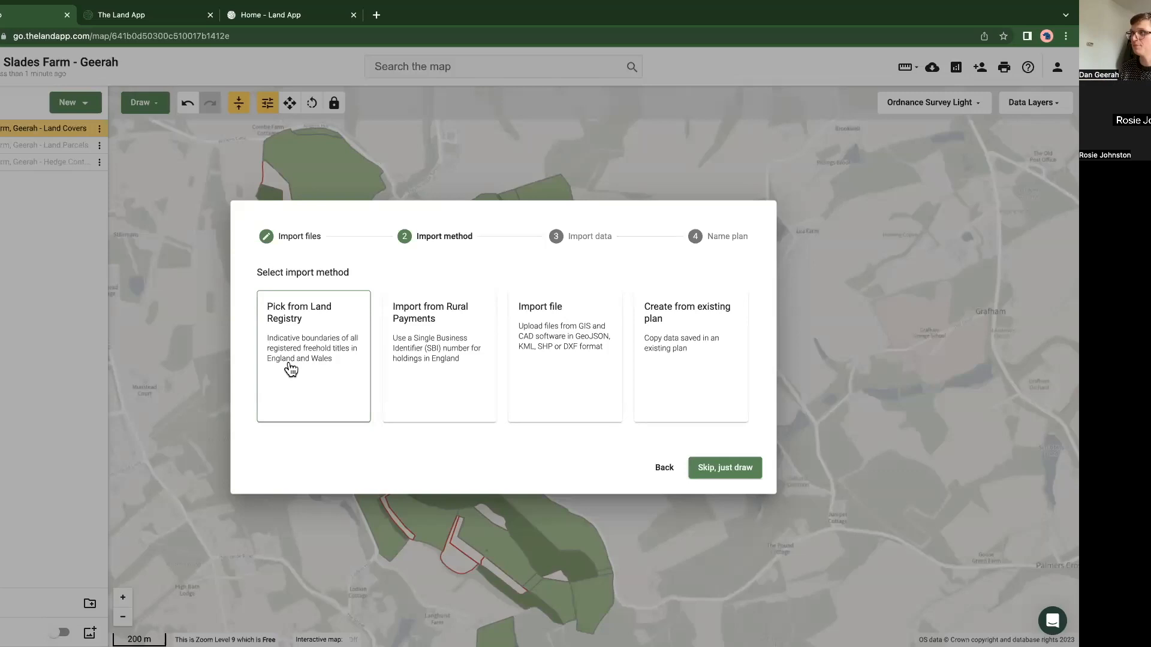
{"action": "left_click", "coordinate": [292, 331]}
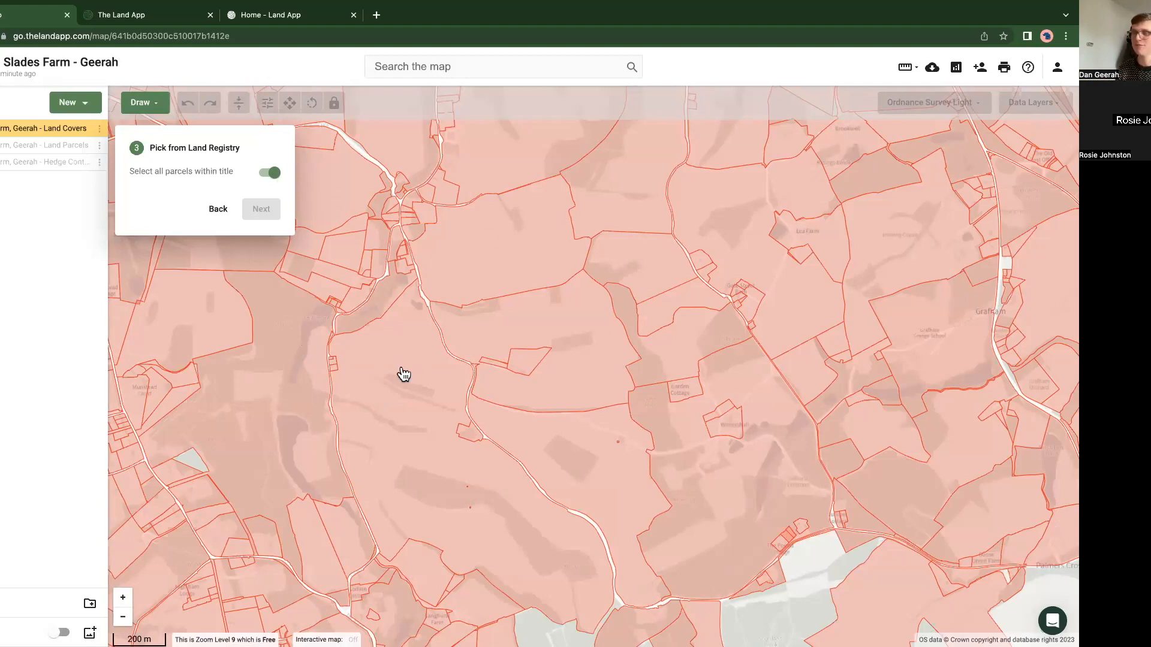
Step: Try selecting the farm's main title with all its parcels, and compare it with selecting only the large central parcel
{"action": "left_click_drag", "start_coordinate": [369, 396], "coordinate": [473, 370]}
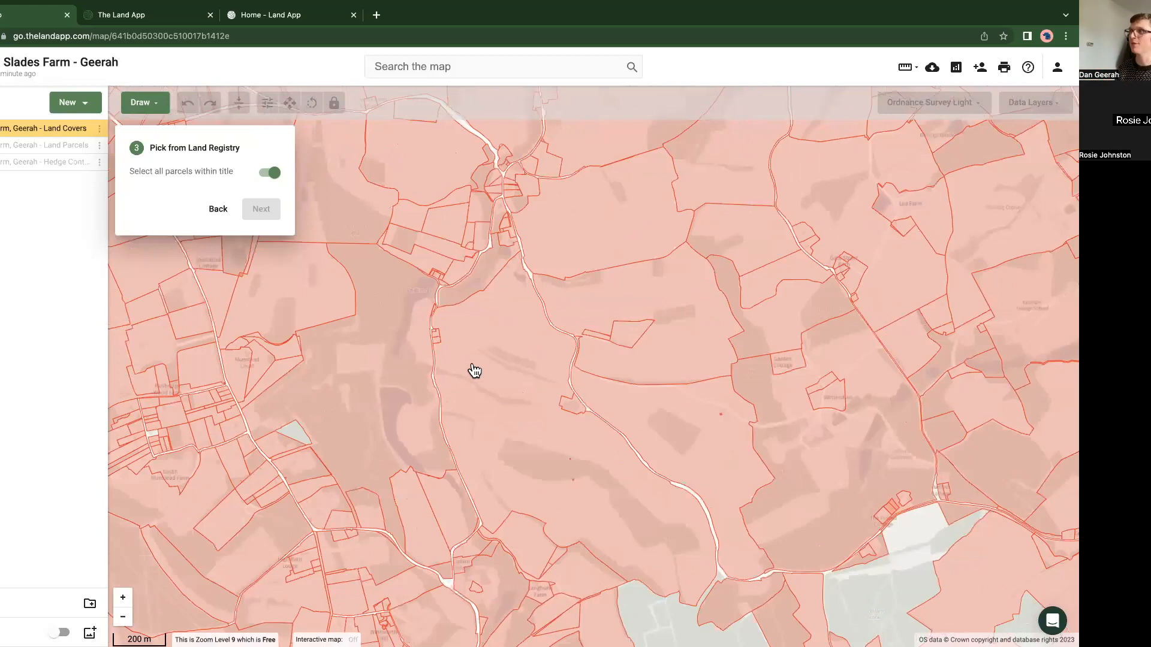
{"action": "left_click", "coordinate": [483, 357]}
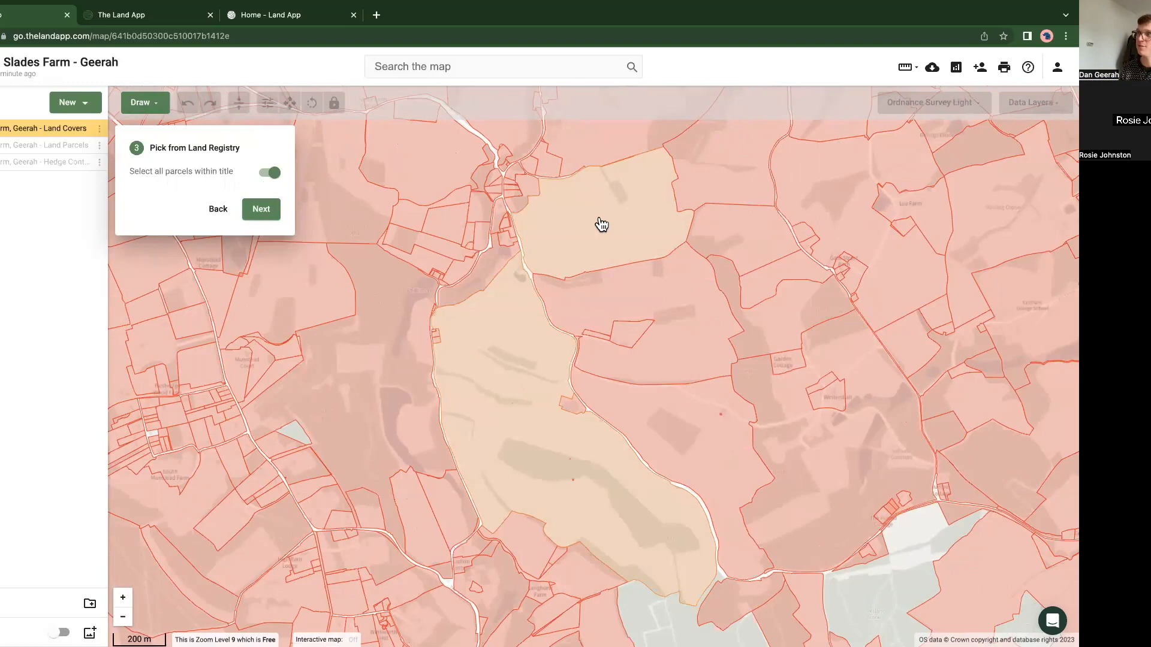
{"action": "left_click", "coordinate": [527, 353]}
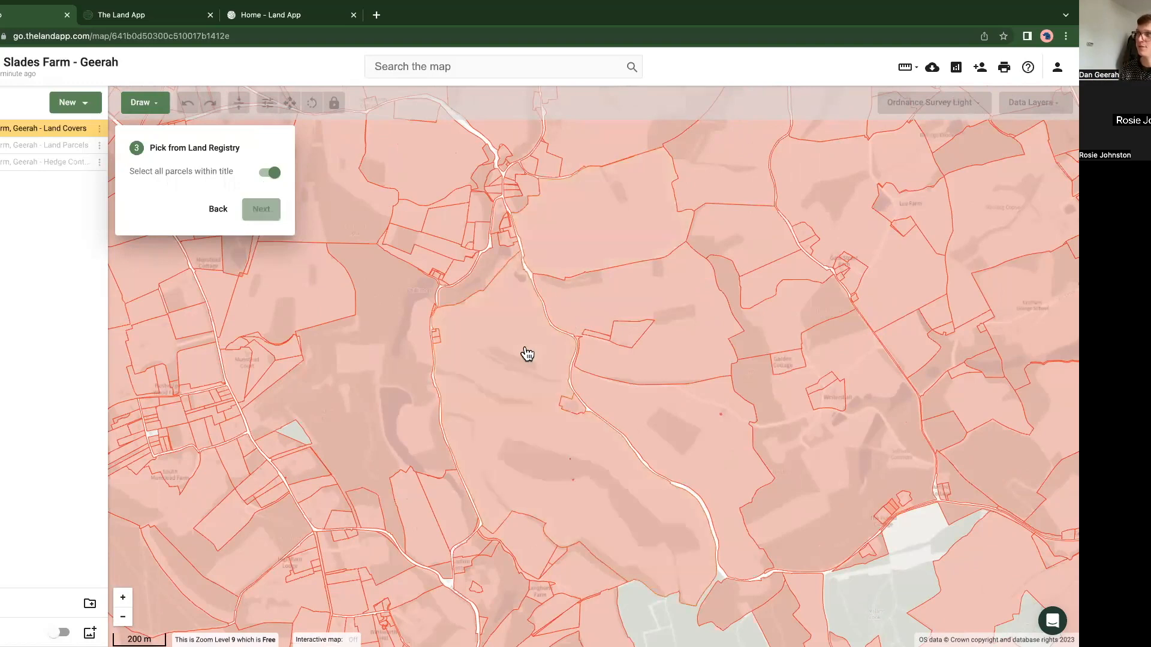
{"action": "left_click", "coordinate": [275, 174]}
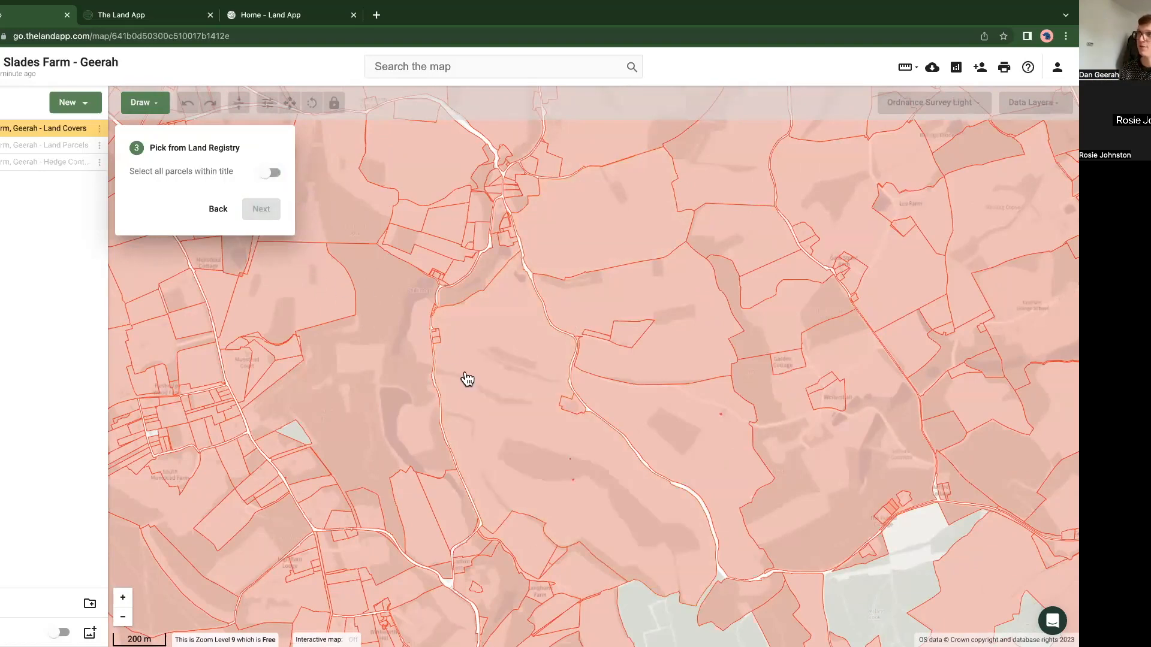
{"action": "left_click", "coordinate": [465, 378]}
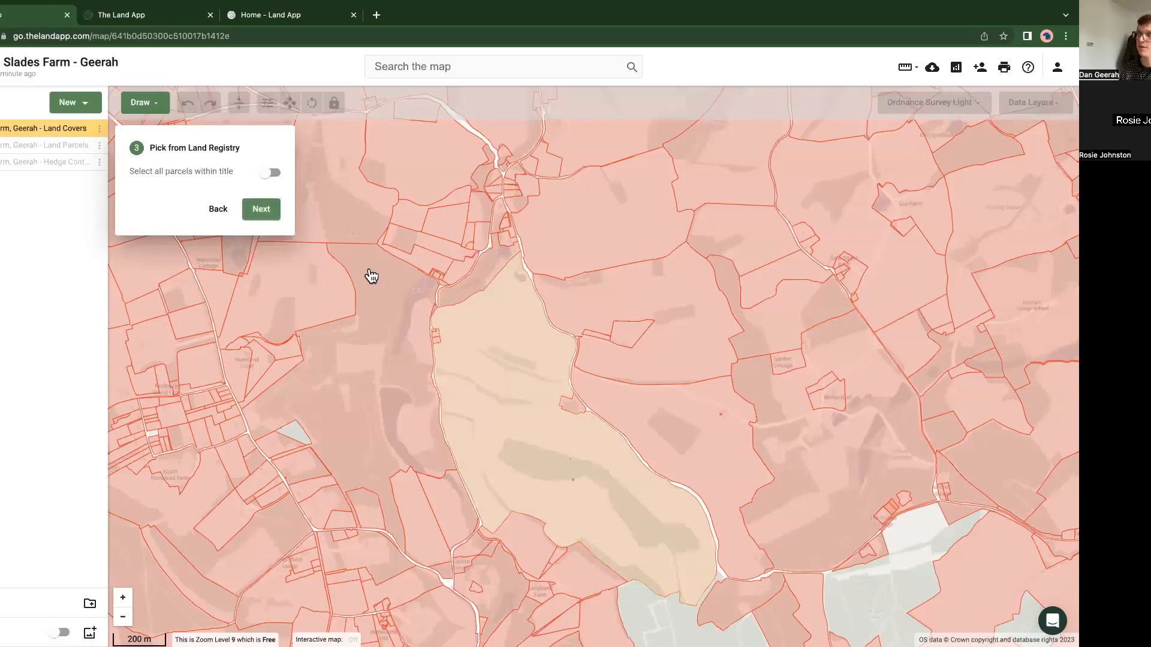
Step: Re-enable selecting all parcels within a title and pick the farm's main title, the northwestern field and the wooded strip beside the central parcel
{"action": "left_click", "coordinate": [272, 174]}
{"action": "left_click", "coordinate": [489, 392]}
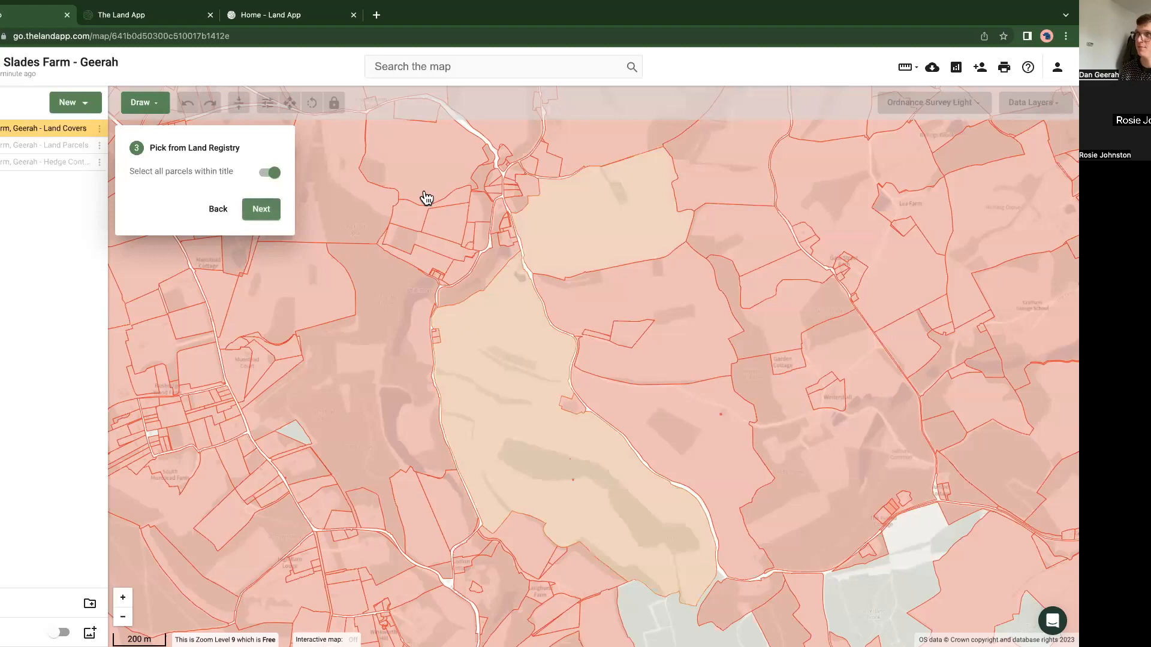
{"action": "left_click", "coordinate": [416, 170]}
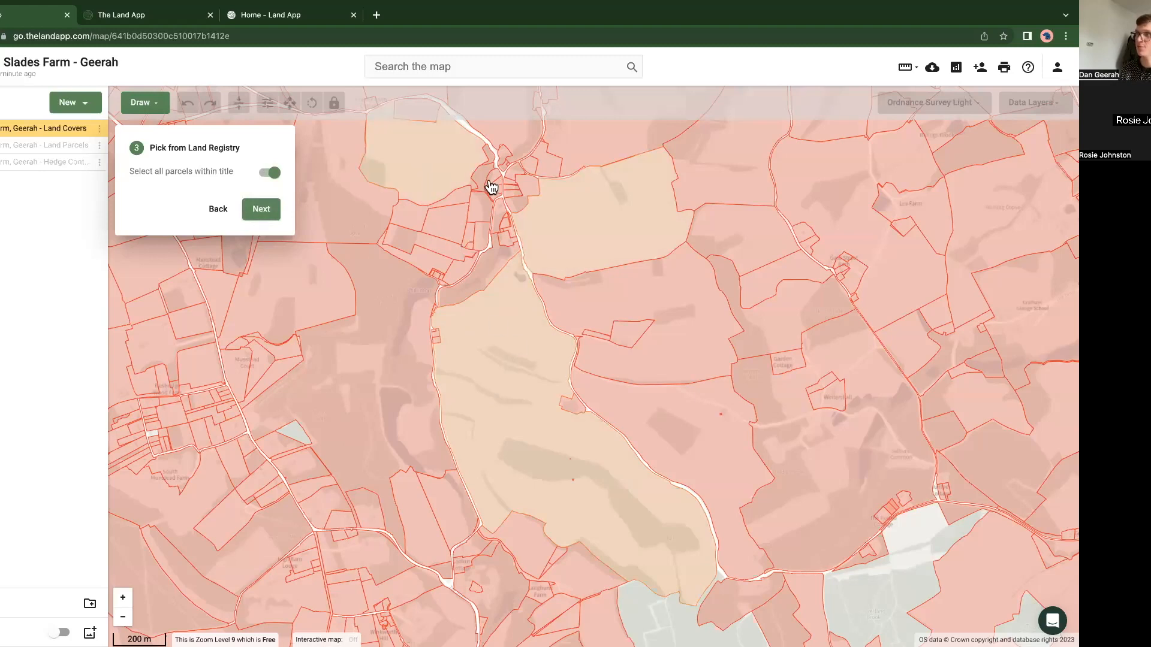
{"action": "left_click", "coordinate": [483, 276]}
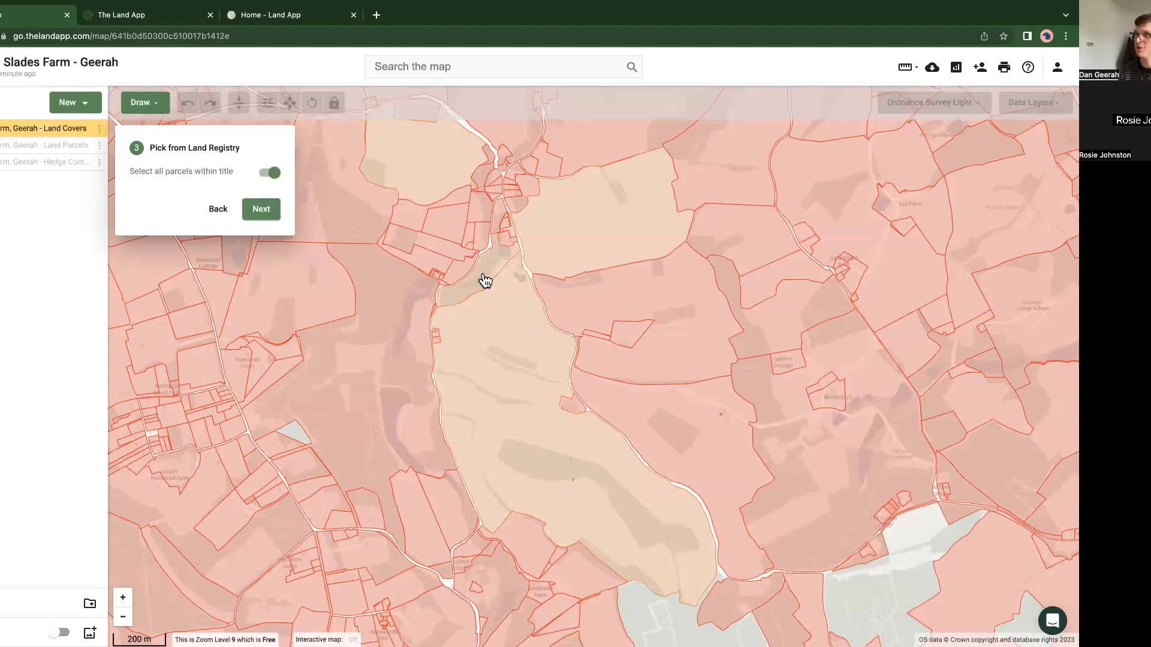
{"action": "left_click_drag", "start_coordinate": [494, 390], "coordinate": [457, 290]}
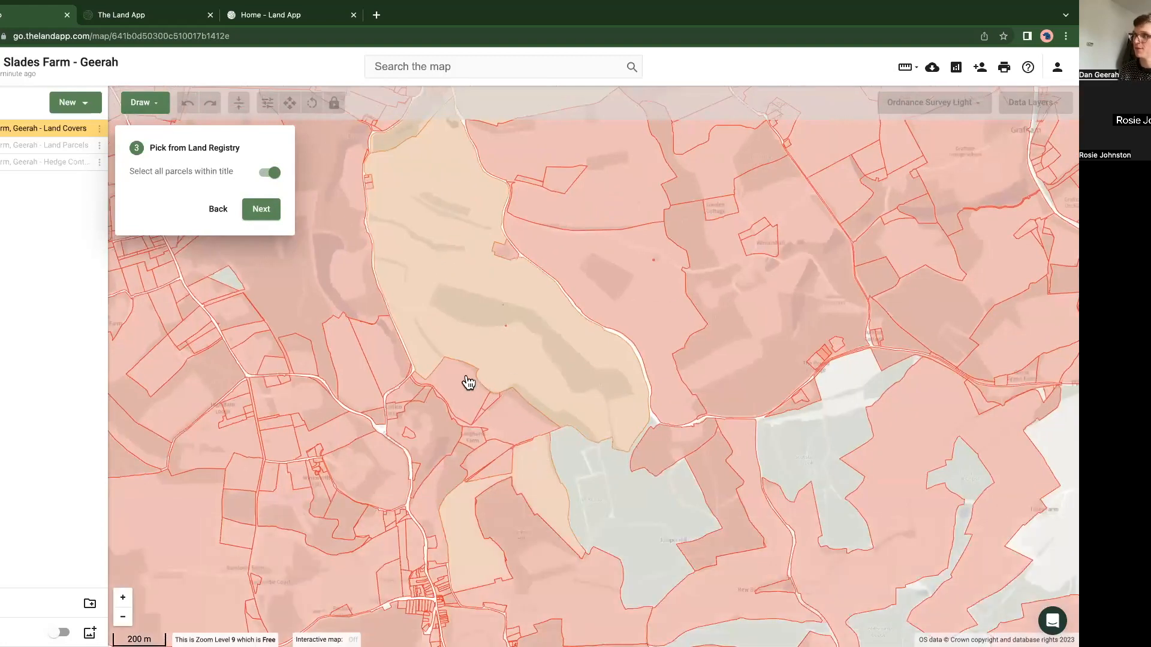
Step: Accept the picked titles and name the plan "OWN_Slades Farm" followed by the owner's surname, finishing its creation
{"action": "left_click", "coordinate": [268, 212]}
{"action": "left_click", "coordinate": [319, 349]}
{"action": "triple_click", "coordinate": [320, 348]}
{"action": "type", "text": "OWN_Slades Farm, Geerah"}
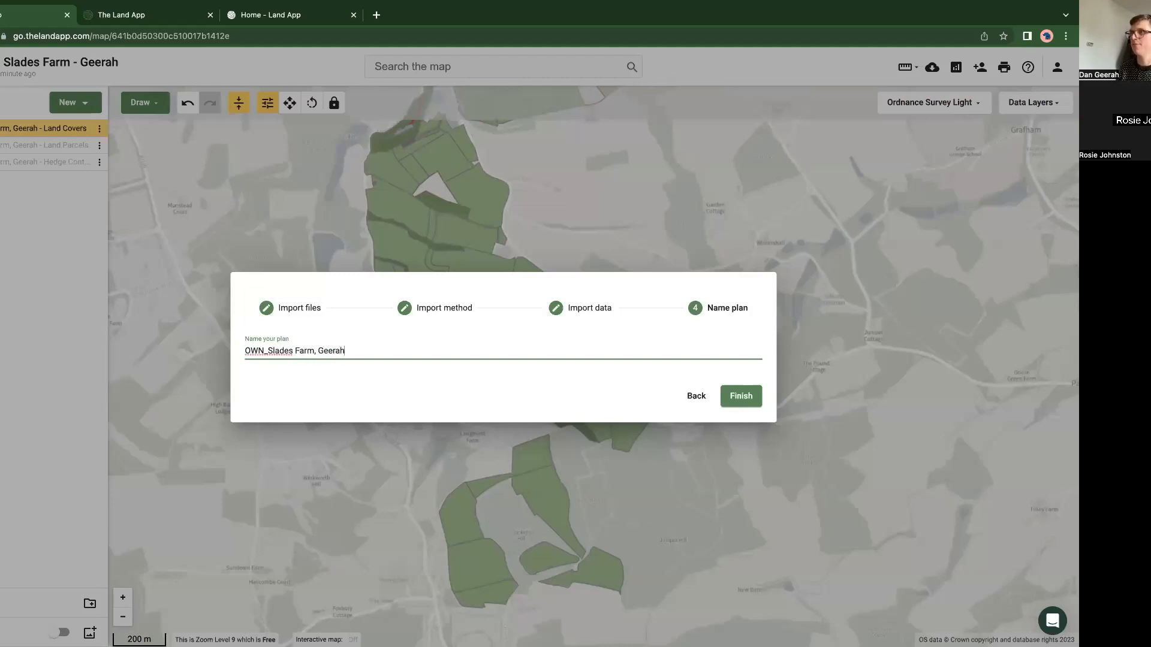
{"action": "left_click", "coordinate": [749, 397]}
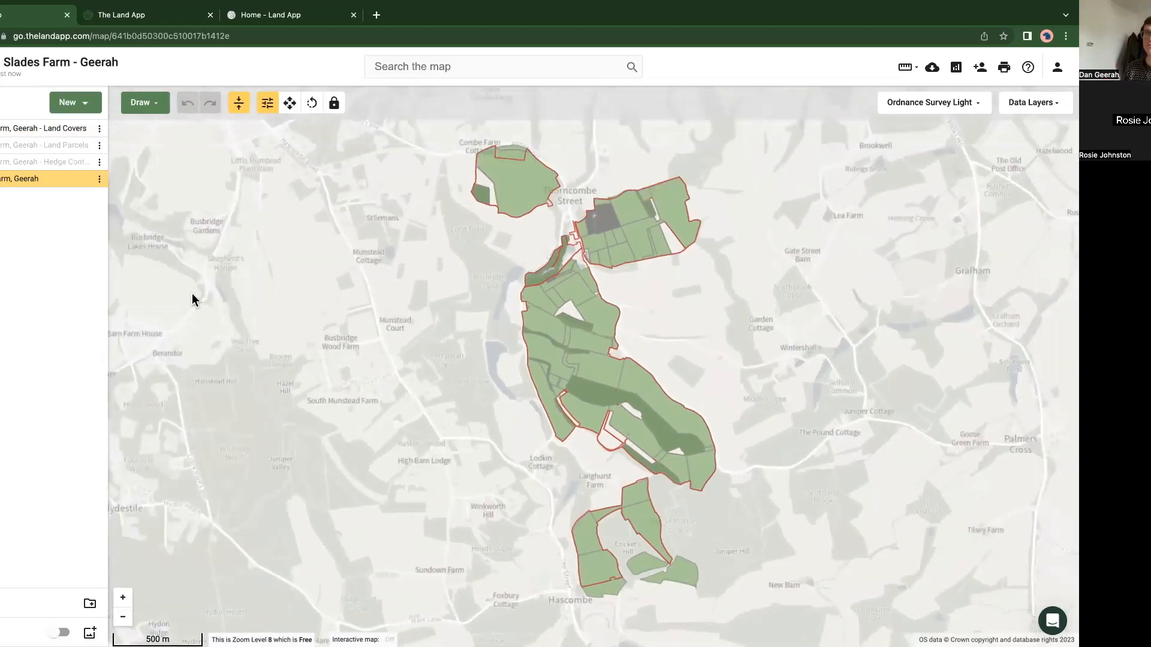
Step: Toggle the Land Covers plan off and on and compare its coverage with the Land Registry ownership boundary across the farm
{"action": "left_click", "coordinate": [85, 130]}
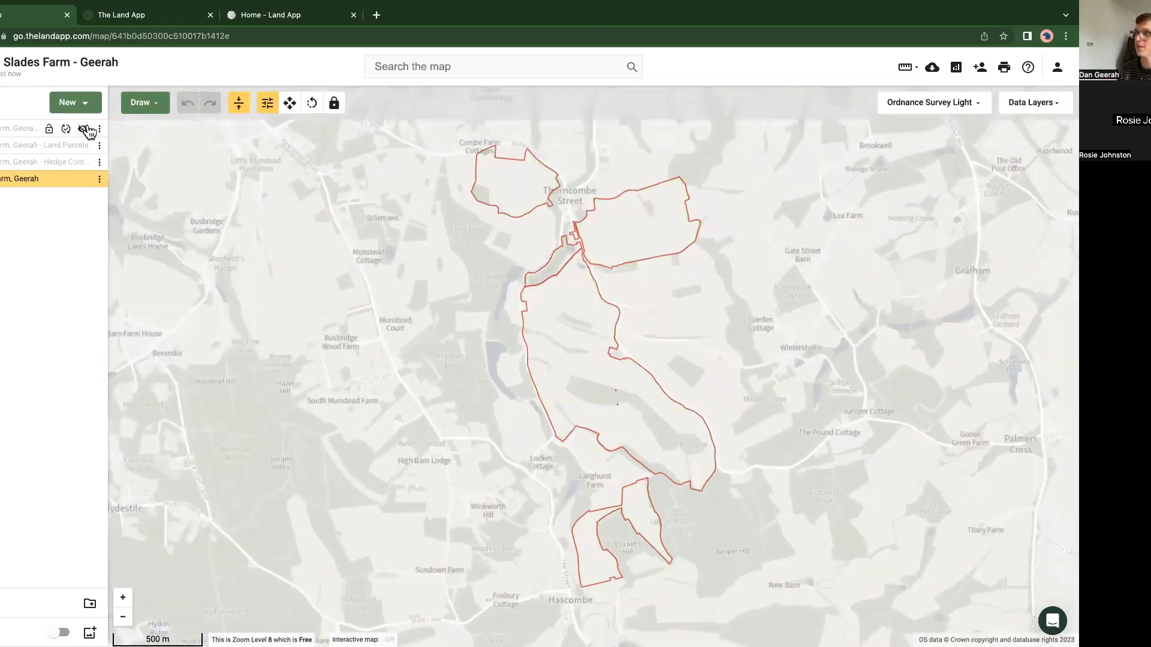
{"action": "left_click", "coordinate": [85, 130]}
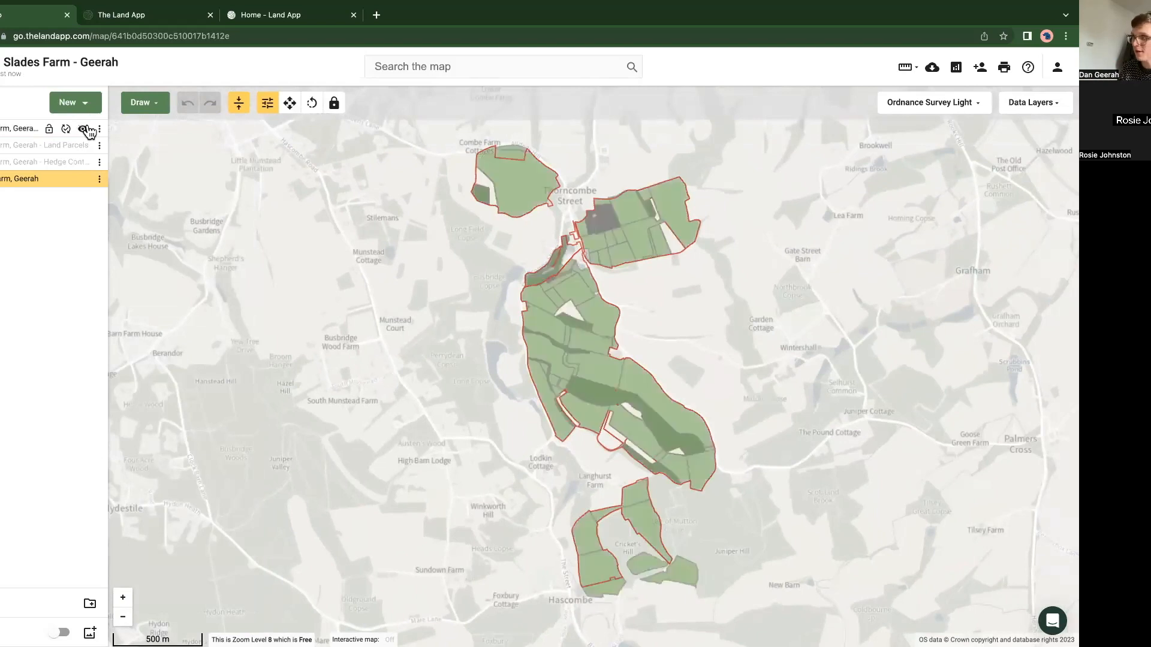
{"action": "left_click", "coordinate": [85, 129]}
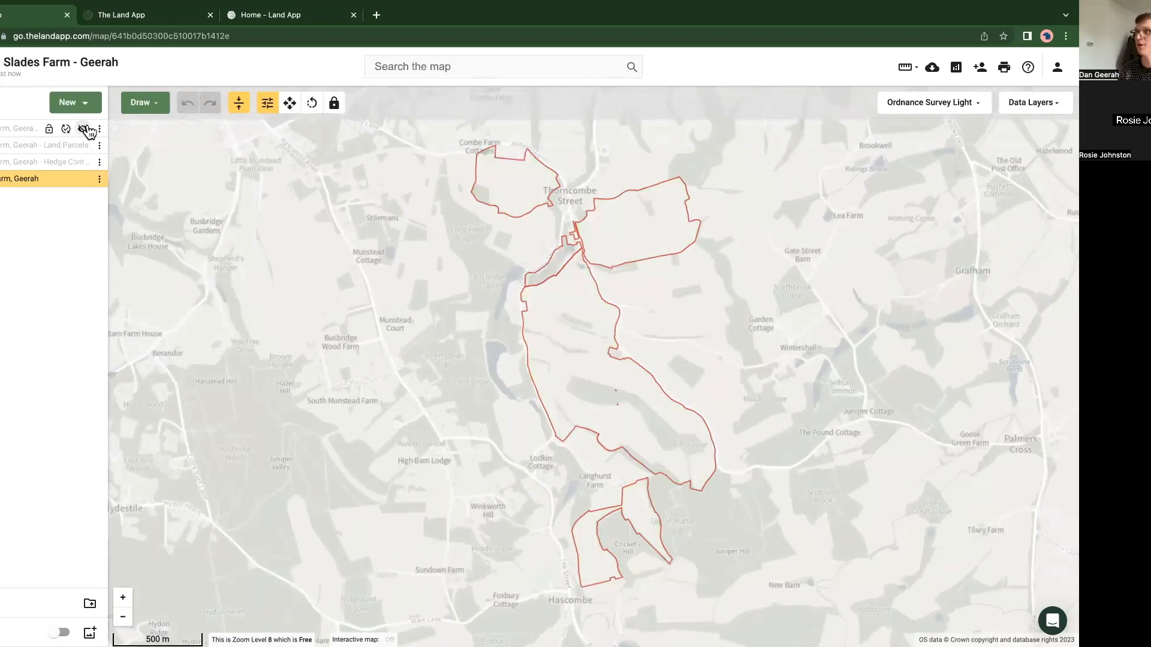
{"action": "left_click", "coordinate": [85, 129]}
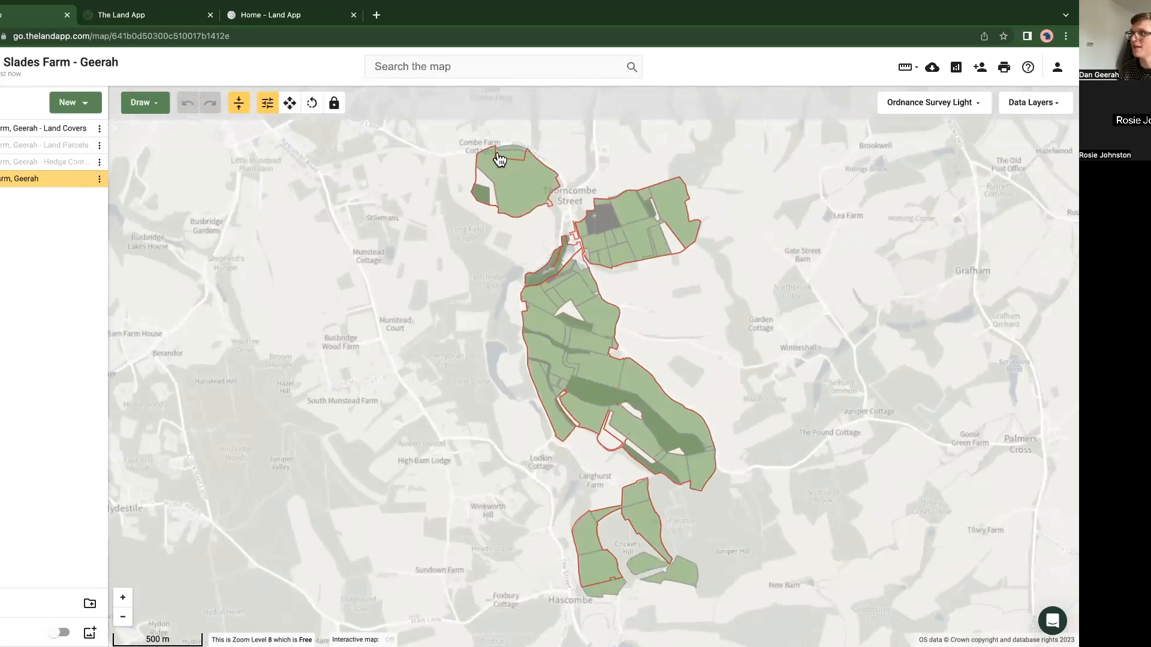
{"action": "left_click_drag", "start_coordinate": [529, 183], "coordinate": [501, 198]}
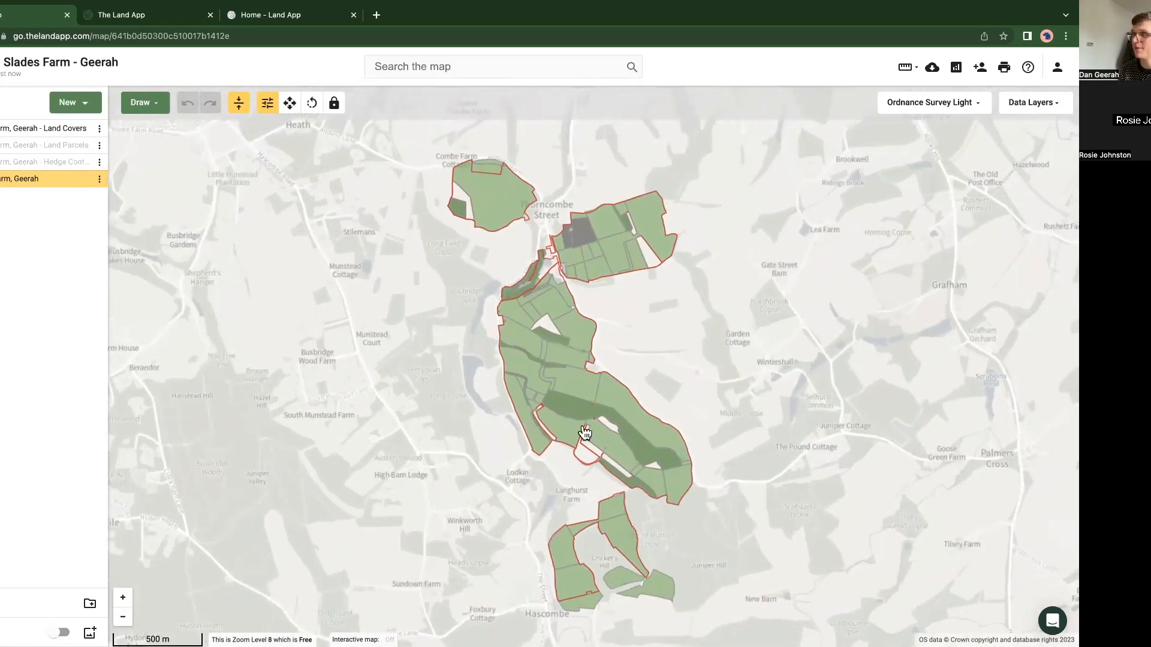
{"action": "left_click_drag", "start_coordinate": [623, 594], "coordinate": [521, 478]}
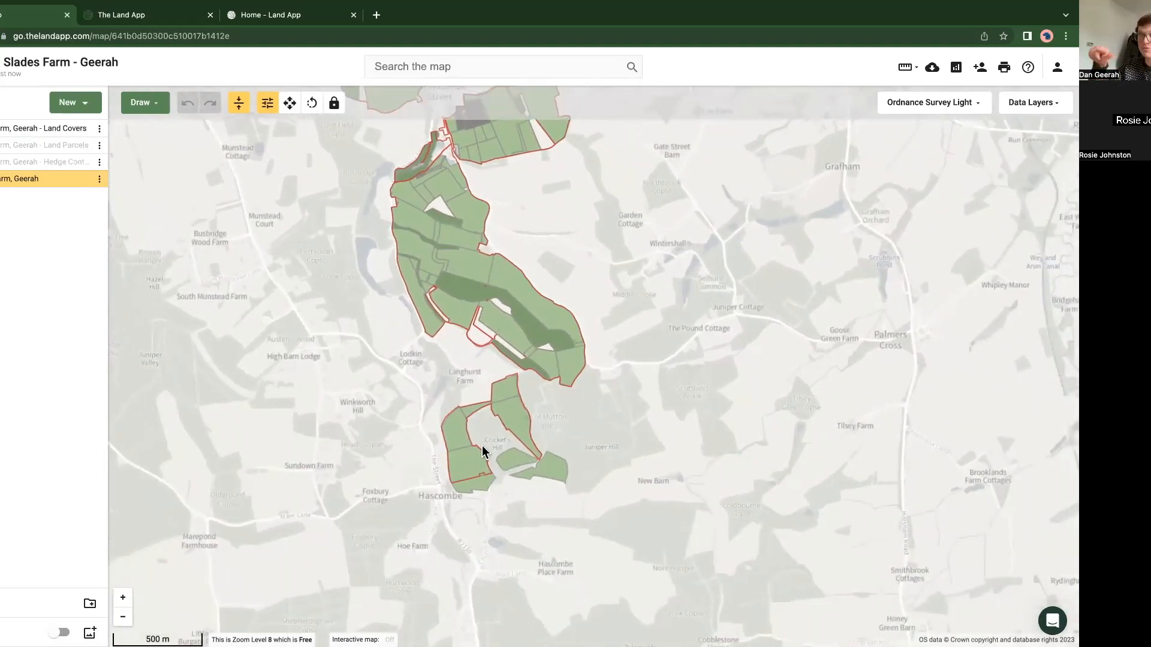
Step: Select all features of the ownership plan and give them an orange fill at 63 opacity
{"action": "left_click", "coordinate": [491, 324]}
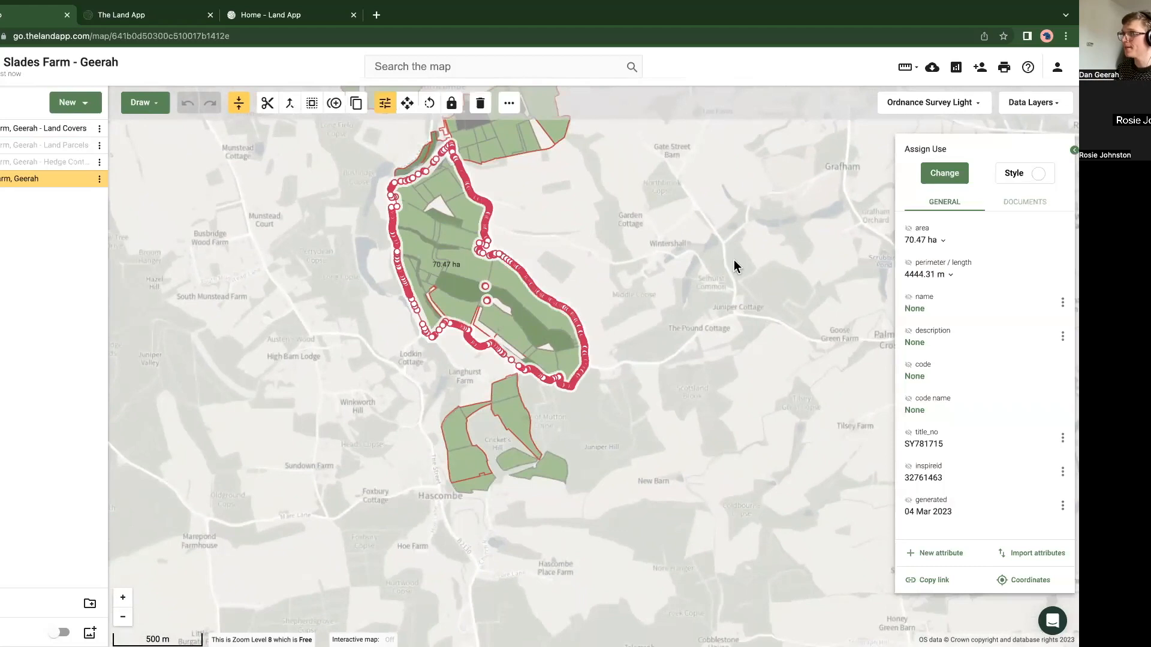
{"action": "right_click", "coordinate": [459, 287]}
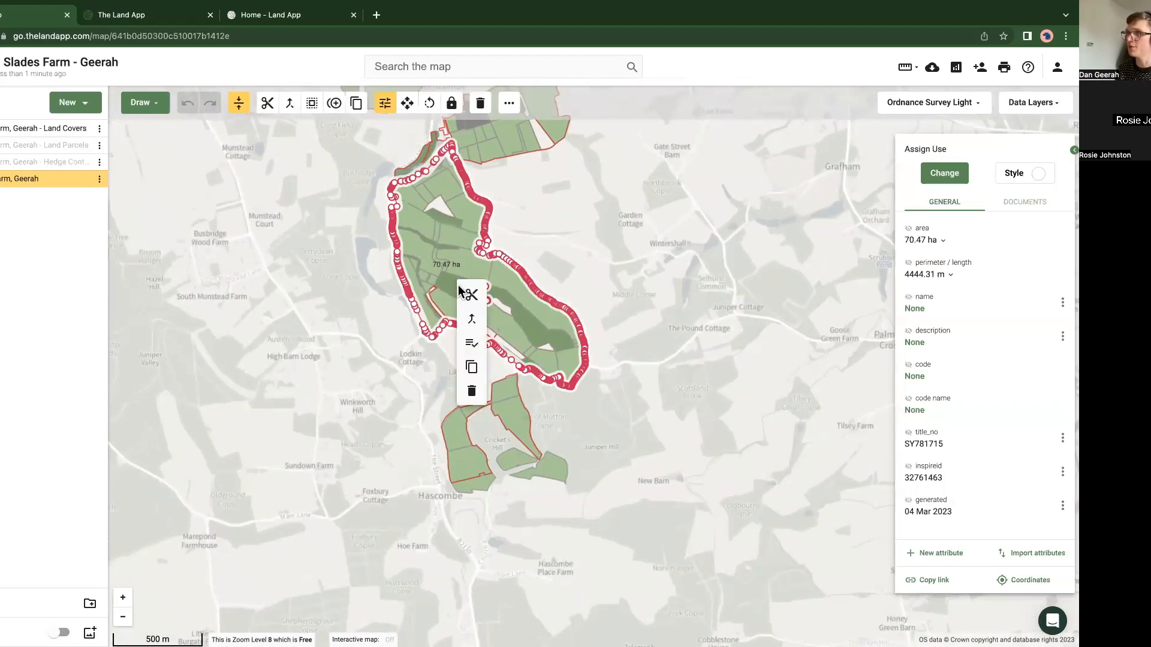
{"action": "left_click", "coordinate": [472, 346]}
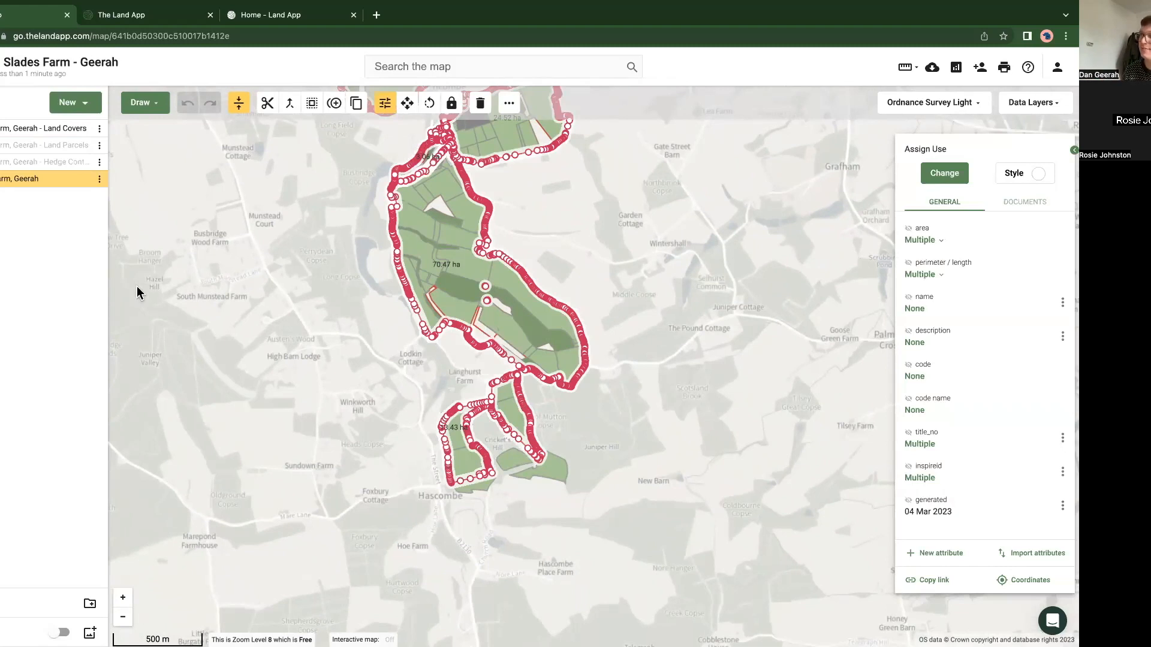
{"action": "left_click", "coordinate": [1012, 177]}
{"action": "left_click_drag", "start_coordinate": [945, 224], "coordinate": [993, 224]}
{"action": "left_click", "coordinate": [968, 279]}
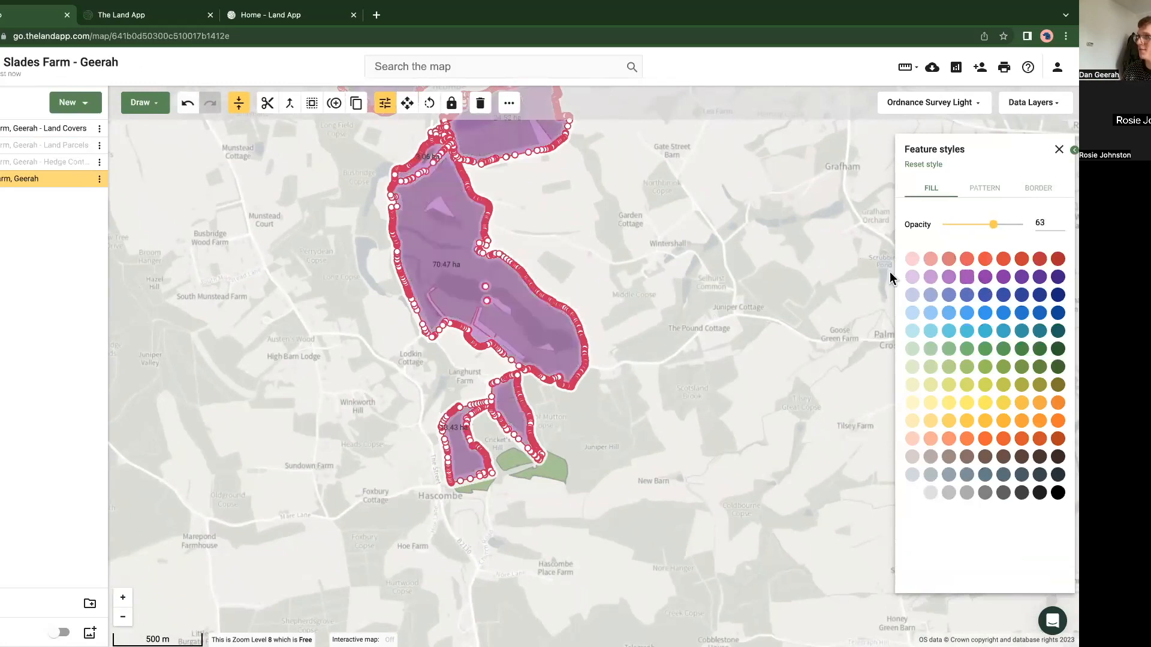
{"action": "left_click", "coordinate": [965, 440]}
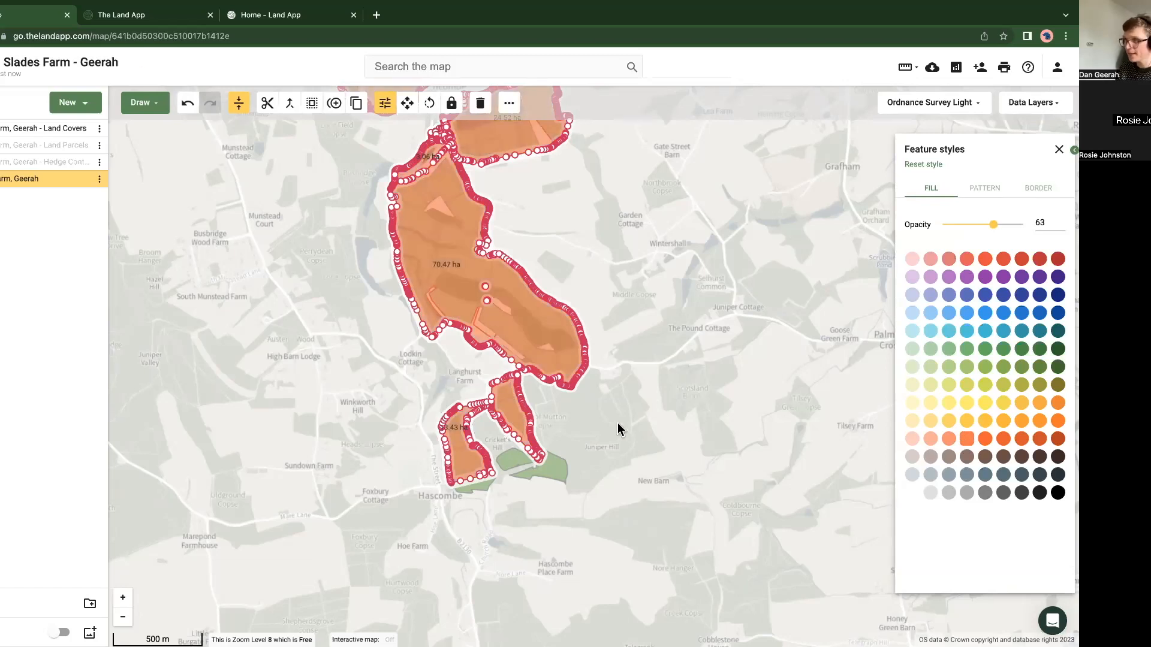
{"action": "left_click", "coordinate": [589, 454]}
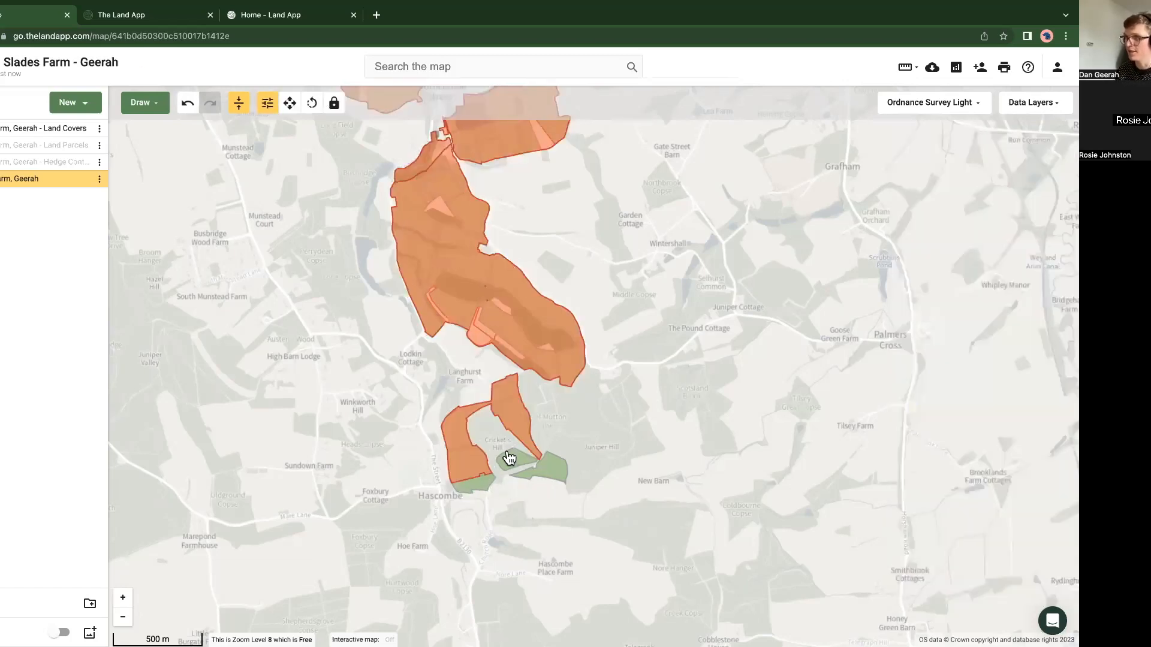
{"action": "scroll", "coordinate": [519, 486], "scroll_direction": "up", "scroll_amount": 2}
{"action": "scroll", "coordinate": [519, 487], "scroll_direction": "up", "scroll_amount": 1}
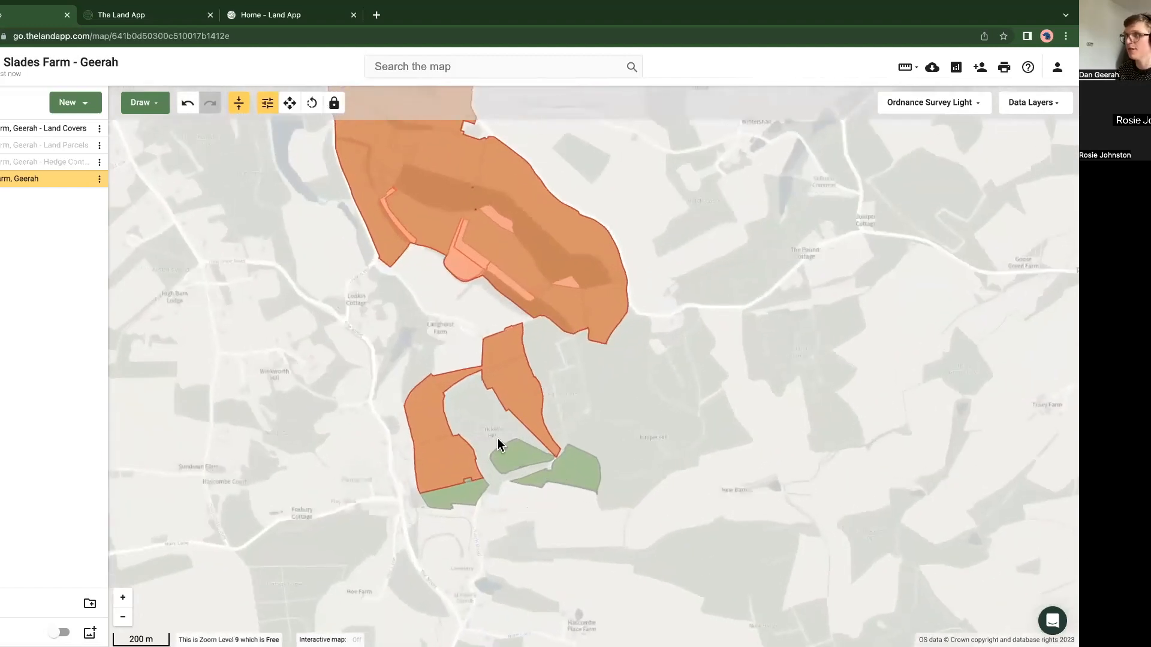
{"action": "left_click", "coordinate": [471, 501]}
{"action": "left_click", "coordinate": [495, 470], "text": "shift"}
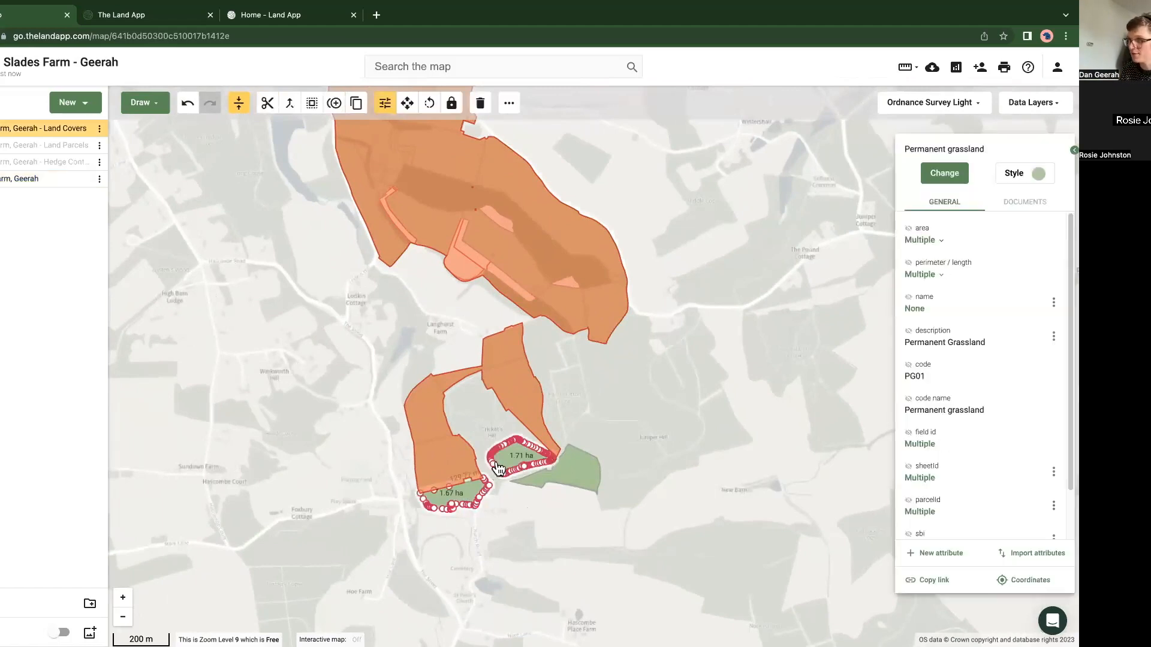
{"action": "left_click", "coordinate": [586, 476], "text": "shift"}
{"action": "right_click", "coordinate": [585, 476]}
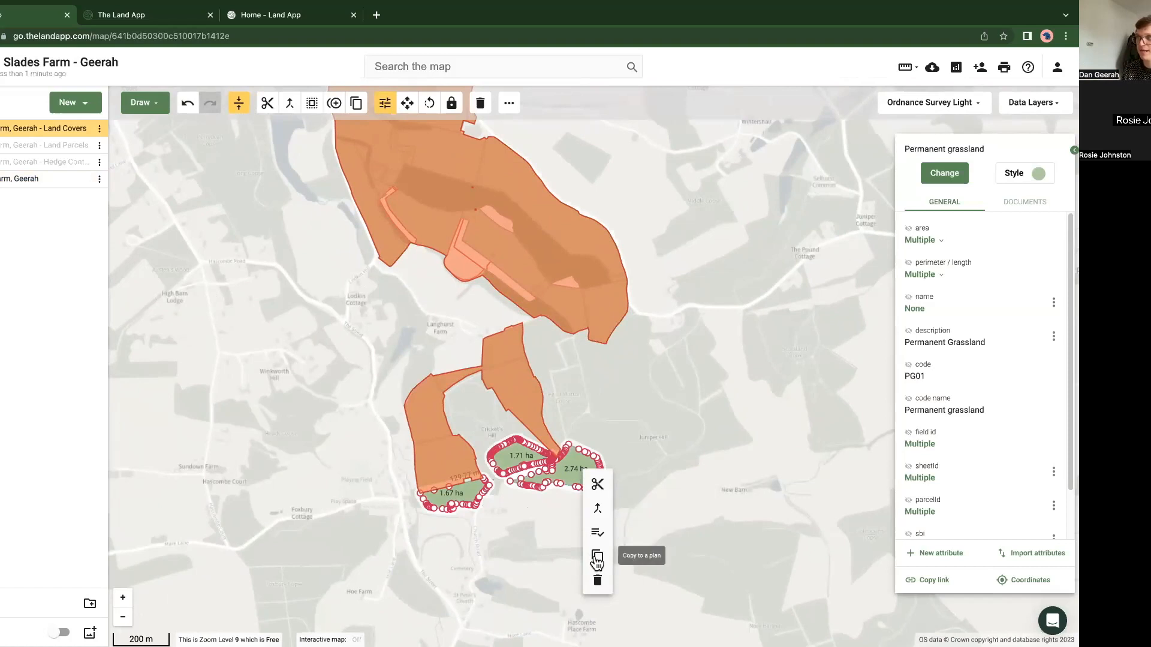
{"action": "left_click", "coordinate": [500, 527]}
{"action": "left_click_drag", "start_coordinate": [514, 516], "coordinate": [509, 503]}
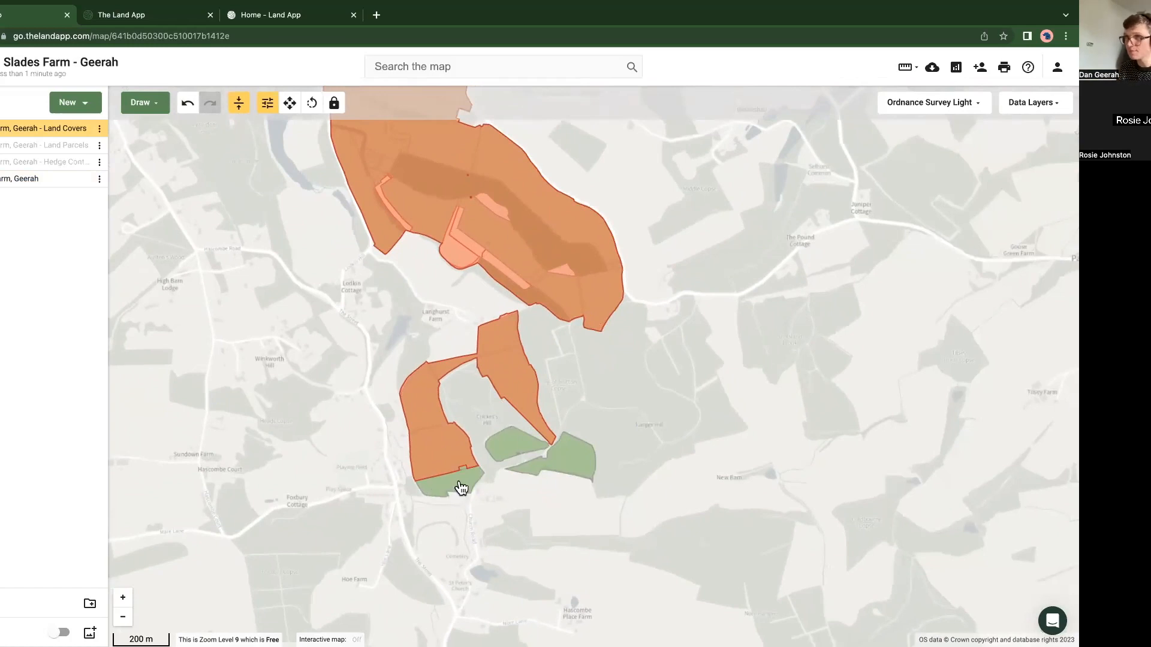
Step: Copy the three southern permanent grassland covers outside the ownership boundary into the existing OWN_Slades Farm plan
{"action": "left_click", "coordinate": [462, 489]}
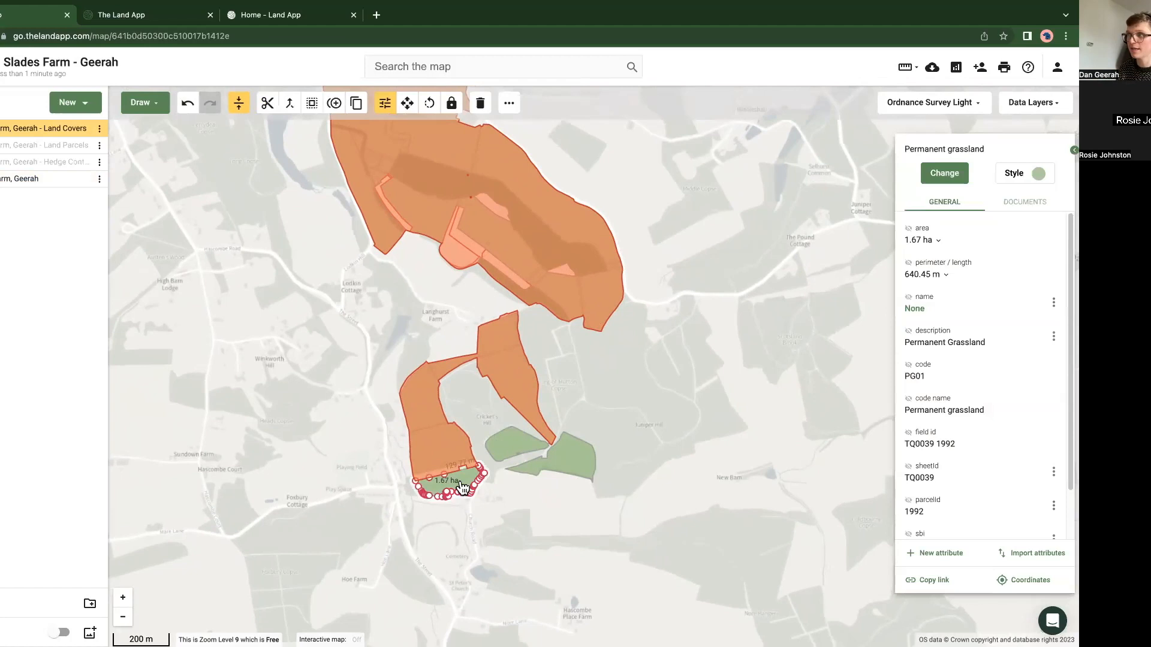
{"action": "left_click", "coordinate": [514, 447], "text": "shift"}
{"action": "left_click", "coordinate": [564, 462], "text": "shift"}
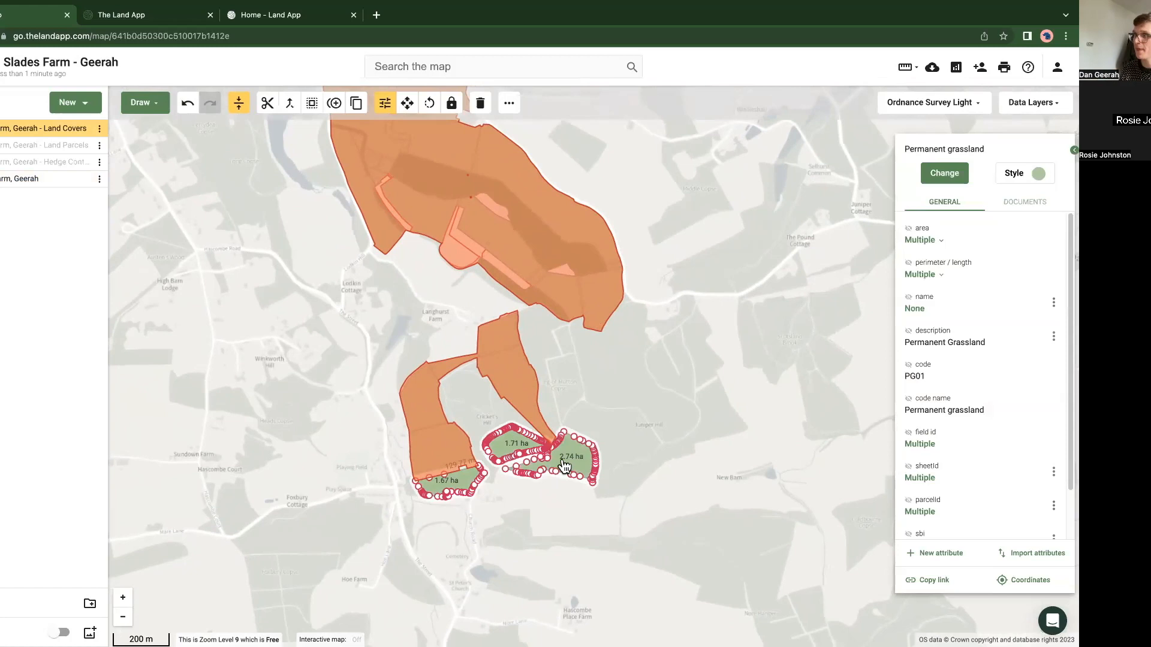
{"action": "right_click", "coordinate": [564, 464]}
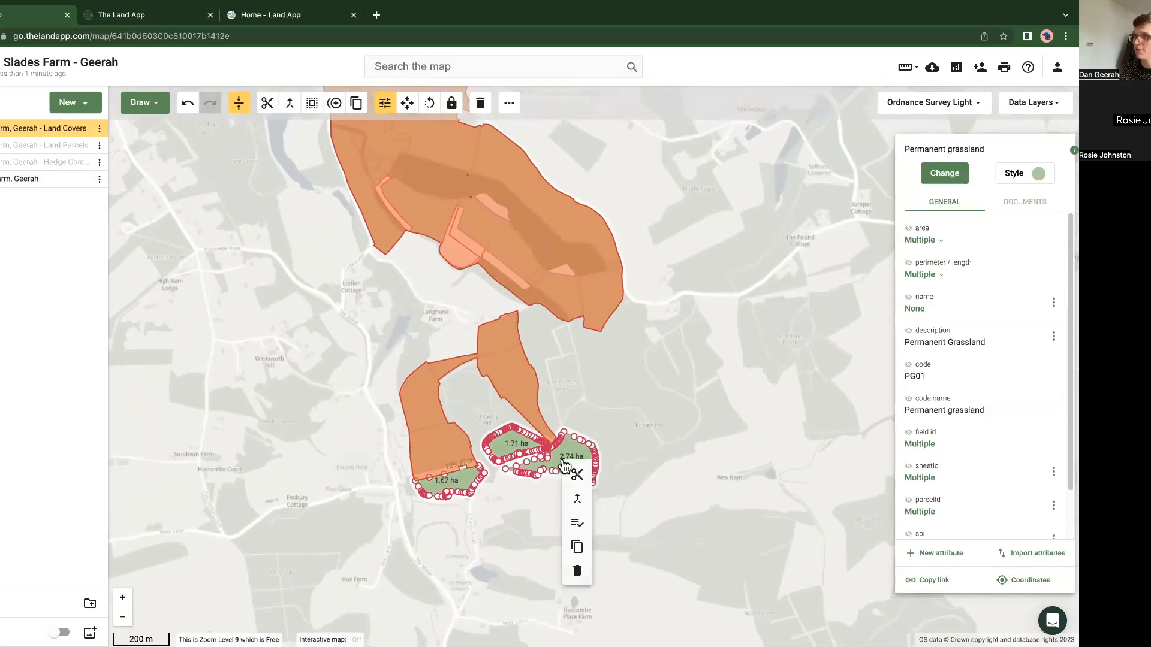
{"action": "left_click", "coordinate": [576, 547]}
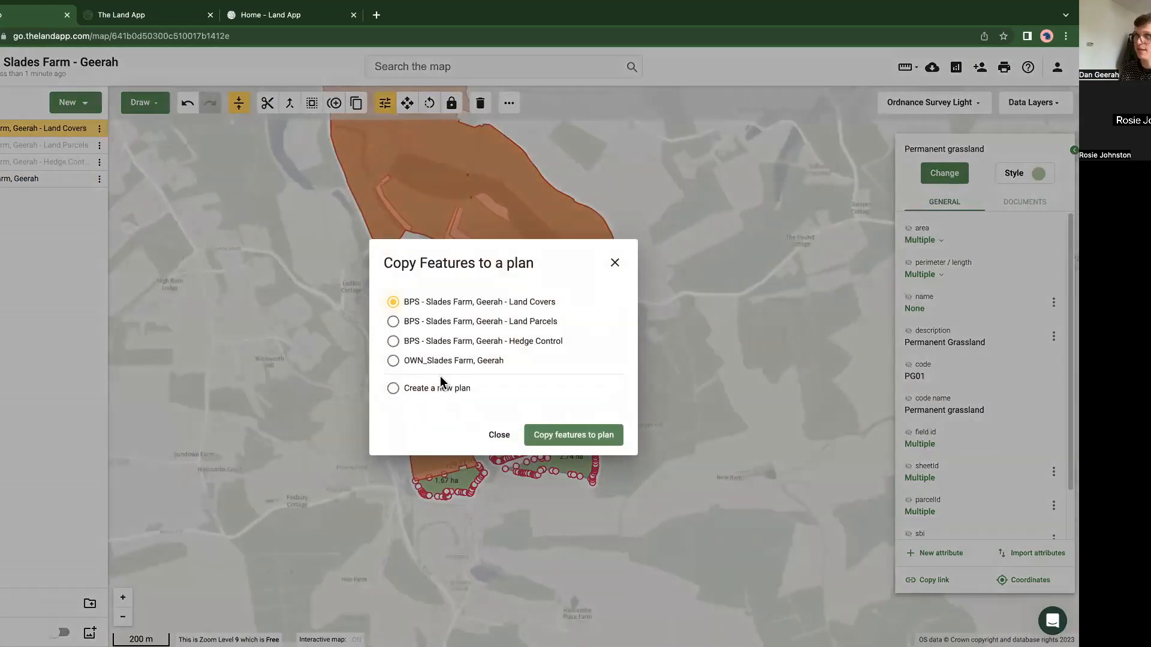
{"action": "left_click", "coordinate": [394, 362]}
{"action": "left_click", "coordinate": [573, 435]}
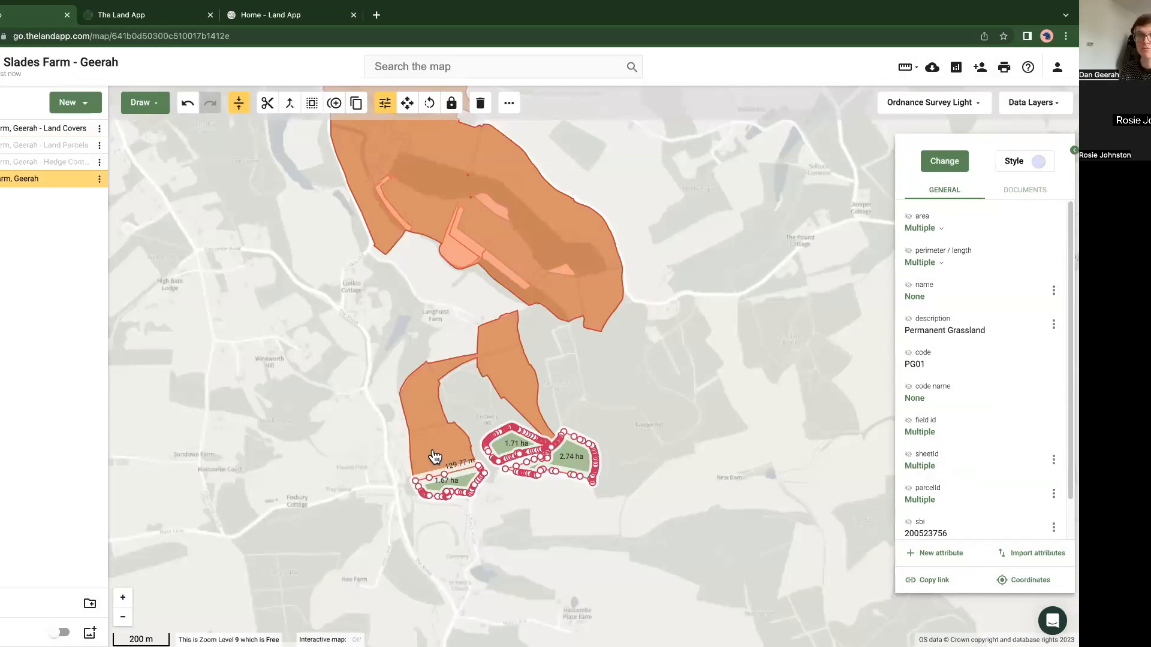
Step: Undo copying the grassland covers into the ownership plan
{"action": "left_click", "coordinate": [401, 527]}
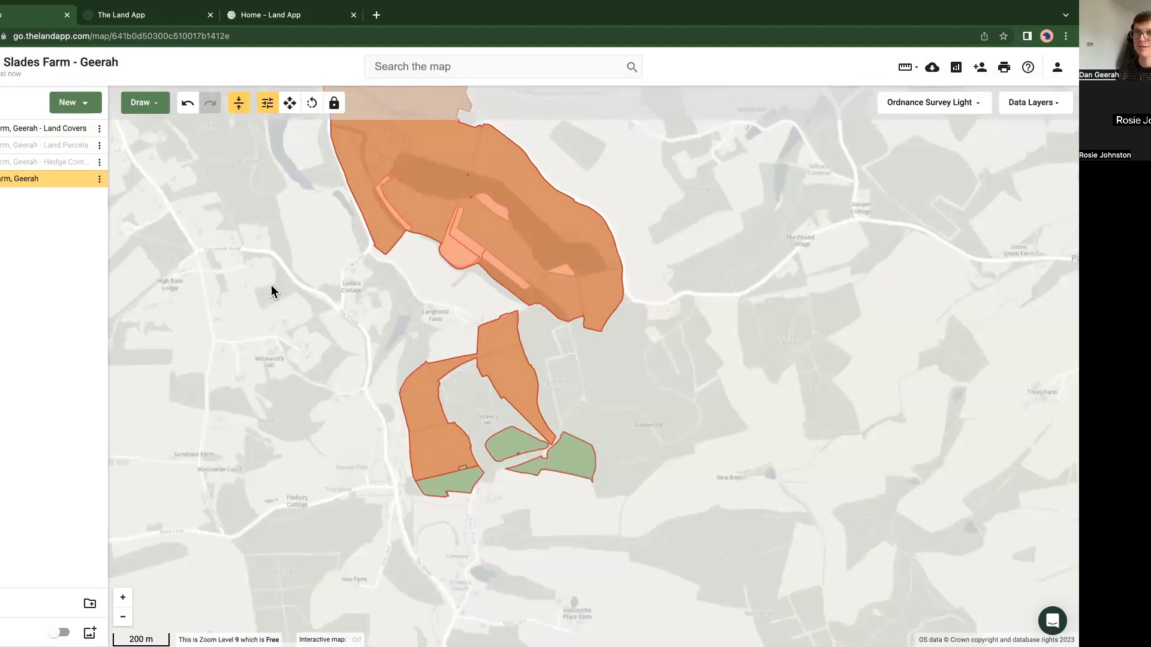
{"action": "left_click", "coordinate": [186, 110]}
{"action": "left_click_drag", "start_coordinate": [265, 344], "coordinate": [237, 318]}
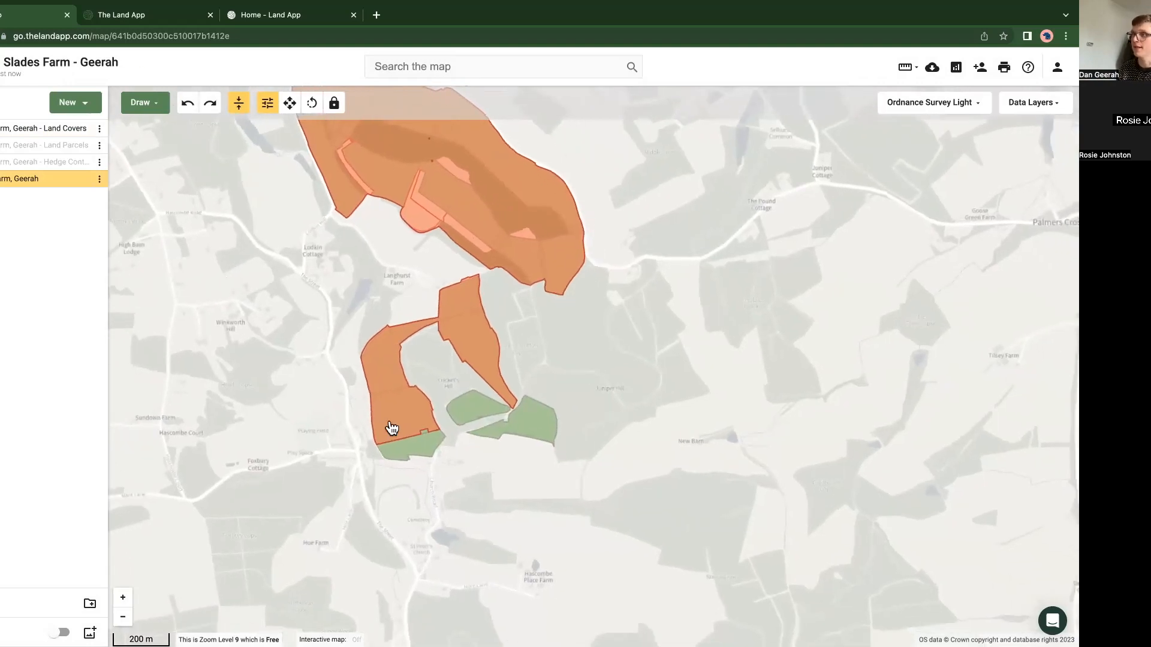
Step: Search the data layers for "free" and turn on the Land Registry Freehold layer
{"action": "left_click", "coordinate": [1031, 102]}
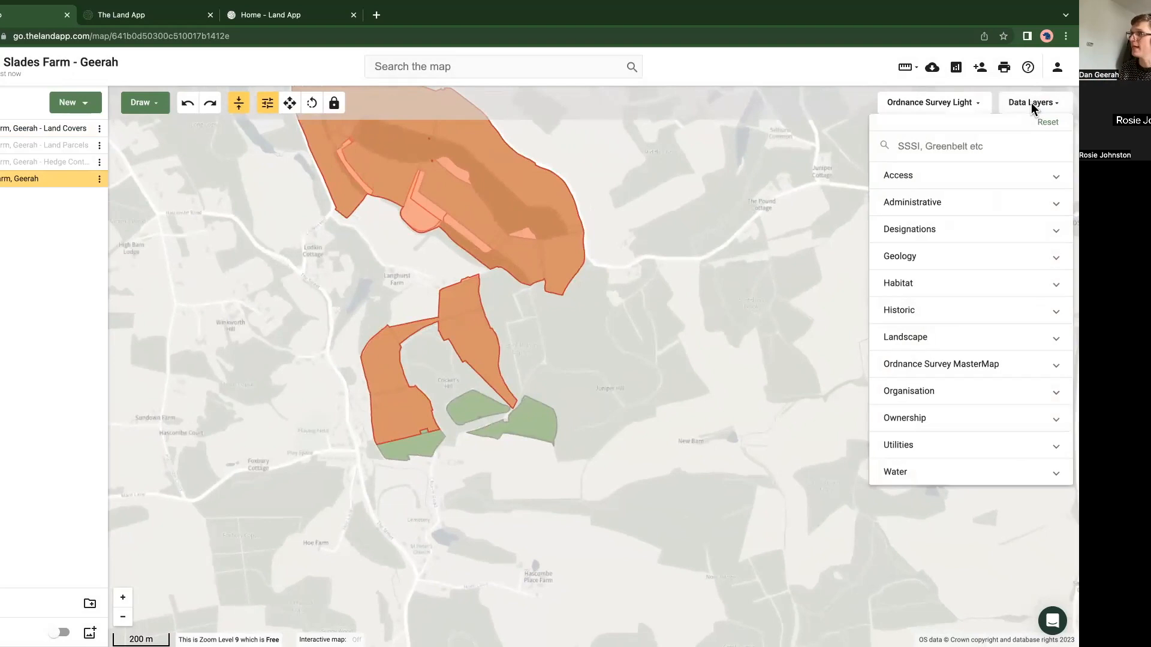
{"action": "left_click", "coordinate": [960, 146]}
{"action": "type", "text": "free"}
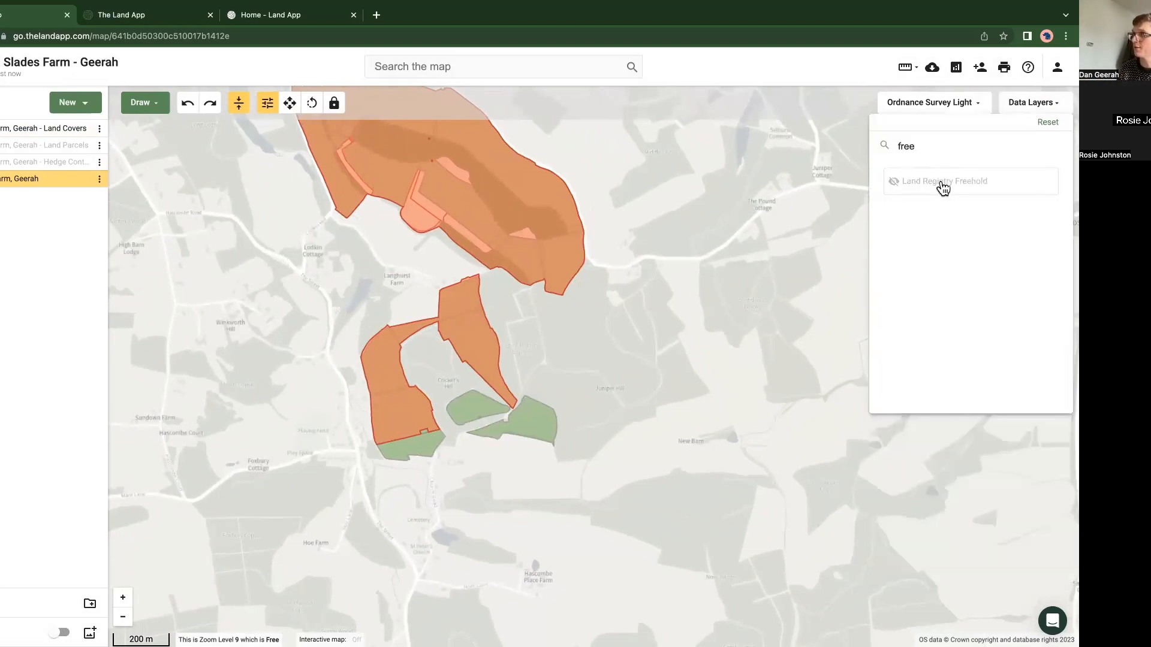
{"action": "left_click", "coordinate": [938, 184]}
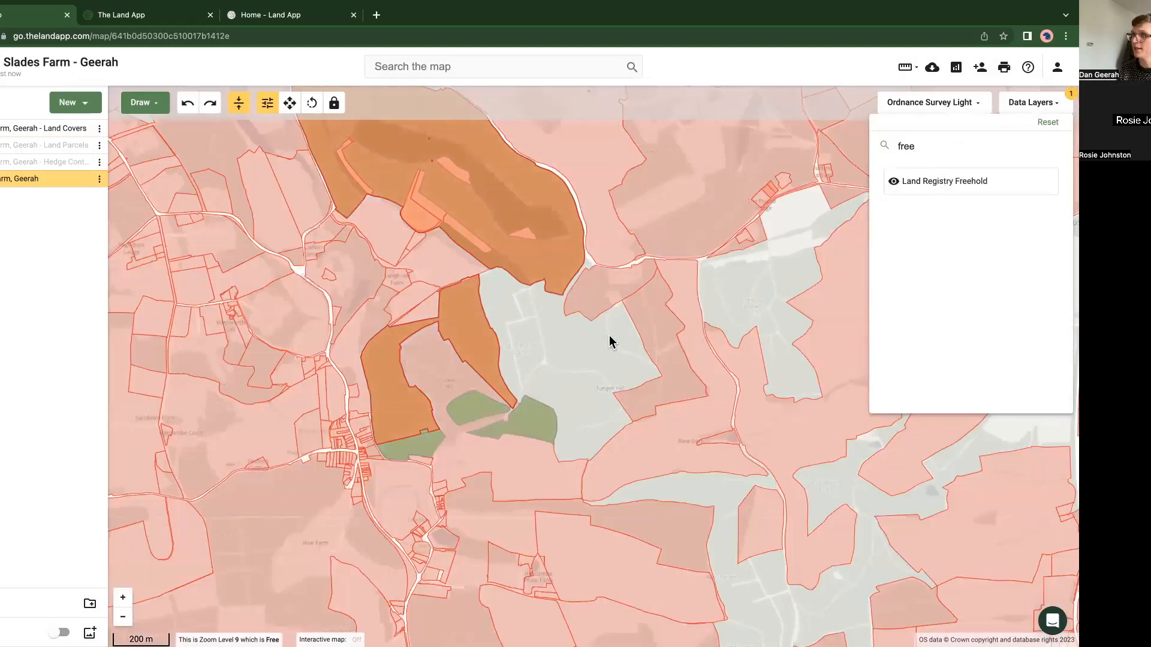
Step: Toggle the Land Covers plan off and on to compare the southern grassland with the freehold title boundaries beneath it
{"action": "left_click", "coordinate": [82, 133]}
{"action": "left_click", "coordinate": [82, 129]}
{"action": "scroll", "coordinate": [461, 419], "scroll_direction": "up", "scroll_amount": 1}
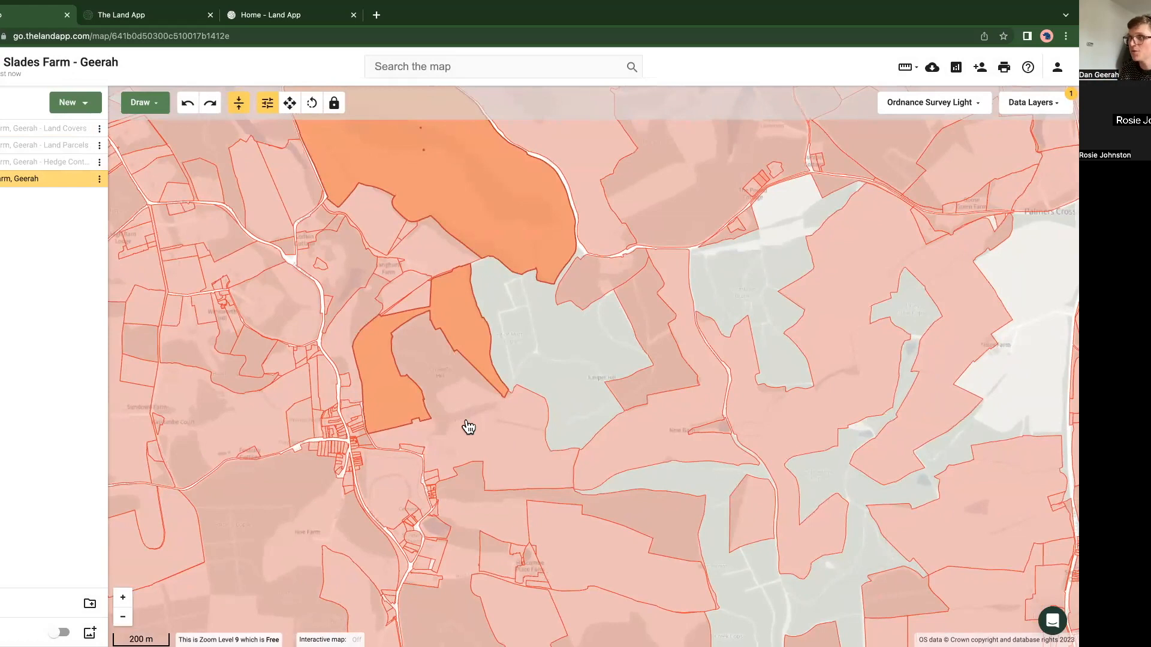
{"action": "scroll", "coordinate": [467, 429], "scroll_direction": "up", "scroll_amount": 3}
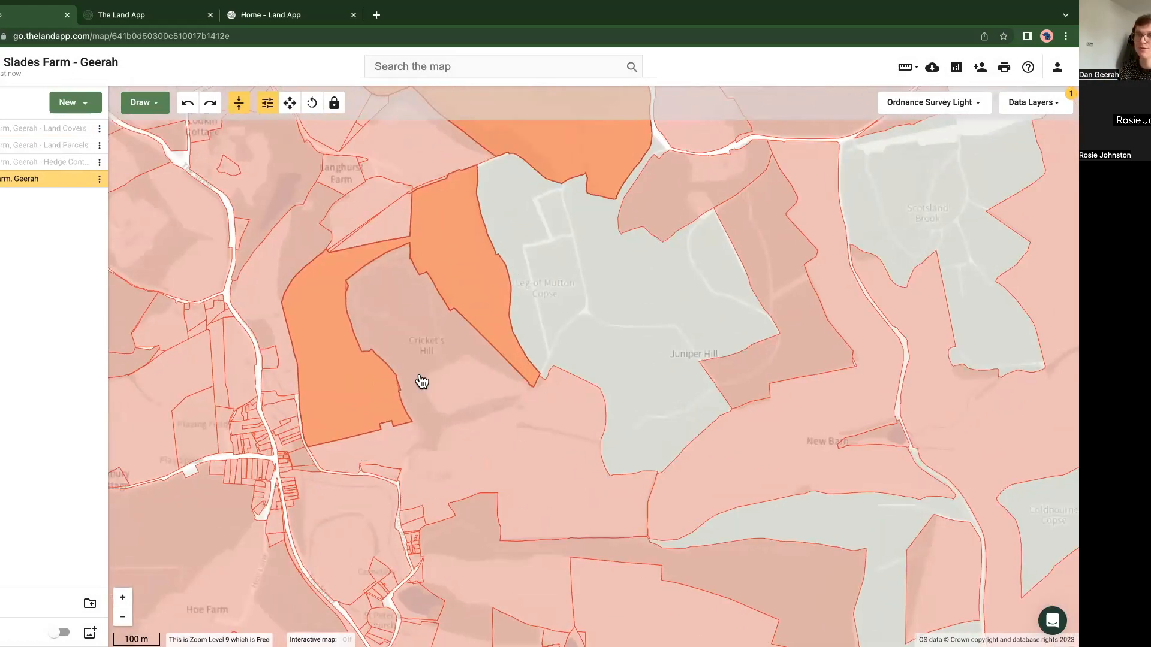
{"action": "left_click", "coordinate": [84, 129]}
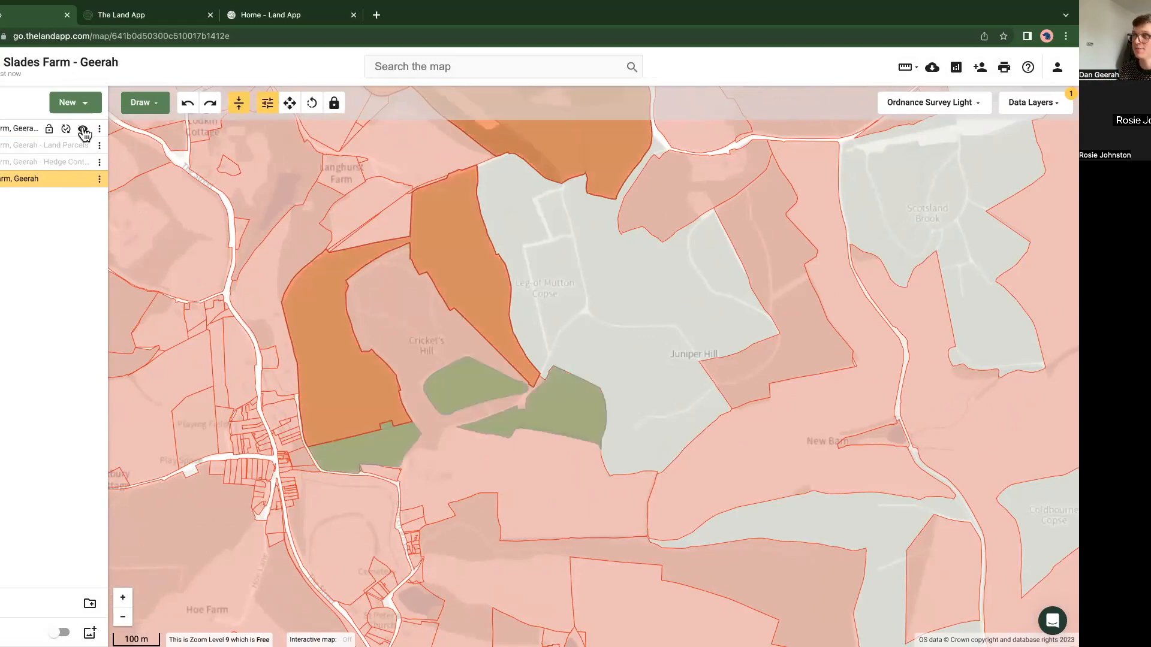
{"action": "left_click", "coordinate": [83, 130]}
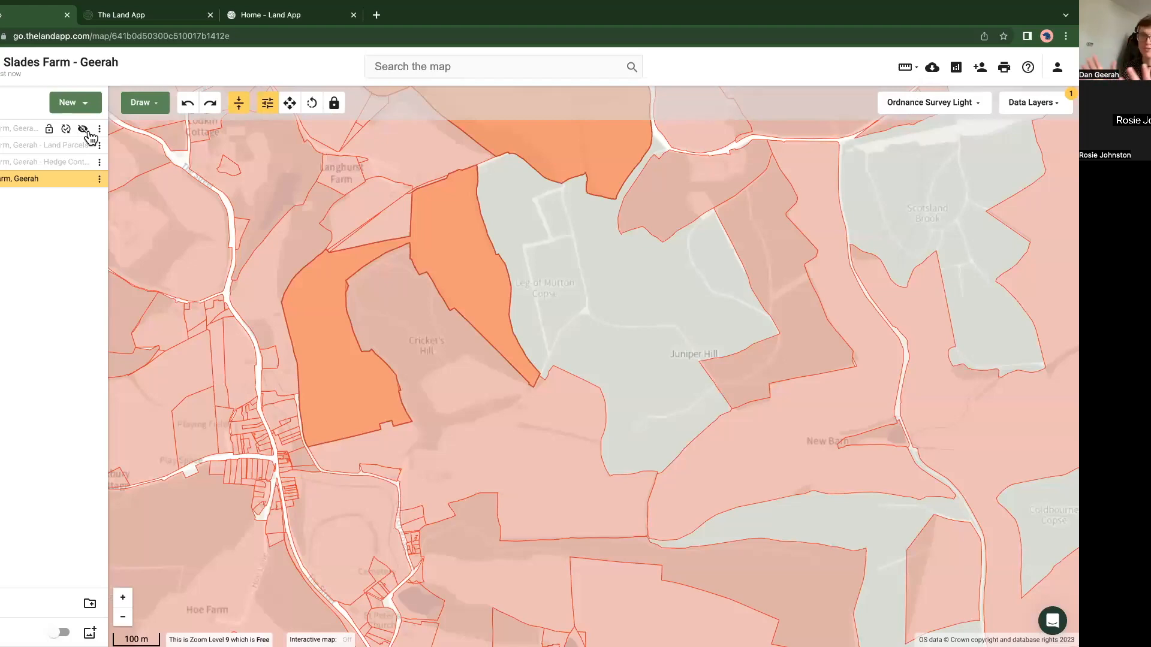
{"action": "left_click", "coordinate": [83, 130]}
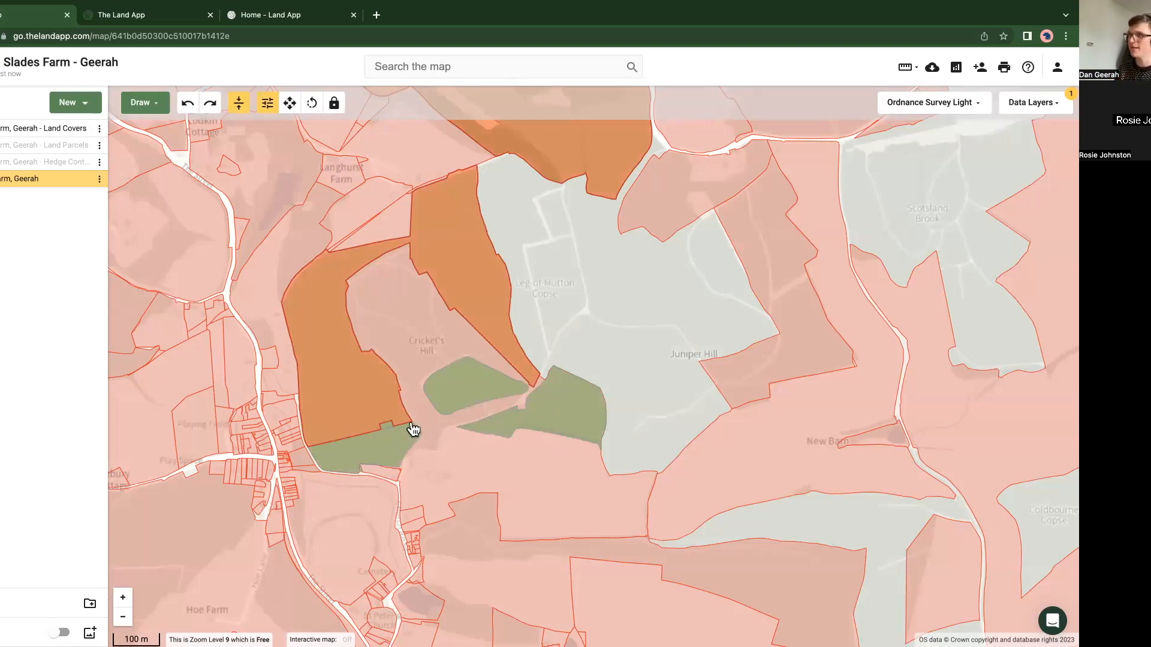
Step: Copy the freehold title covering the outlying southern grassland into the OWN_Slades Farm plan
{"action": "left_click", "coordinate": [457, 465]}
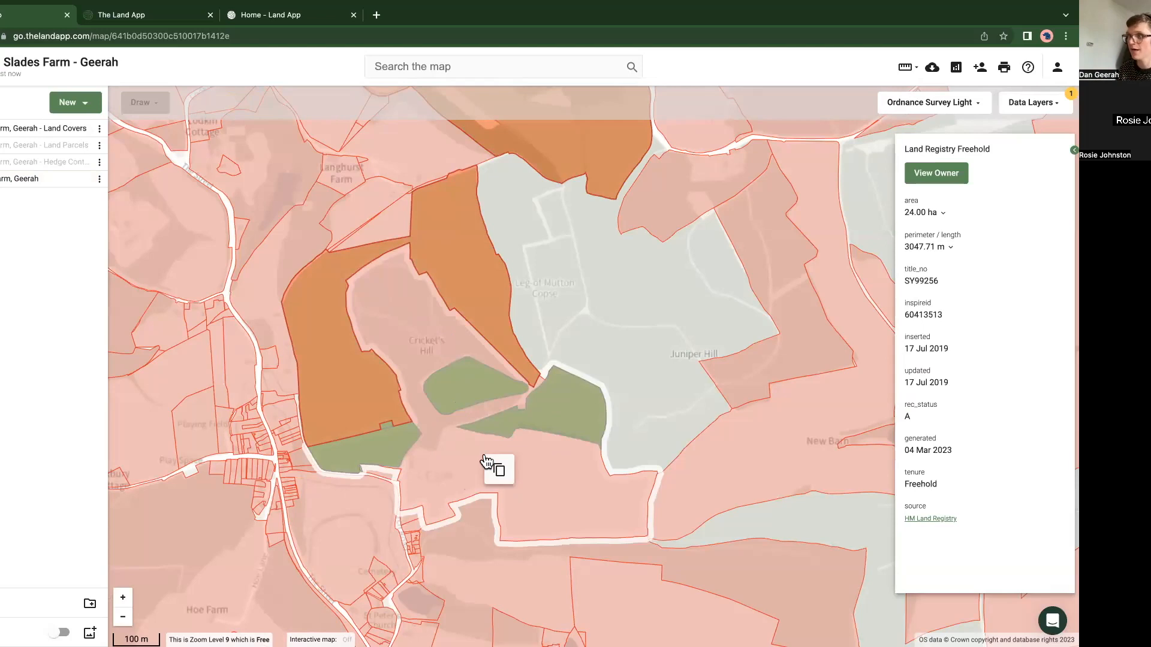
{"action": "left_click", "coordinate": [498, 470]}
{"action": "left_click", "coordinate": [393, 361]}
{"action": "left_click", "coordinate": [575, 435]}
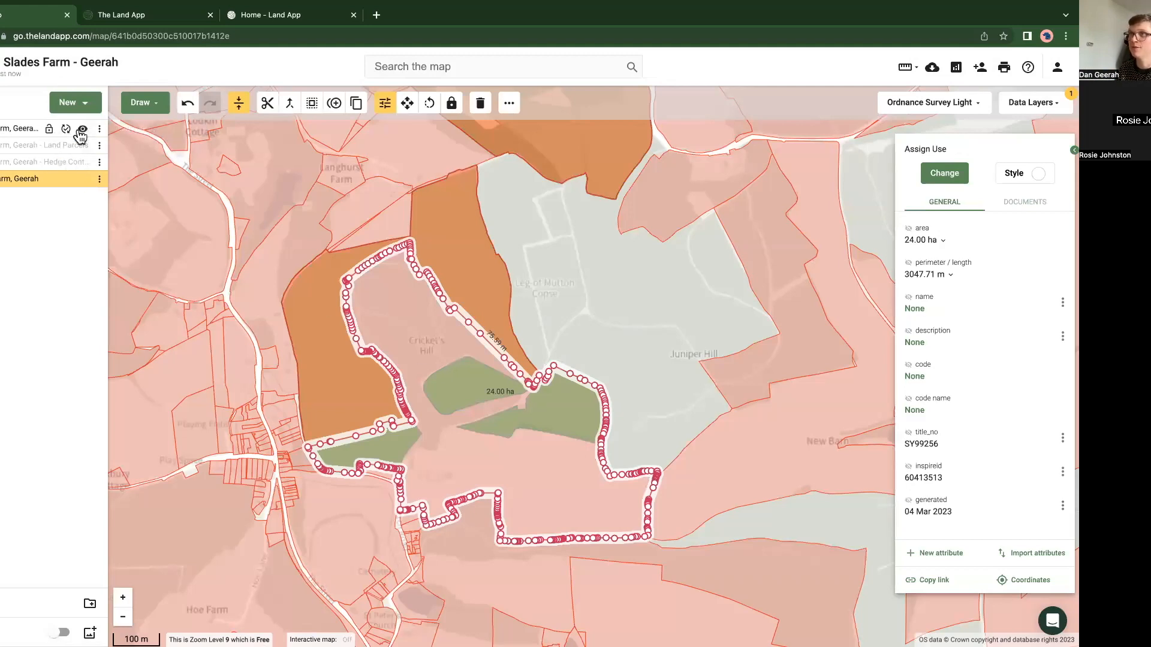
Step: Hide the Land Covers plan and the Land Registry Freehold layer so only the ownership plan shows
{"action": "left_click", "coordinate": [83, 129]}
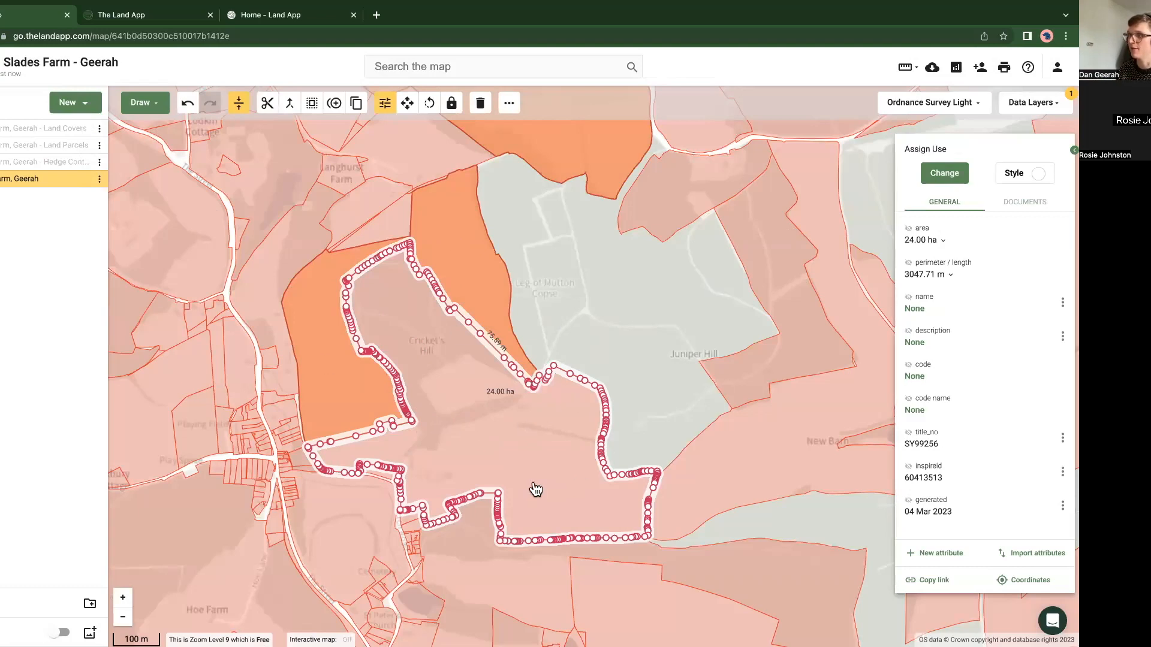
{"action": "left_click", "coordinate": [1045, 108]}
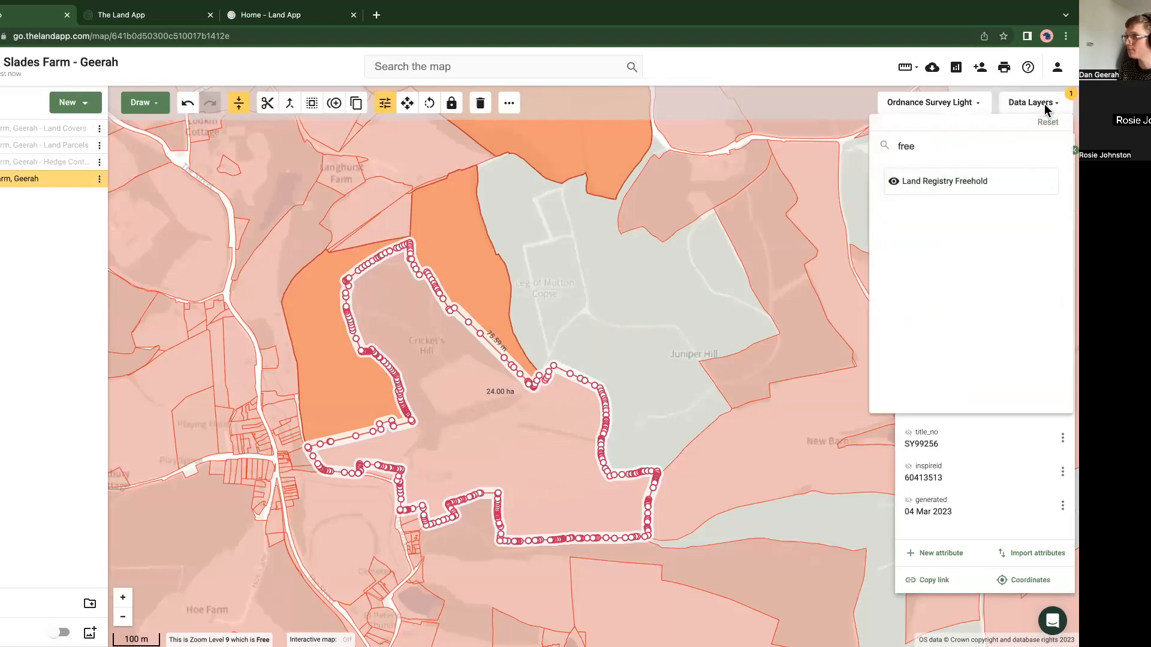
{"action": "left_click", "coordinate": [954, 183]}
{"action": "scroll", "coordinate": [548, 316], "scroll_direction": "down", "scroll_amount": 3}
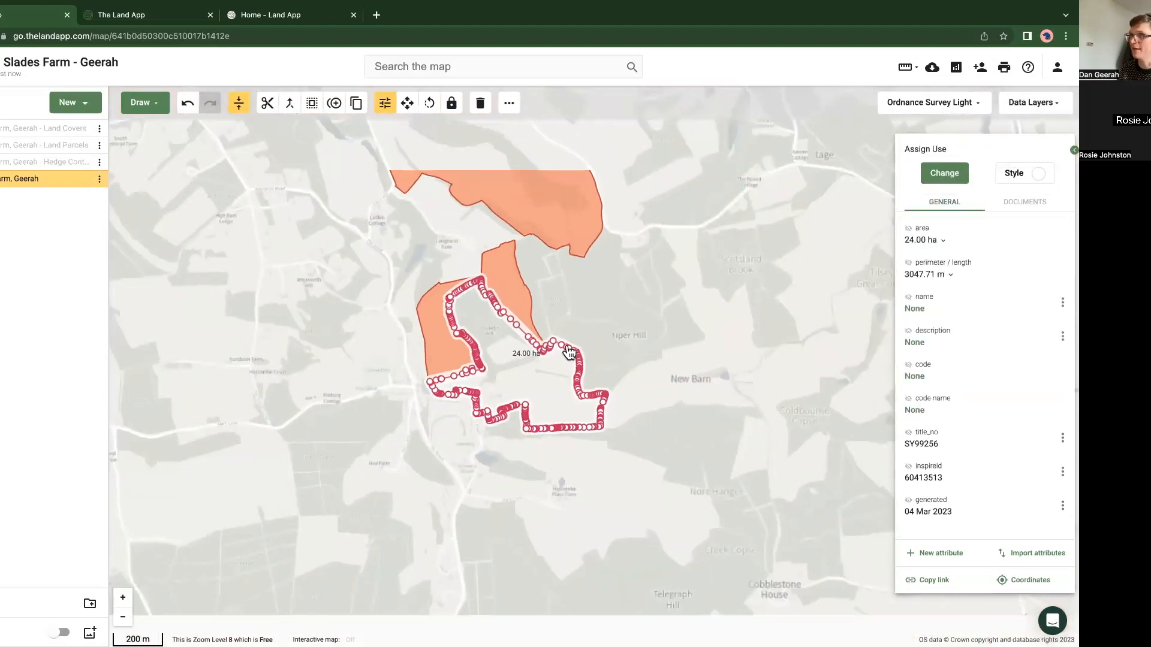
{"action": "left_click_drag", "start_coordinate": [547, 280], "coordinate": [554, 329]}
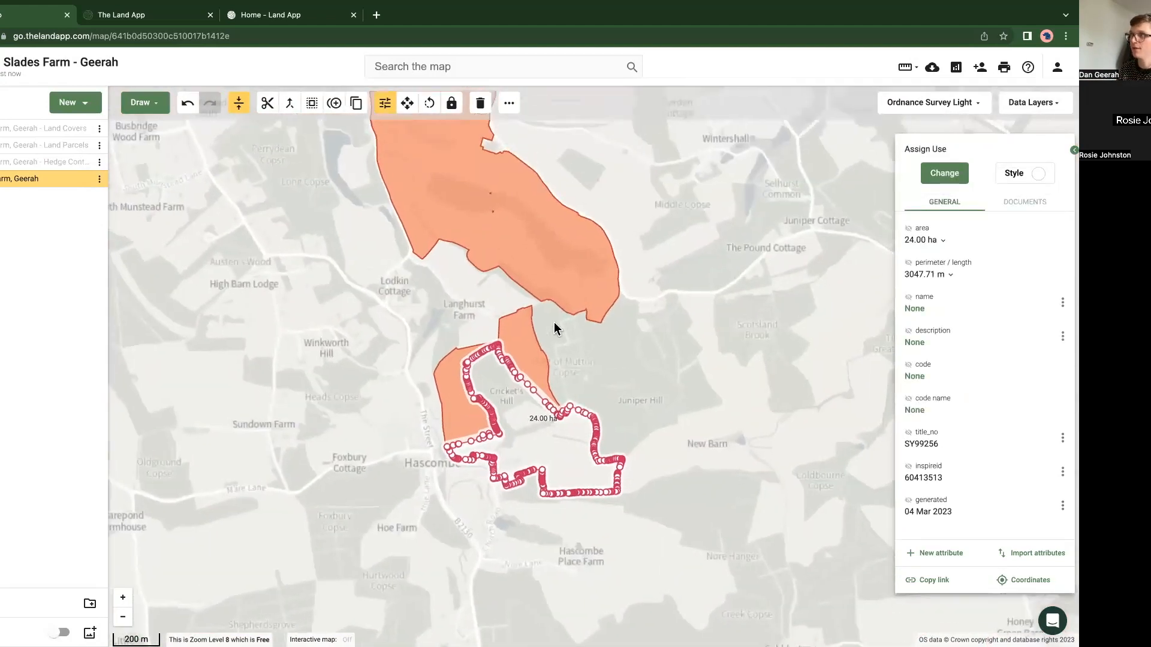
Step: Select the newly copied southern title together with the adjoining orange title and give both an orange fill at 60 opacity
{"action": "left_click", "coordinate": [472, 440]}
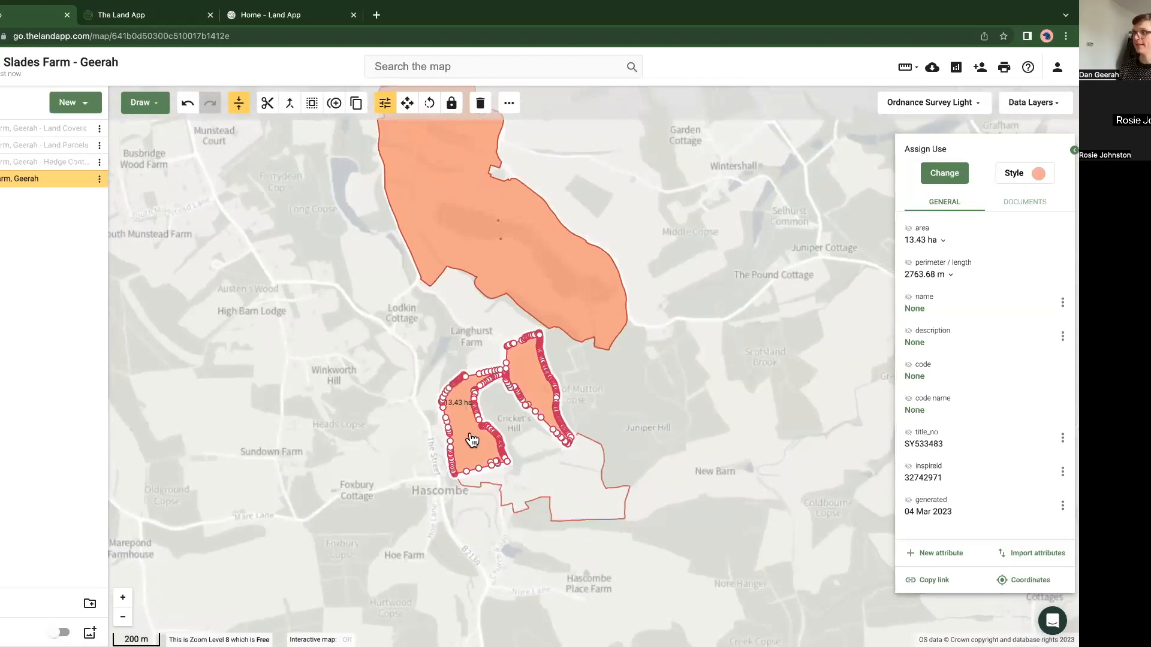
{"action": "left_click", "coordinate": [469, 252]}
{"action": "left_click", "coordinate": [542, 473]}
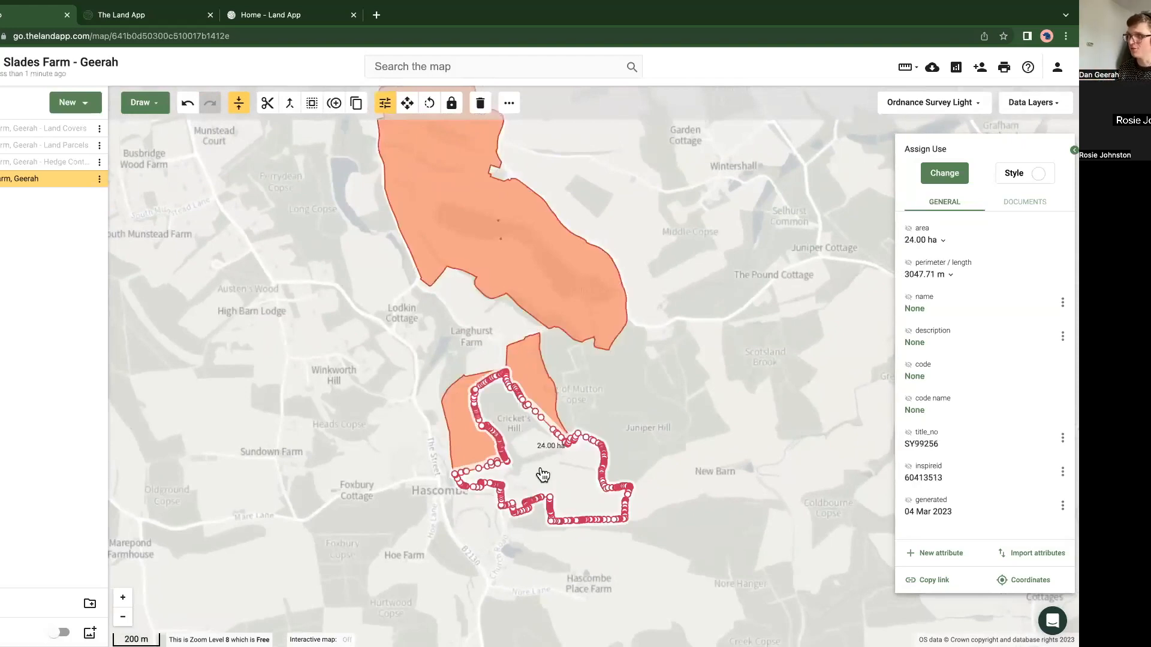
{"action": "left_click", "coordinate": [466, 443]}
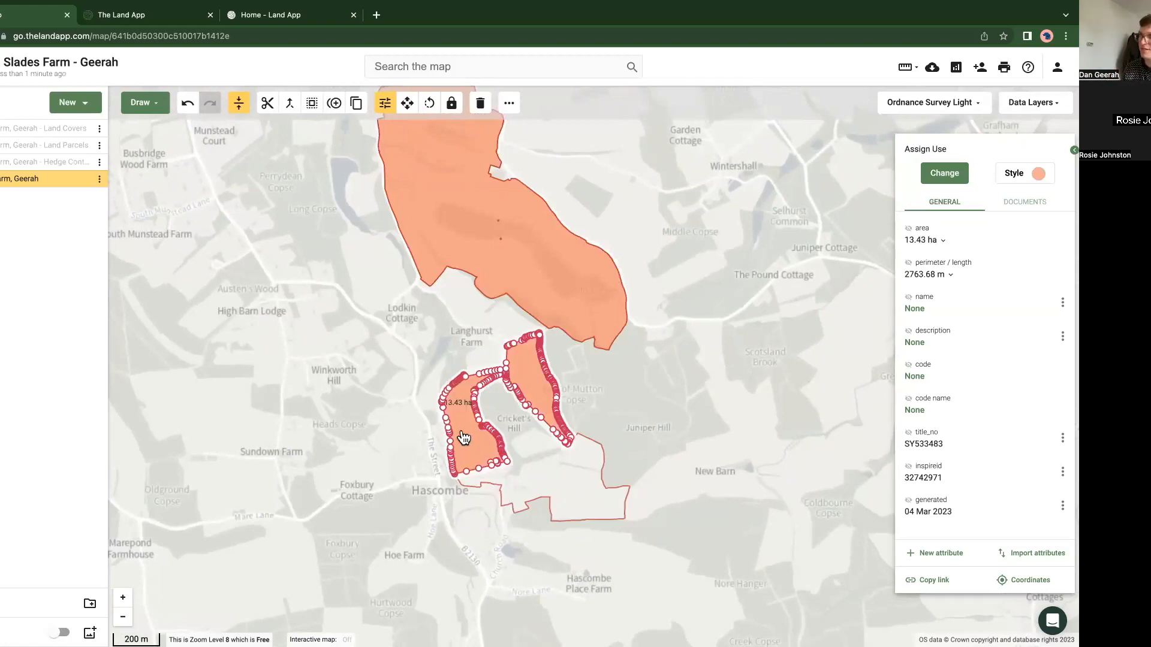
{"action": "left_click", "coordinate": [553, 478], "text": "shift"}
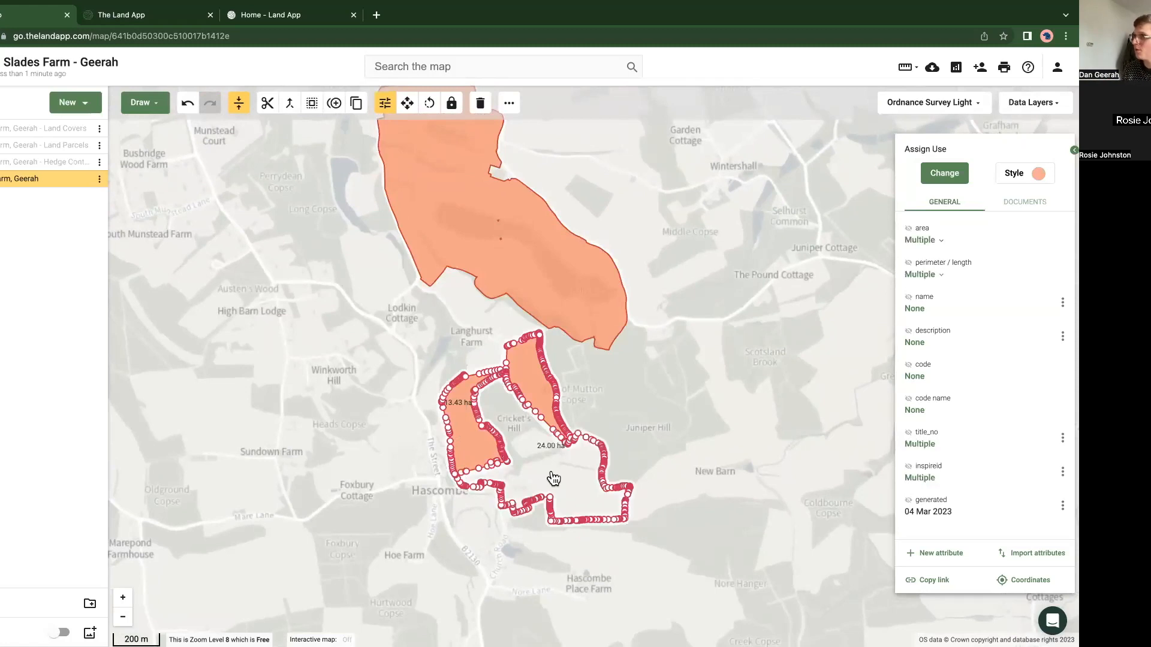
{"action": "left_click", "coordinate": [1014, 174]}
{"action": "left_click_drag", "start_coordinate": [994, 211], "coordinate": [991, 215]}
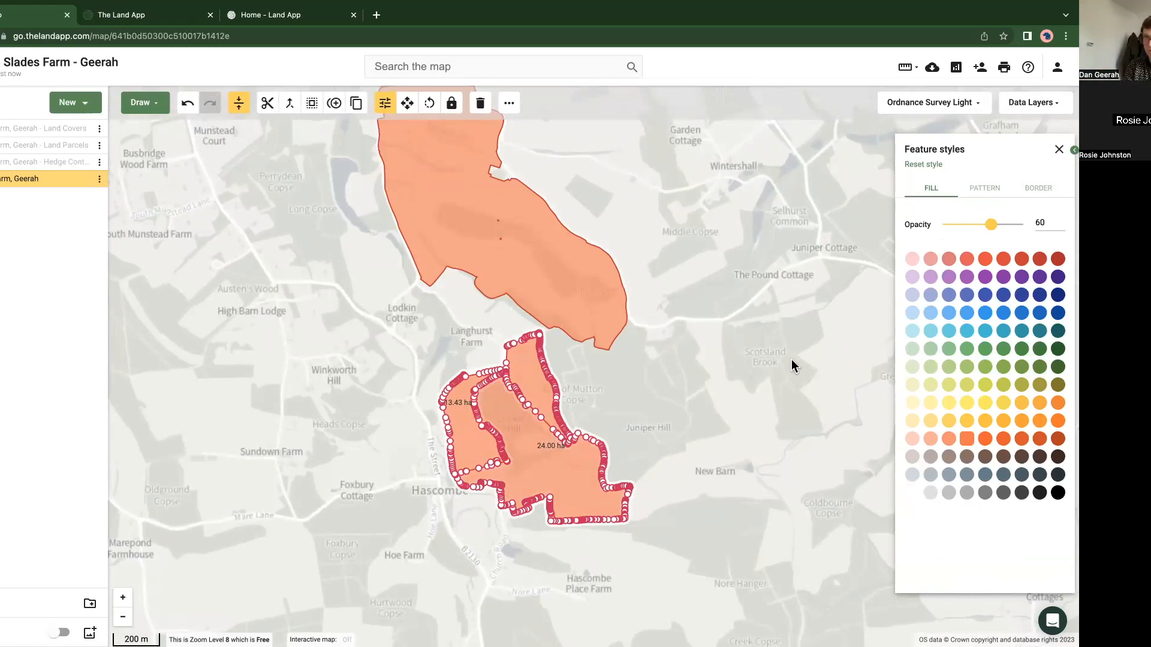
{"action": "left_click", "coordinate": [370, 322]}
Step: Select all features of the ownership plan, lighten their fill opacity and give them a solid light-red border of width 4
{"action": "scroll", "coordinate": [369, 319], "scroll_direction": "down", "scroll_amount": 2}
{"action": "left_click_drag", "start_coordinate": [350, 355], "coordinate": [409, 355]}
{"action": "scroll", "coordinate": [353, 434], "scroll_direction": "down", "scroll_amount": 4}
{"action": "scroll", "coordinate": [391, 357], "scroll_direction": "up", "scroll_amount": 2}
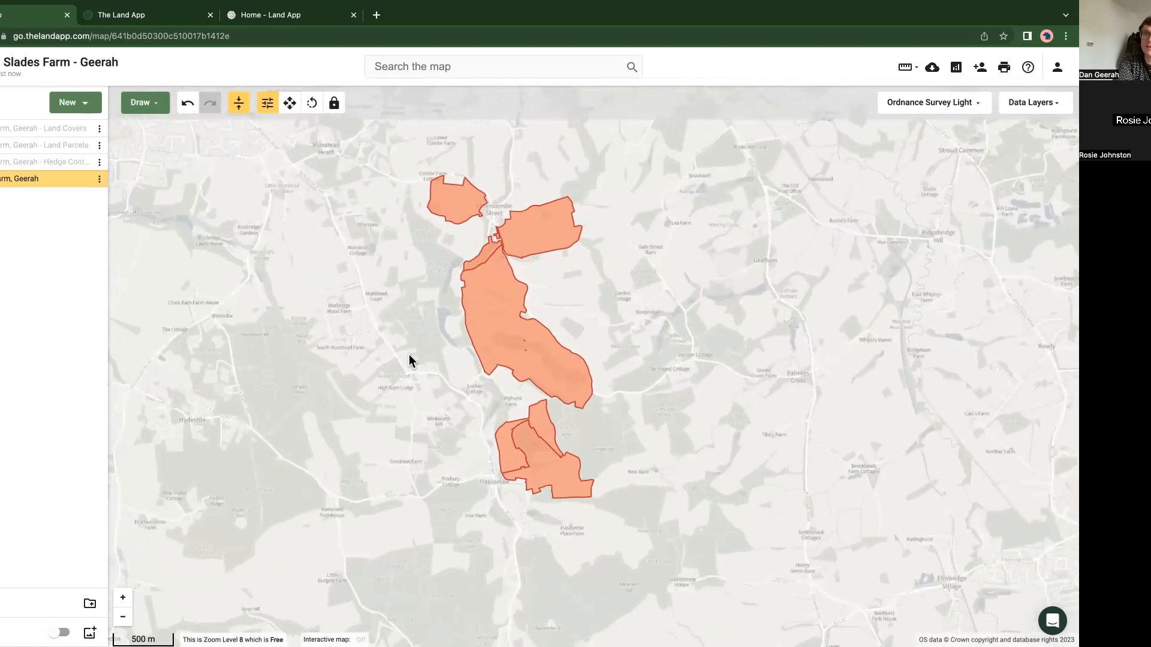
{"action": "left_click", "coordinate": [543, 476]}
{"action": "left_click", "coordinate": [554, 528]}
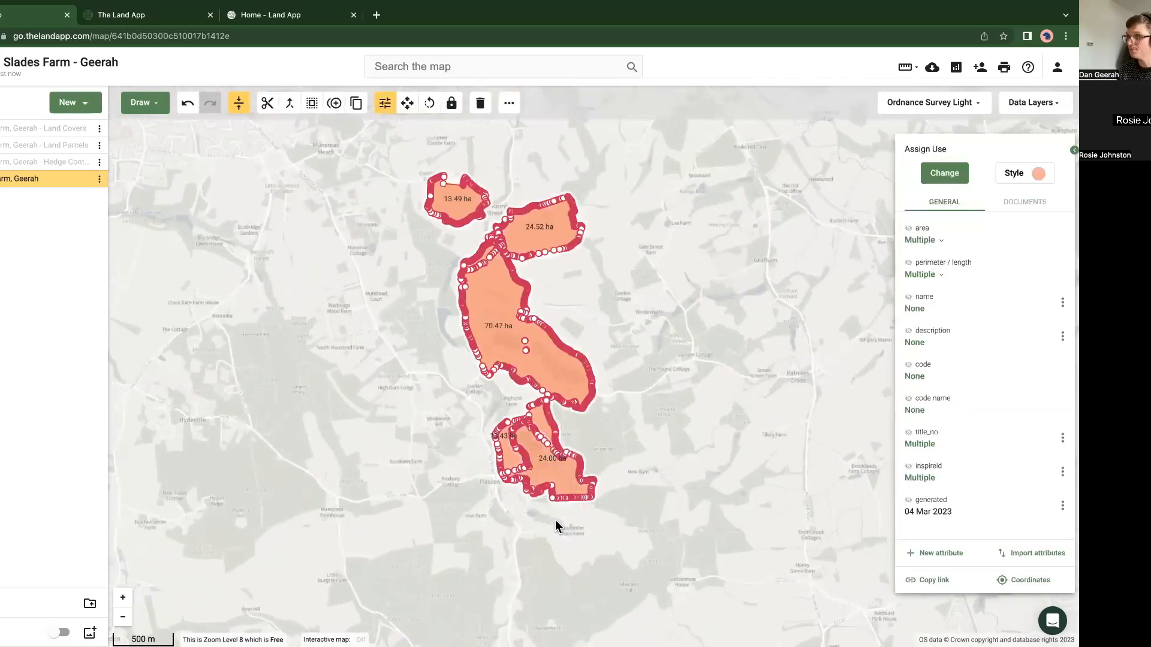
{"action": "left_click", "coordinate": [1036, 178]}
{"action": "left_click_drag", "start_coordinate": [993, 224], "coordinate": [957, 223]}
{"action": "left_click", "coordinate": [1038, 188]}
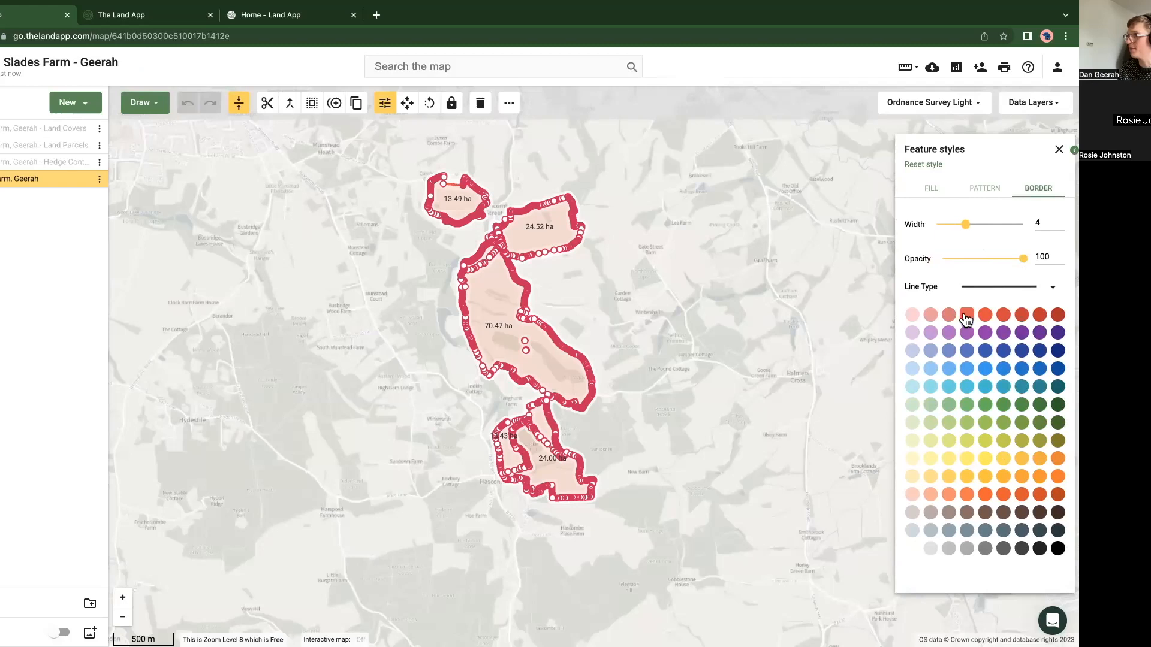
{"action": "left_click", "coordinate": [635, 330]}
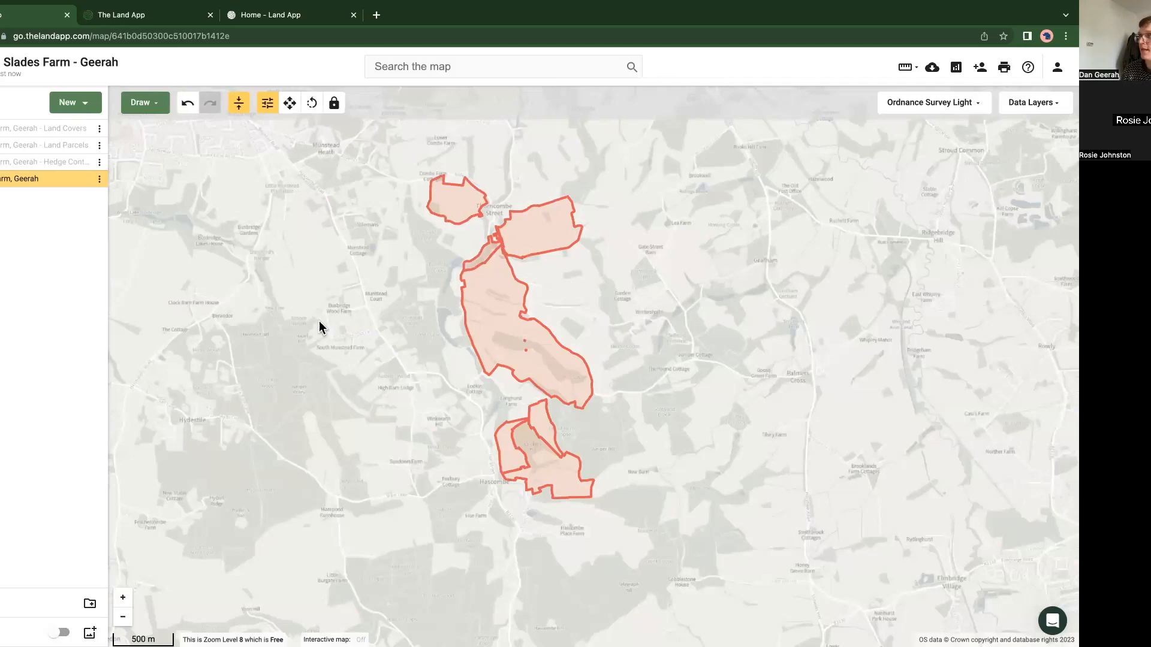
Step: Select all features of the ownership plan and show their area as a map label
{"action": "left_click_drag", "start_coordinate": [313, 311], "coordinate": [310, 308]}
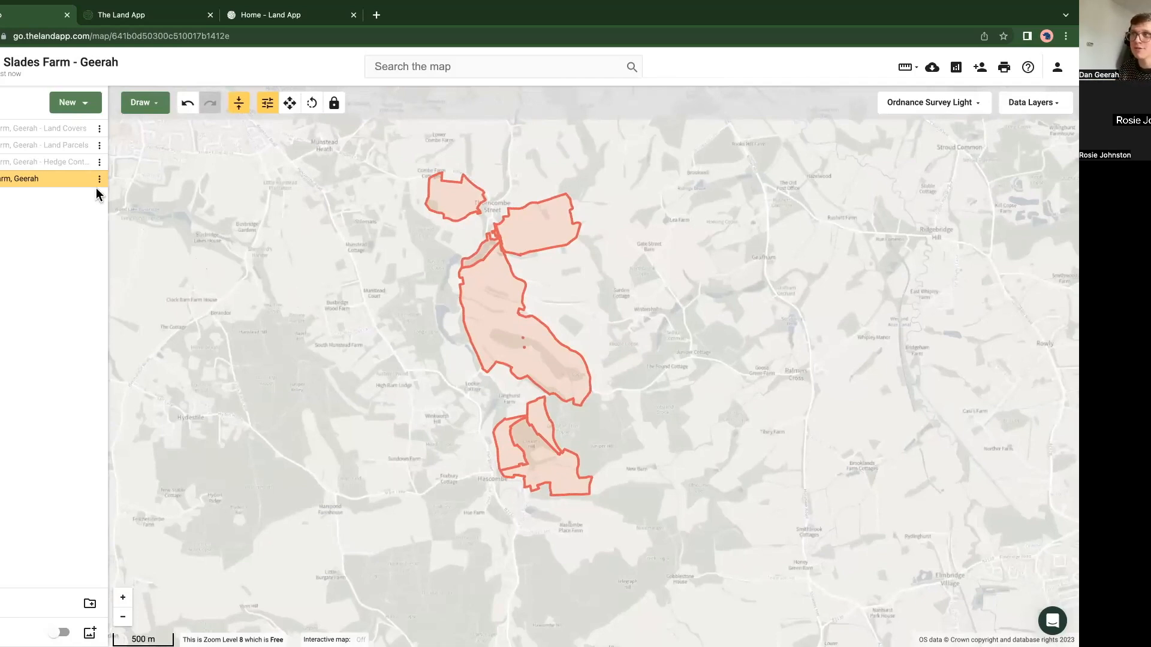
{"action": "right_click", "coordinate": [484, 293]}
{"action": "left_click", "coordinate": [501, 354]}
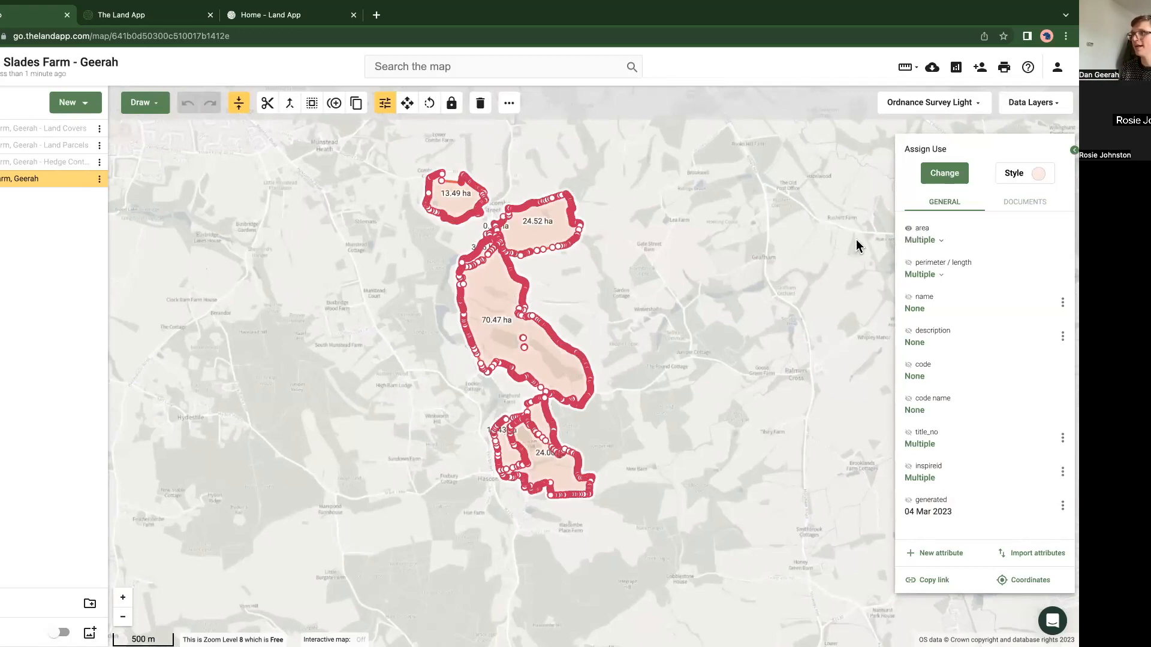
{"action": "left_click", "coordinate": [424, 389]}
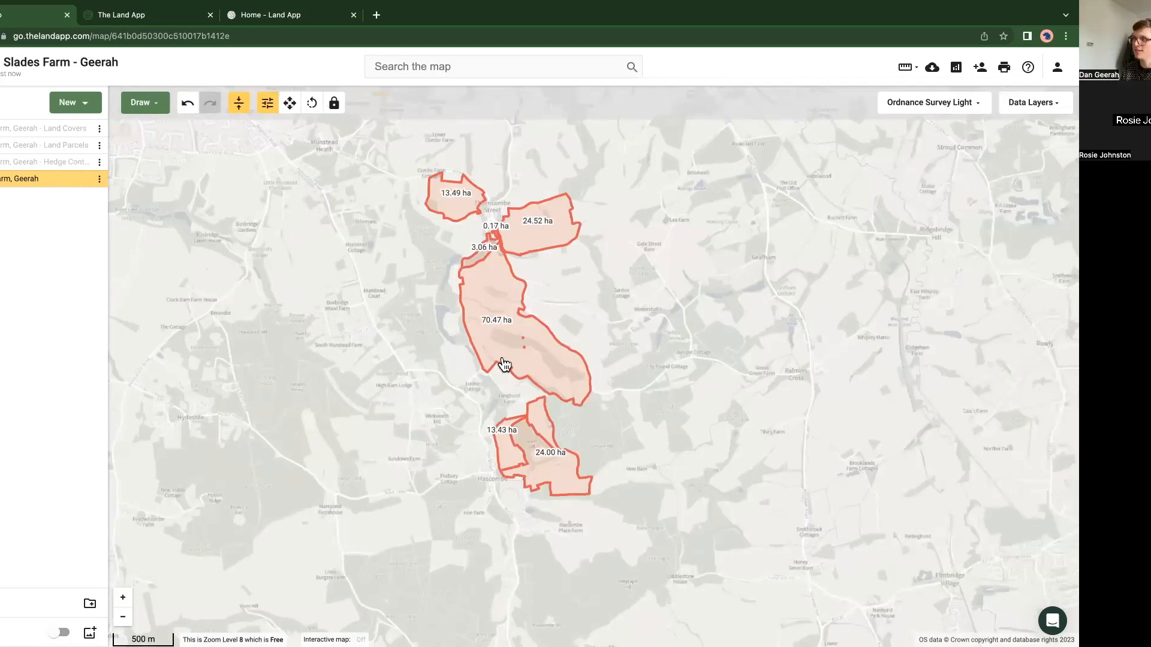
Step: Select all features of the ownership plan, merge them into a single feature, and undo the merge
{"action": "scroll", "coordinate": [500, 360], "scroll_direction": "up", "scroll_amount": 1}
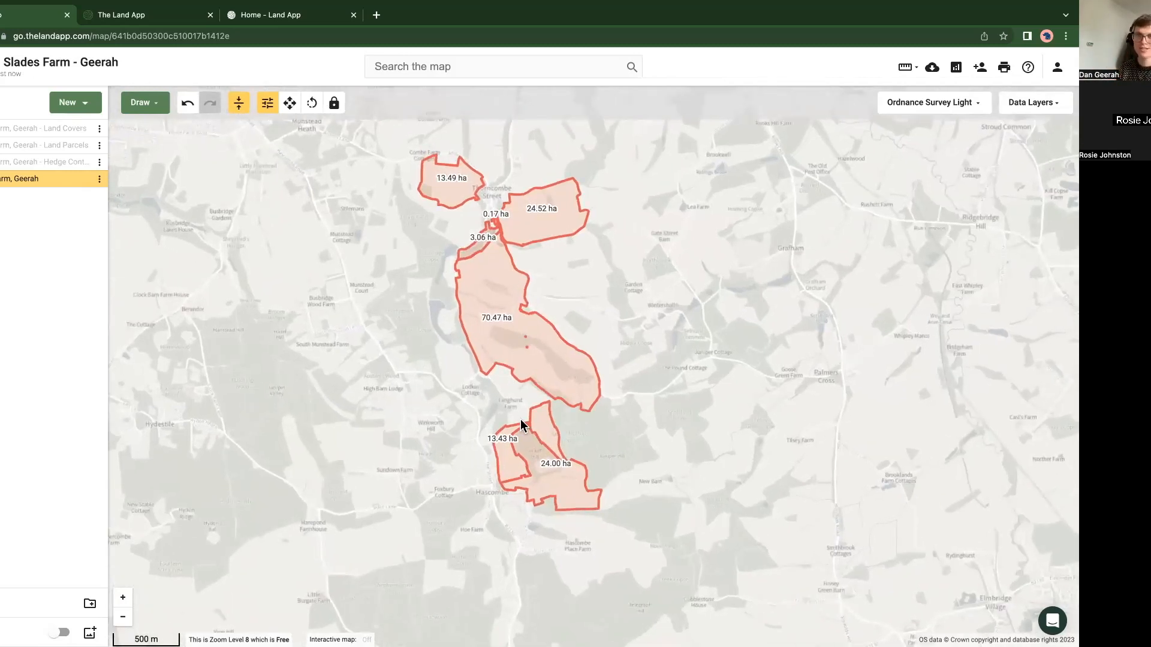
{"action": "left_click", "coordinate": [495, 339]}
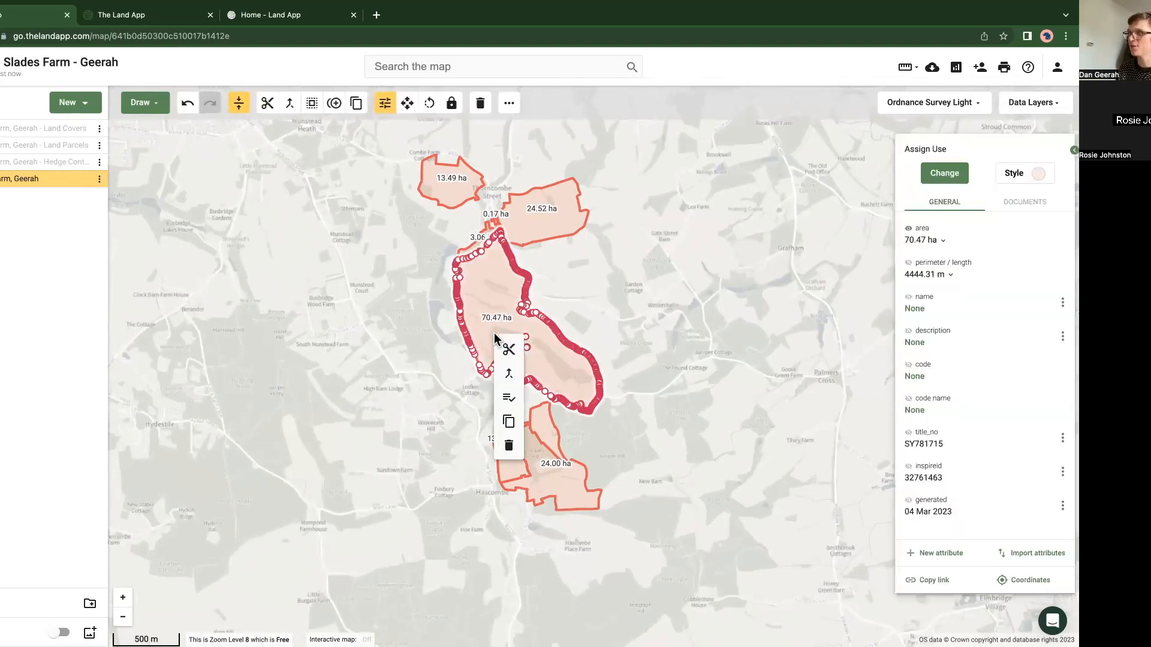
{"action": "left_click", "coordinate": [509, 400]}
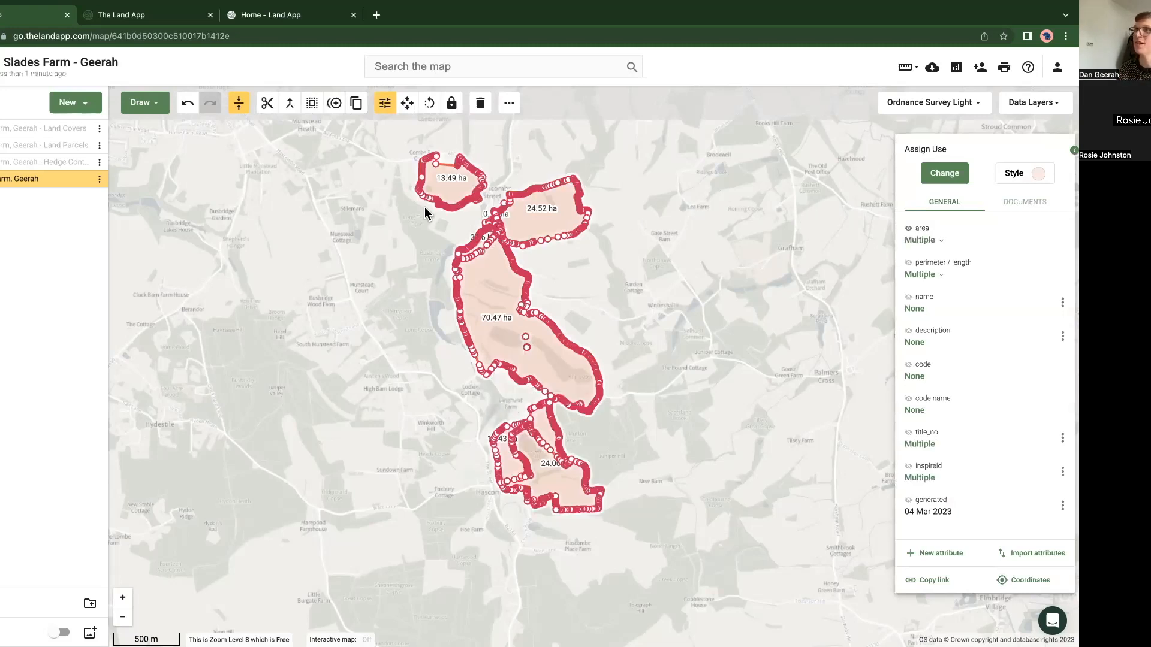
{"action": "left_click", "coordinate": [290, 111]}
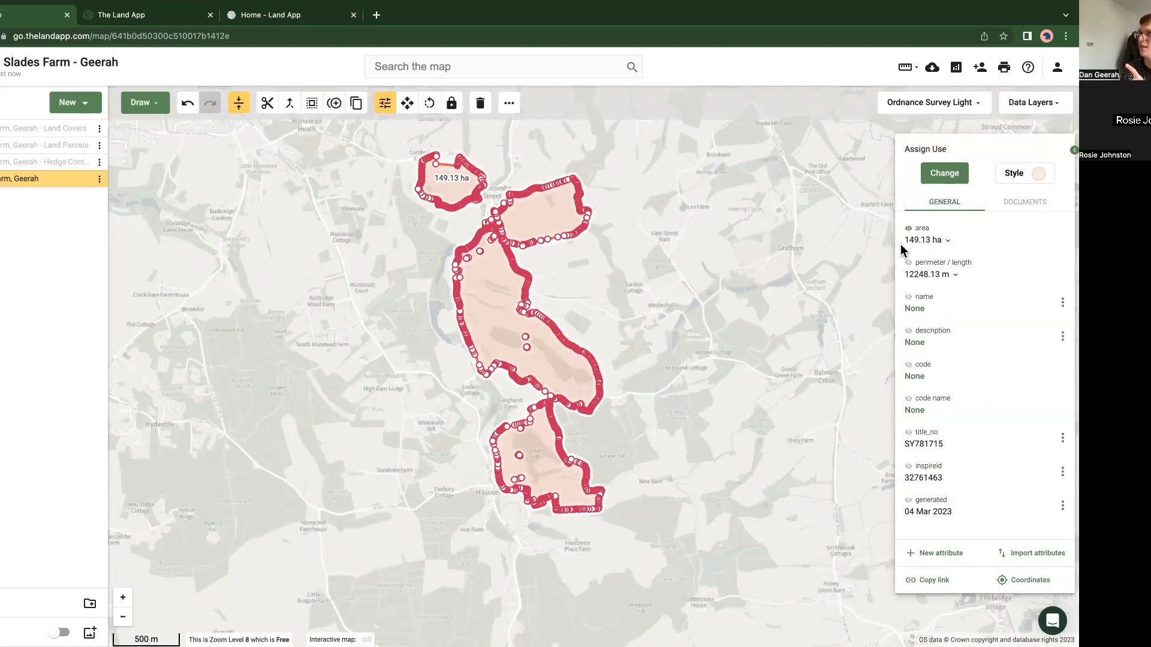
{"action": "left_click", "coordinate": [188, 107]}
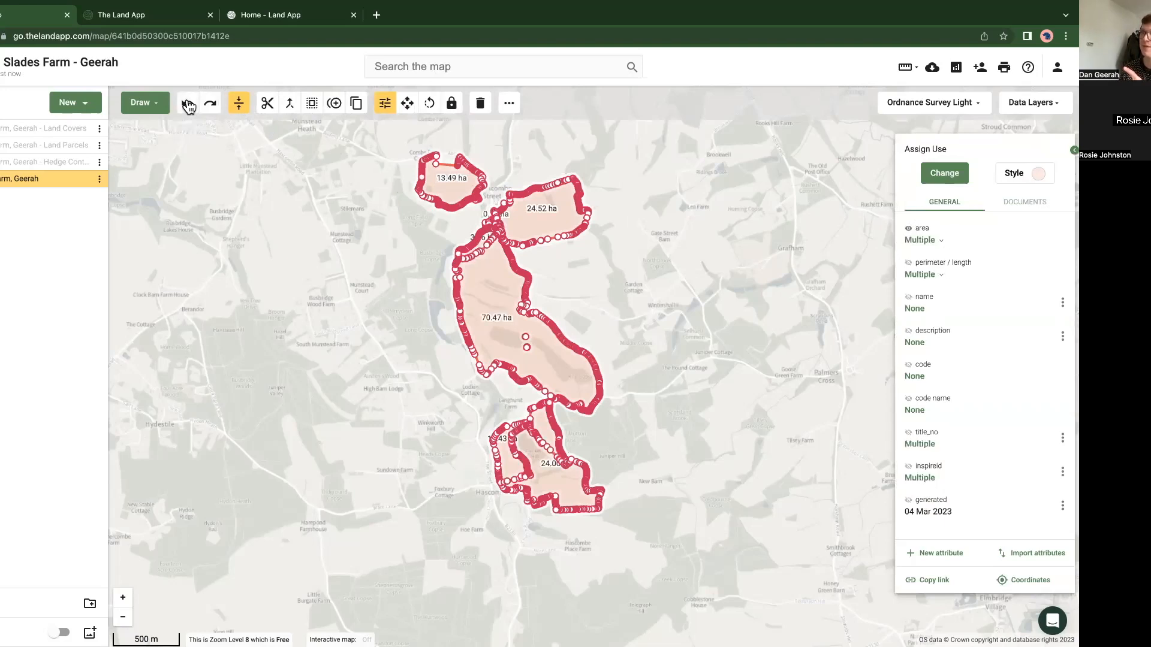
{"action": "left_click", "coordinate": [368, 311]}
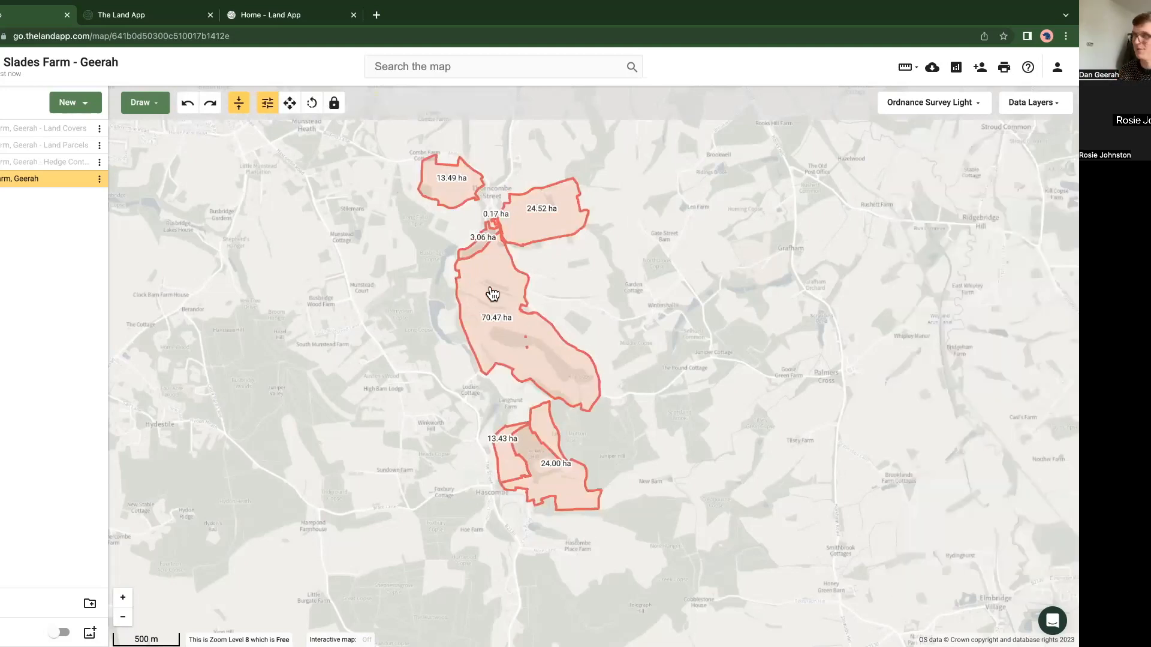
Step: Add the ownership plan to the map's reports, examine its total area breakdown, and return to the map
{"action": "left_click", "coordinate": [955, 71]}
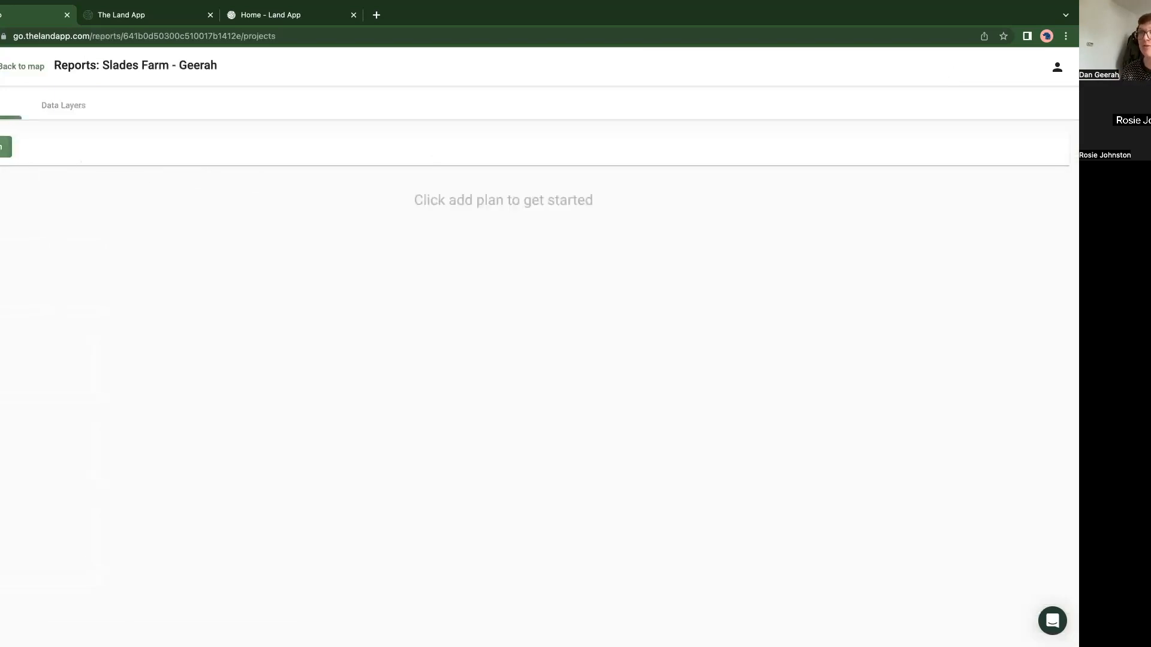
{"action": "left_click", "coordinate": [3, 147]}
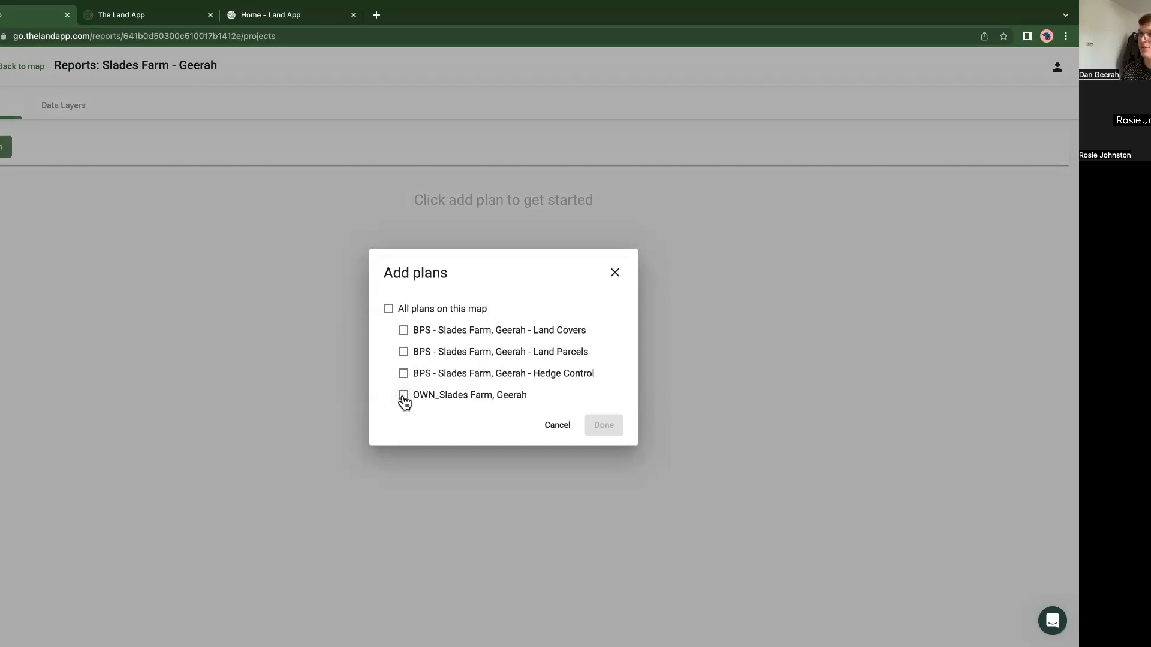
{"action": "left_click", "coordinate": [404, 395]}
{"action": "left_click", "coordinate": [606, 427]}
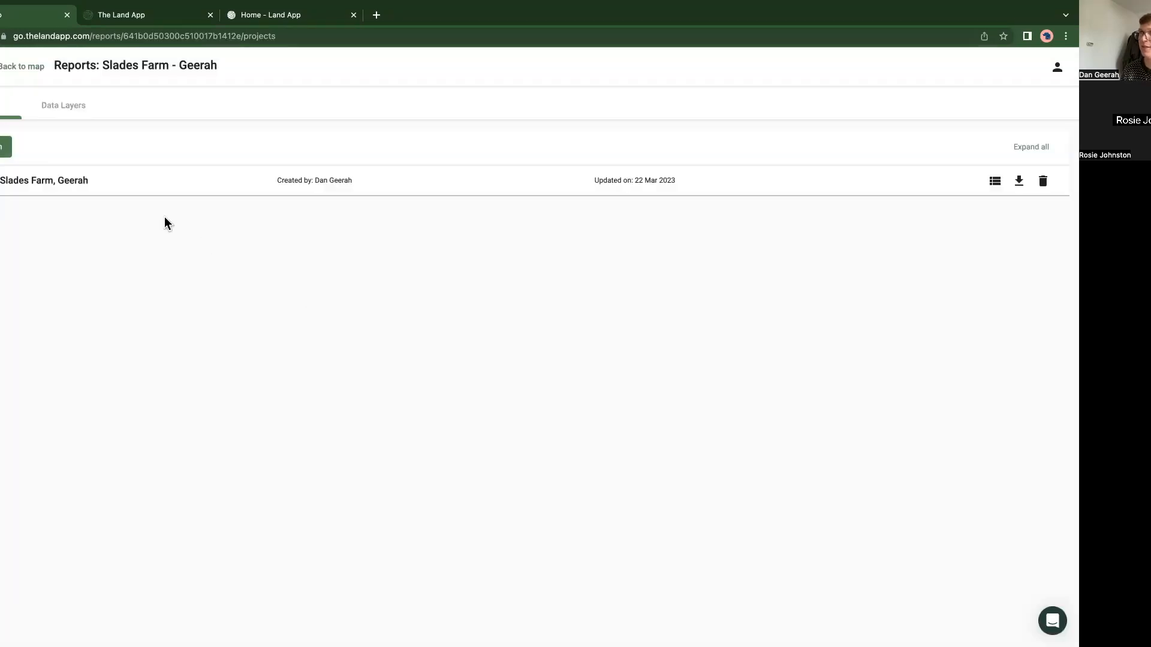
{"action": "left_click", "coordinate": [117, 191]}
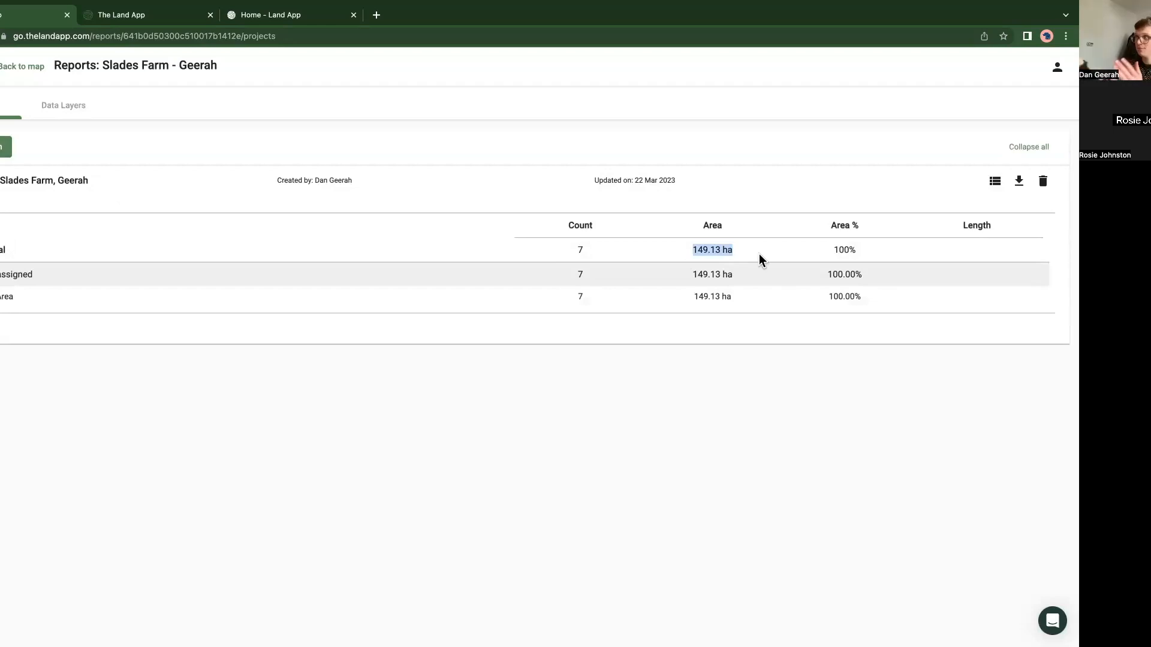
{"action": "left_click", "coordinate": [16, 71]}
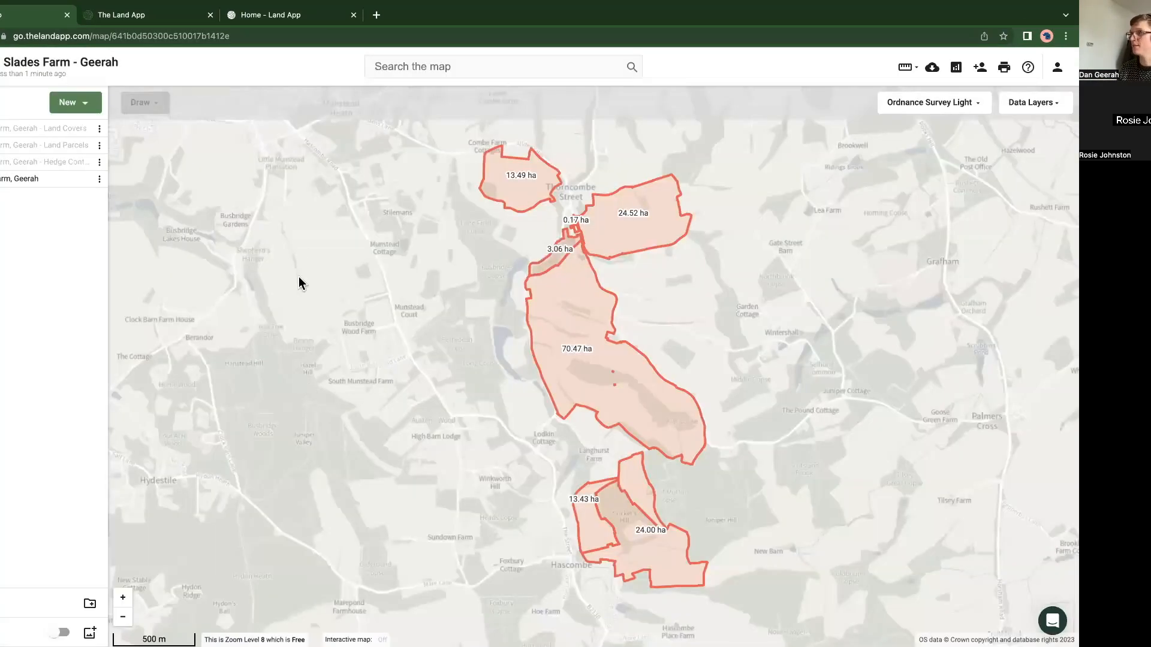
Step: Move the ownership plan to the head of the plan list and show the Land Covers plan instead of it
{"action": "mouse_move", "coordinate": [63, 182]}
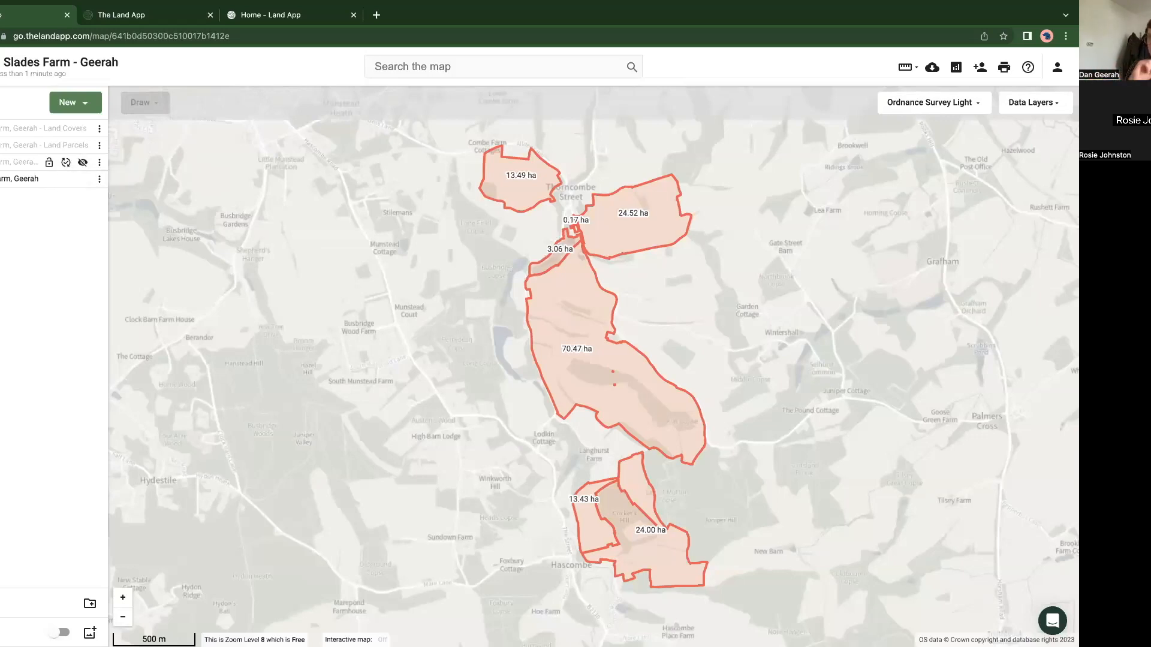
{"action": "left_click_drag", "start_coordinate": [42, 179], "coordinate": [42, 129]}
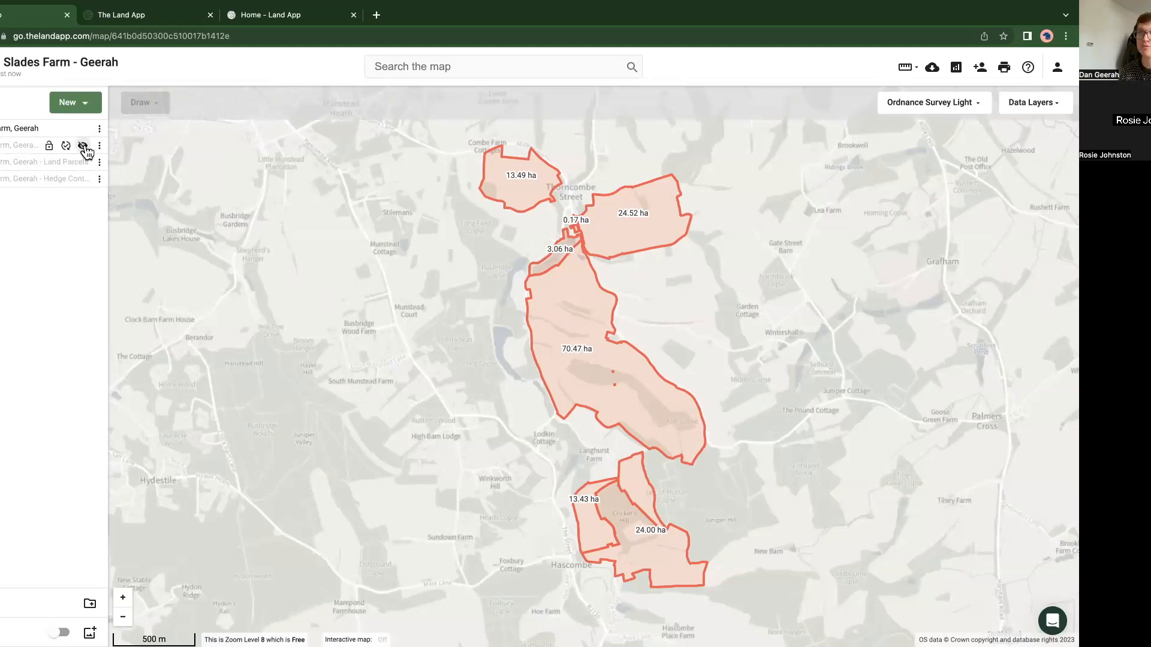
{"action": "left_click", "coordinate": [83, 147]}
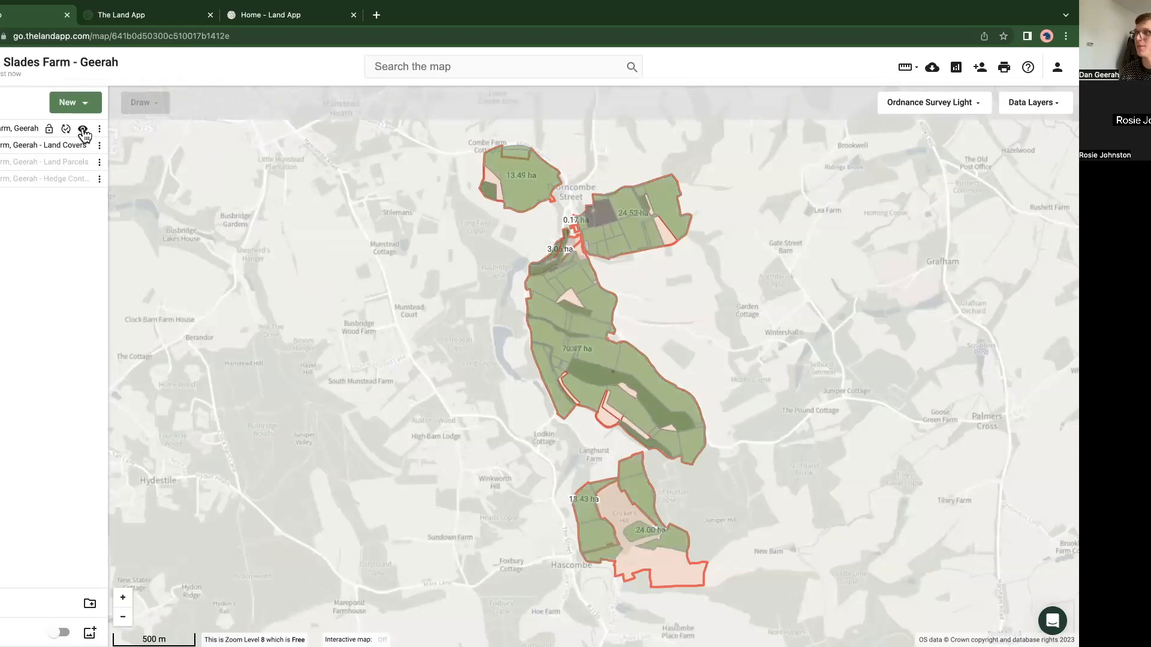
{"action": "left_click", "coordinate": [83, 130]}
Step: Change the permanent grassland field lying between the unassigned arable strips to Barley (spring), code AC01
{"action": "left_click_drag", "start_coordinate": [436, 391], "coordinate": [342, 381]}
{"action": "scroll", "coordinate": [568, 408], "scroll_direction": "up", "scroll_amount": 3}
{"action": "scroll", "coordinate": [544, 406], "scroll_direction": "up", "scroll_amount": 5}
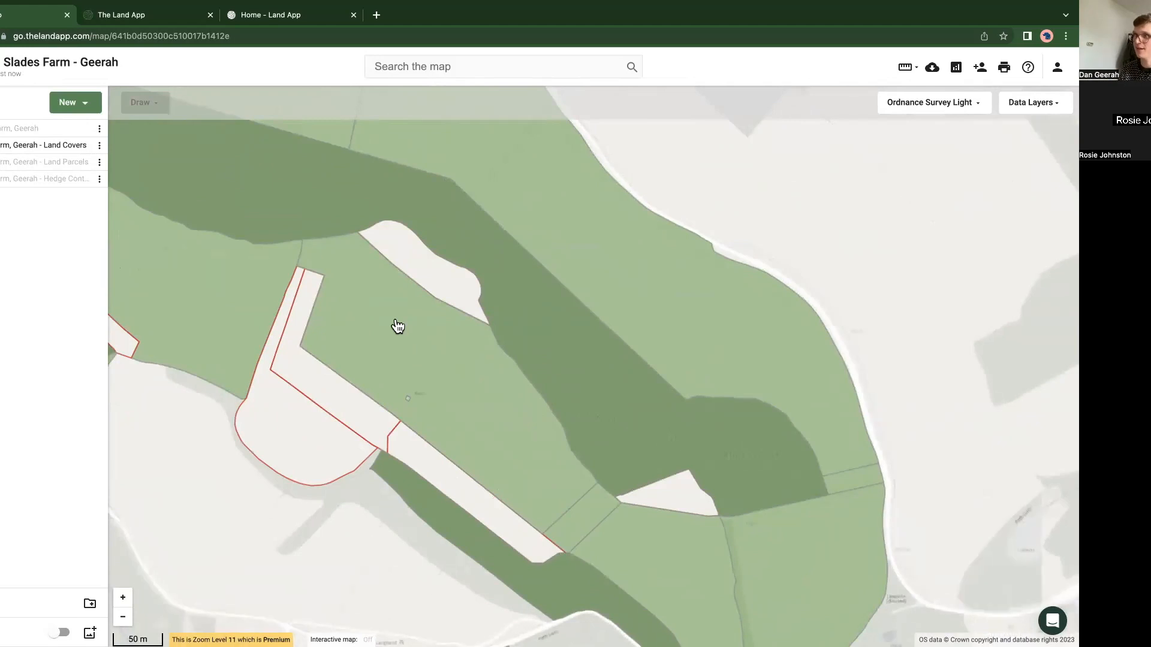
{"action": "left_click", "coordinate": [397, 327]}
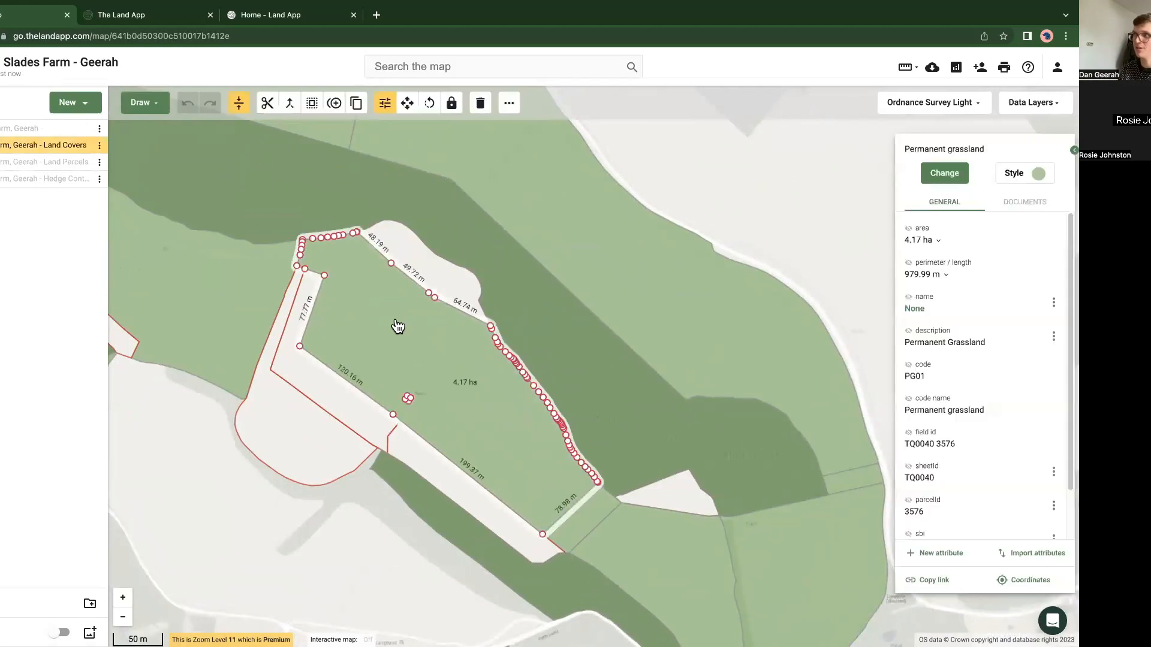
{"action": "left_click", "coordinate": [940, 176]}
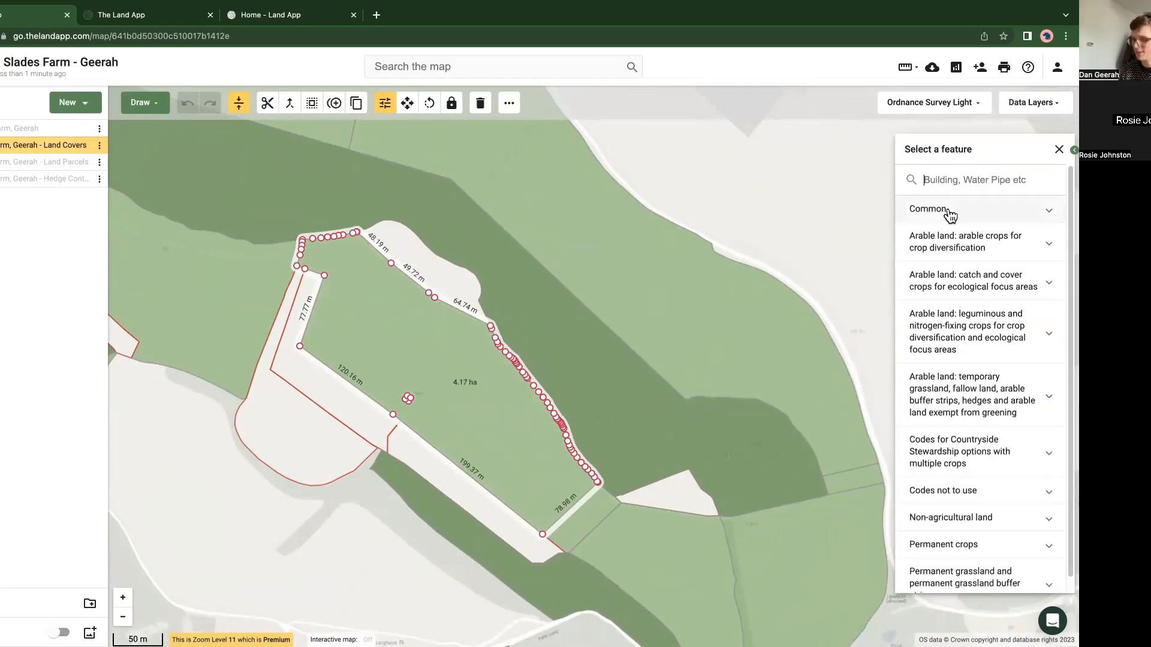
{"action": "type", "text": "barl"}
{"action": "left_click", "coordinate": [946, 209]}
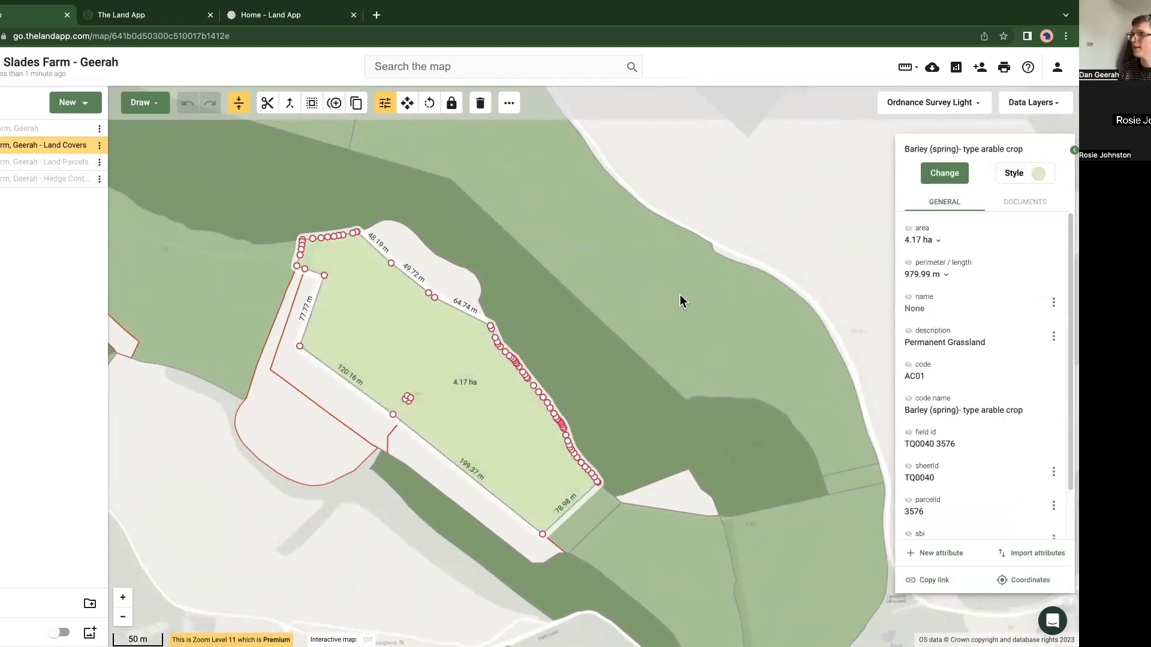
{"action": "left_click", "coordinate": [316, 531]}
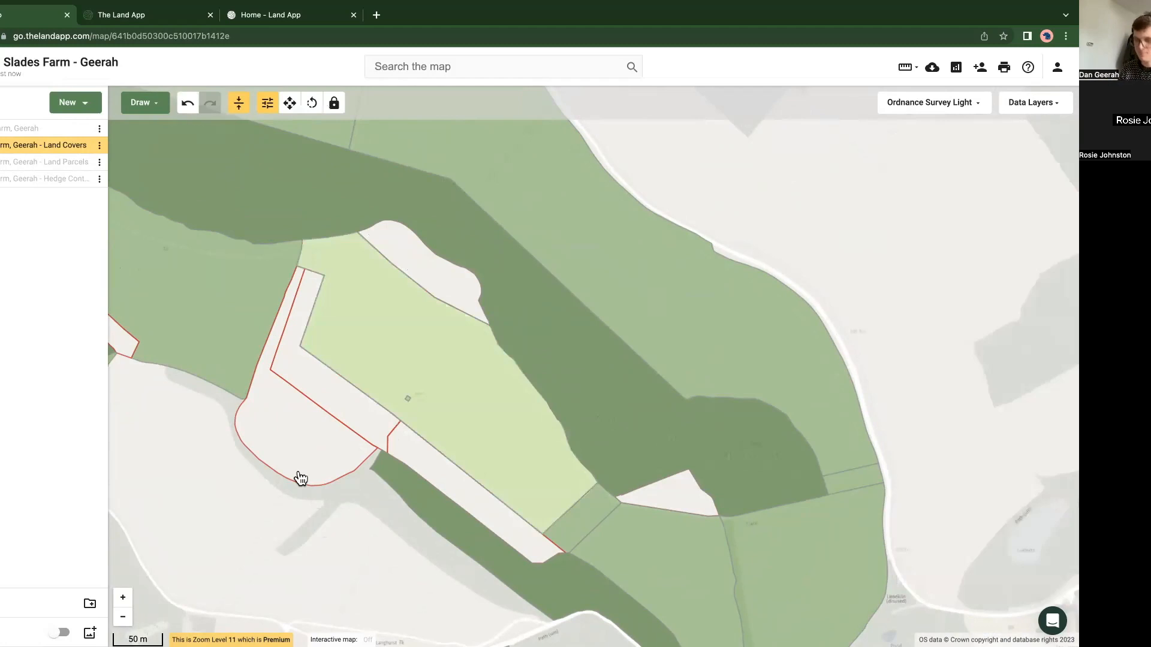
Step: Select the five unassigned arable areas around the barley field and assign them FA01: Land lying fallow
{"action": "left_click", "coordinate": [291, 442]}
{"action": "left_click", "coordinate": [339, 393], "text": "shift"}
{"action": "left_click", "coordinate": [428, 467], "text": "shift"}
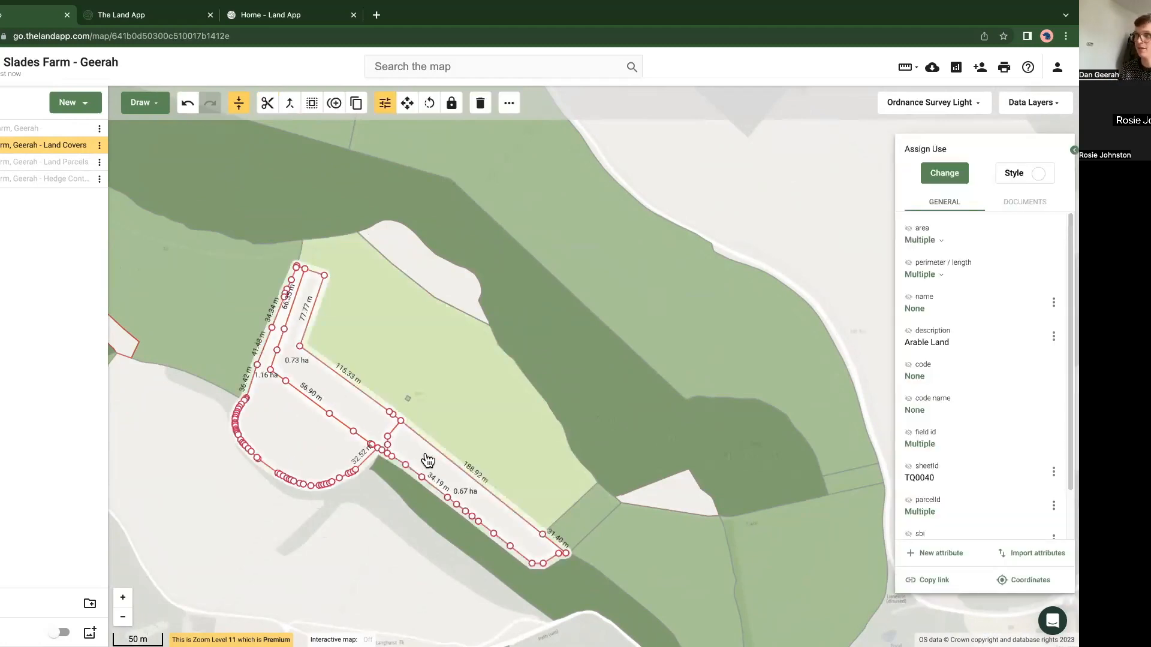
{"action": "left_click", "coordinate": [442, 279], "text": "shift"}
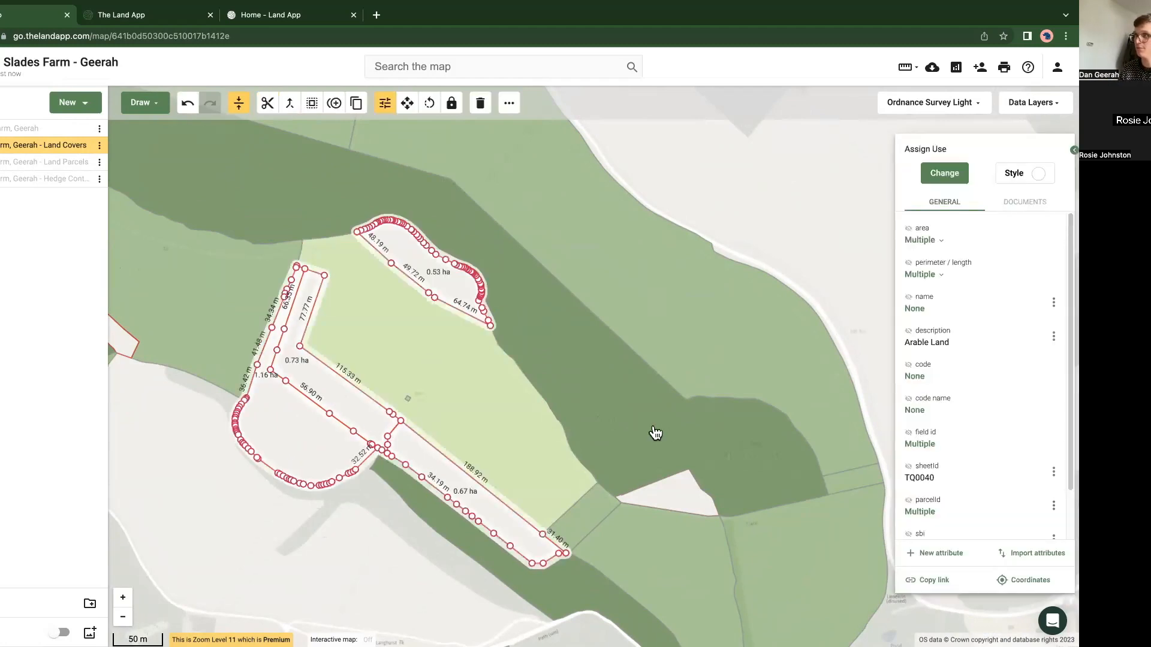
{"action": "left_click", "coordinate": [677, 498], "text": "shift"}
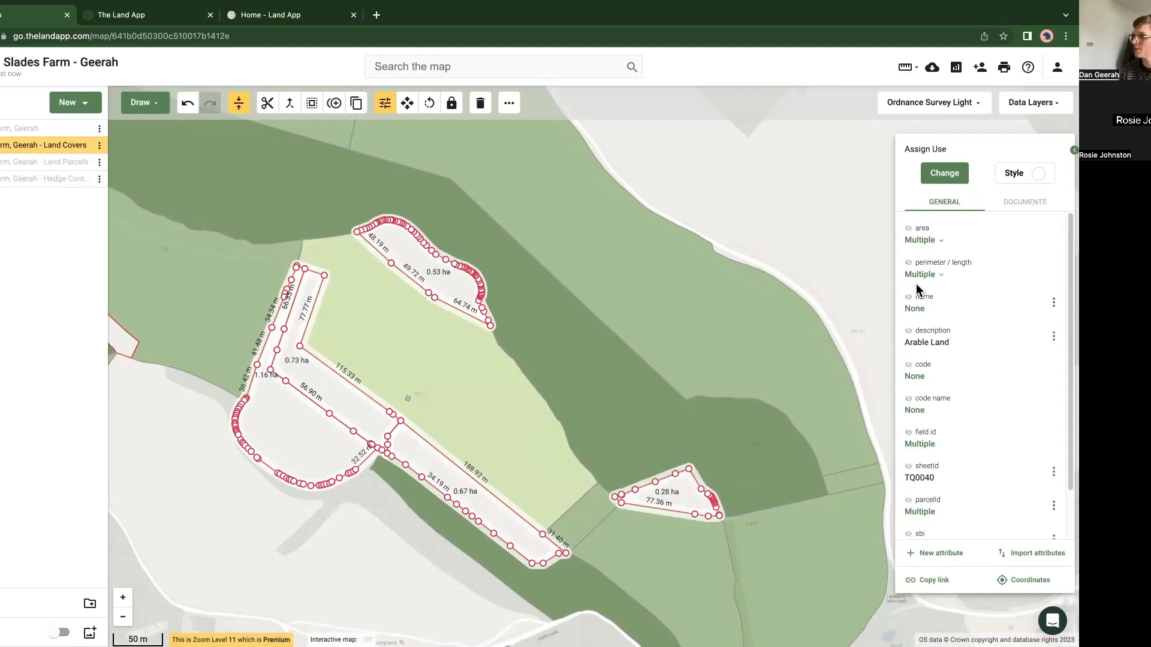
{"action": "left_click", "coordinate": [939, 174]}
{"action": "type", "text": "fall"}
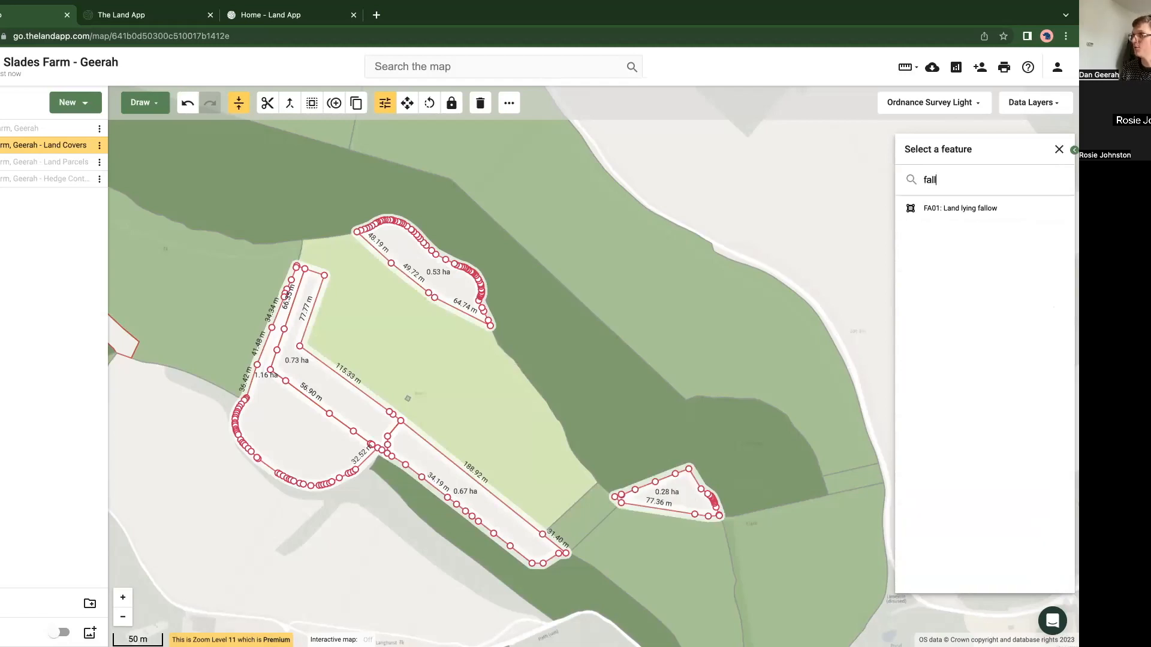
{"action": "left_click", "coordinate": [937, 211]}
{"action": "left_click", "coordinate": [324, 573]}
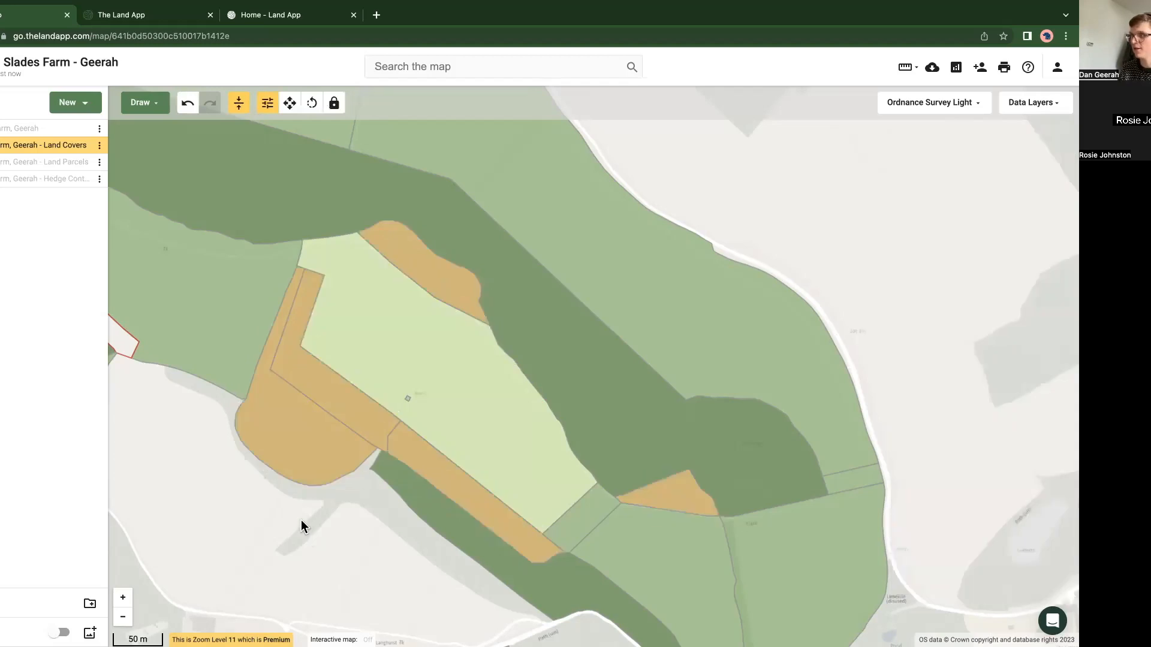
Step: Split the permanent grassland field north of the central woodland in two from south to north, and undo the split
{"action": "scroll", "coordinate": [301, 520], "scroll_direction": "down", "scroll_amount": 2}
{"action": "left_click_drag", "start_coordinate": [190, 505], "coordinate": [324, 465]}
{"action": "scroll", "coordinate": [276, 399], "scroll_direction": "down", "scroll_amount": 2}
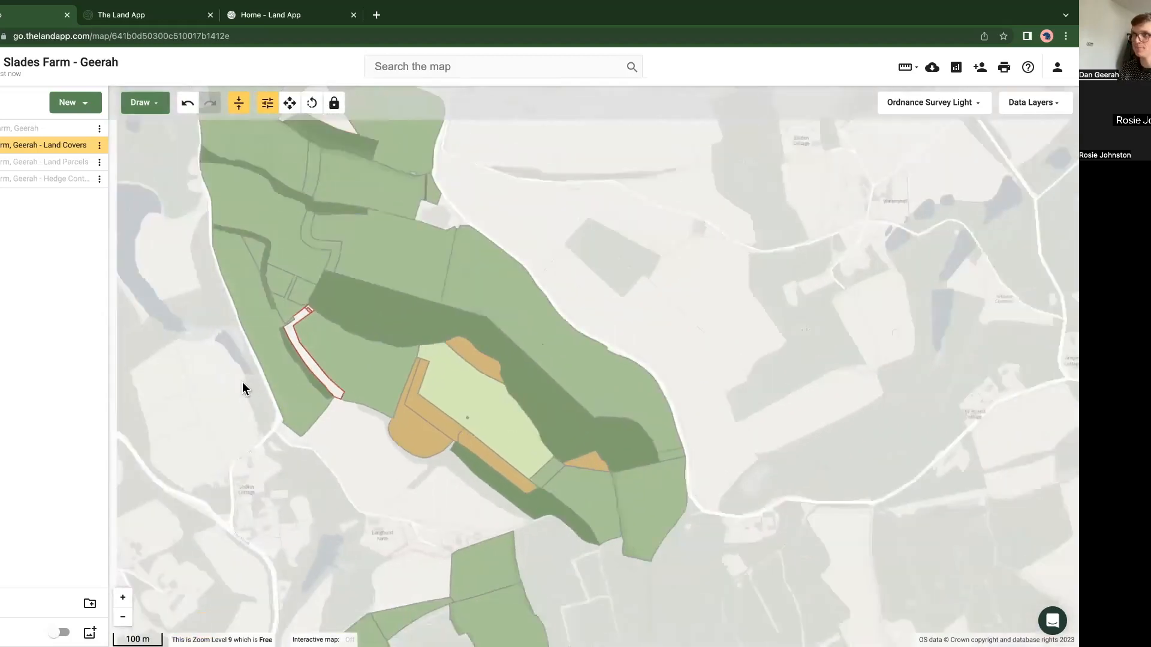
{"action": "left_click_drag", "start_coordinate": [172, 342], "coordinate": [209, 357]}
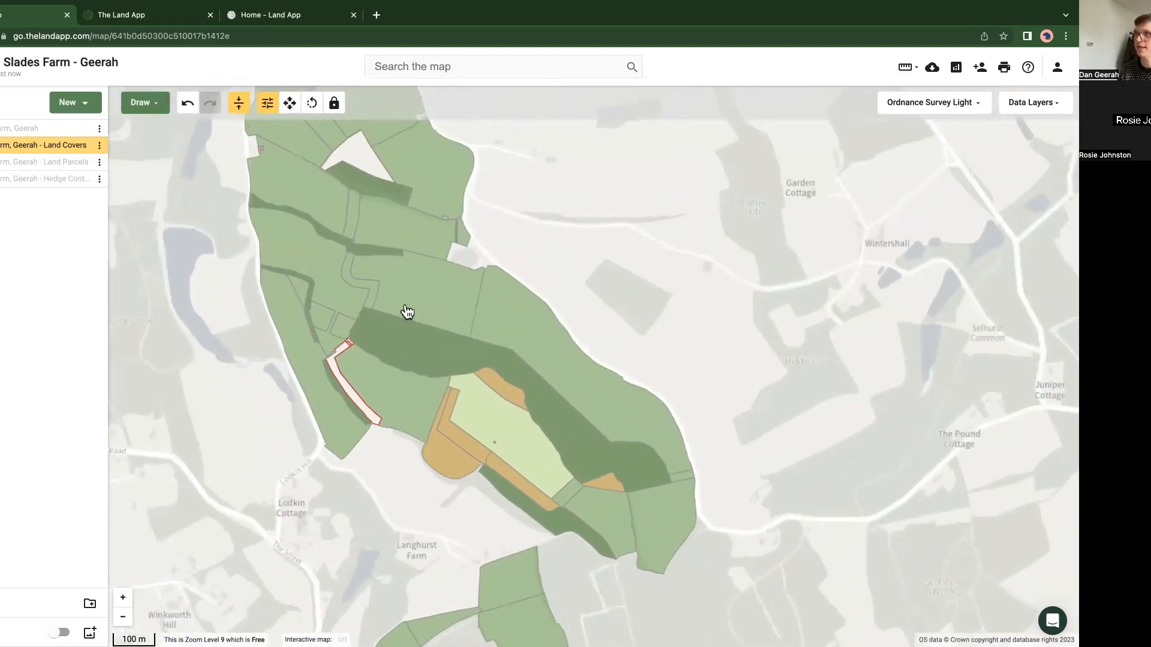
{"action": "left_click_drag", "start_coordinate": [432, 291], "coordinate": [442, 306]}
{"action": "left_click", "coordinate": [440, 302]}
{"action": "right_click", "coordinate": [439, 301]}
{"action": "left_click", "coordinate": [450, 312]}
{"action": "left_click", "coordinate": [435, 361]}
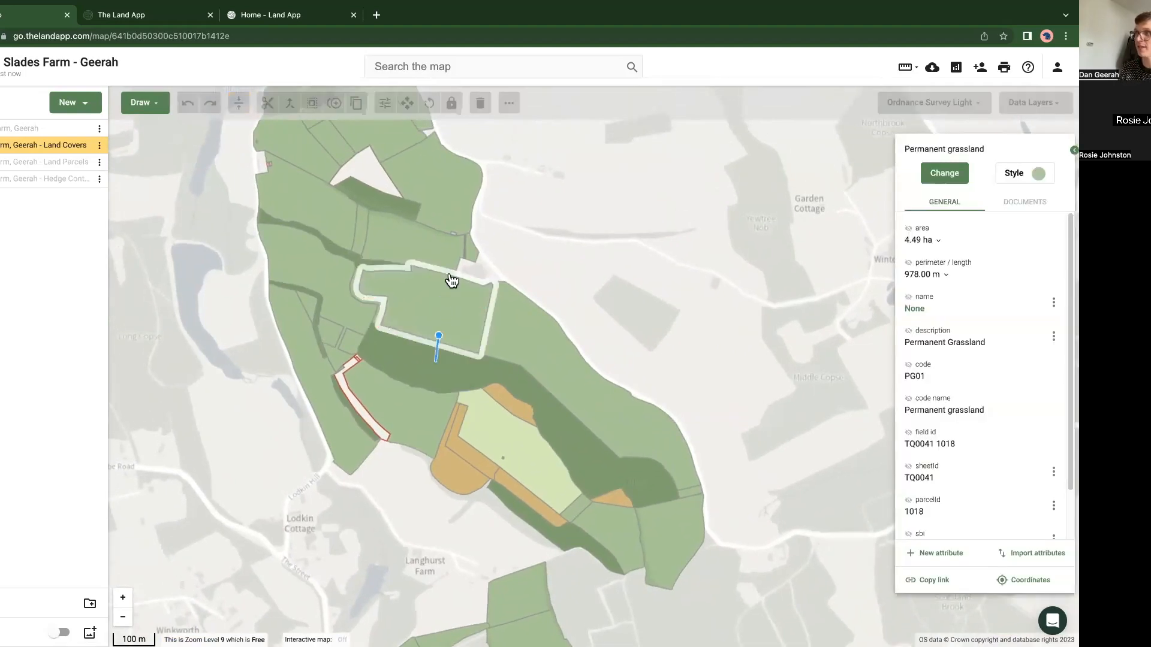
{"action": "double_click", "coordinate": [450, 241]}
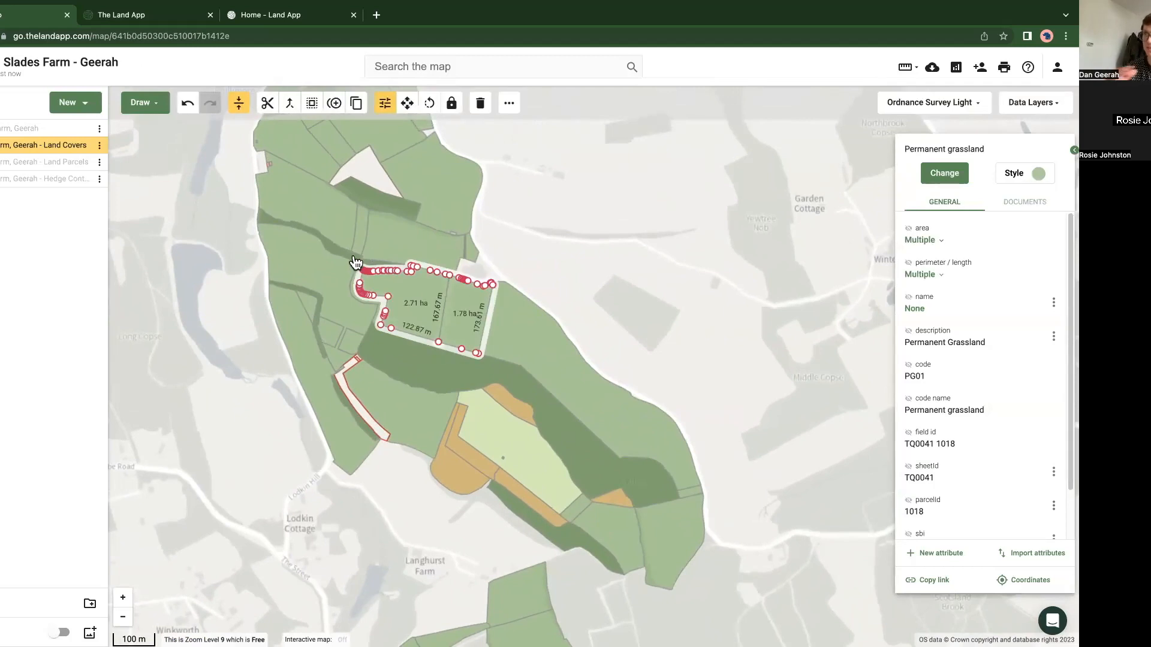
{"action": "left_click", "coordinate": [187, 108]}
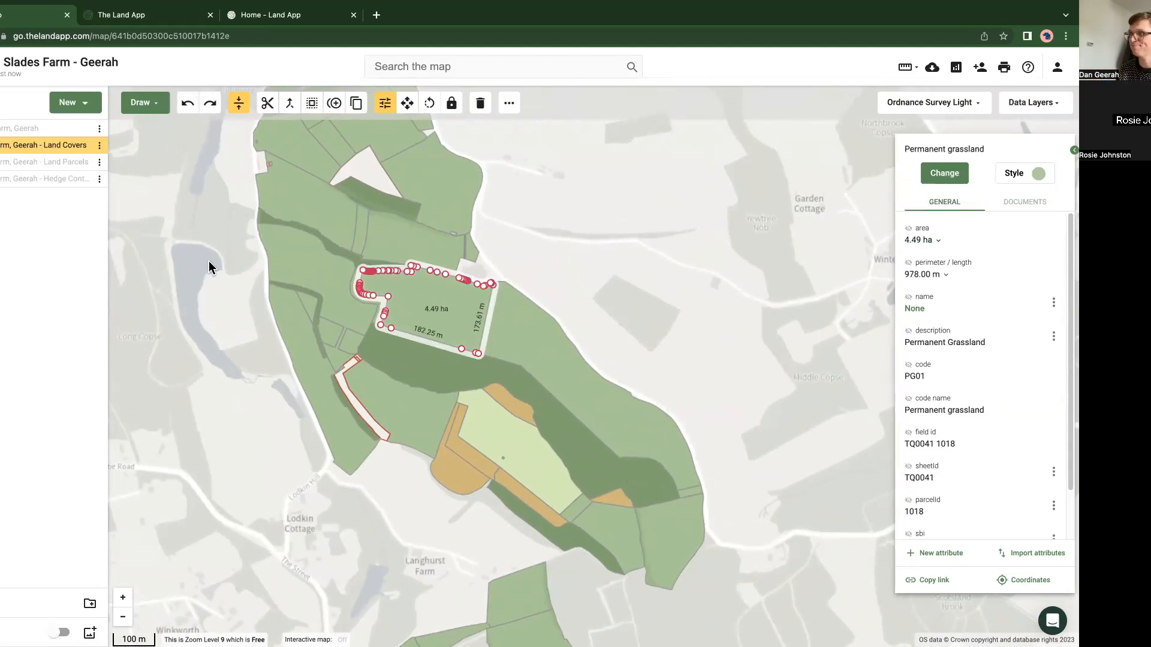
{"action": "left_click_drag", "start_coordinate": [161, 284], "coordinate": [219, 293]}
{"action": "left_click", "coordinate": [203, 346]}
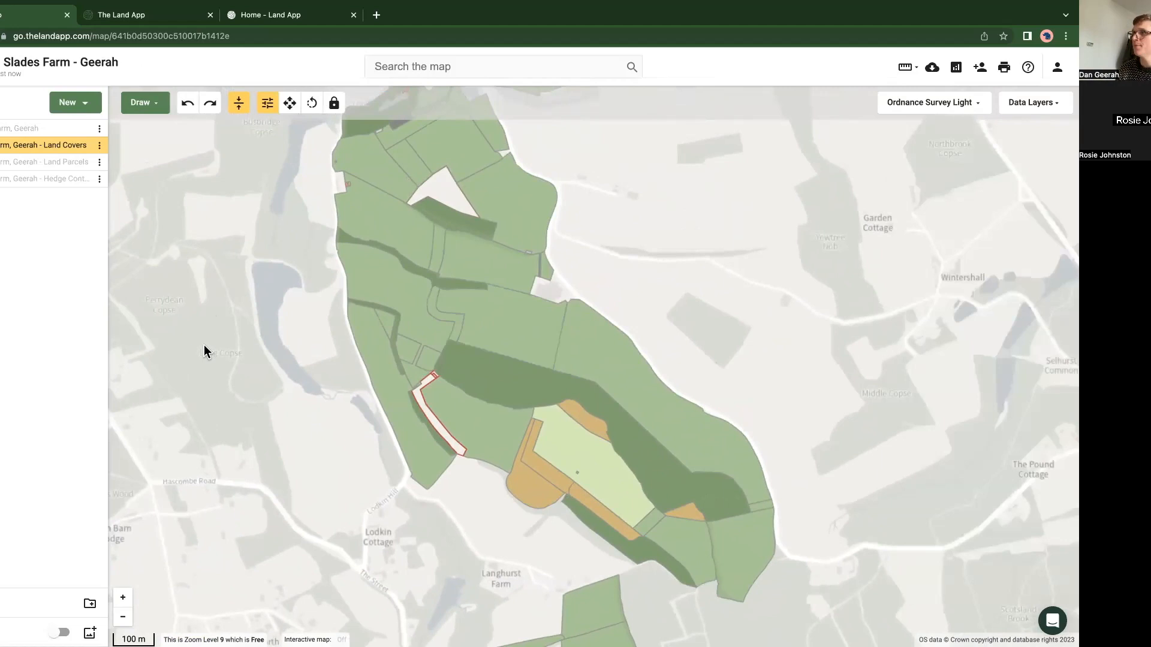
Step: Show the Hedge Control plan together with the Land Covers plan
{"action": "scroll", "coordinate": [204, 344], "scroll_direction": "down", "scroll_amount": 2}
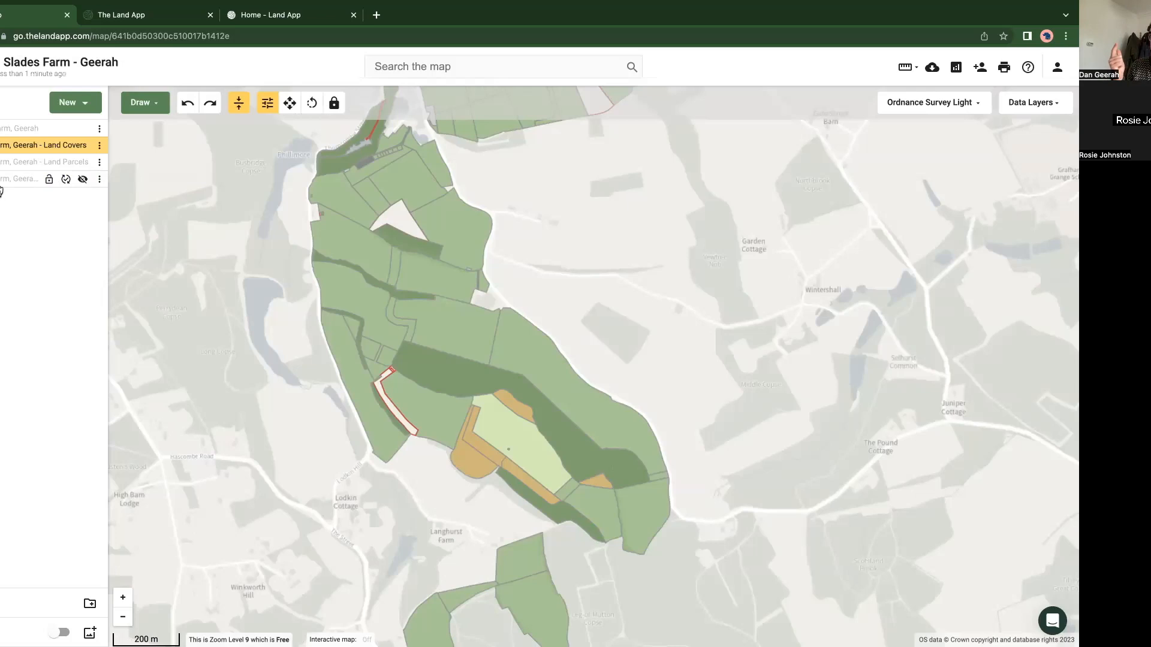
{"action": "left_click", "coordinate": [83, 181]}
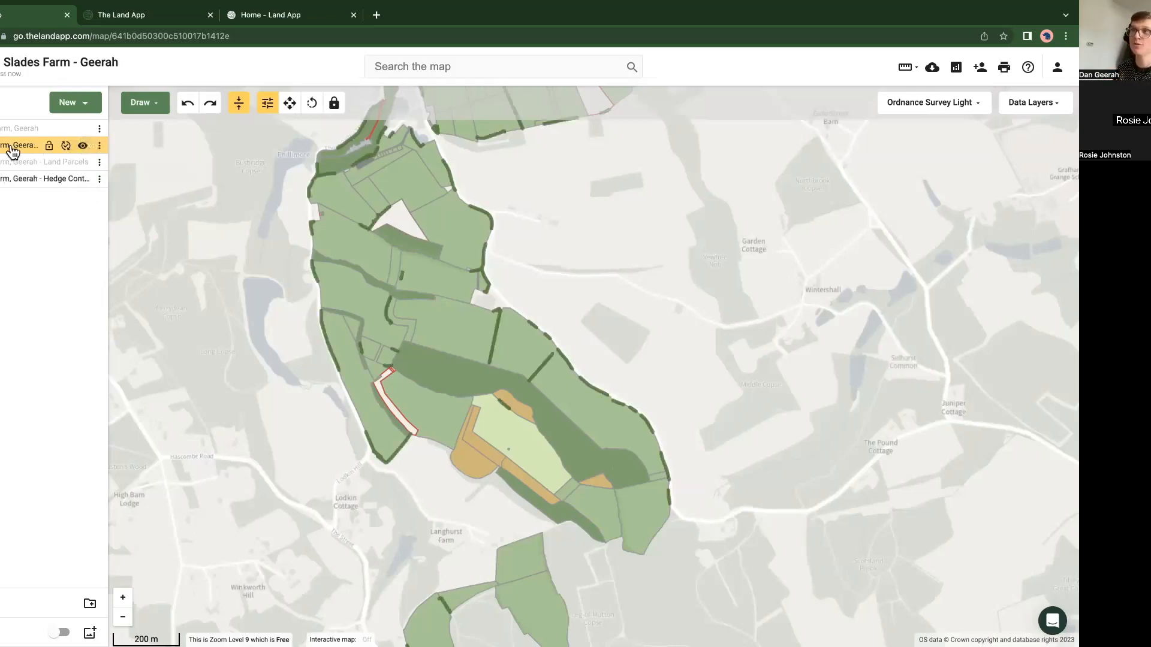
Step: Rename the Land Covers plan by replacing the "Land Covers" ending of its name with 2023
{"action": "left_click", "coordinate": [100, 147]}
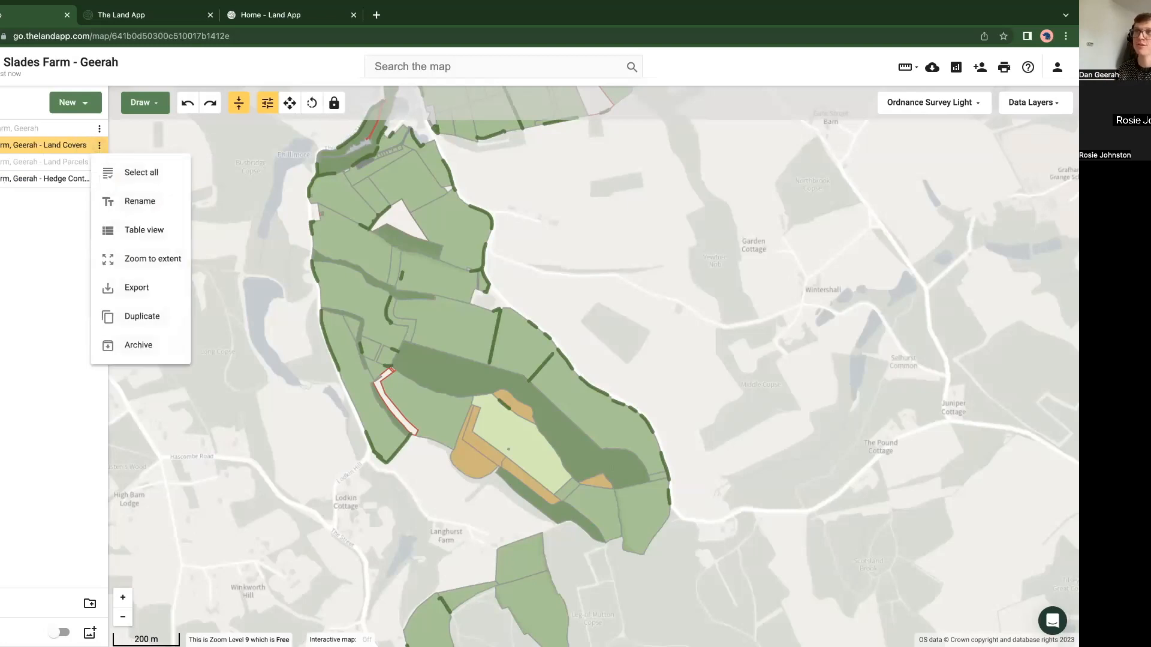
{"action": "left_click", "coordinate": [137, 203]}
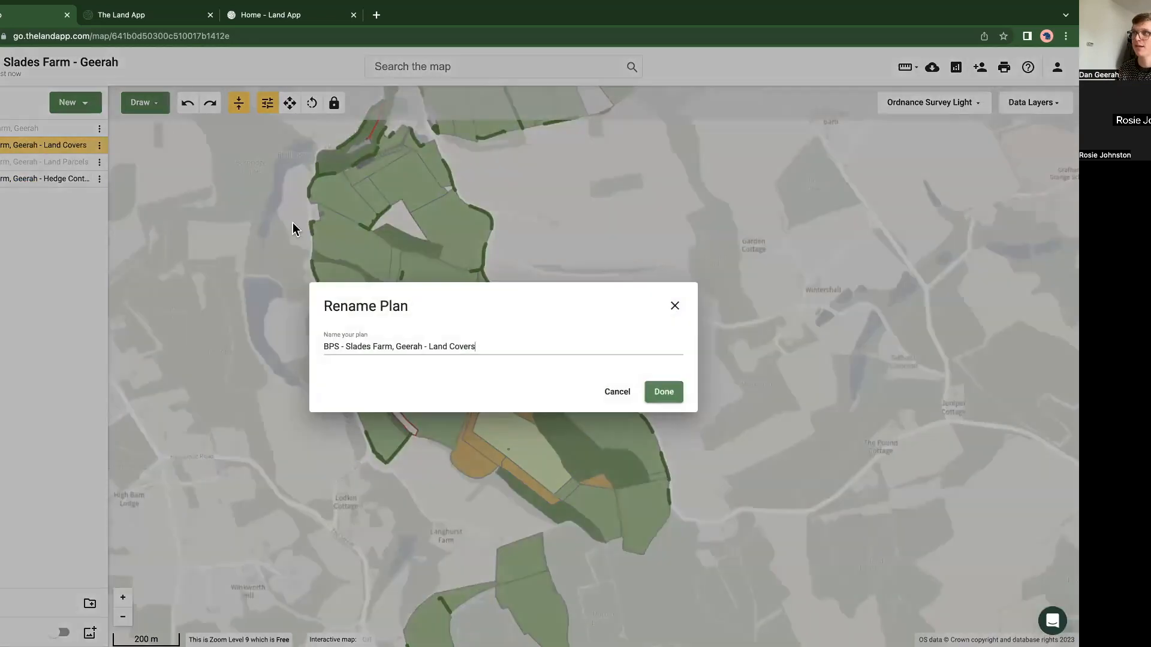
{"action": "left_click_drag", "start_coordinate": [483, 346], "coordinate": [424, 345]}
{"action": "key", "text": "BackSpace"}
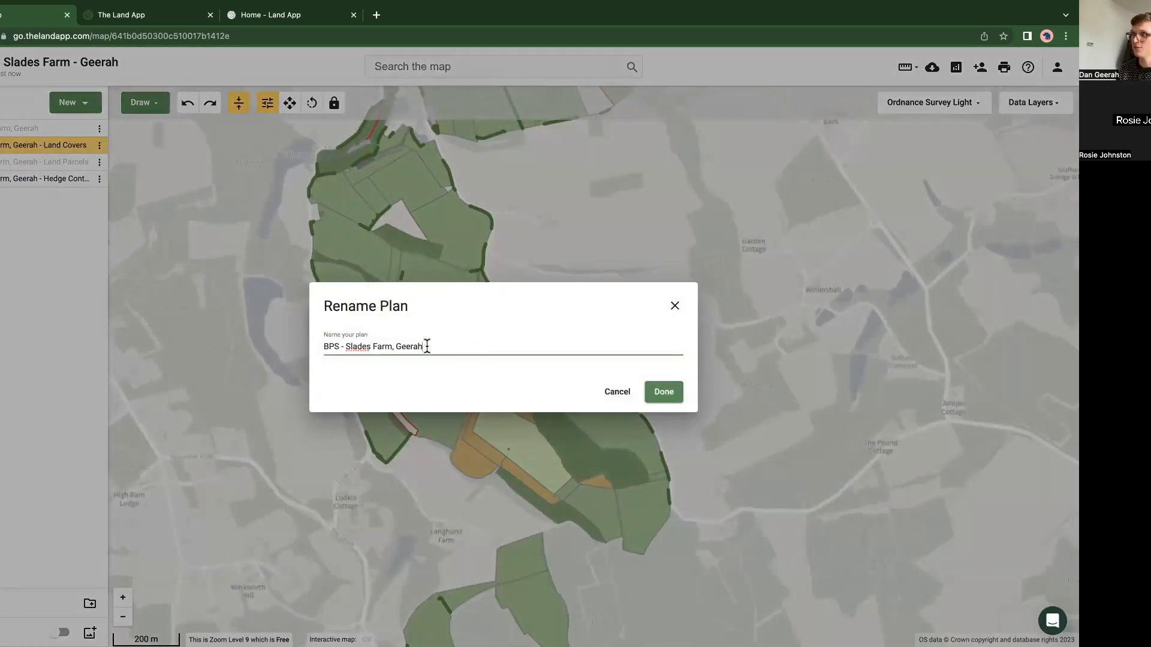
{"action": "left_click", "coordinate": [665, 393]}
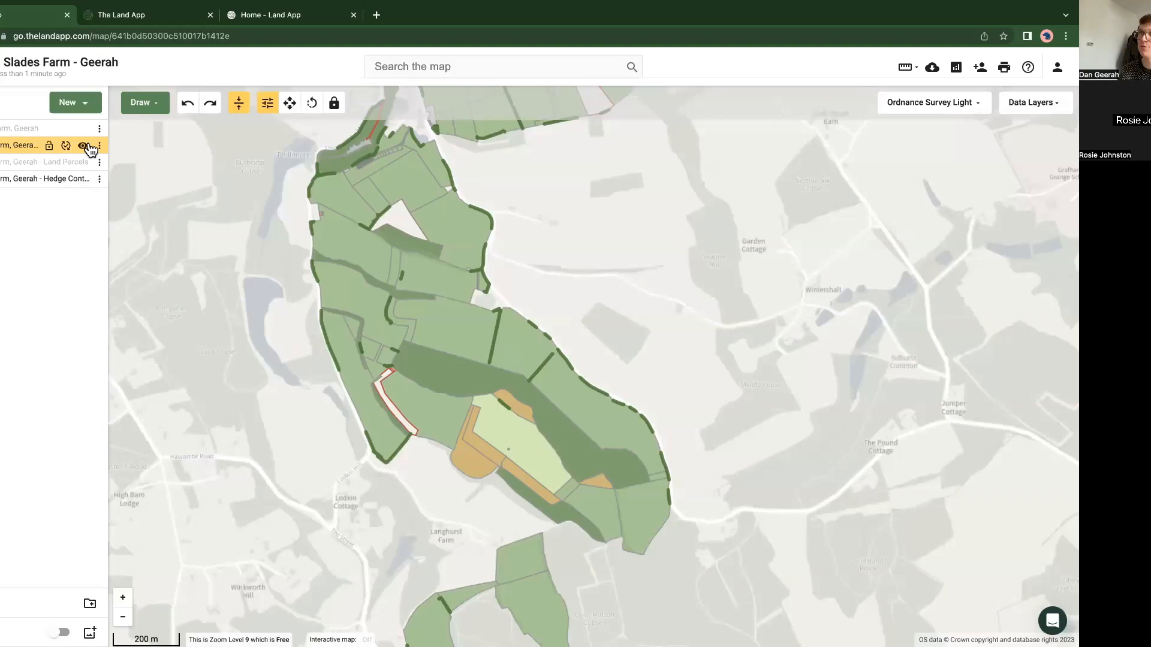
Step: Copy all features of the Hedge Control plan to the 2023 plan, and show the 2023 plan instead of Hedge Control
{"action": "left_click", "coordinate": [85, 146]}
{"action": "scroll", "coordinate": [461, 329], "scroll_direction": "up", "scroll_amount": 2}
{"action": "mouse_move", "coordinate": [12, 188]}
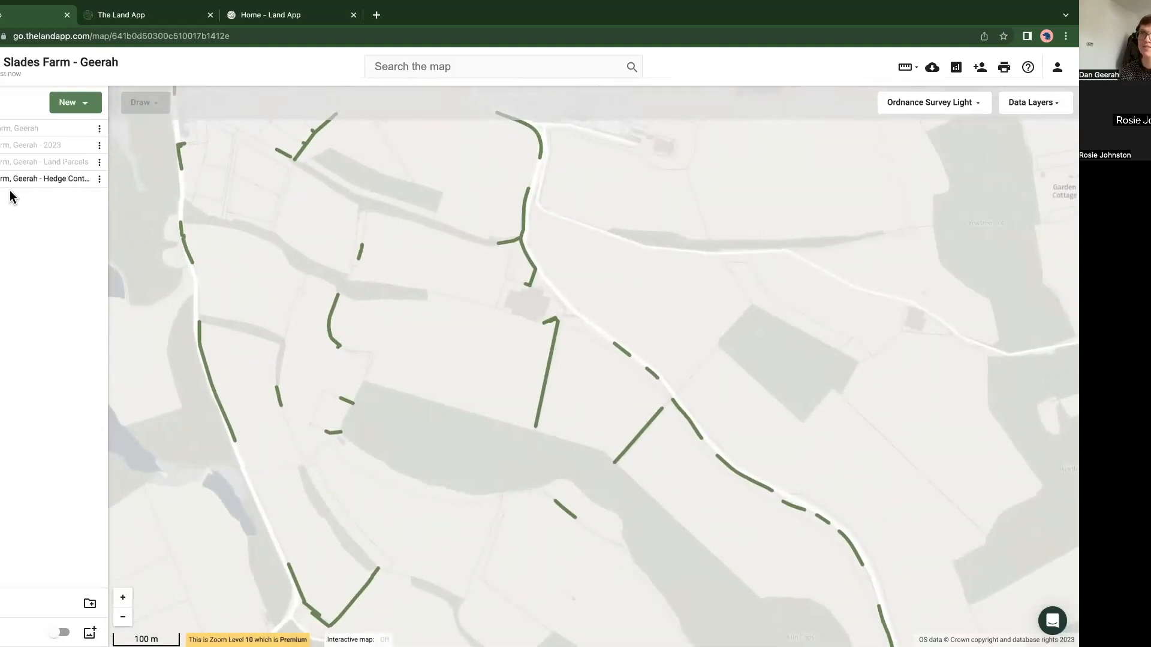
{"action": "left_click_drag", "start_coordinate": [310, 285], "coordinate": [340, 275]}
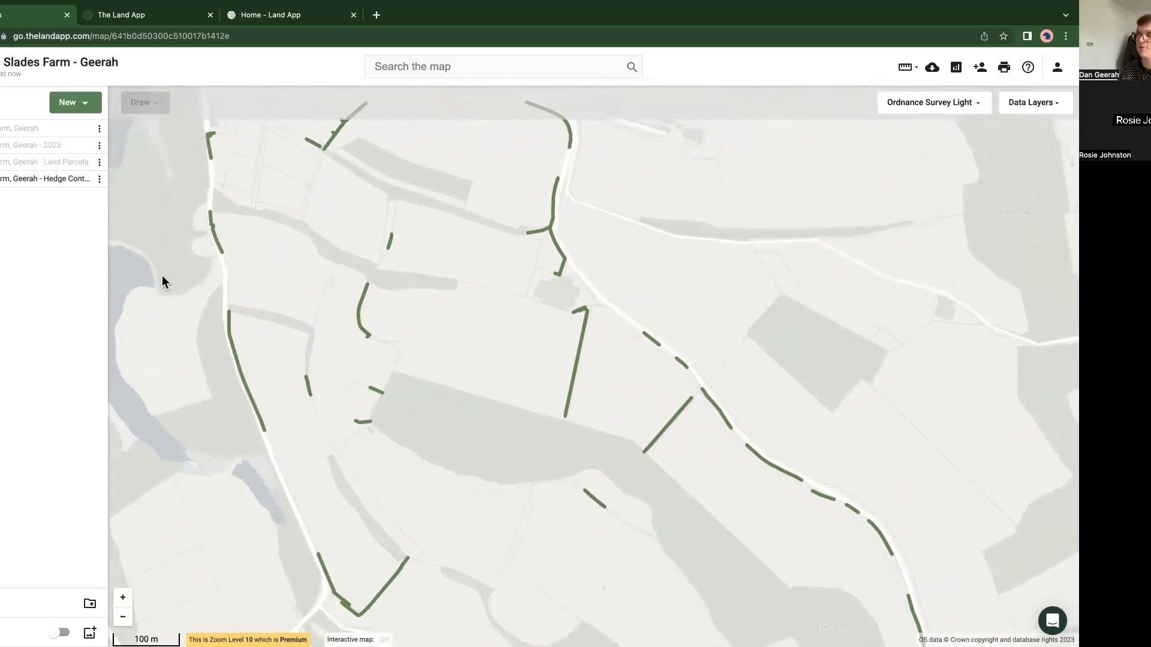
{"action": "left_click", "coordinate": [99, 180]}
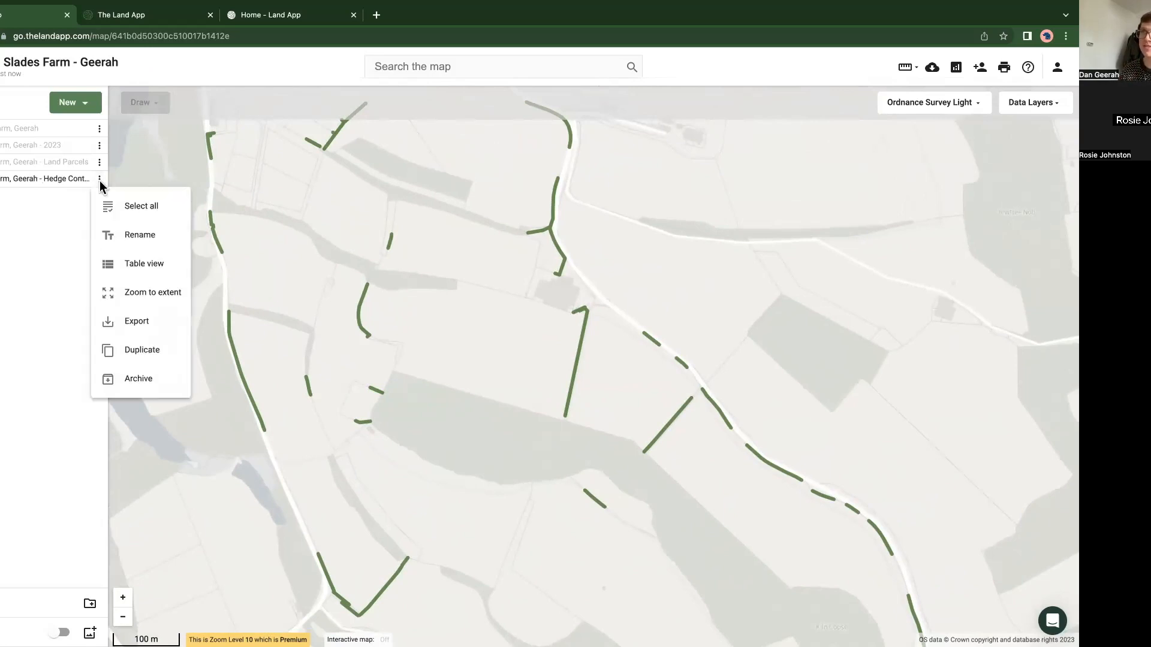
{"action": "left_click", "coordinate": [134, 206]}
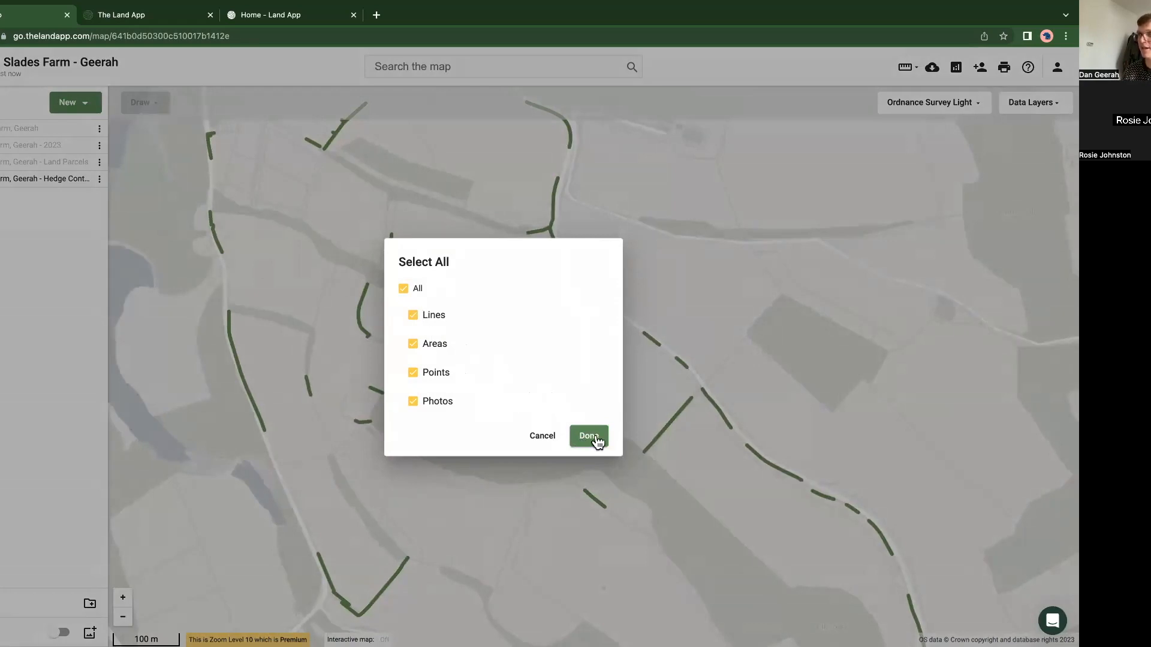
{"action": "left_click", "coordinate": [589, 437]}
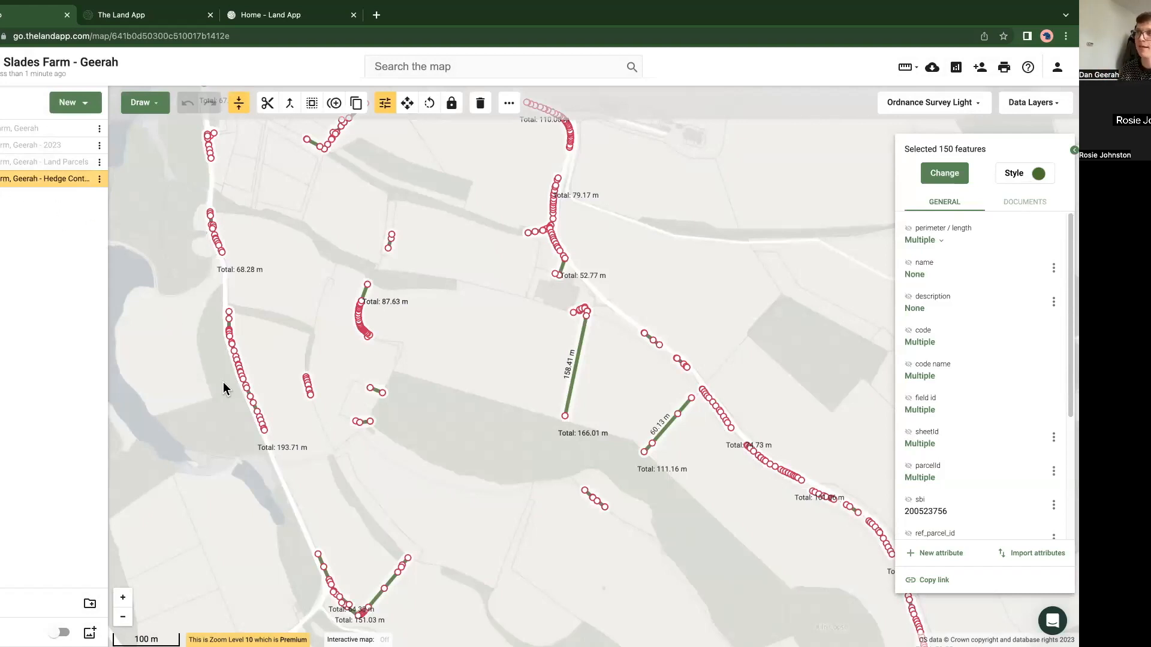
{"action": "right_click", "coordinate": [241, 378]}
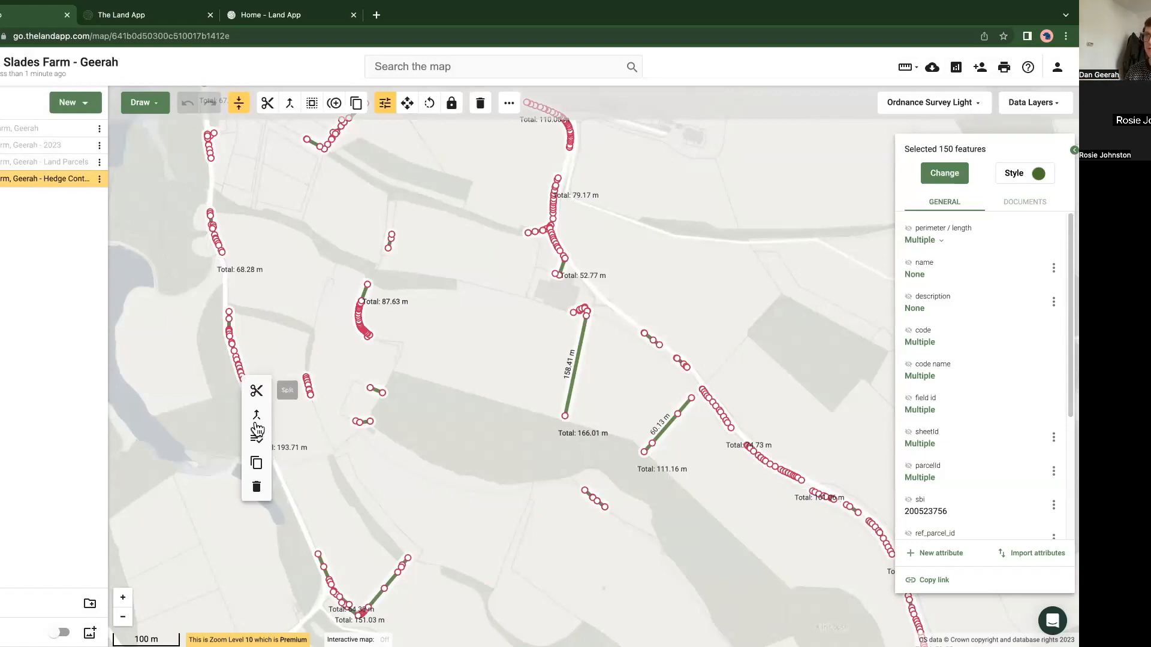
{"action": "left_click", "coordinate": [257, 464]}
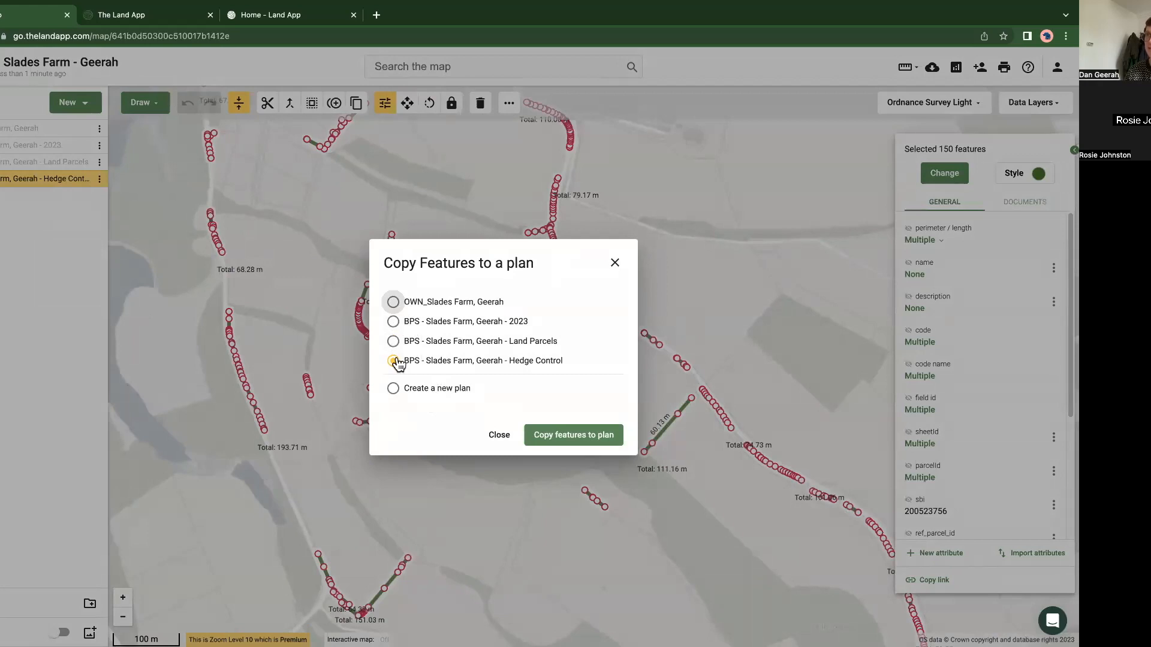
{"action": "left_click", "coordinate": [393, 323]}
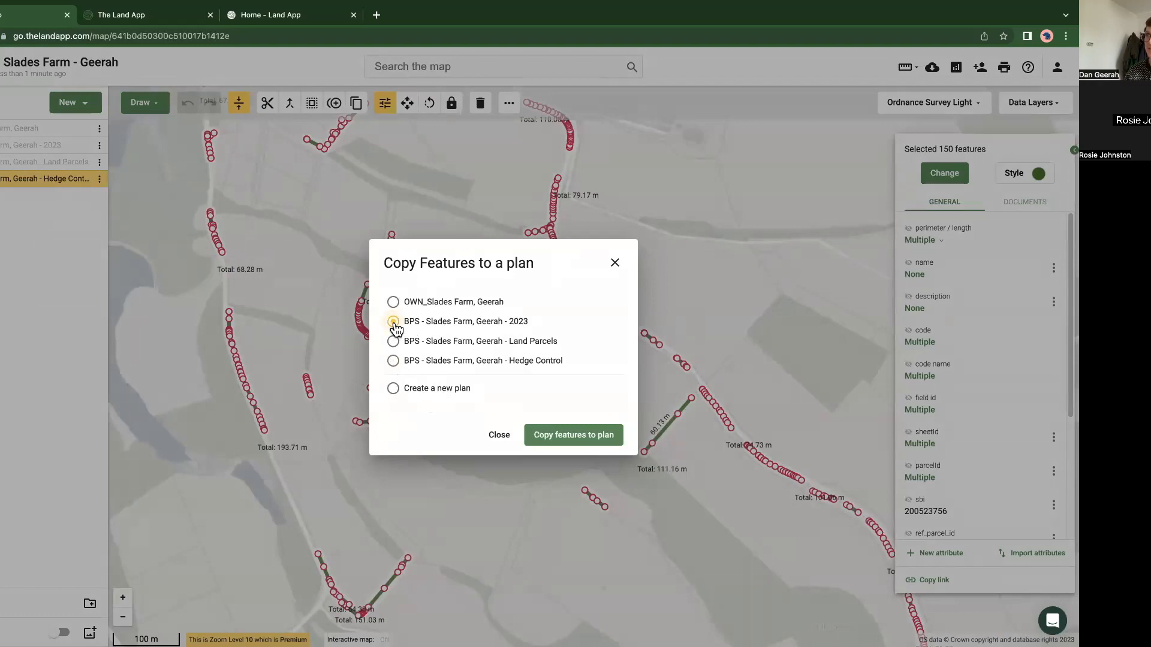
{"action": "left_click", "coordinate": [570, 436]}
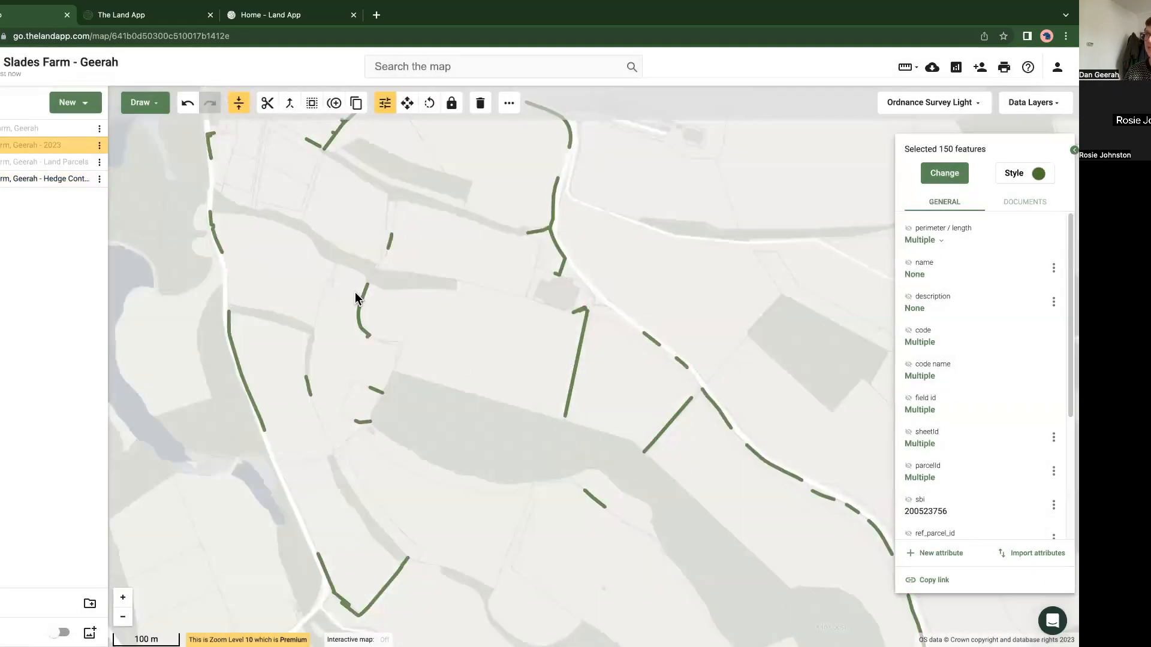
{"action": "left_click", "coordinate": [83, 178]}
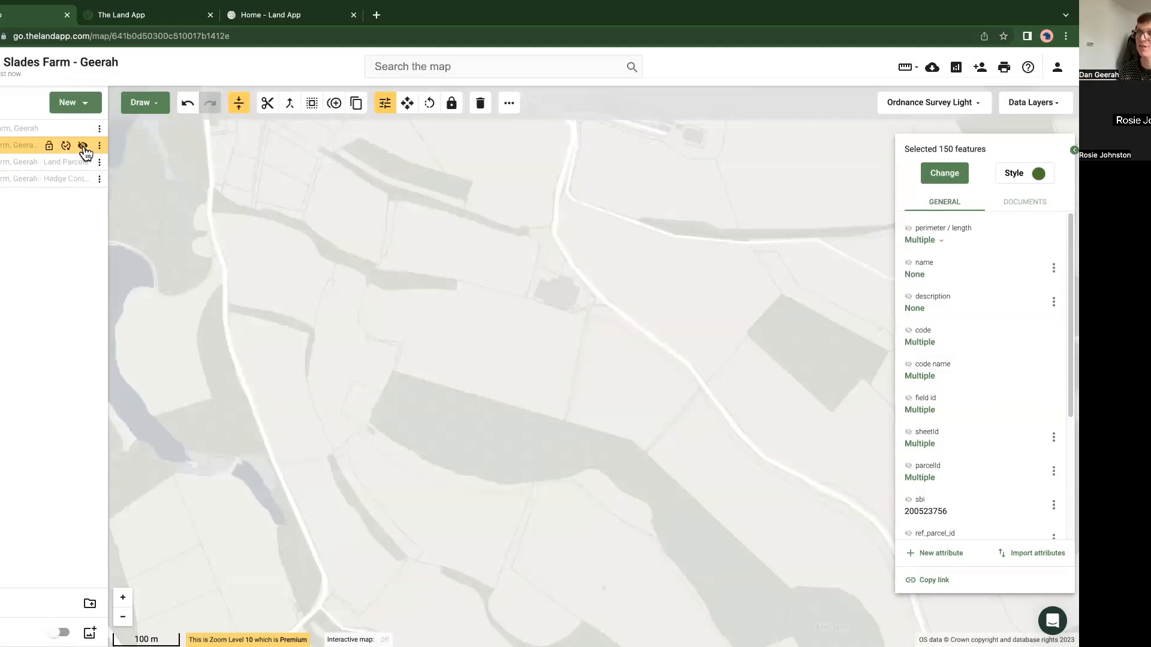
{"action": "left_click", "coordinate": [83, 146]}
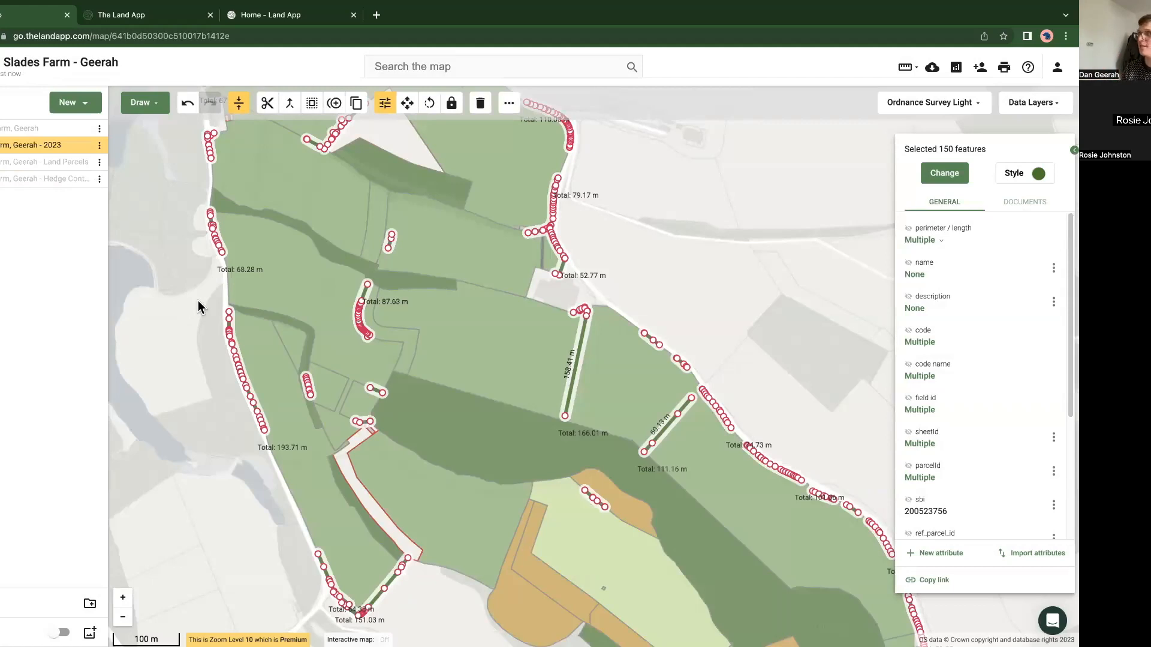
Step: Recolour the copied hedge features in the 2023 plan yellow, and undo the colour change
{"action": "left_click", "coordinate": [1032, 181]}
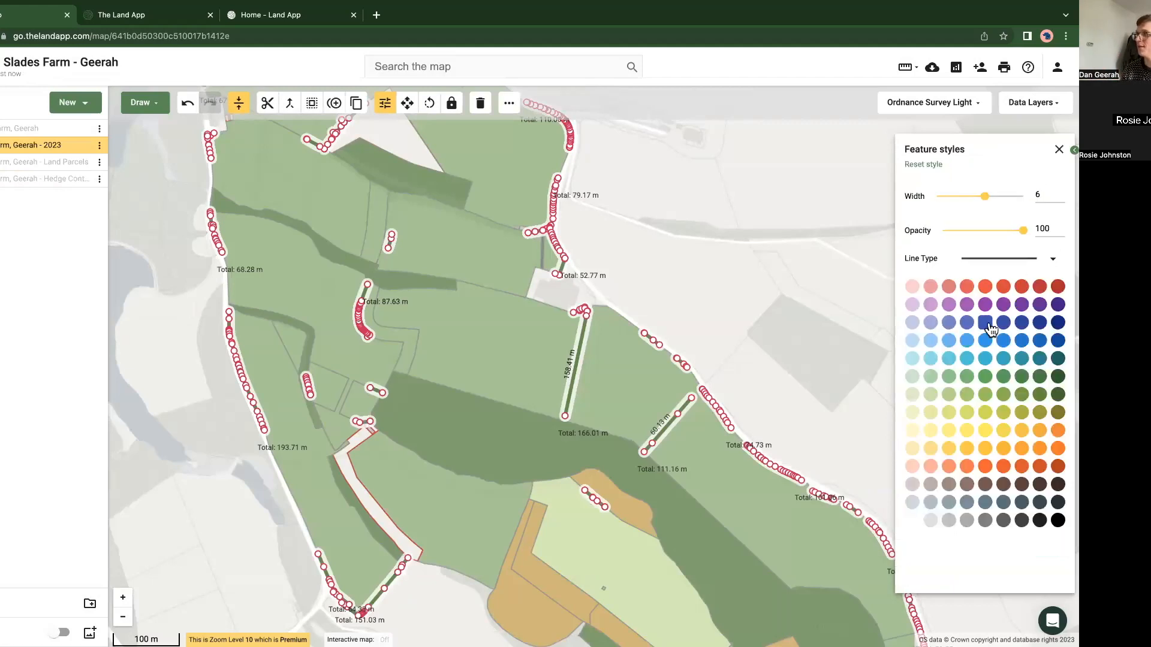
{"action": "left_click", "coordinate": [985, 432]}
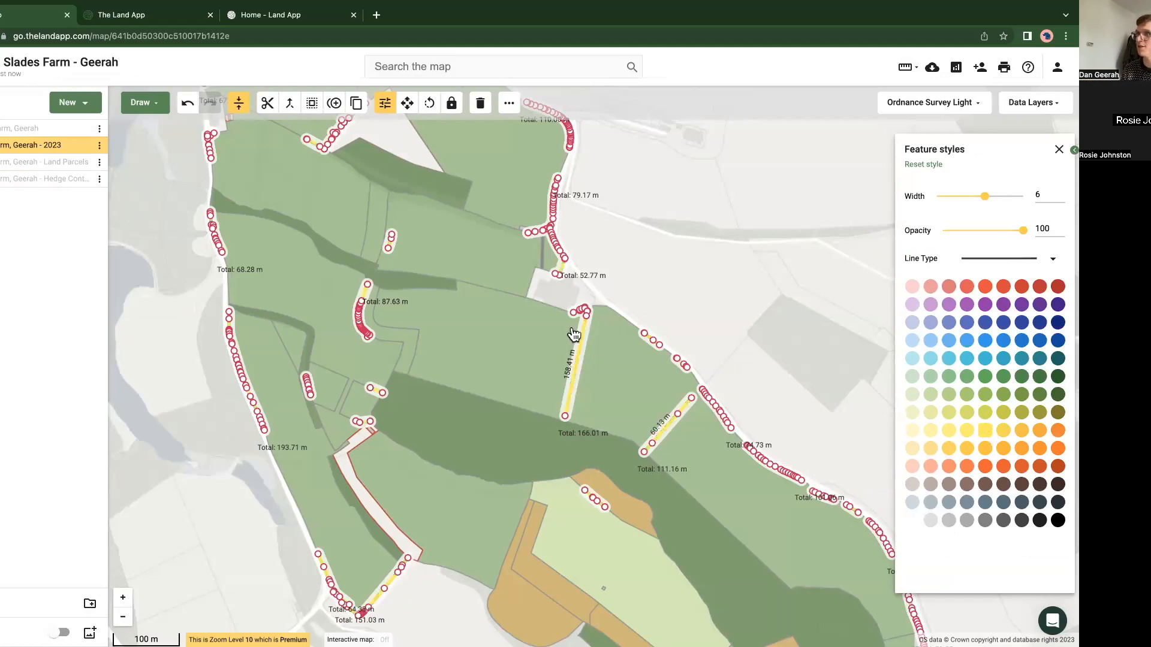
{"action": "left_click", "coordinate": [180, 327]}
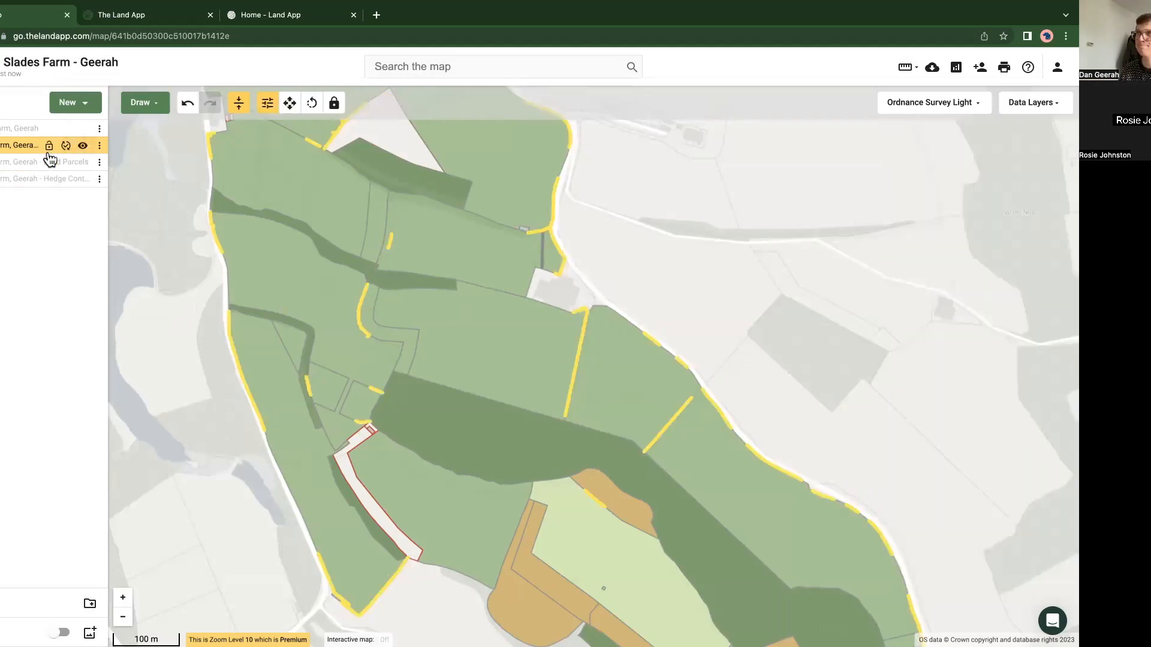
{"action": "left_click", "coordinate": [187, 103]}
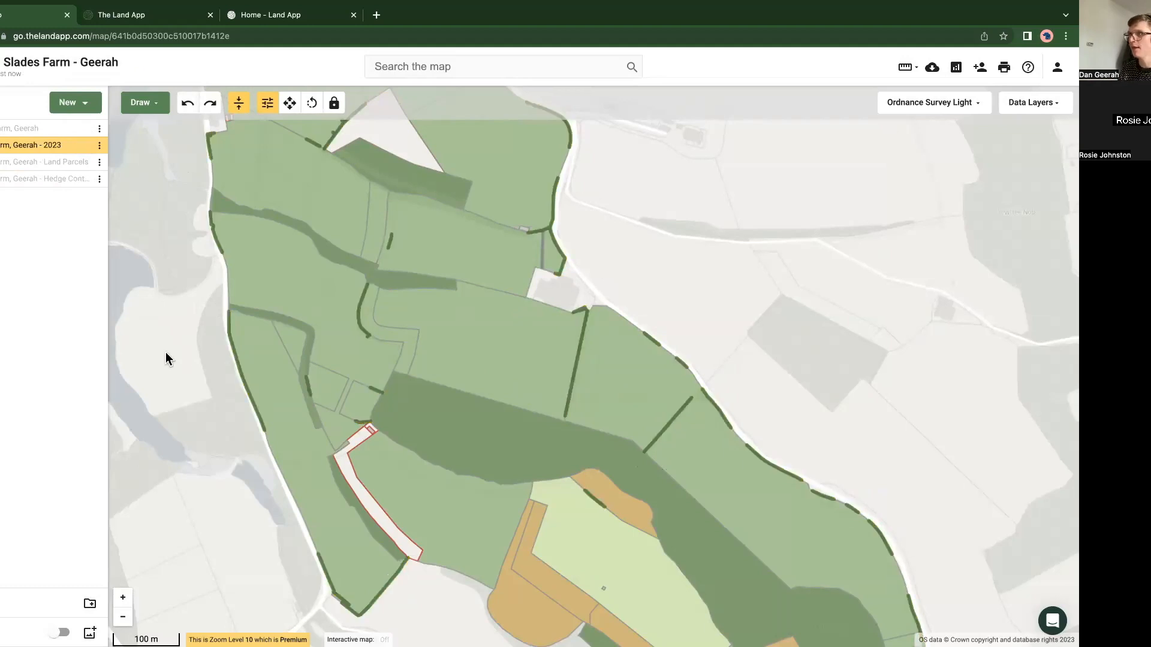
Step: Rename the Land Parcels plan by removing the BPS prefix from its name
{"action": "scroll", "coordinate": [217, 336], "scroll_direction": "down", "scroll_amount": 5}
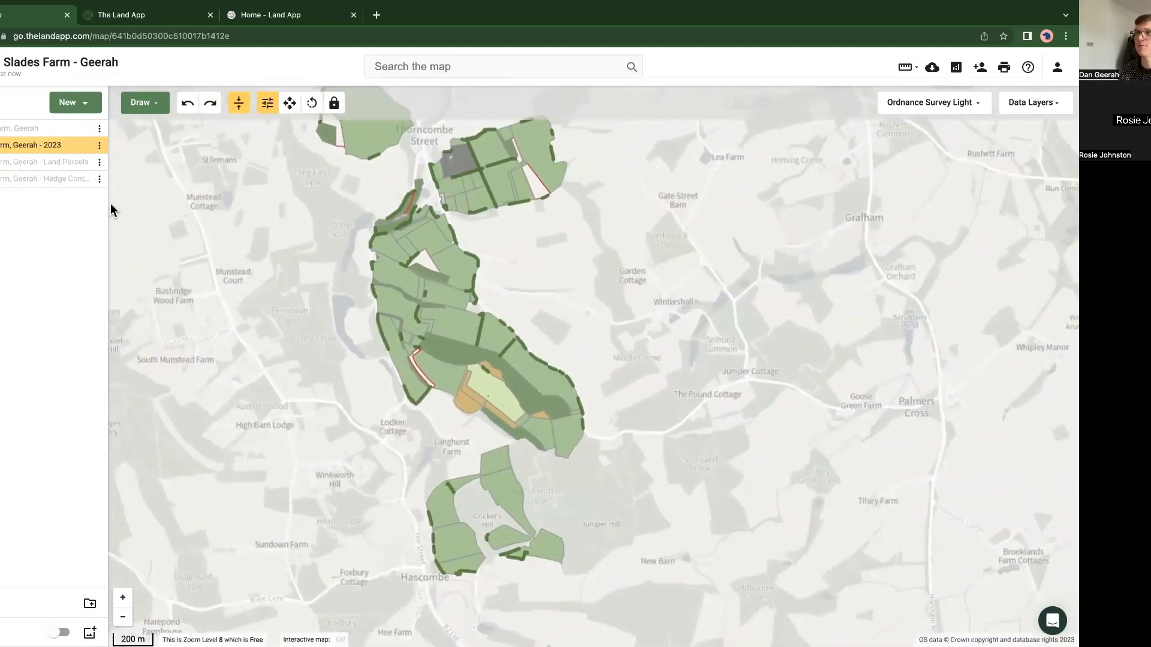
{"action": "left_click", "coordinate": [100, 162]}
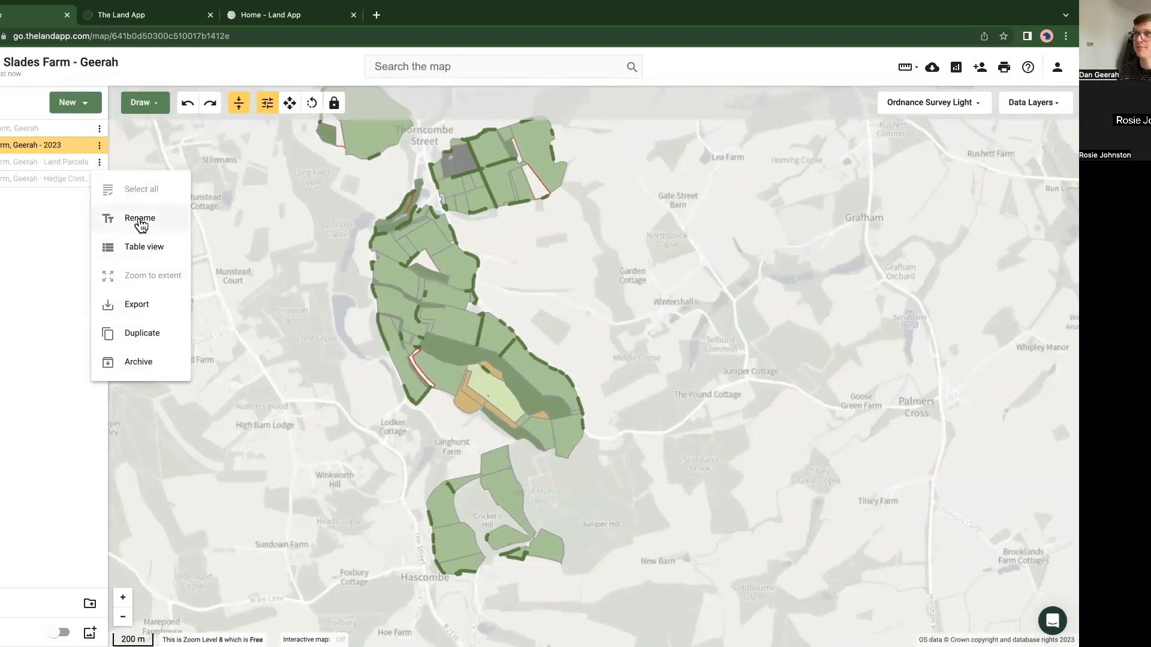
{"action": "left_click", "coordinate": [140, 224]}
{"action": "left_click_drag", "start_coordinate": [427, 347], "coordinate": [301, 344]}
{"action": "key", "text": "BackSpace"}
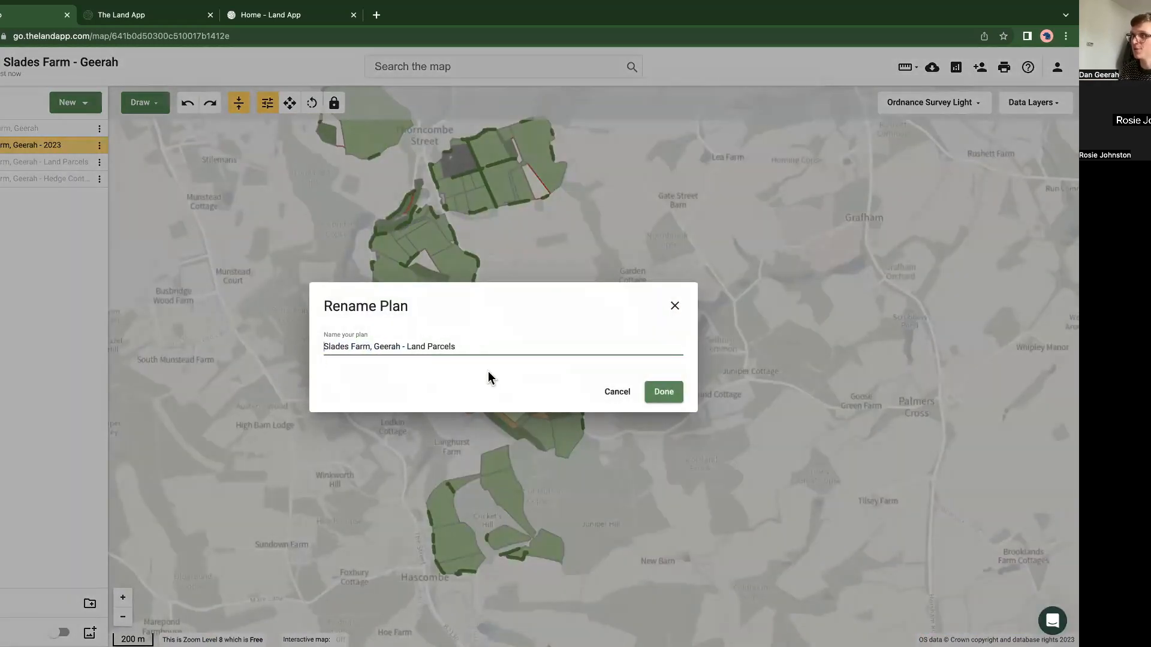
{"action": "left_click", "coordinate": [668, 397]}
Step: Show only the Land Parcels plan and inspect the field identifiers of the two neighbouring parcels north of the central woodland
{"action": "left_click", "coordinate": [78, 163]}
{"action": "left_click", "coordinate": [469, 348]}
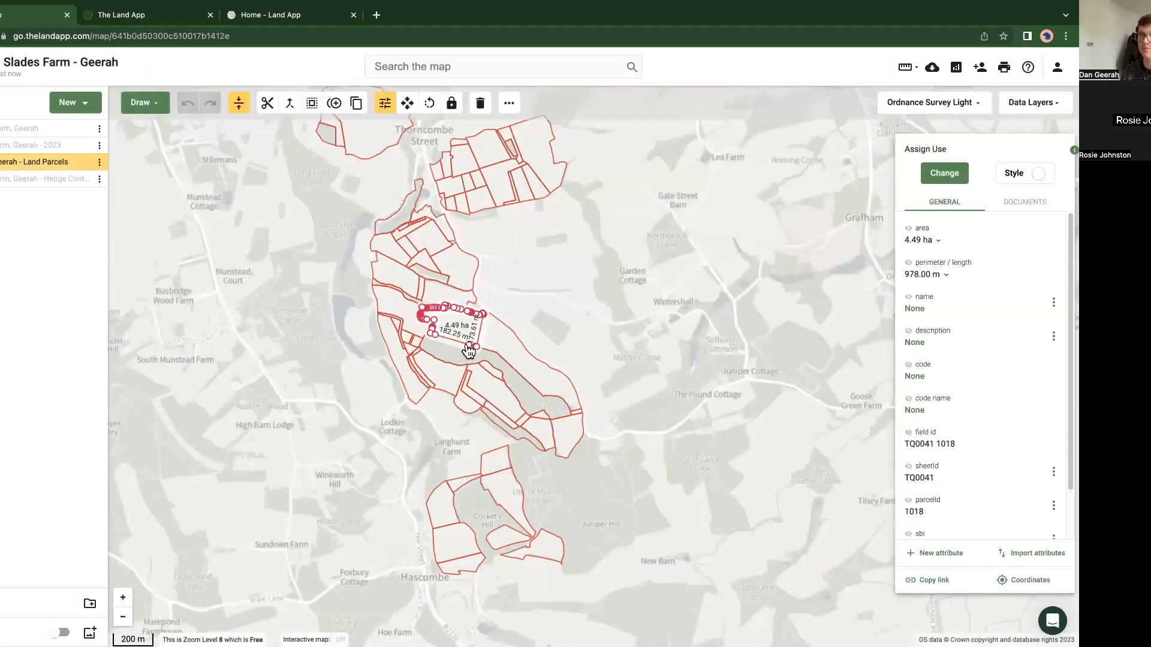
{"action": "scroll", "coordinate": [469, 350], "scroll_direction": "up", "scroll_amount": 2}
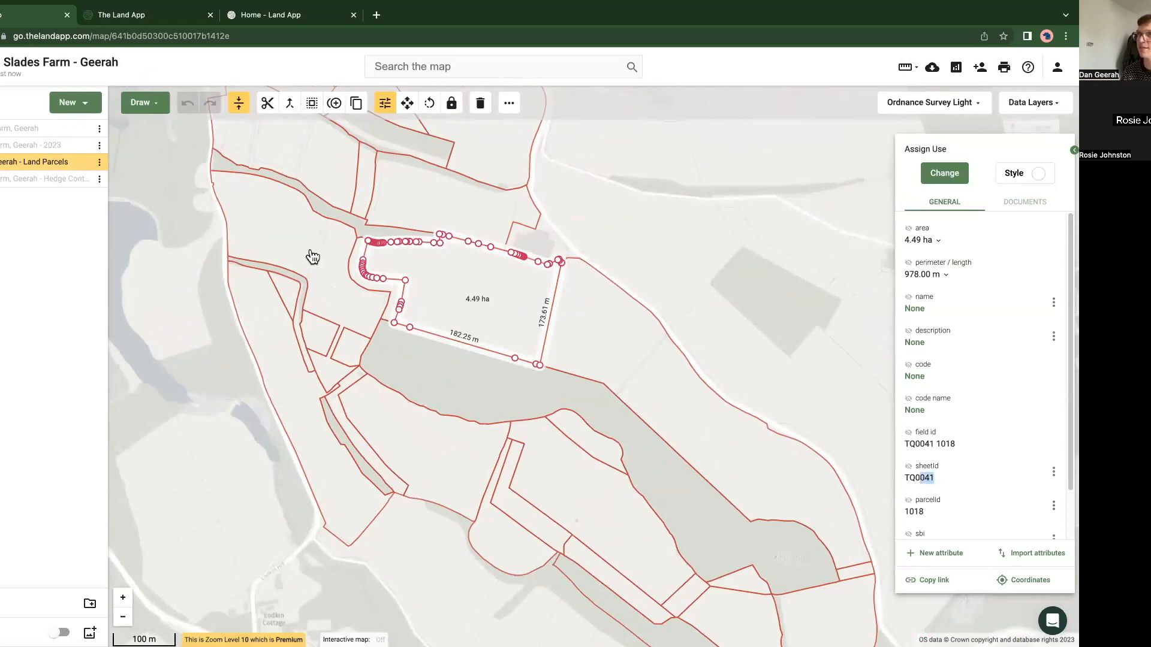
{"action": "left_click", "coordinate": [610, 359]}
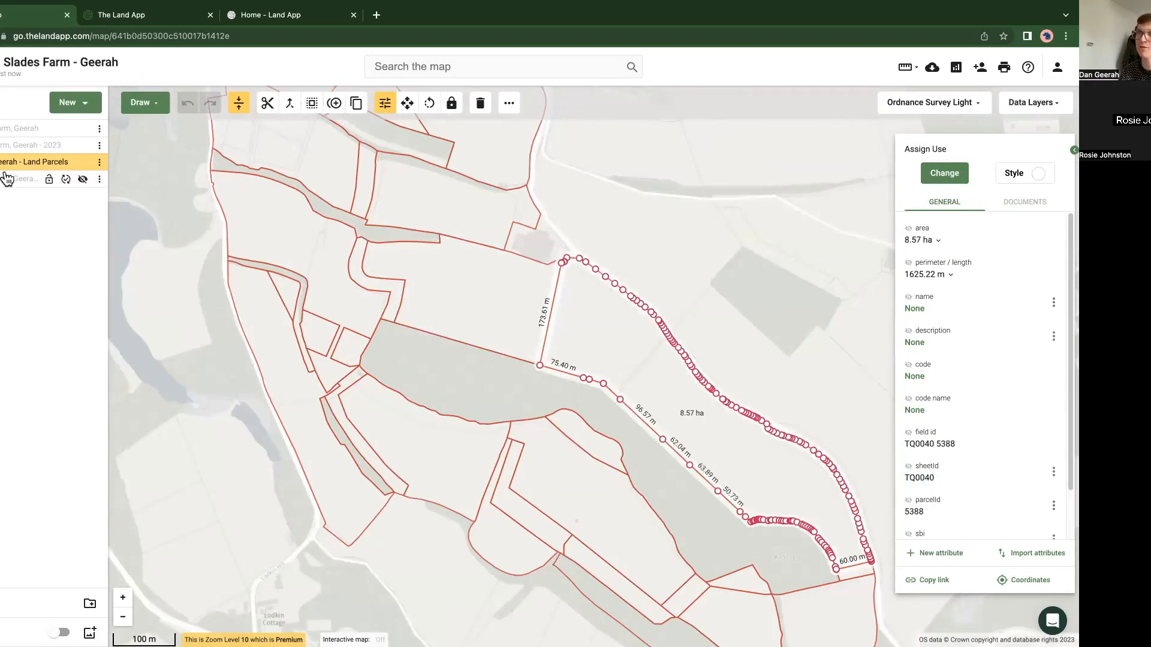
Step: Move the Land Parcels plan above the 2023 plan, and archive the Hedge Control plan
{"action": "left_click_drag", "start_coordinate": [65, 162], "coordinate": [75, 148]}
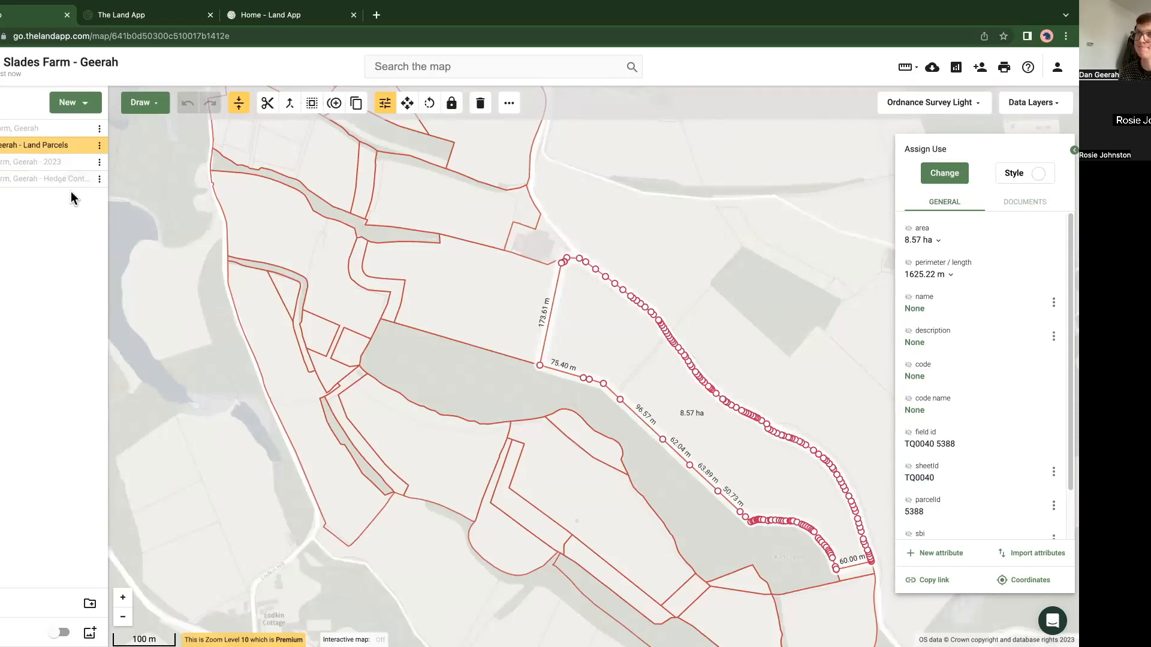
{"action": "left_click", "coordinate": [100, 180]}
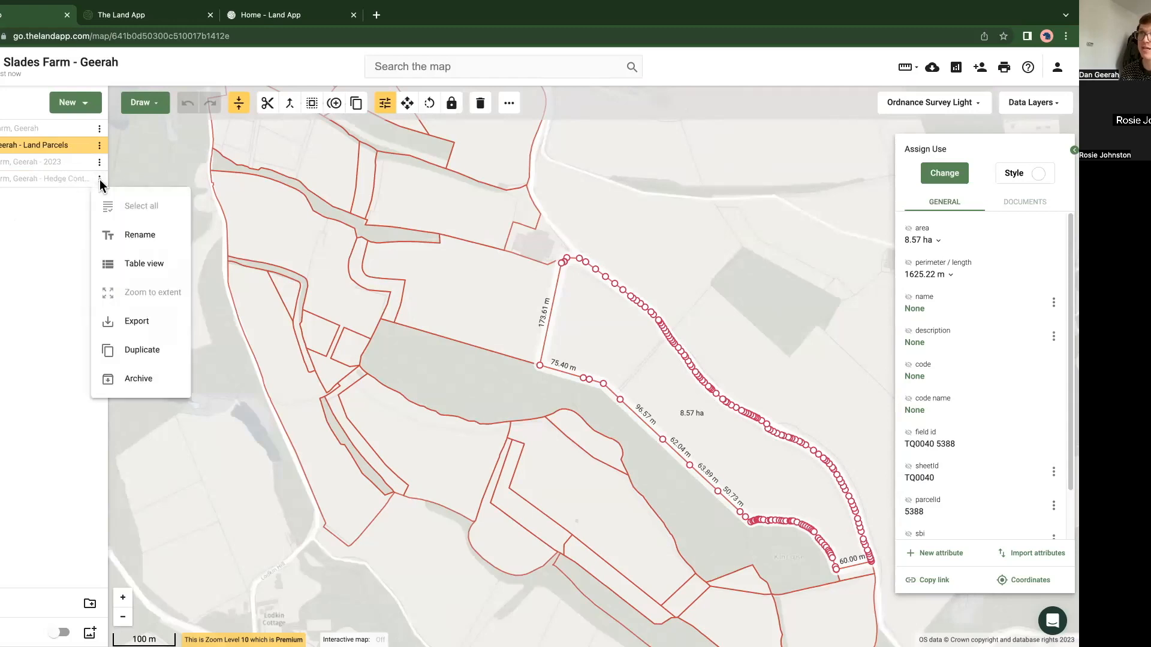
{"action": "left_click", "coordinate": [155, 382]}
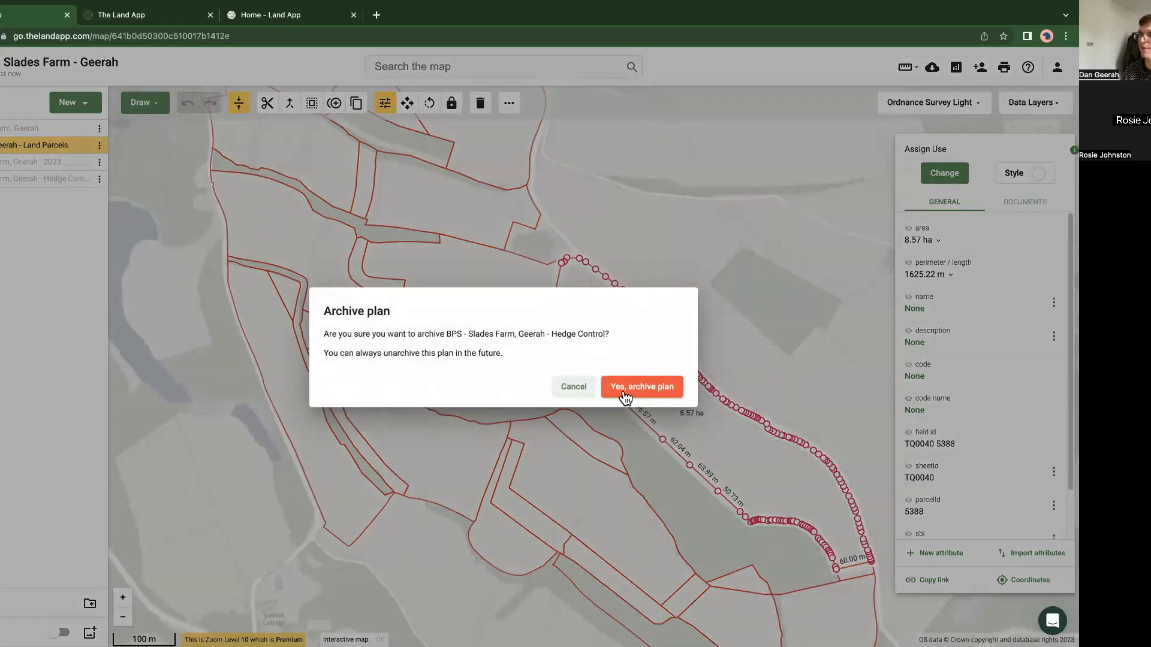
{"action": "left_click", "coordinate": [623, 391]}
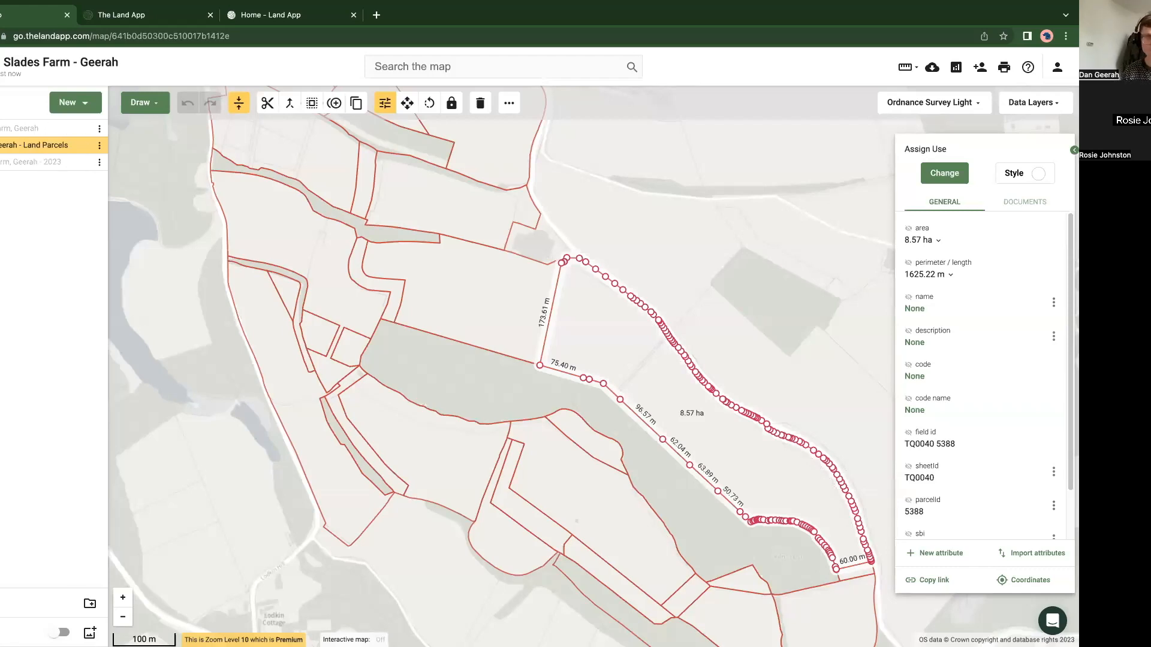
{"action": "left_click", "coordinate": [167, 371]}
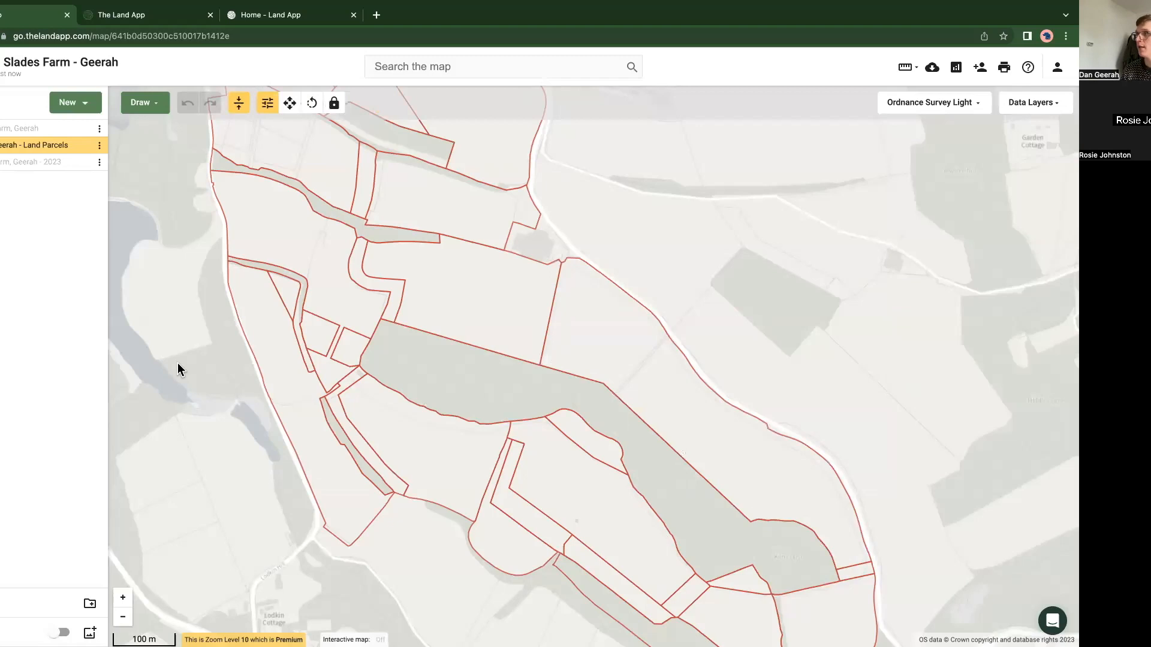
Step: Show the 2023 plan on the map in place of the Land Parcels plan
{"action": "scroll", "coordinate": [179, 365], "scroll_direction": "down", "scroll_amount": 3}
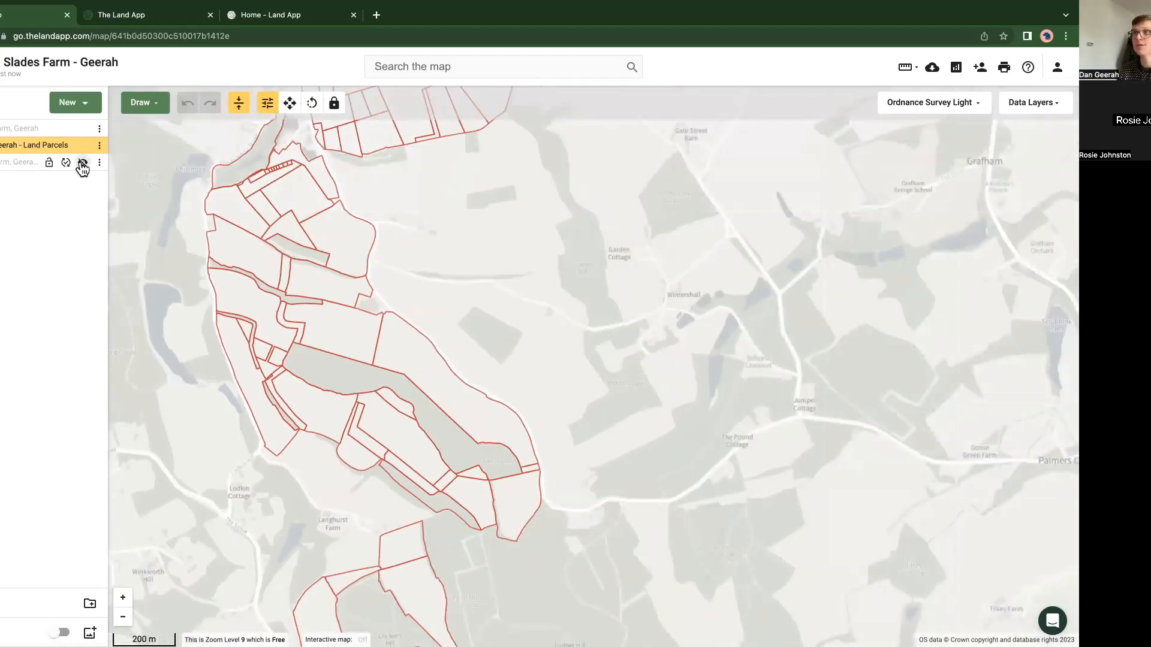
{"action": "left_click", "coordinate": [82, 164]}
{"action": "left_click_drag", "start_coordinate": [161, 329], "coordinate": [329, 347]}
{"action": "scroll", "coordinate": [287, 340], "scroll_direction": "down", "scroll_amount": 1}
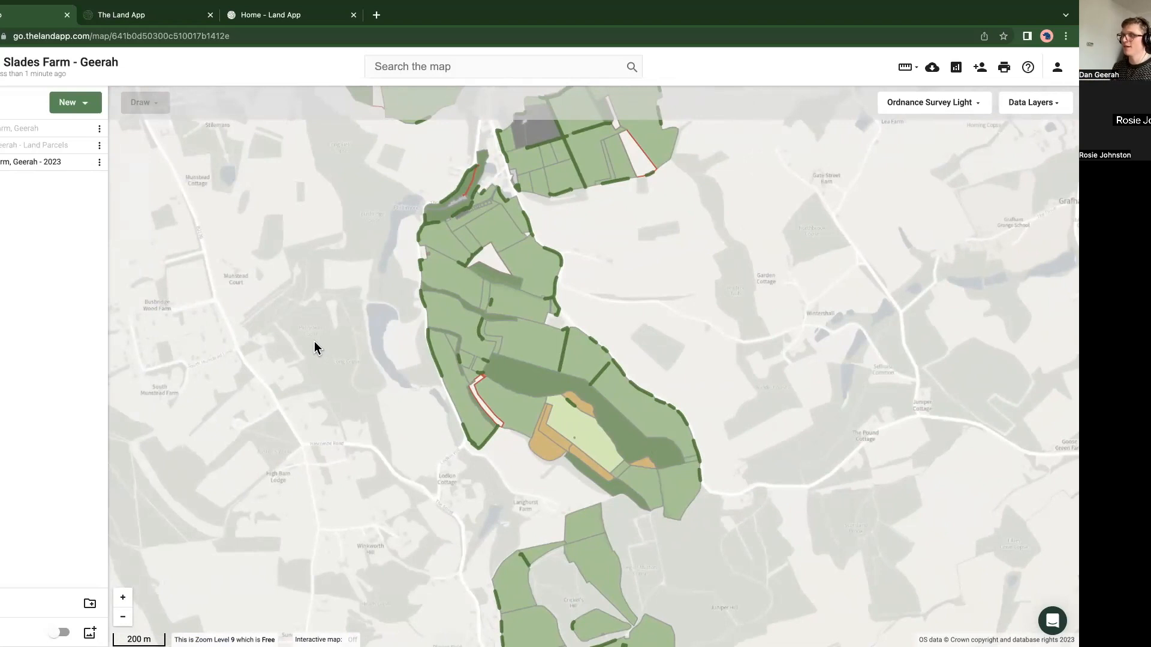
{"action": "left_click_drag", "start_coordinate": [306, 318], "coordinate": [356, 325]}
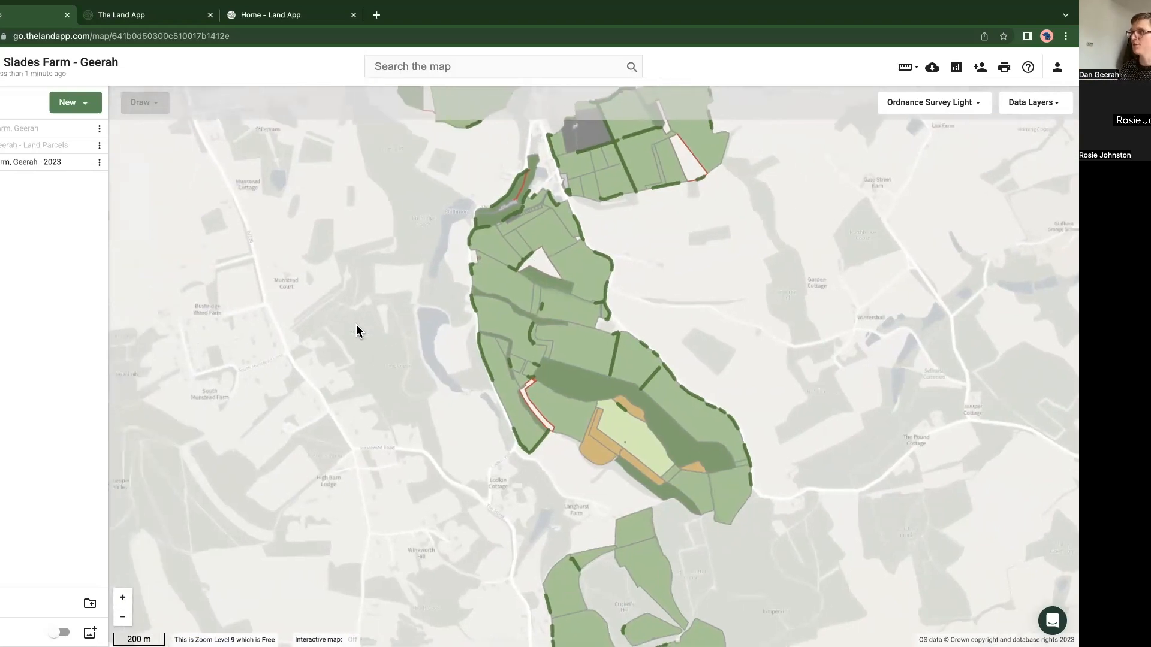
{"action": "scroll", "coordinate": [356, 325], "scroll_direction": "down", "scroll_amount": 1}
{"action": "left_click_drag", "start_coordinate": [426, 450], "coordinate": [381, 406]}
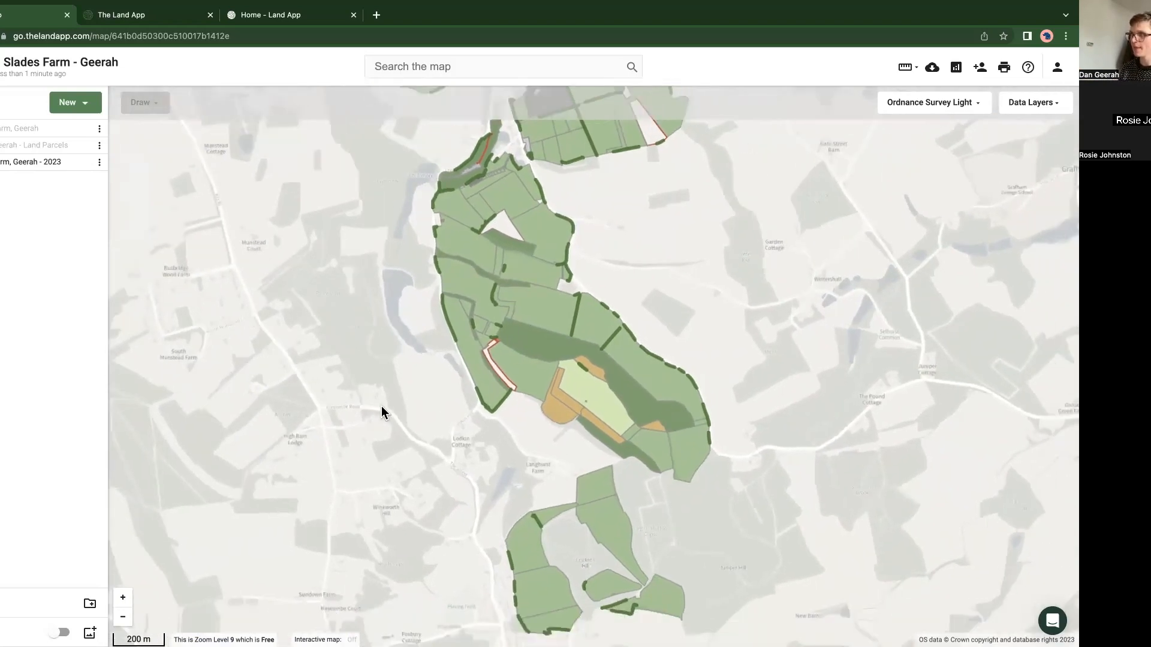
{"action": "left_click_drag", "start_coordinate": [350, 352], "coordinate": [342, 390]}
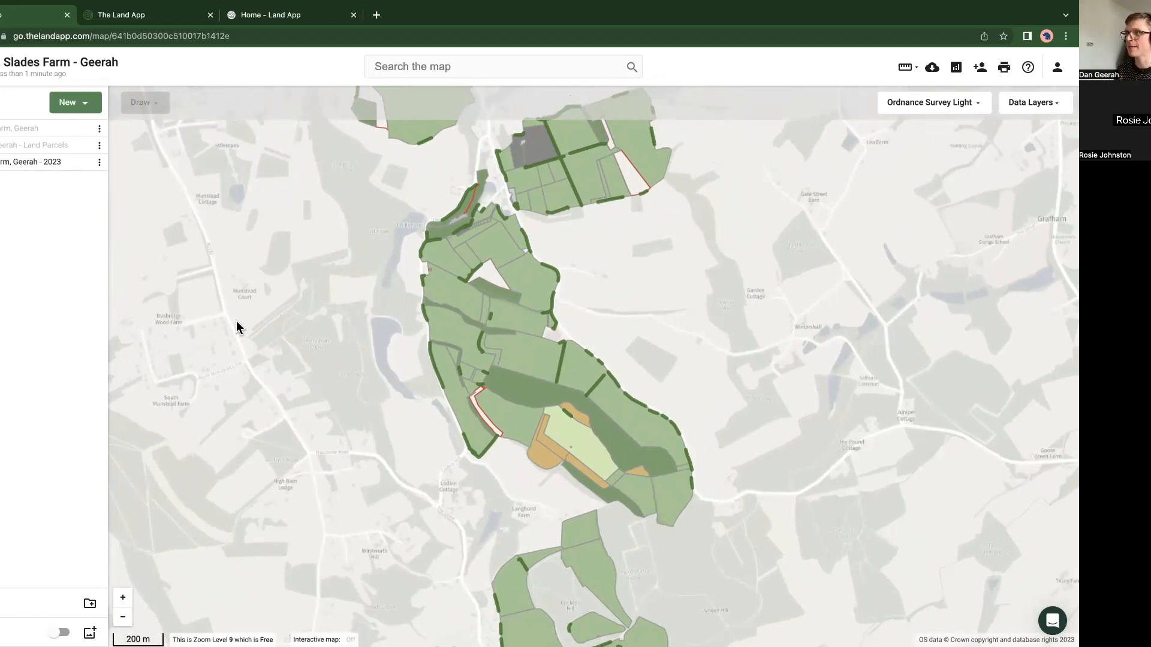
{"action": "scroll", "coordinate": [240, 315], "scroll_direction": "down", "scroll_amount": 2}
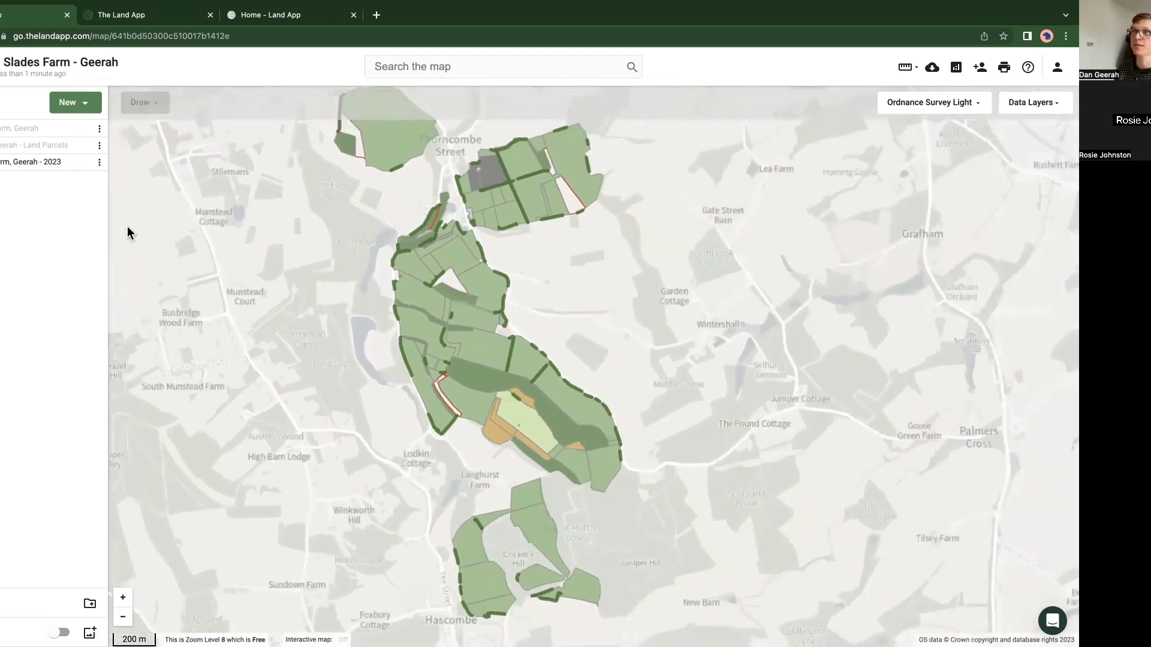
{"action": "left_click", "coordinate": [99, 165]}
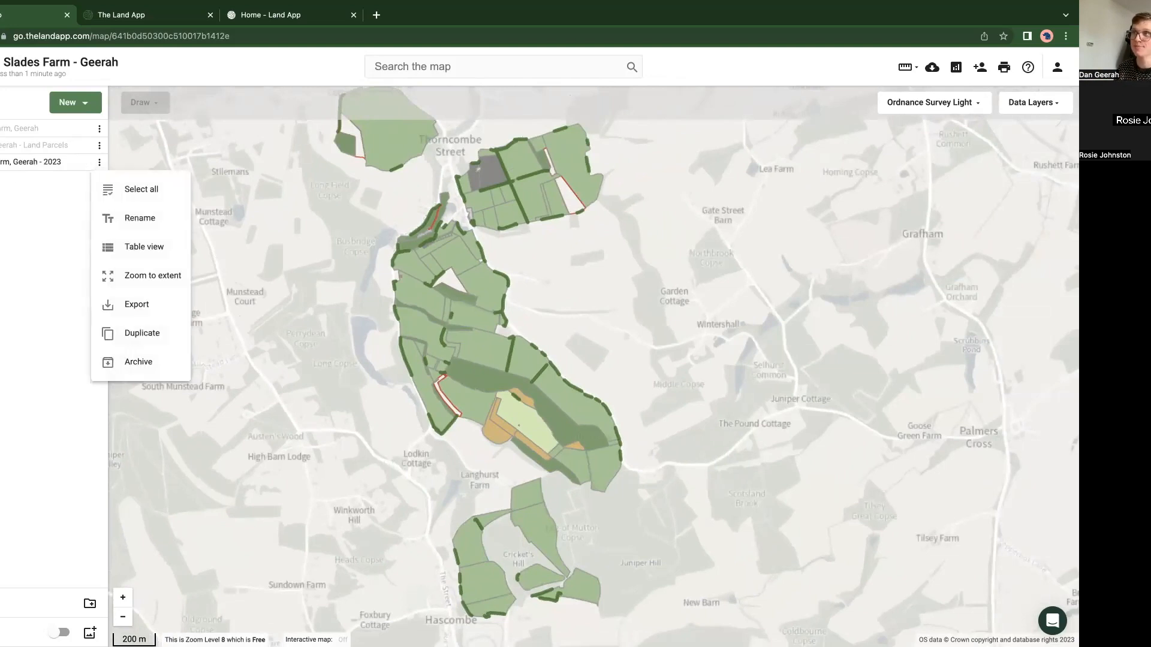
{"action": "left_click", "coordinate": [21, 207]}
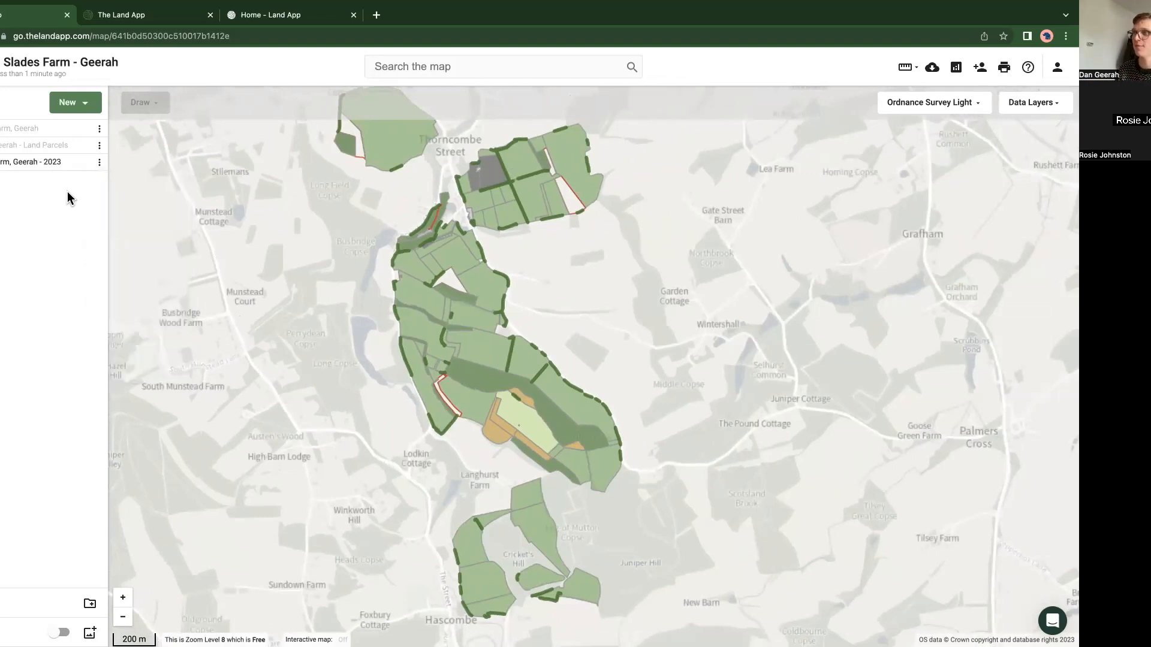
Step: Set up a new plan from the Countryside Stewardship template, copying its data from the existing BPS 2023 plan
{"action": "left_click", "coordinate": [76, 106]}
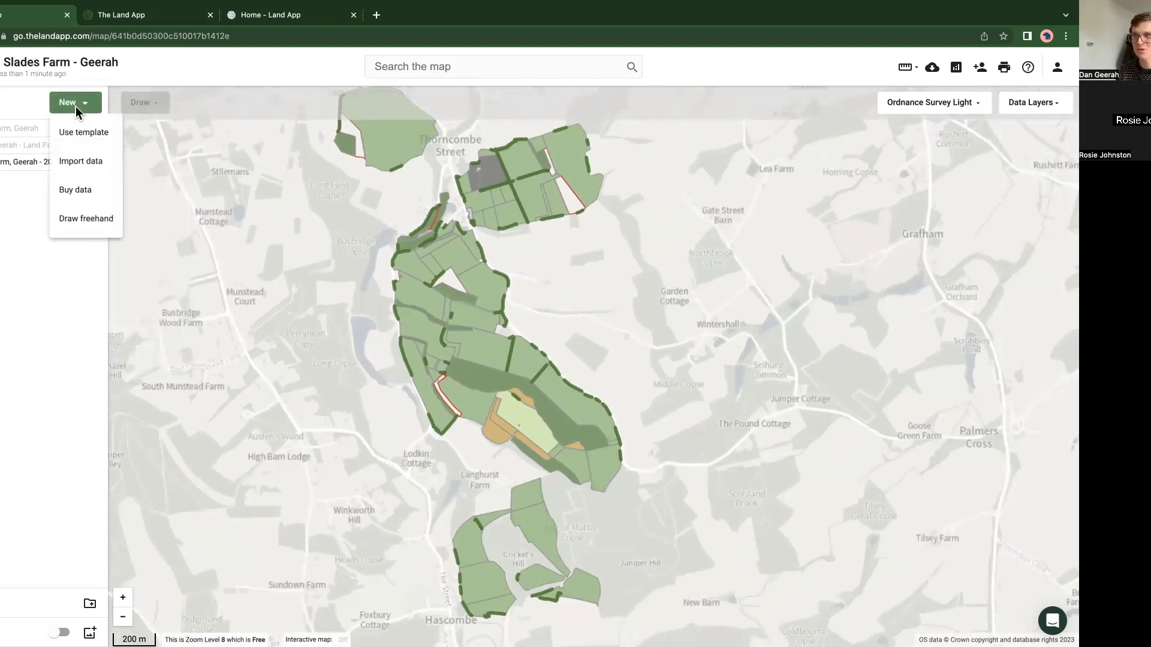
{"action": "left_click", "coordinate": [79, 138]}
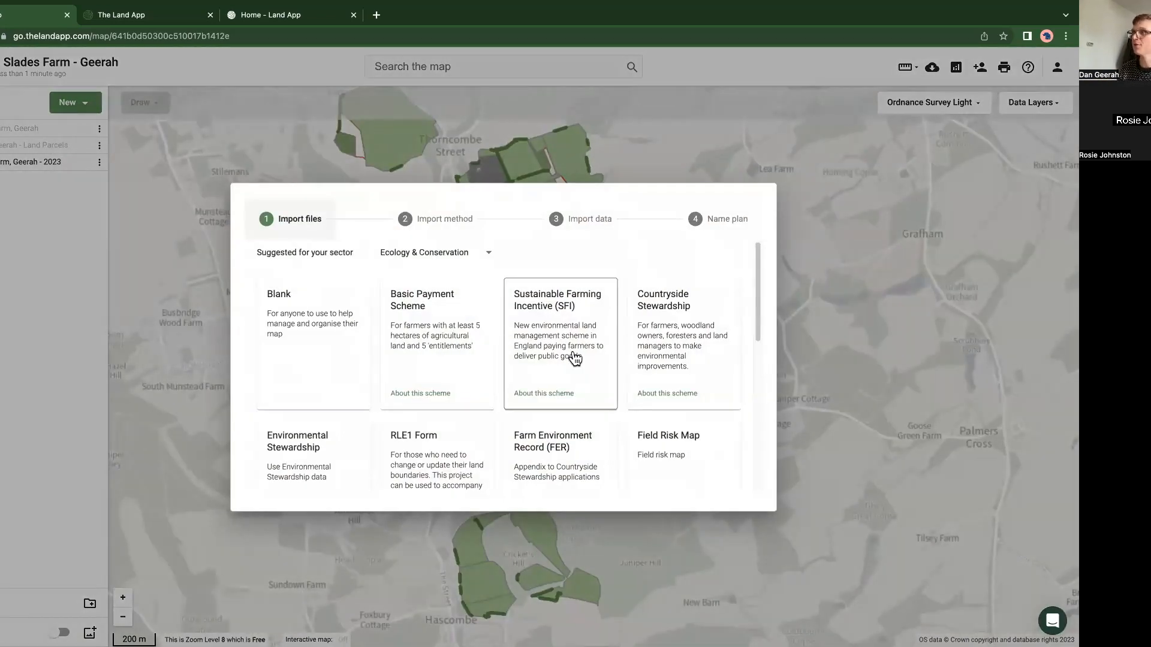
{"action": "left_click", "coordinate": [728, 400]}
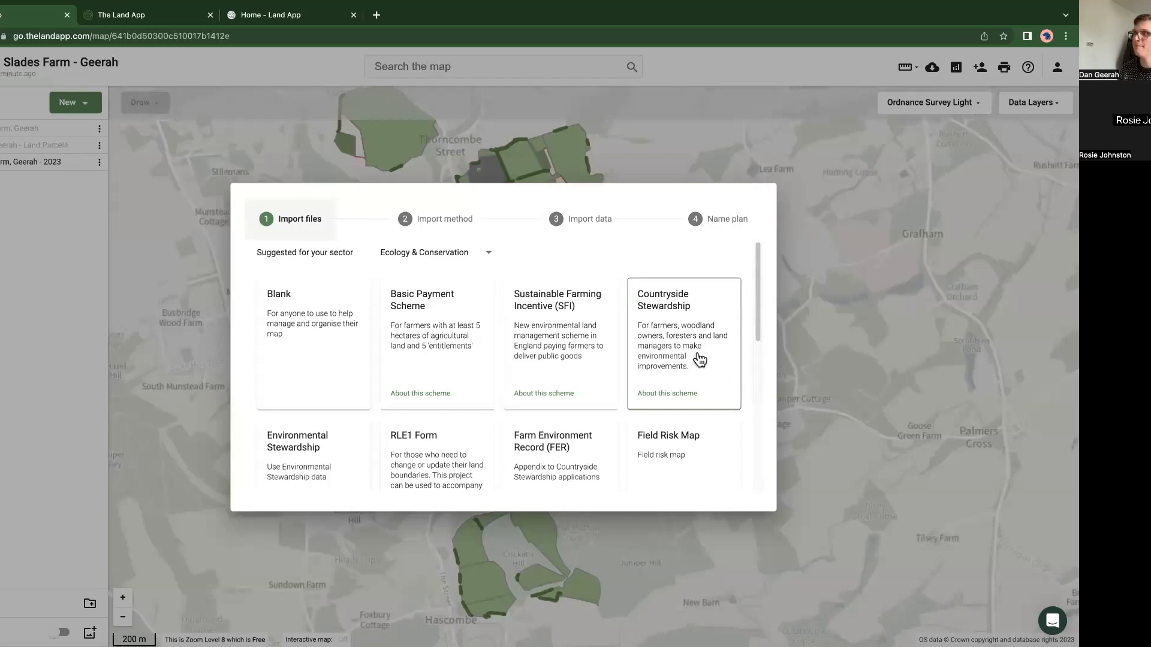
{"action": "left_click", "coordinate": [700, 360]}
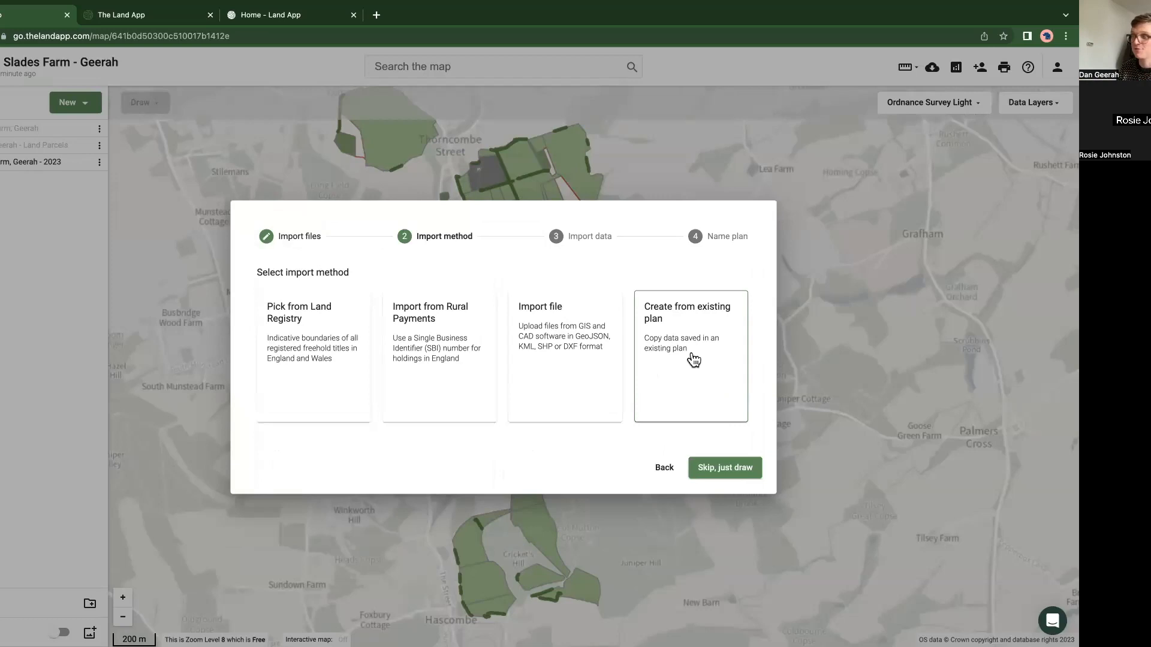
{"action": "left_click", "coordinate": [327, 367]}
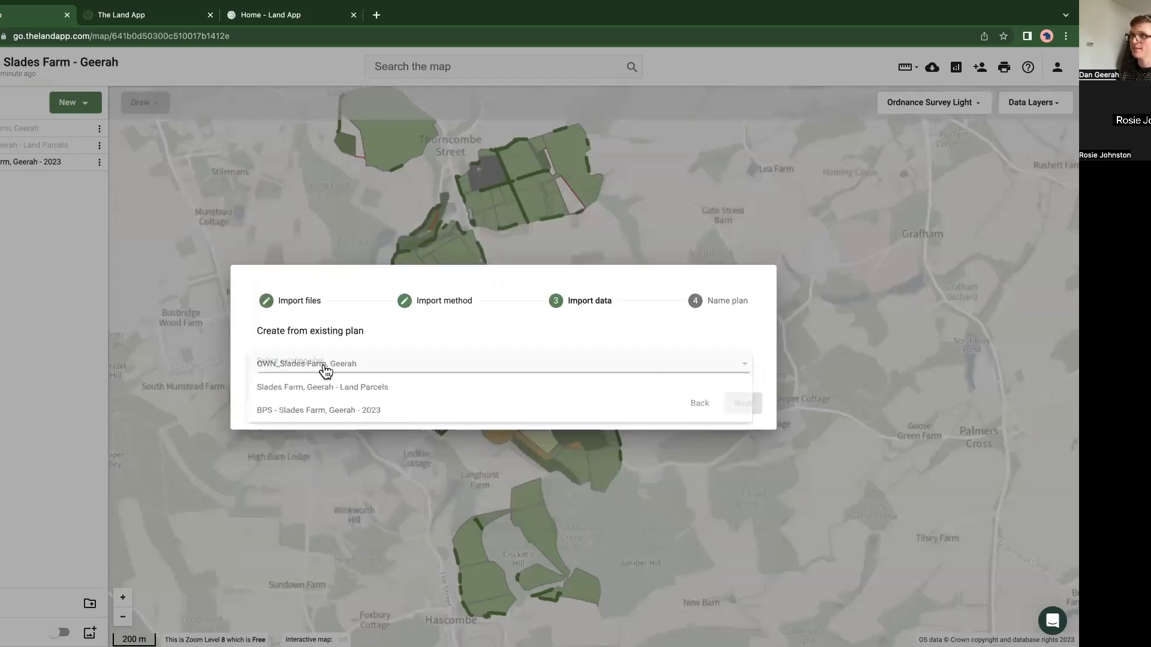
{"action": "left_click", "coordinate": [325, 415]}
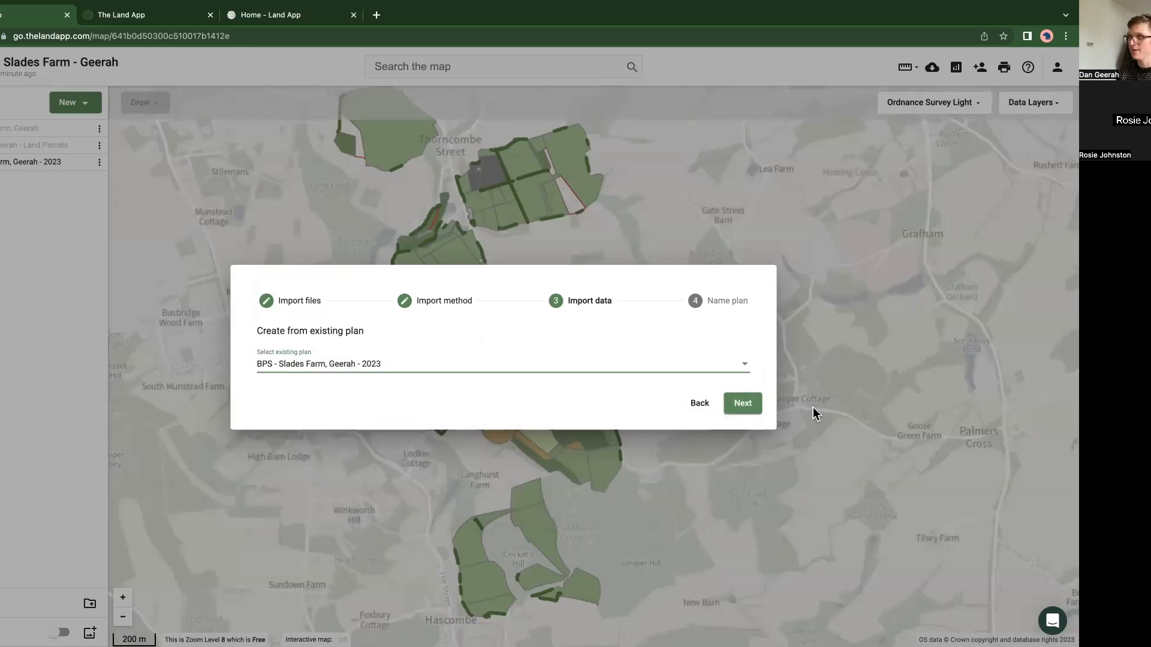
{"action": "left_click", "coordinate": [742, 406]}
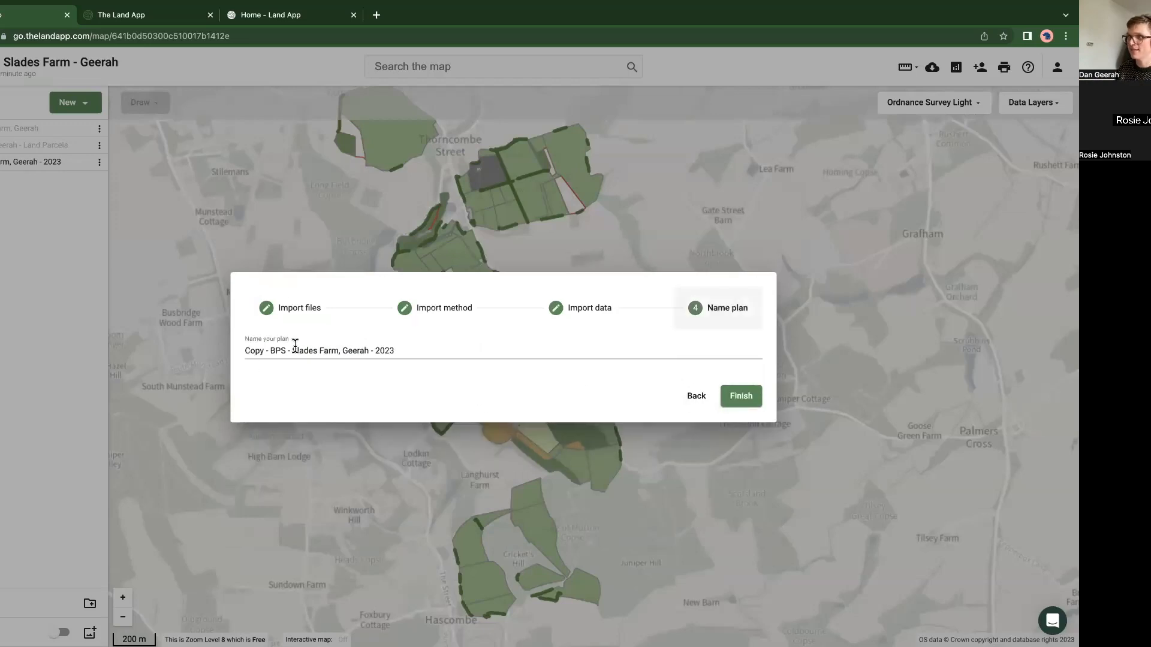
Step: Replace the copy and BPS prefixes in the new plan's name with "CSS -" and create the plan
{"action": "left_click_drag", "start_coordinate": [293, 351], "coordinate": [280, 348]}
{"action": "type", "text": "CSS -"}
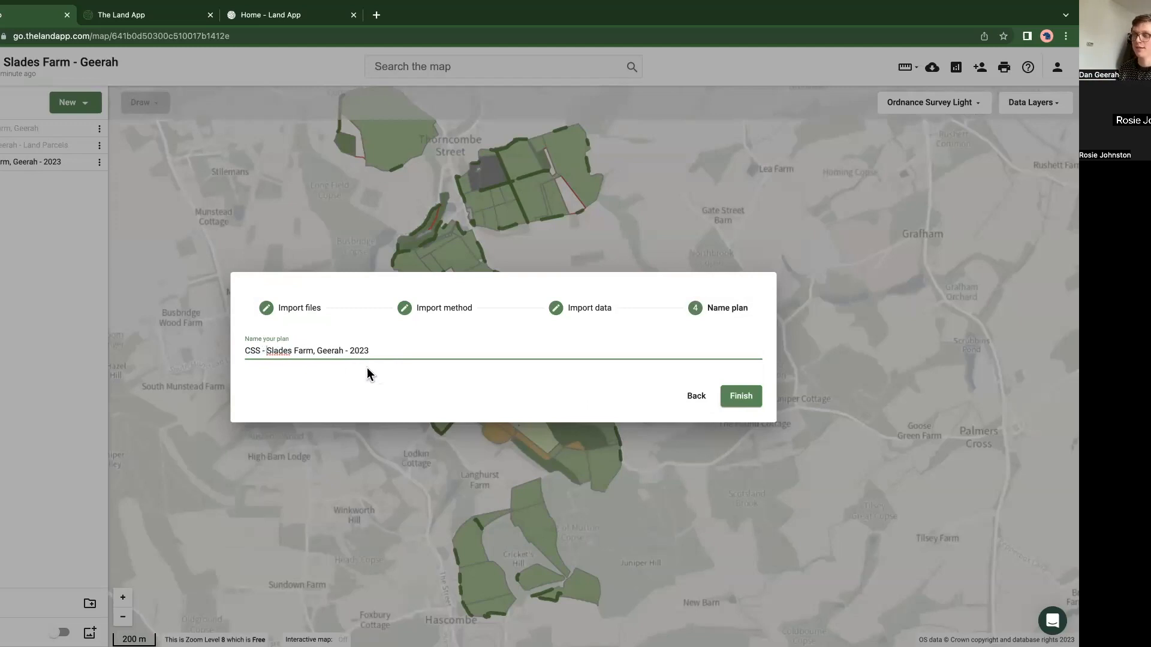
{"action": "left_click", "coordinate": [741, 399]}
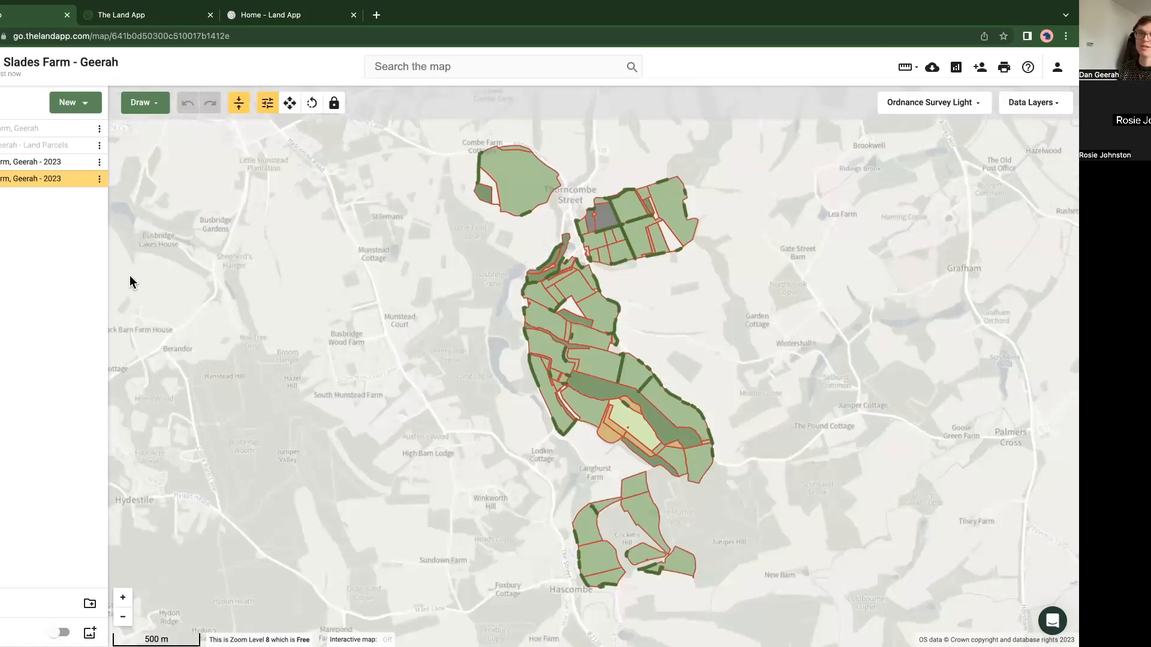
Step: Hide the original BPS 2023 plan so that only the new CSS plan shows on the map
{"action": "left_click", "coordinate": [85, 162]}
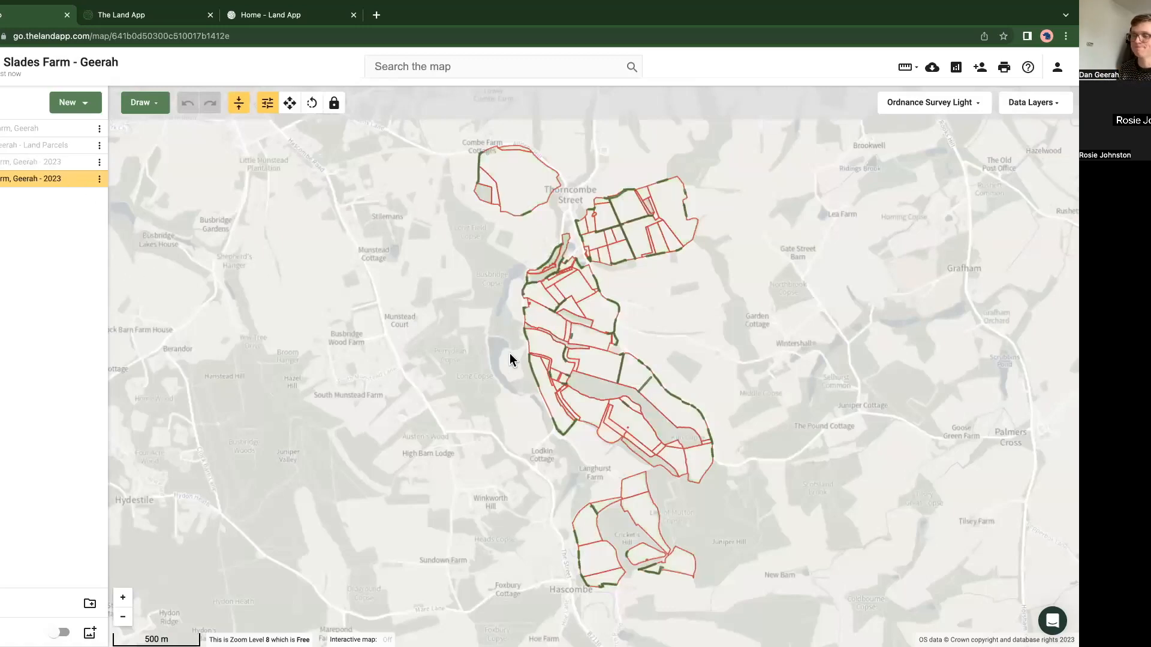
{"action": "left_click_drag", "start_coordinate": [457, 347], "coordinate": [428, 345]}
{"action": "scroll", "coordinate": [515, 338], "scroll_direction": "up", "scroll_amount": 5}
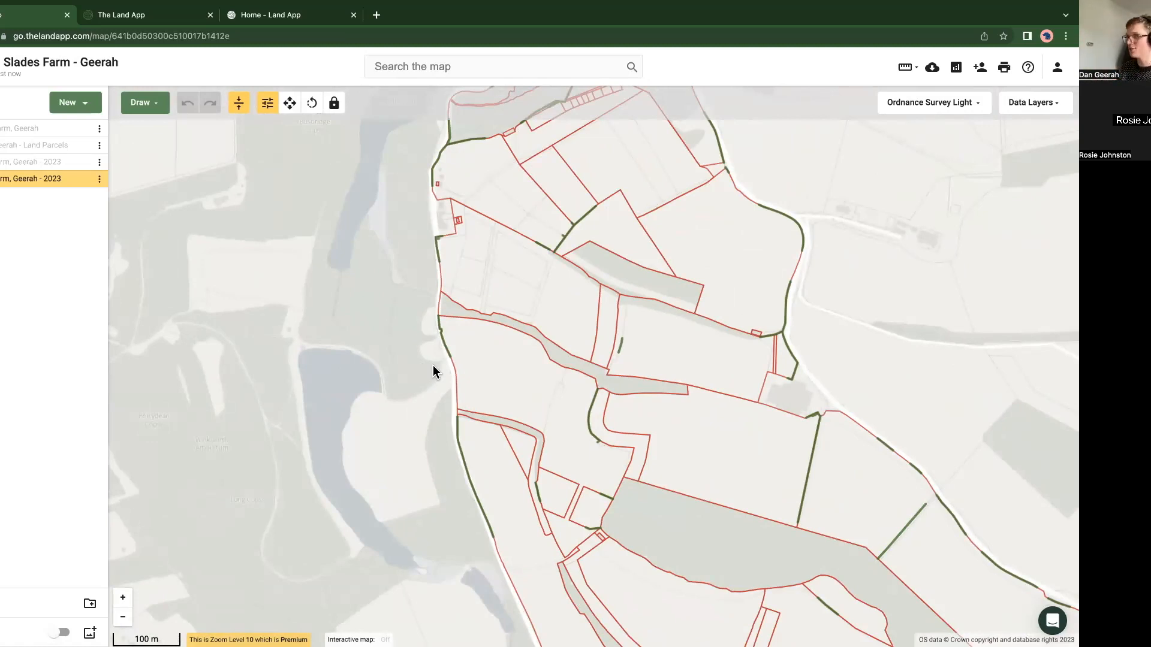
Step: Assign GS2: Permanent grassland with very low inputs (outside SDA) to the neighbouring 2.65 ha and 3.77 ha parcels
{"action": "left_click", "coordinate": [681, 364]}
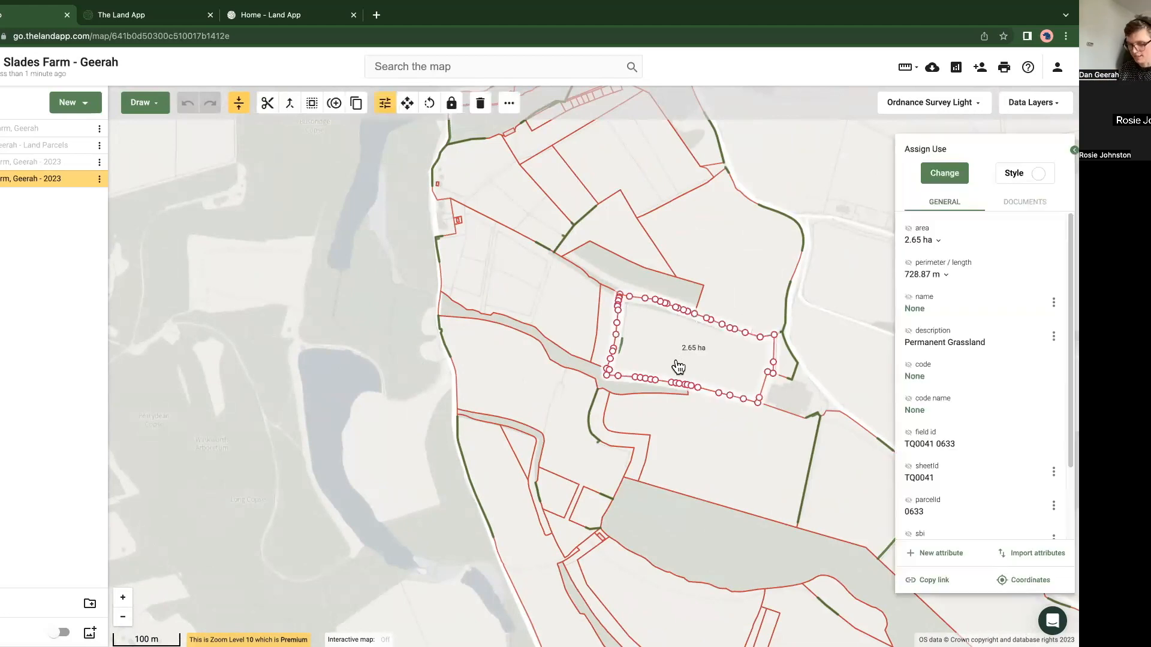
{"action": "left_click", "coordinate": [704, 257], "text": "shift"}
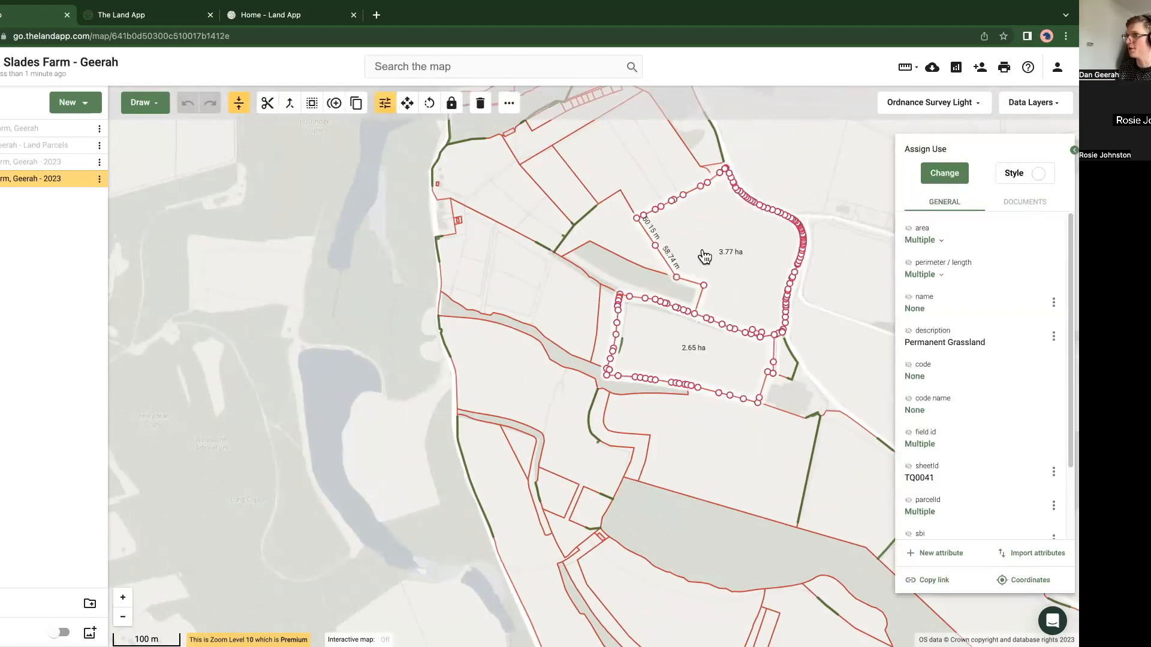
{"action": "left_click", "coordinate": [943, 178]}
{"action": "type", "text": "gs2"}
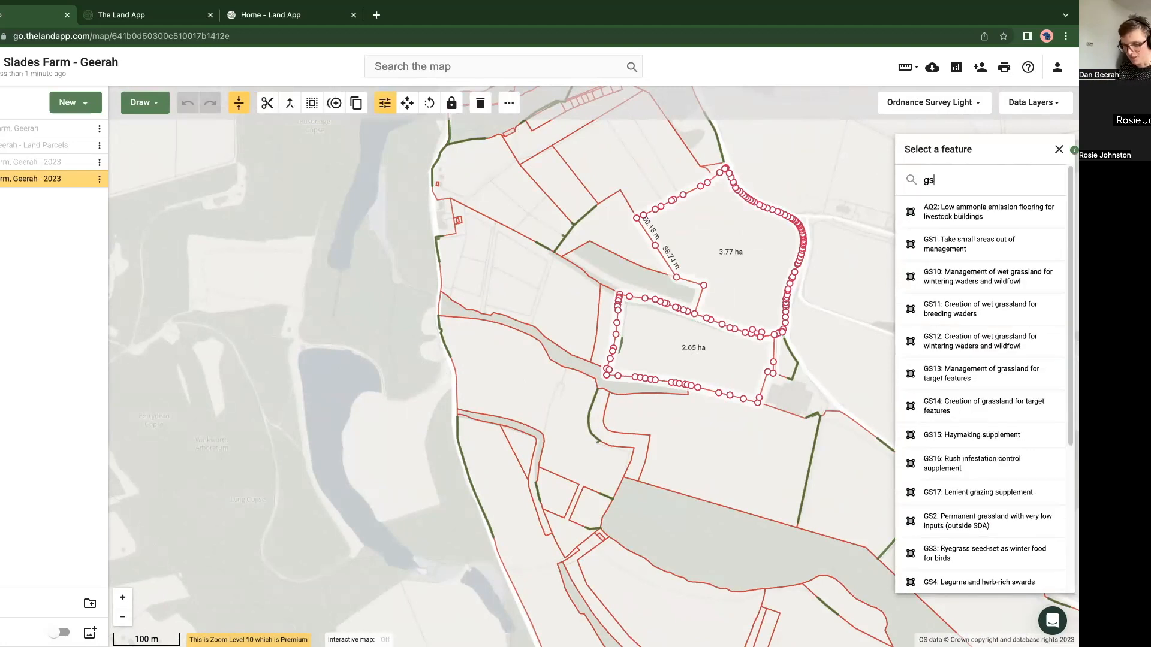
{"action": "left_click", "coordinate": [936, 214]}
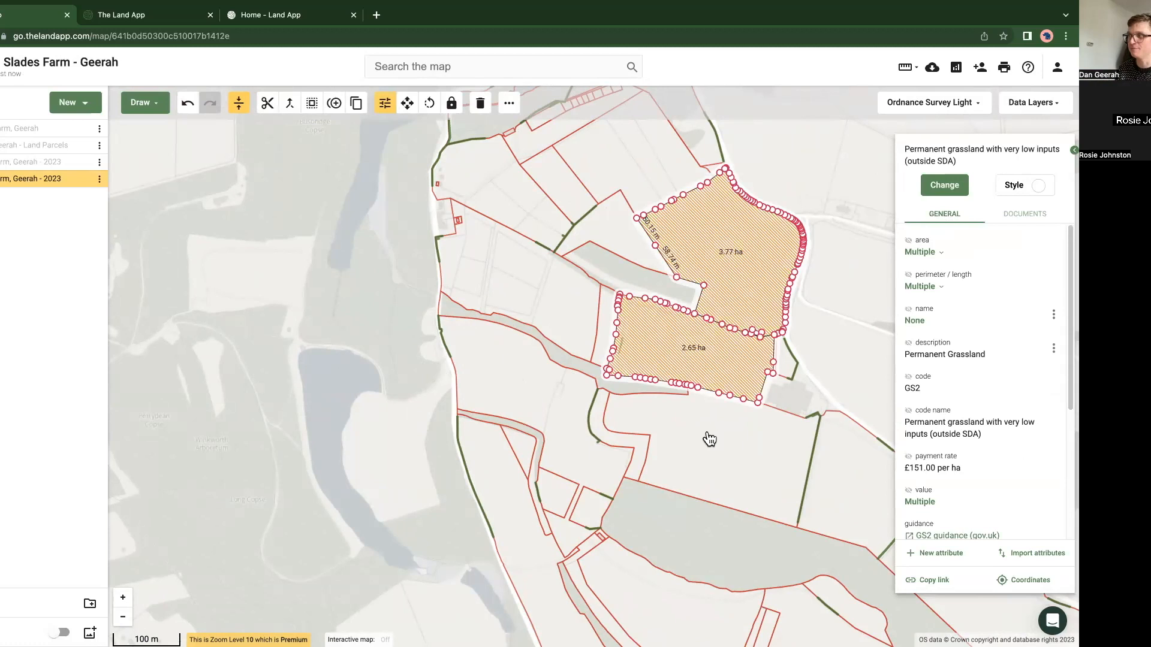
Step: Split the 4.49 ha parcel north of the central woodland from its inner western corner straight up to its northern boundary
{"action": "left_click_drag", "start_coordinate": [709, 439], "coordinate": [541, 378]}
{"action": "left_click", "coordinate": [526, 396]}
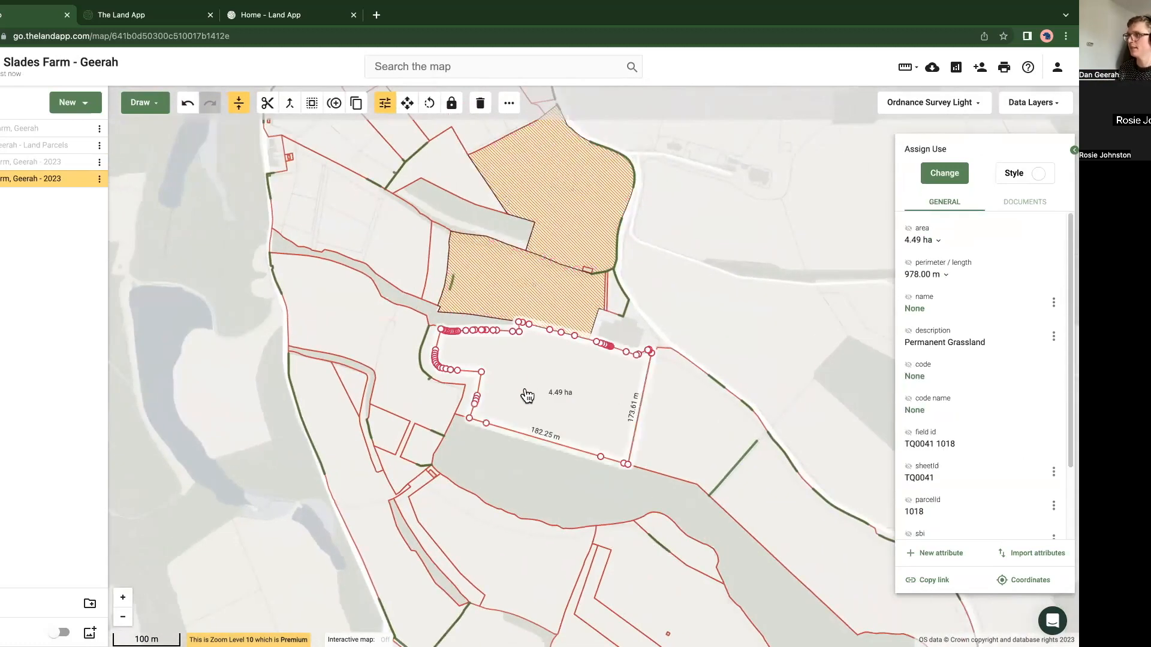
{"action": "scroll", "coordinate": [527, 397], "scroll_direction": "up", "scroll_amount": 3}
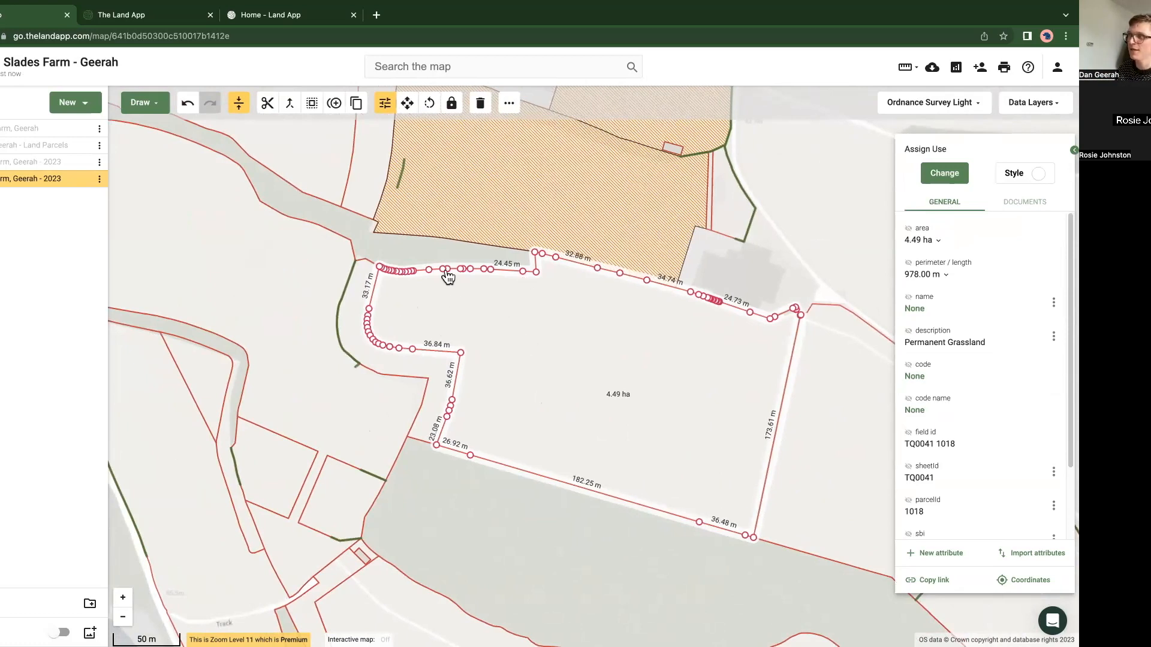
{"action": "right_click", "coordinate": [418, 326]}
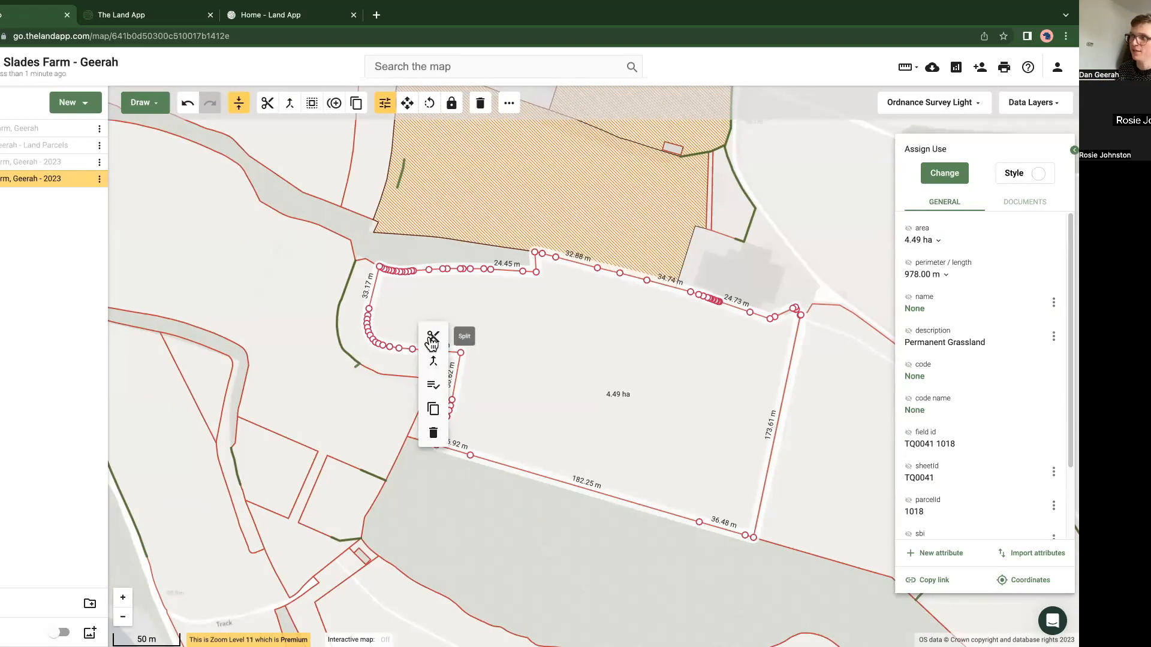
{"action": "left_click", "coordinate": [432, 341]}
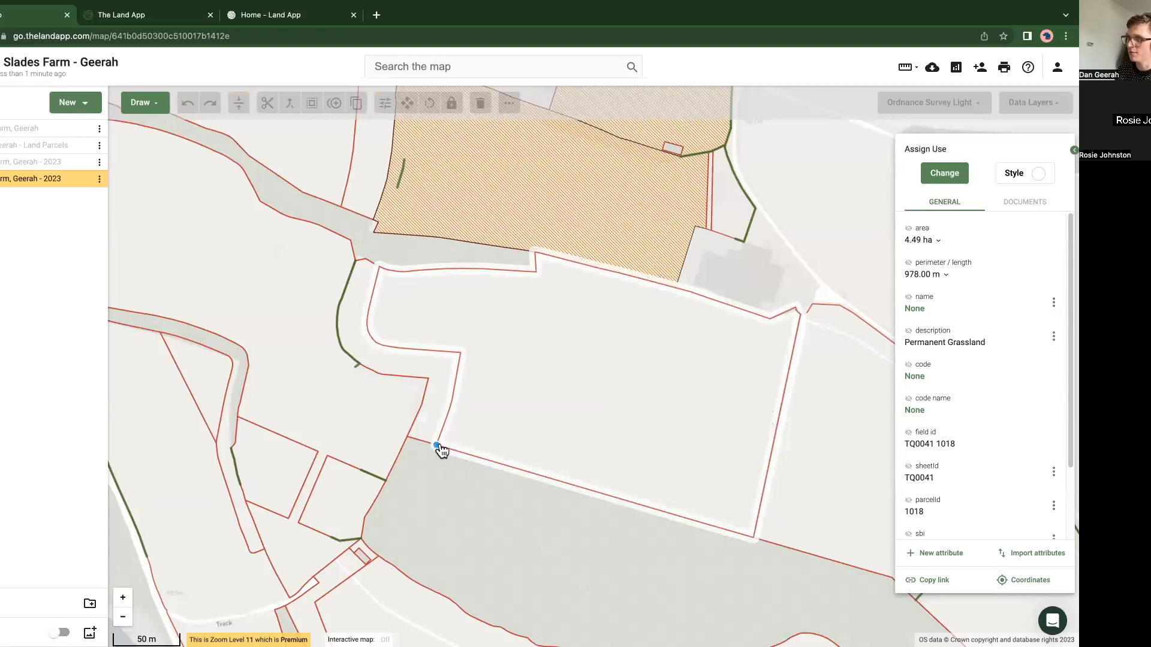
{"action": "left_click", "coordinate": [460, 353]}
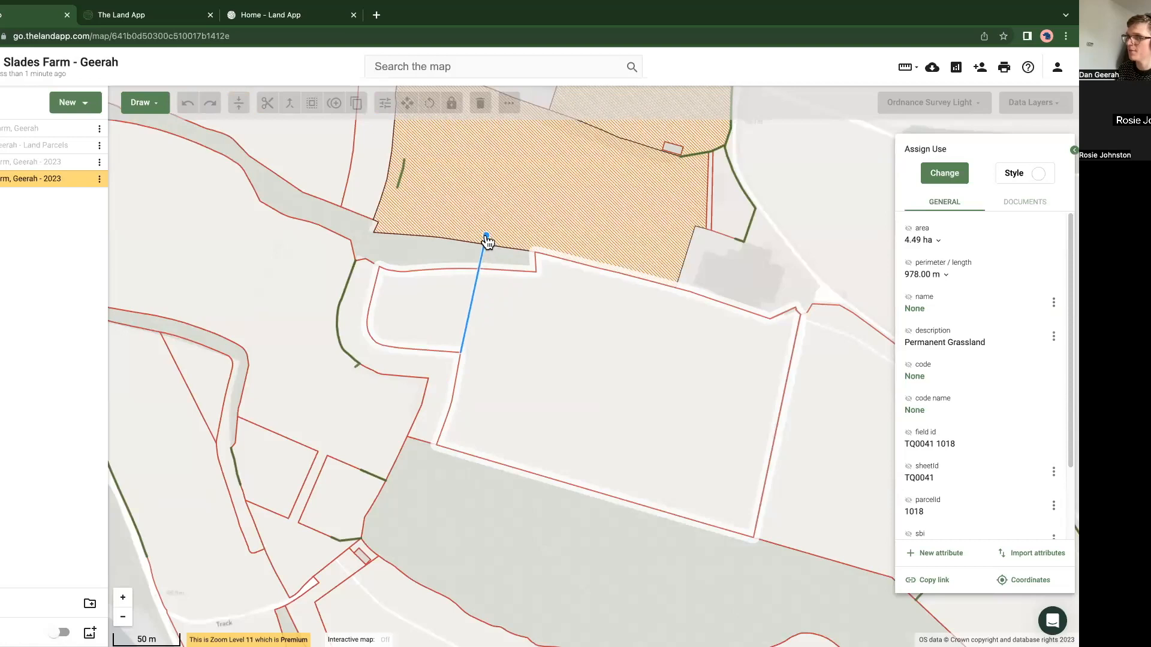
{"action": "left_click", "coordinate": [486, 238]}
{"action": "left_click", "coordinate": [437, 325]}
{"action": "left_click", "coordinate": [486, 328]}
Step: Assign GS1: Take small areas out of management to the small western piece of the split parcel and label it with its code
{"action": "left_click", "coordinate": [419, 314]}
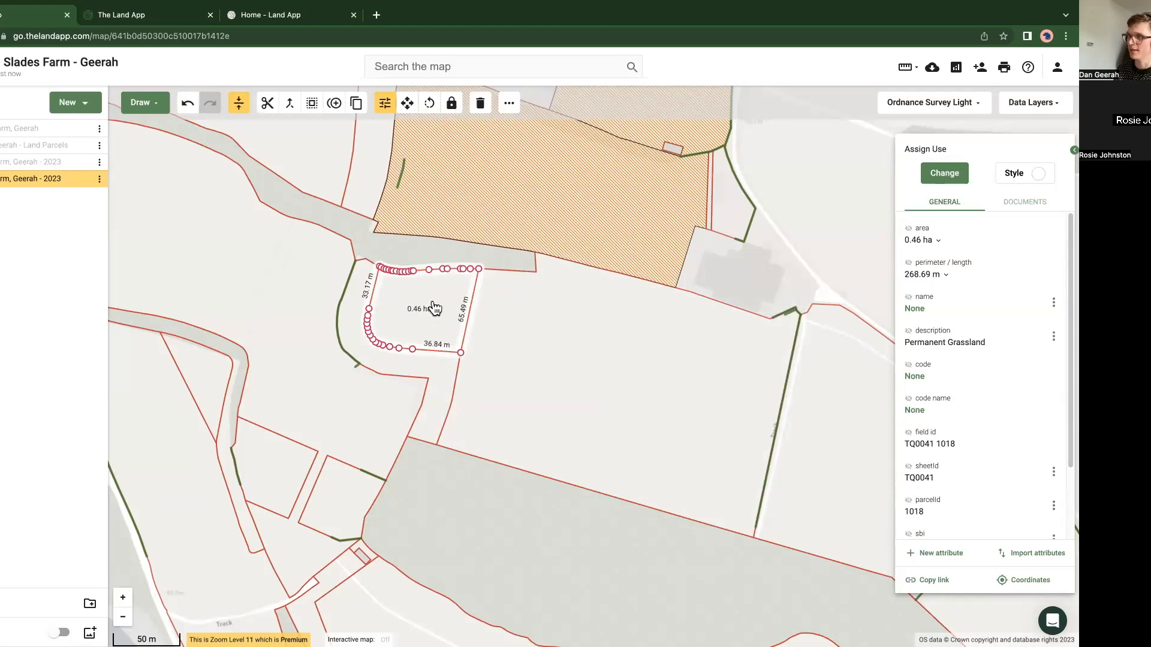
{"action": "left_click", "coordinate": [940, 180]}
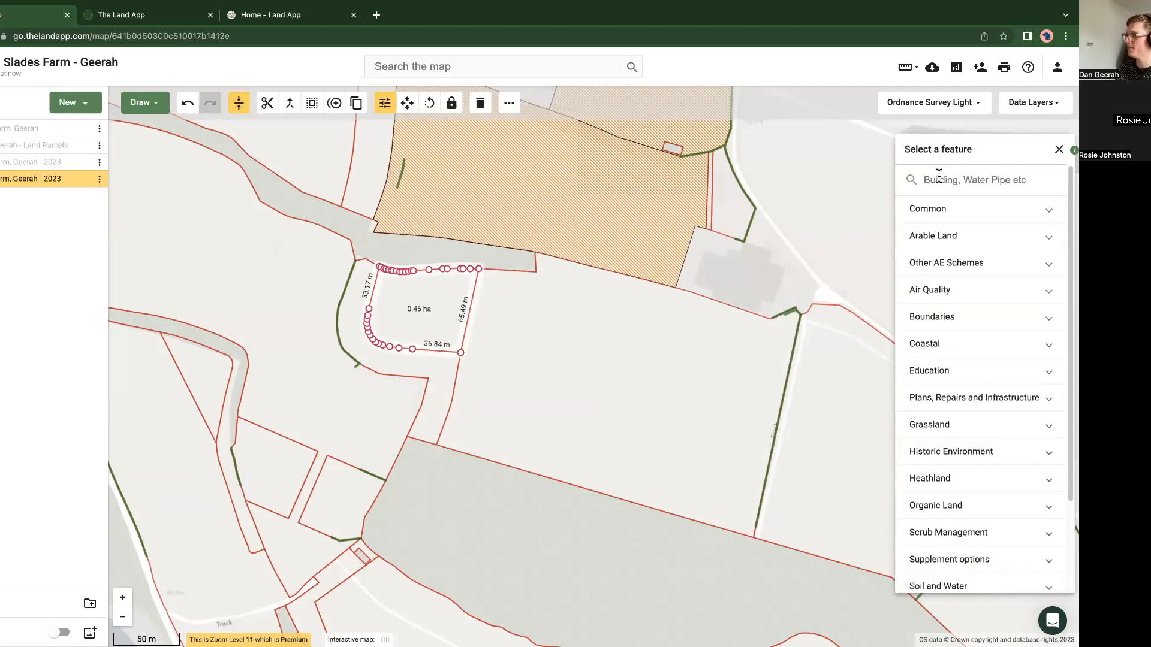
{"action": "type", "text": "gs1"}
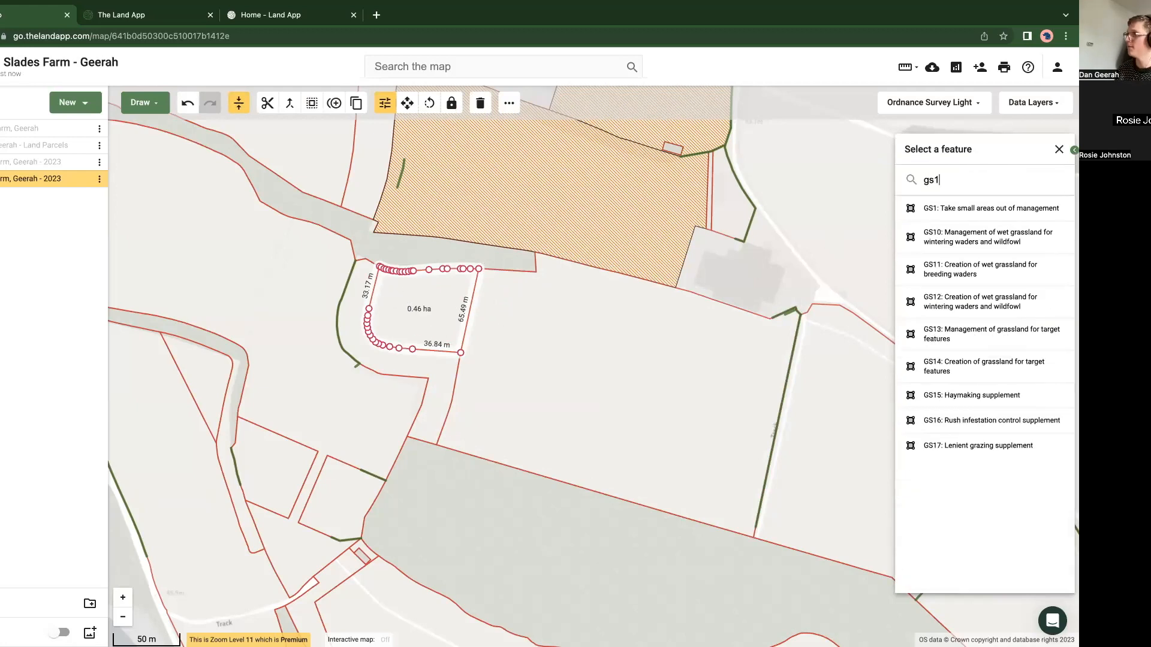
{"action": "left_click", "coordinate": [946, 211]}
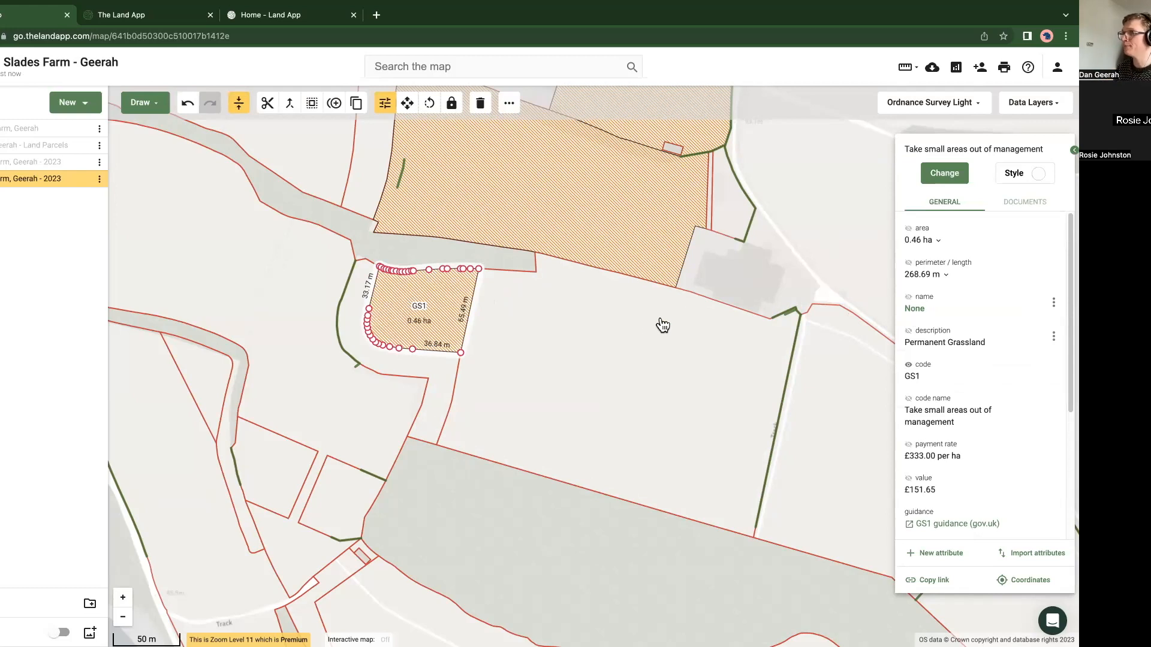
{"action": "left_click", "coordinate": [653, 365]}
{"action": "left_click_drag", "start_coordinate": [643, 358], "coordinate": [436, 305]}
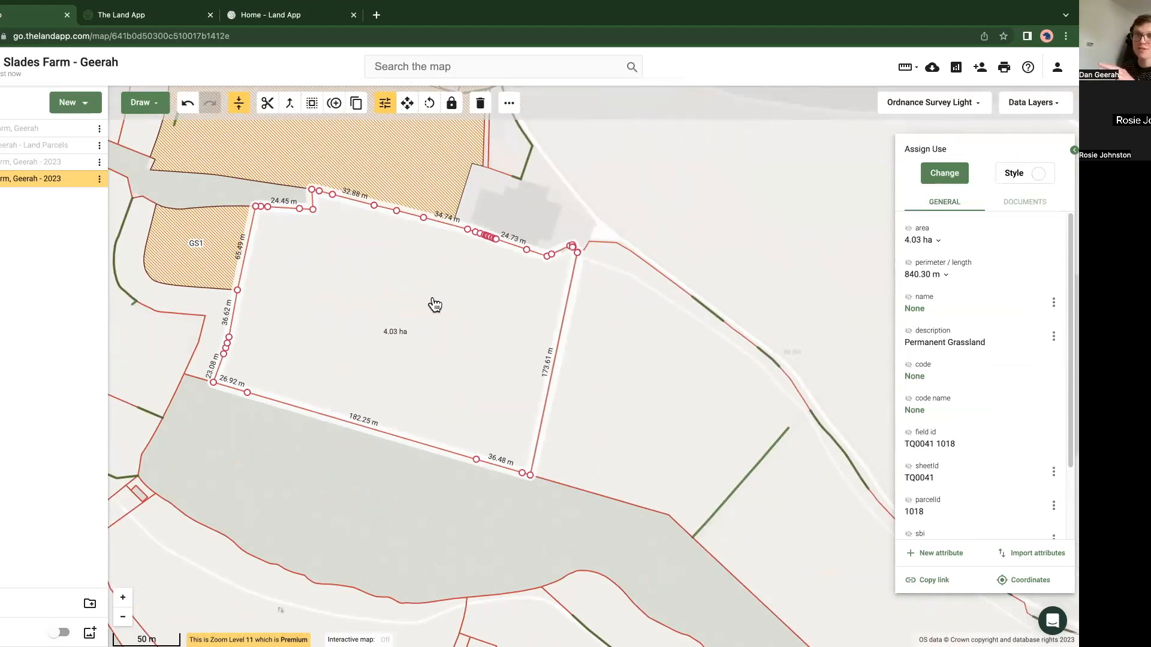
{"action": "left_click_drag", "start_coordinate": [399, 322], "coordinate": [246, 168]}
{"action": "left_click_drag", "start_coordinate": [600, 416], "coordinate": [334, 313]}
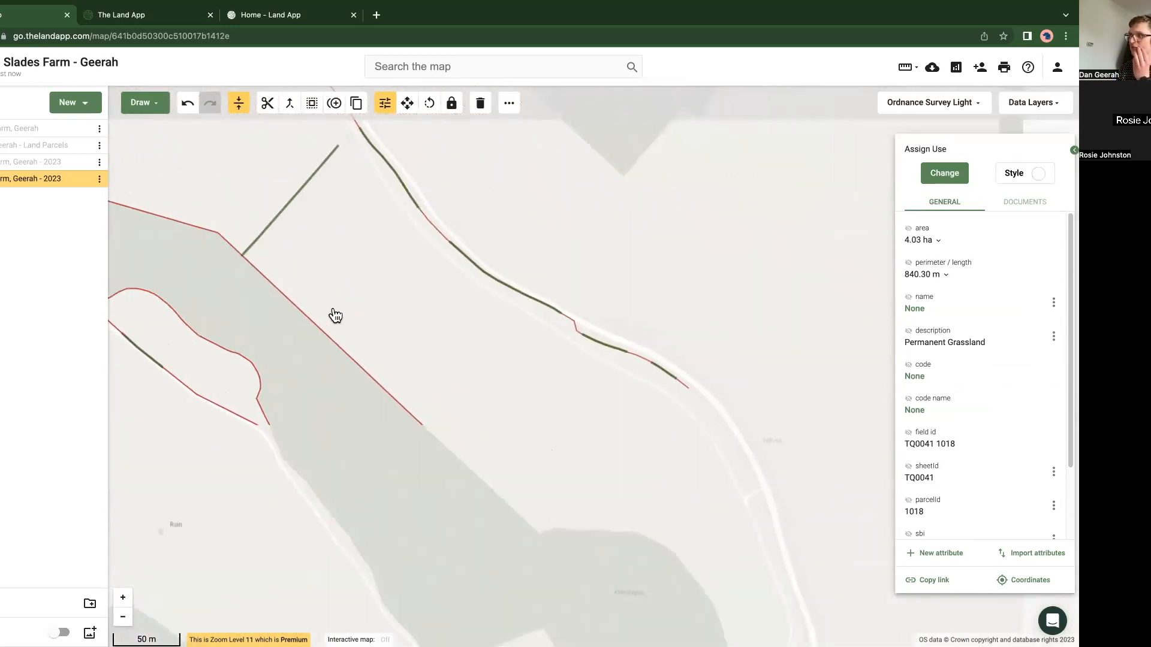
{"action": "left_click", "coordinate": [419, 383]}
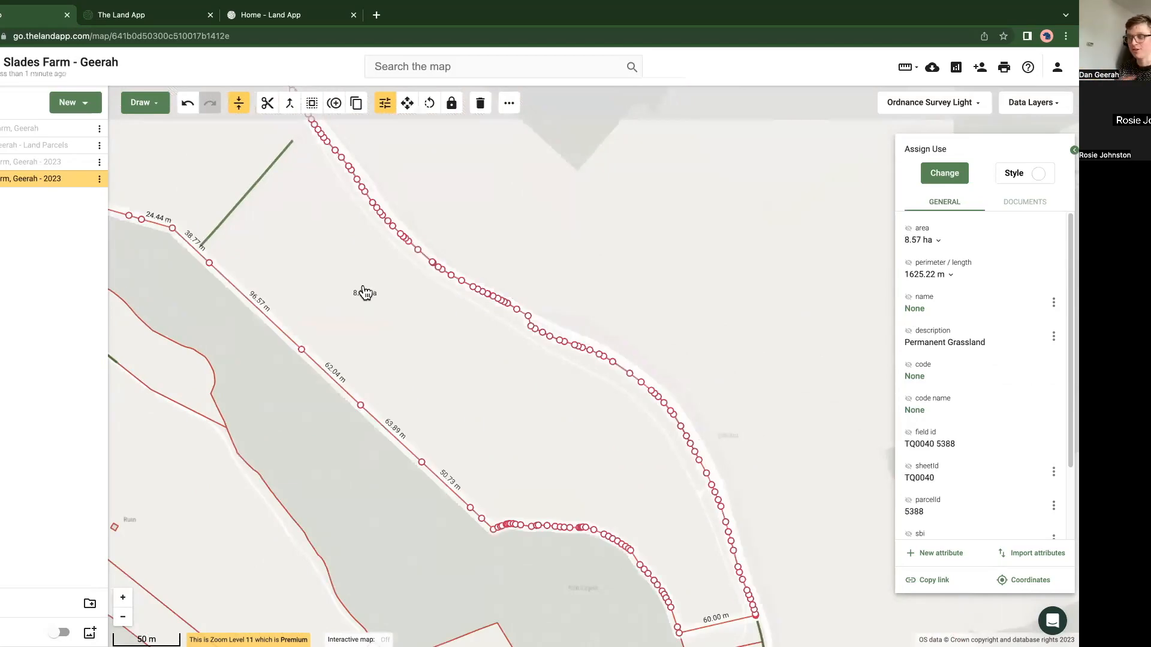
{"action": "left_click", "coordinate": [150, 105]}
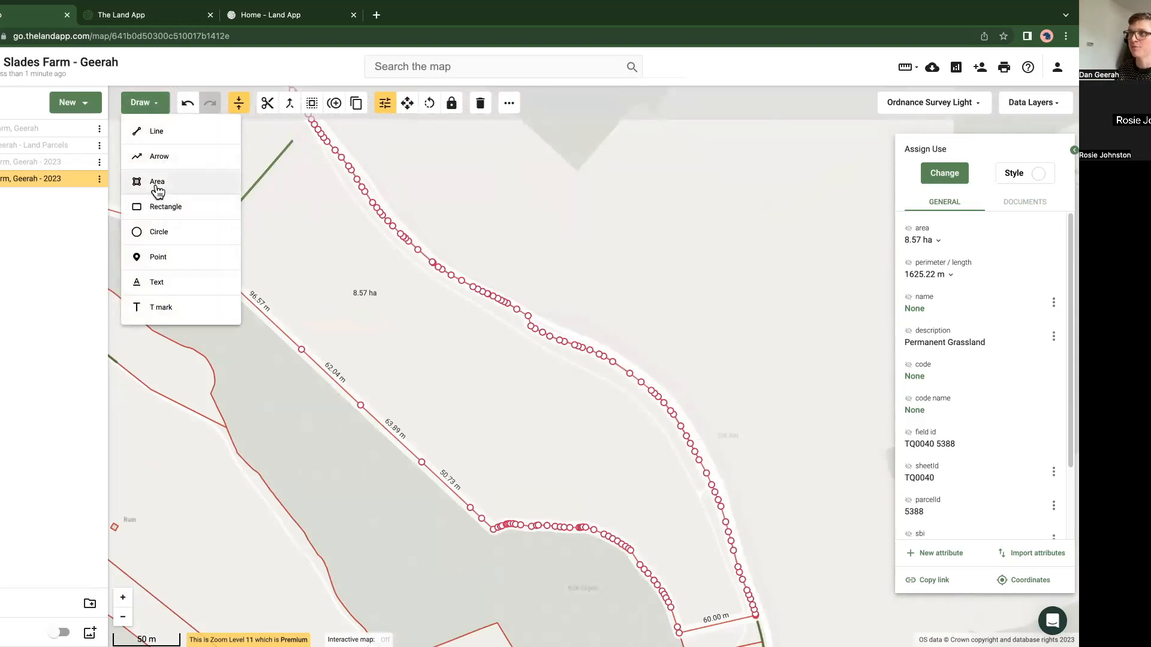
{"action": "left_click", "coordinate": [159, 205]}
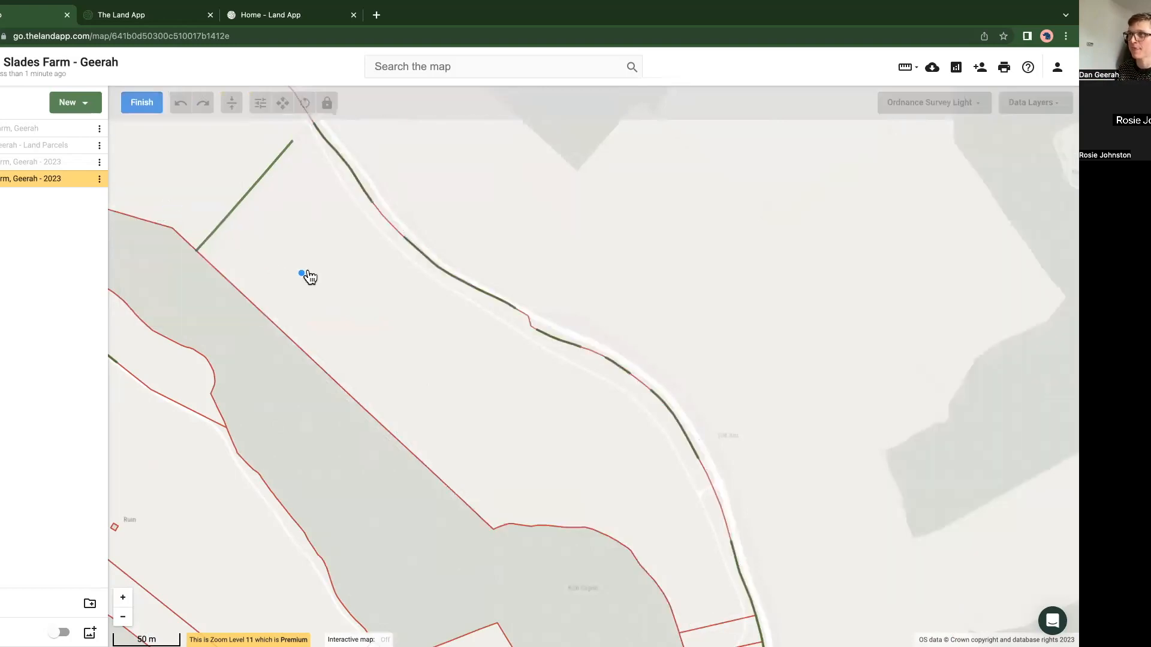
{"action": "mouse_move", "coordinate": [252, 461]}
{"action": "left_mouse_down"}
{"action": "mouse_move", "coordinate": [465, 256]}
{"action": "mouse_move", "coordinate": [362, 388]}
{"action": "left_mouse_up"}
{"action": "key", "text": "Escape"}
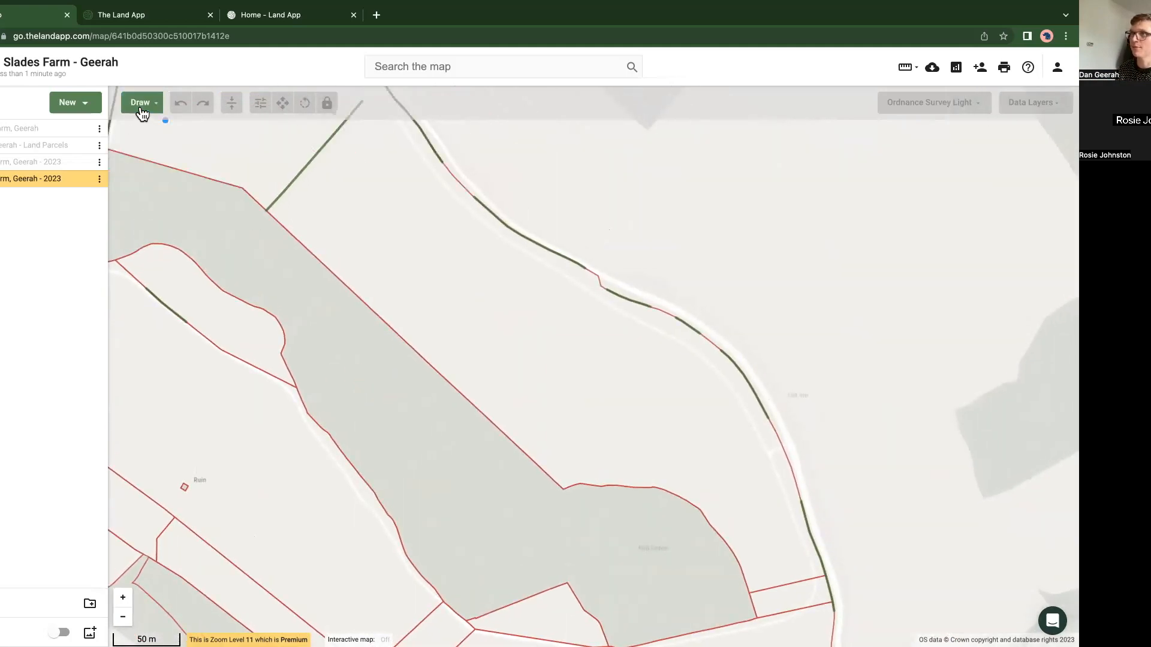
Step: Draw a rectangle about 42 m by 46 m inside the 4.17 ha parcel, north-west of the ruin
{"action": "left_click_drag", "start_coordinate": [245, 331], "coordinate": [378, 277]}
{"action": "left_click", "coordinate": [301, 331]}
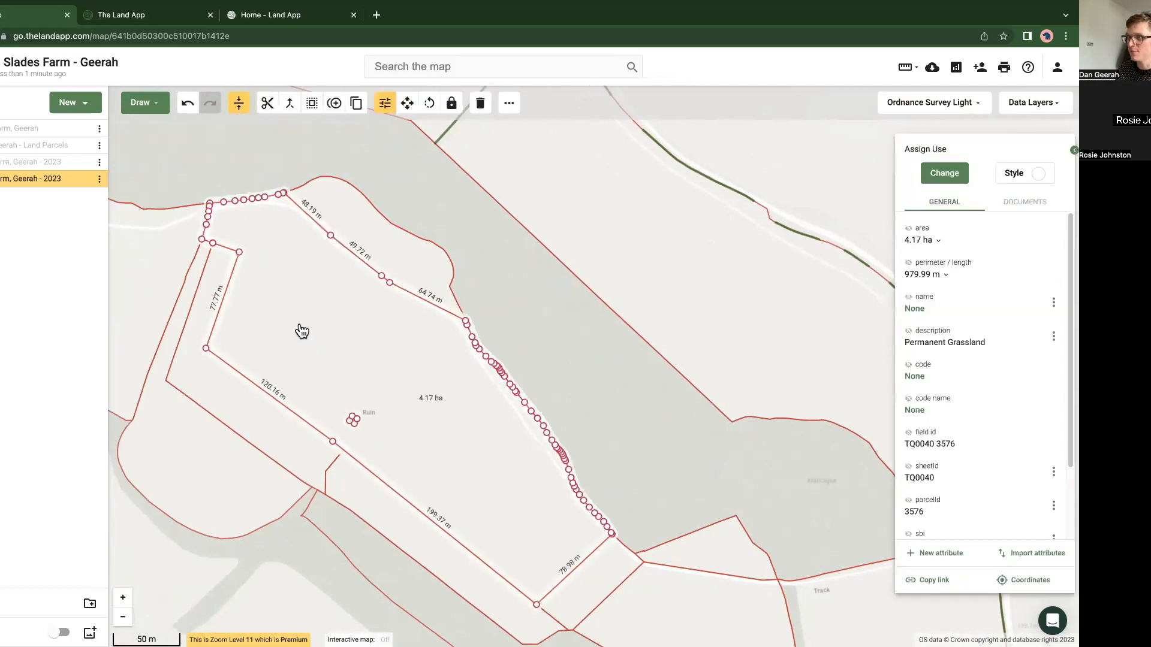
{"action": "left_click", "coordinate": [154, 108]}
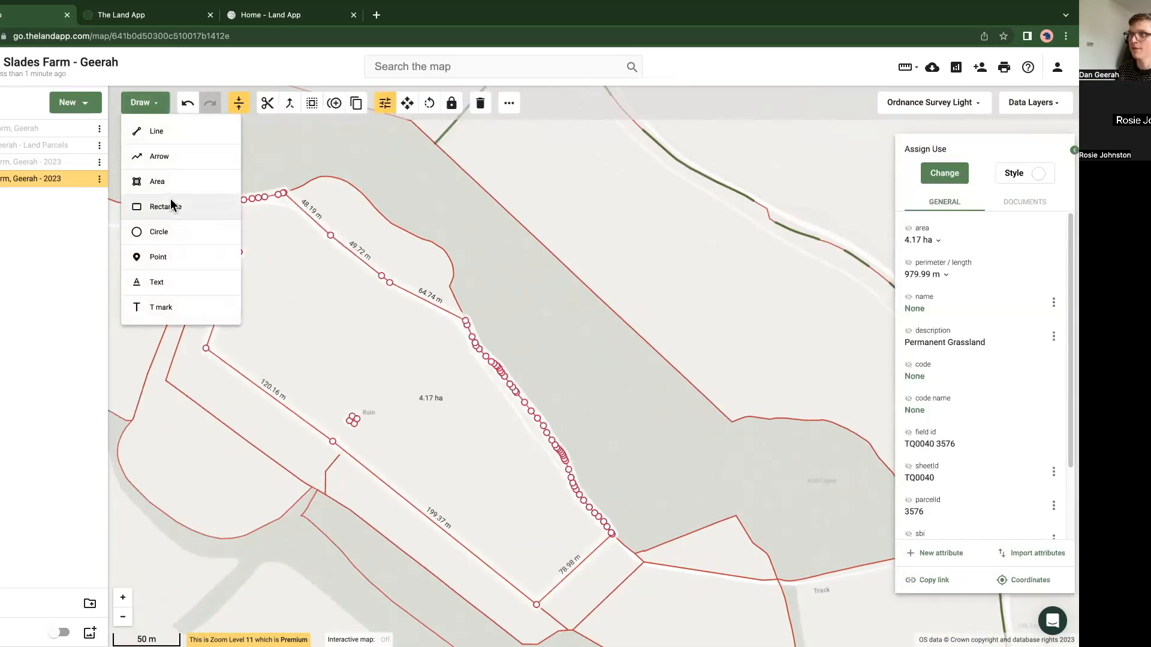
{"action": "left_click", "coordinate": [171, 208]}
{"action": "left_click", "coordinate": [318, 301]}
{"action": "left_click", "coordinate": [366, 328]}
{"action": "left_click", "coordinate": [333, 378]}
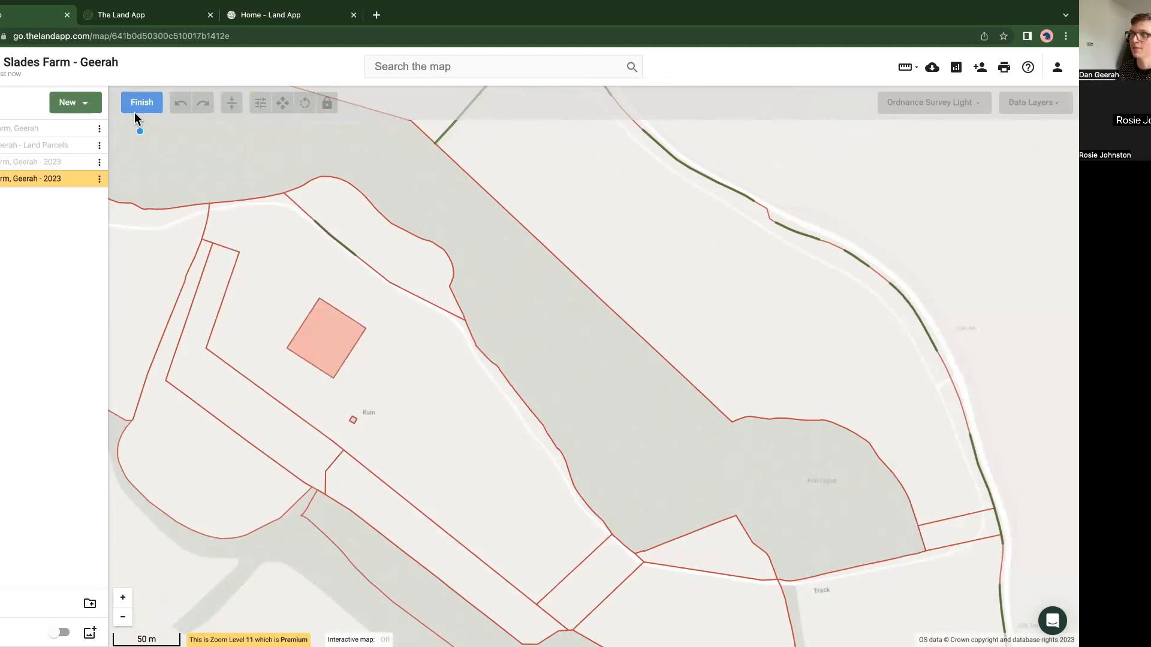
Step: Set the rectangle's width and height to 25 m each
{"action": "left_click_drag", "start_coordinate": [935, 311], "coordinate": [903, 310]}
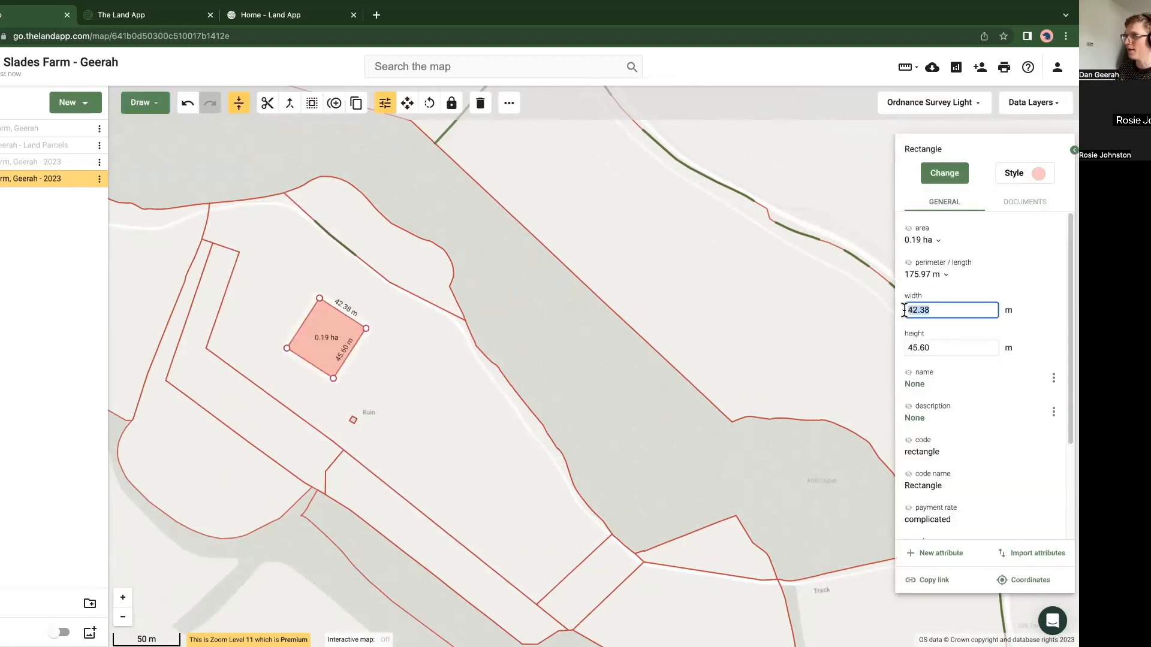
{"action": "type", "text": "25"}
{"action": "left_click", "coordinate": [979, 346]}
{"action": "key", "text": "ctrl+a"}
{"action": "type", "text": "25"}
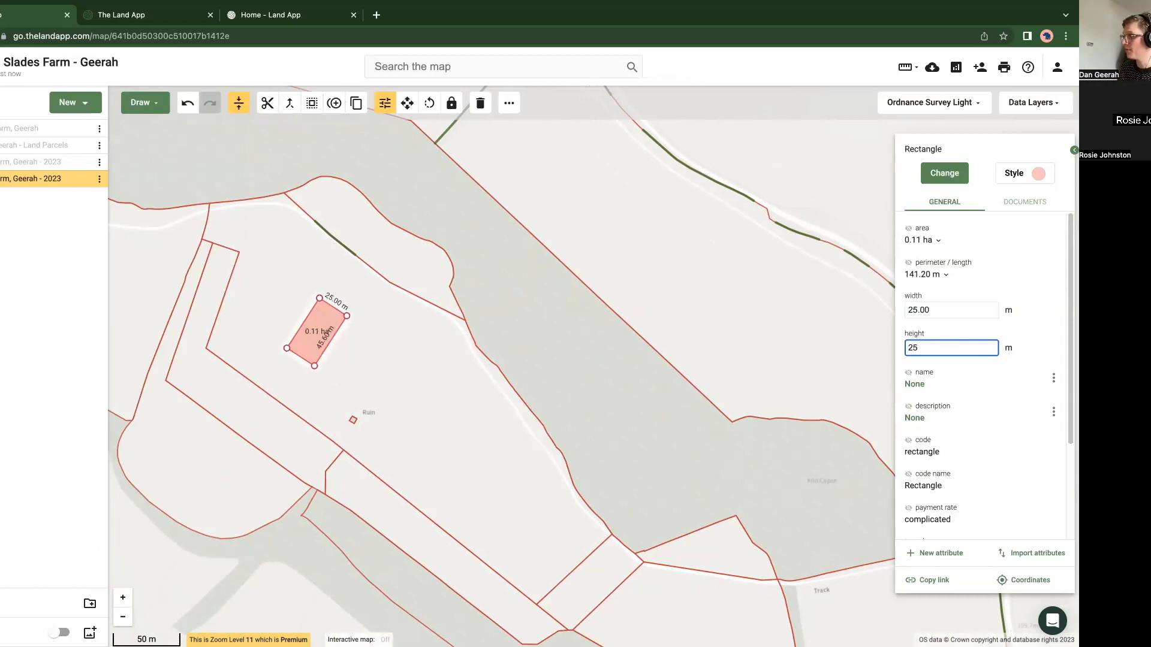
{"action": "key", "text": "Return"}
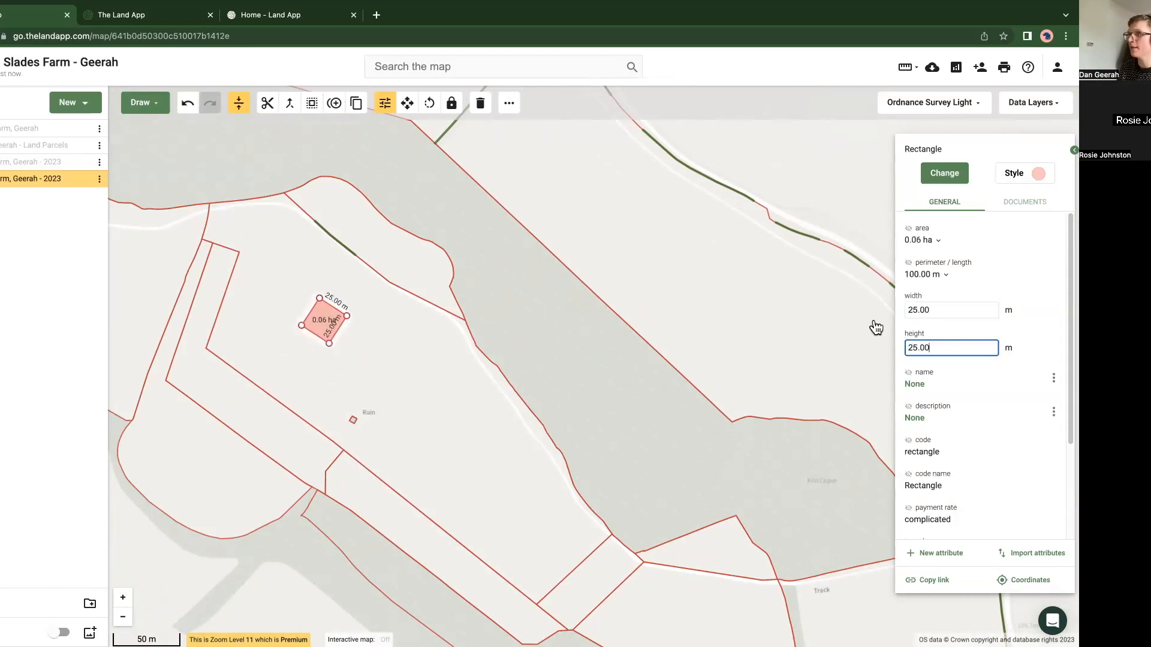
Step: Assign AB5: Nesting plots for lapwing and stone curlew to the 25 m square
{"action": "left_click", "coordinate": [935, 178]}
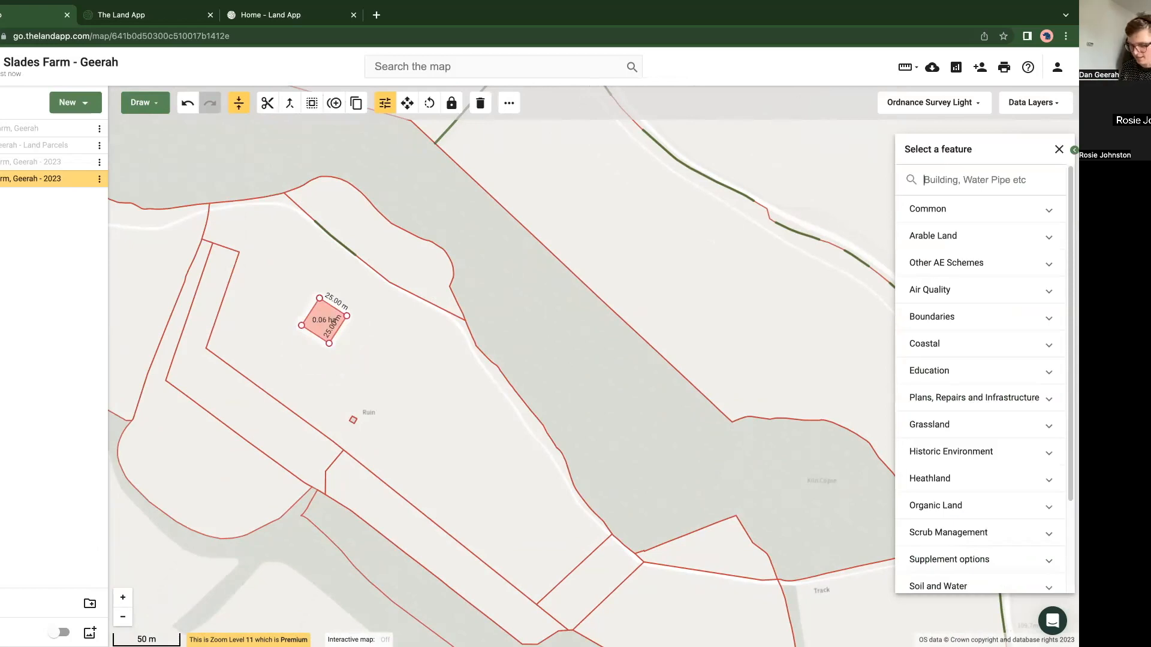
{"action": "type", "text": "lap"}
{"action": "left_click", "coordinate": [956, 212]}
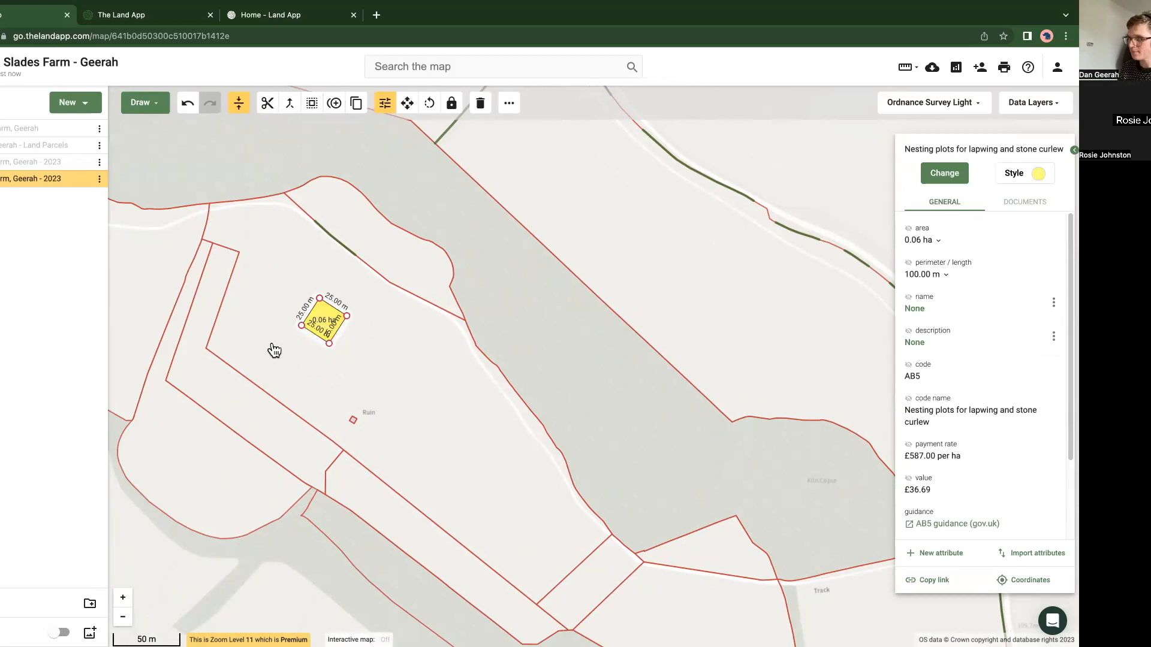
{"action": "left_click", "coordinate": [301, 576]}
Step: Label the lapwing nesting plot on the map with its payment value
{"action": "left_click", "coordinate": [323, 329]}
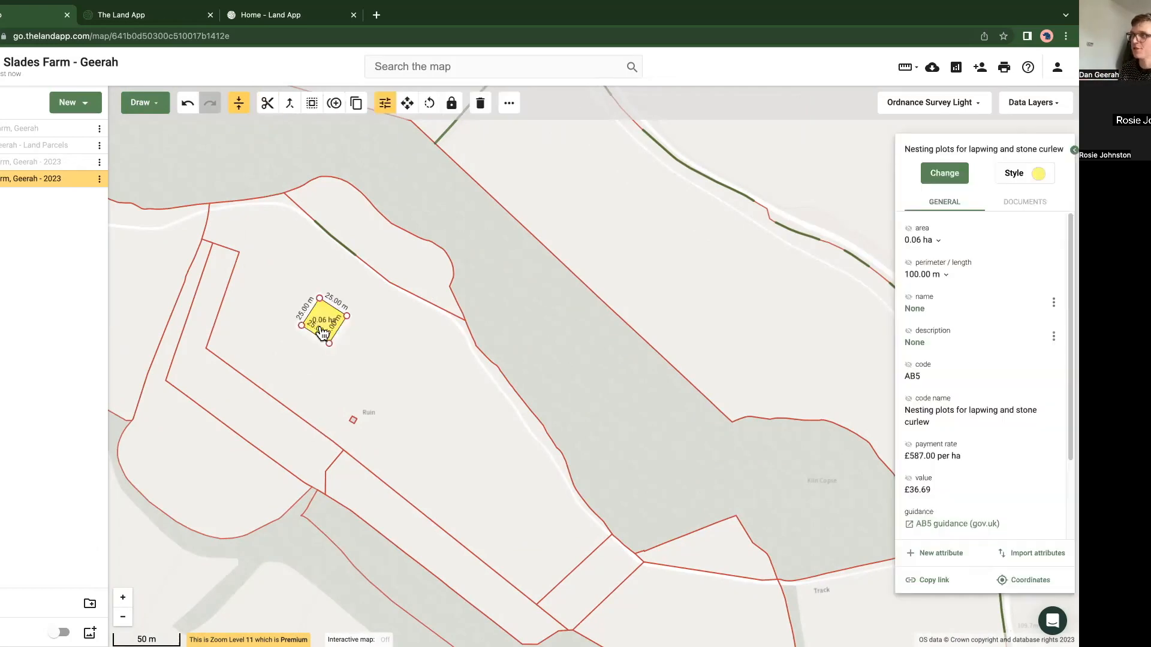
{"action": "left_click", "coordinate": [909, 446]}
{"action": "left_click", "coordinate": [908, 477]}
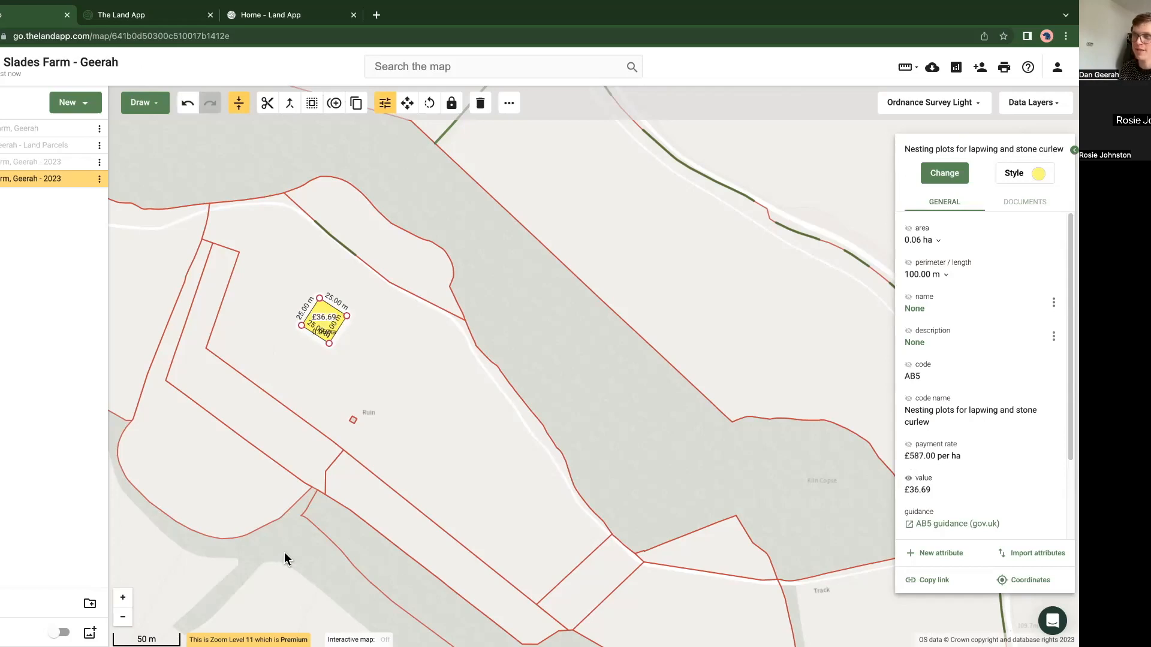
{"action": "left_click", "coordinate": [285, 553]}
Step: Open the GOV.UK guidance for AB5, read through to its aims and prohibited activities, and return to the farm map
{"action": "left_click", "coordinate": [325, 334]}
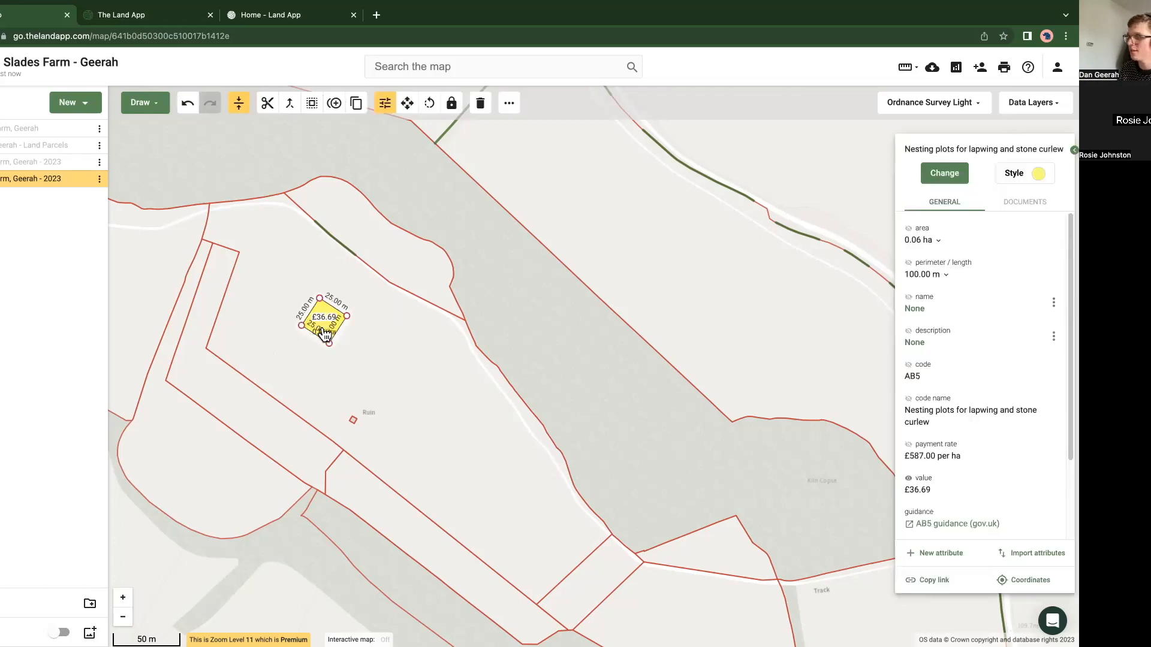
{"action": "scroll", "coordinate": [957, 480], "scroll_direction": "down", "scroll_amount": 1}
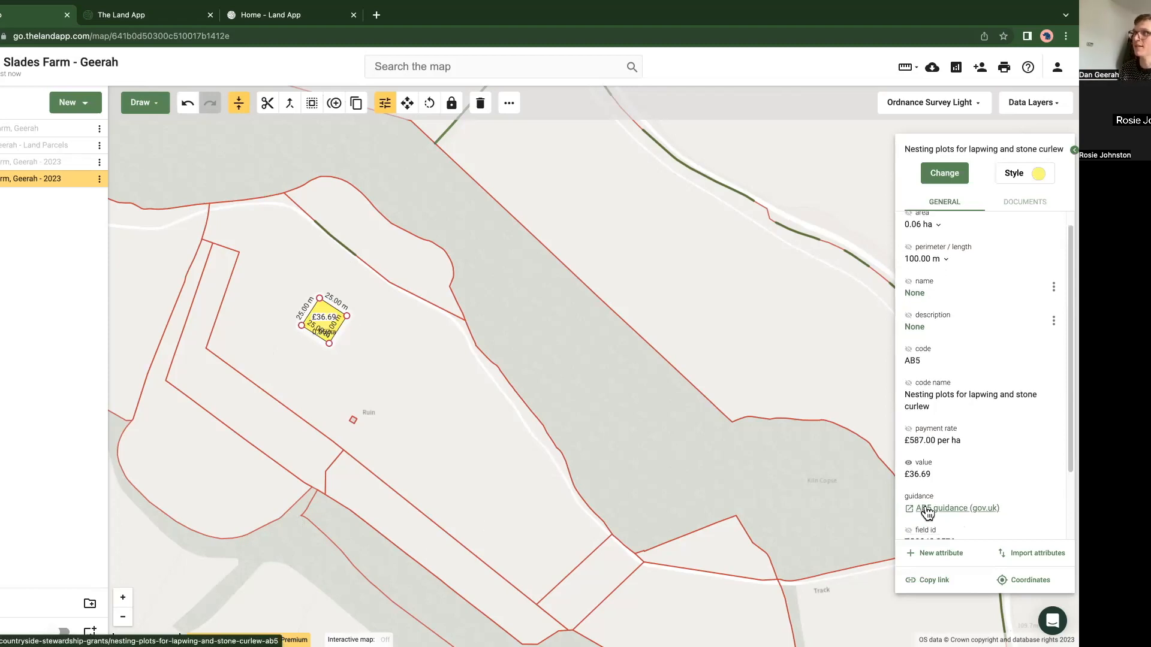
{"action": "left_click", "coordinate": [927, 509]}
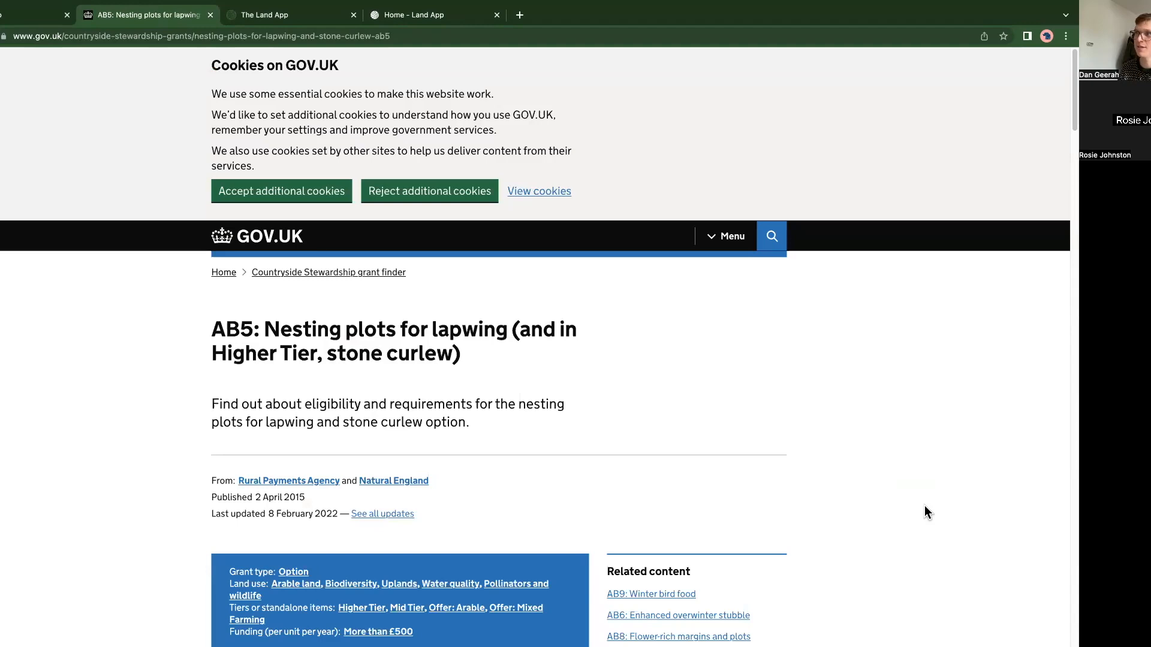
{"action": "scroll", "coordinate": [906, 501], "scroll_direction": "down", "scroll_amount": 5}
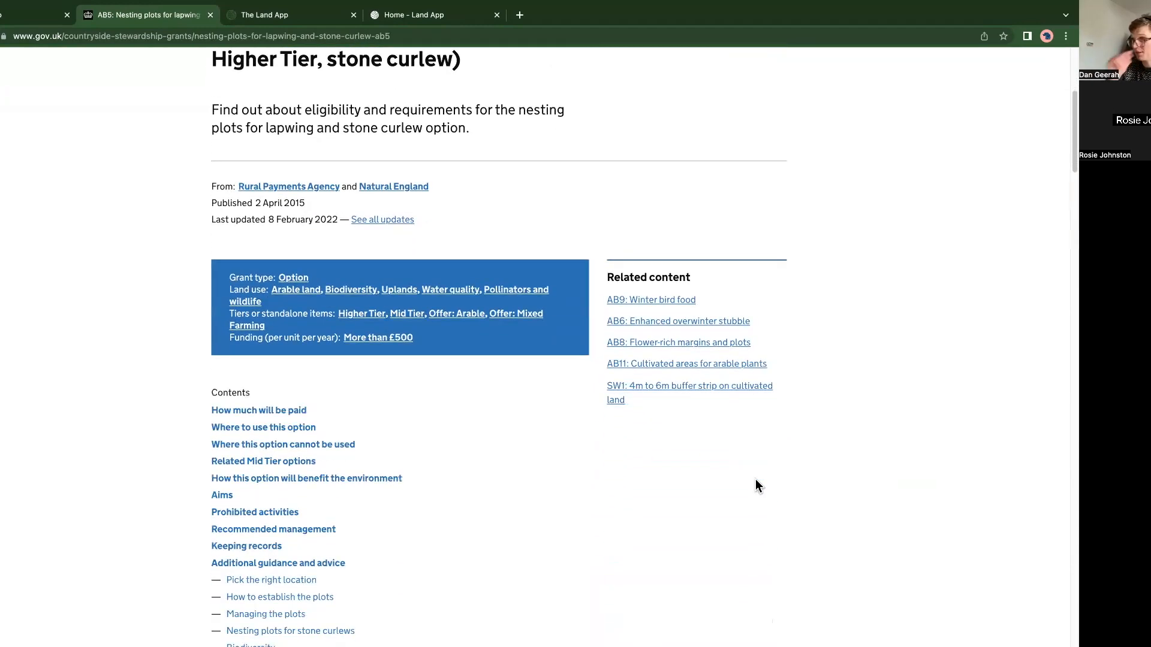
{"action": "scroll", "coordinate": [671, 422], "scroll_direction": "down", "scroll_amount": 12}
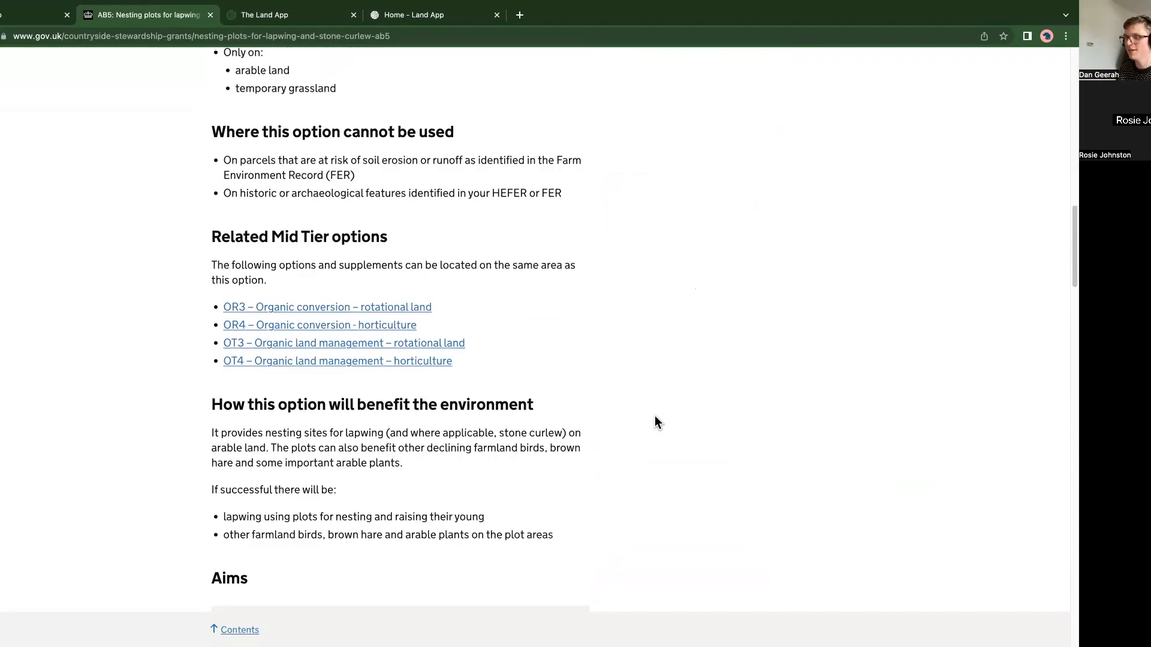
{"action": "scroll", "coordinate": [657, 421], "scroll_direction": "down", "scroll_amount": 4}
{"action": "scroll", "coordinate": [657, 423], "scroll_direction": "down", "scroll_amount": 5}
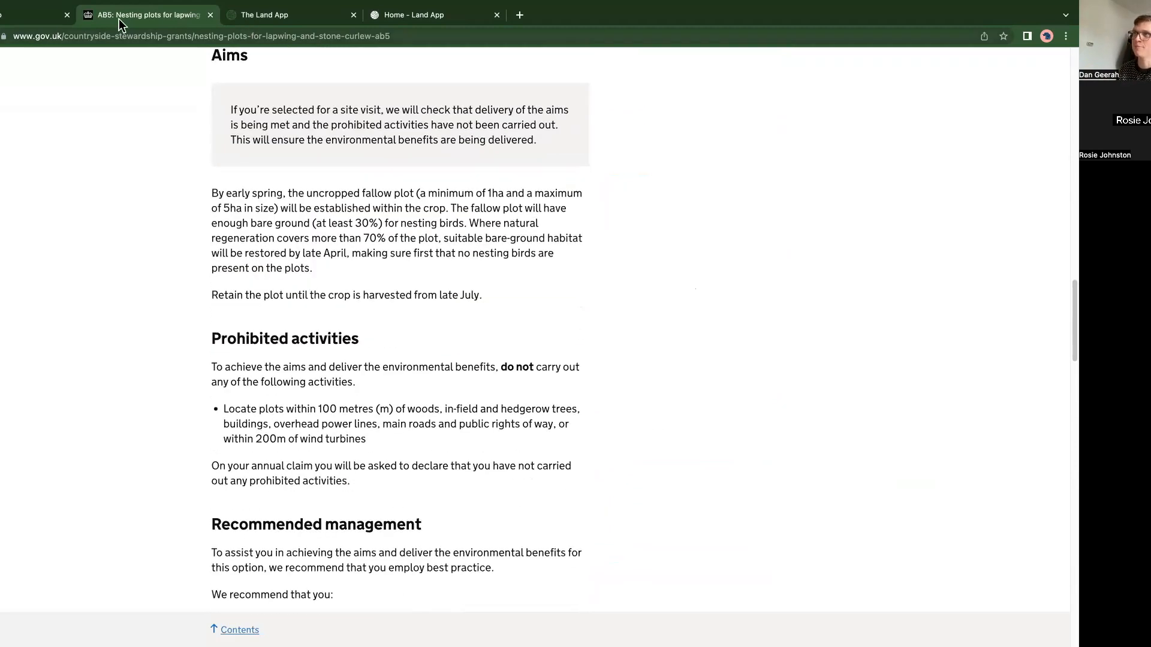
{"action": "left_click", "coordinate": [14, 18]}
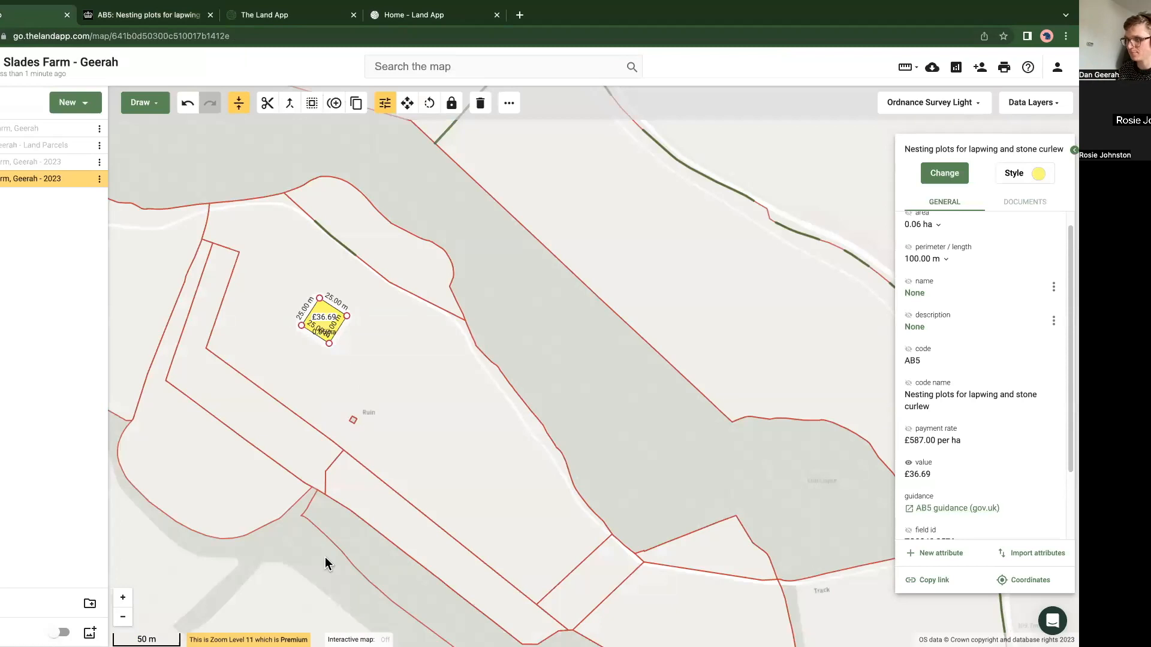
Step: Place seven points scattered across the 3.46 ha parcel west of the lapwing plot
{"action": "left_click", "coordinate": [296, 559]}
{"action": "scroll", "coordinate": [296, 559], "scroll_direction": "down", "scroll_amount": 3}
{"action": "left_click_drag", "start_coordinate": [150, 515], "coordinate": [430, 388]}
{"action": "left_click", "coordinate": [387, 362]}
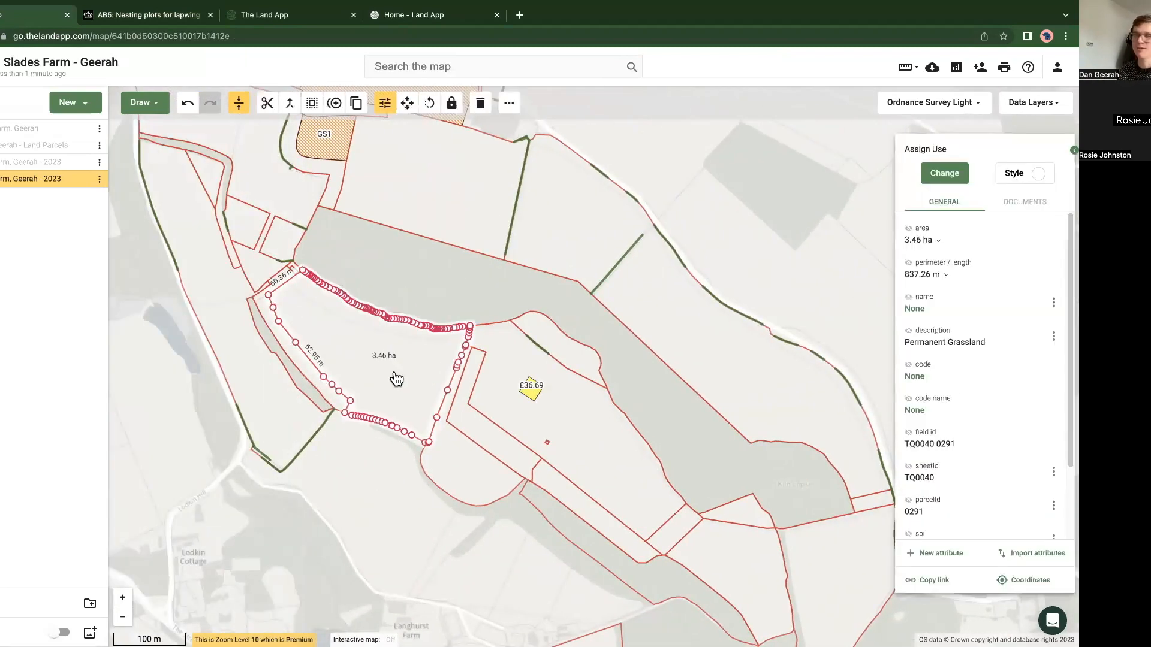
{"action": "scroll", "coordinate": [392, 374], "scroll_direction": "up", "scroll_amount": 3}
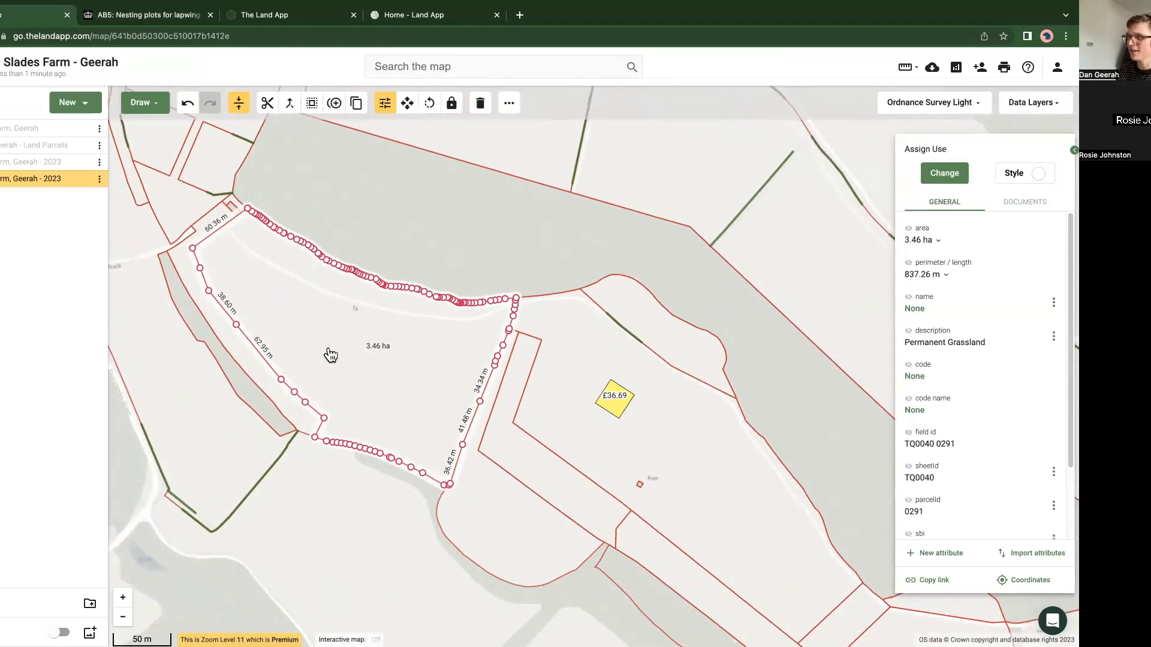
{"action": "left_click", "coordinate": [140, 105]}
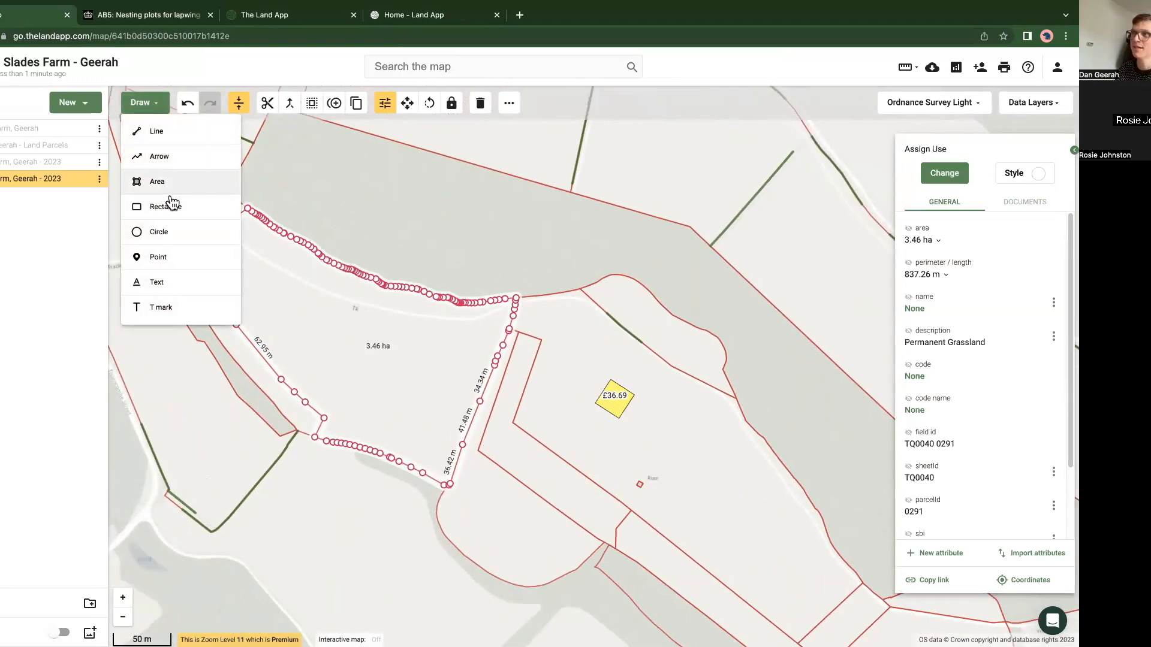
{"action": "left_click", "coordinate": [167, 258]}
{"action": "left_click", "coordinate": [277, 311]}
{"action": "left_click", "coordinate": [344, 327]}
{"action": "left_click", "coordinate": [392, 301]}
{"action": "left_click", "coordinate": [408, 351]}
{"action": "left_click", "coordinate": [469, 344]}
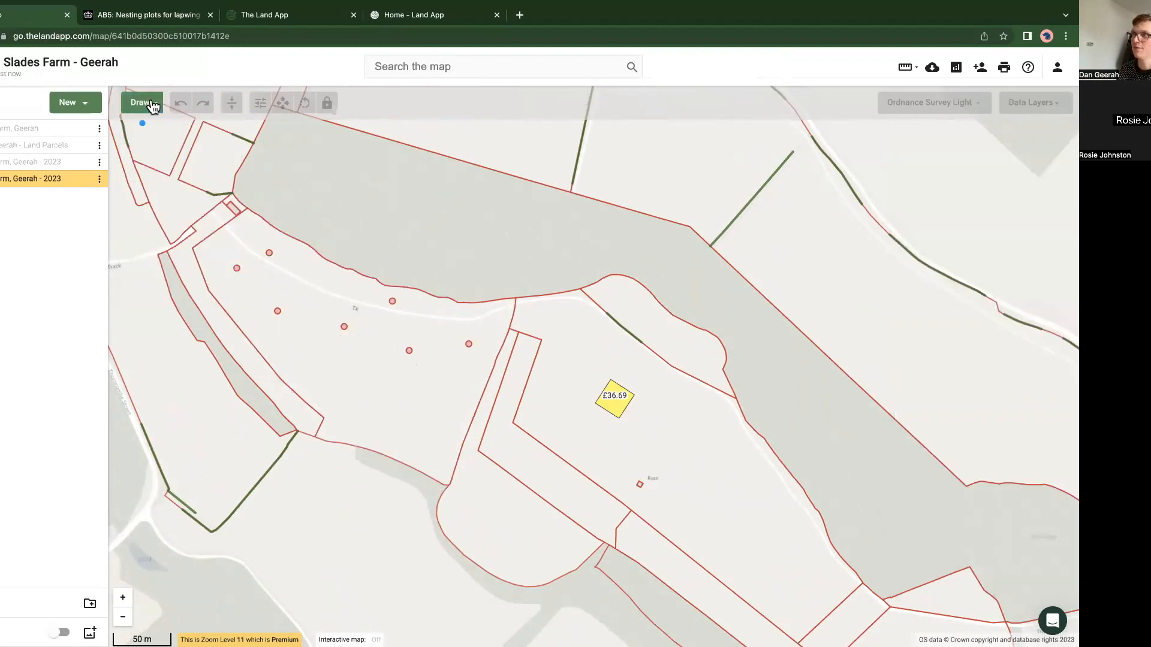
{"action": "left_click", "coordinate": [141, 105]}
Step: Assign TE1: Planting standard hedgerow tree to the seven points
{"action": "left_click", "coordinate": [939, 174]}
{"action": "type", "text": "tree"}
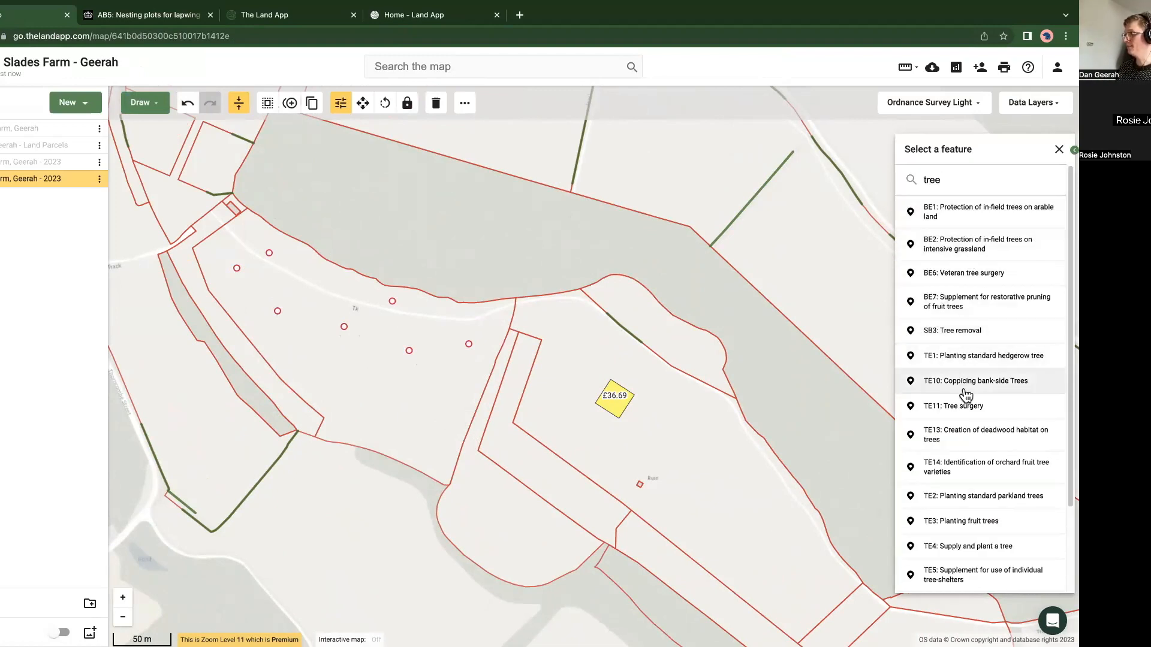
{"action": "left_click", "coordinate": [962, 360]}
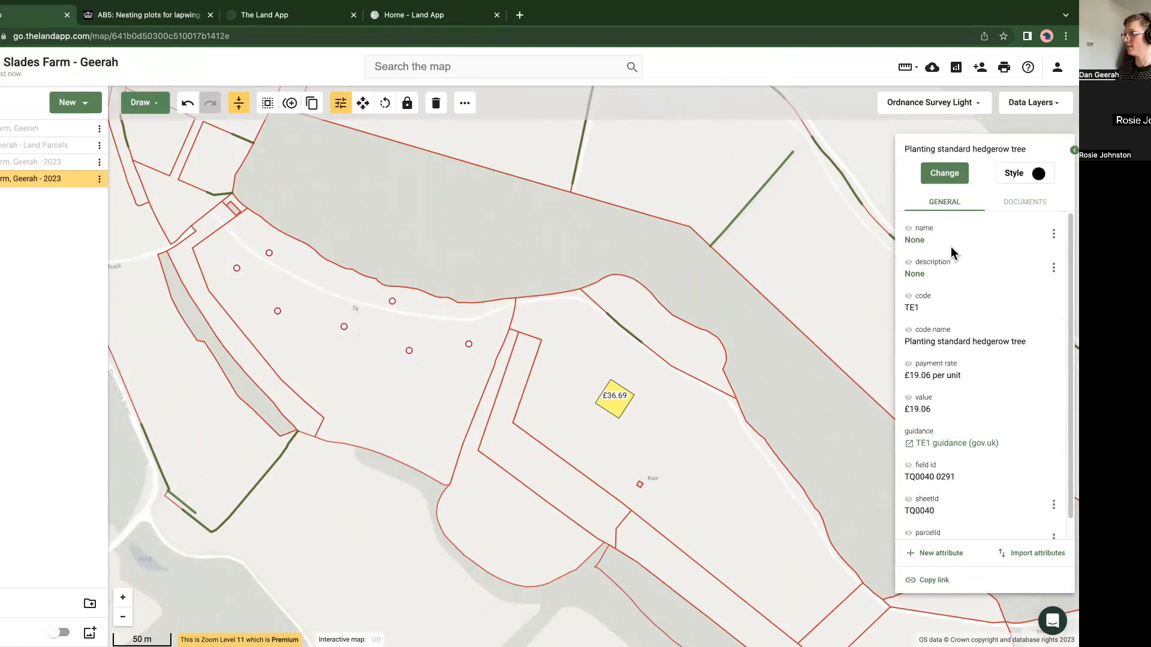
Step: Assign BE1: Protection of in-field trees on arable land to the seven points
{"action": "left_click", "coordinate": [940, 175]}
{"action": "type", "text": "treee"}
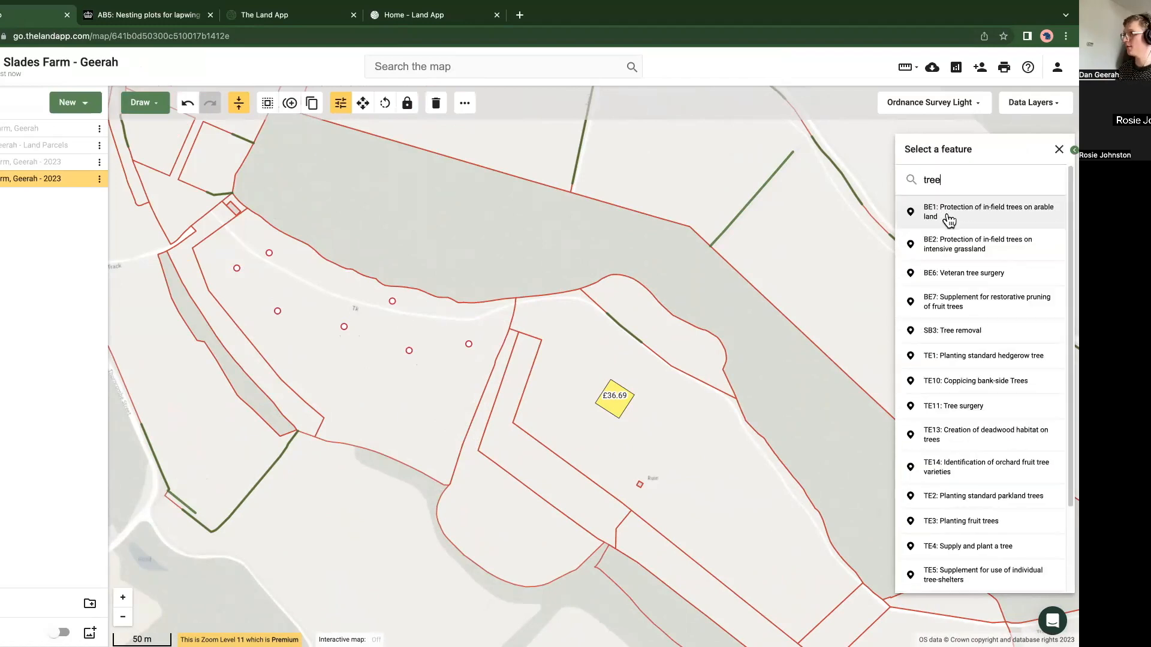
{"action": "key", "text": "BackSpace"}
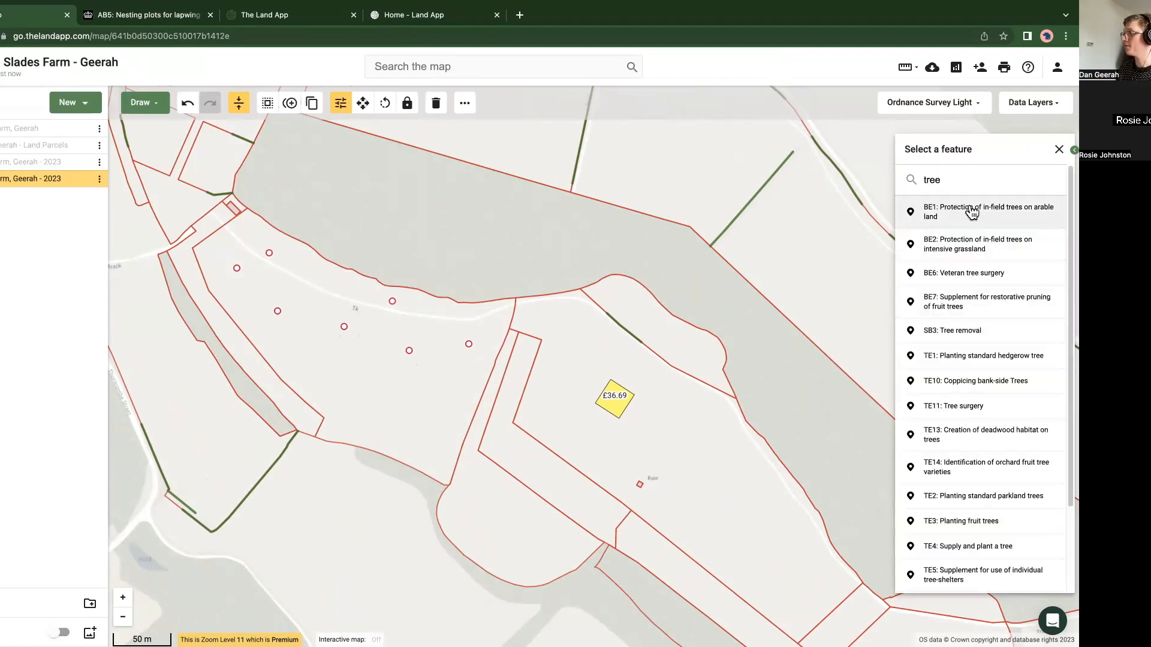
{"action": "left_click", "coordinate": [947, 201]}
{"action": "left_click", "coordinate": [363, 397]}
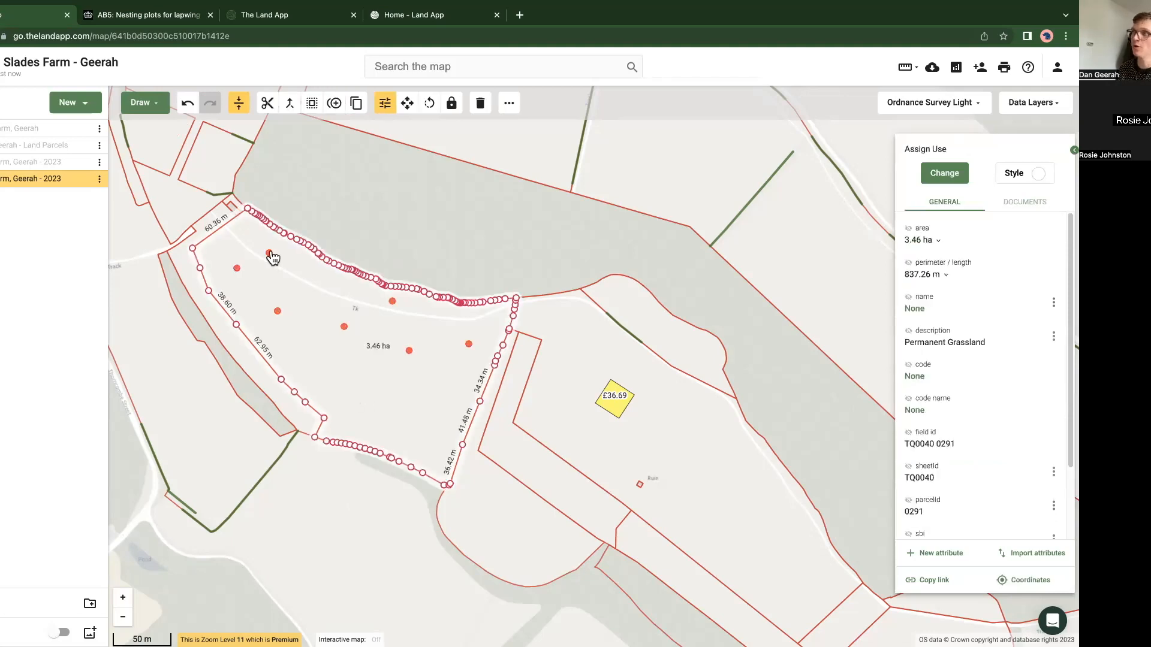
Step: Trace a line about 415 m long along the western, southern and lower eastern boundary of the 3.46 ha parcel
{"action": "left_click", "coordinate": [153, 109]}
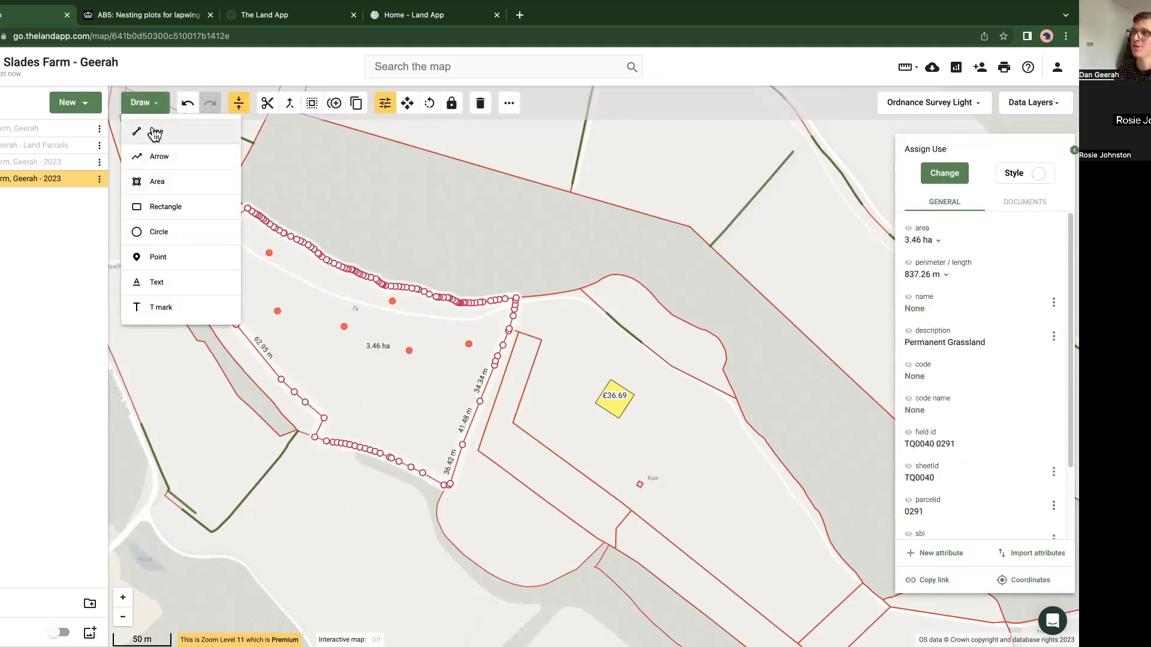
{"action": "left_click", "coordinate": [154, 133]}
{"action": "left_click", "coordinate": [196, 259]}
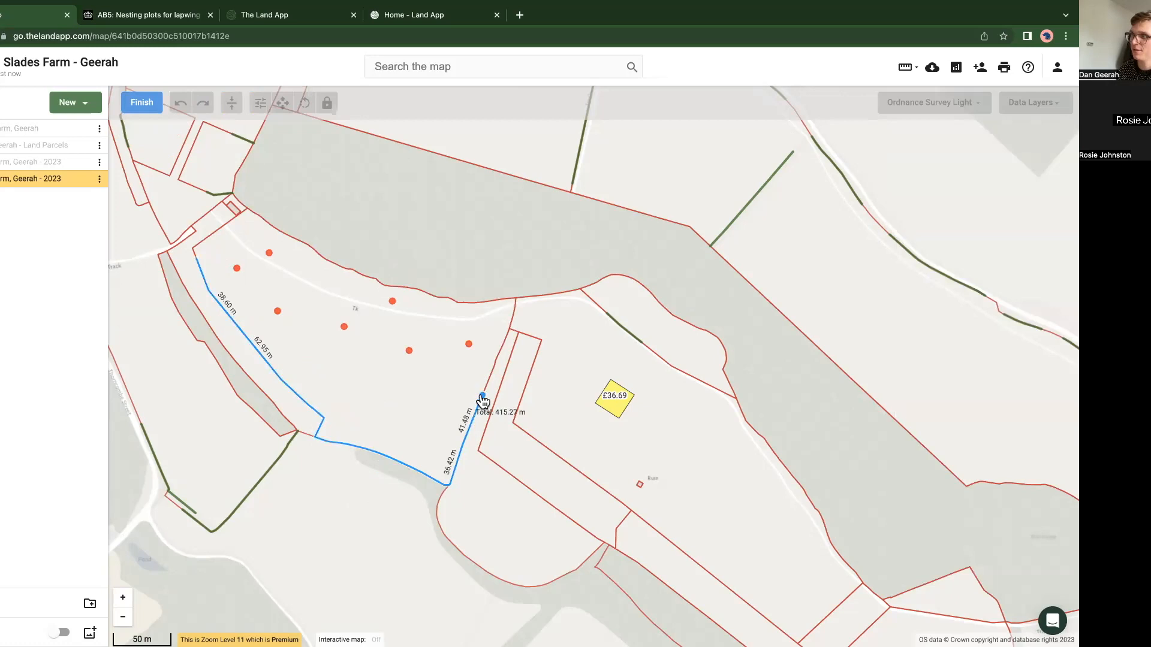
{"action": "key", "text": "Escape"}
{"action": "left_click", "coordinate": [134, 106]}
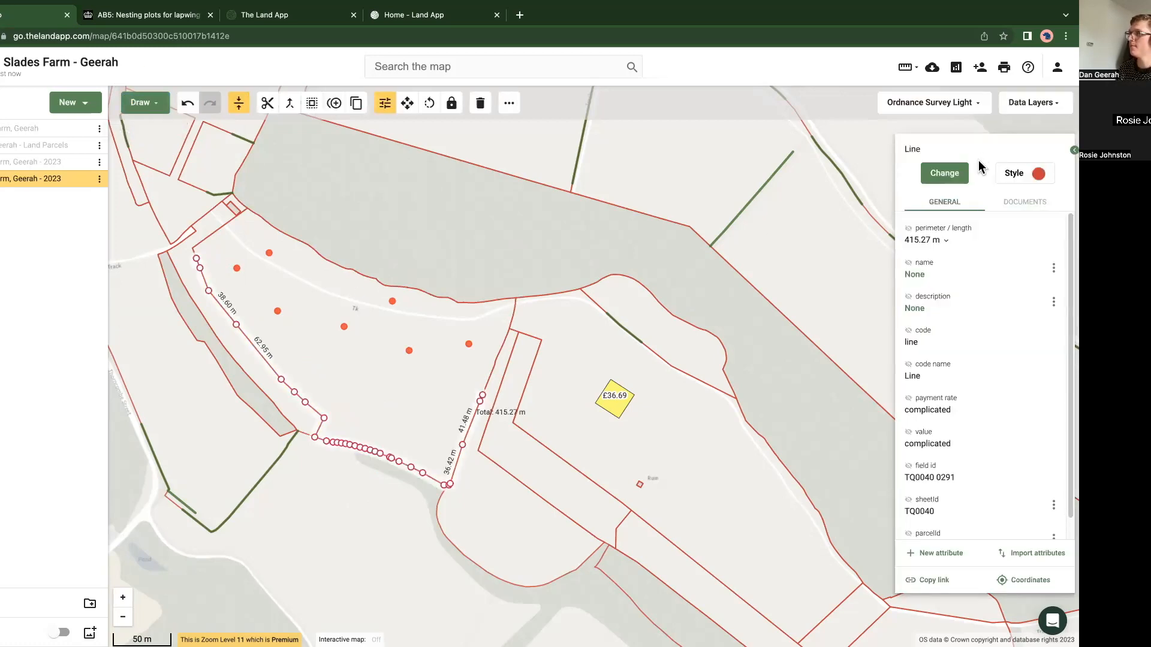
Step: Assign BN11: Planting new hedges to the traced boundary line
{"action": "left_click", "coordinate": [958, 170]}
{"action": "type", "text": "bn11"}
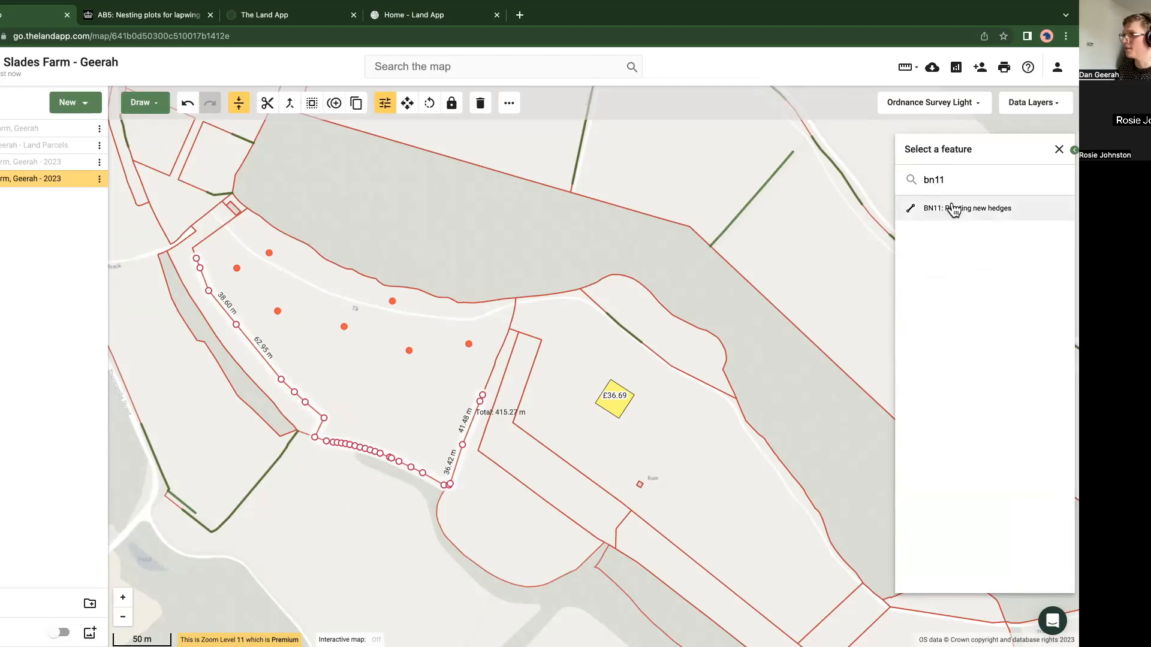
{"action": "left_click", "coordinate": [953, 209]}
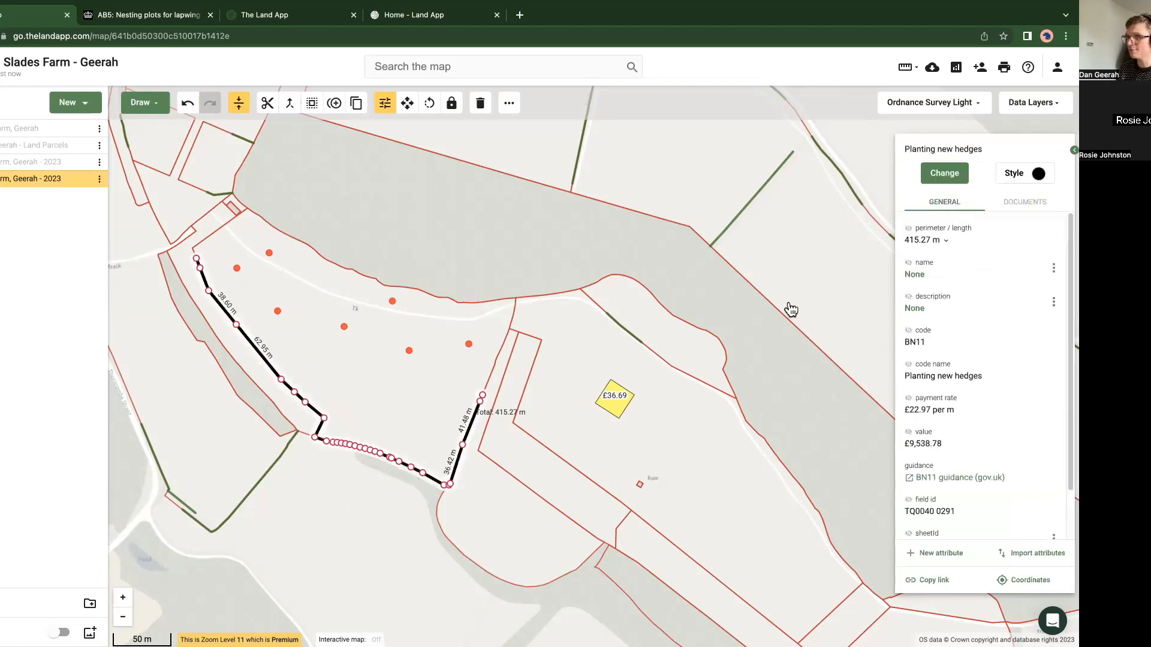
{"action": "left_click", "coordinate": [353, 551]}
Step: Hide the Countryside Stewardship plan and show the ownership plan for the whole farm
{"action": "scroll", "coordinate": [354, 540], "scroll_direction": "down", "scroll_amount": 3}
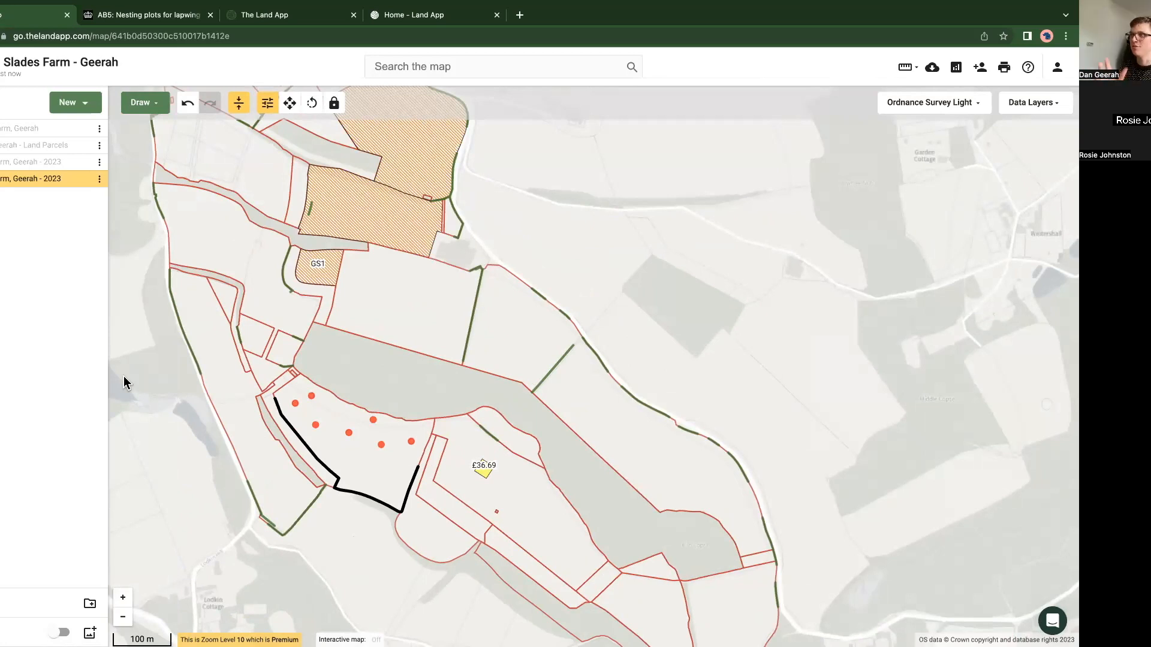
{"action": "scroll", "coordinate": [166, 366], "scroll_direction": "down", "scroll_amount": 2}
{"action": "left_click_drag", "start_coordinate": [166, 379], "coordinate": [289, 408]}
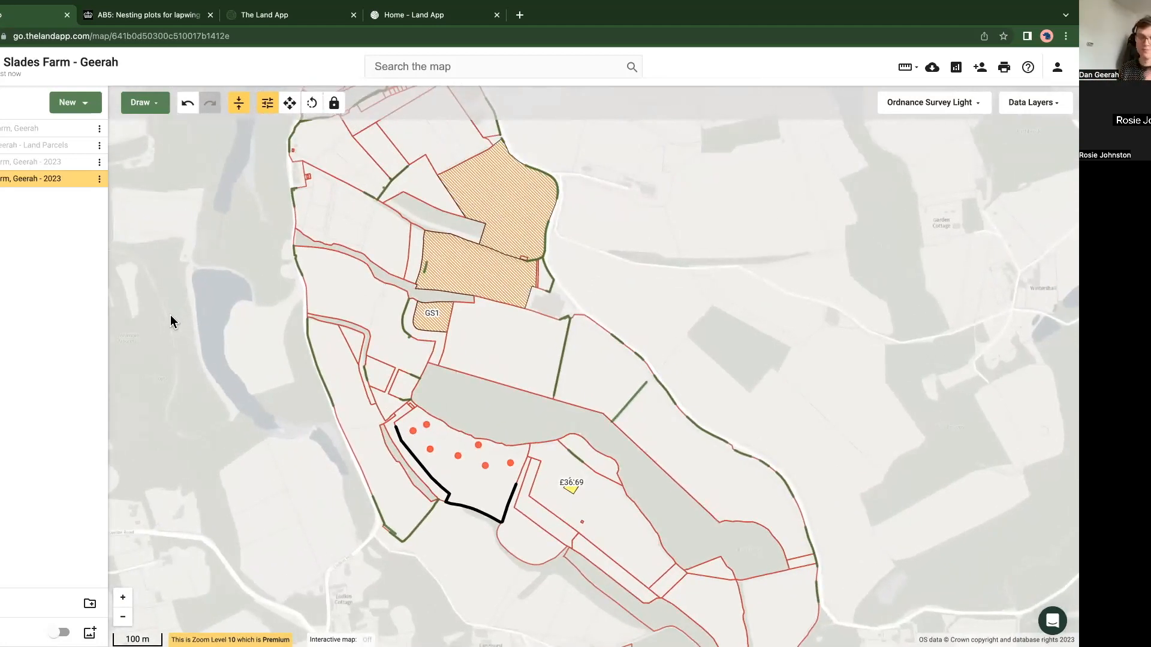
{"action": "left_click", "coordinate": [83, 182]}
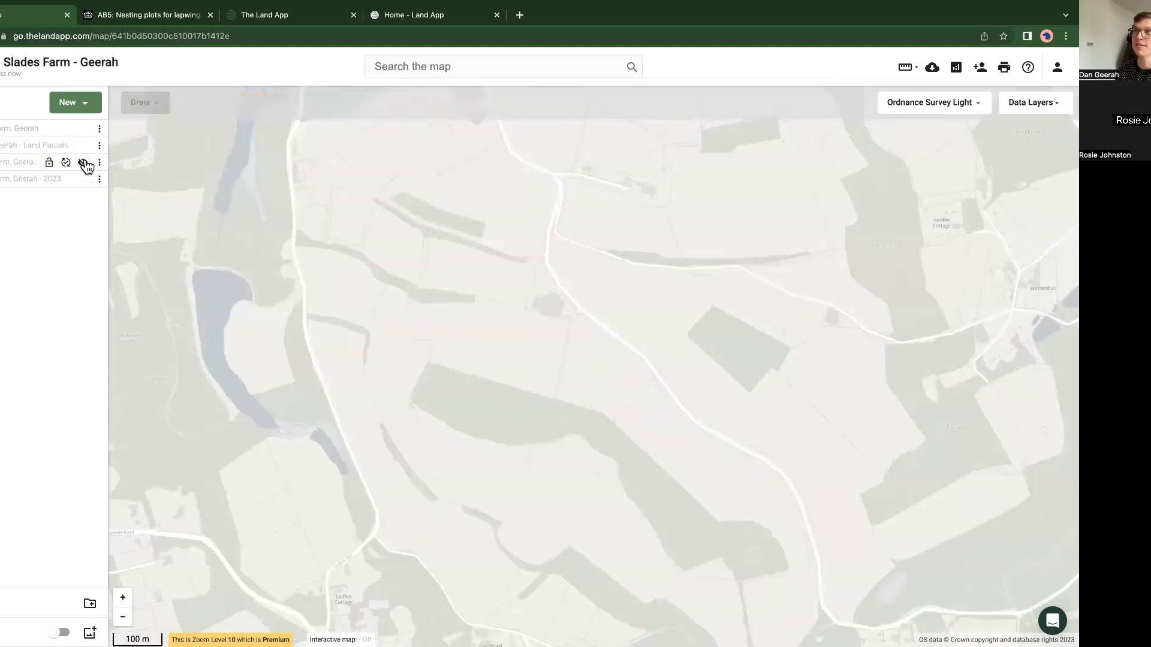
{"action": "left_click", "coordinate": [83, 128]}
{"action": "scroll", "coordinate": [195, 311], "scroll_direction": "down", "scroll_amount": 3}
{"action": "left_click_drag", "start_coordinate": [191, 318], "coordinate": [304, 333]}
{"action": "scroll", "coordinate": [303, 334], "scroll_direction": "down", "scroll_amount": 3}
{"action": "mouse_move", "coordinate": [84, 151]}
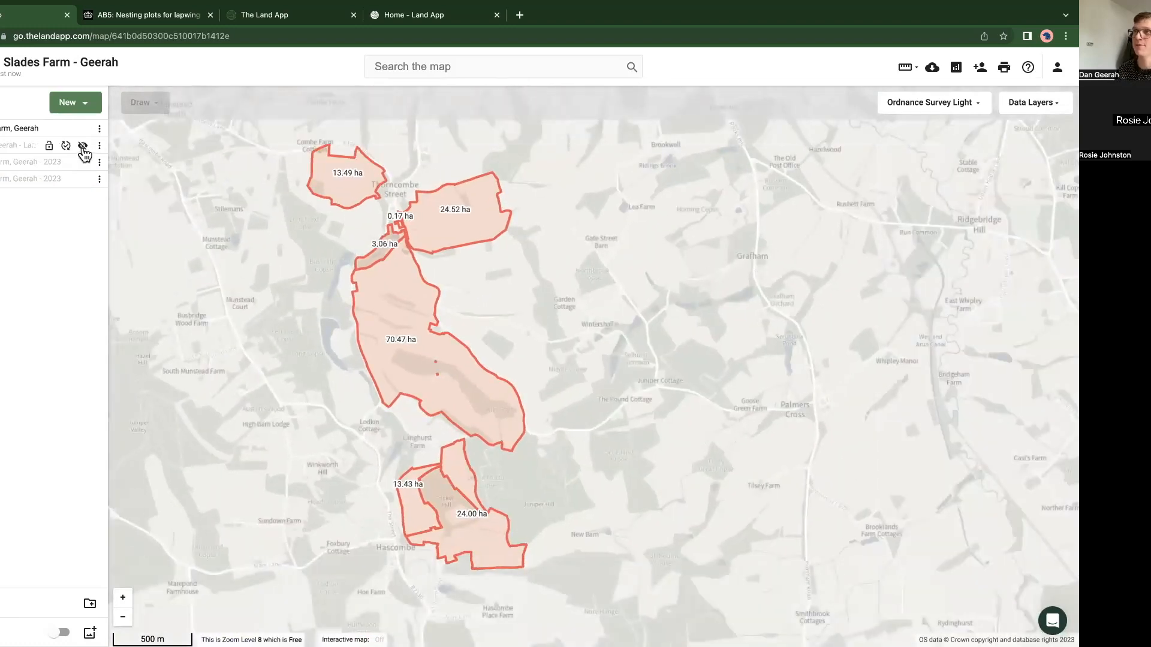
Step: Preview the land parcels plan over the ownership plan, and swap it for the 2023 BPS plan
{"action": "left_click", "coordinate": [82, 147]}
{"action": "left_click", "coordinate": [83, 146]}
{"action": "left_click", "coordinate": [83, 147]}
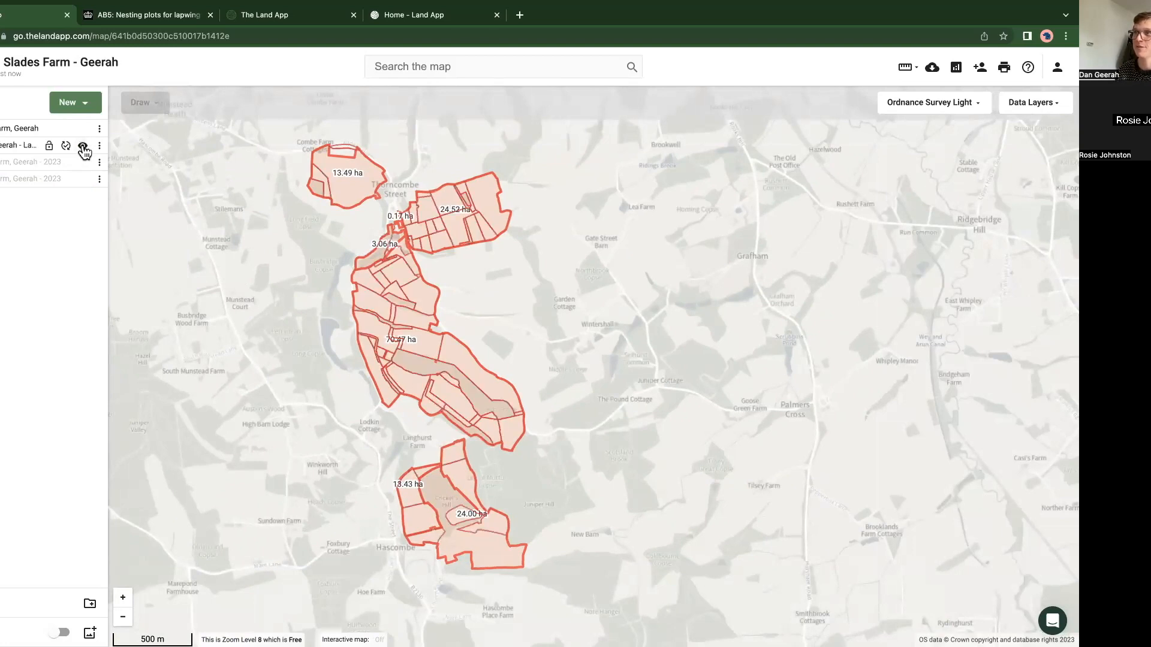
{"action": "left_click", "coordinate": [84, 149]}
{"action": "left_click", "coordinate": [84, 161]}
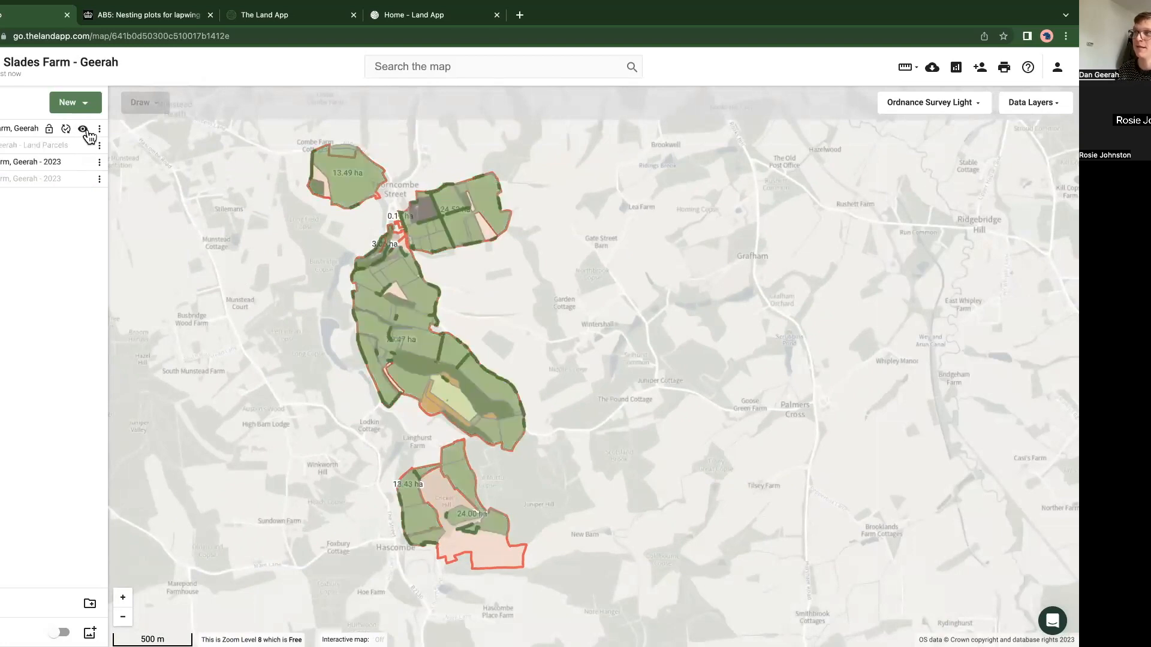
Step: Display the 2023 Countryside Stewardship plan on its own, and return the map to showing only the ownership plan
{"action": "left_click", "coordinate": [83, 130]}
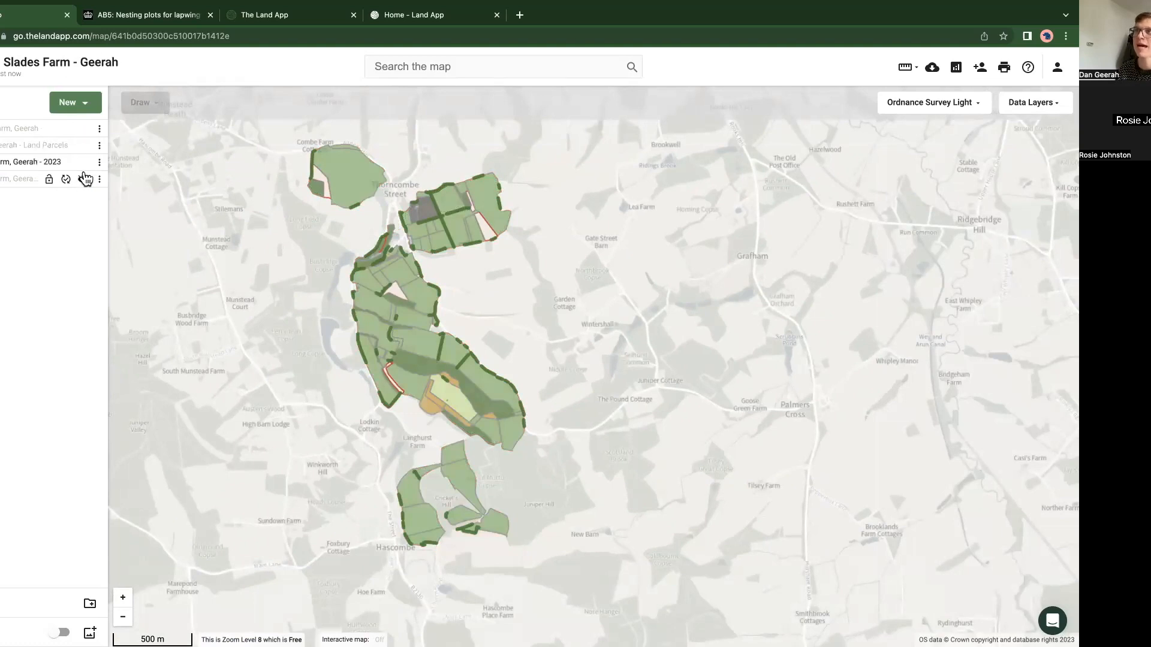
{"action": "left_click", "coordinate": [83, 179]}
{"action": "left_click", "coordinate": [84, 163]}
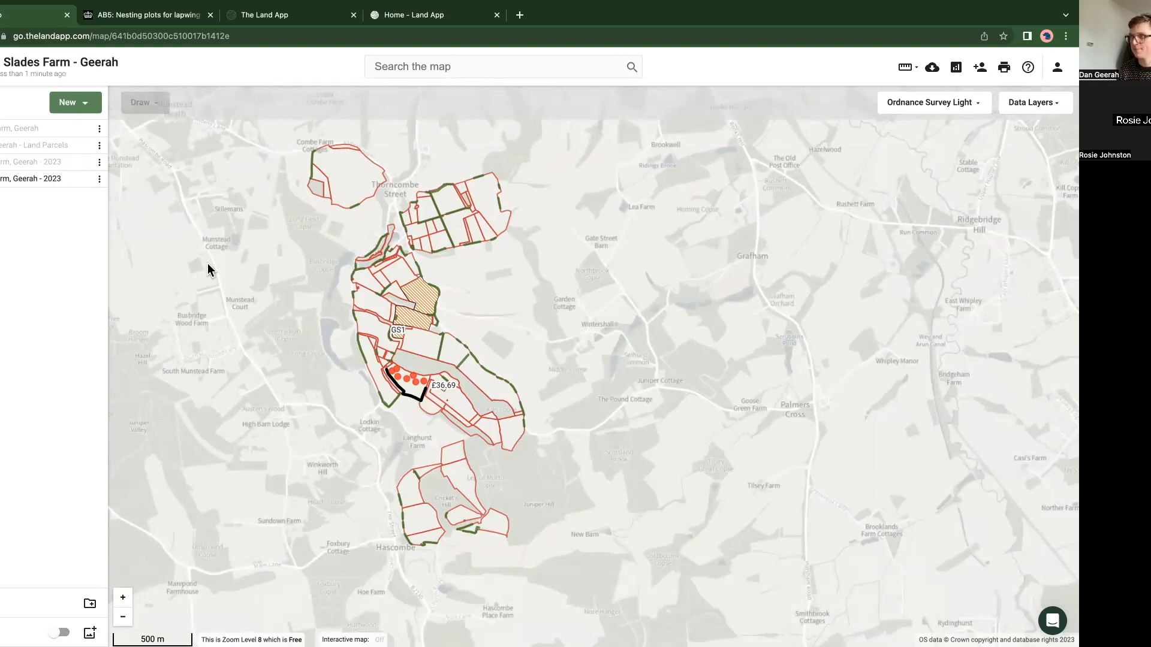
{"action": "left_click_drag", "start_coordinate": [613, 290], "coordinate": [662, 308]}
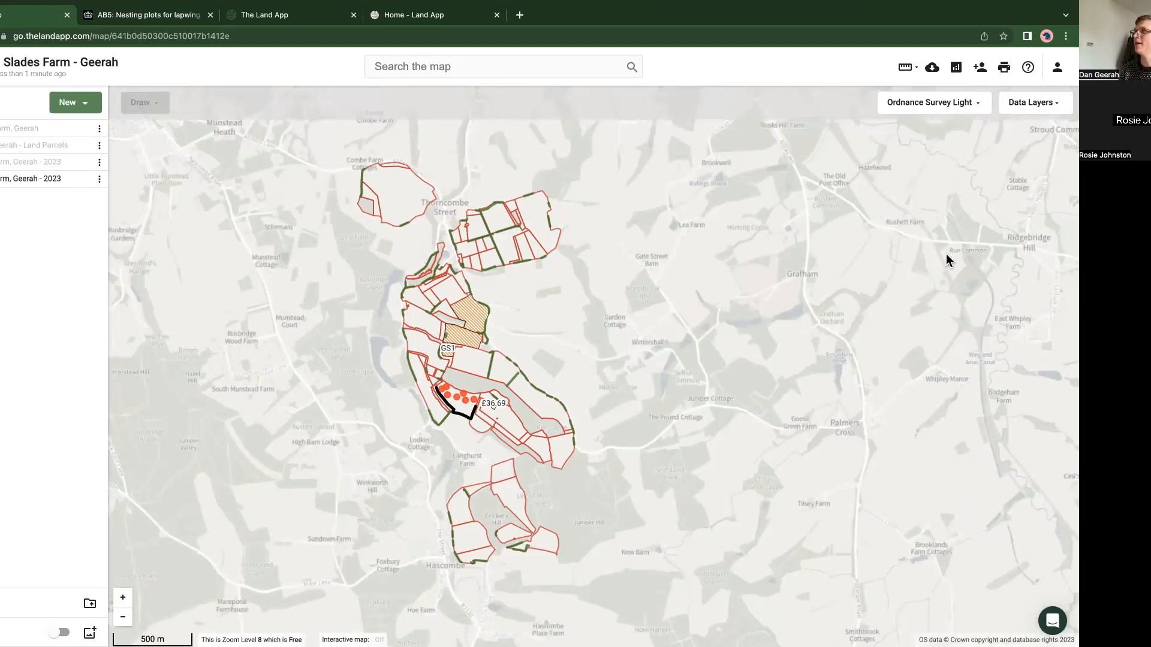
{"action": "left_click", "coordinate": [84, 129]}
{"action": "left_click", "coordinate": [83, 178]}
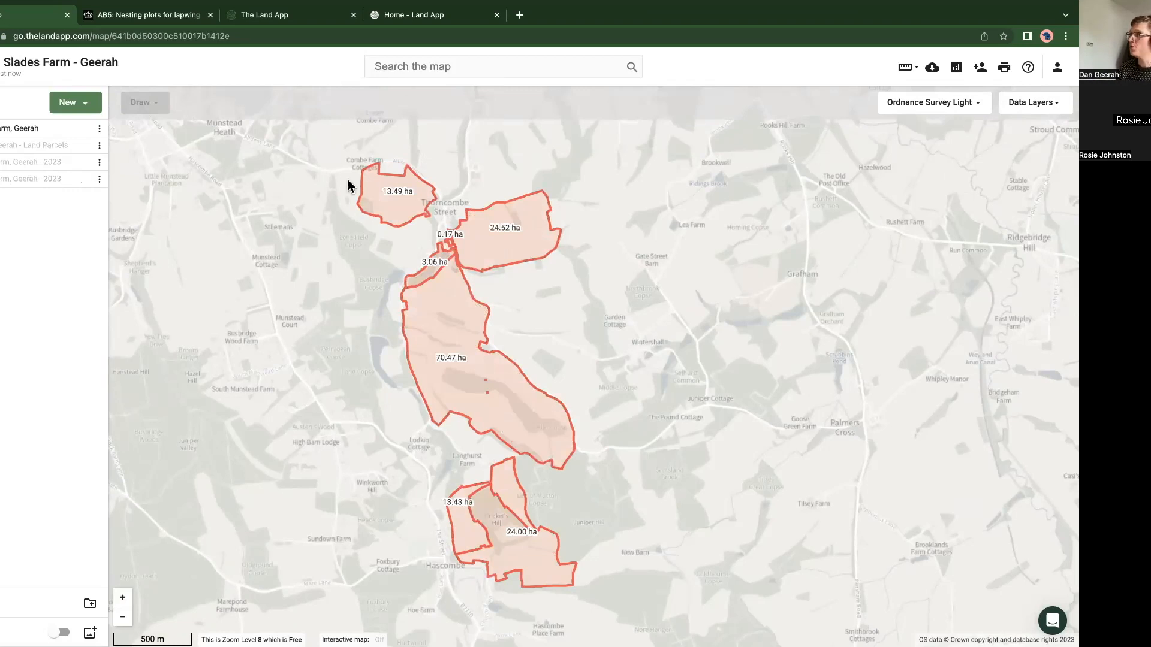
Step: Enter the new collaborator's email address in the map's sharing settings and open the permission type choices
{"action": "left_click", "coordinate": [979, 71]}
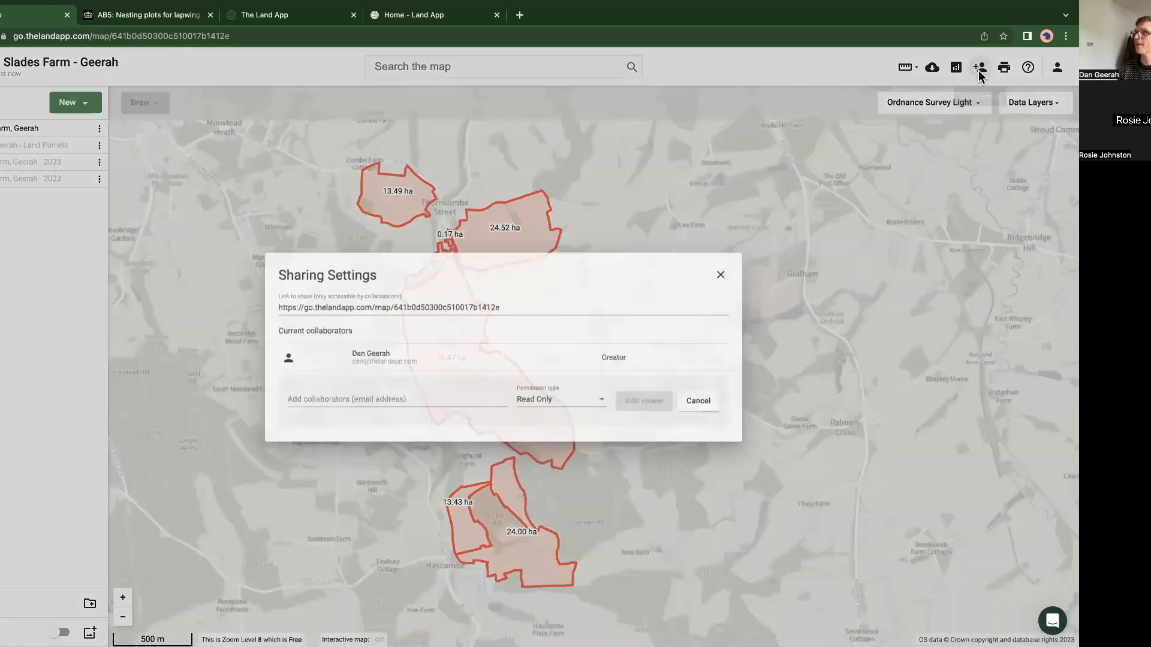
{"action": "left_click", "coordinate": [376, 403]}
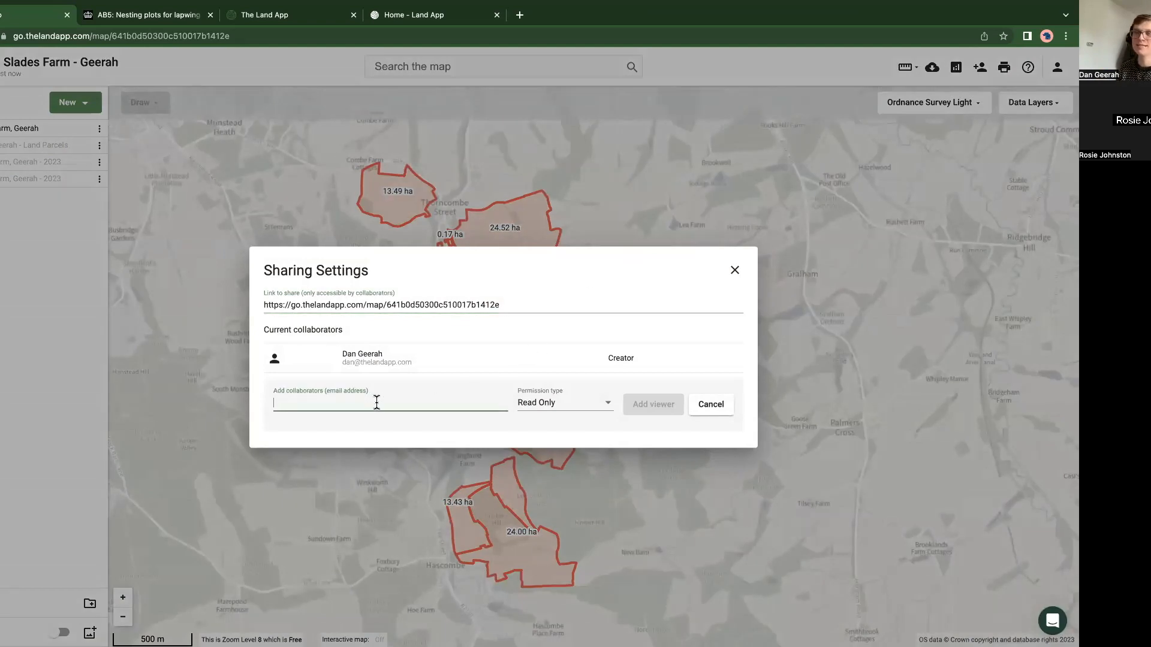
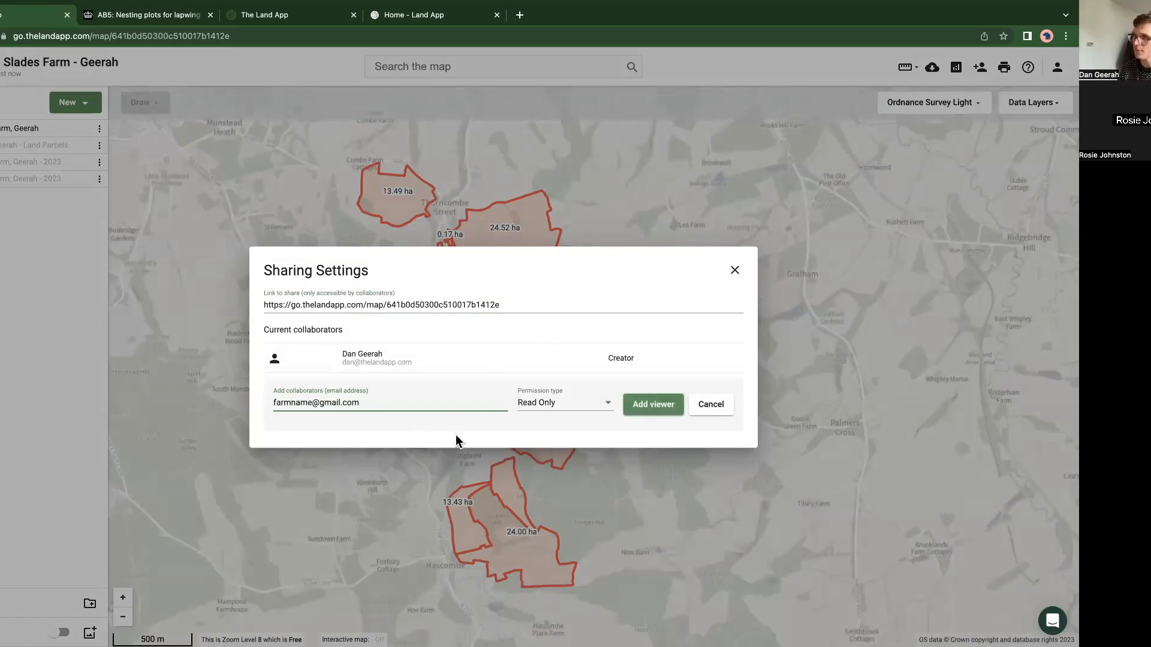
{"action": "left_click", "coordinate": [524, 406]}
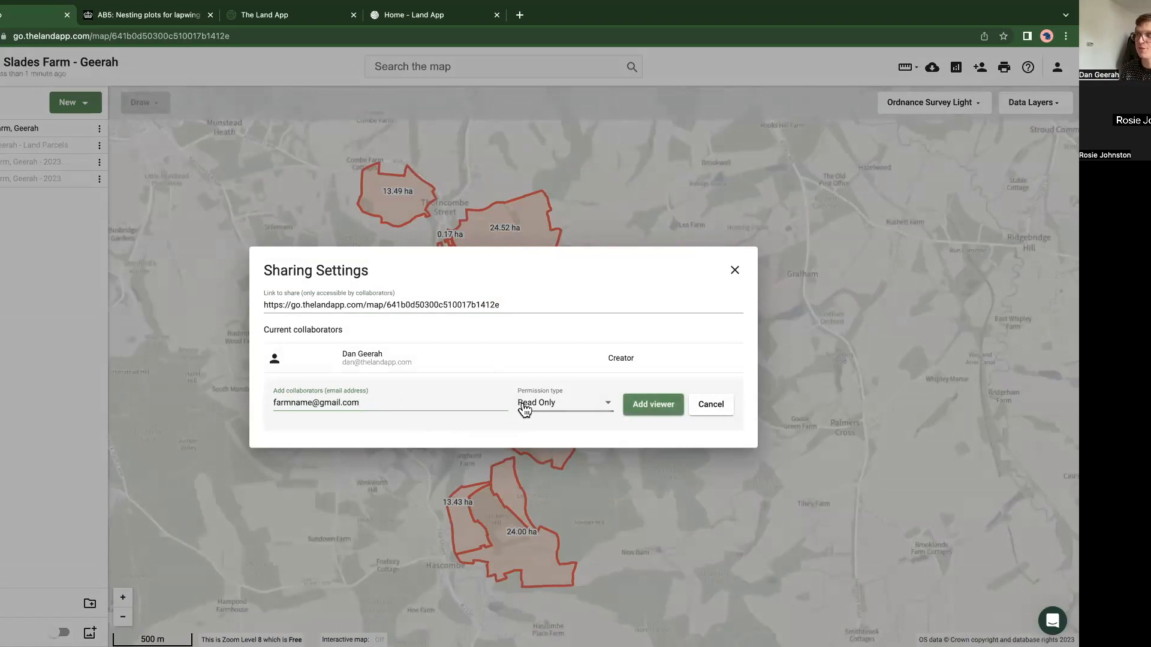
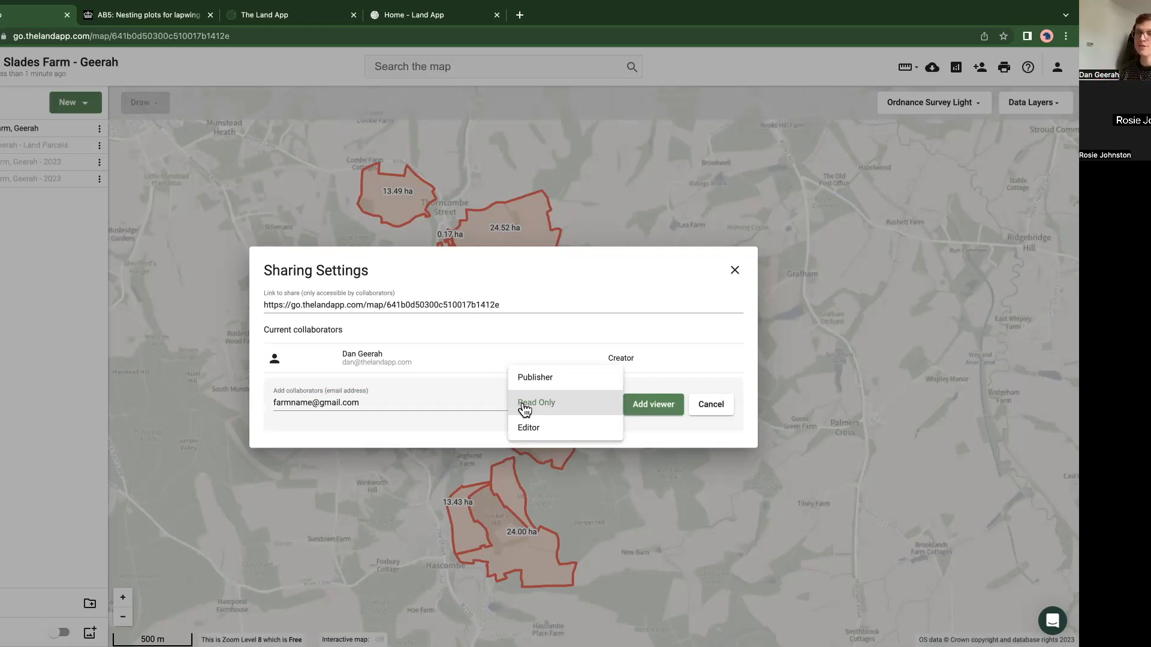
Step: Add the new collaborator to the map with Read Only permission and close the sharing settings
{"action": "left_click", "coordinate": [541, 409]}
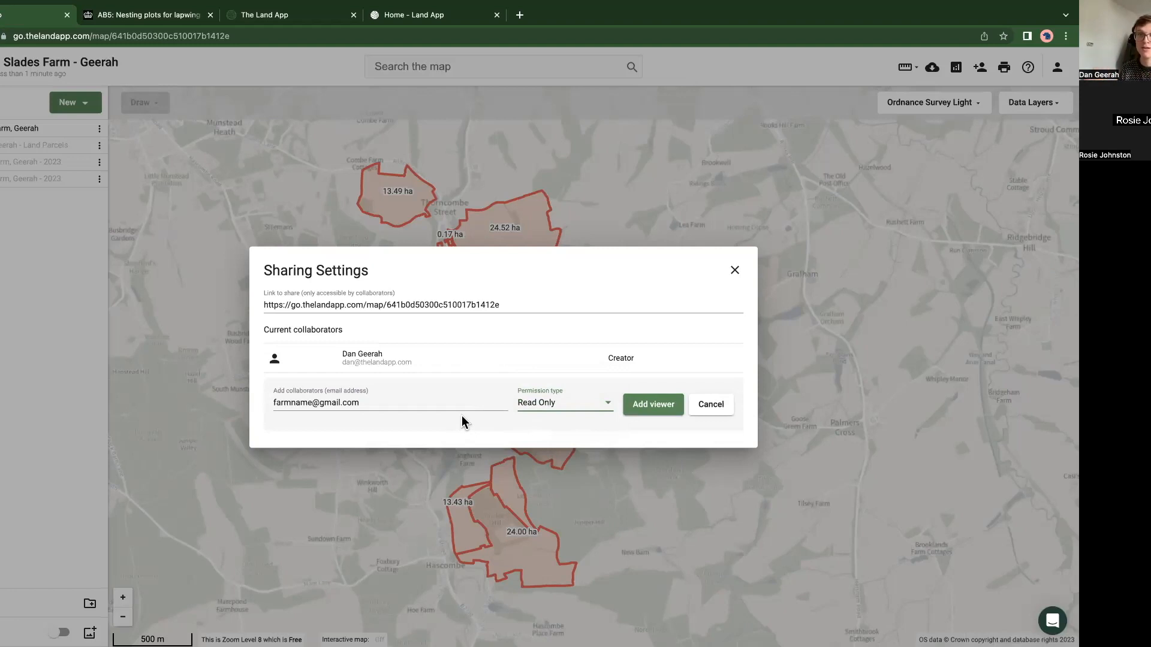
{"action": "left_click", "coordinate": [646, 410]}
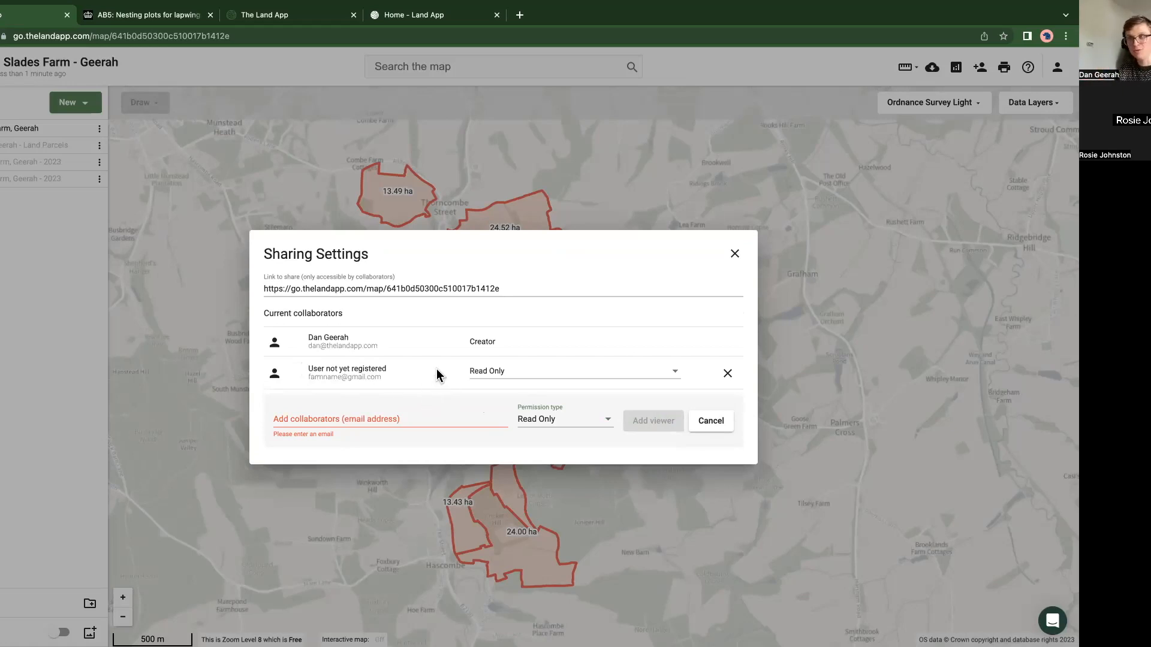
{"action": "left_click", "coordinate": [170, 361]}
Step: Examine the ownership boundary around Lower House and its surrounding parcels in the southern part of the farm
{"action": "scroll", "coordinate": [501, 314], "scroll_direction": "down", "scroll_amount": 5}
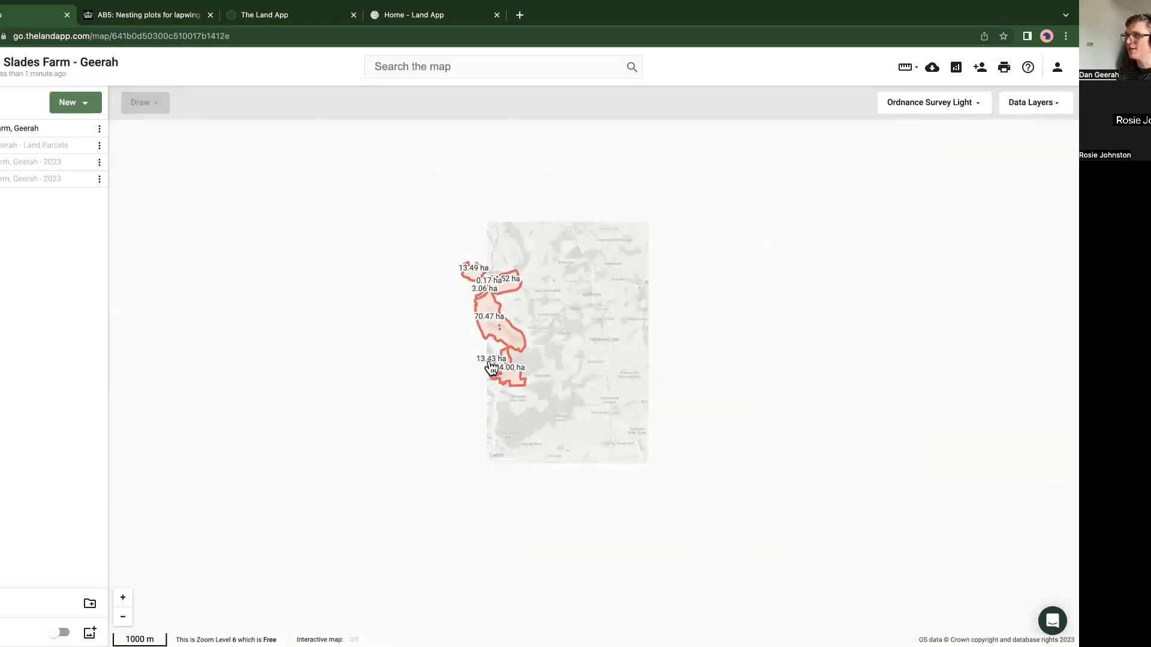
{"action": "scroll", "coordinate": [491, 358], "scroll_direction": "up", "scroll_amount": 8}
{"action": "scroll", "coordinate": [510, 437], "scroll_direction": "up", "scroll_amount": 8}
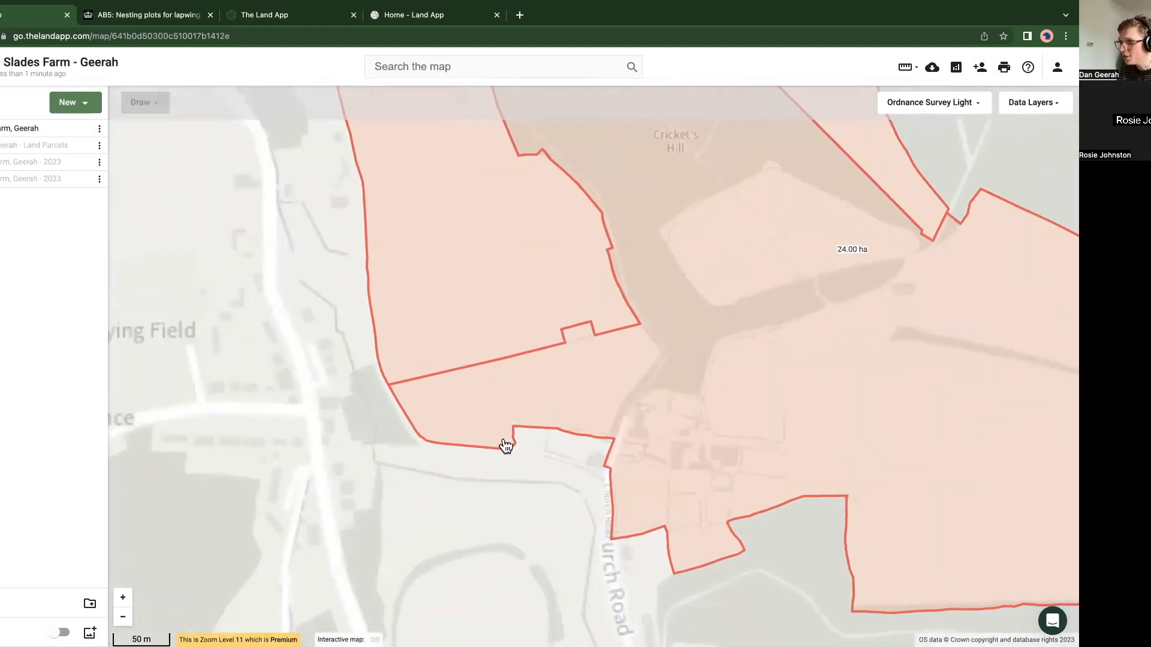
{"action": "scroll", "coordinate": [482, 435], "scroll_direction": "up", "scroll_amount": 3}
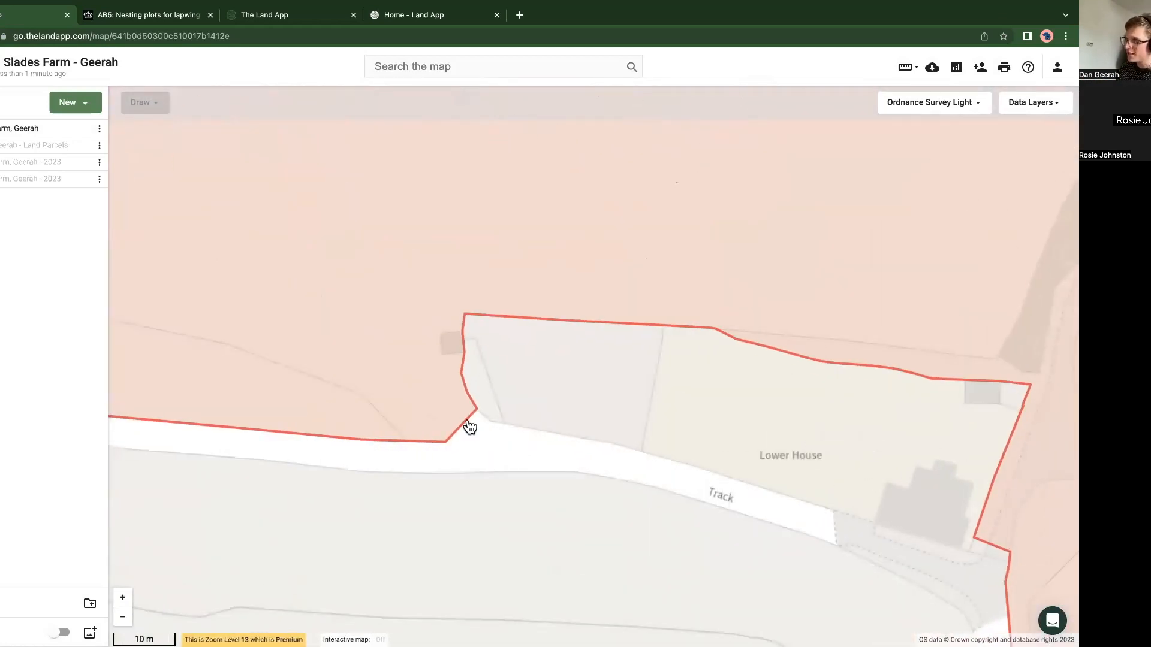
{"action": "scroll", "coordinate": [468, 426], "scroll_direction": "down", "scroll_amount": 3}
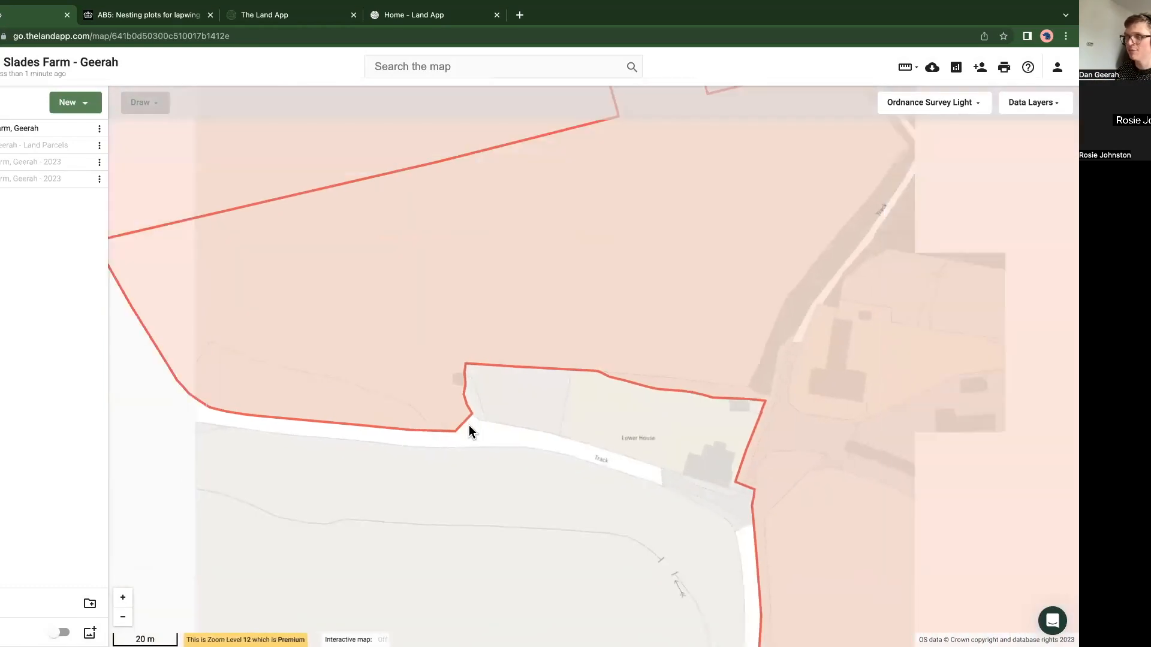
{"action": "scroll", "coordinate": [469, 431], "scroll_direction": "down", "scroll_amount": 6}
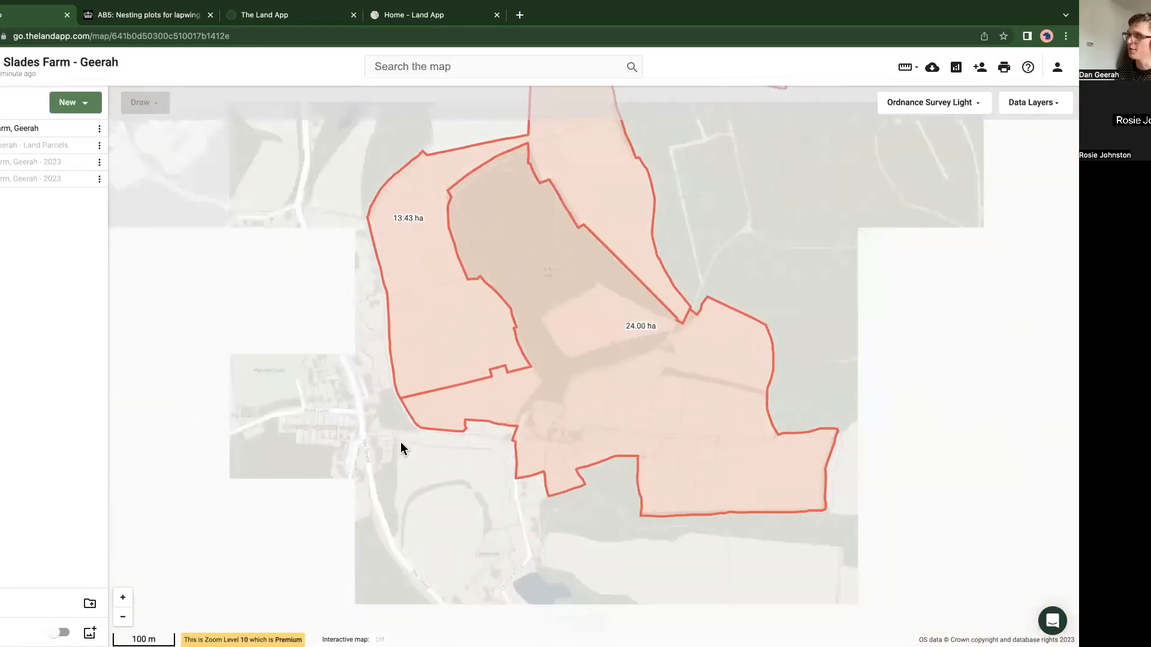
{"action": "scroll", "coordinate": [399, 440], "scroll_direction": "down", "scroll_amount": 2}
{"action": "scroll", "coordinate": [398, 440], "scroll_direction": "down", "scroll_amount": 2}
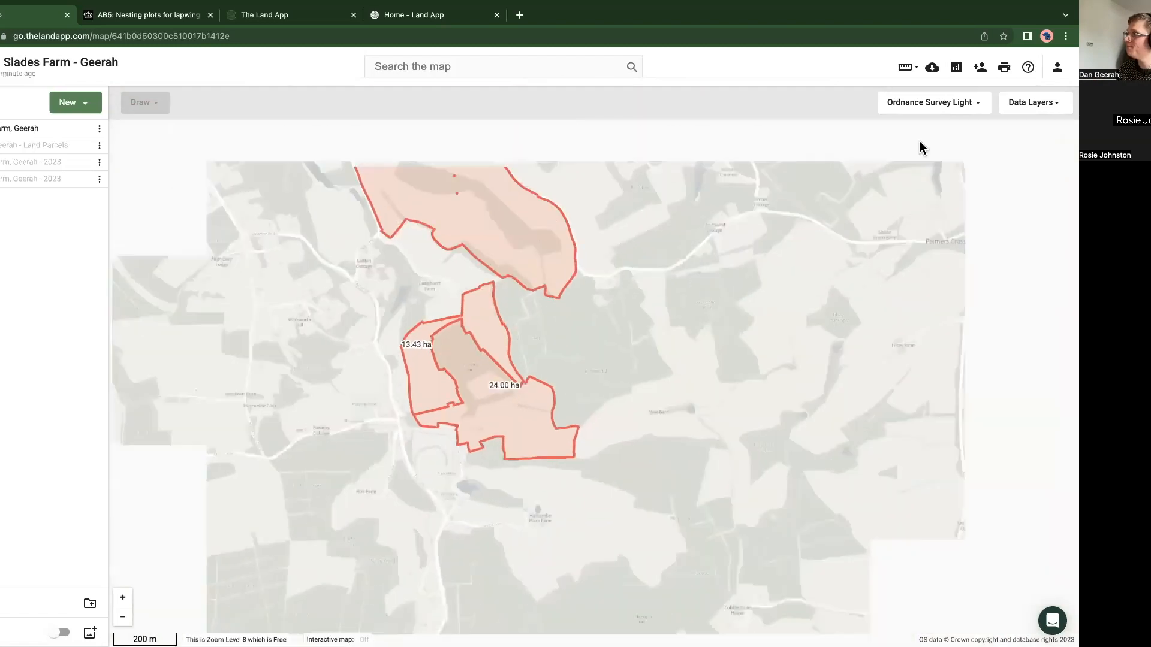
Step: Reopen the sharing settings, switch the unregistered collaborator's permission to Editor and return it to Read Only
{"action": "left_click", "coordinate": [979, 67]}
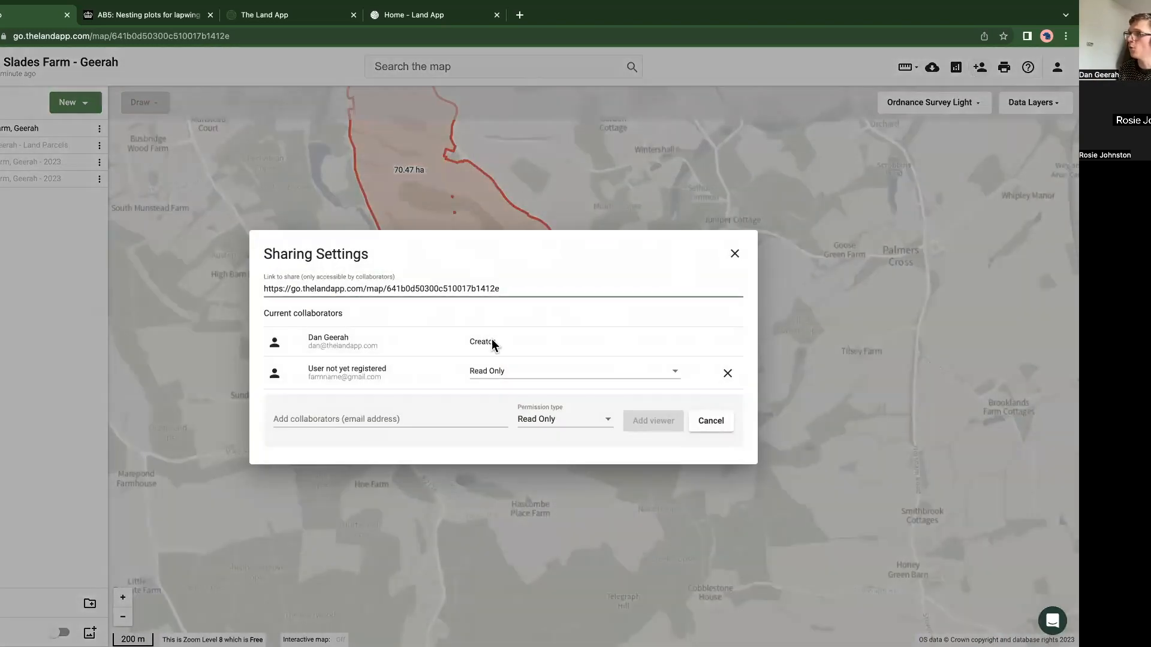
{"action": "left_click", "coordinate": [501, 373]}
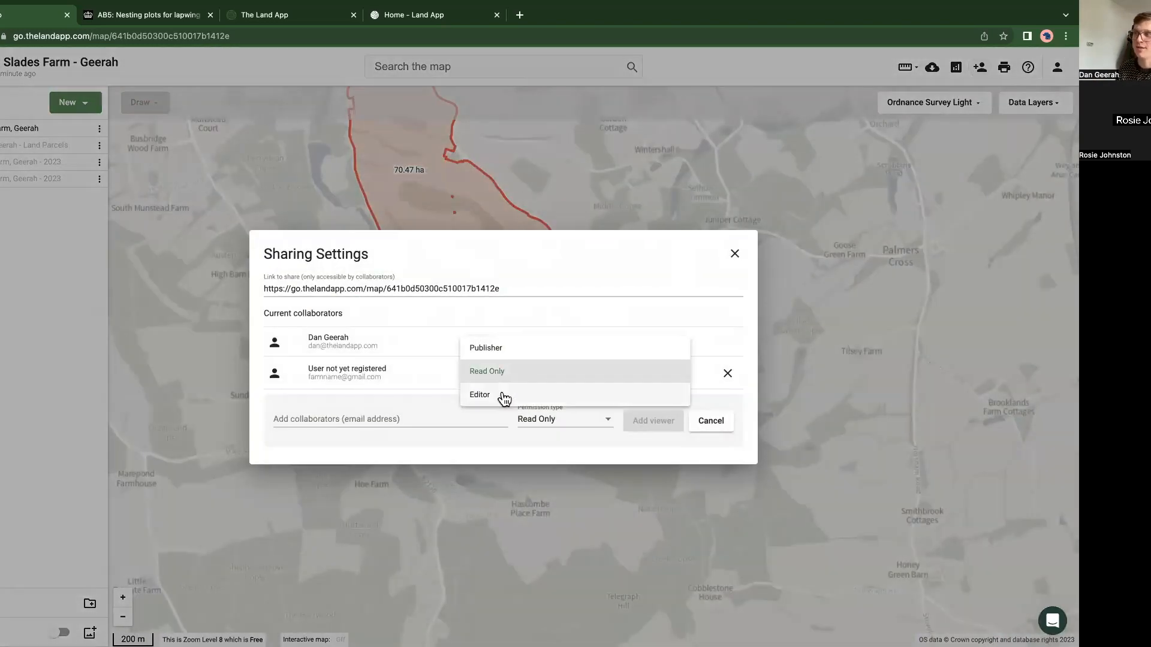
{"action": "left_click", "coordinate": [503, 398]}
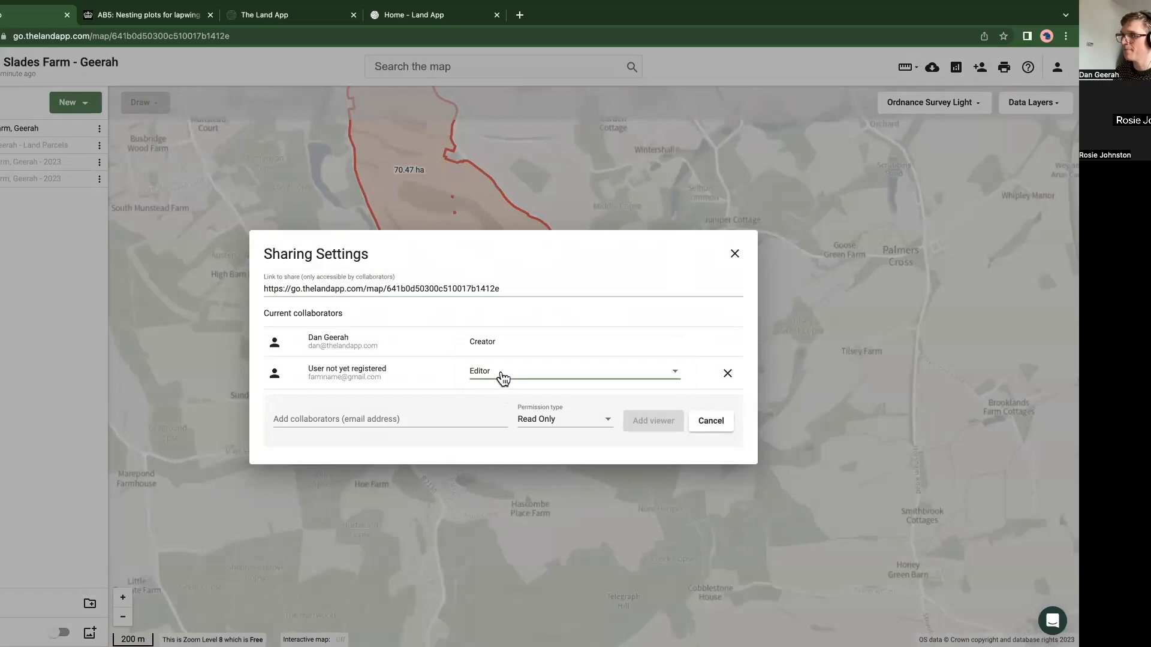
{"action": "left_click", "coordinate": [501, 376]}
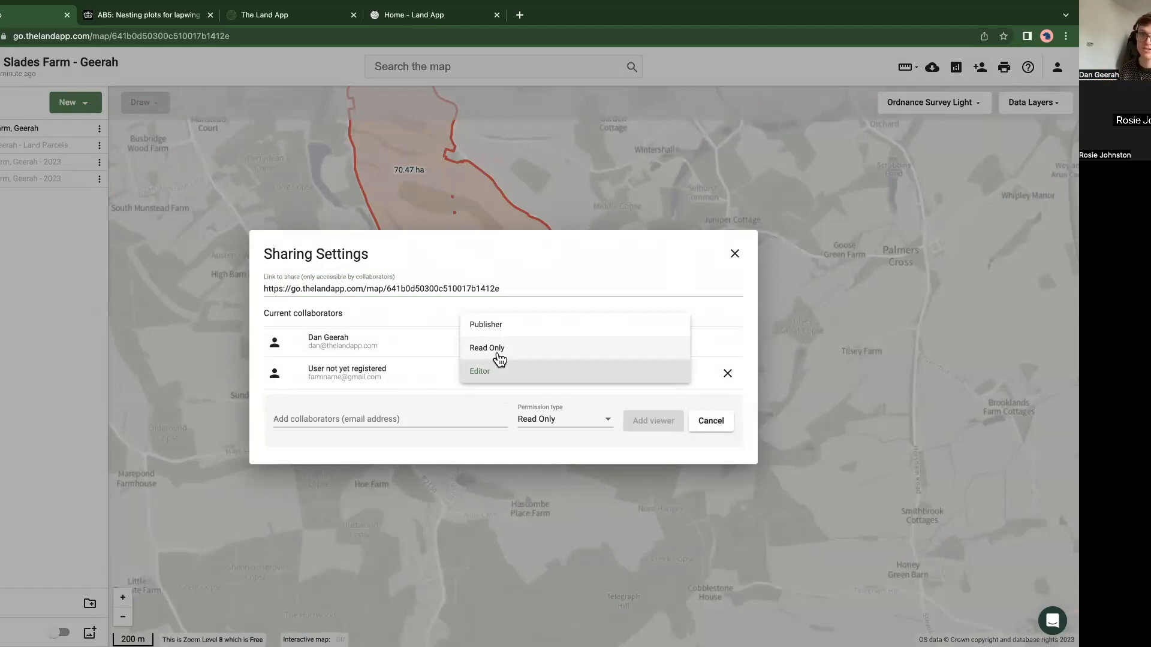
{"action": "left_click", "coordinate": [493, 351]}
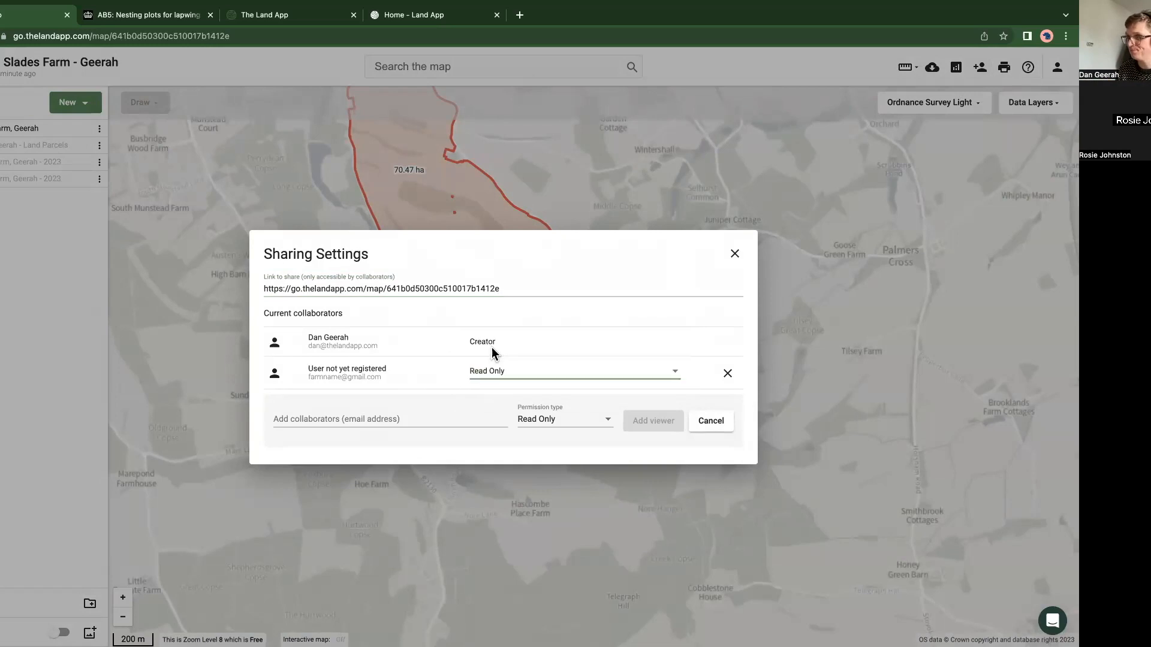
Step: Set the unregistered collaborator's permission to Publisher and close the sharing settings
{"action": "left_click", "coordinate": [489, 377]}
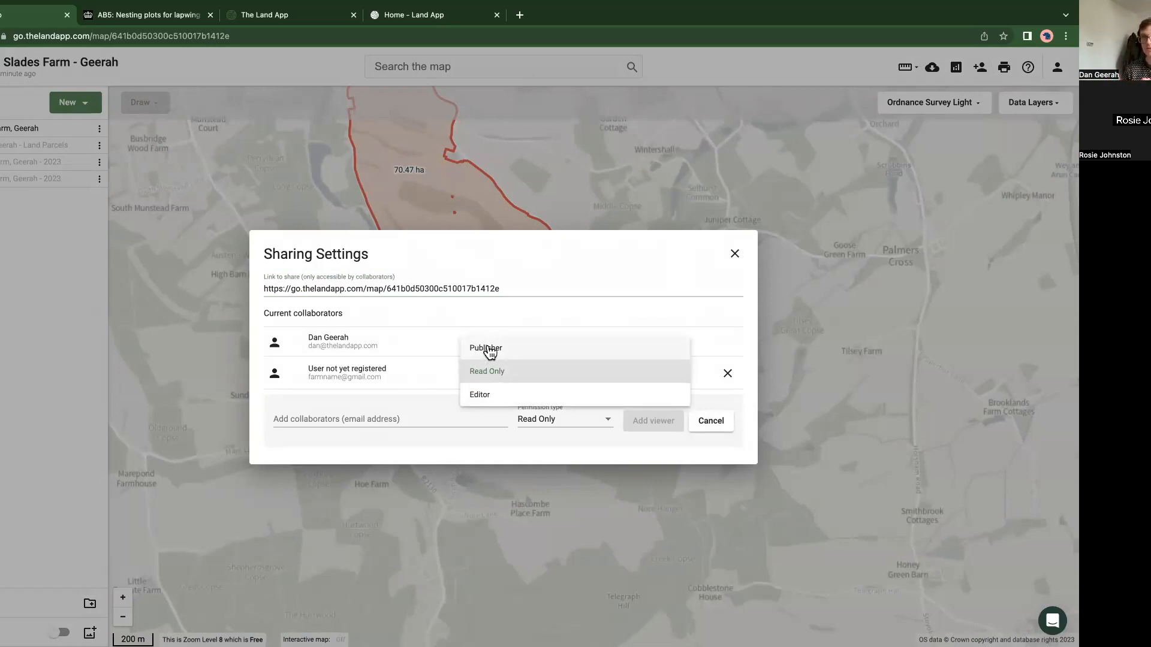
{"action": "left_click", "coordinate": [534, 347]}
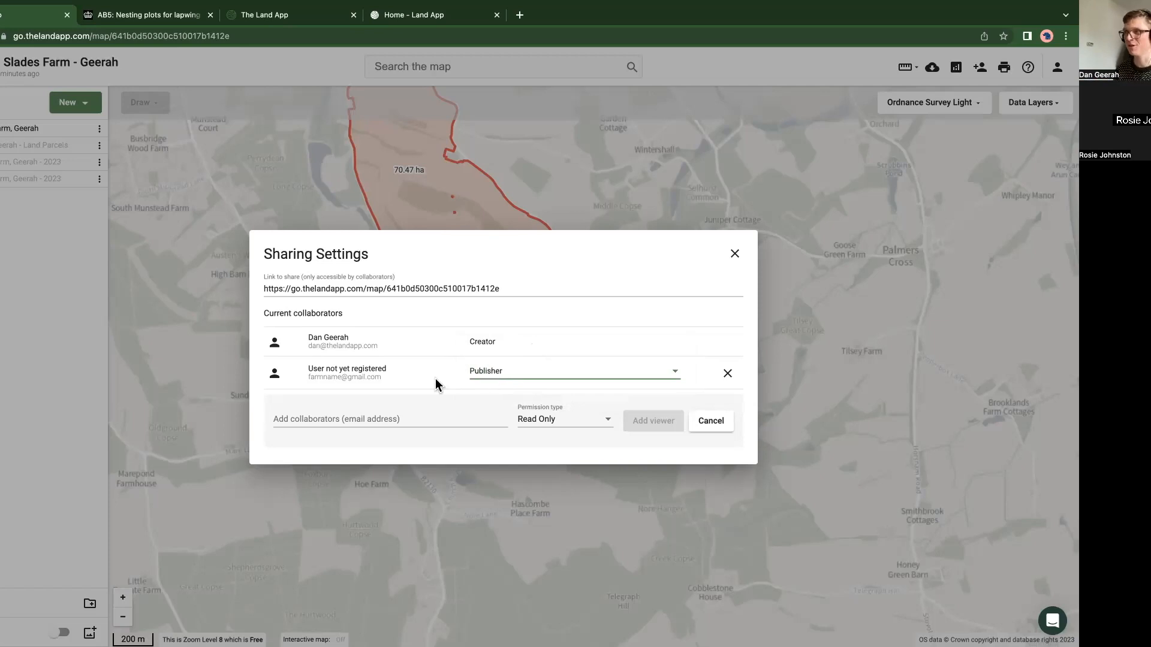
{"action": "left_click", "coordinate": [502, 377]}
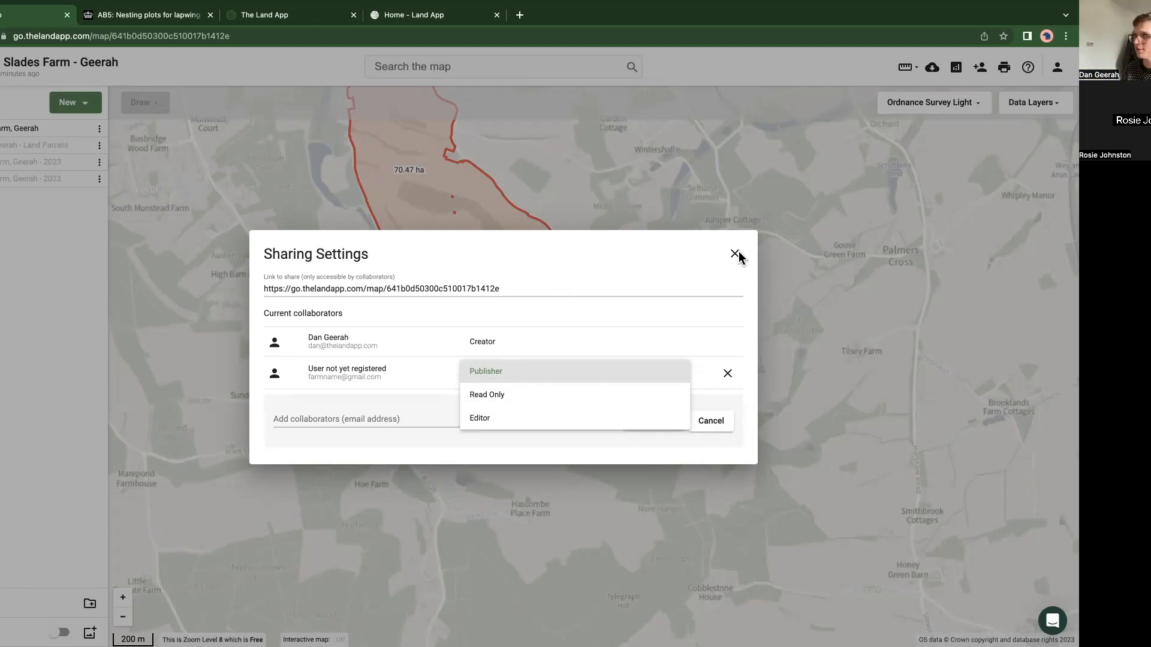
{"action": "left_click", "coordinate": [800, 286]}
{"action": "left_click", "coordinate": [784, 276]}
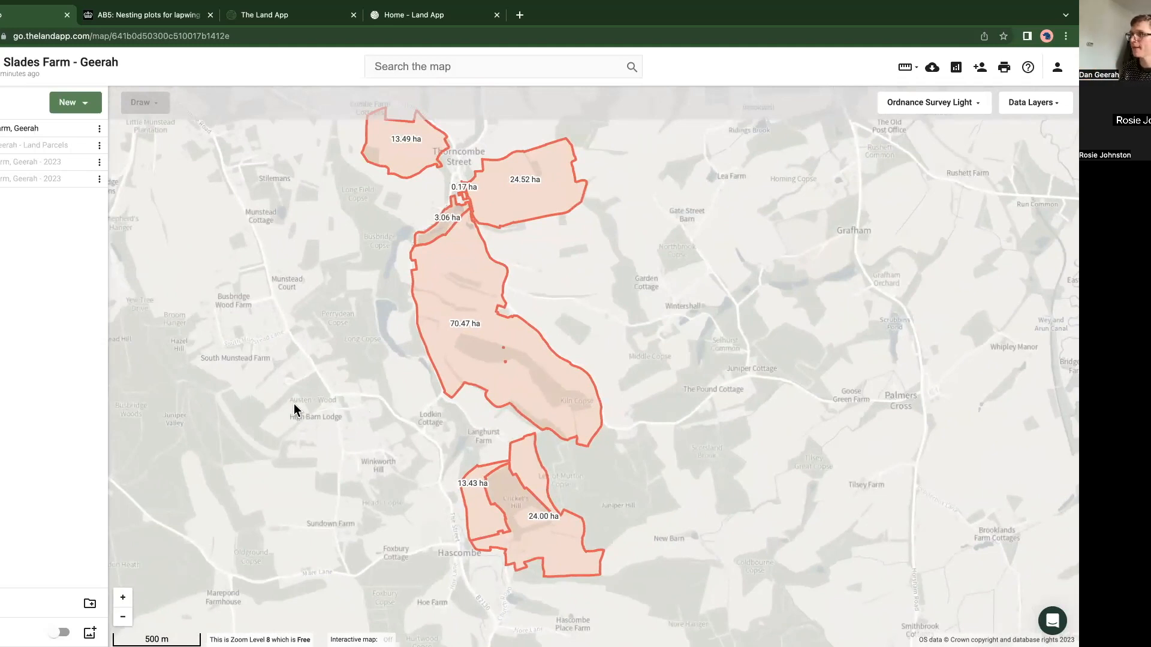
{"action": "scroll", "coordinate": [295, 406], "scroll_direction": "down", "scroll_amount": 2}
{"action": "left_click_drag", "start_coordinate": [318, 414], "coordinate": [363, 411]}
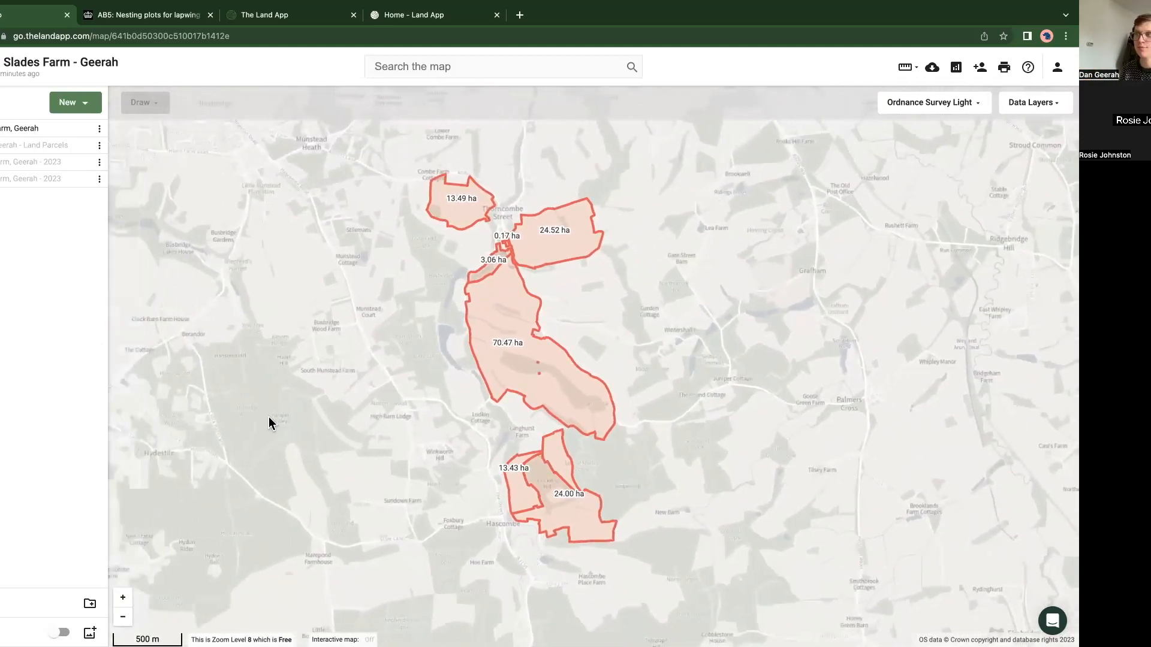
{"action": "scroll", "coordinate": [267, 421], "scroll_direction": "down", "scroll_amount": 1}
{"action": "left_click_drag", "start_coordinate": [220, 384], "coordinate": [398, 405]}
{"action": "scroll", "coordinate": [357, 414], "scroll_direction": "down", "scroll_amount": 1}
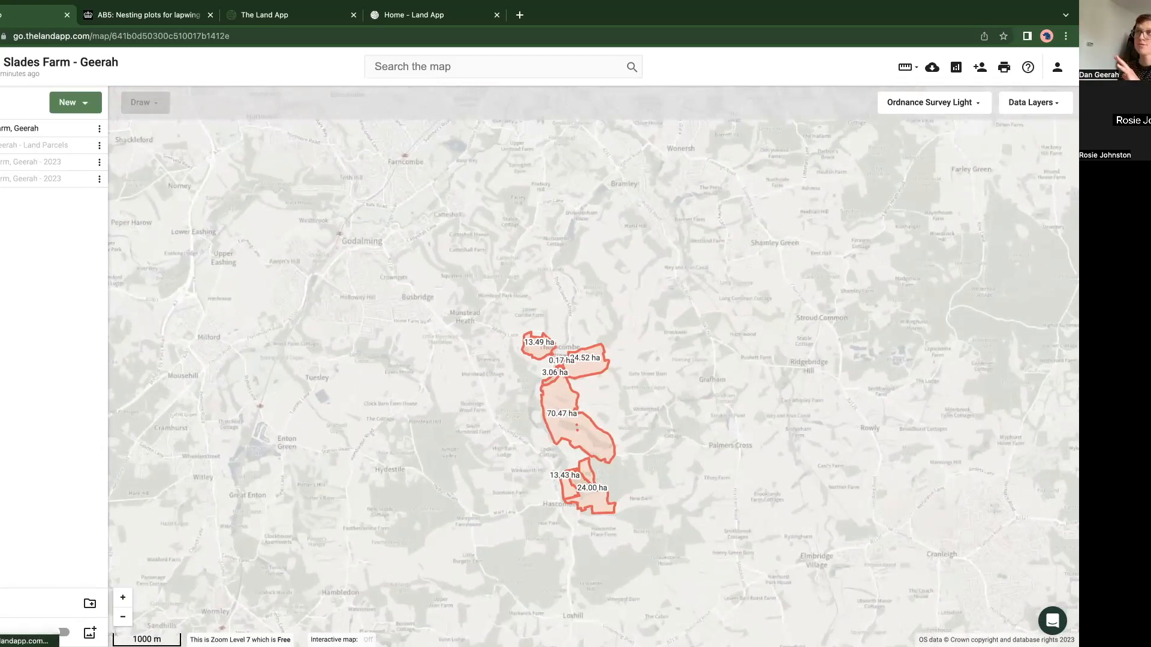
Step: Go back to the organisation's maps list and reopen the Slades Farm map, showing its ownership plan
{"action": "left_click", "coordinate": [1, 67]}
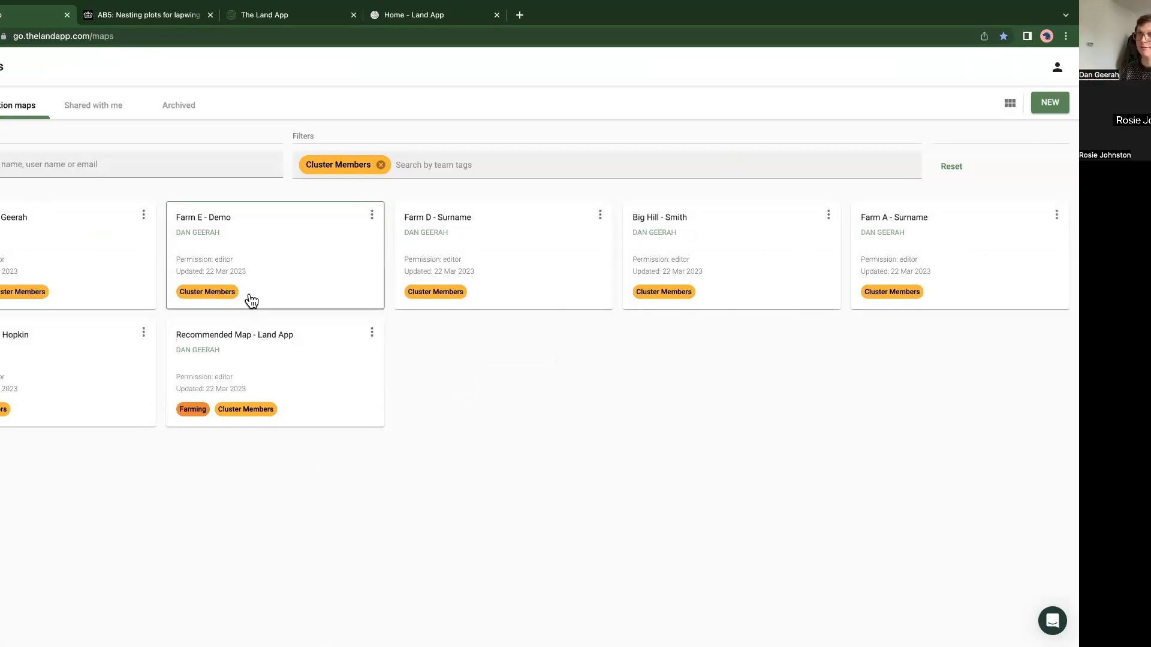
{"action": "left_click", "coordinate": [54, 269]}
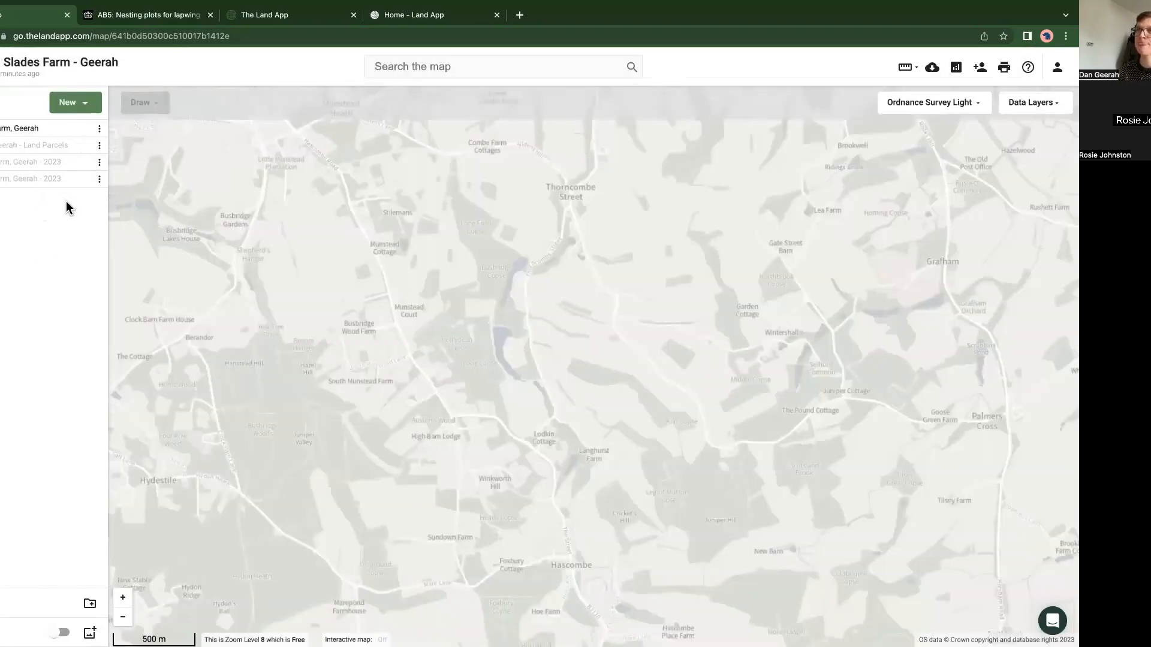
{"action": "mouse_move", "coordinate": [65, 136]}
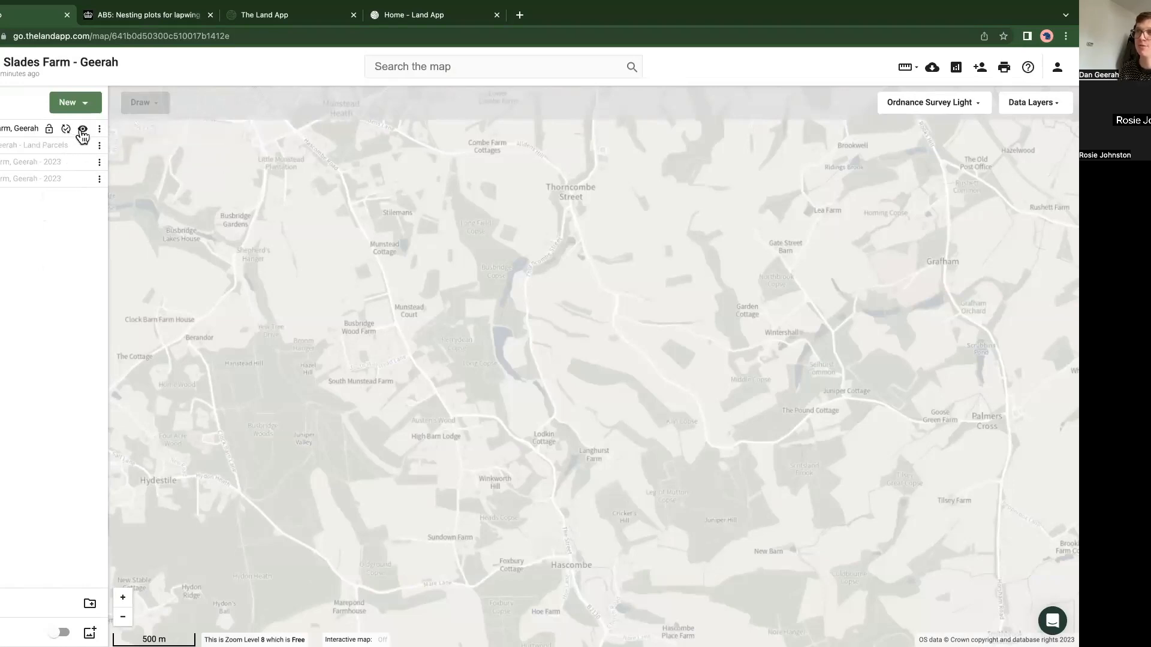
{"action": "left_click", "coordinate": [100, 129]}
{"action": "left_click", "coordinate": [152, 241]}
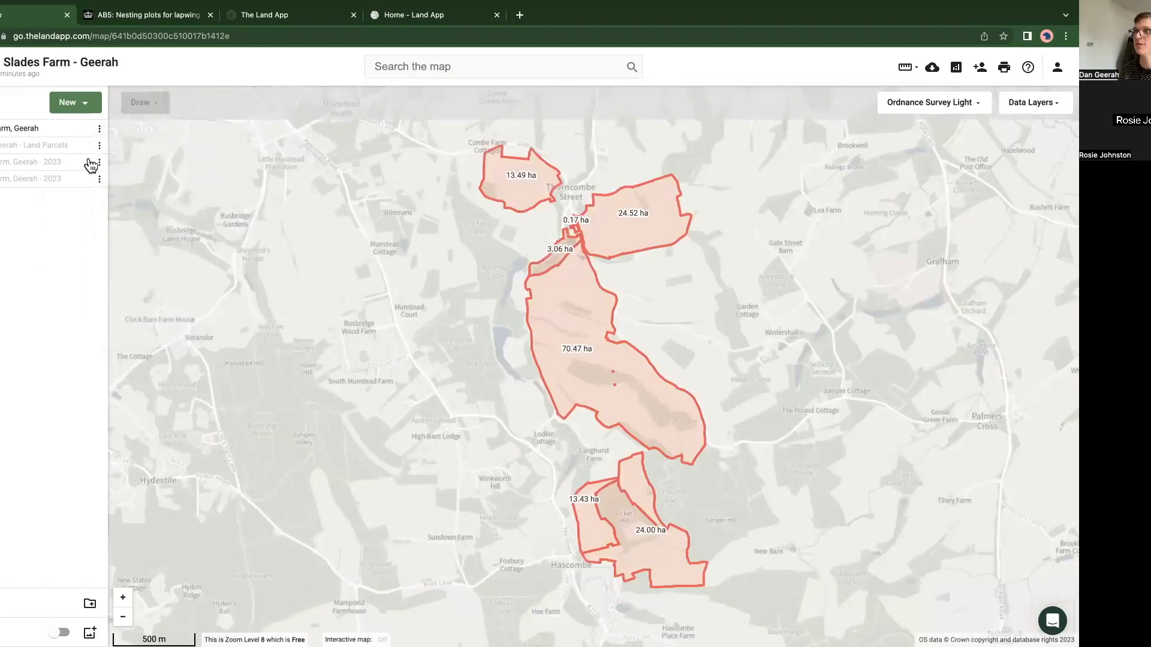
Step: Check the publishing status of the Slades Farm plans in the plan list
{"action": "left_click", "coordinate": [66, 129]}
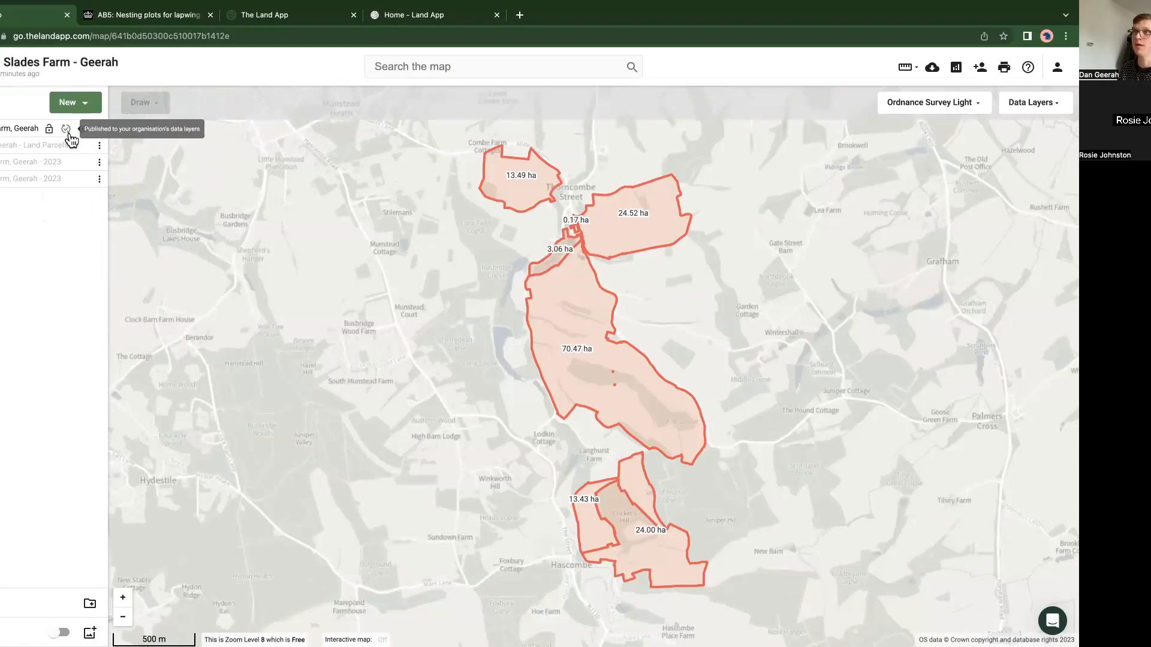
{"action": "left_click", "coordinate": [66, 180]}
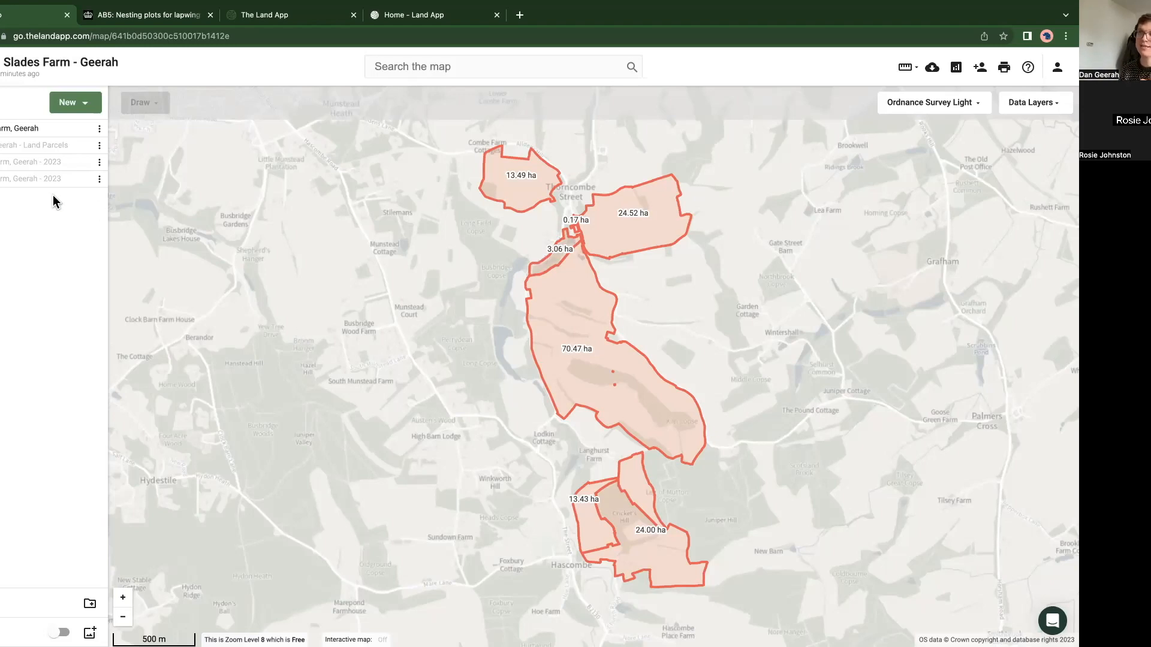
{"action": "mouse_move", "coordinate": [68, 169]}
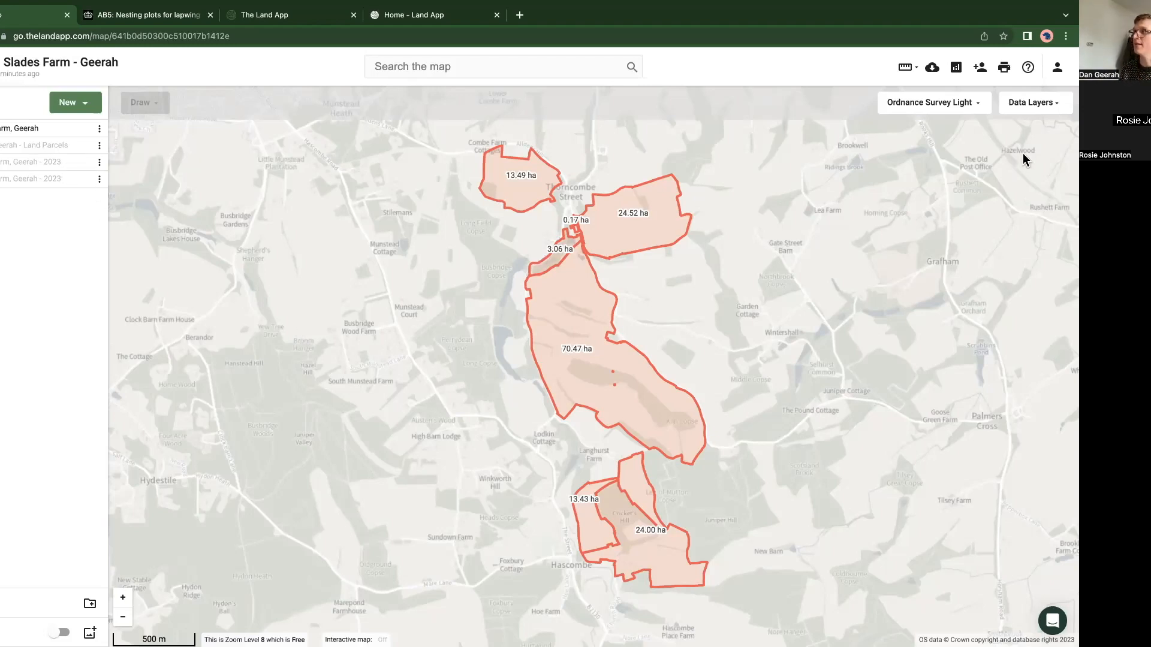
Step: Turn on the Map Of Maps - Ownership Boundary layer from the Organisation data layers
{"action": "left_click", "coordinate": [1031, 104]}
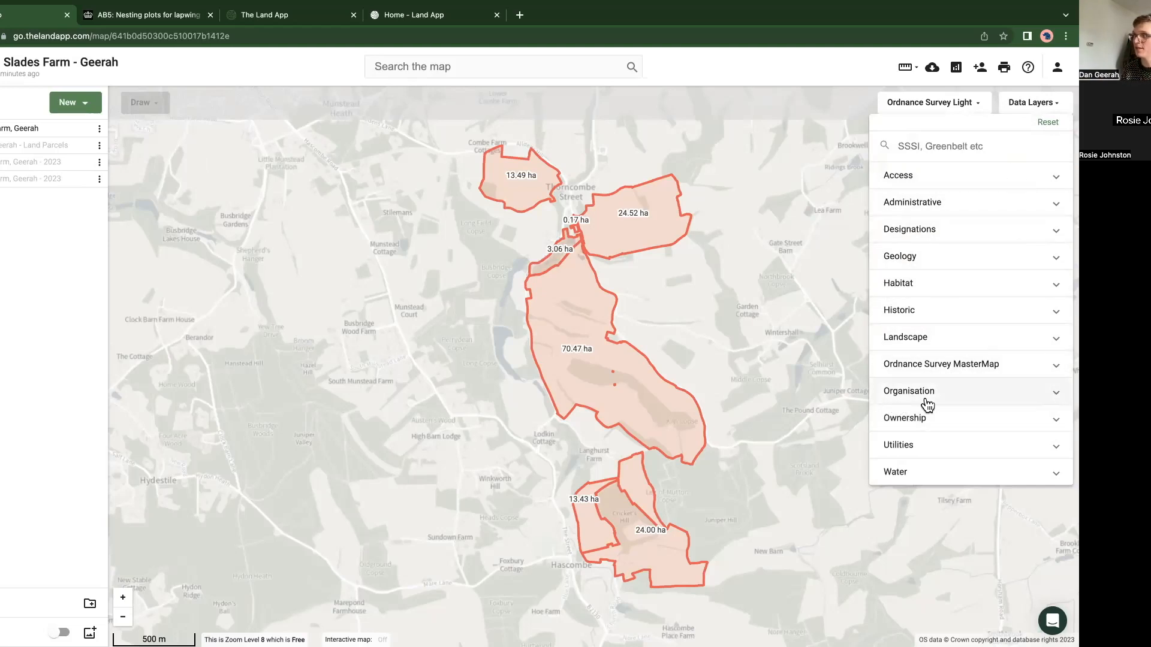
{"action": "left_click", "coordinate": [951, 397]}
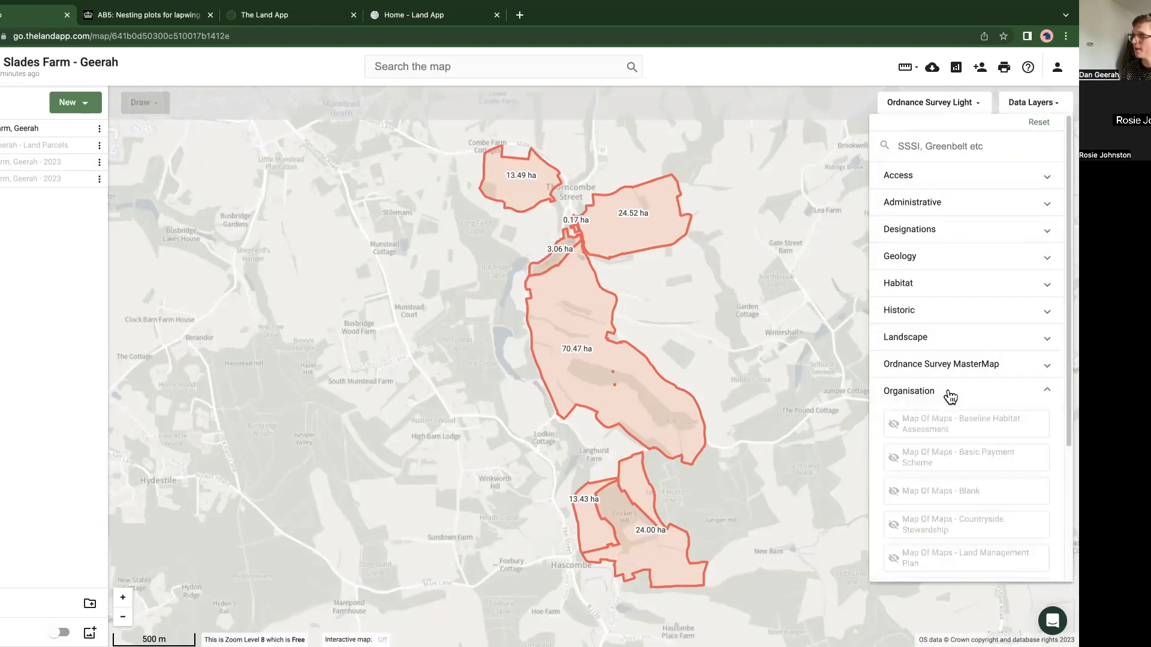
{"action": "scroll", "coordinate": [951, 396], "scroll_direction": "down", "scroll_amount": 3}
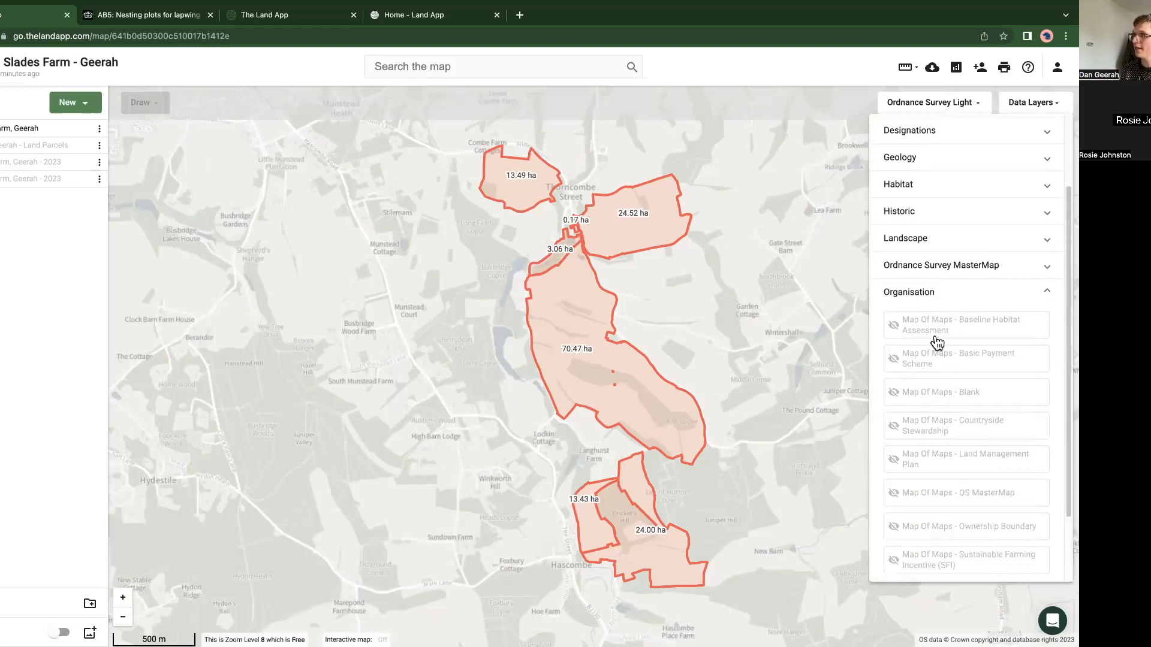
{"action": "scroll", "coordinate": [924, 339], "scroll_direction": "down", "scroll_amount": 1}
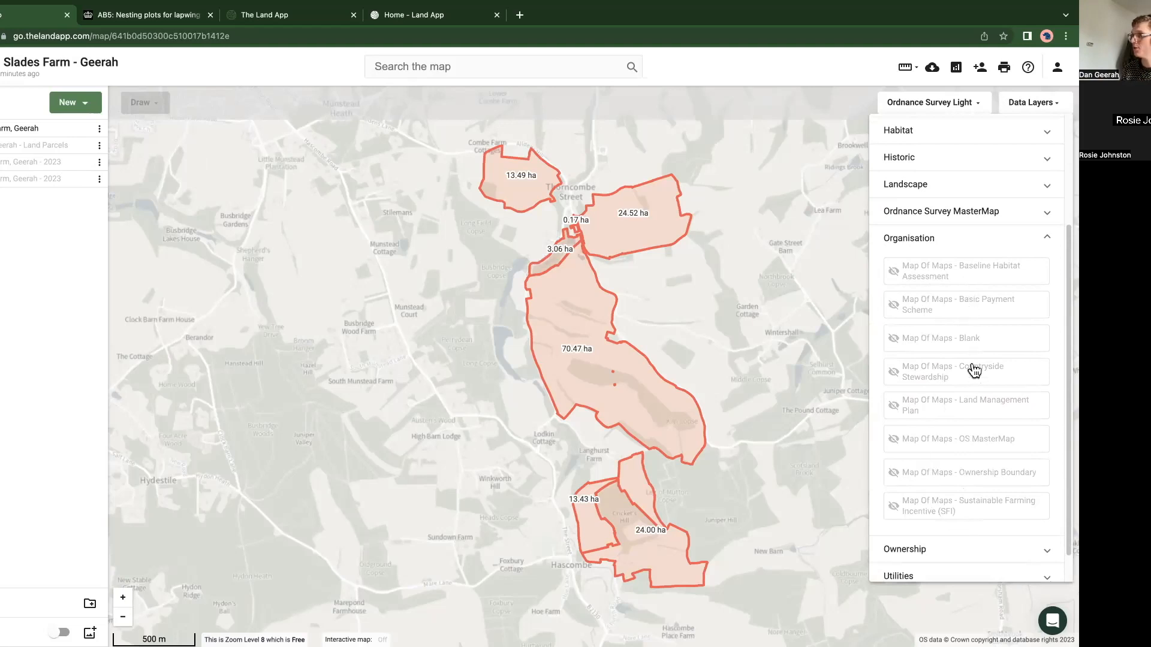
{"action": "left_click", "coordinate": [961, 478]}
{"action": "left_click", "coordinate": [390, 401]}
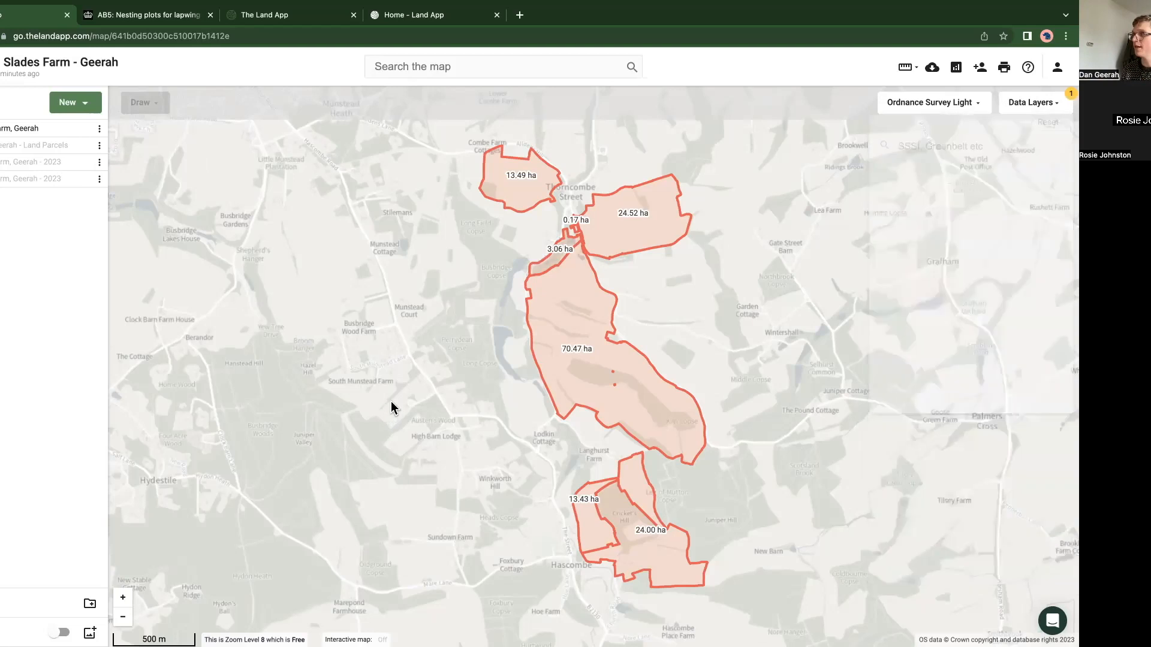
Step: Examine the ownership boundaries of the other farms around Slades Farm, near Shackleford, Peper Harow and Guildford
{"action": "scroll", "coordinate": [396, 386], "scroll_direction": "down", "scroll_amount": 1}
{"action": "scroll", "coordinate": [393, 382], "scroll_direction": "down", "scroll_amount": 1}
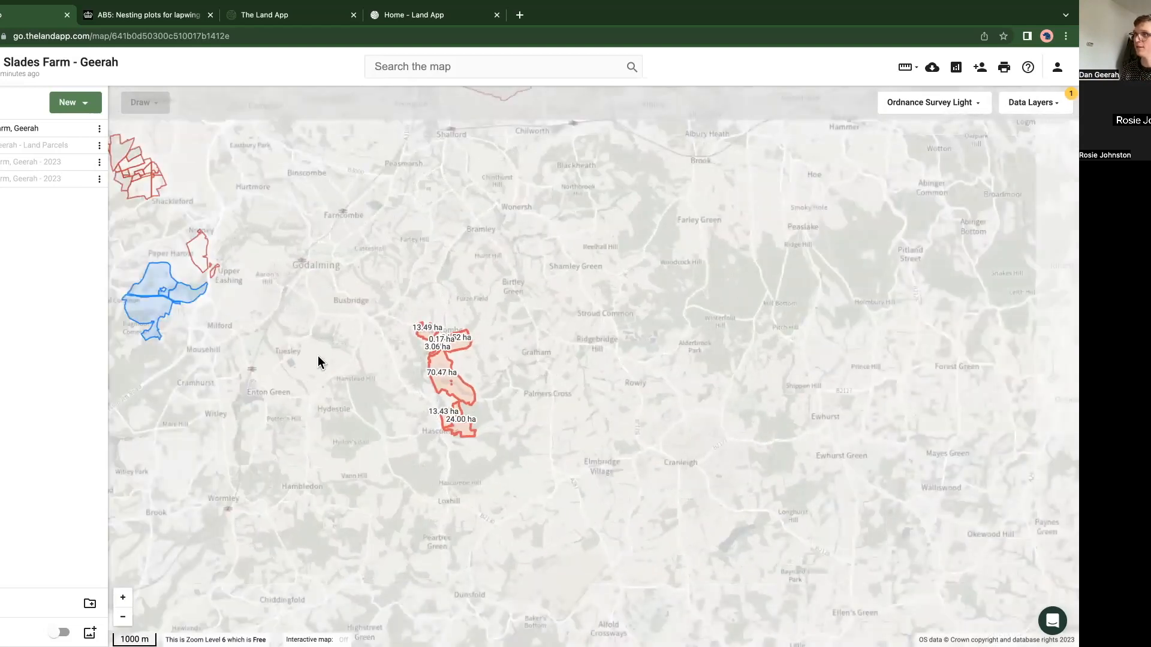
{"action": "left_click_drag", "start_coordinate": [319, 360], "coordinate": [490, 398]}
{"action": "scroll", "coordinate": [420, 264], "scroll_direction": "down", "scroll_amount": 1}
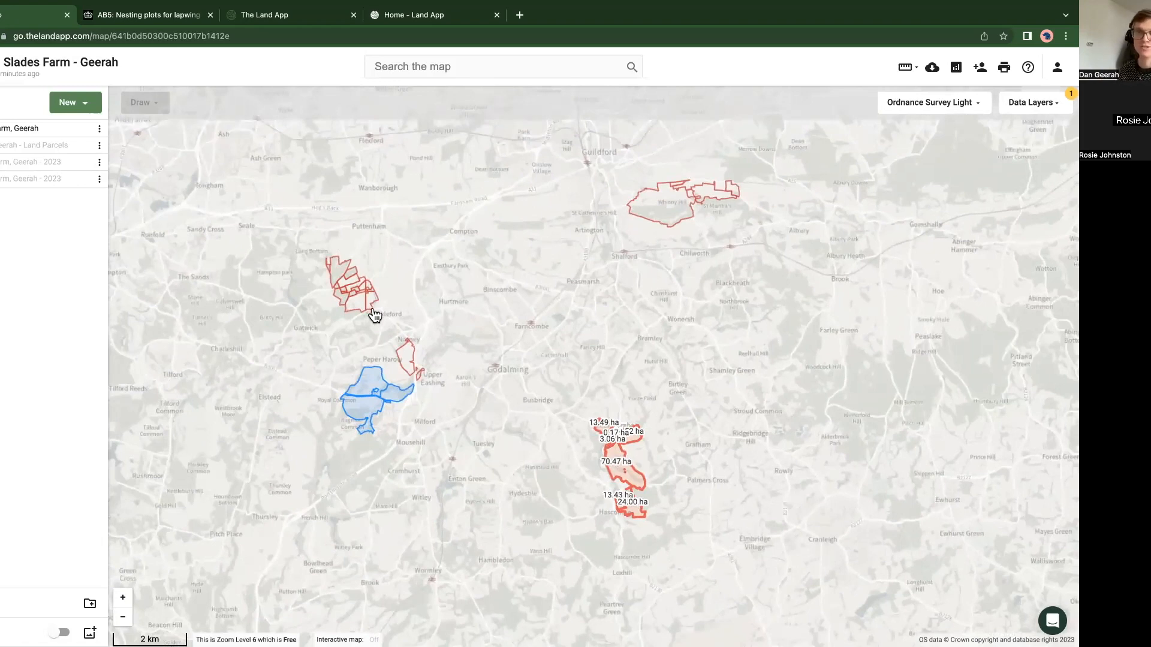
{"action": "scroll", "coordinate": [373, 315], "scroll_direction": "up", "scroll_amount": 1}
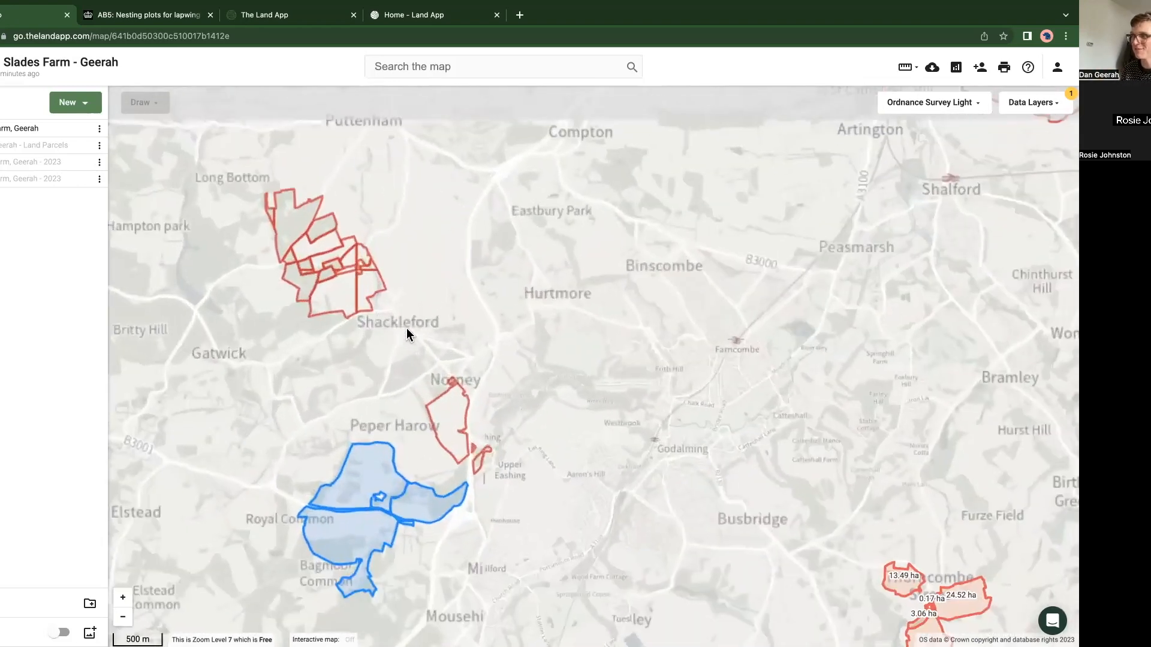
{"action": "scroll", "coordinate": [408, 330], "scroll_direction": "down", "scroll_amount": 2}
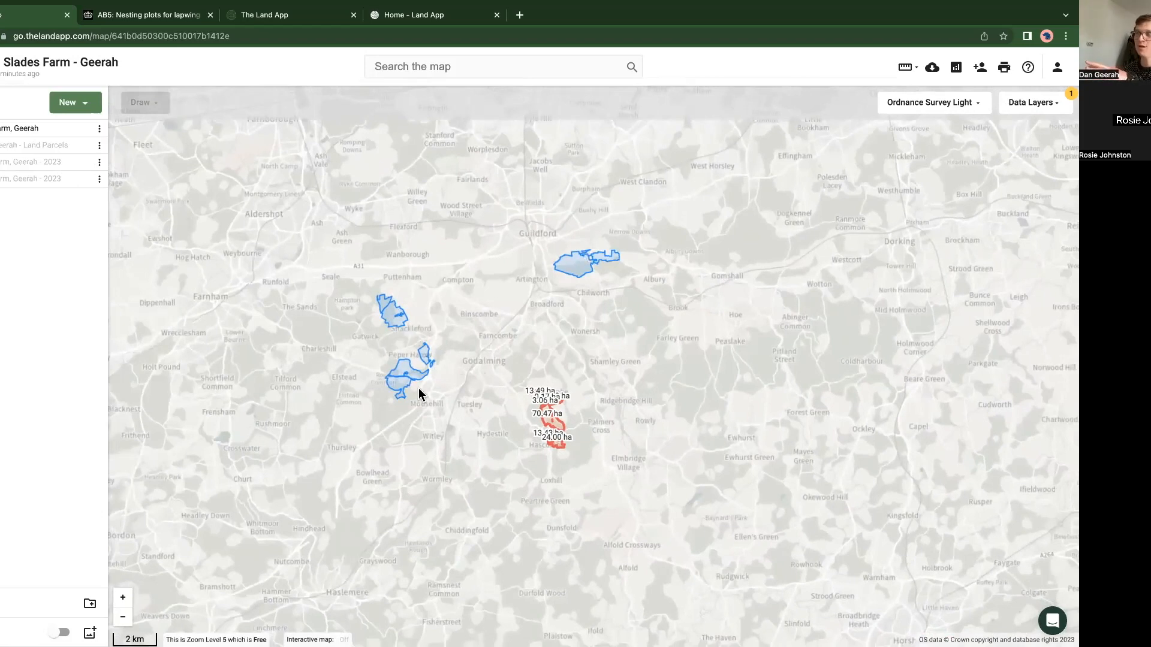
Step: Turn off the Map Of Maps - Ownership Boundary layer and turn on the Baseline Habitat Assessment layer from the Organisation data layers
{"action": "scroll", "coordinate": [383, 339], "scroll_direction": "up", "scroll_amount": 2}
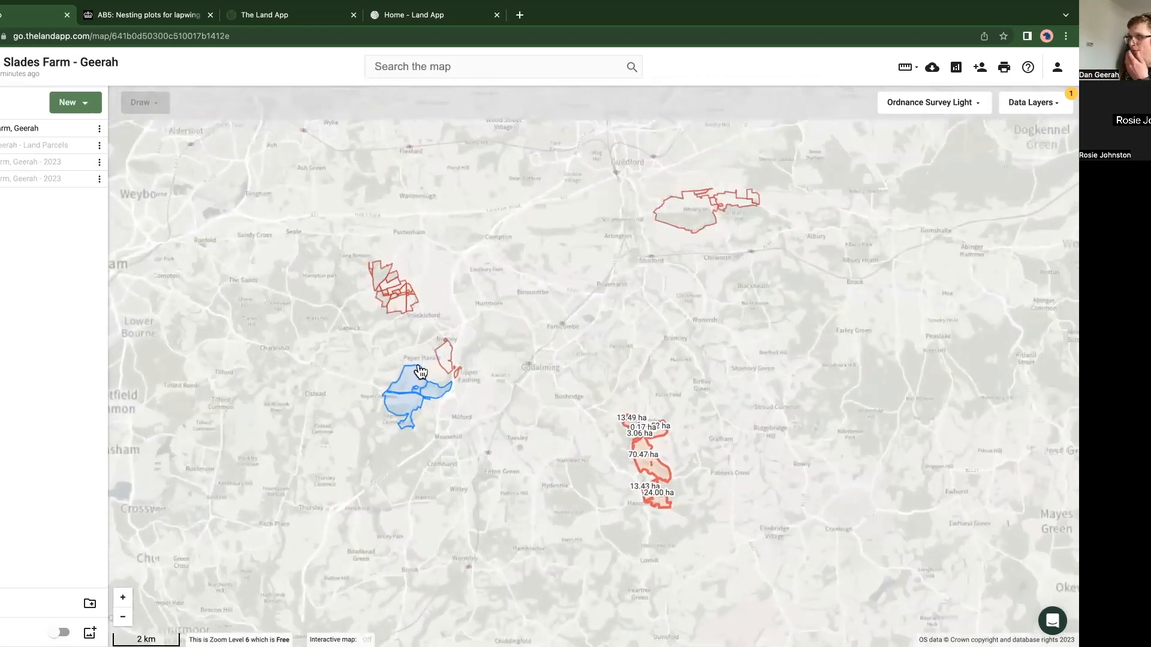
{"action": "left_click", "coordinate": [1032, 106]}
{"action": "scroll", "coordinate": [974, 419], "scroll_direction": "down", "scroll_amount": 2}
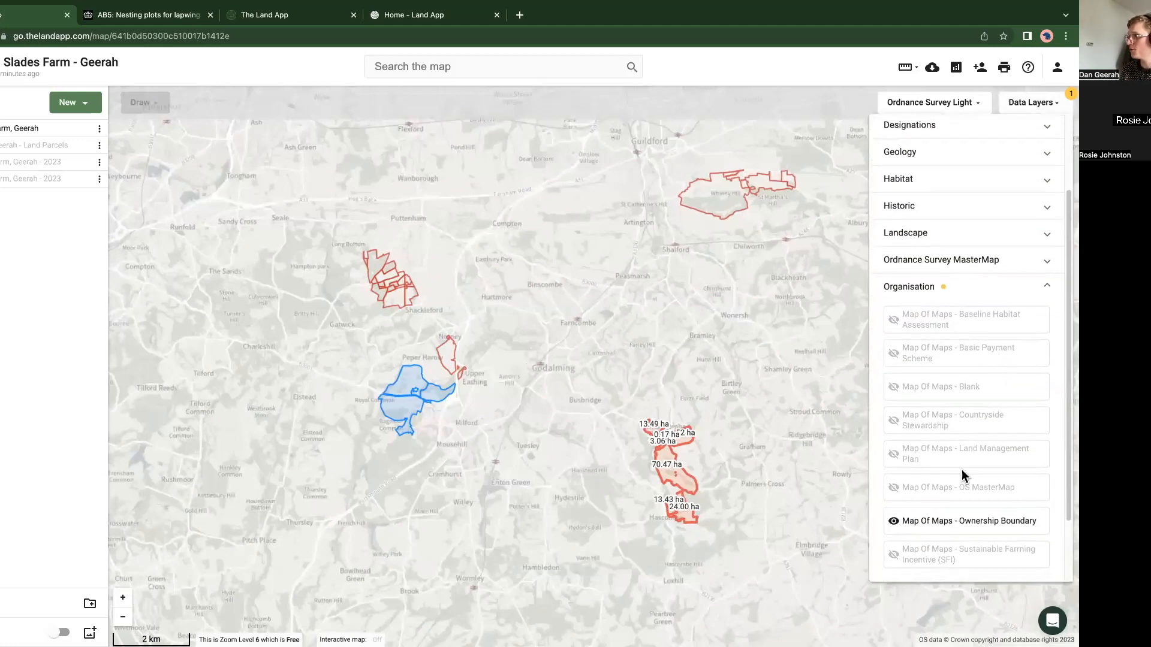
{"action": "scroll", "coordinate": [964, 503], "scroll_direction": "down", "scroll_amount": 1}
{"action": "left_click", "coordinate": [963, 524]}
{"action": "left_click", "coordinate": [919, 318]}
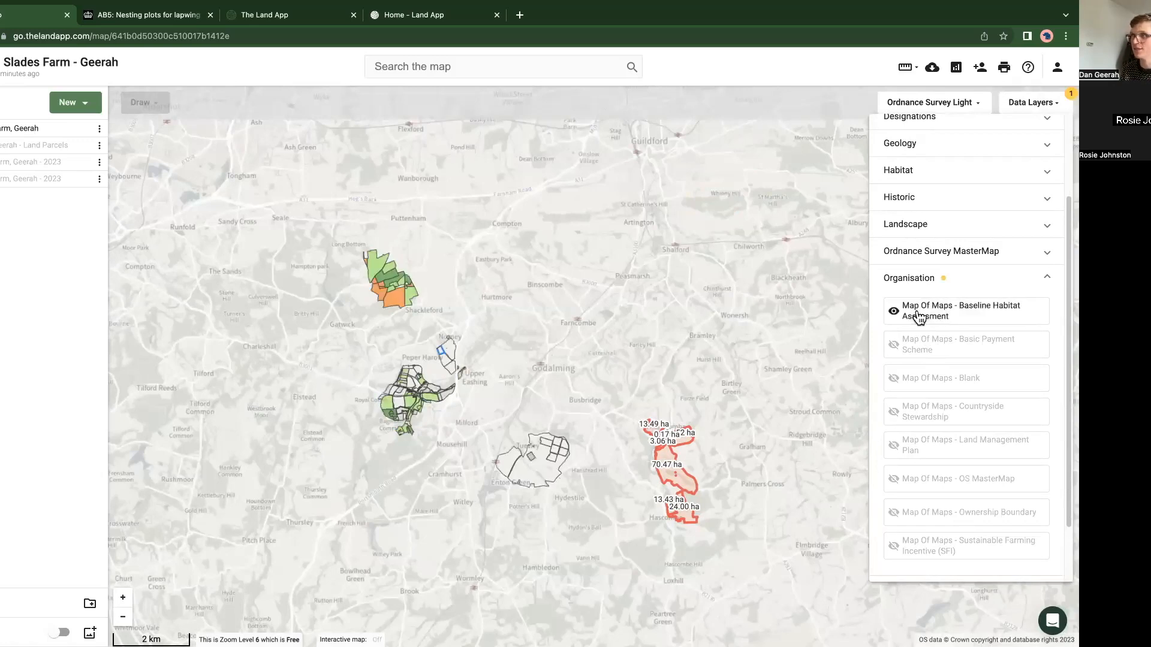
Step: Replace the Baseline Habitat Assessment layer with Map Of Maps - Countryside Stewardship and view its parcels around Tuesley
{"action": "left_click", "coordinate": [920, 318]}
{"action": "left_click", "coordinate": [941, 416]}
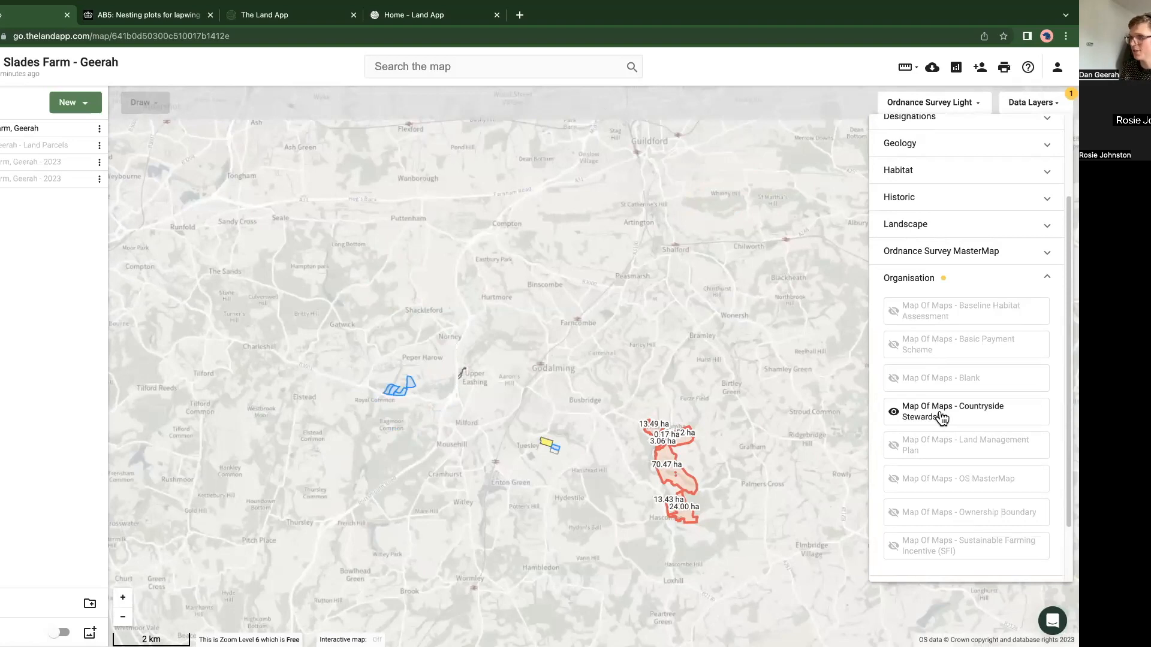
{"action": "left_click", "coordinate": [517, 475]}
{"action": "scroll", "coordinate": [555, 458], "scroll_direction": "up", "scroll_amount": 4}
{"action": "scroll", "coordinate": [553, 456], "scroll_direction": "down", "scroll_amount": 2}
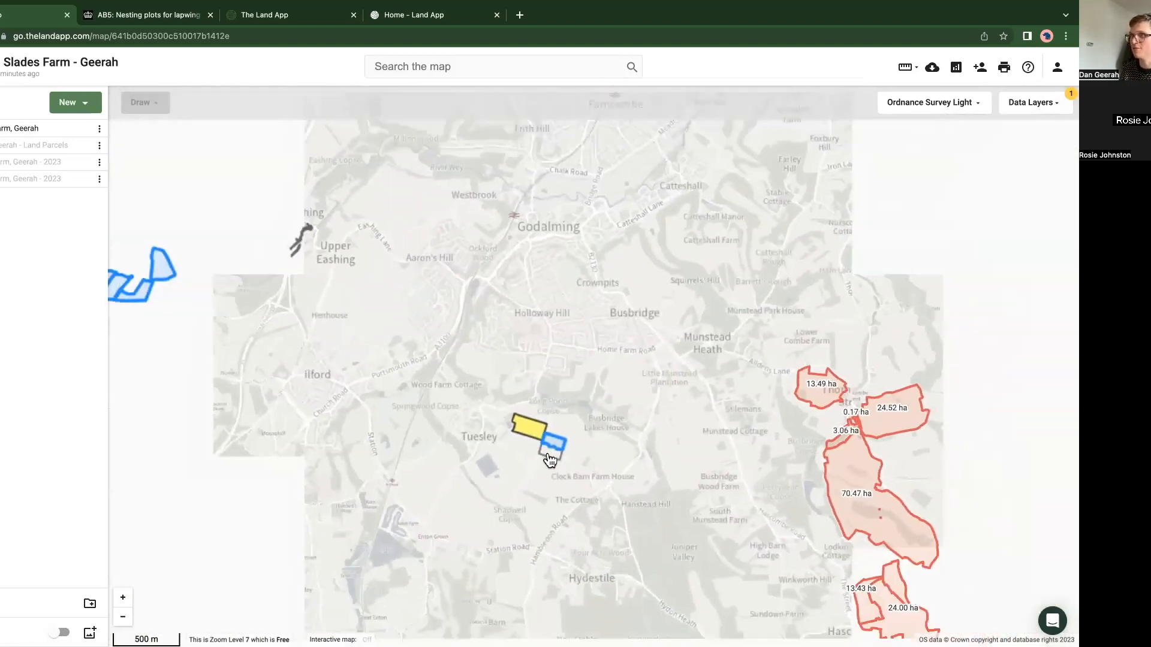
Step: Preview the Map Of Maps - Land Management Plan layer over the farms, and turn it off again
{"action": "left_click", "coordinate": [1051, 103]}
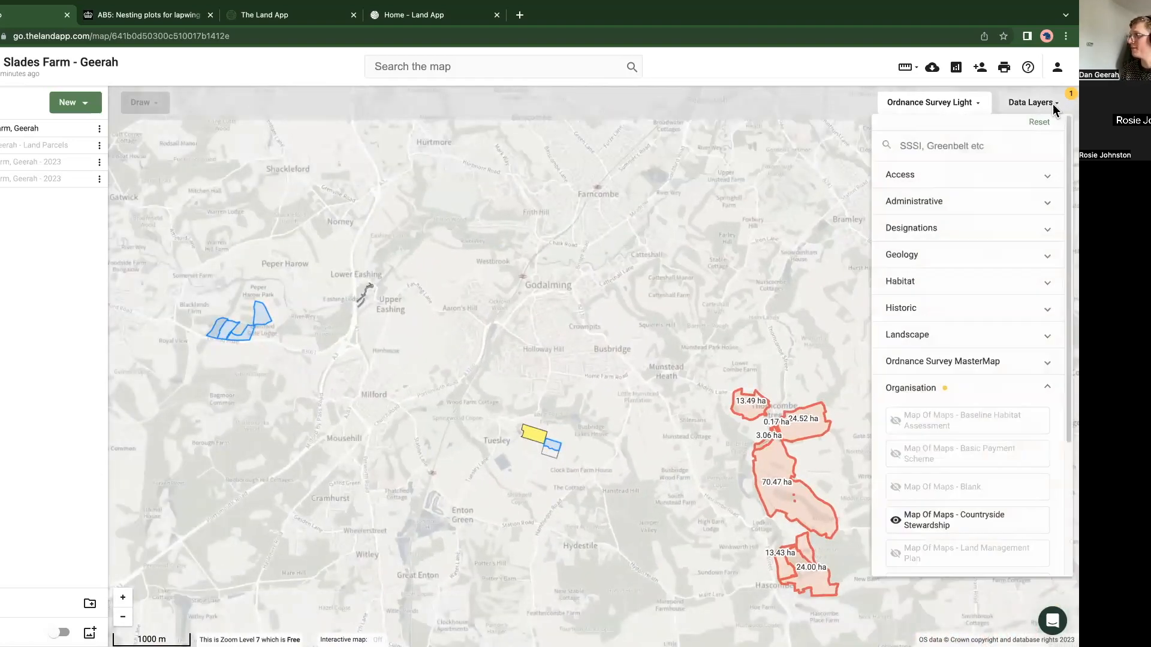
{"action": "scroll", "coordinate": [966, 384], "scroll_direction": "down", "scroll_amount": 3}
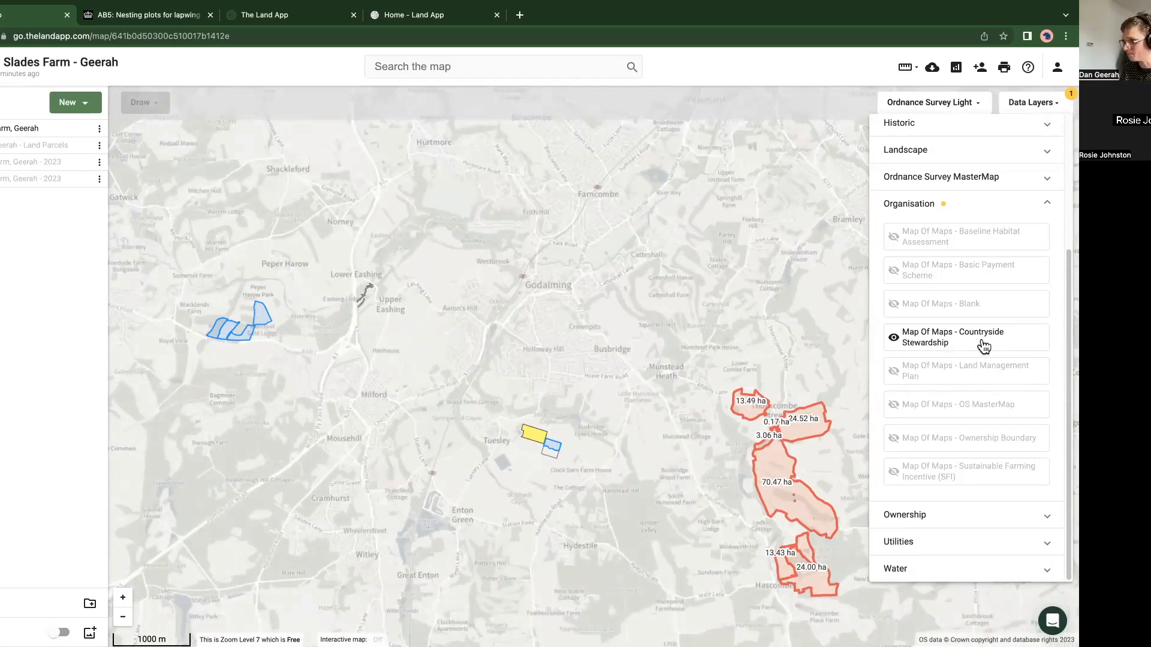
{"action": "left_click", "coordinate": [974, 375]}
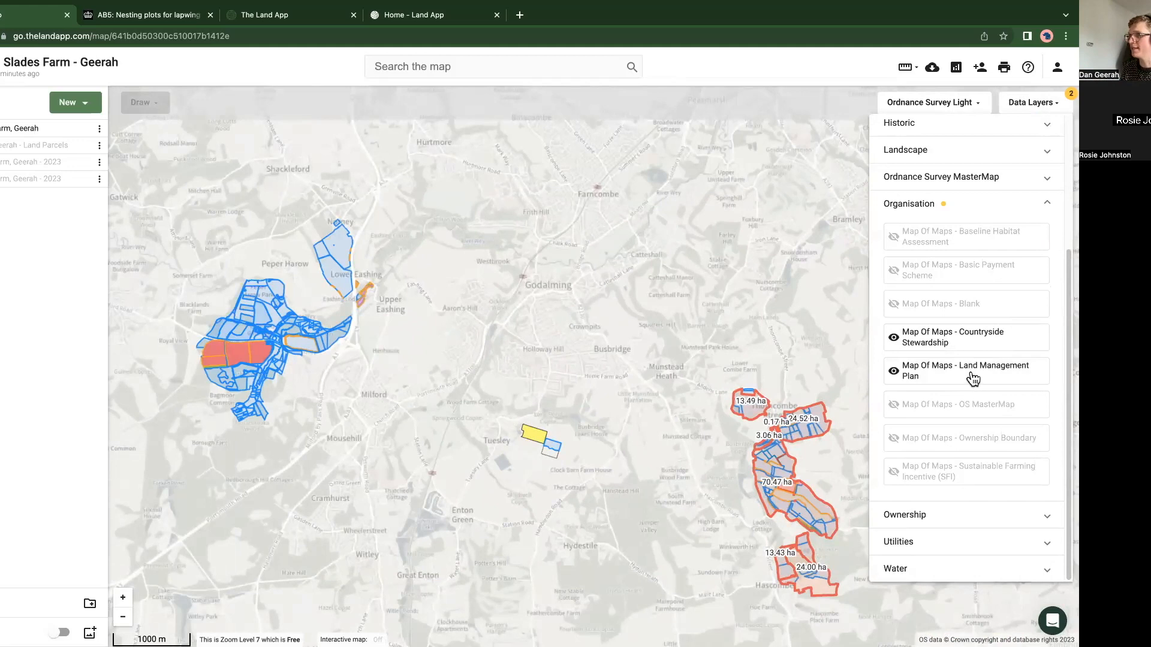
{"action": "left_click", "coordinate": [972, 375]}
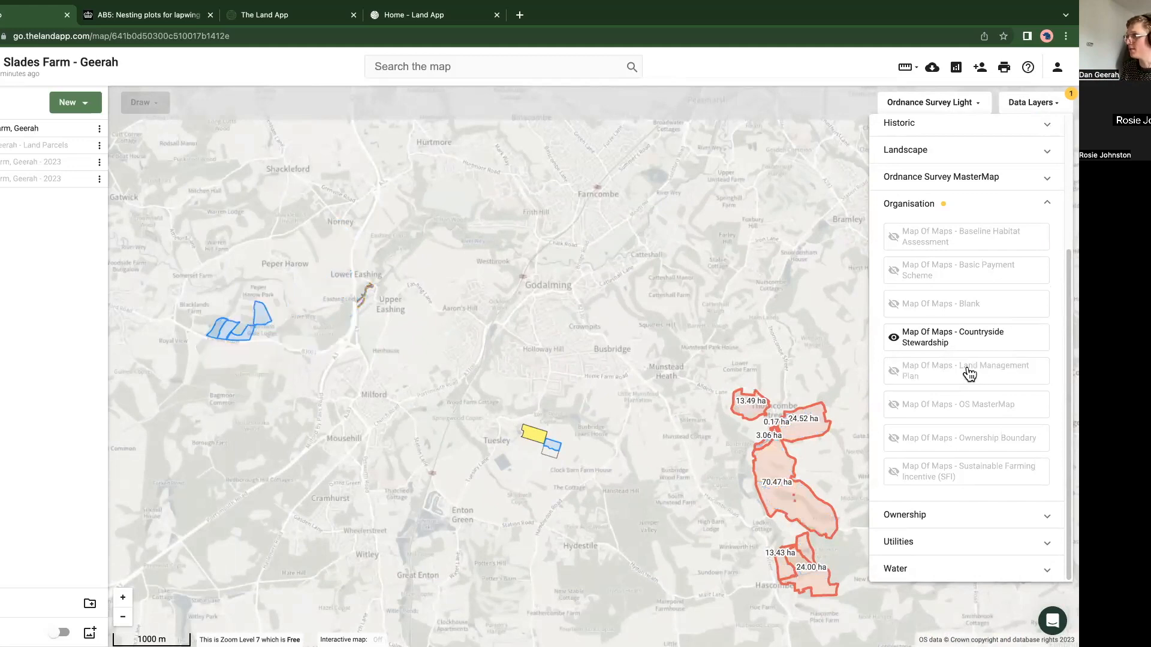
Step: Add the Map Of Maps - Basic Payment Scheme and Ownership Boundary layers and view them across the surrounding farms
{"action": "left_click", "coordinate": [949, 278]}
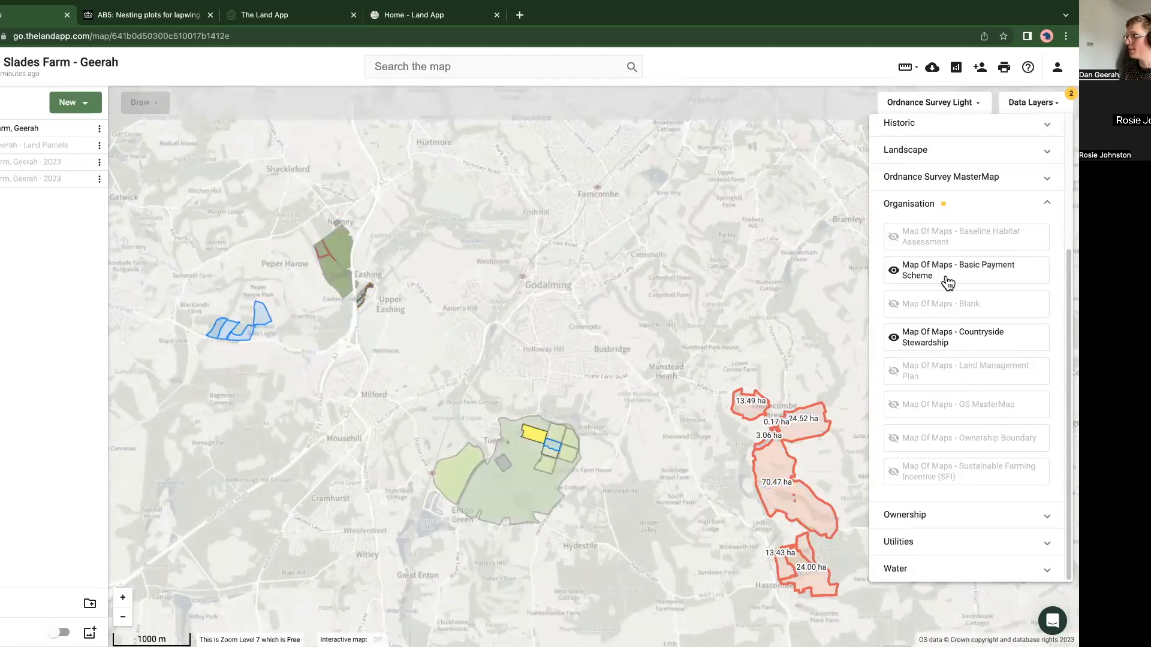
{"action": "left_click", "coordinate": [948, 443]}
{"action": "left_click", "coordinate": [700, 383]}
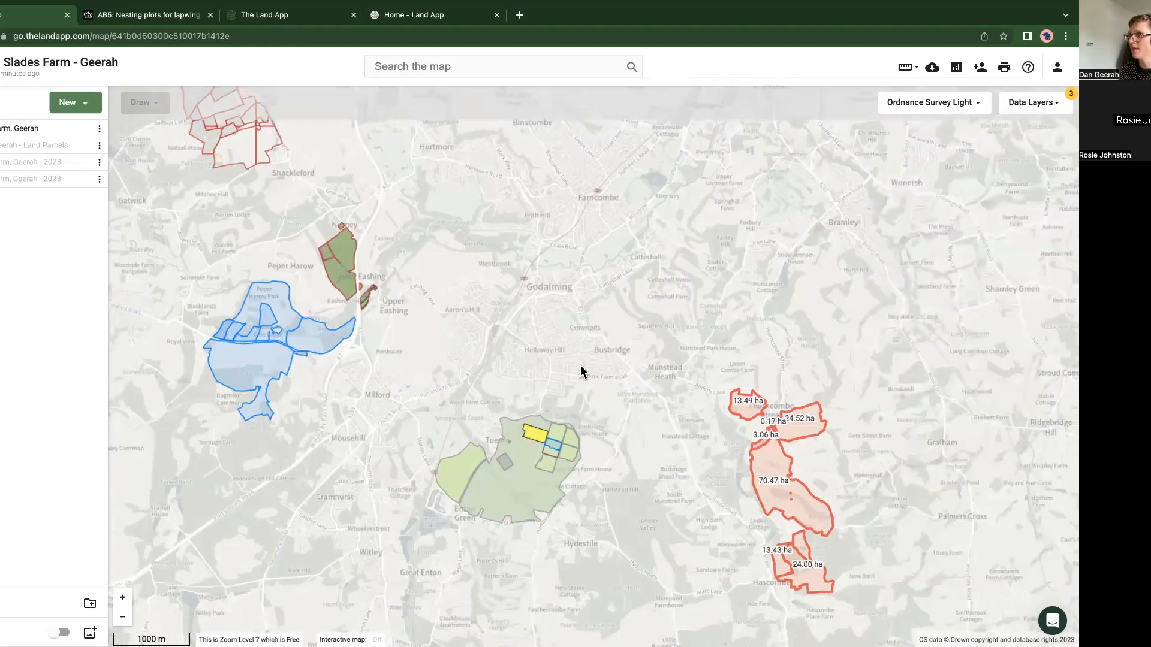
{"action": "left_click_drag", "start_coordinate": [575, 355], "coordinate": [616, 383]}
{"action": "scroll", "coordinate": [620, 382], "scroll_direction": "up", "scroll_amount": 3}
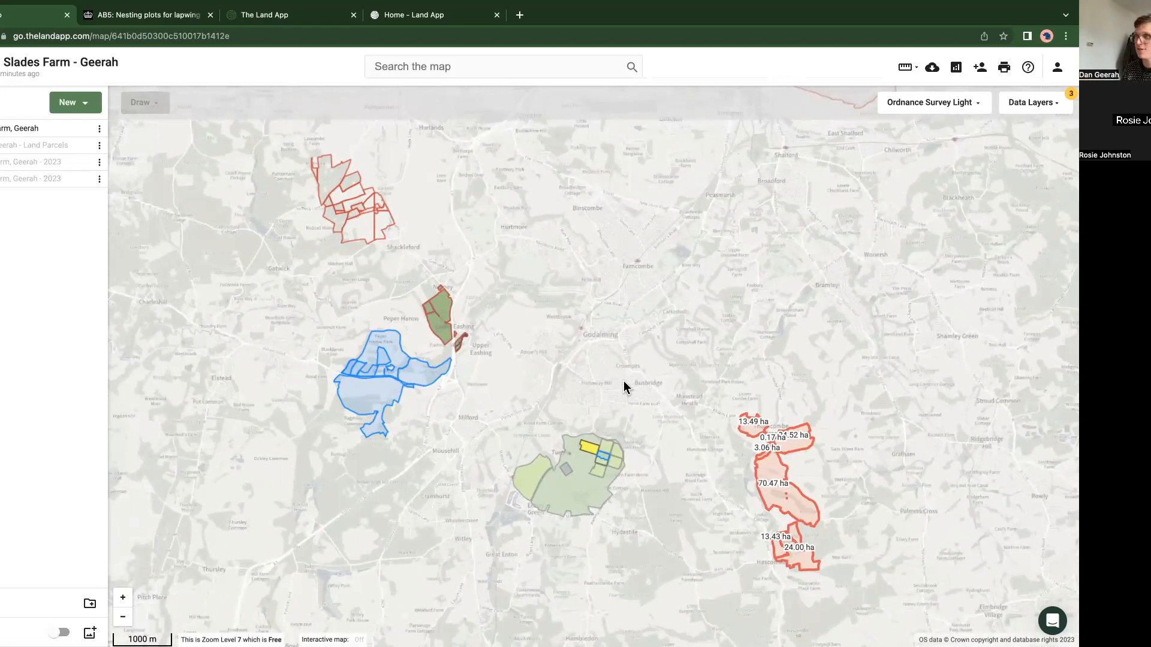
Step: Turn on the Area of Outstanding Natural Beauty and SSSI layers from the Designations data layers
{"action": "left_click", "coordinate": [1020, 105]}
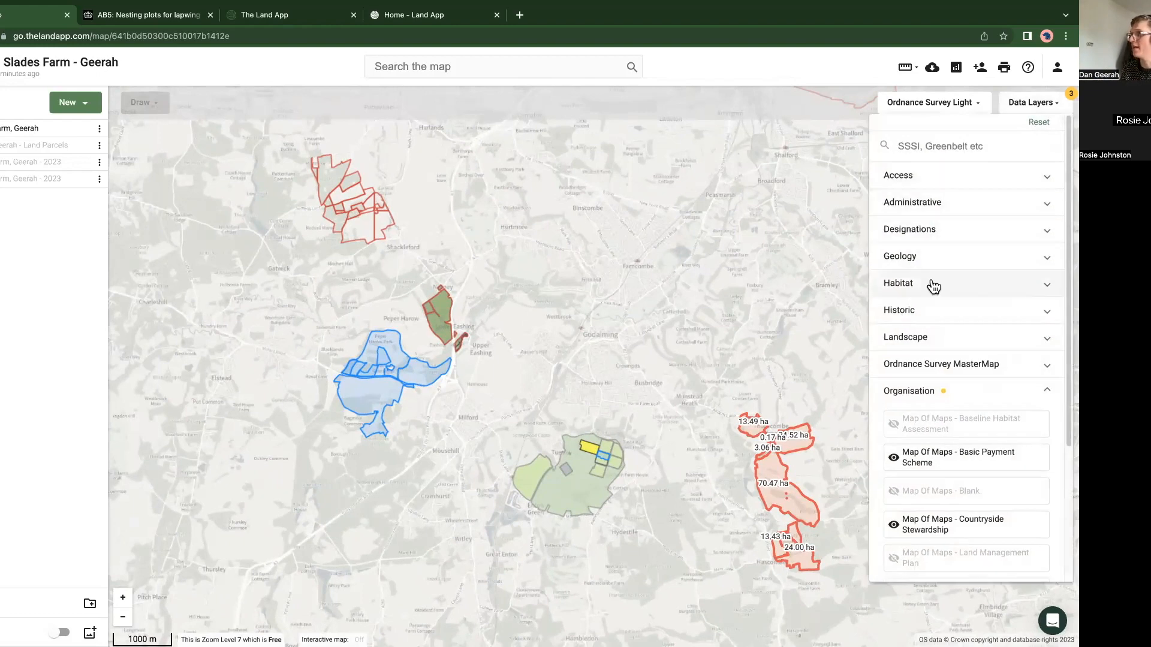
{"action": "left_click", "coordinate": [914, 232]}
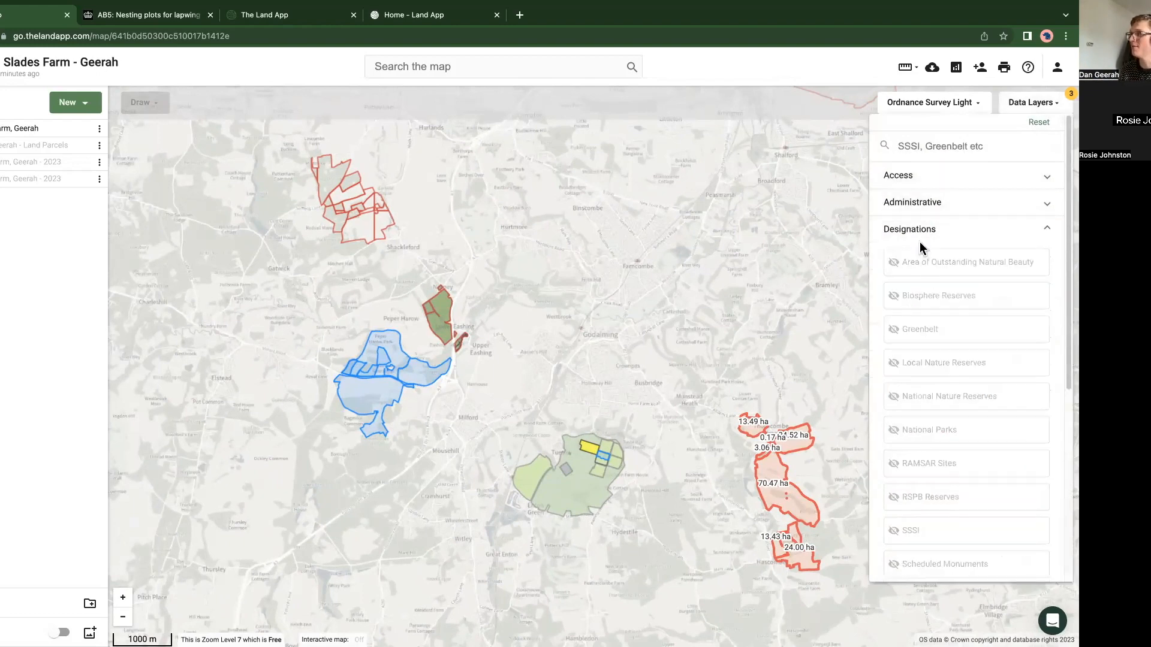
{"action": "left_click", "coordinate": [927, 268]}
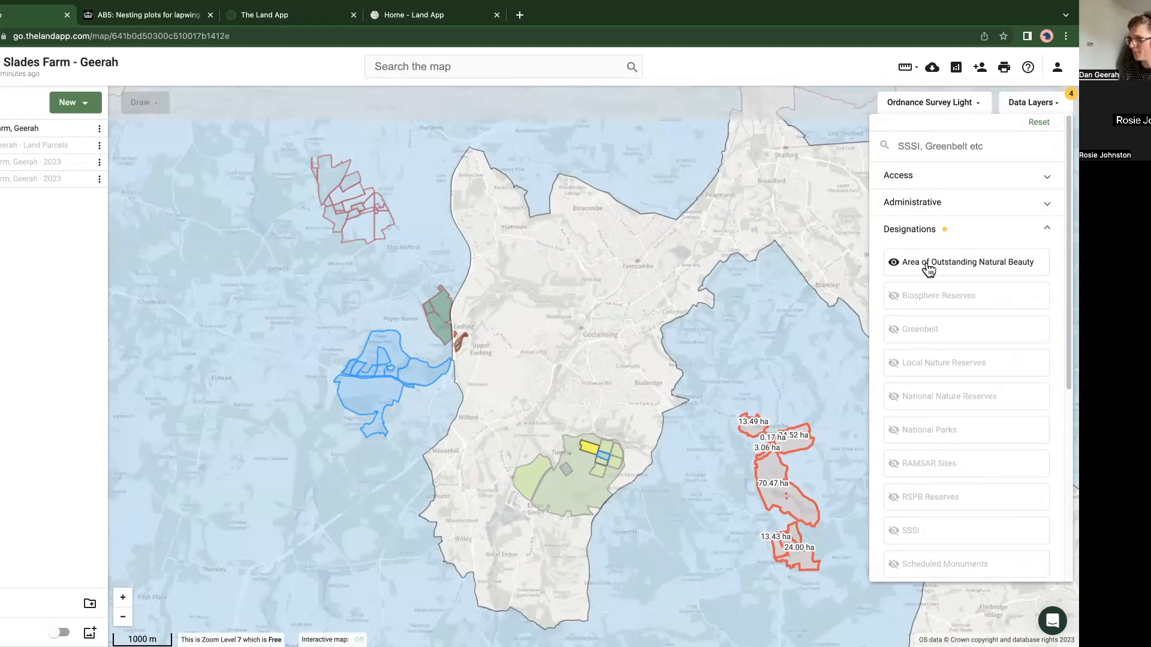
{"action": "left_click", "coordinate": [928, 533]}
{"action": "scroll", "coordinate": [923, 515], "scroll_direction": "down", "scroll_amount": 3}
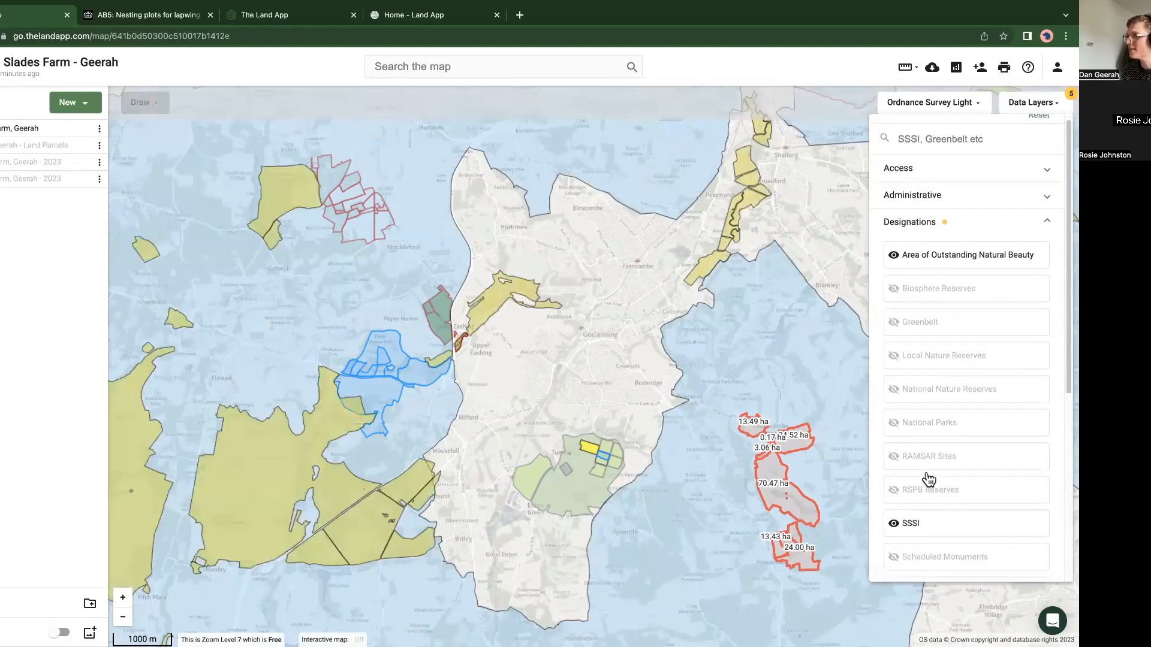
Step: Preview the Habitat Networks (England) layer from the Habitat data layers, and turn it off again
{"action": "scroll", "coordinate": [923, 460], "scroll_direction": "down", "scroll_amount": 3}
{"action": "left_click", "coordinate": [911, 404]}
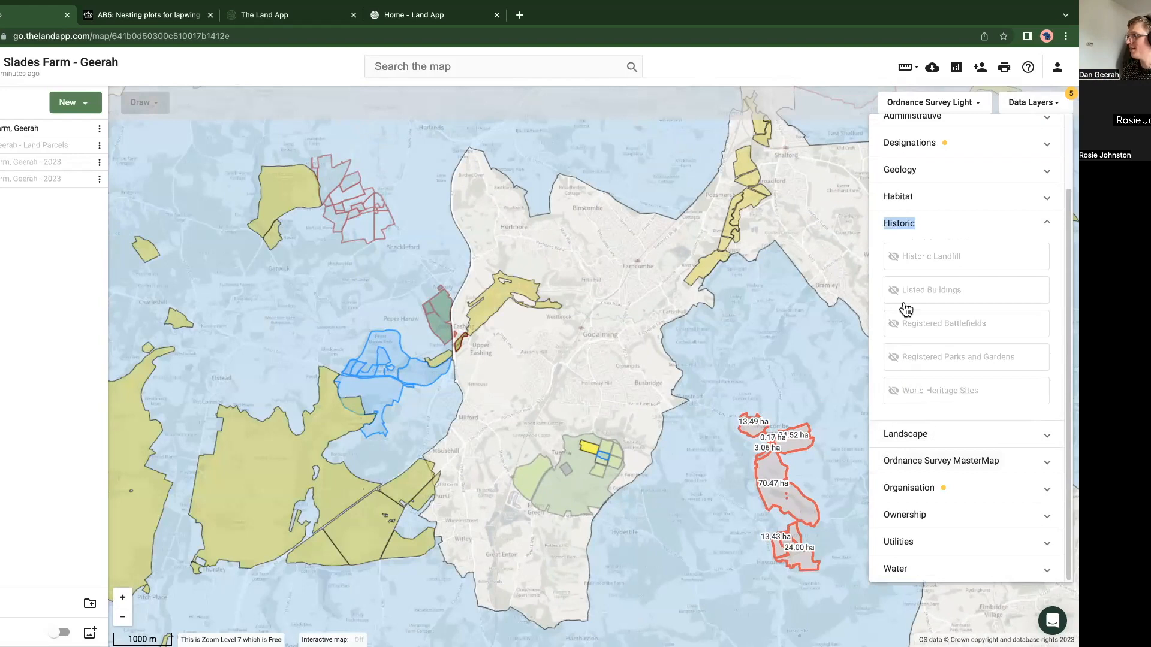
{"action": "left_click", "coordinate": [910, 204]}
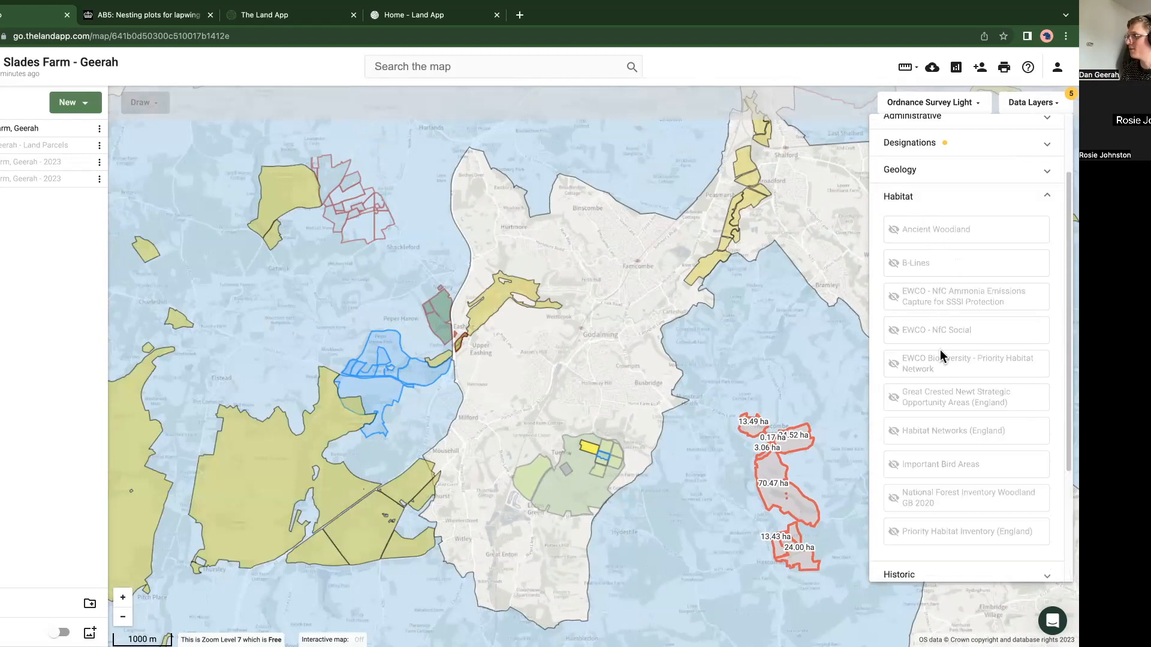
{"action": "left_click", "coordinate": [943, 439]}
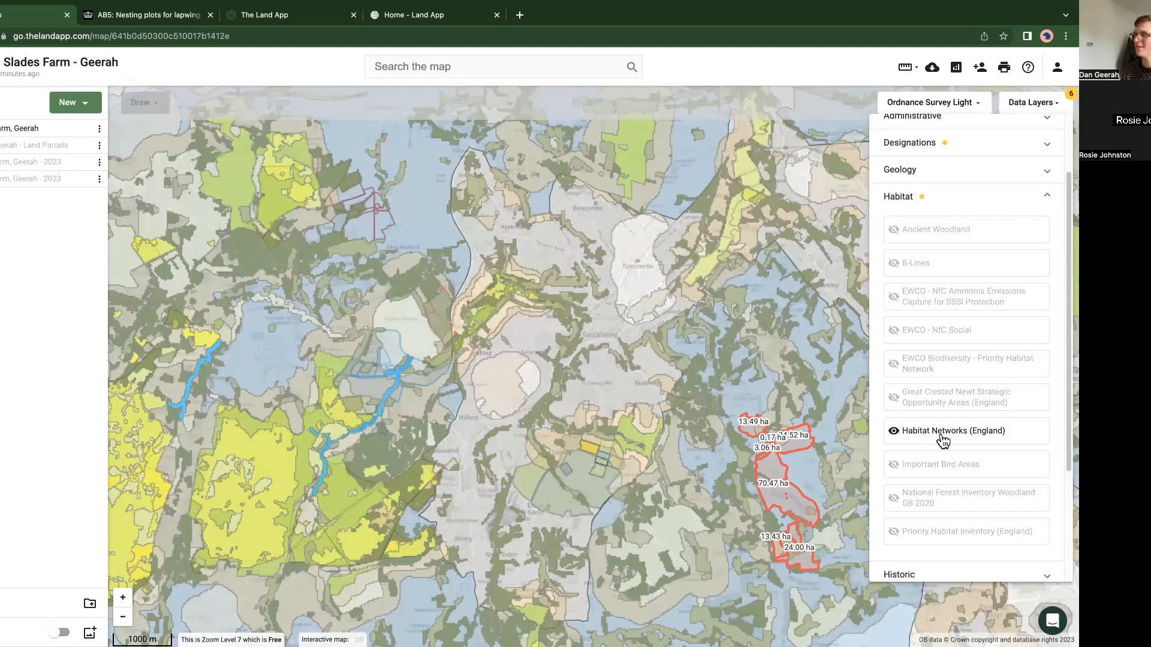
{"action": "left_click", "coordinate": [942, 439]}
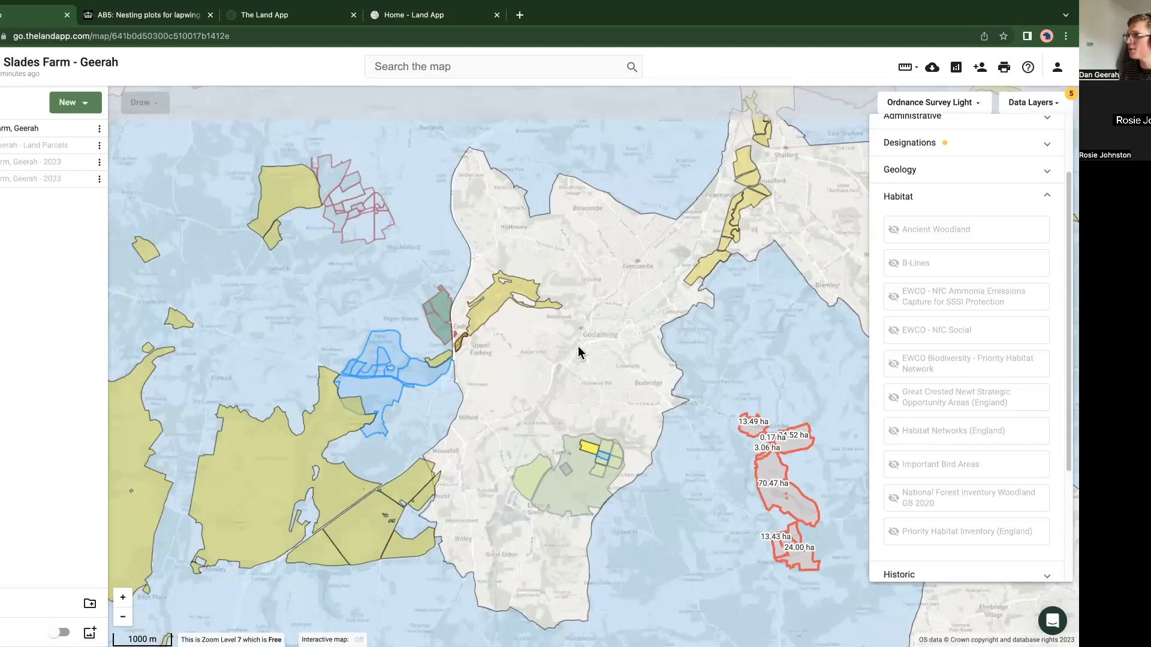
Step: Turn off the Area of Outstanding Natural Beauty layer, keeping the SSSI layer on, and close the data layers list
{"action": "scroll", "coordinate": [1019, 202], "scroll_direction": "up", "scroll_amount": 1}
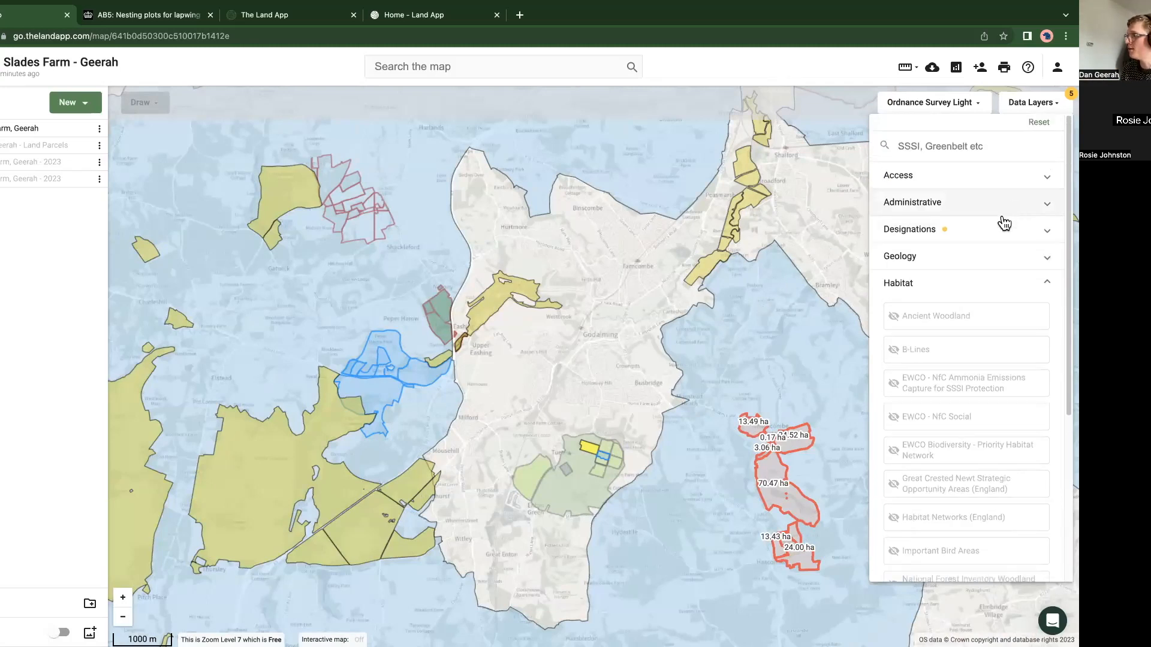
{"action": "left_click", "coordinate": [953, 237]}
{"action": "left_click", "coordinate": [935, 267]}
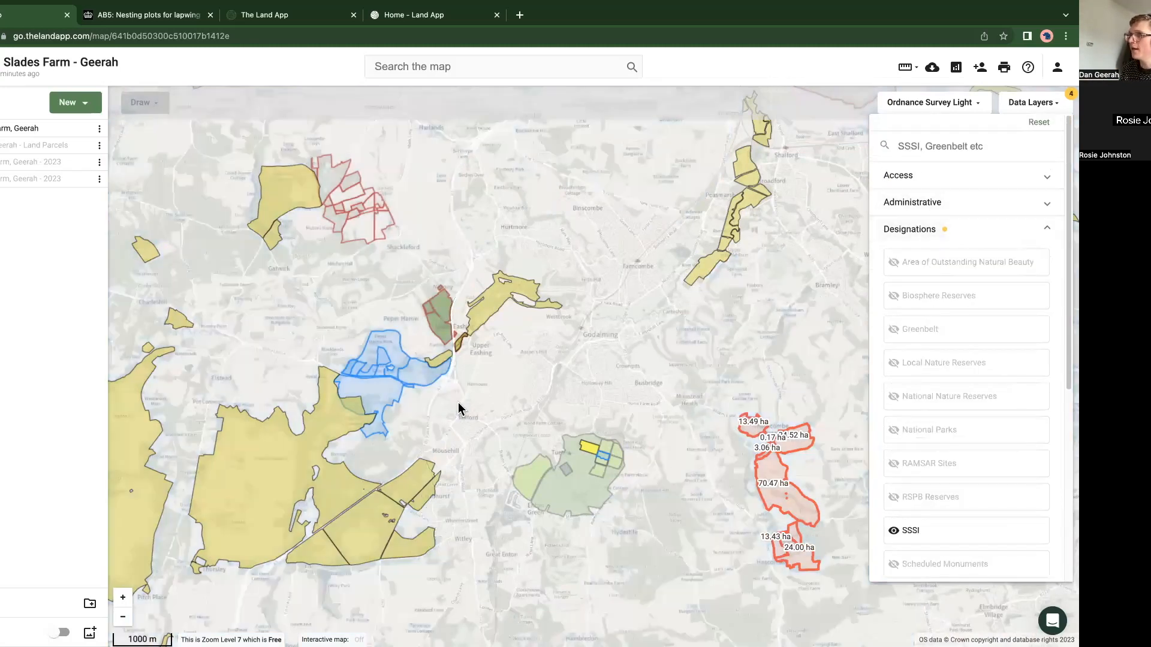
{"action": "left_click", "coordinate": [495, 413]}
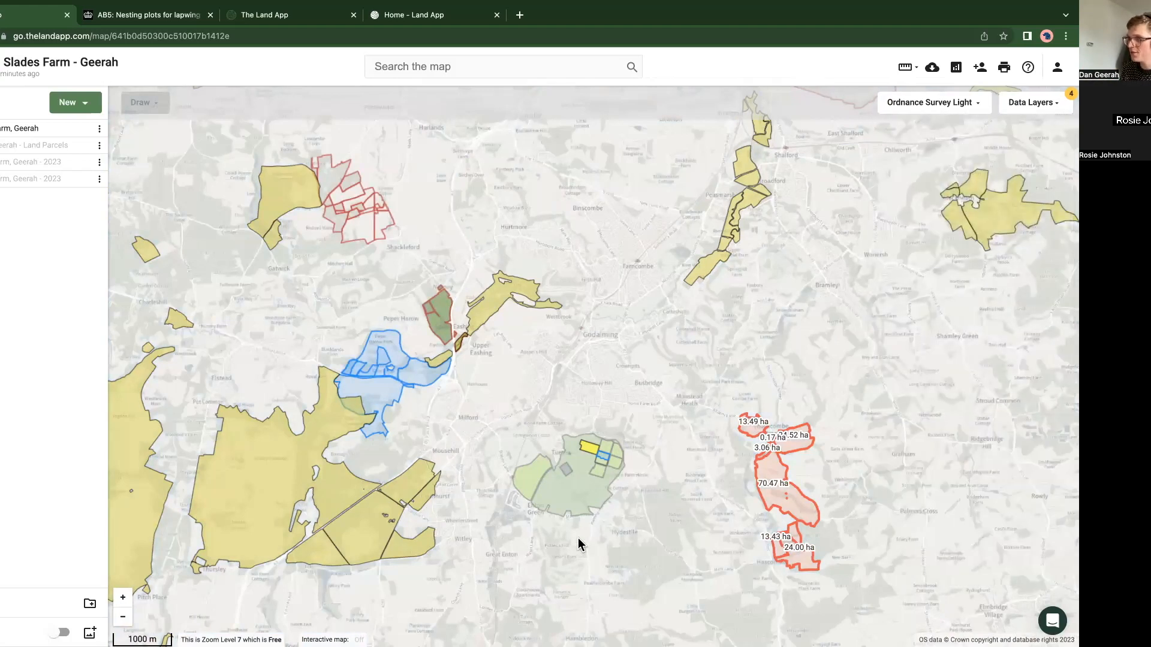
Step: Inspect the Basic Payment Scheme details of the large grassland parcel near Tuesley and Enton Green
{"action": "left_click", "coordinate": [579, 498]}
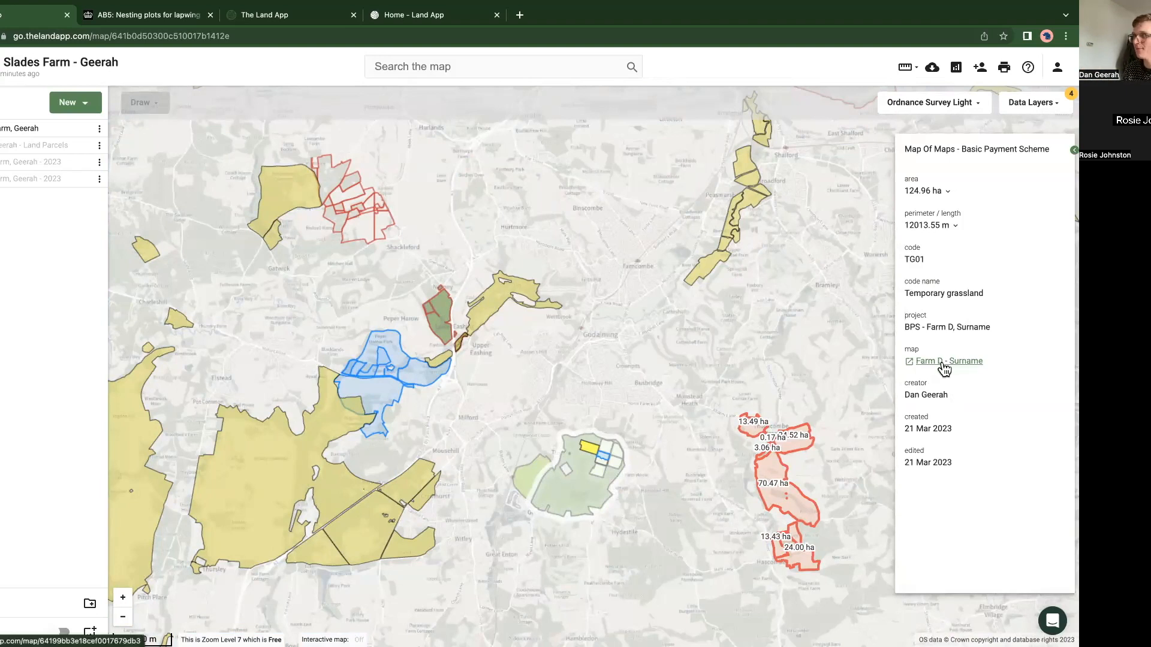
{"action": "left_click", "coordinate": [579, 500]}
{"action": "scroll", "coordinate": [580, 500], "scroll_direction": "up", "scroll_amount": 3}
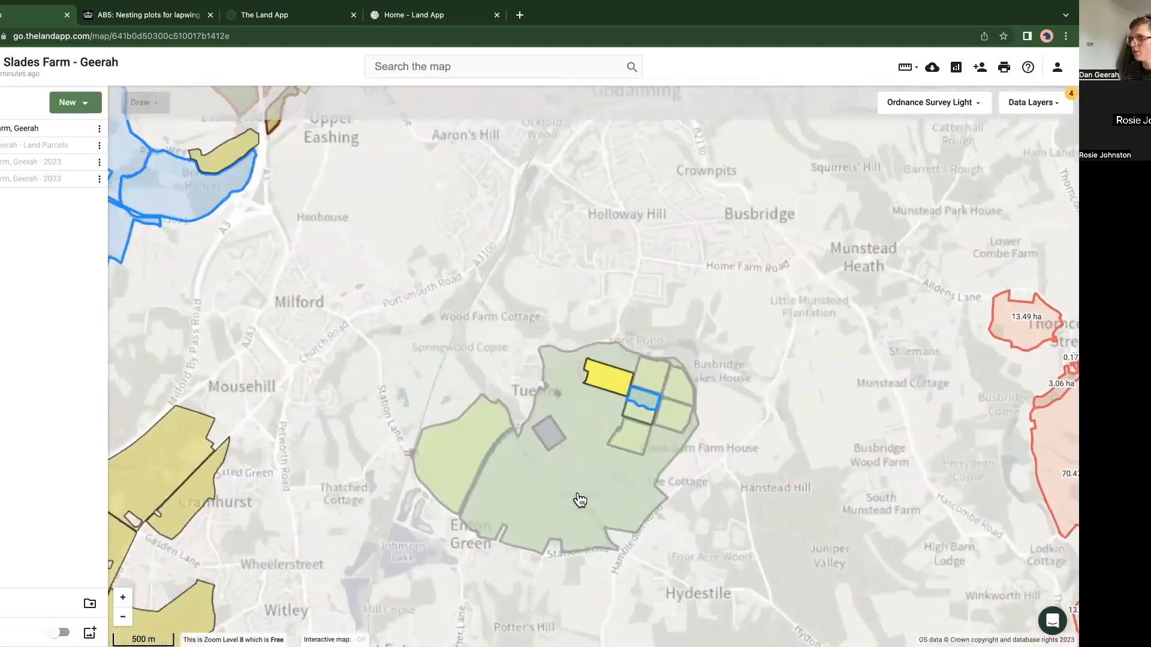
{"action": "scroll", "coordinate": [580, 500], "scroll_direction": "up", "scroll_amount": 3}
{"action": "left_click", "coordinate": [485, 431]}
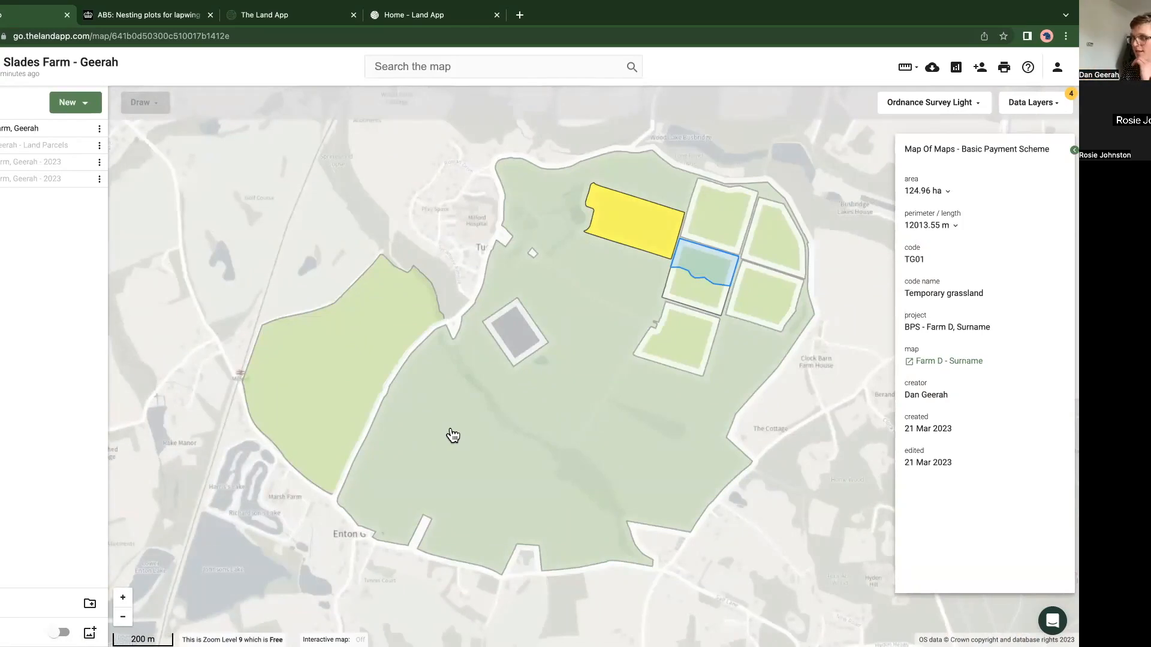
Step: Open the Farm D map linked from the parcel's details and zoom to the extent of its first plan
{"action": "left_click", "coordinate": [957, 366]}
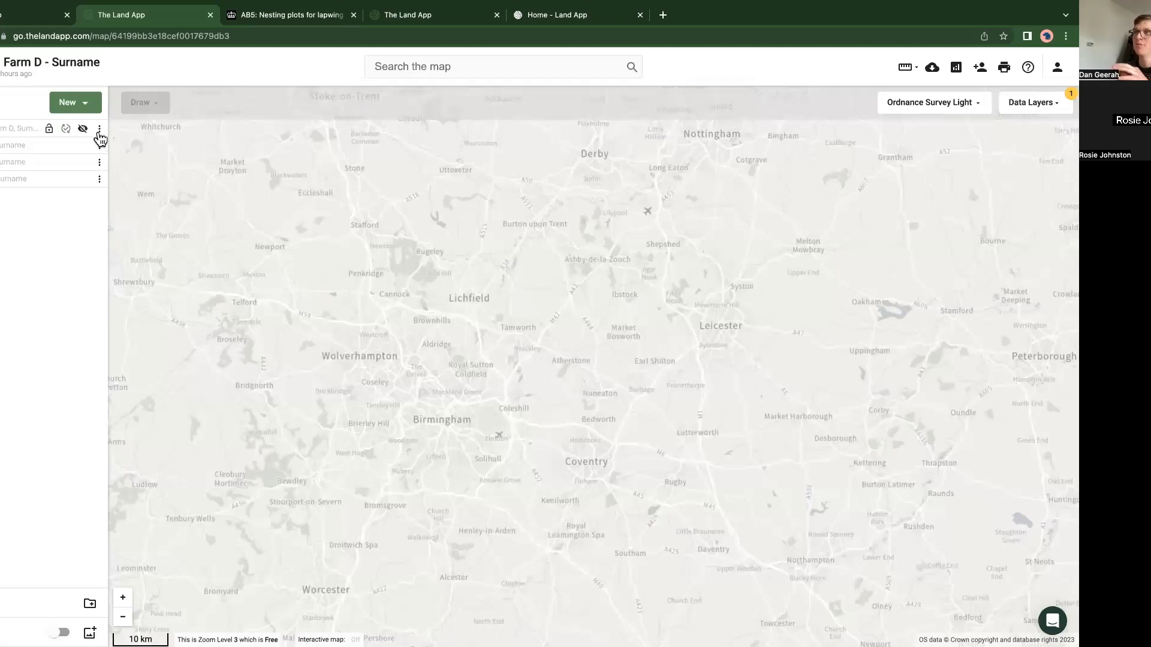
{"action": "left_click", "coordinate": [99, 129]}
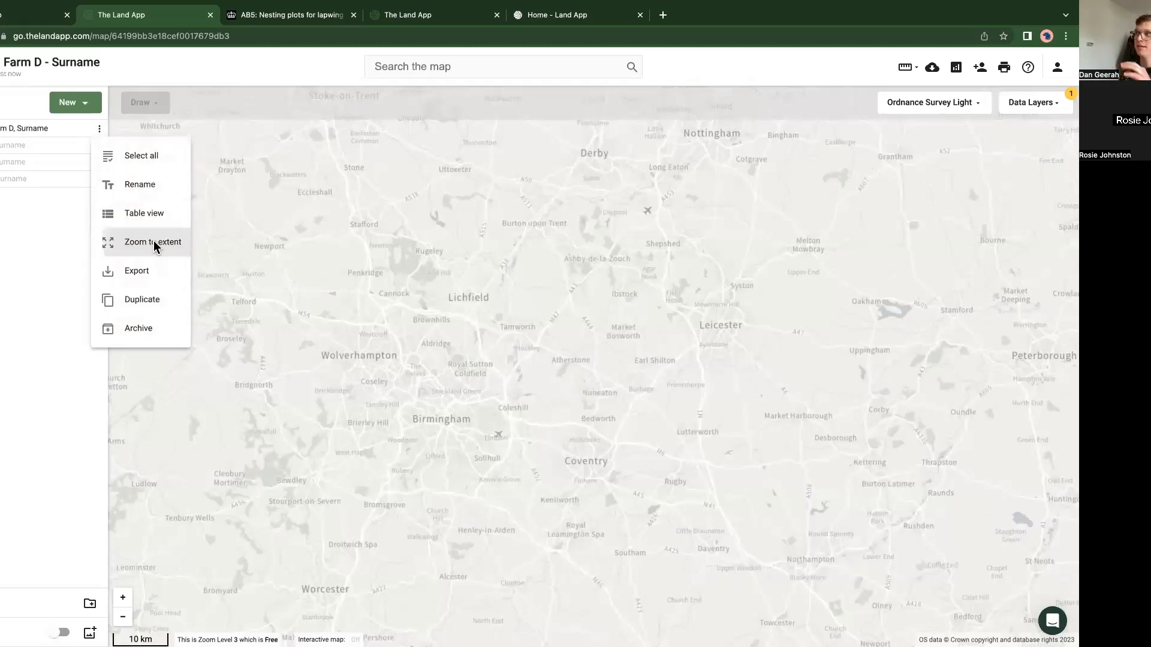
{"action": "left_click", "coordinate": [153, 241]}
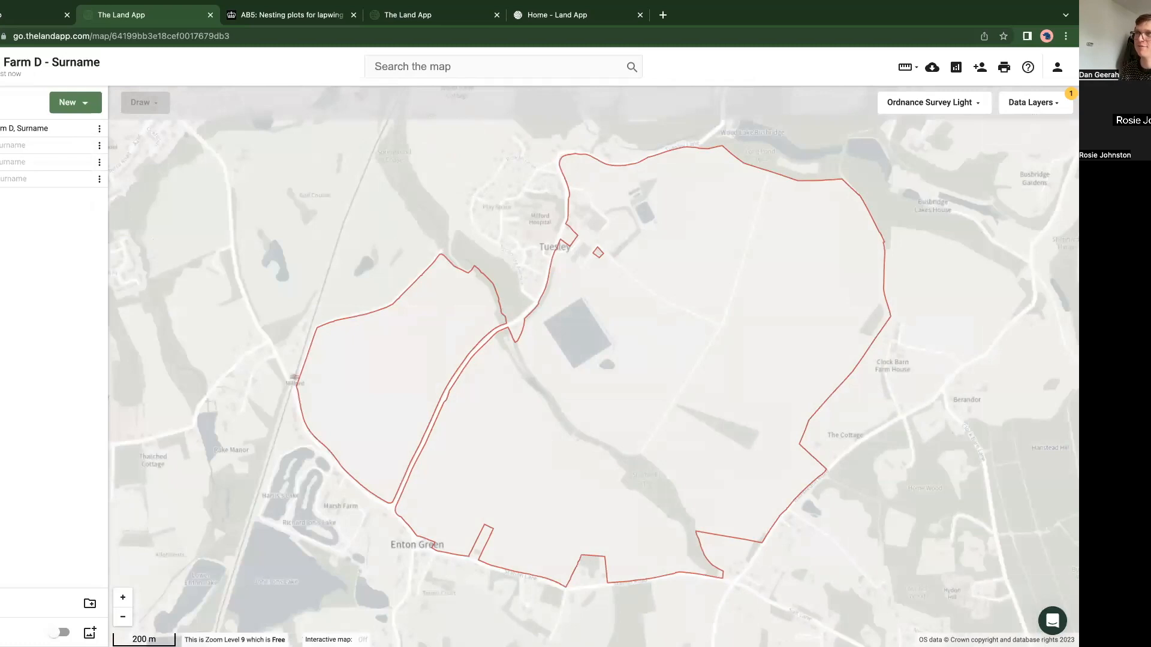
Step: Show the second and third plans of the Farm D map, and preview the fourth before hiding it again
{"action": "left_click", "coordinate": [83, 146]}
{"action": "left_click", "coordinate": [84, 162]}
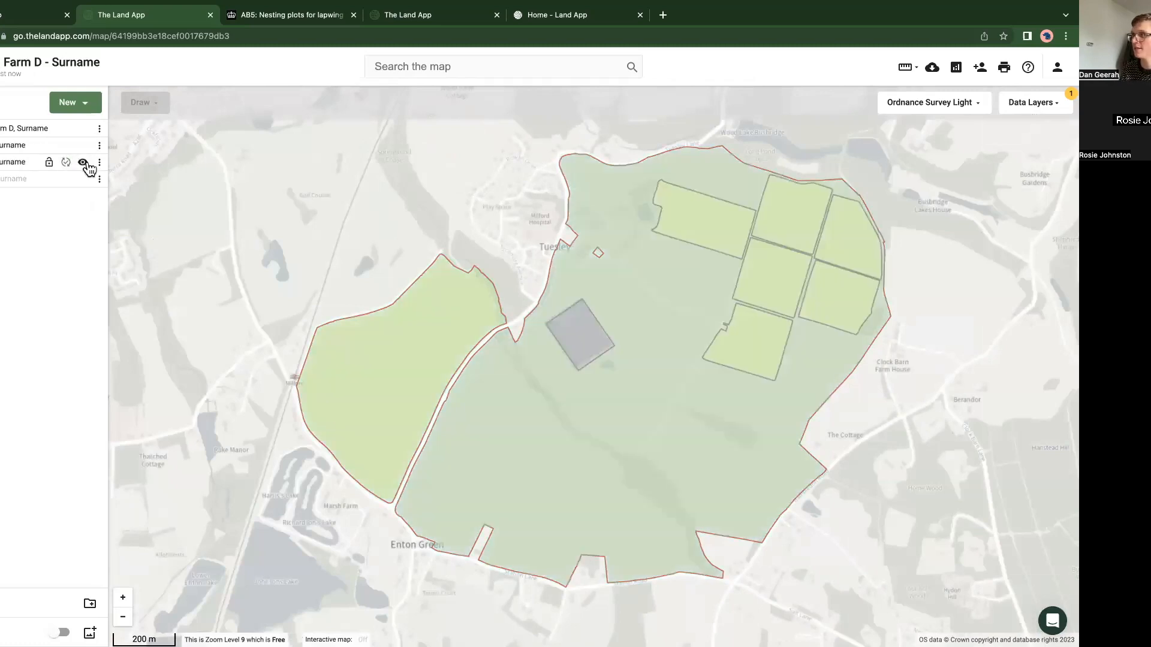
{"action": "left_click", "coordinate": [83, 179]}
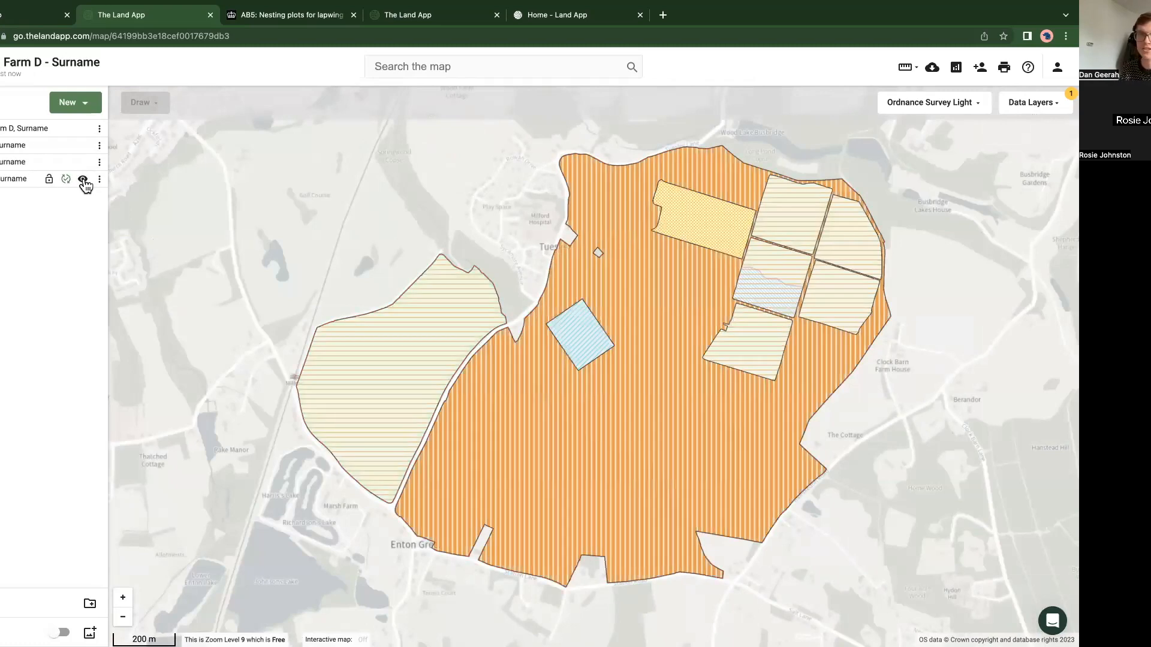
{"action": "left_click", "coordinate": [84, 179]}
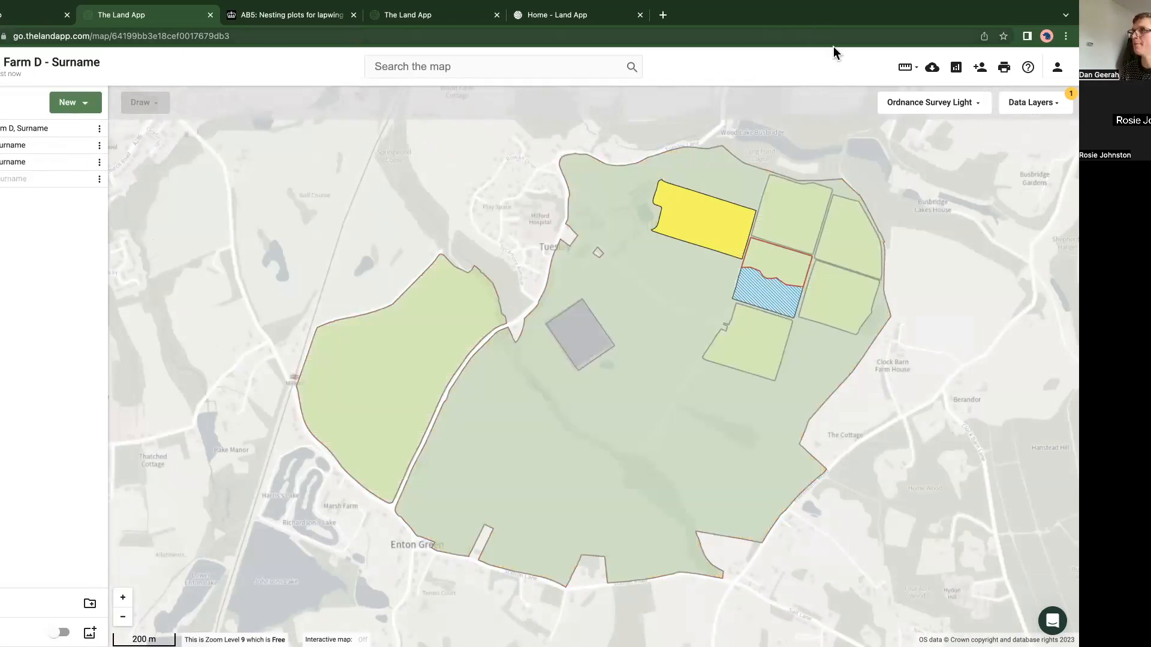
Step: Close the Farm D map, return to the Slades Farm map and zoom to its first plan's extent, including the neighbouring farms in view
{"action": "left_click", "coordinate": [209, 15]}
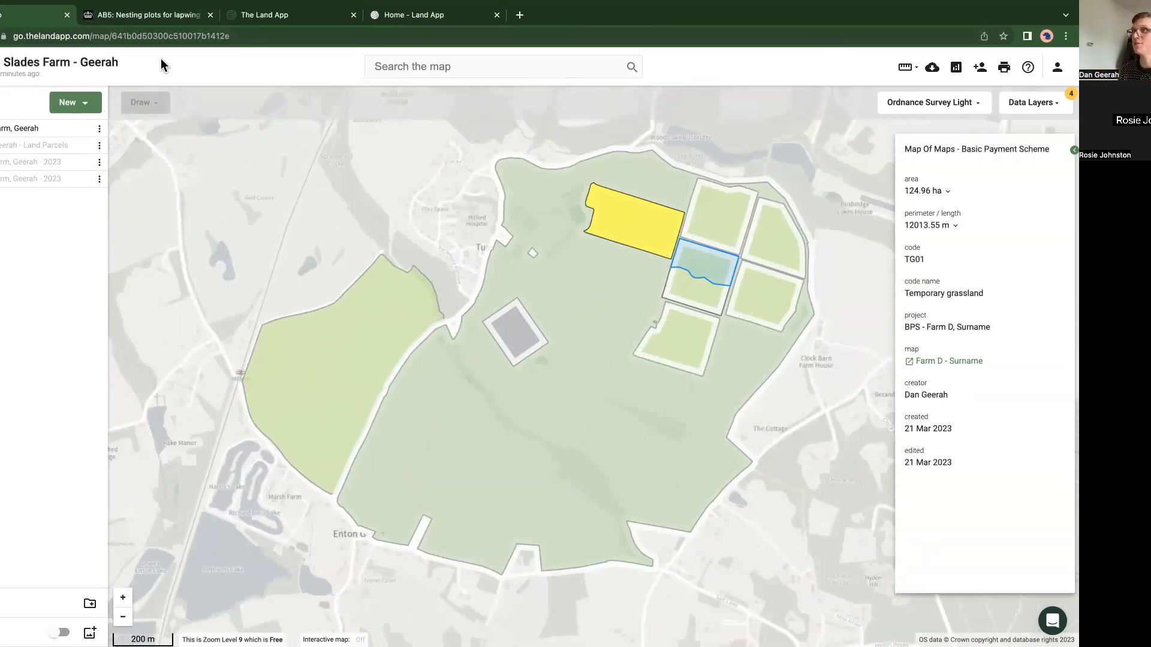
{"action": "mouse_move", "coordinate": [105, 129]}
{"action": "left_click", "coordinate": [192, 200]}
{"action": "left_click", "coordinate": [99, 128]}
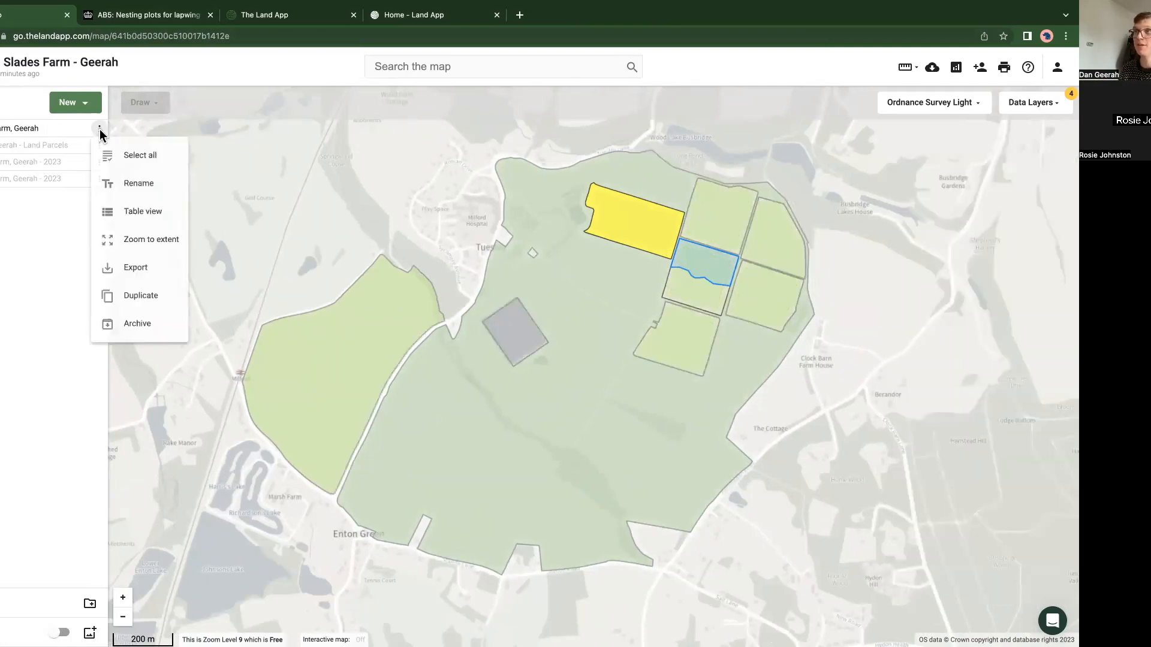
{"action": "left_click", "coordinate": [140, 239]}
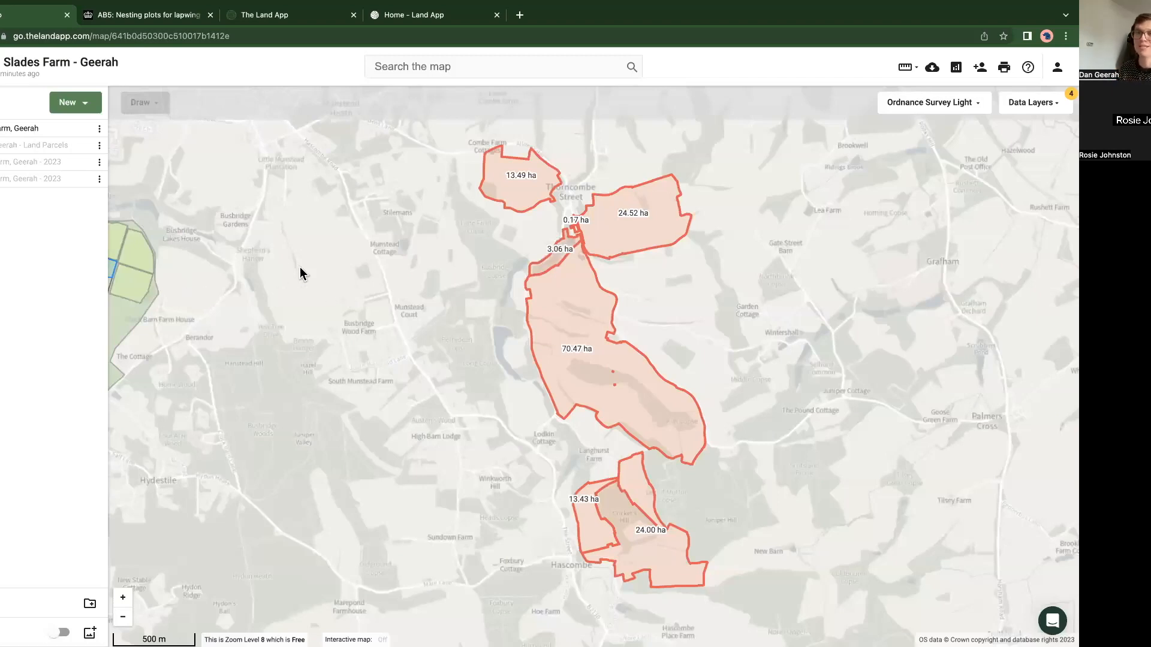
{"action": "scroll", "coordinate": [295, 279], "scroll_direction": "down", "scroll_amount": 3}
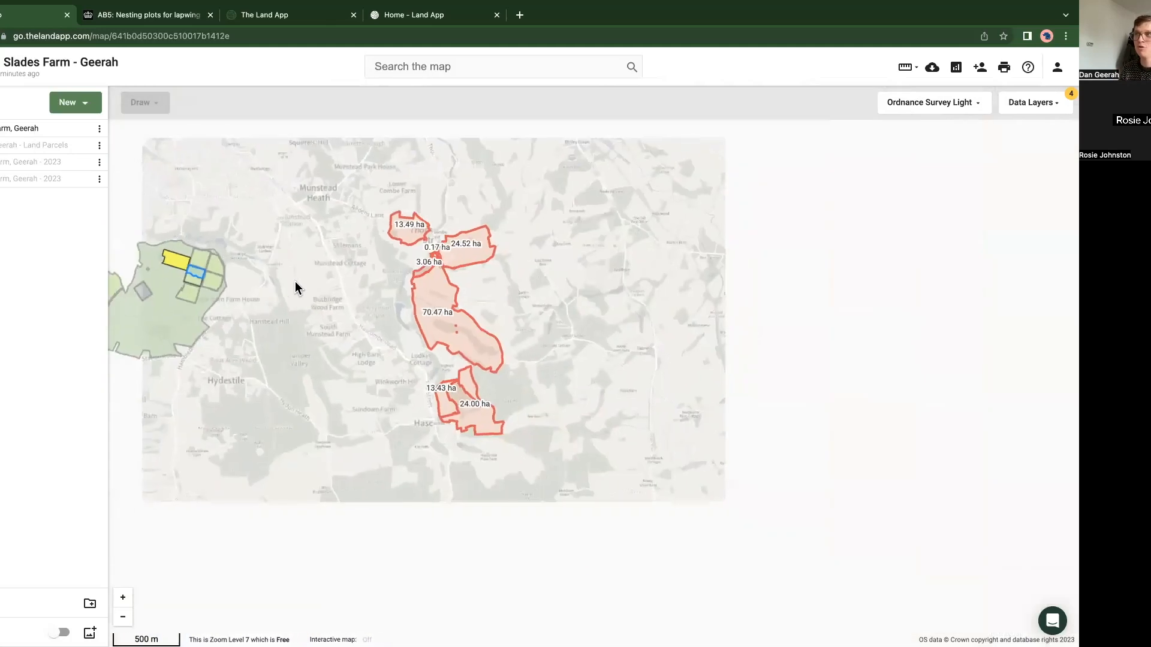
{"action": "left_click_drag", "start_coordinate": [291, 377], "coordinate": [430, 395]}
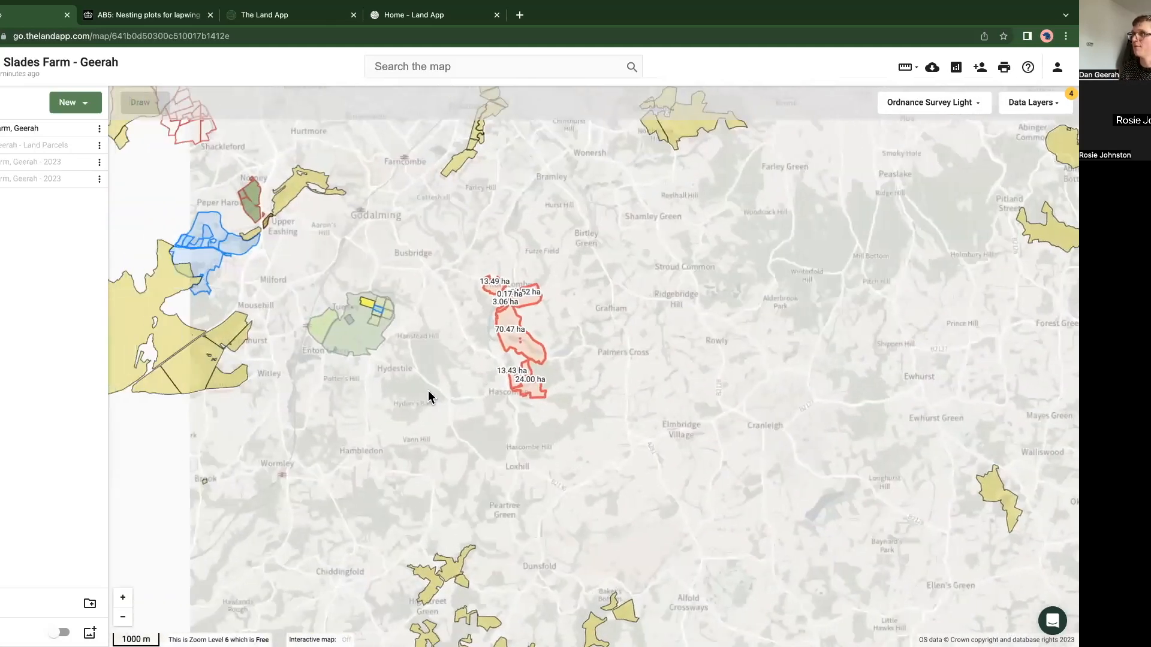
Step: Turn off the SSSI data layer and bring the surrounding farms into view on the Slades Farm map
{"action": "left_click", "coordinate": [1029, 103]}
{"action": "scroll", "coordinate": [944, 341], "scroll_direction": "down", "scroll_amount": 1}
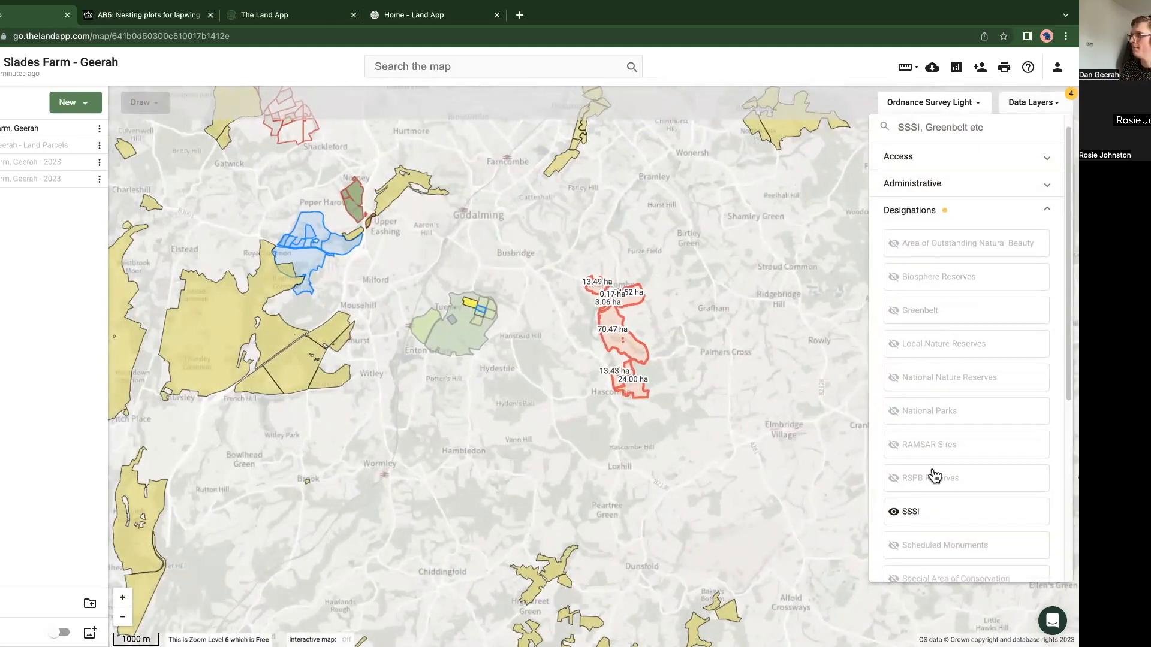
{"action": "left_click", "coordinate": [918, 513]}
{"action": "left_click", "coordinate": [477, 515]}
{"action": "left_click_drag", "start_coordinate": [477, 509], "coordinate": [502, 548]}
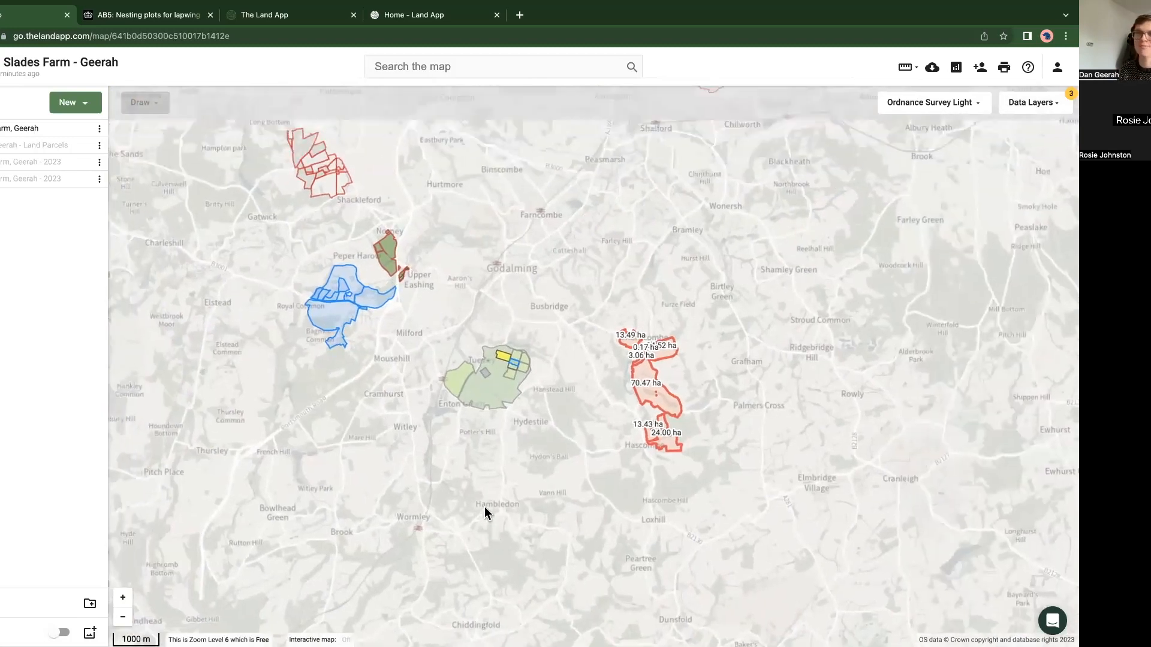
{"action": "left_click_drag", "start_coordinate": [395, 483], "coordinate": [423, 537]}
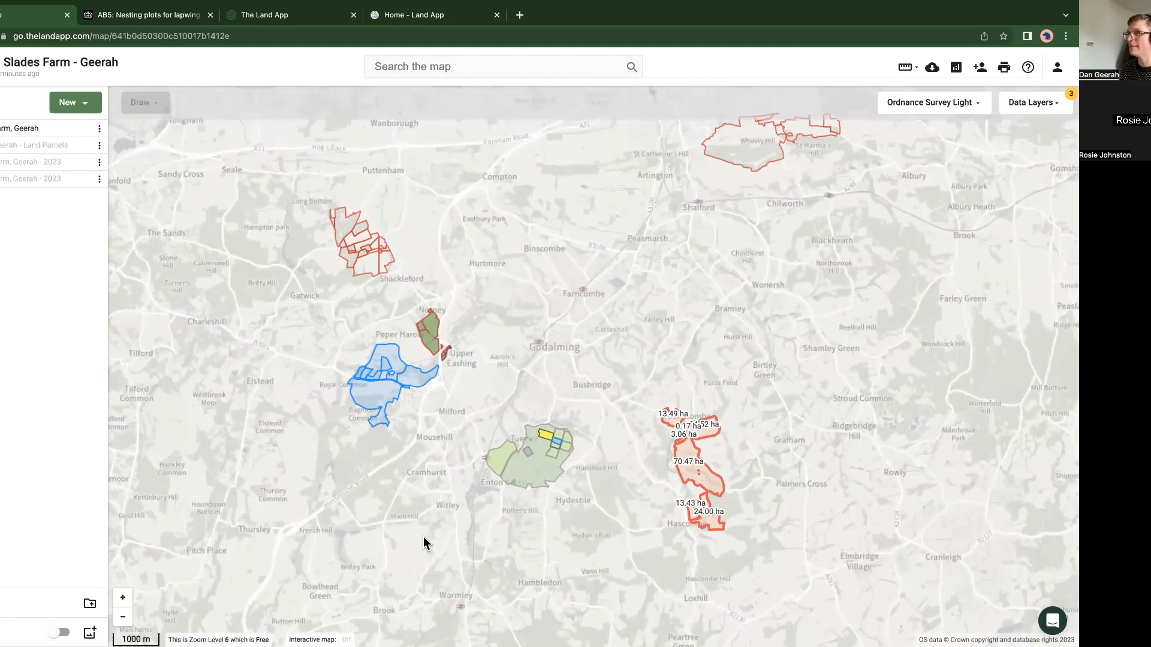
Step: Open the organisation's reports and show the dashboard's Homepage in the reports page that is already loaded
{"action": "left_click", "coordinate": [1056, 69]}
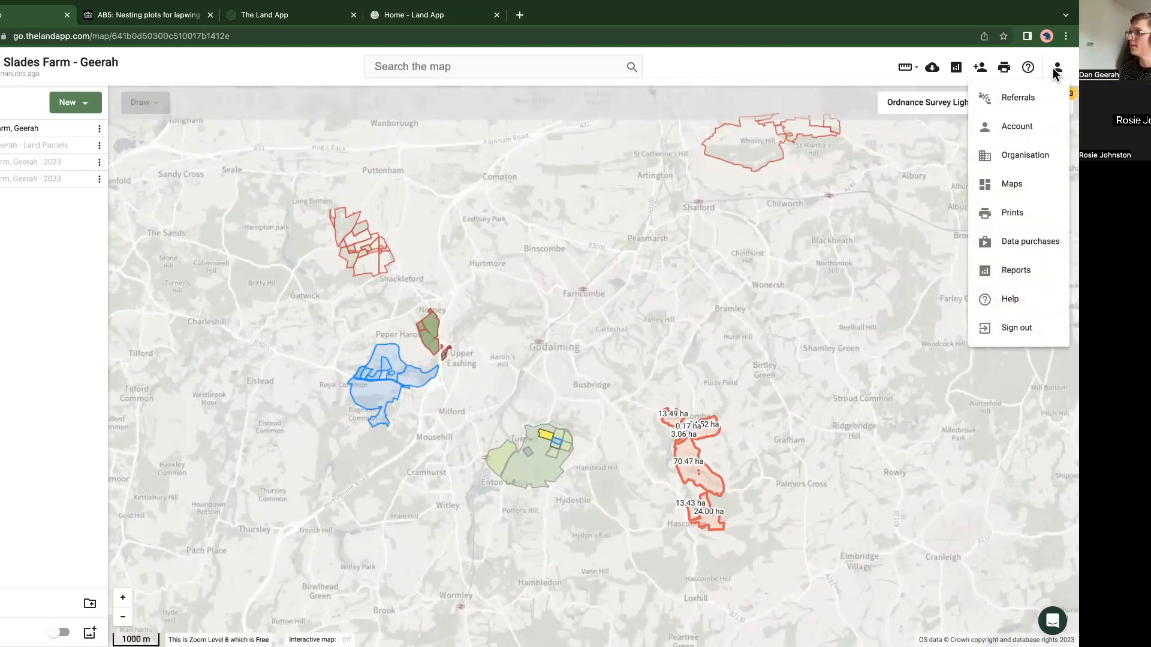
{"action": "left_click", "coordinate": [1005, 277]}
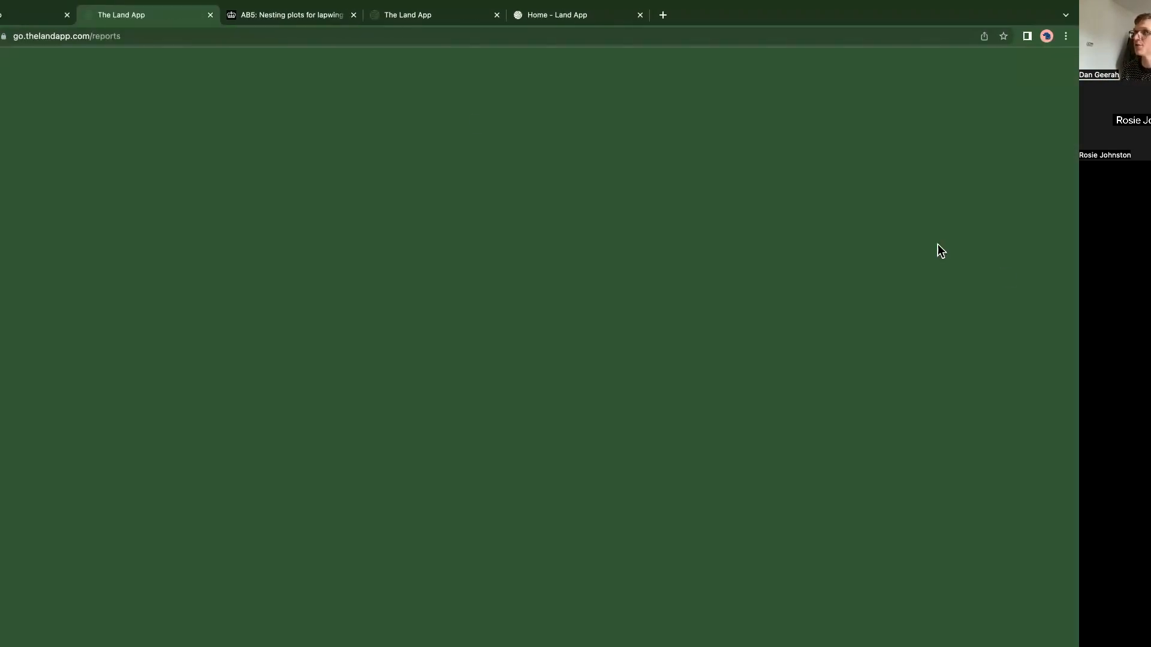
{"action": "left_click", "coordinate": [413, 20]}
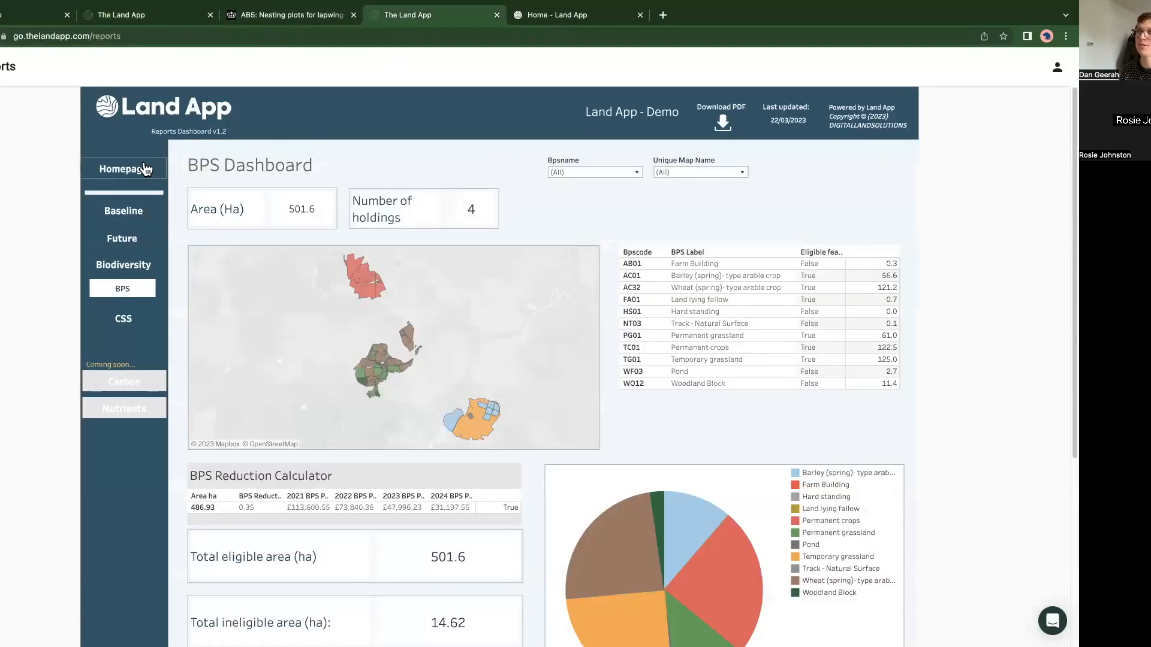
{"action": "left_click", "coordinate": [121, 171]}
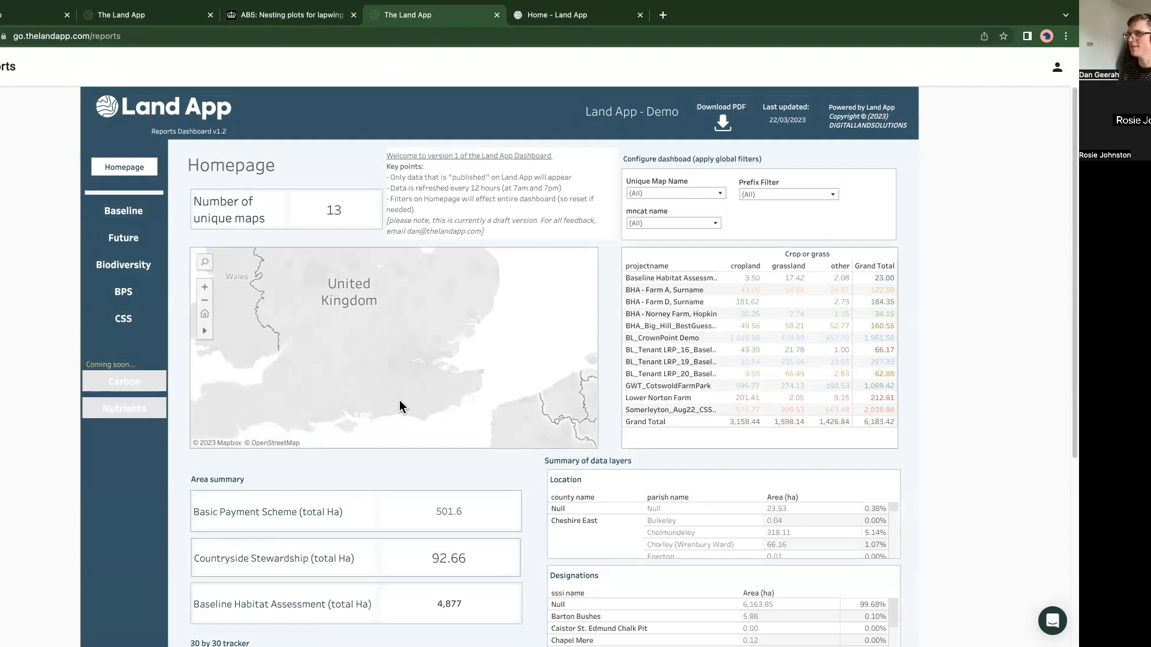
Step: Zoom the Homepage map in on the local cluster of farms southwest of London
{"action": "scroll", "coordinate": [398, 405], "scroll_direction": "up", "scroll_amount": 1}
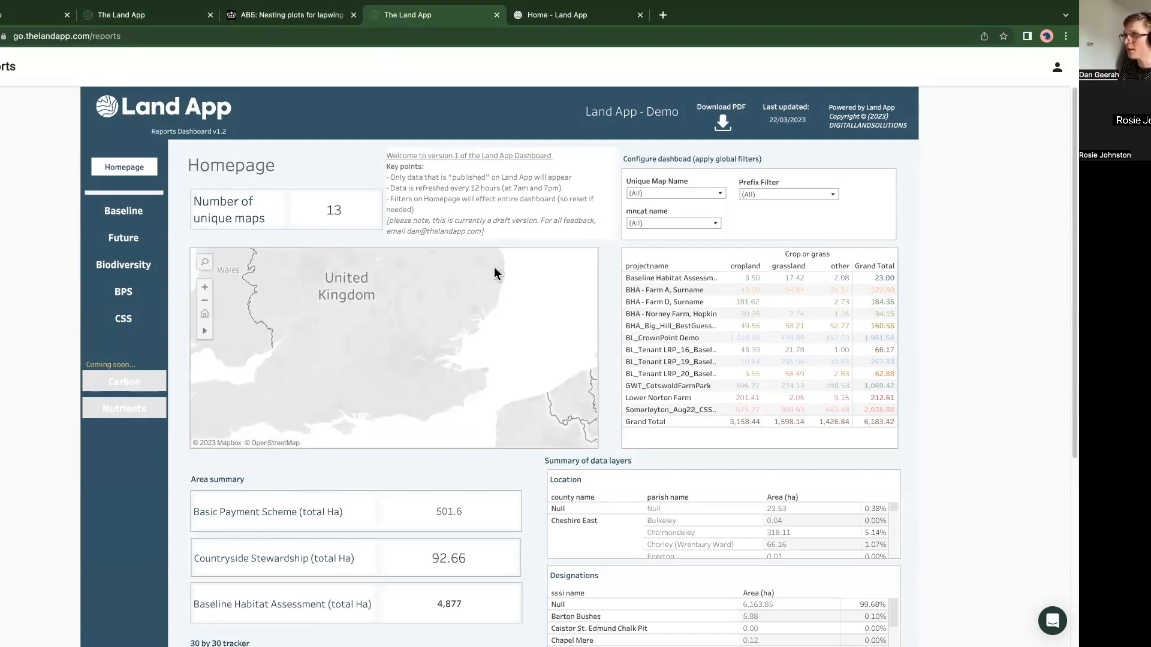
{"action": "scroll", "coordinate": [405, 403], "scroll_direction": "up", "scroll_amount": 2}
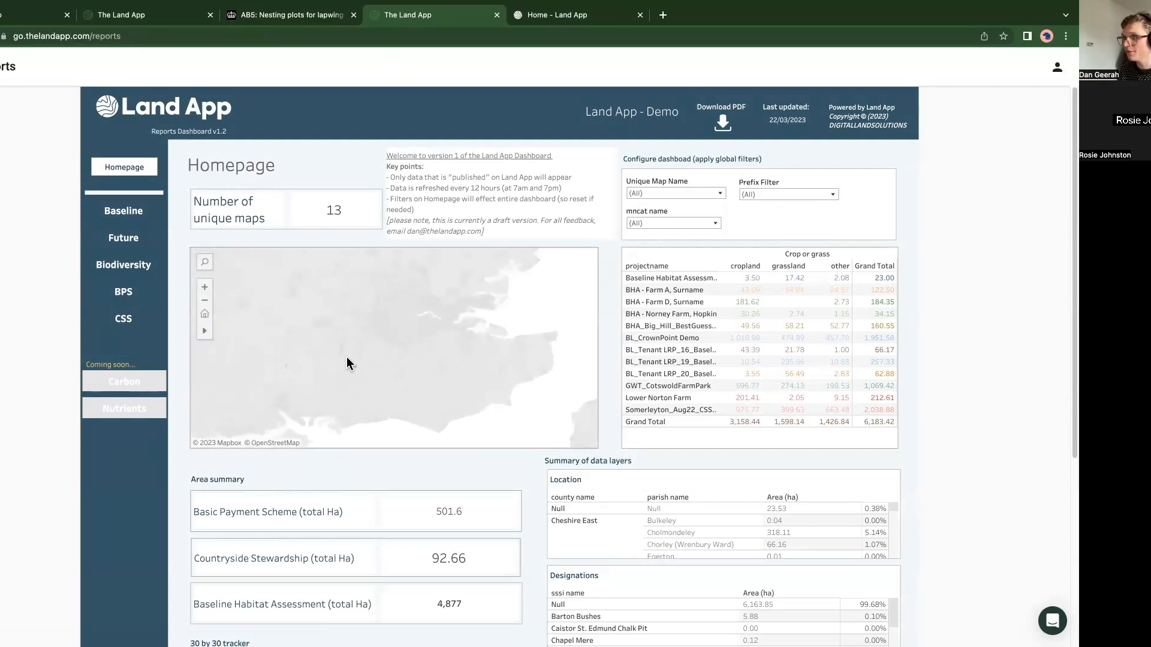
{"action": "scroll", "coordinate": [354, 368], "scroll_direction": "up", "scroll_amount": 2}
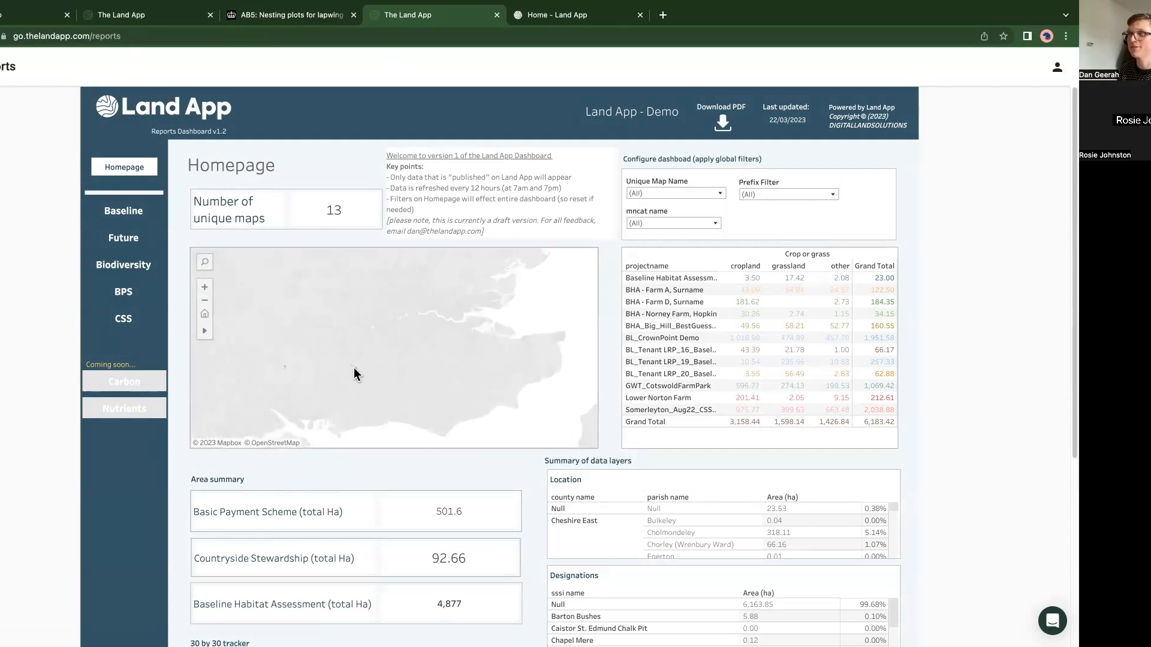
{"action": "scroll", "coordinate": [347, 361], "scroll_direction": "up", "scroll_amount": 2}
{"action": "scroll", "coordinate": [344, 358], "scroll_direction": "up", "scroll_amount": 2}
{"action": "scroll", "coordinate": [345, 361], "scroll_direction": "up", "scroll_amount": 1}
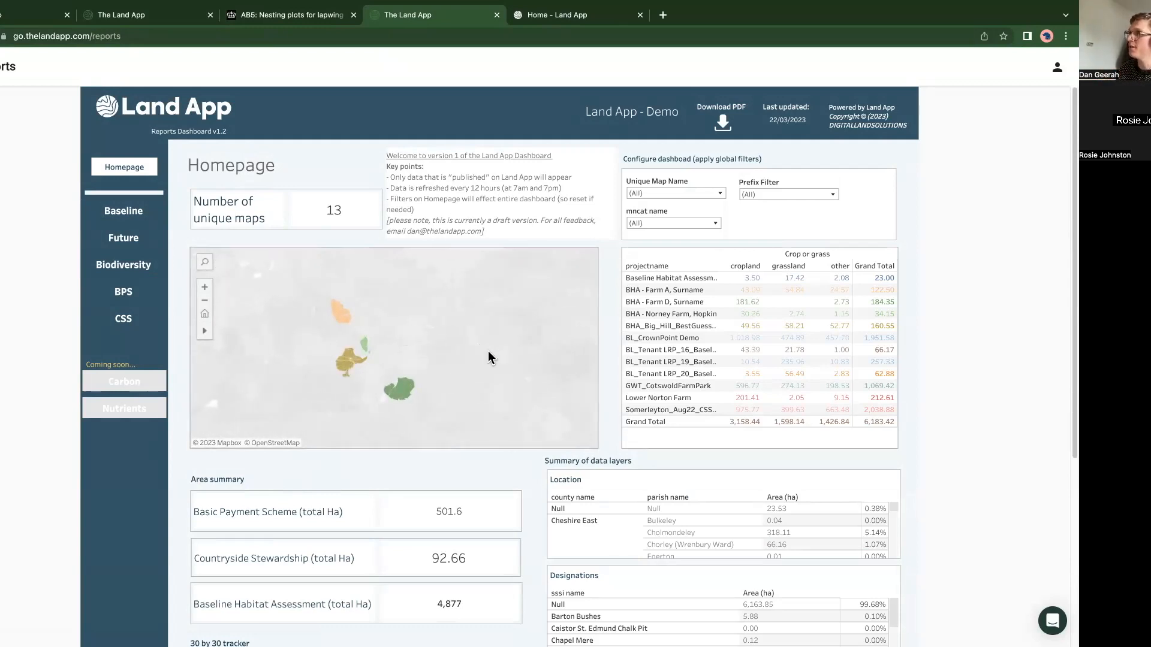
Step: Filter the whole dashboard by mncat name to Wey and tributaries only
{"action": "left_click", "coordinate": [657, 225]}
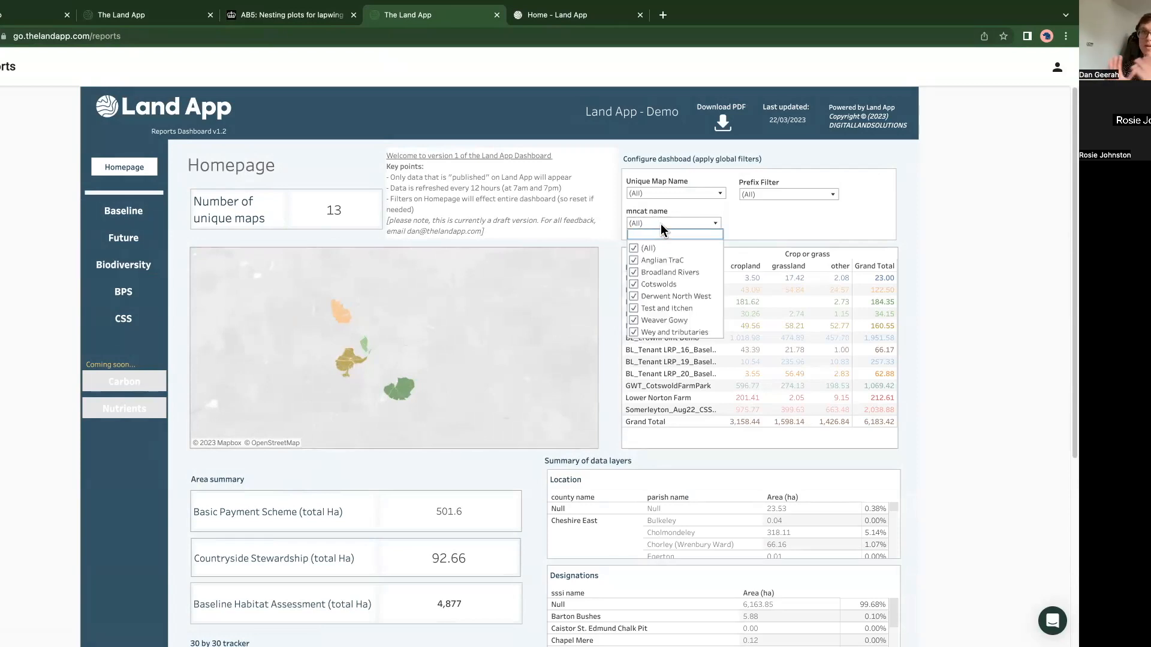
{"action": "left_click", "coordinate": [635, 248]}
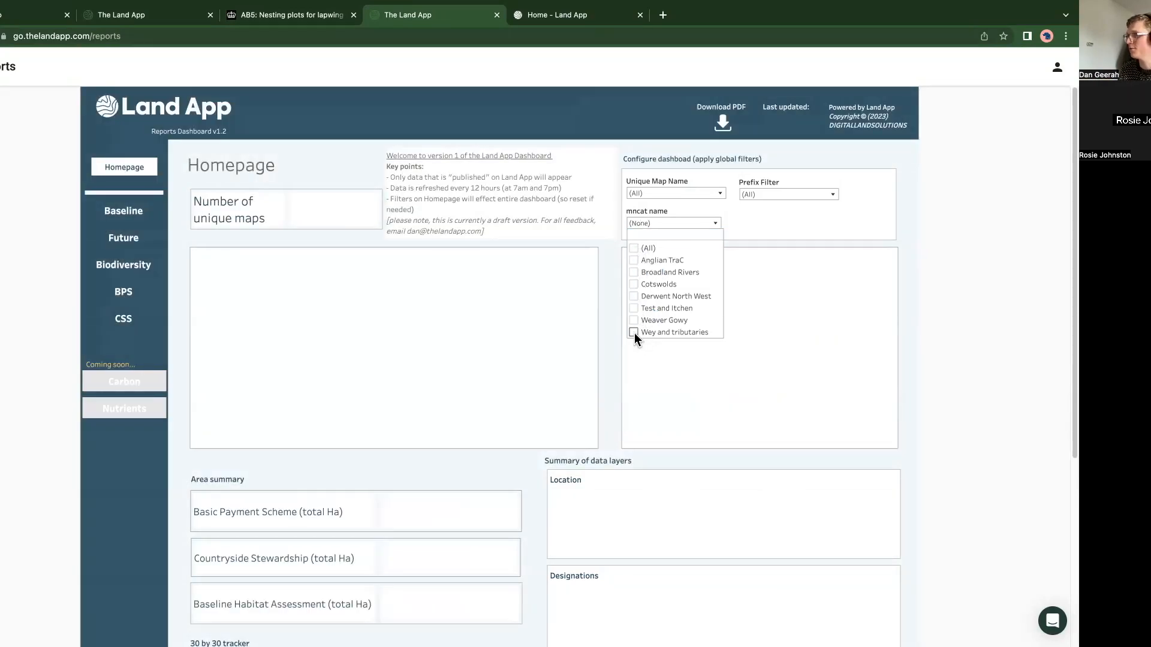
{"action": "left_click", "coordinate": [633, 332]}
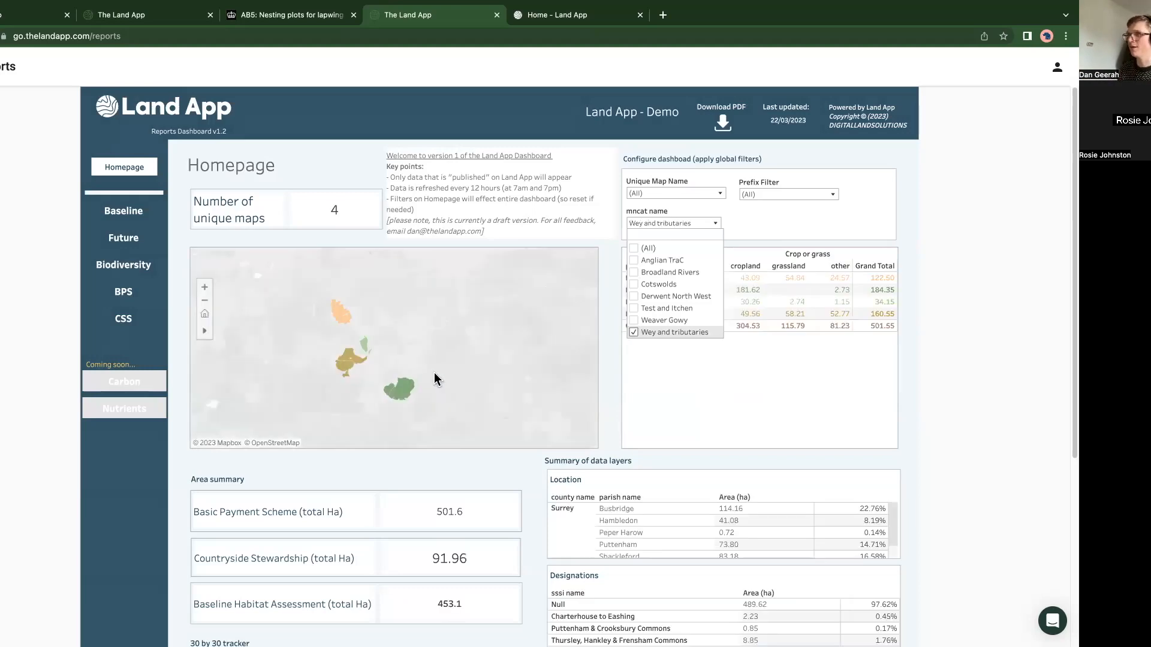
{"action": "left_click", "coordinate": [365, 246]}
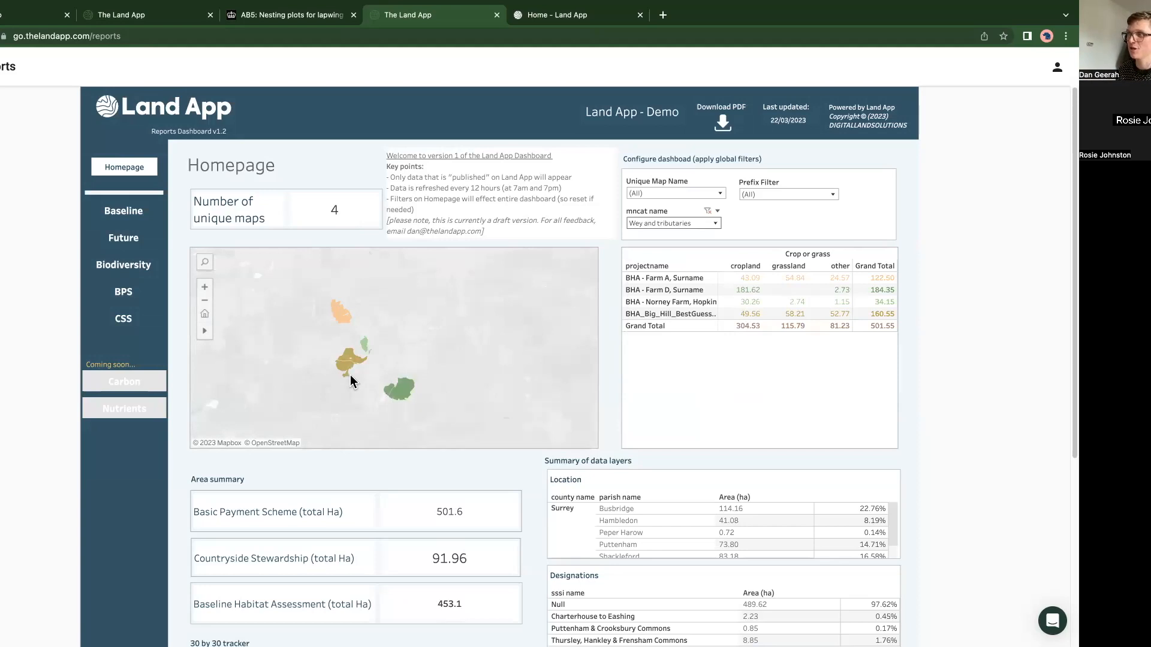
Step: Examine the Homepage's crop and grass totals, area summary, data layer summaries and 30 by 30 tracker for the filtered farms
{"action": "mouse_move", "coordinate": [350, 368]}
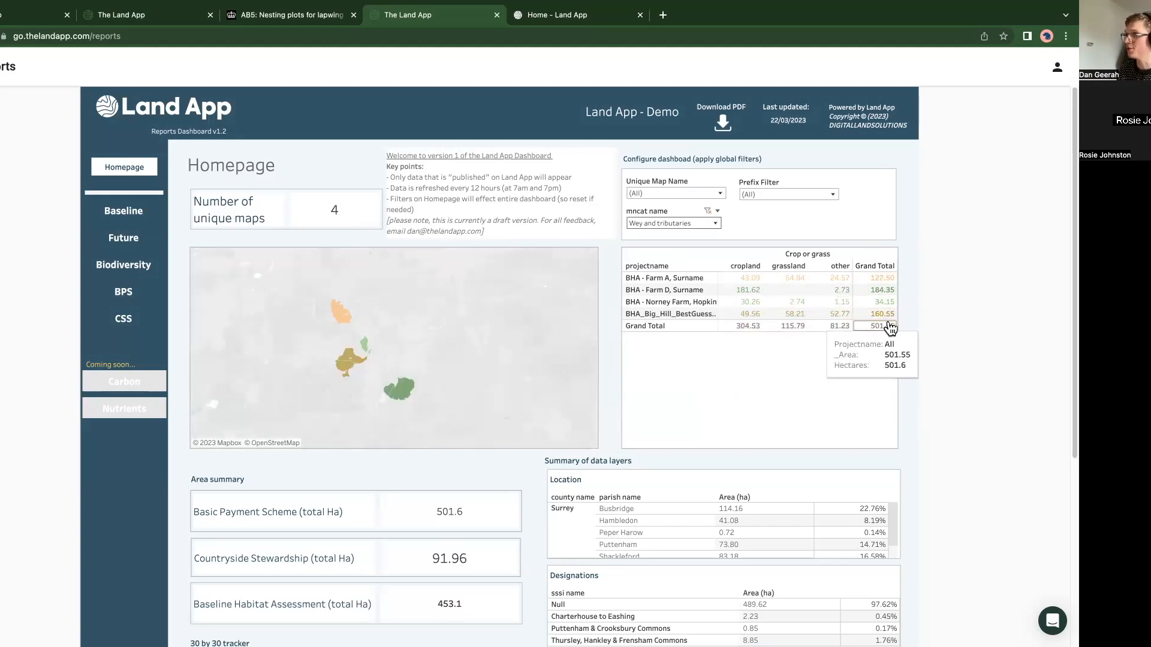
{"action": "mouse_move", "coordinate": [882, 334]}
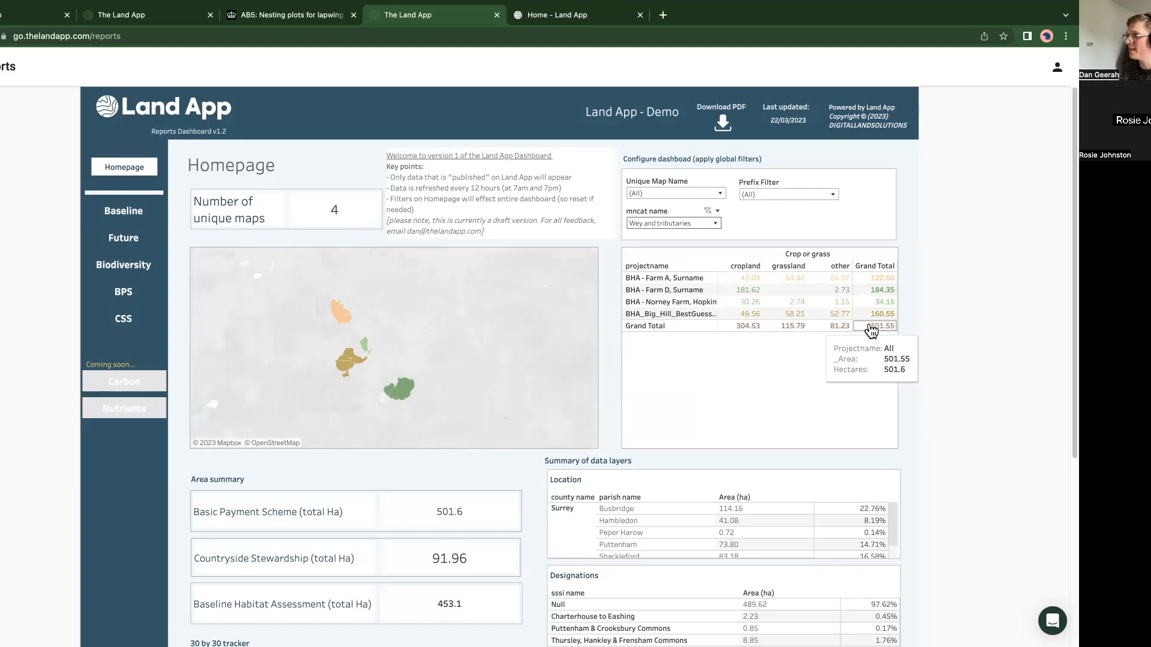
{"action": "mouse_move", "coordinate": [761, 318]}
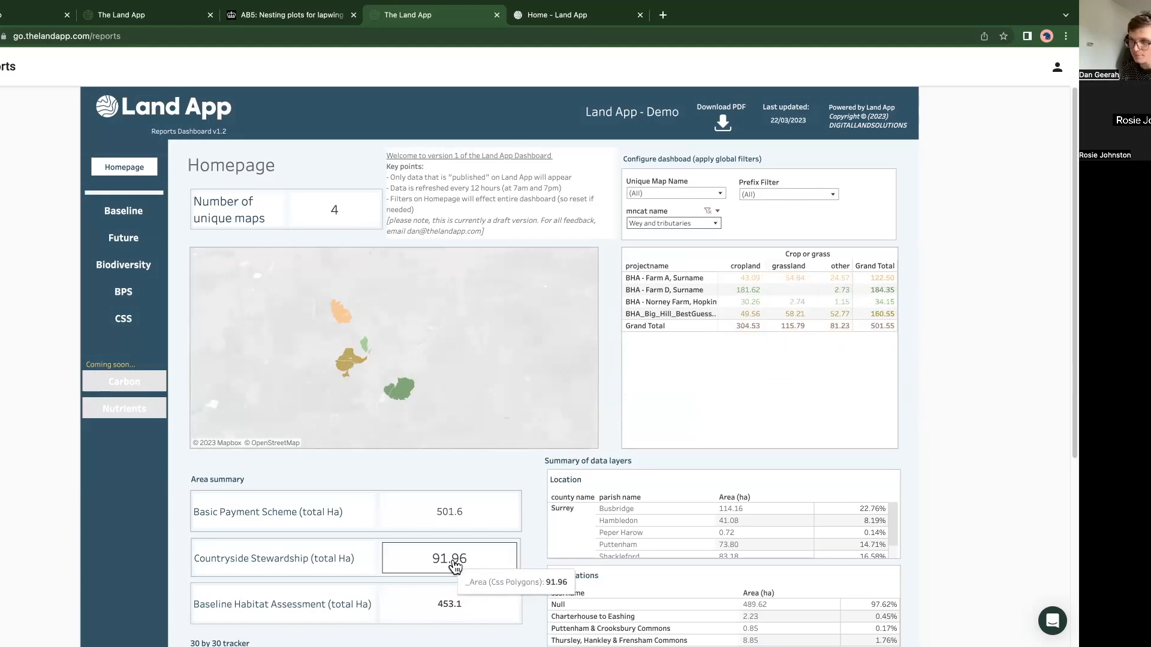
{"action": "scroll", "coordinate": [461, 617], "scroll_direction": "down", "scroll_amount": 3}
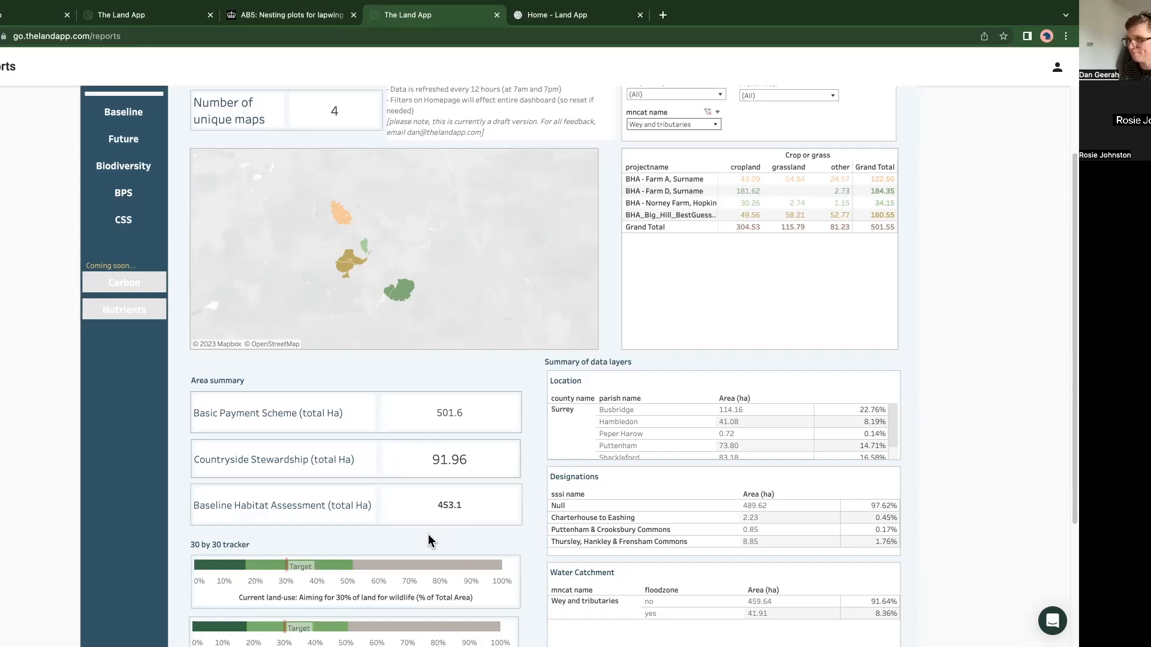
{"action": "scroll", "coordinate": [420, 539], "scroll_direction": "down", "scroll_amount": 2}
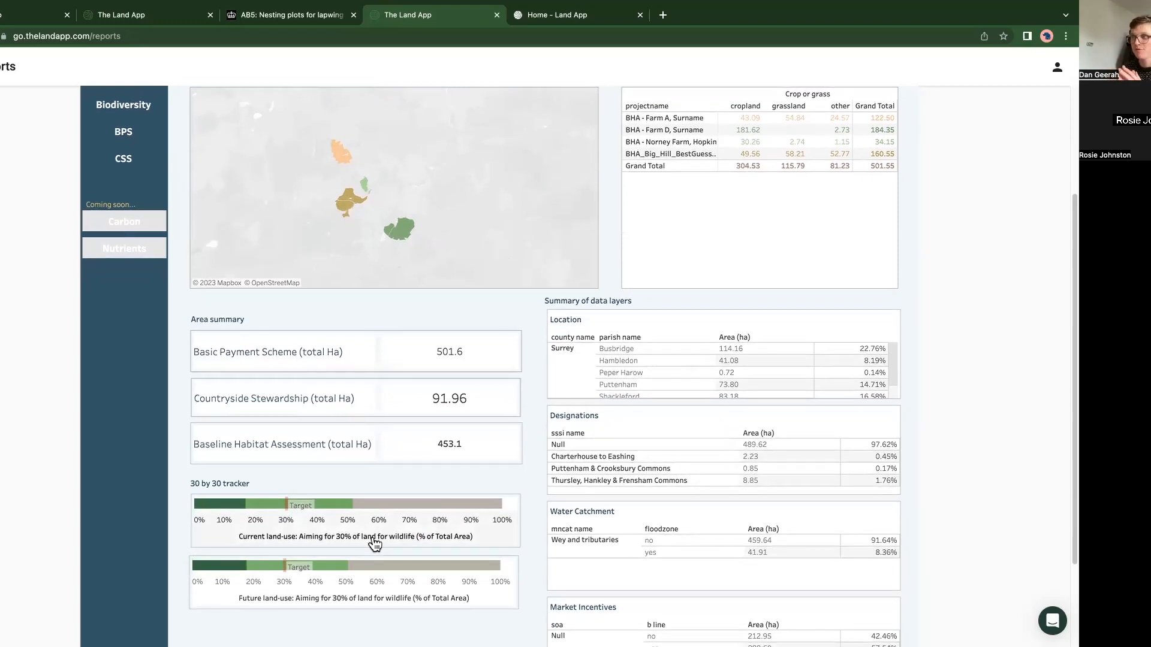
{"action": "scroll", "coordinate": [291, 451], "scroll_direction": "up", "scroll_amount": 5}
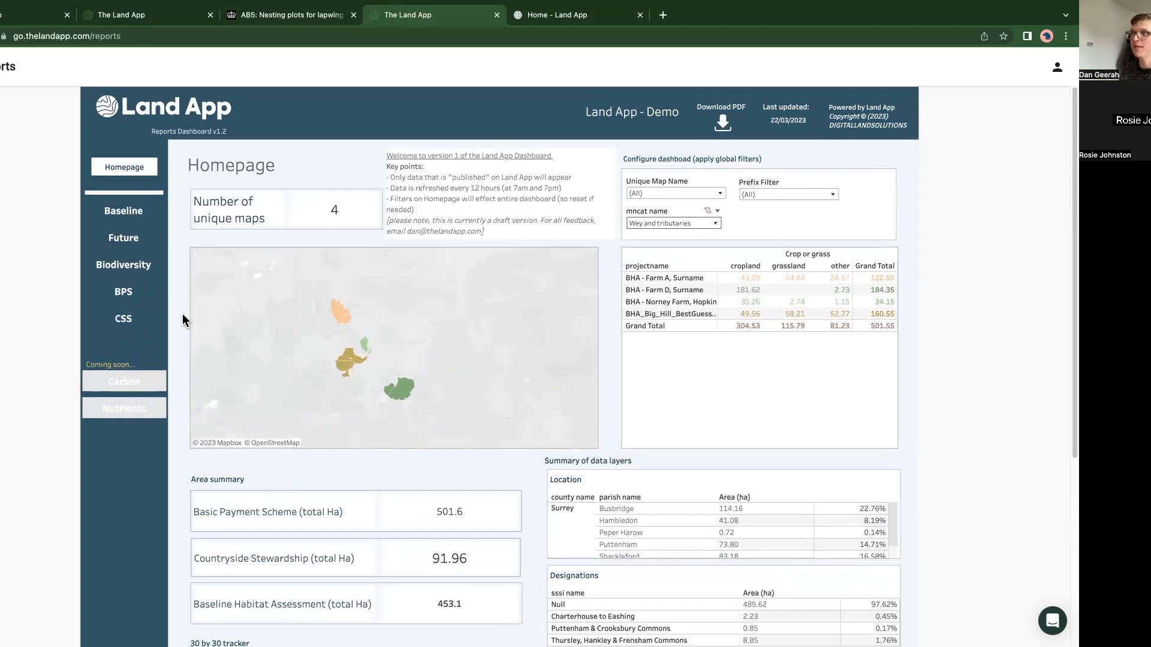
Step: View the Biodiversity Unit Estimator report, followed by the BPS Dashboard and its map
{"action": "left_click", "coordinate": [125, 267]}
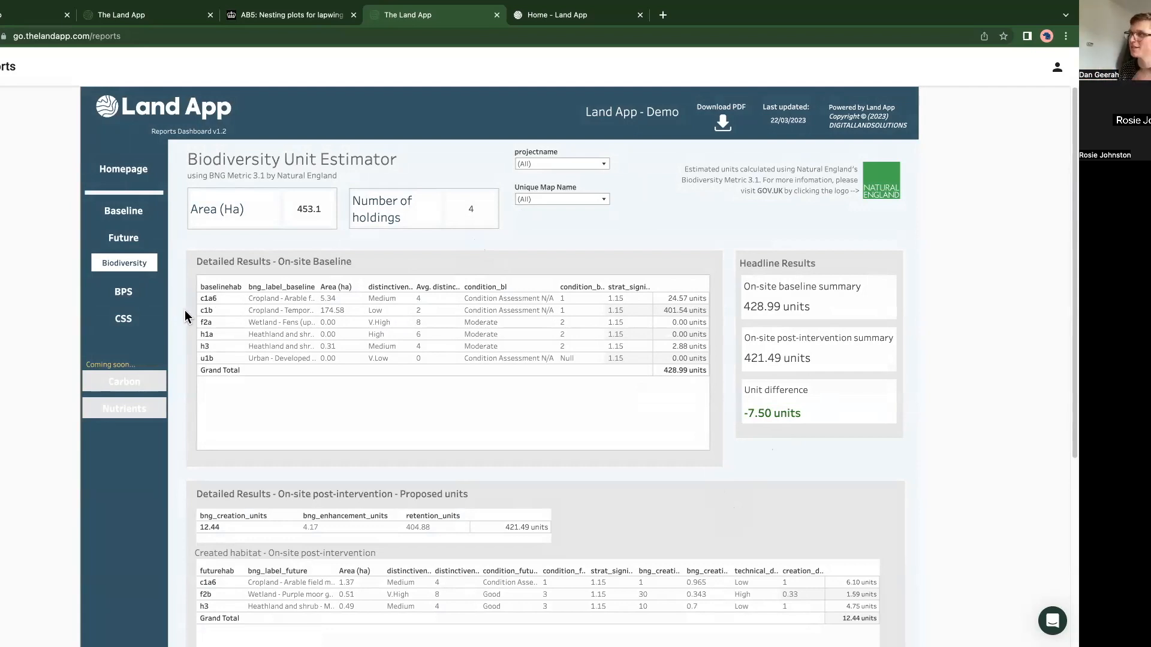
{"action": "left_click", "coordinate": [131, 293]}
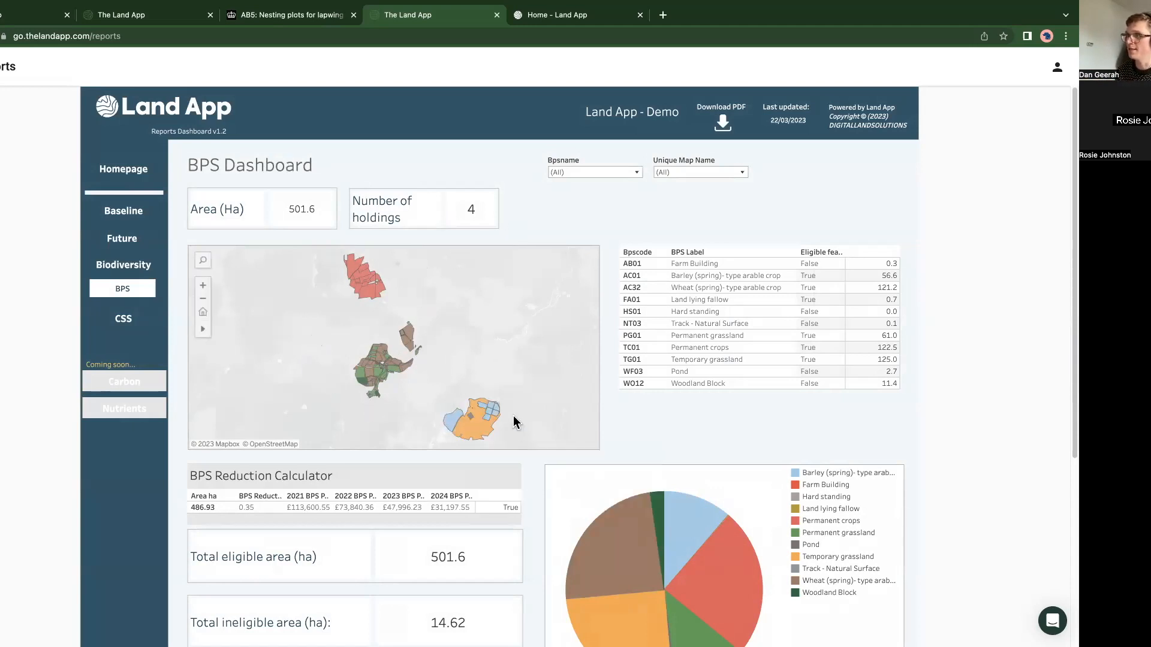
{"action": "mouse_move", "coordinate": [374, 367]}
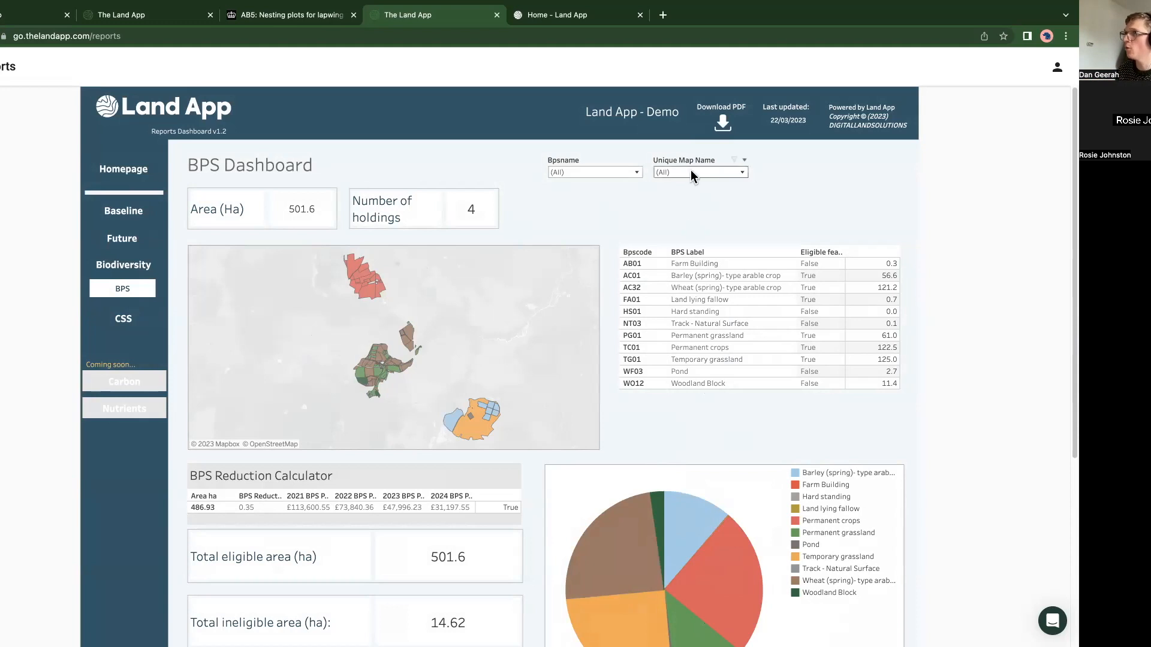
Step: Preview the BPS Dashboard filtered to the Farm A map only, and reset the Unique Map Name filter to all maps
{"action": "left_click", "coordinate": [659, 173]}
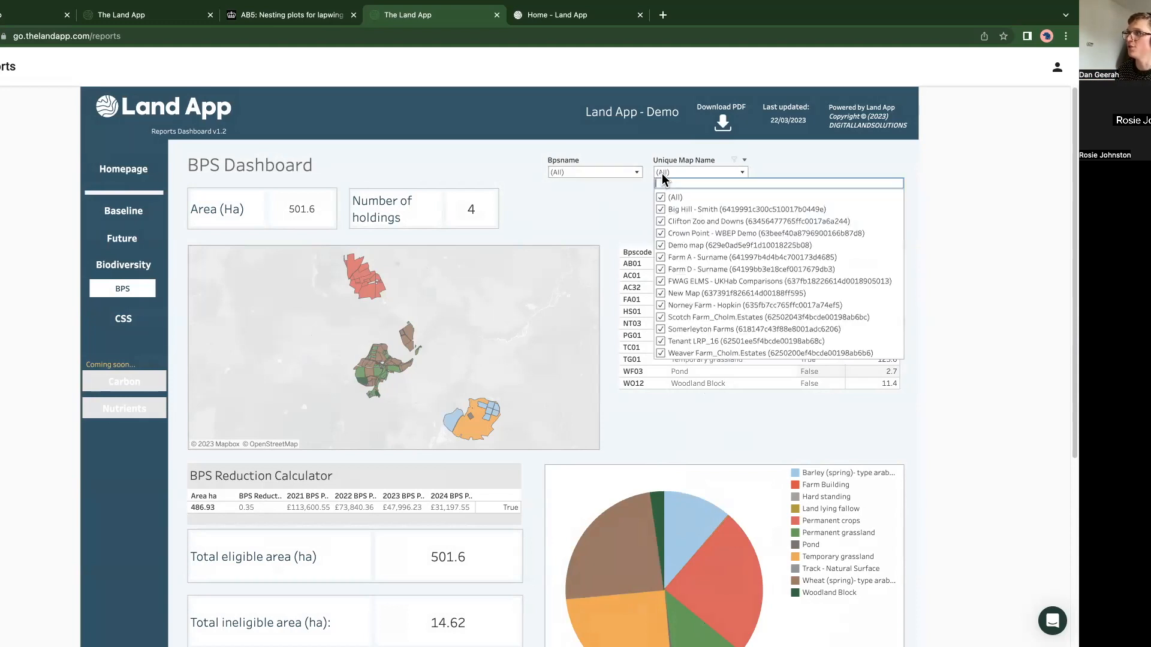
{"action": "left_click", "coordinate": [660, 197]}
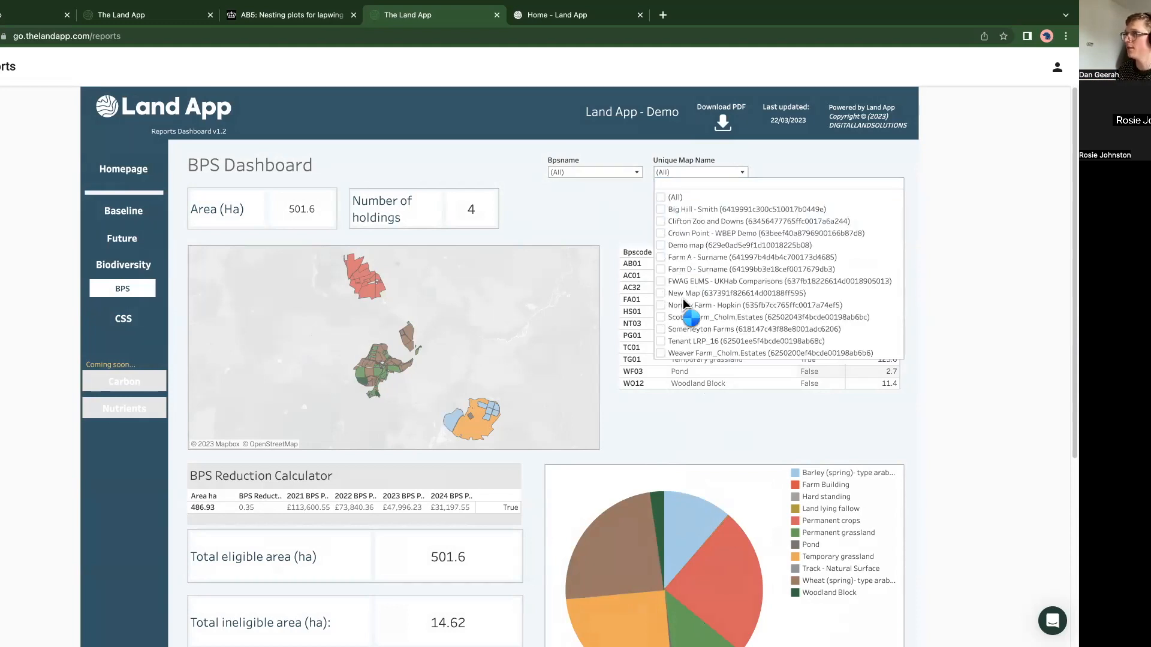
{"action": "scroll", "coordinate": [712, 286], "scroll_direction": "down", "scroll_amount": 4}
{"action": "scroll", "coordinate": [657, 303], "scroll_direction": "up", "scroll_amount": 3}
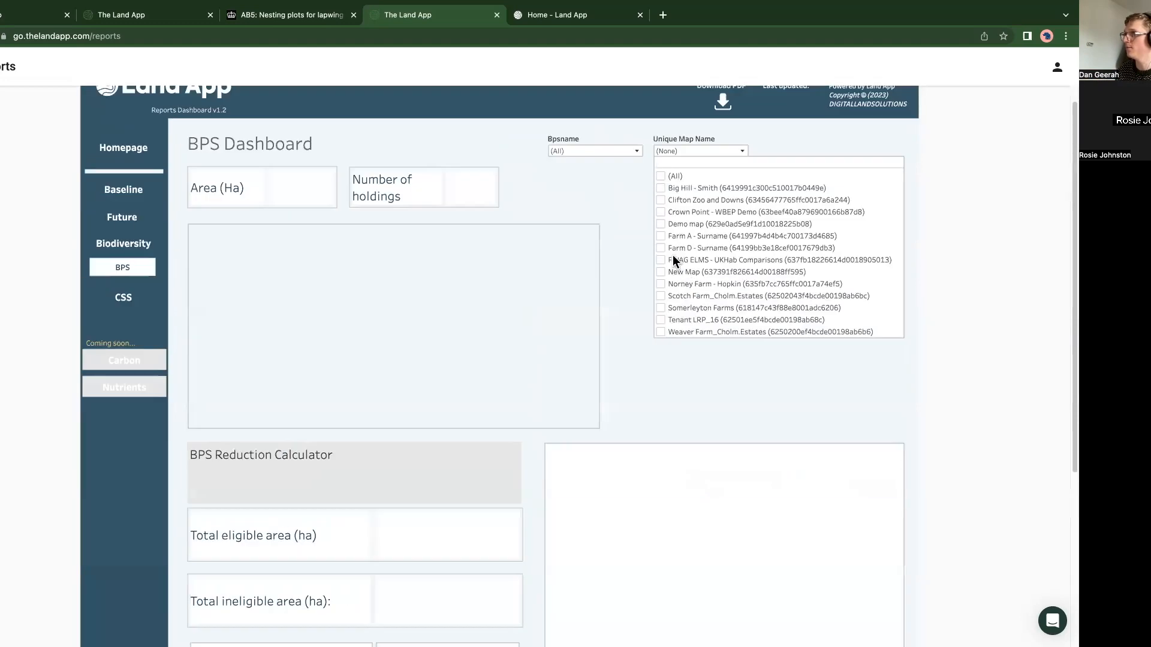
{"action": "left_click", "coordinate": [660, 236]}
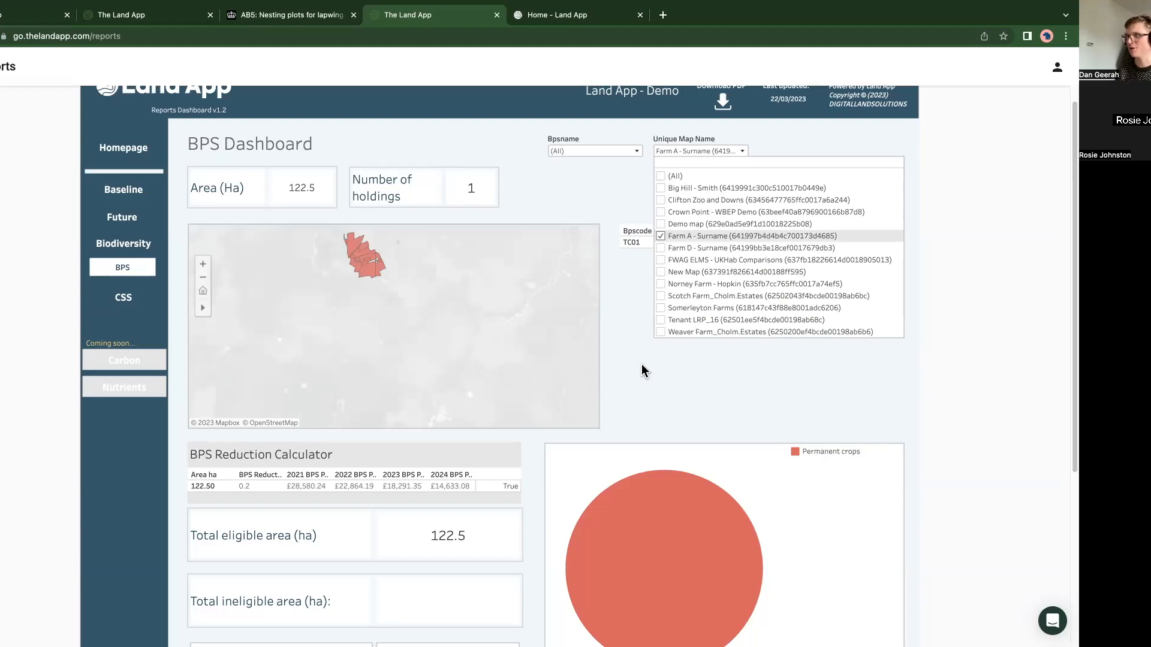
{"action": "left_click", "coordinate": [661, 176]}
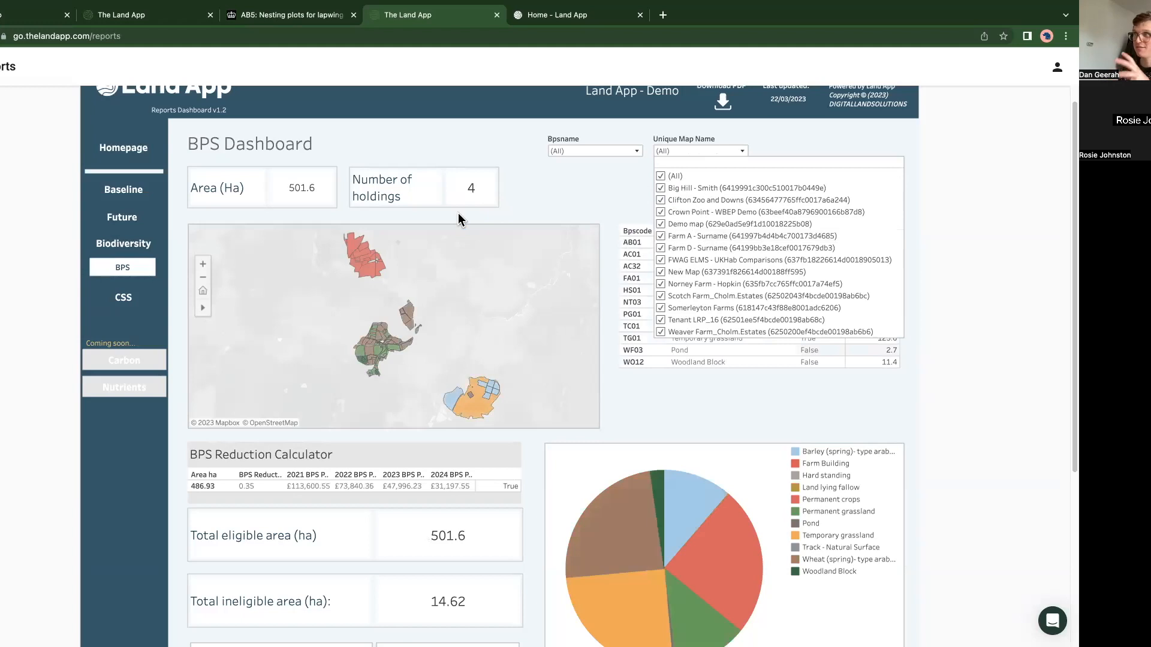
Step: Examine the Countryside Stewardship Dashboard's map list, option payment table and first-year and five-year value boxes, and return to the BPS Dashboard
{"action": "left_click", "coordinate": [122, 303]}
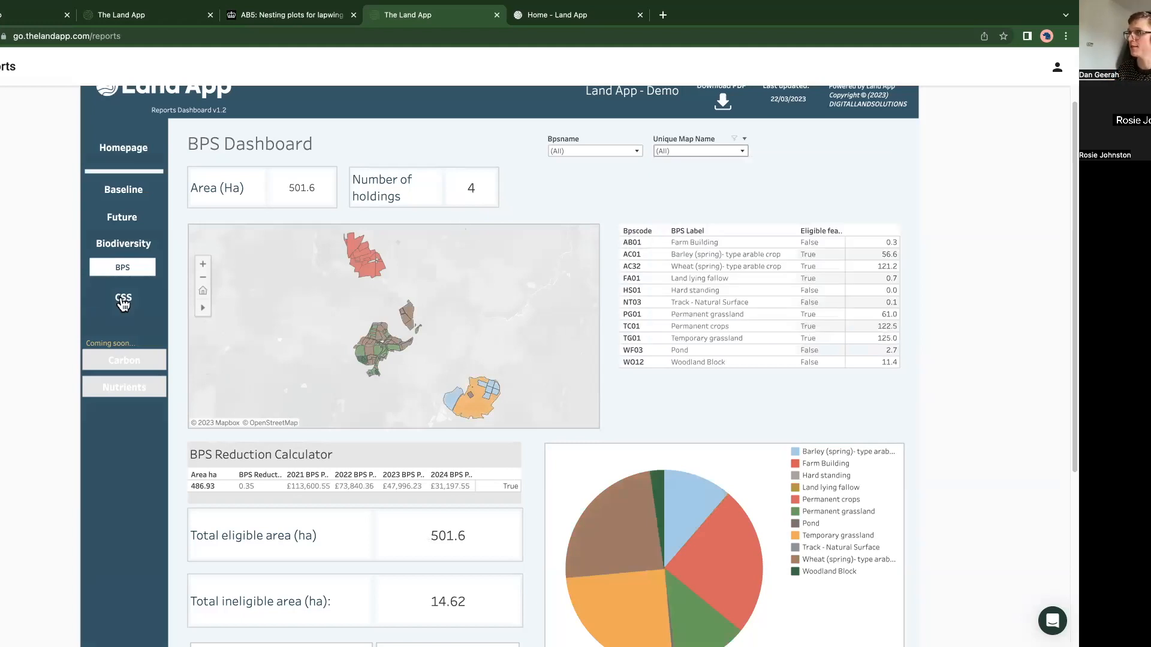
{"action": "left_click", "coordinate": [123, 303]}
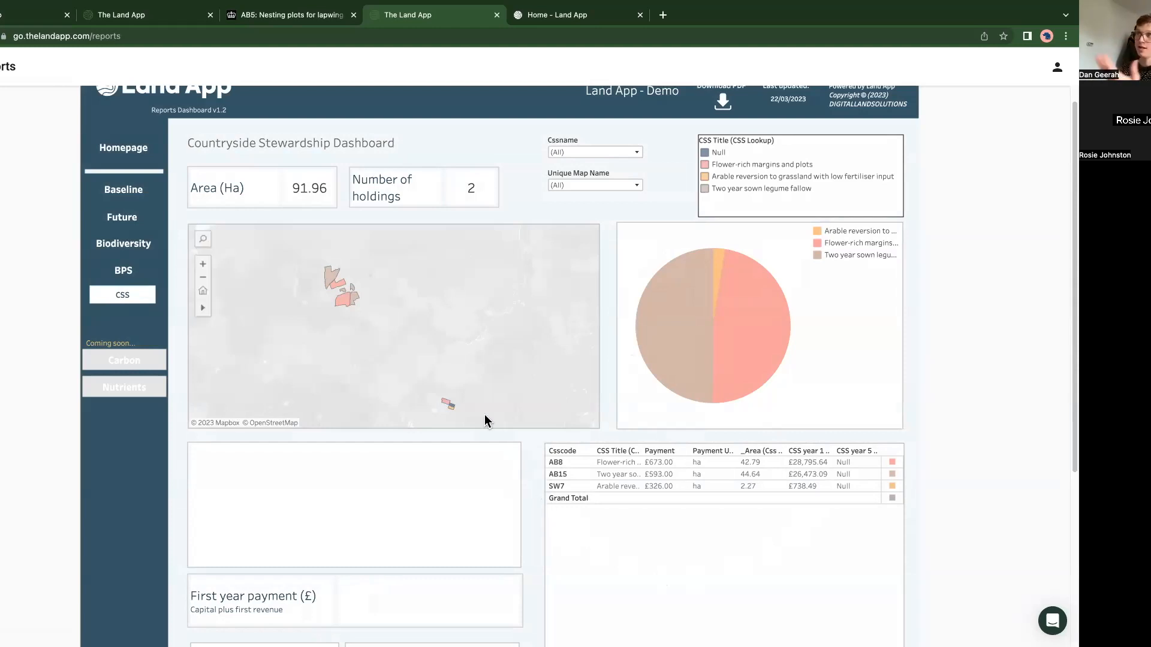
{"action": "left_click", "coordinate": [600, 186]}
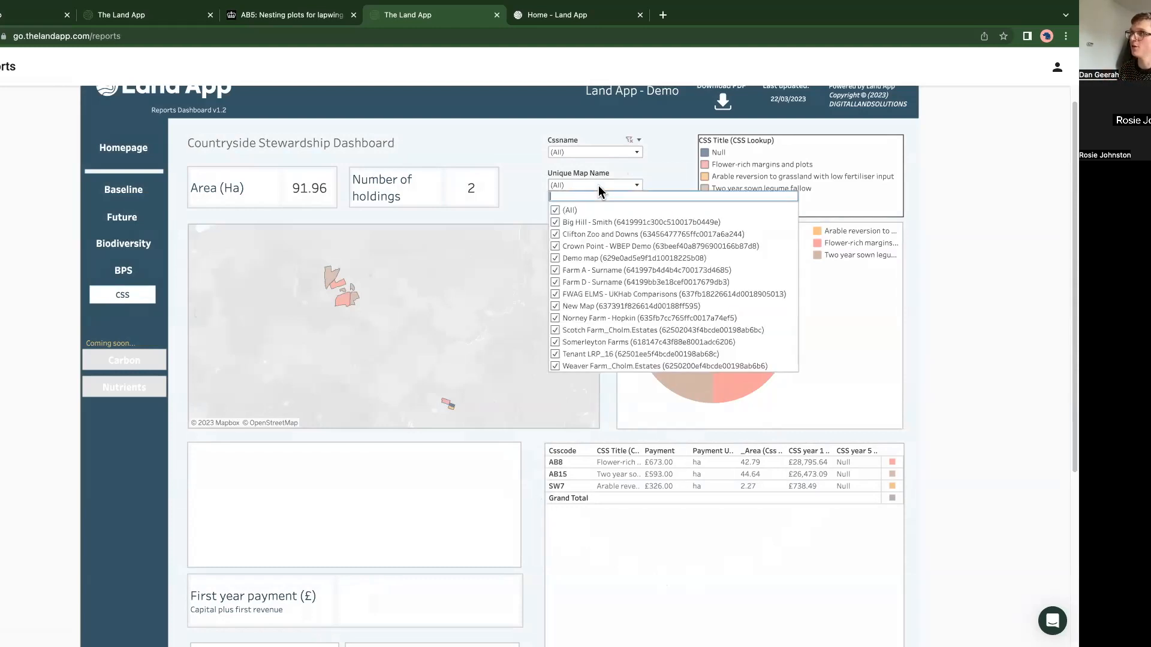
{"action": "left_click", "coordinate": [533, 208]}
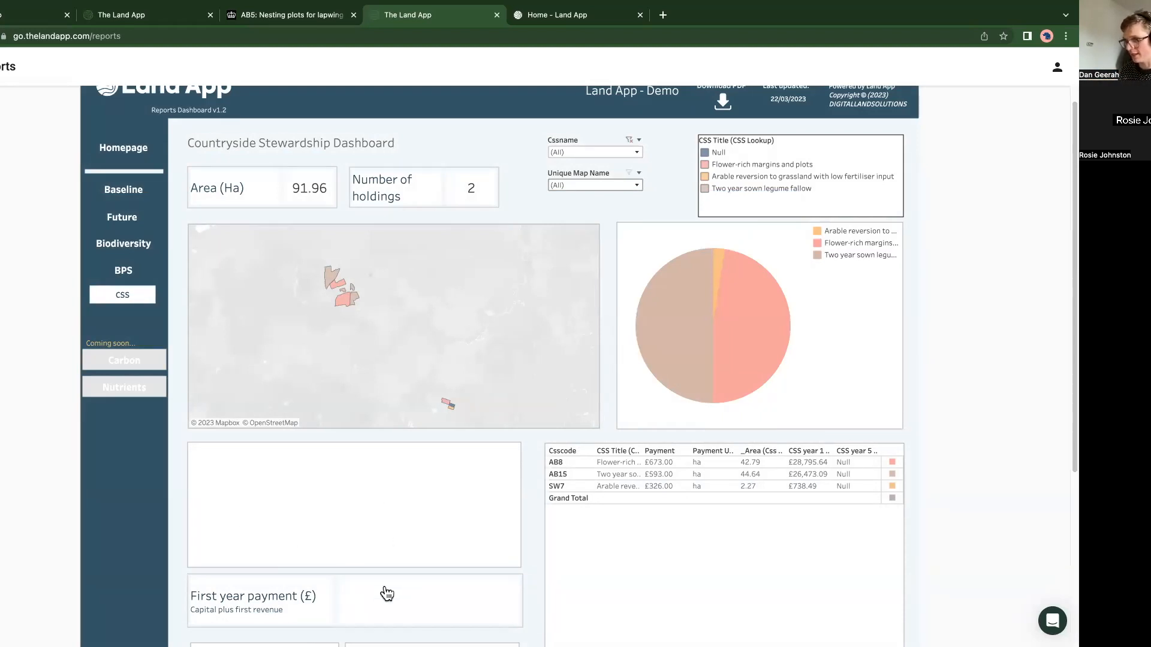
{"action": "scroll", "coordinate": [385, 524], "scroll_direction": "down", "scroll_amount": 3}
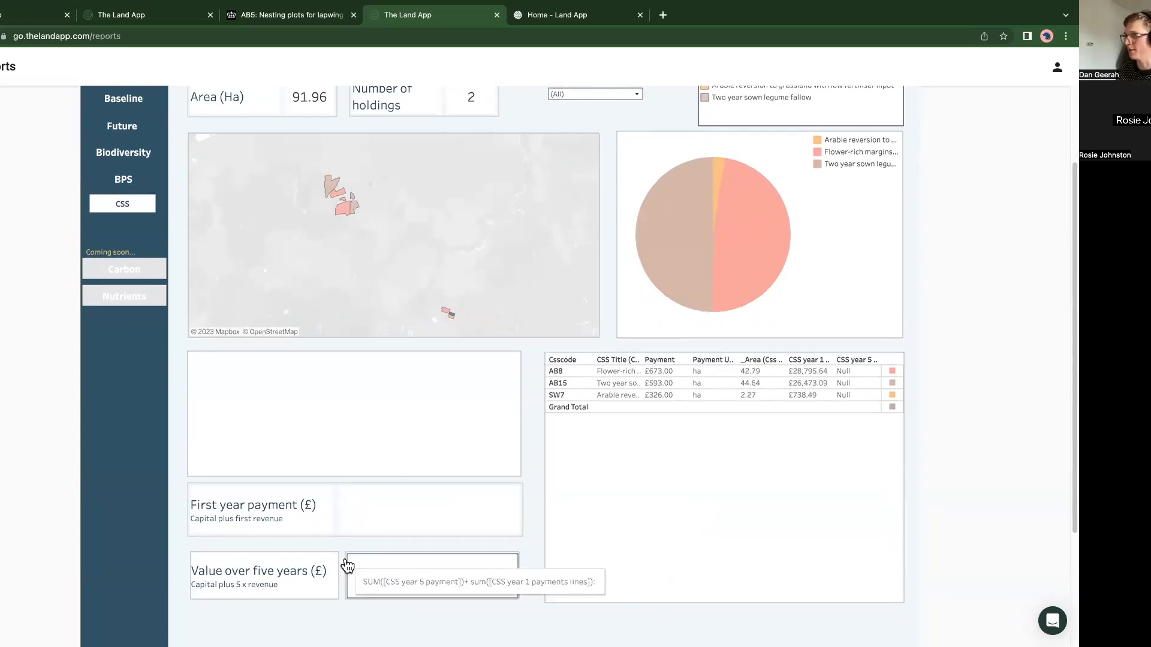
{"action": "scroll", "coordinate": [358, 532], "scroll_direction": "up", "scroll_amount": 3}
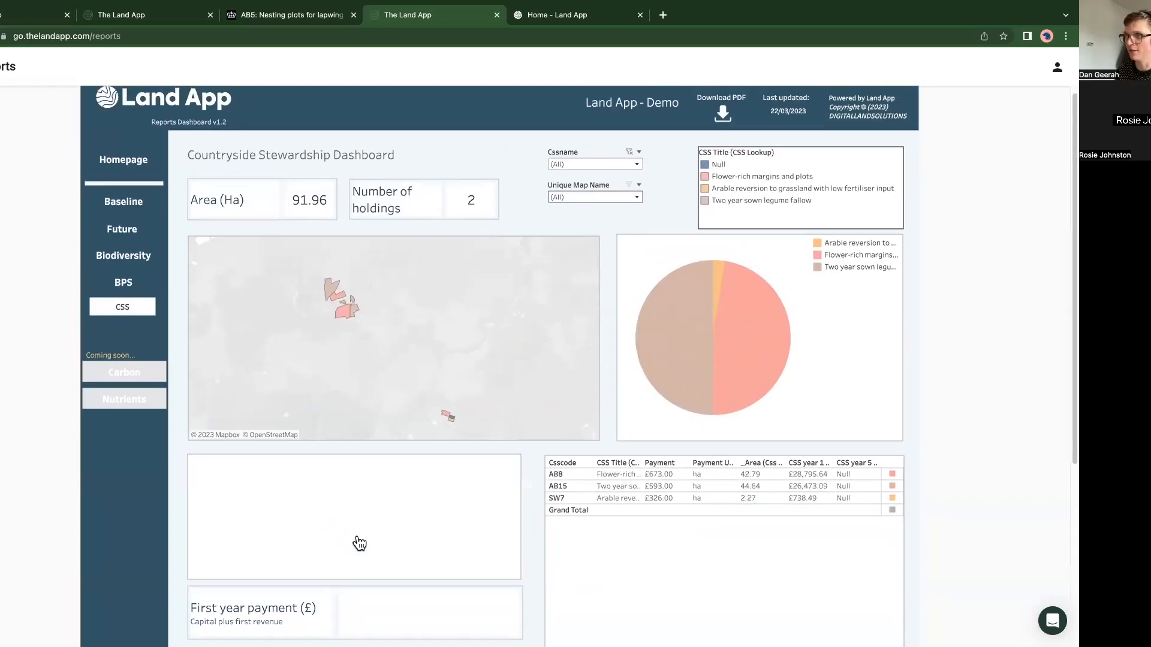
{"action": "scroll", "coordinate": [358, 539], "scroll_direction": "down", "scroll_amount": 3}
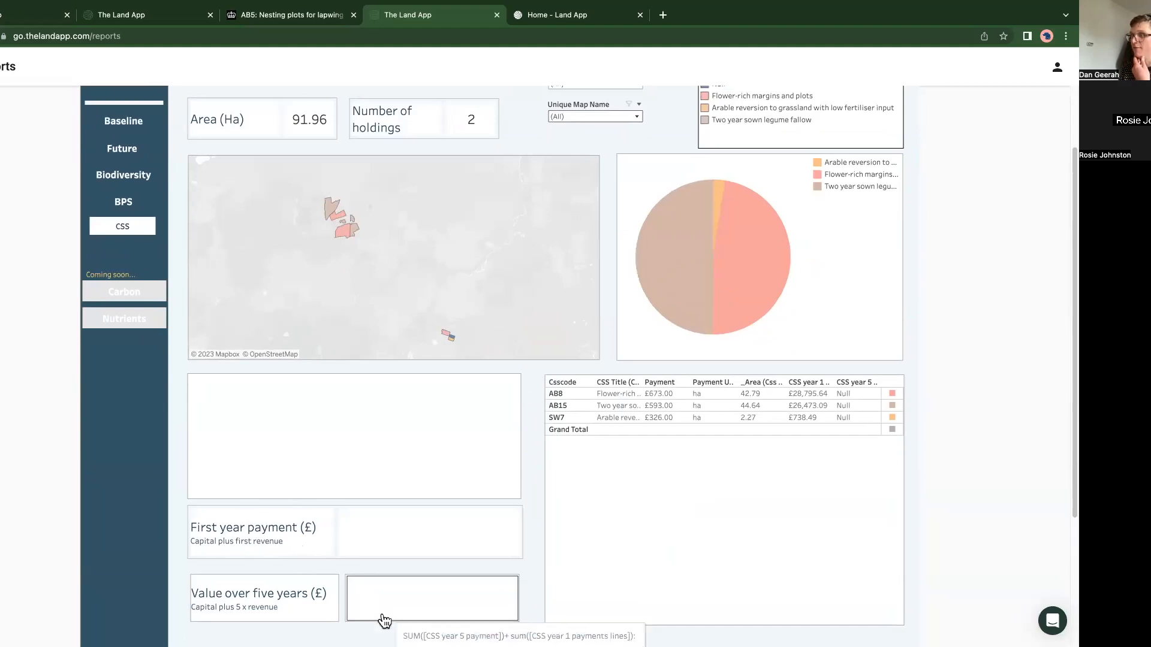
{"action": "scroll", "coordinate": [407, 485], "scroll_direction": "up", "scroll_amount": 3}
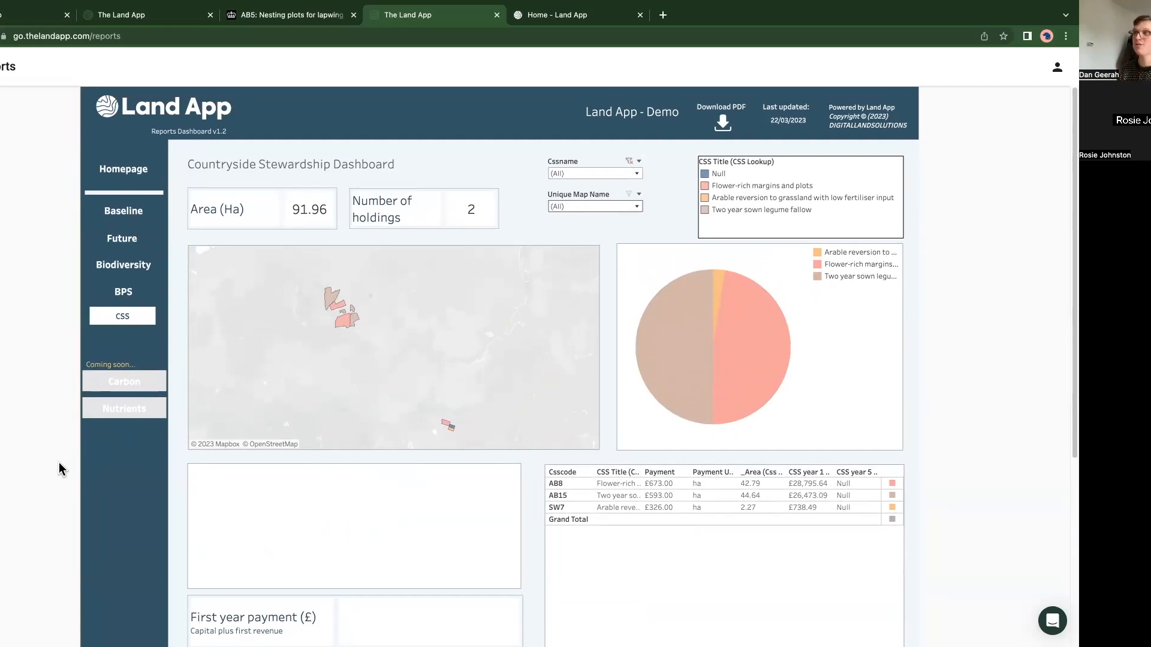
{"action": "left_click", "coordinate": [120, 290]}
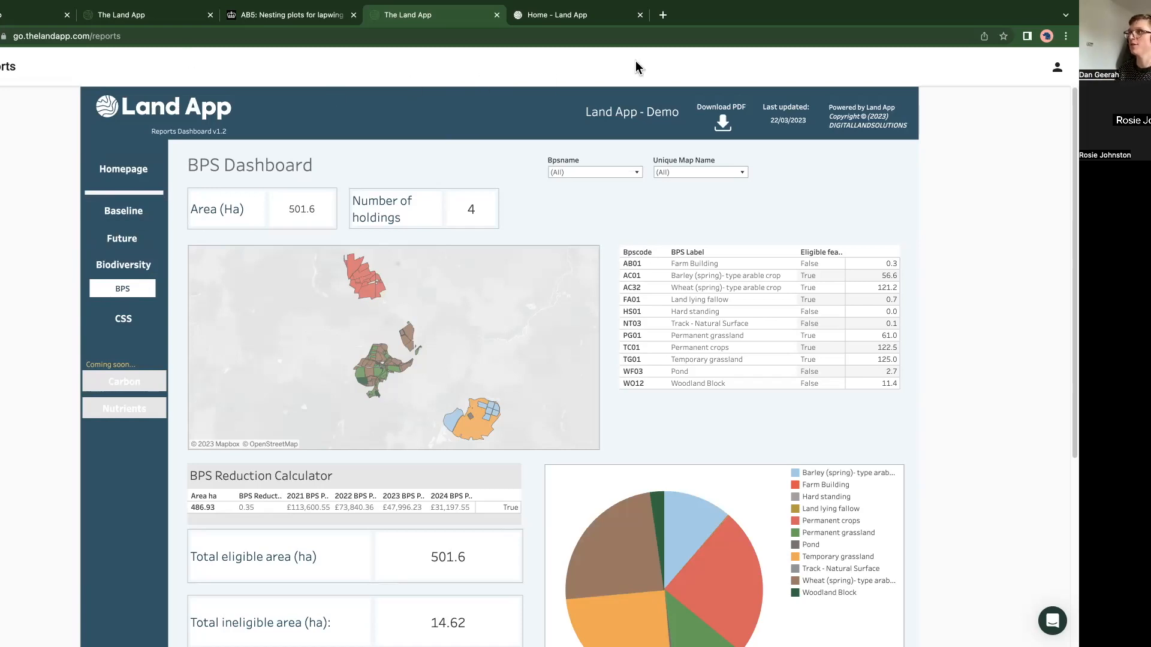
{"action": "key", "text": "ctrl+Left"}
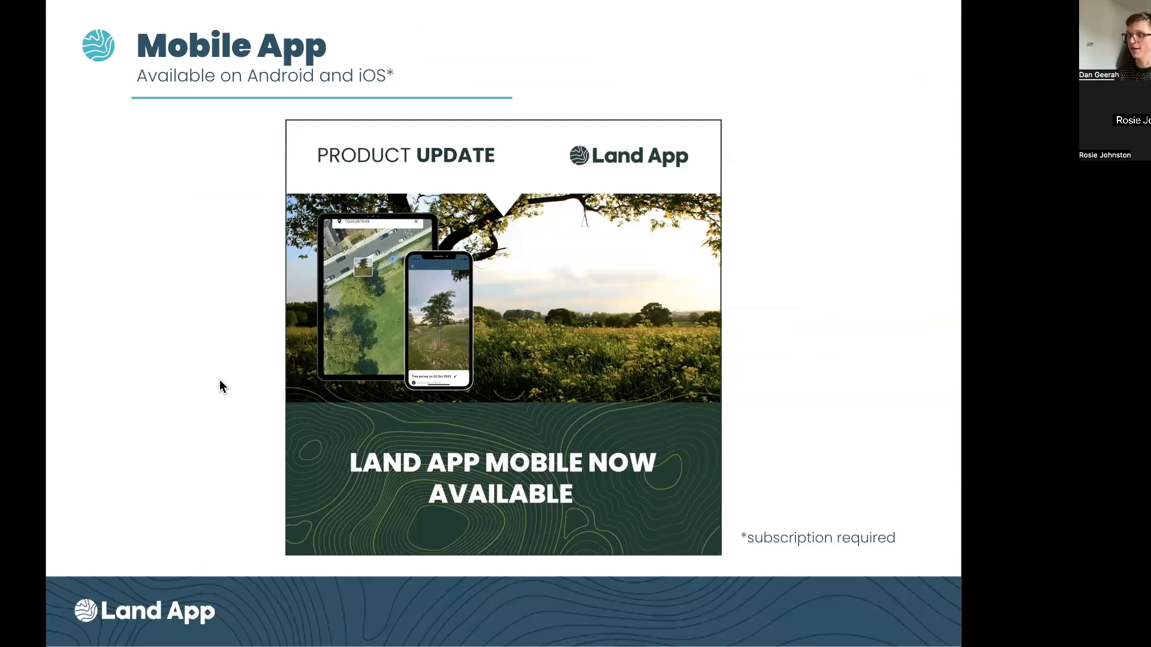
{"action": "key", "text": "Right"}
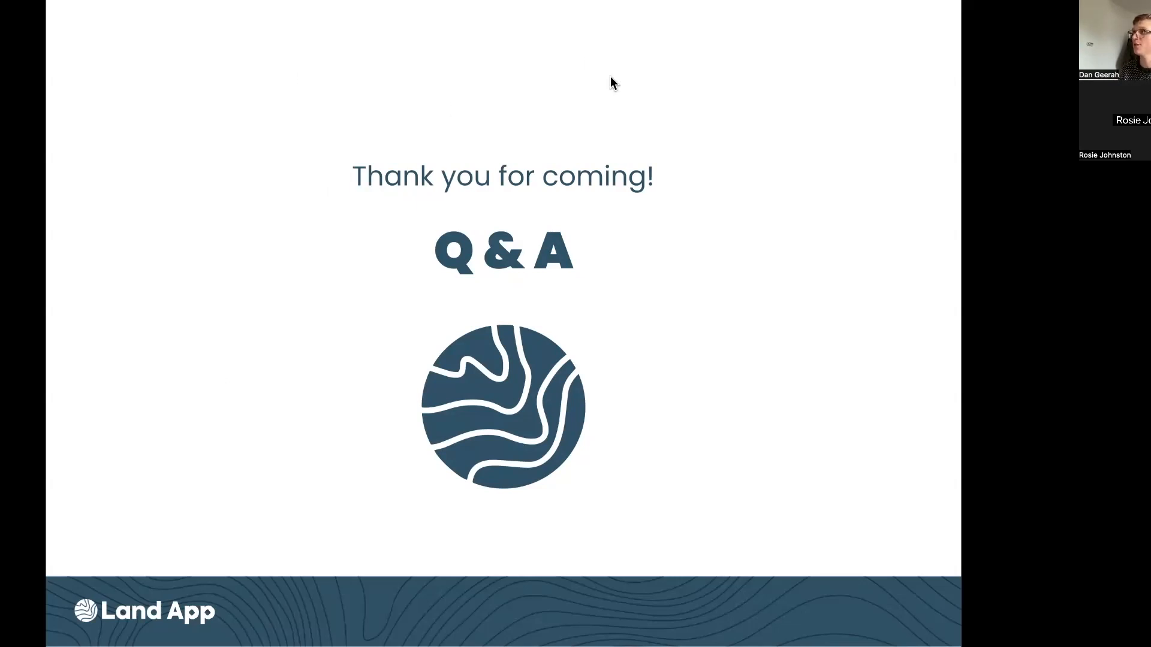
Step: Switch back to the farm map, search the help centre for "scotland" and read the article on requesting field parcel data from Rural Payments
{"action": "key", "text": "super+Tab"}
{"action": "left_click", "coordinate": [1052, 622]}
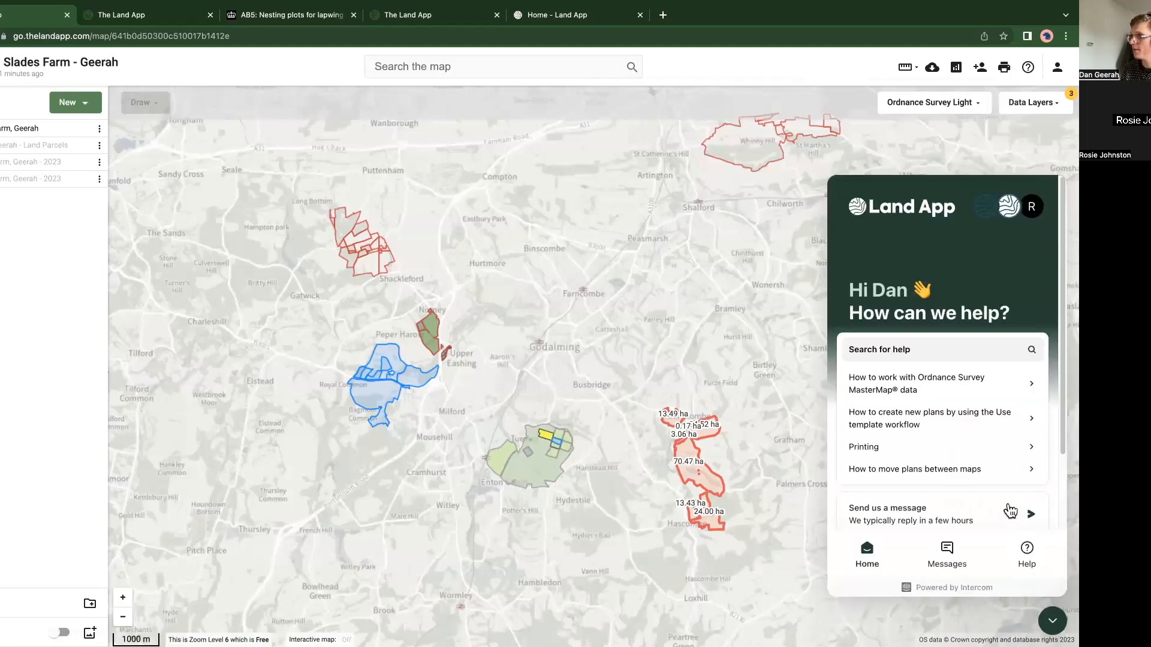
{"action": "left_click", "coordinate": [897, 362]}
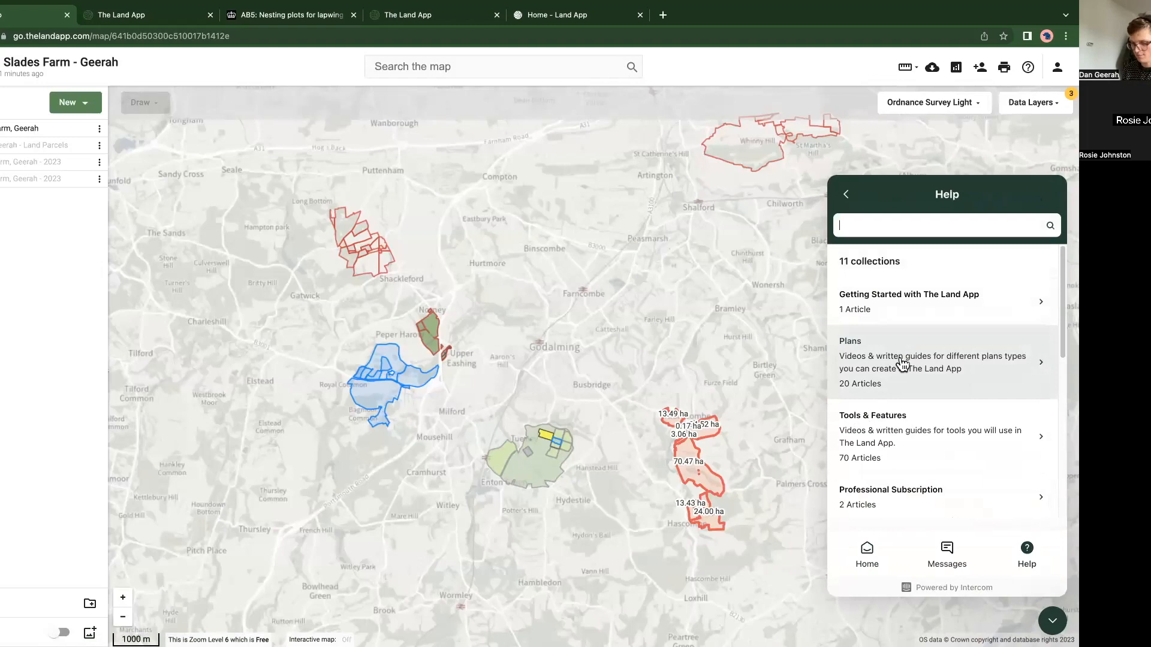
{"action": "type", "text": "scotland"}
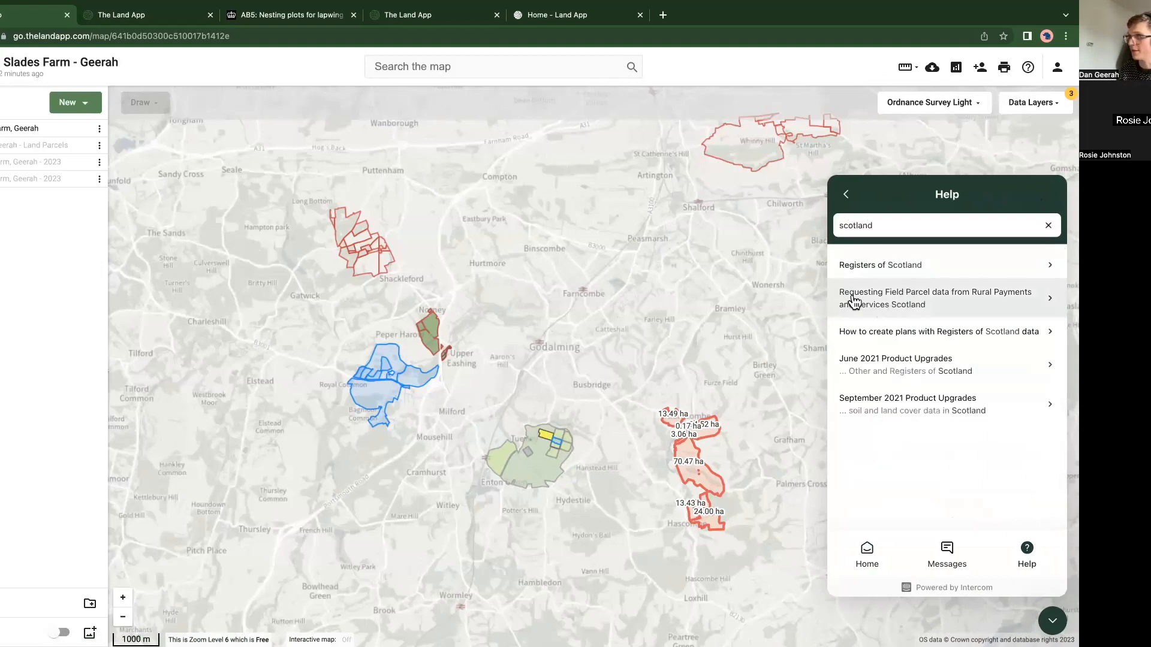
{"action": "left_click", "coordinate": [917, 293]}
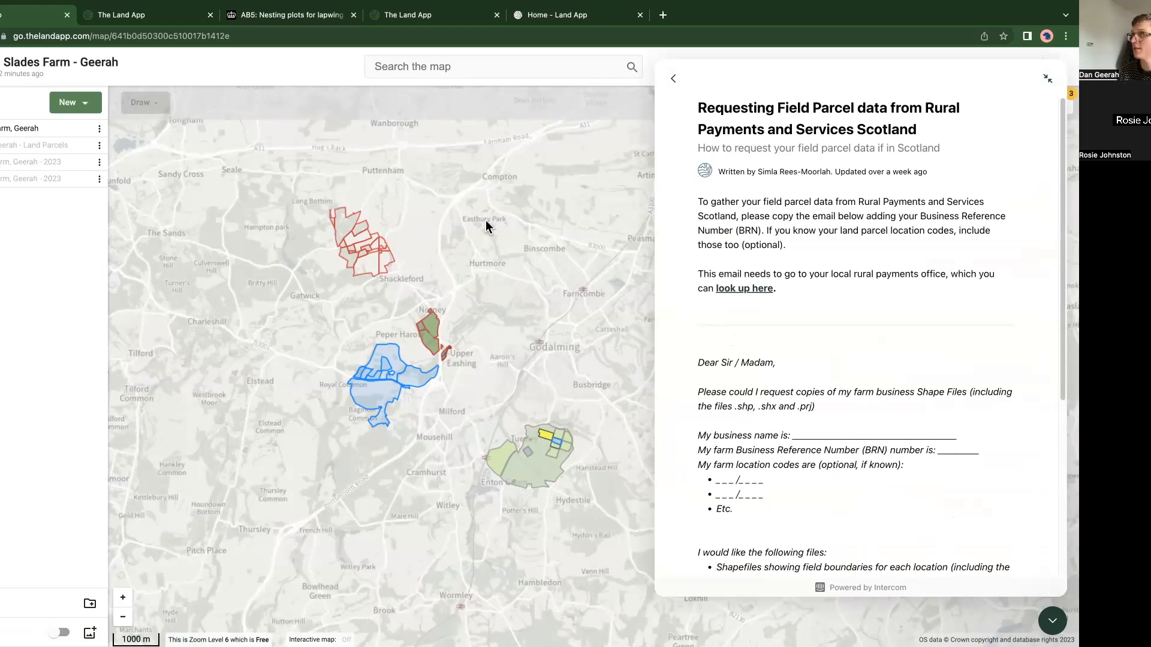
{"action": "left_click", "coordinate": [1052, 621]}
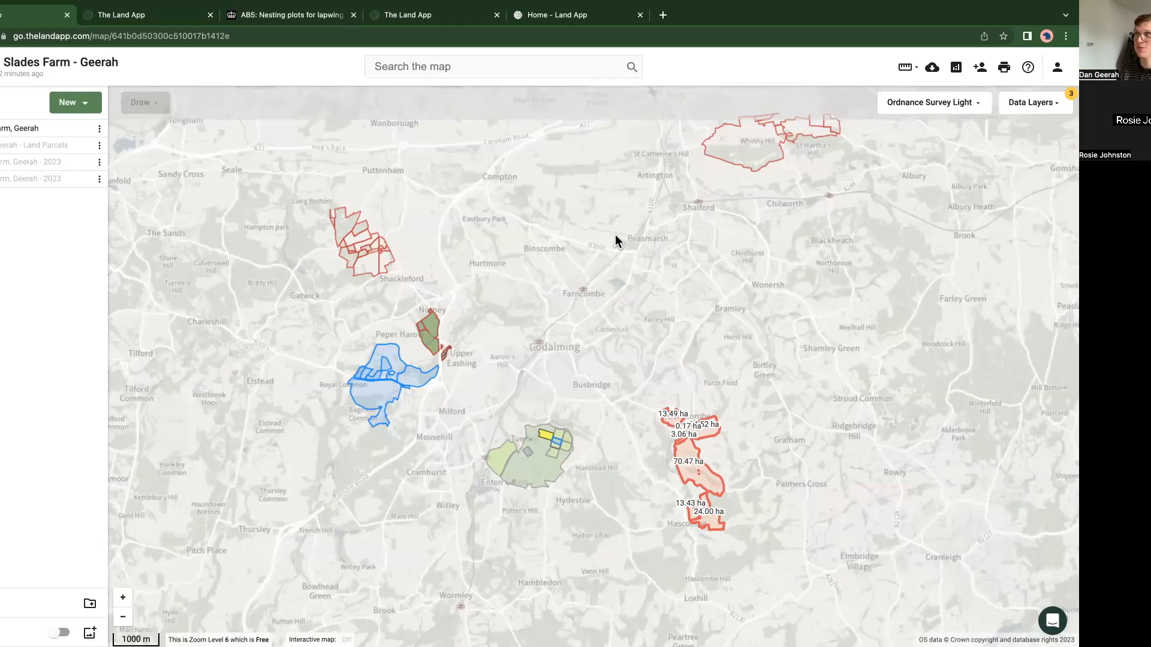
Step: Look through the available data layer categories with the Designations group collapsed
{"action": "left_click", "coordinate": [1039, 109]}
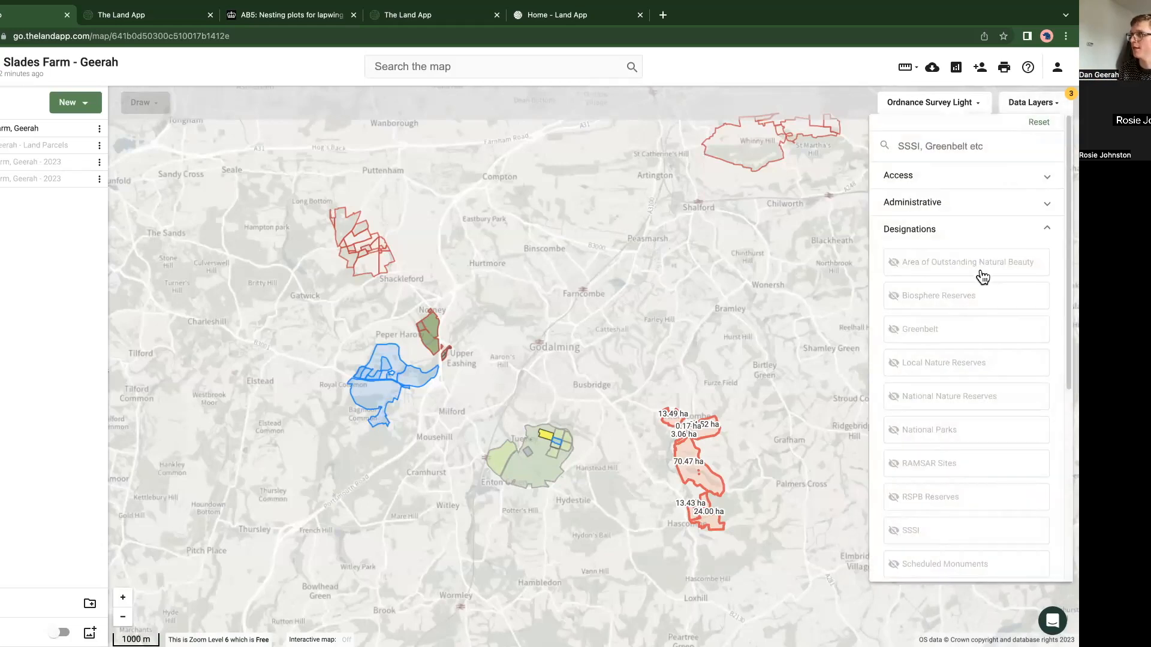
{"action": "left_click", "coordinate": [955, 232]}
{"action": "left_click", "coordinate": [663, 338]}
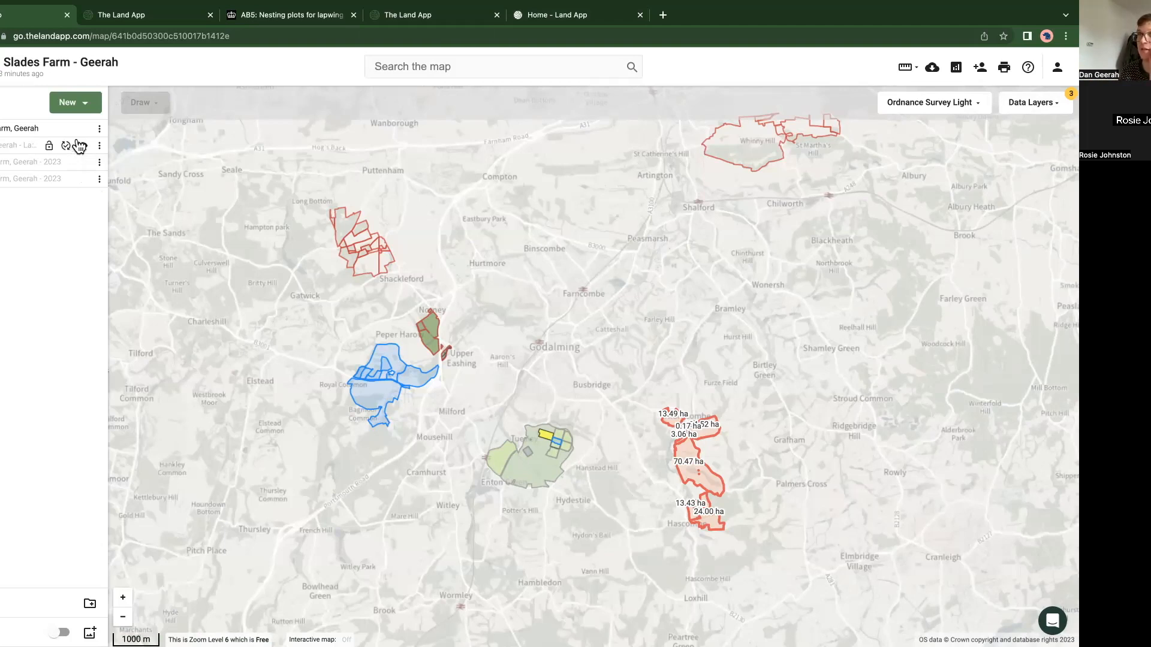
Step: Zoom the map to the farm's boundary plan and reset all active data layers
{"action": "left_click", "coordinate": [100, 129]}
{"action": "left_click", "coordinate": [142, 245]}
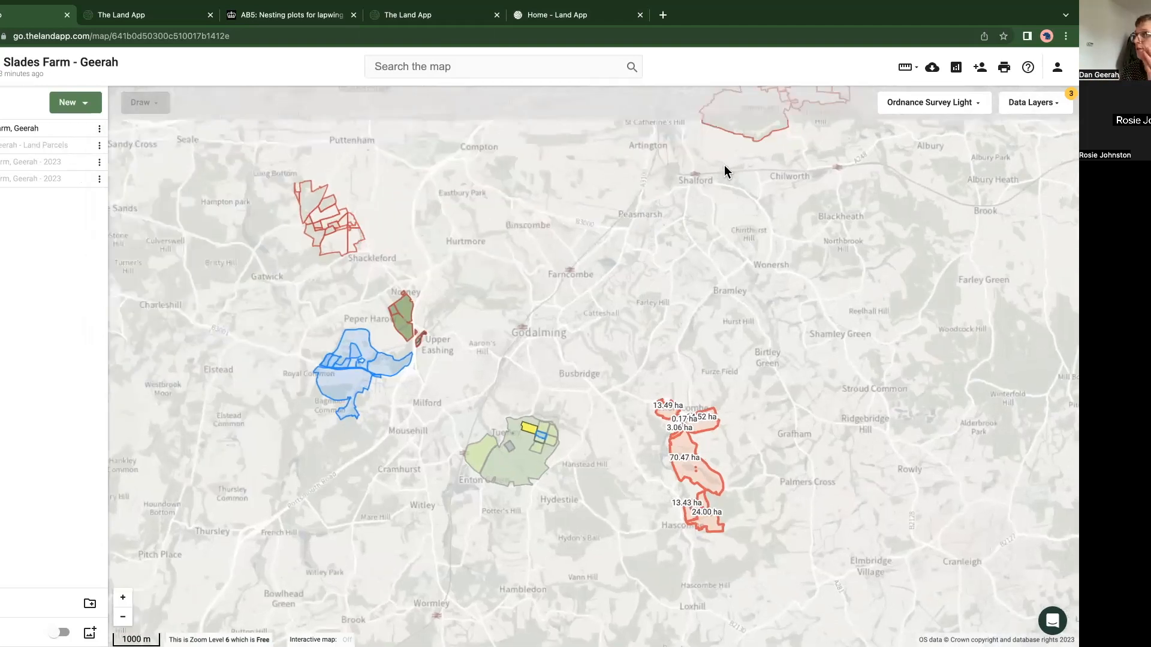
{"action": "left_click", "coordinate": [1030, 105]}
{"action": "left_click", "coordinate": [385, 381]}
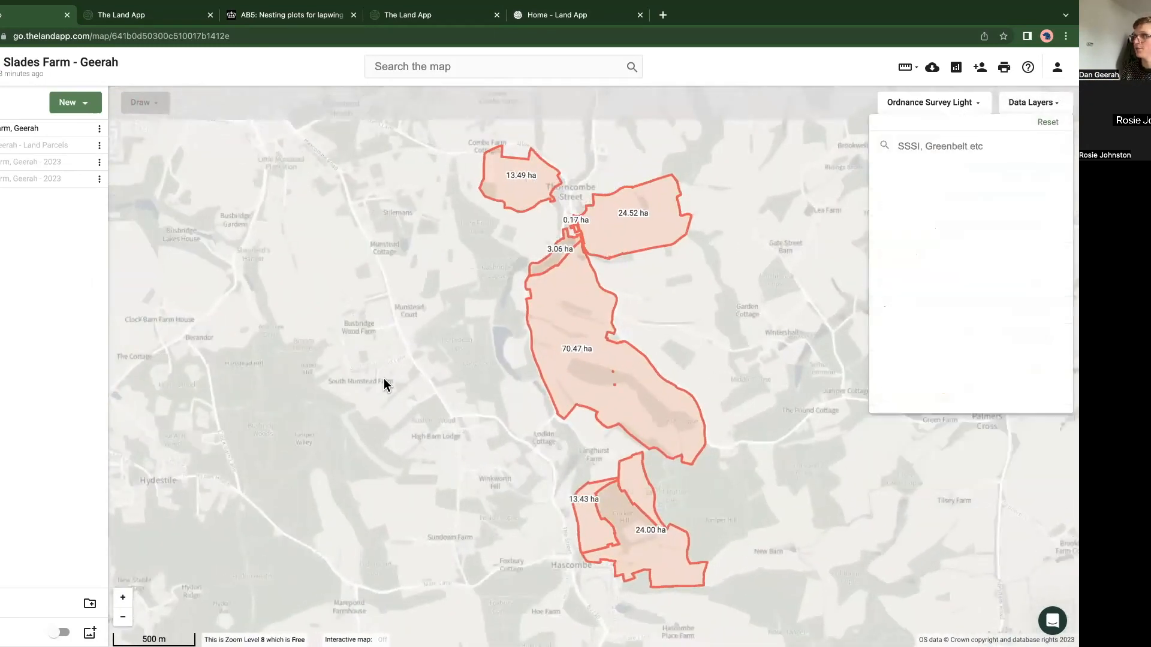
Step: Split the 24.52 ha parcel beside Thorncombe Street with a bent line running from its southern boundary to its northern boundary
{"action": "key", "text": "super+shift+f"}
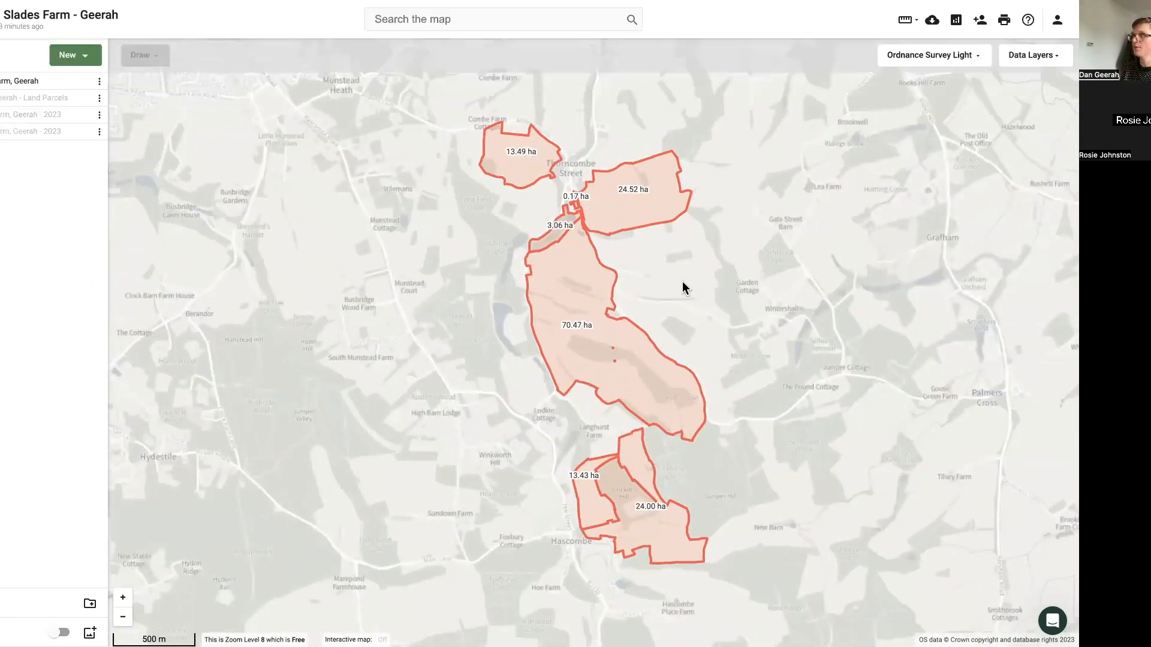
{"action": "scroll", "coordinate": [596, 296], "scroll_direction": "up", "scroll_amount": 5}
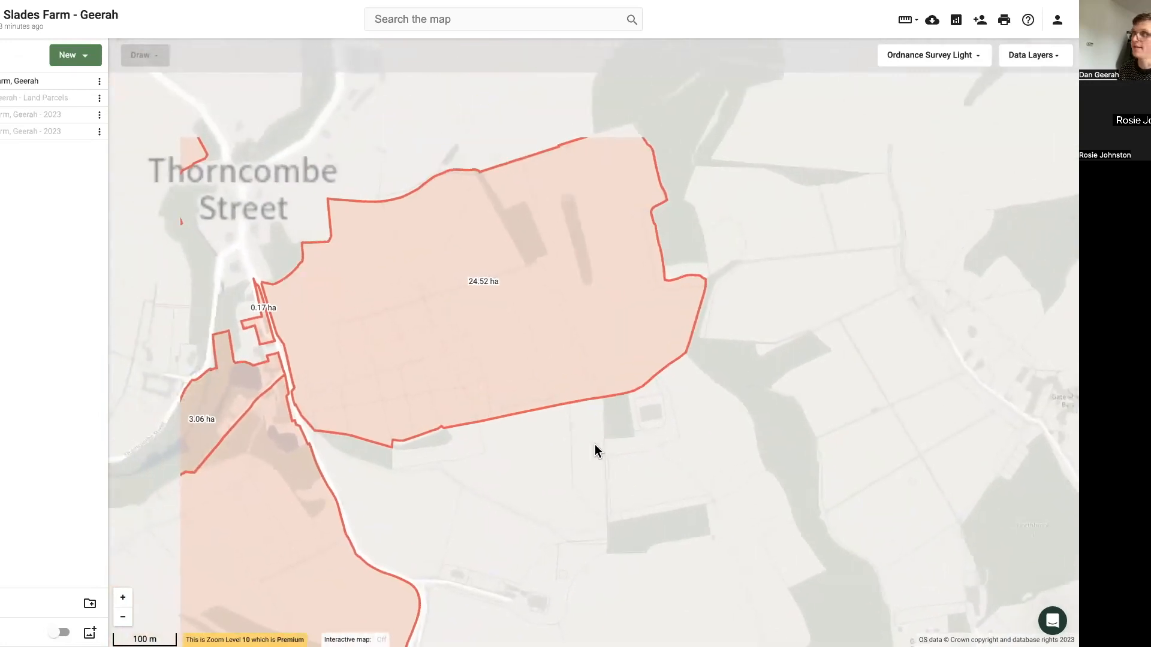
{"action": "scroll", "coordinate": [595, 444], "scroll_direction": "down", "scroll_amount": 1}
{"action": "left_click", "coordinate": [519, 358]}
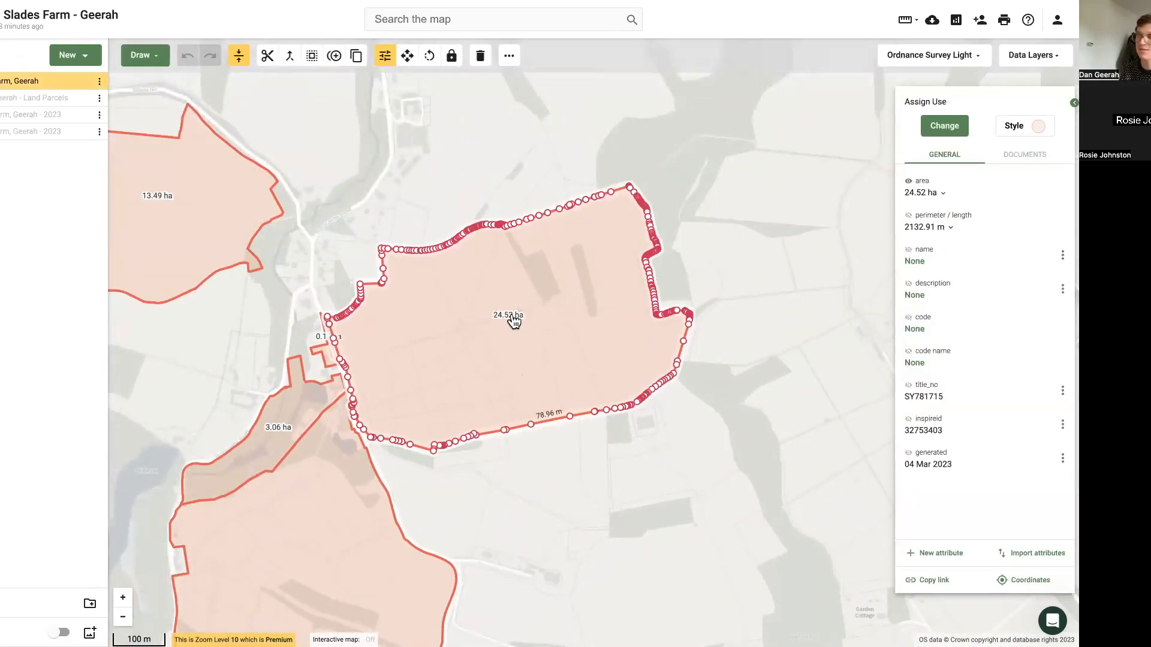
{"action": "right_click", "coordinate": [566, 336]}
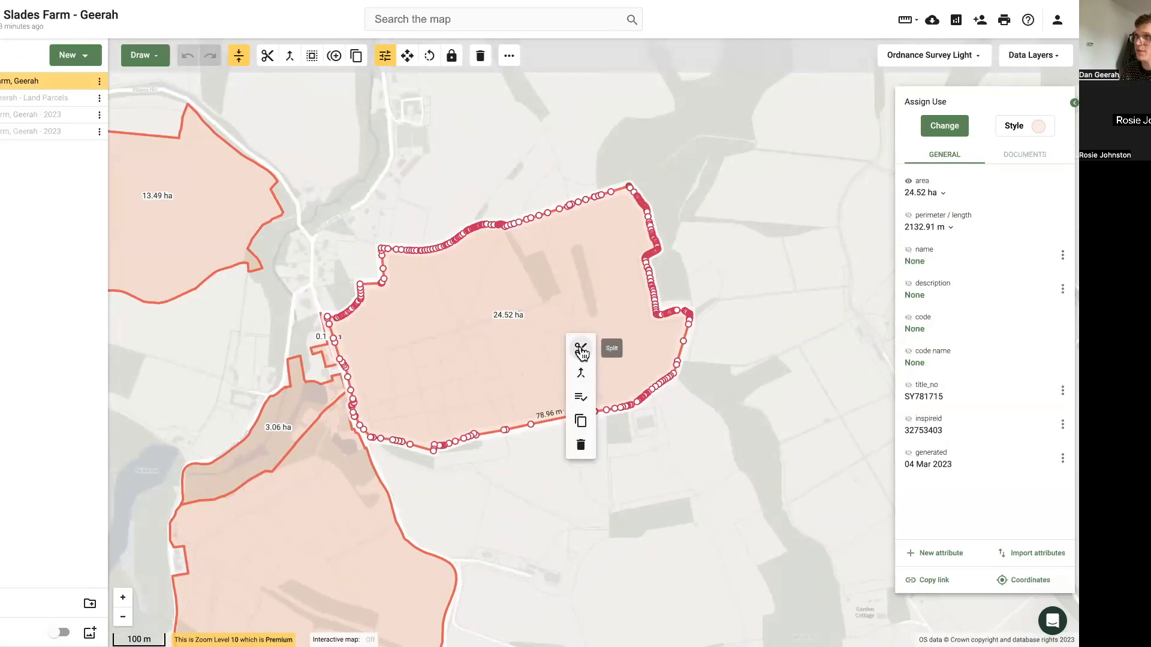
{"action": "left_click", "coordinate": [580, 350]}
{"action": "left_click", "coordinate": [614, 422]}
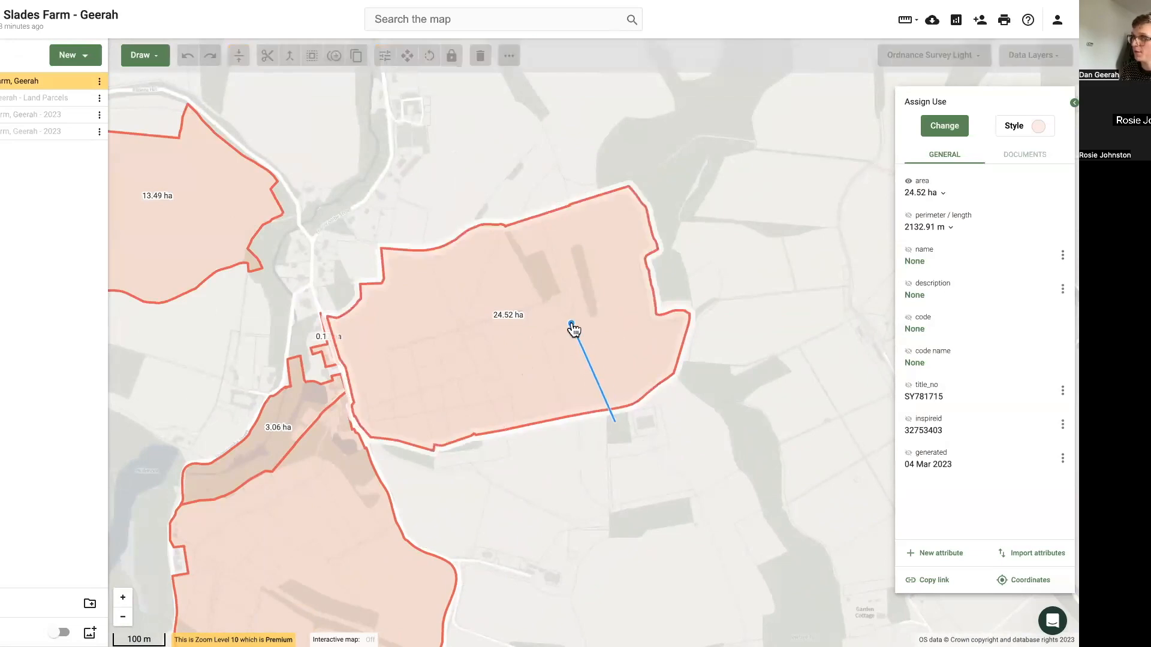
{"action": "left_click", "coordinate": [572, 324]}
{"action": "left_click", "coordinate": [545, 303]}
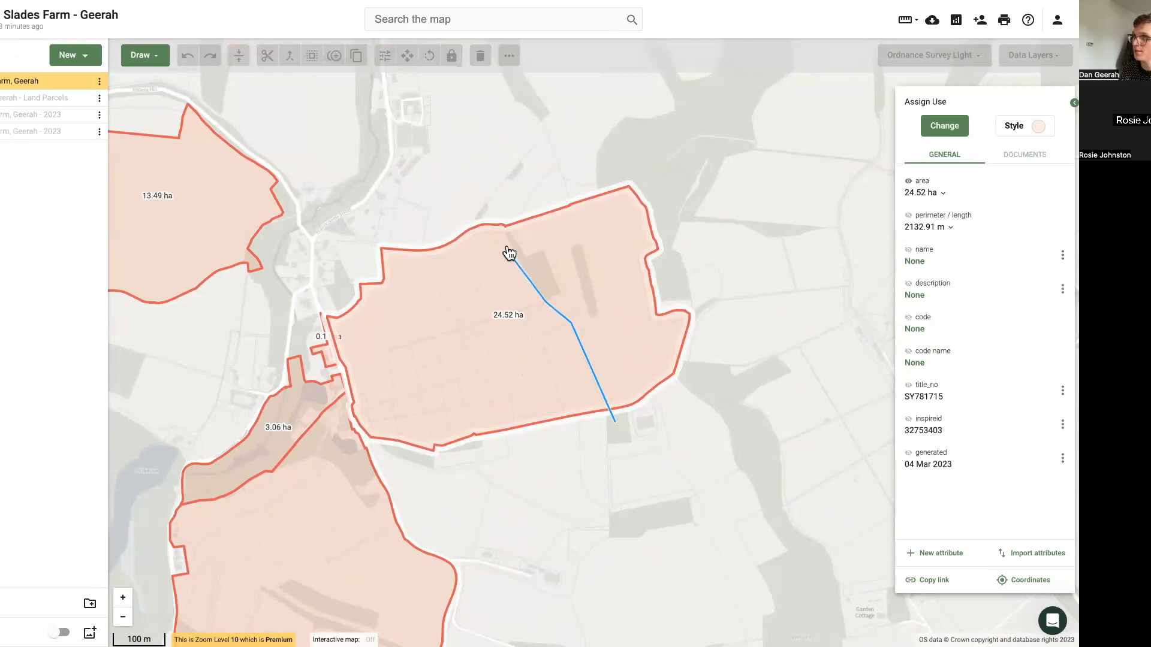
{"action": "left_click", "coordinate": [495, 217]}
Step: Delete the eastern part of the split parcel and undo the deletion
{"action": "right_click", "coordinate": [568, 267]}
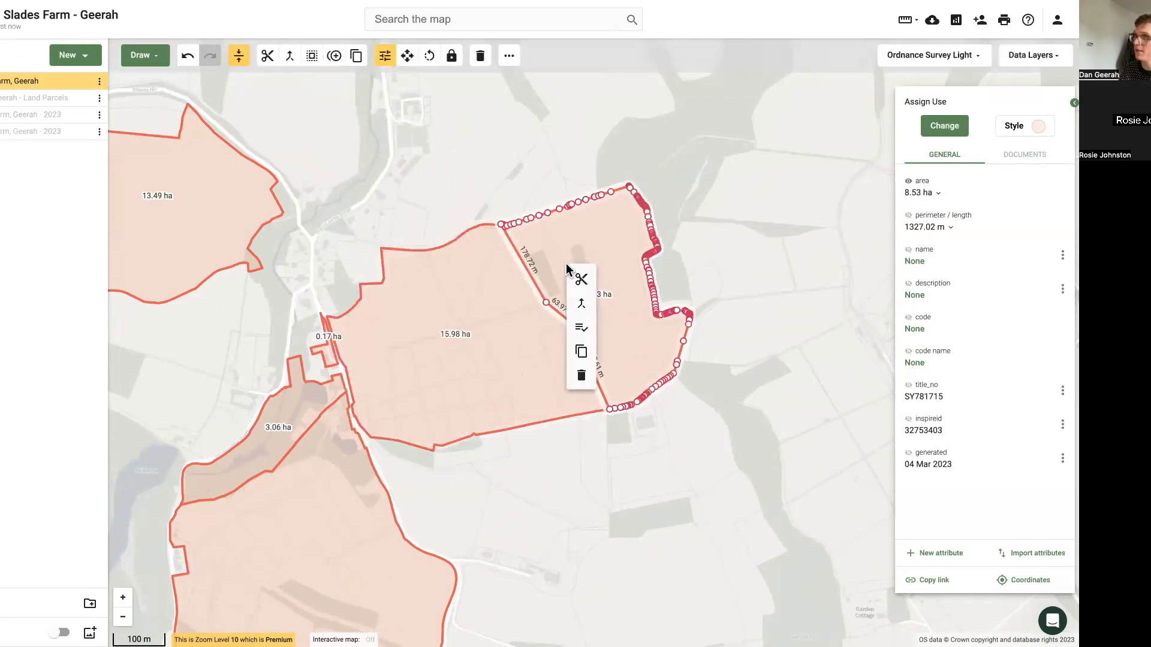
{"action": "left_click", "coordinate": [583, 376]}
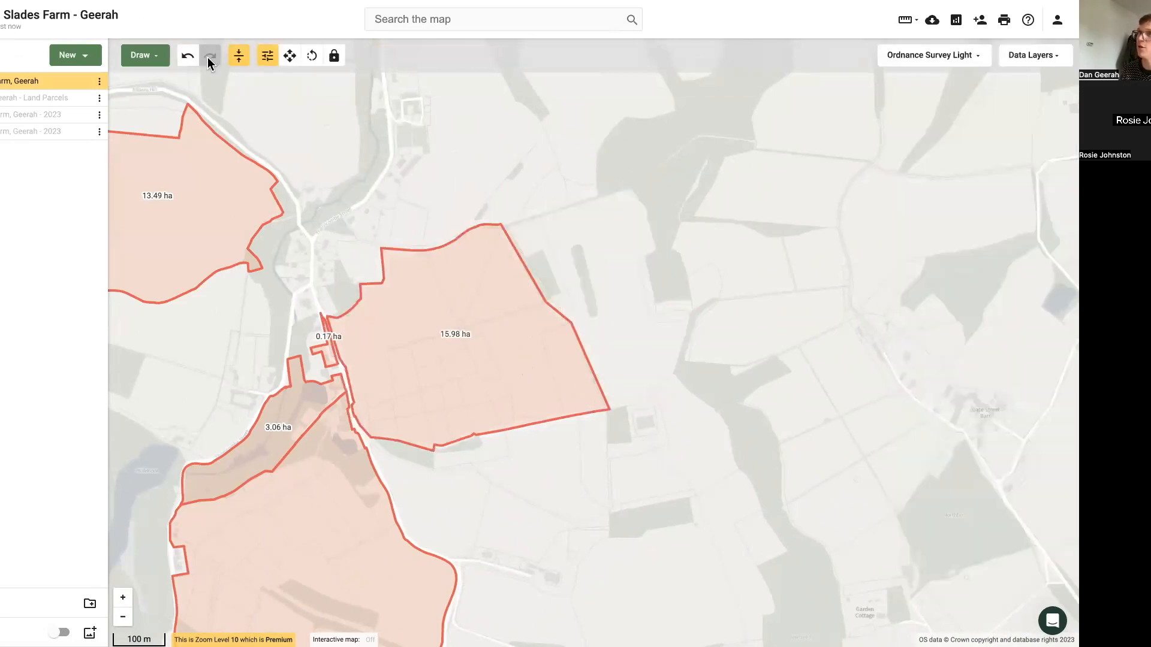
{"action": "left_click", "coordinate": [189, 60]}
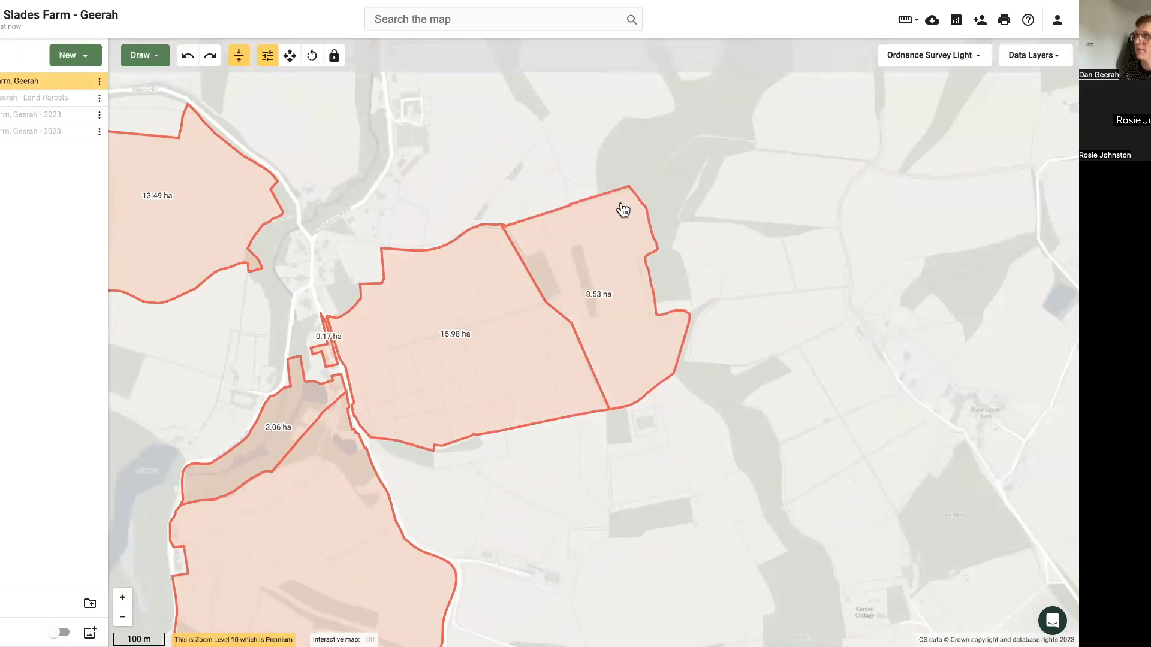
Step: Reshape the northern corner of the eastern parcel by moving its boundary vertices inward, and undo the last vertex move
{"action": "scroll", "coordinate": [636, 193], "scroll_direction": "up", "scroll_amount": 4}
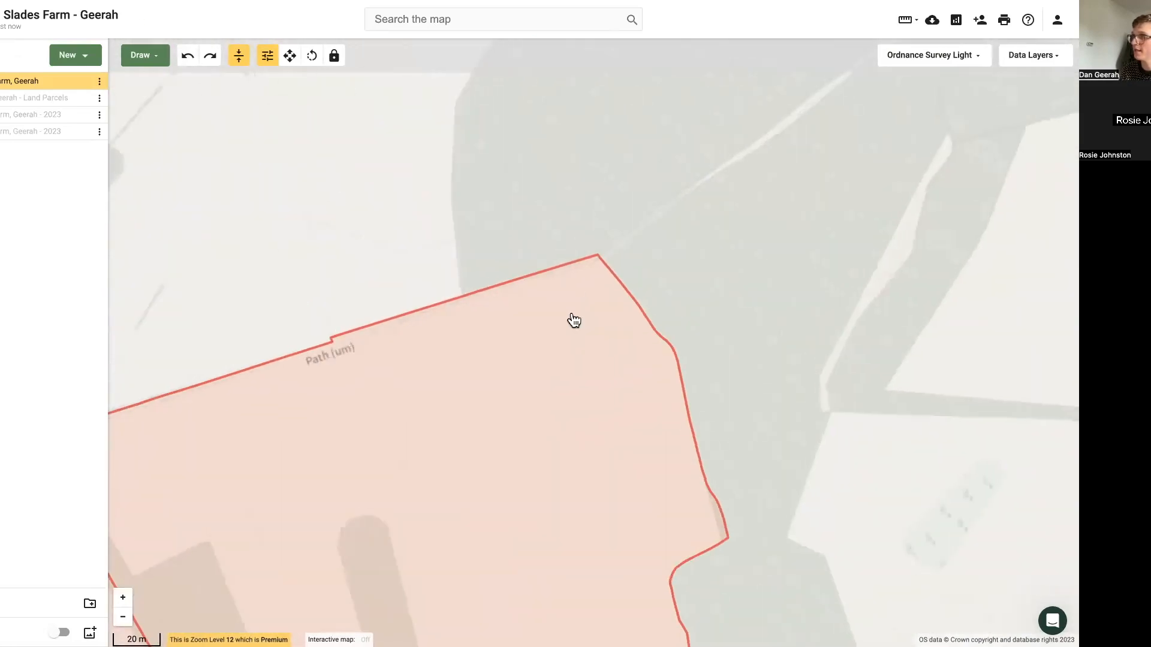
{"action": "left_click", "coordinate": [574, 321]}
{"action": "left_click_drag", "start_coordinate": [599, 259], "coordinate": [575, 316]}
{"action": "left_click_drag", "start_coordinate": [603, 262], "coordinate": [619, 297]}
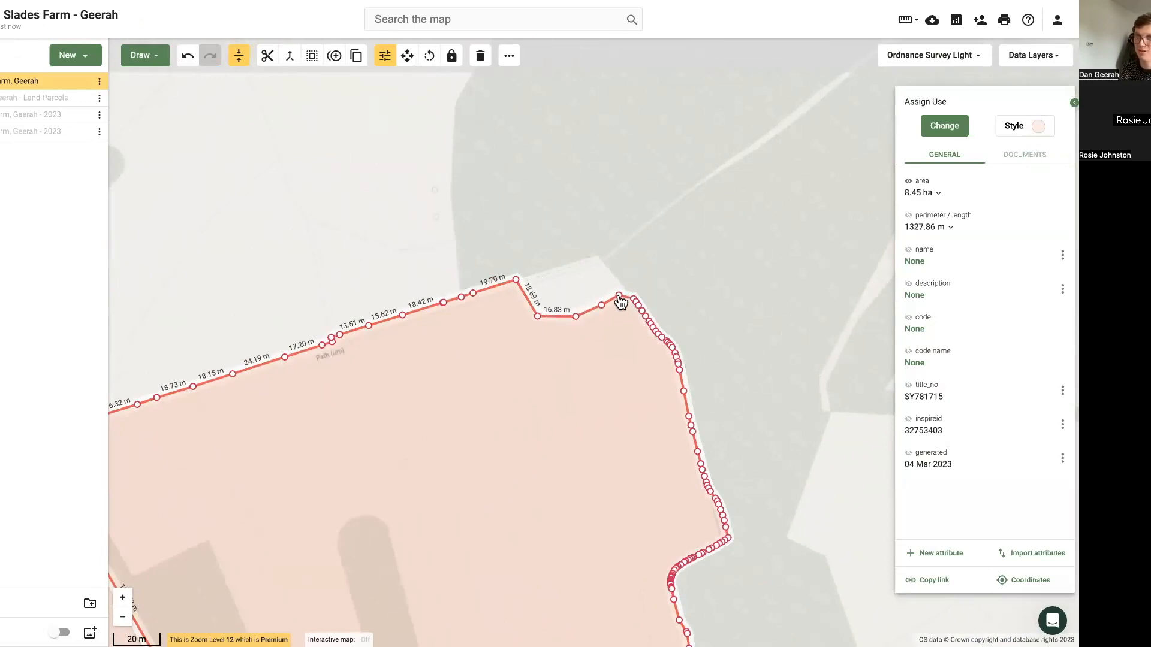
{"action": "left_click", "coordinate": [493, 210]}
{"action": "scroll", "coordinate": [493, 210], "scroll_direction": "down", "scroll_amount": 3}
{"action": "scroll", "coordinate": [493, 219], "scroll_direction": "down", "scroll_amount": 2}
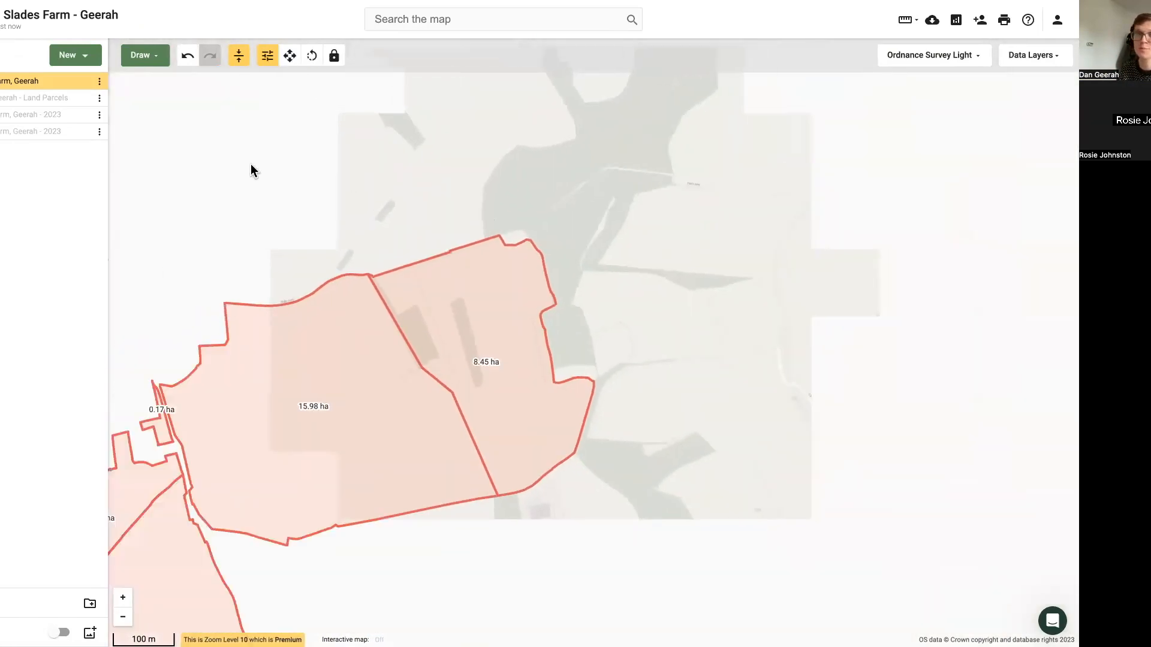
{"action": "left_click", "coordinate": [187, 60]}
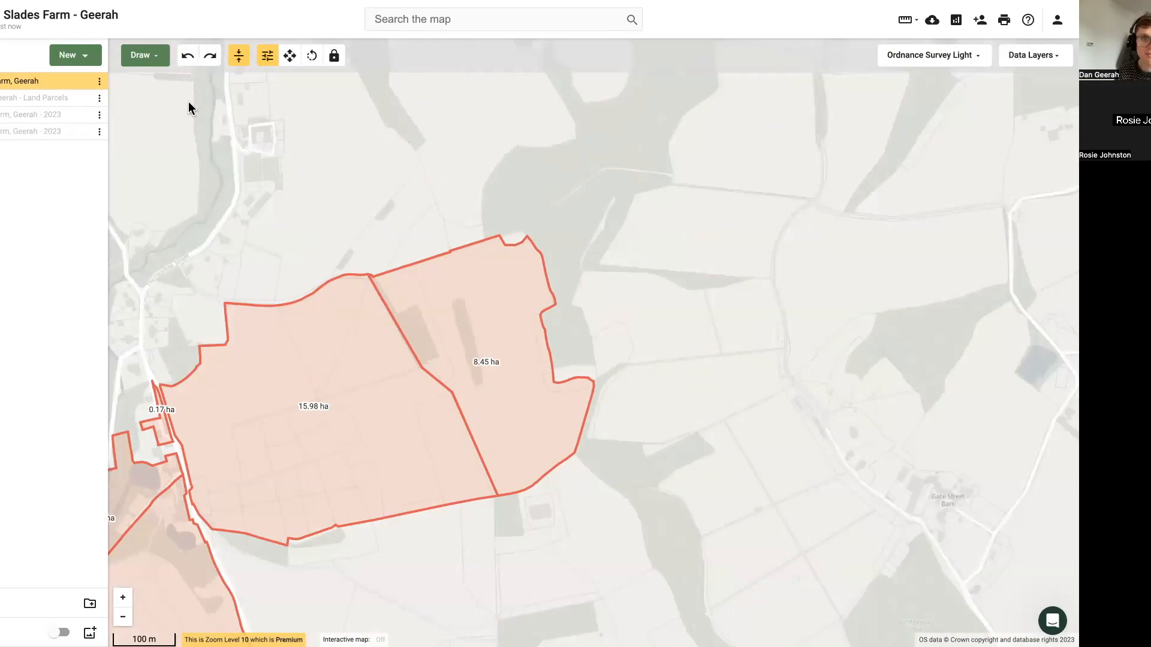
Step: Open the data import dialog to view the available import methods, and close it without importing
{"action": "left_click_drag", "start_coordinate": [292, 205], "coordinate": [378, 216]}
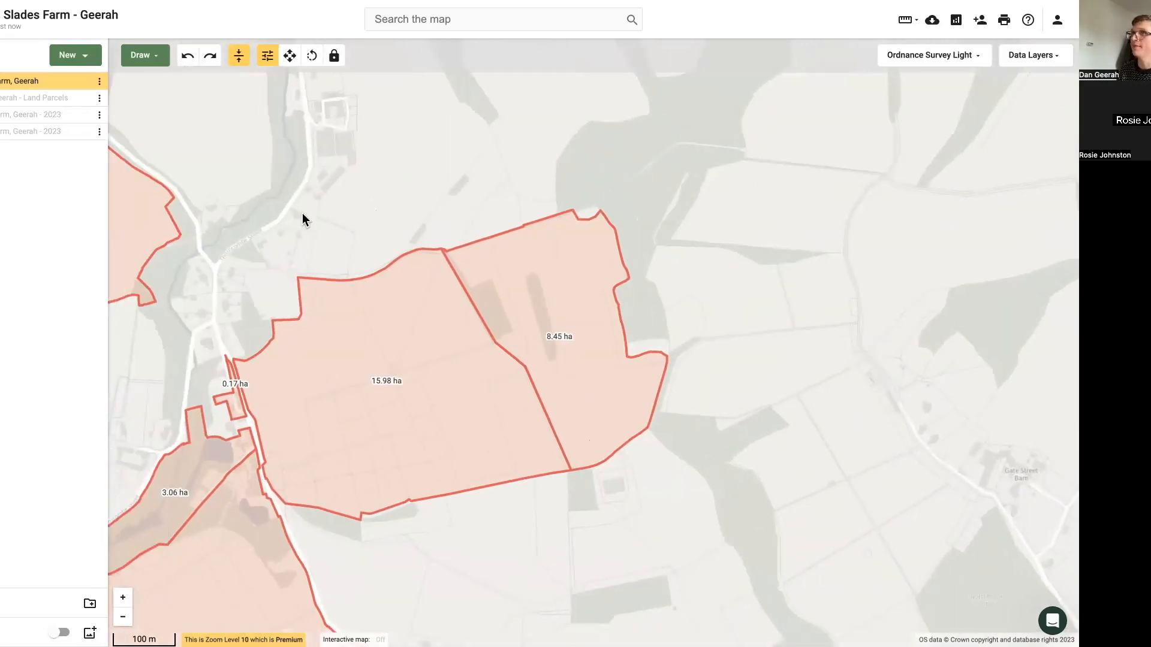
{"action": "left_click", "coordinate": [67, 59]}
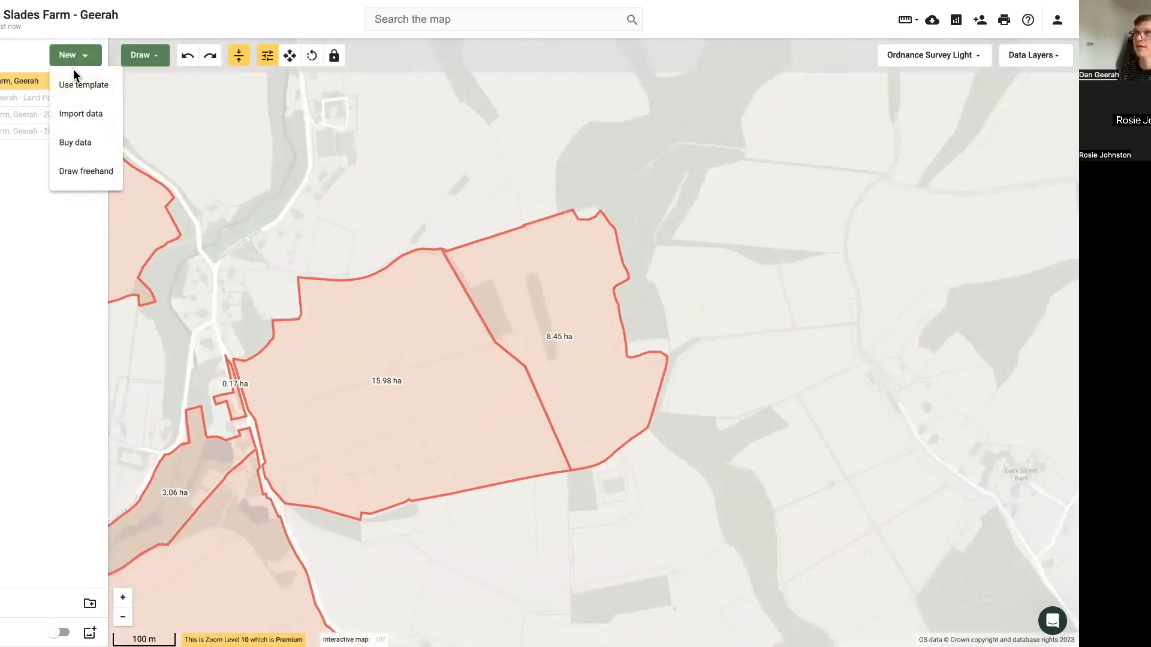
{"action": "left_click", "coordinate": [93, 116]}
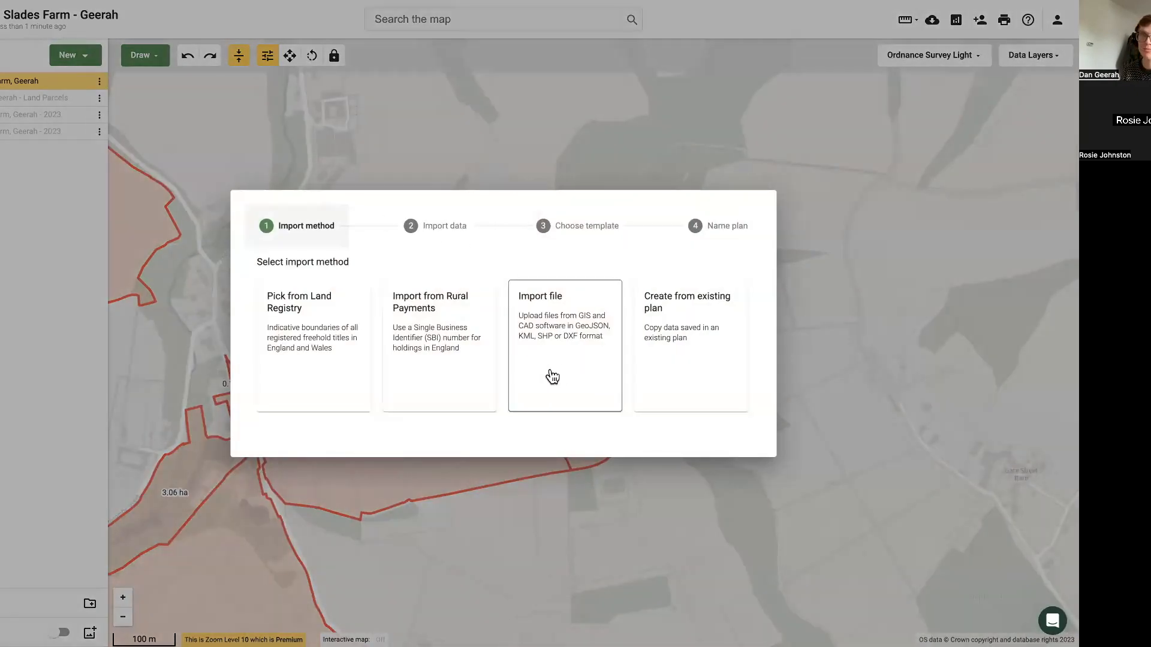
{"action": "left_click", "coordinate": [140, 291]}
{"action": "key", "text": "super+shift+f"}
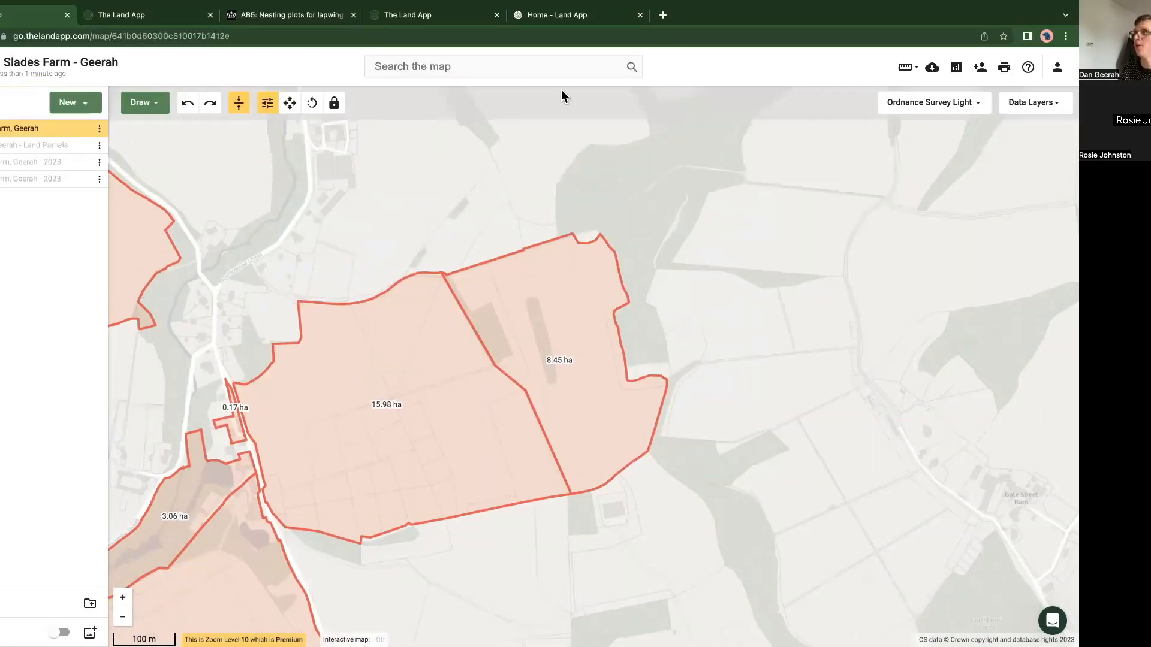
Step: Search the help centre for "importing" and open the article "Technical Guide: Importing data into the Land App"
{"action": "left_click", "coordinate": [1052, 621]}
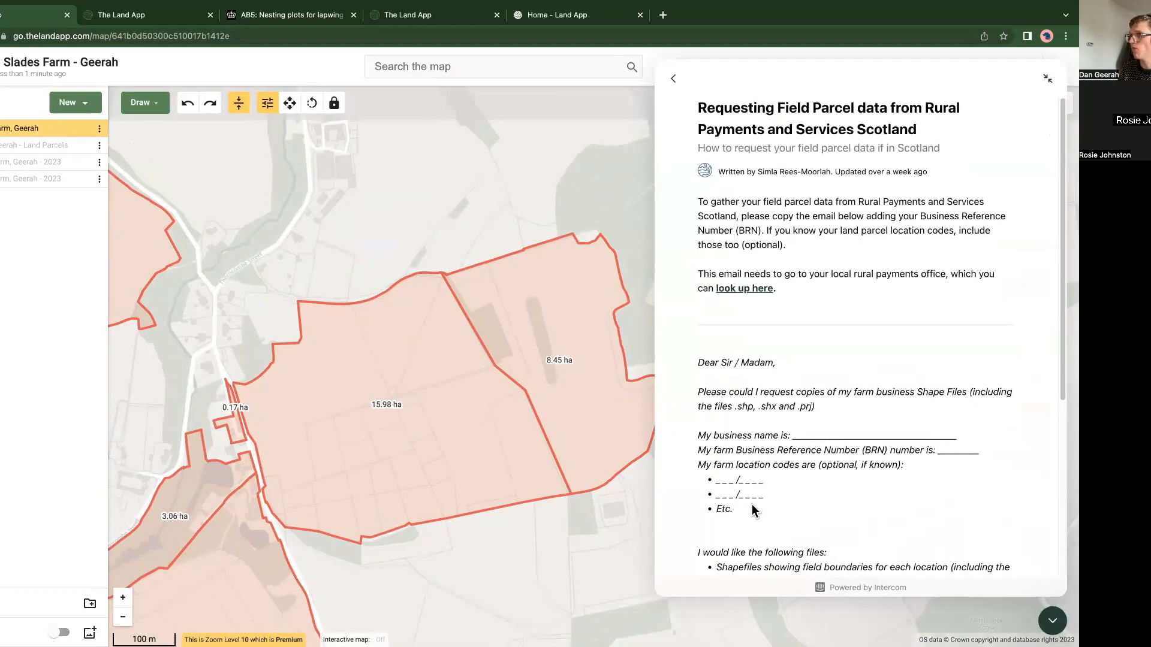
{"action": "left_click", "coordinate": [673, 84]}
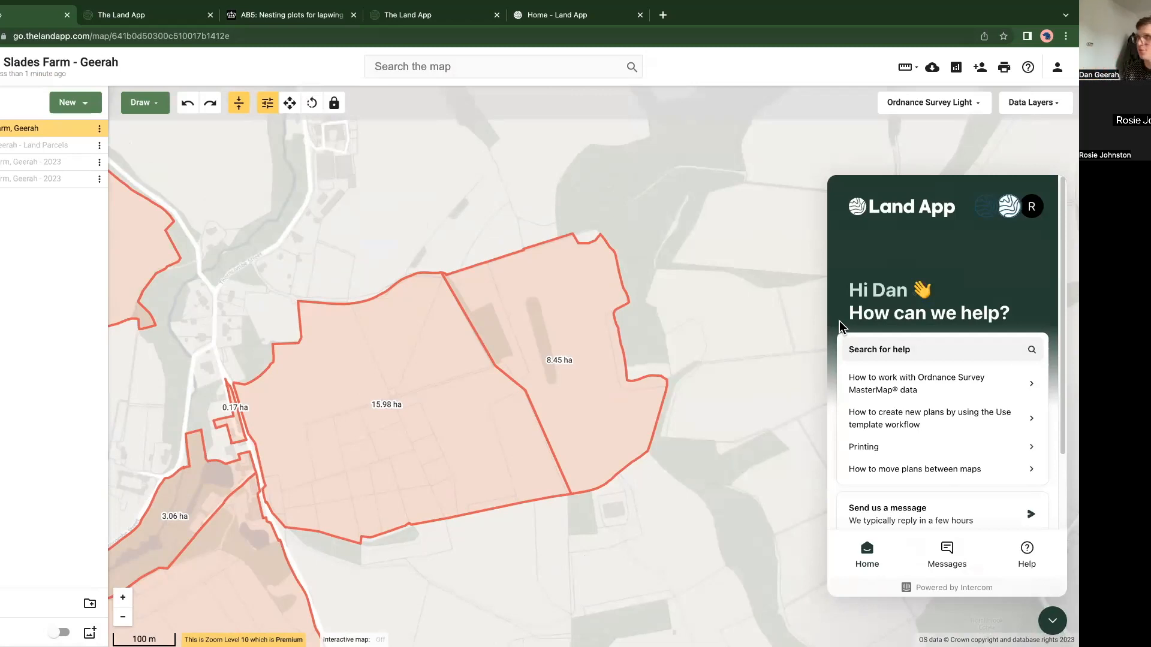
{"action": "left_click", "coordinate": [874, 350]}
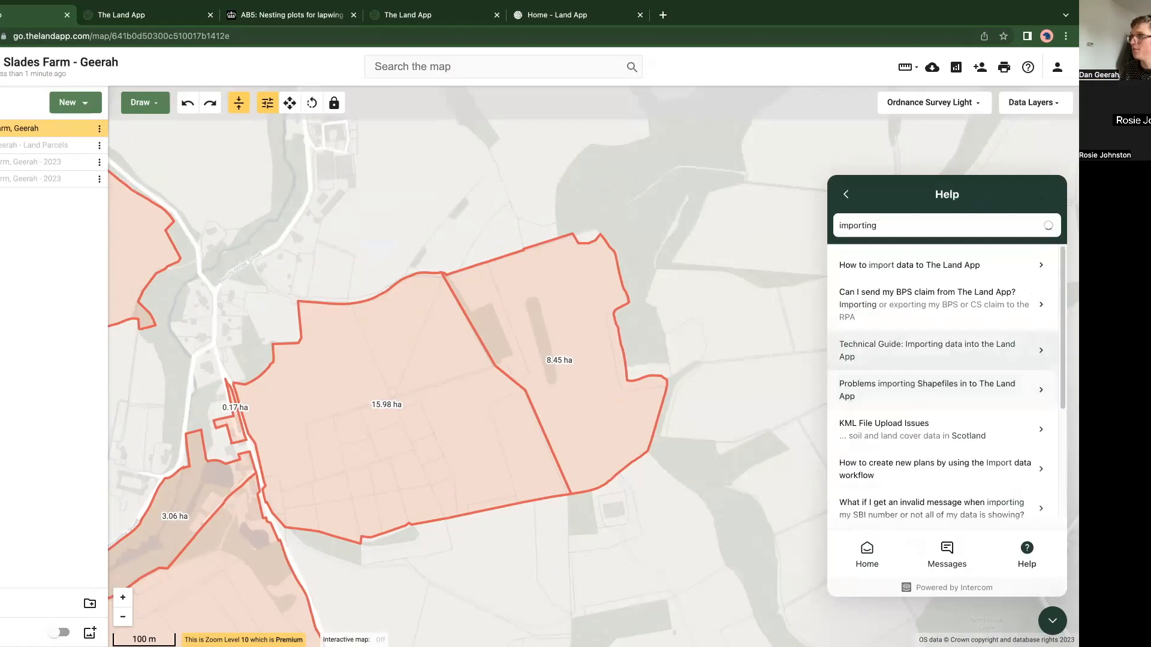
{"action": "left_click", "coordinate": [880, 351]}
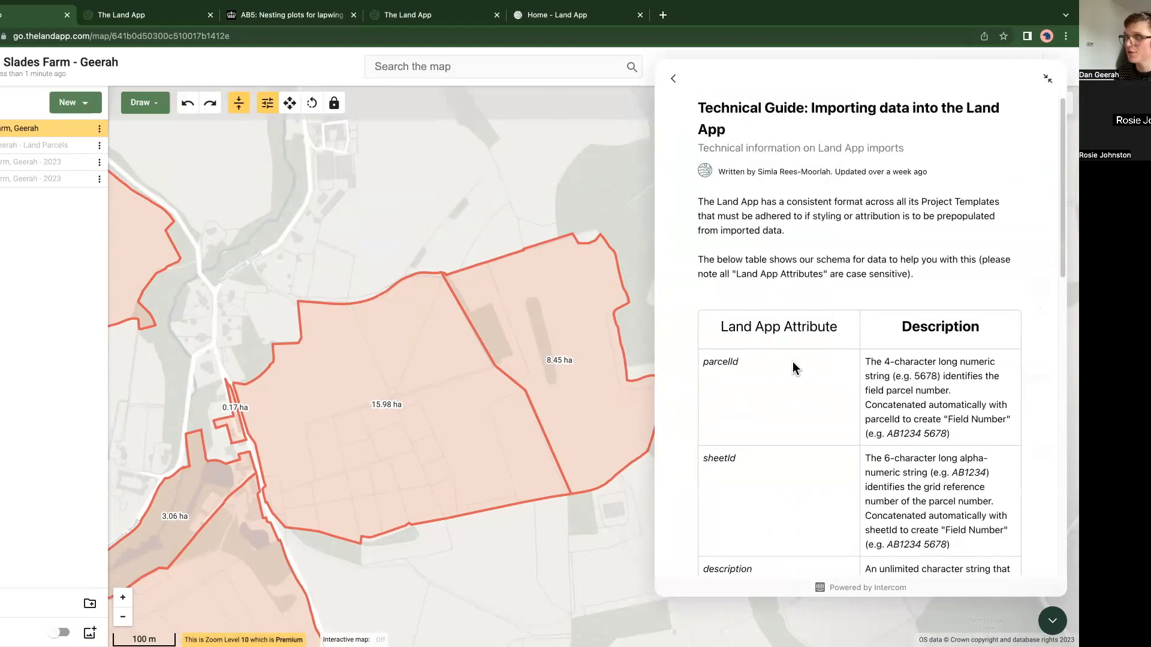
Step: Examine the technical guide's table of Land App attributes, including laFeatureType, area and perimeter, and close the help window
{"action": "left_click_drag", "start_coordinate": [735, 130], "coordinate": [687, 110]}
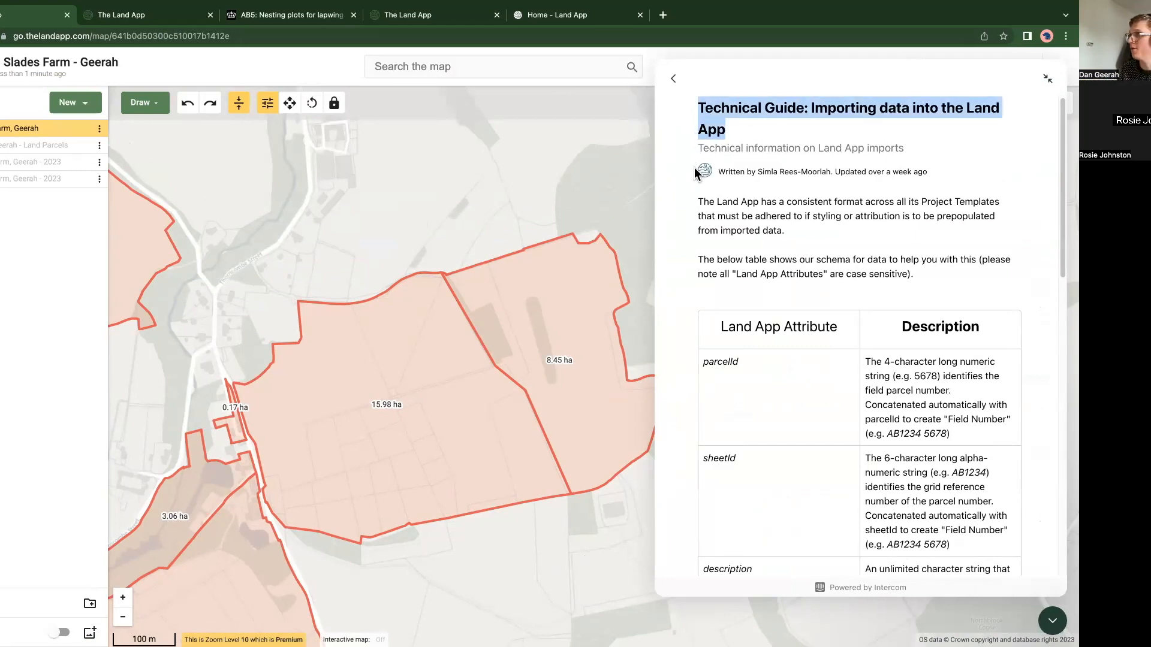
{"action": "scroll", "coordinate": [720, 279], "scroll_direction": "down", "scroll_amount": 3}
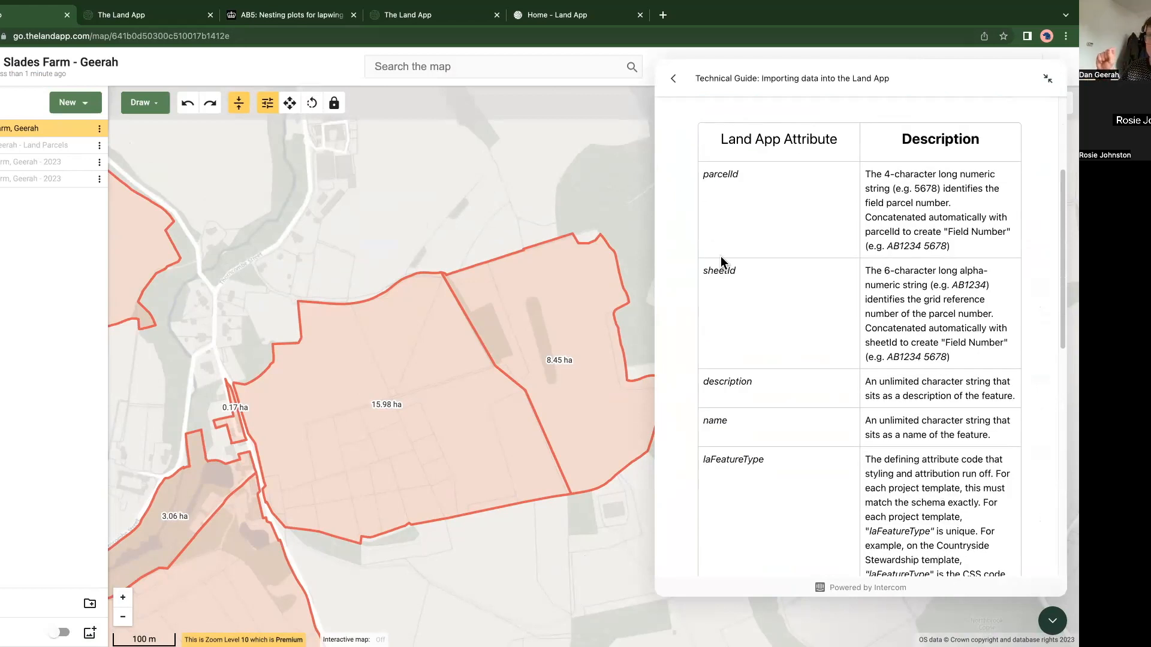
{"action": "scroll", "coordinate": [720, 262], "scroll_direction": "down", "scroll_amount": 1}
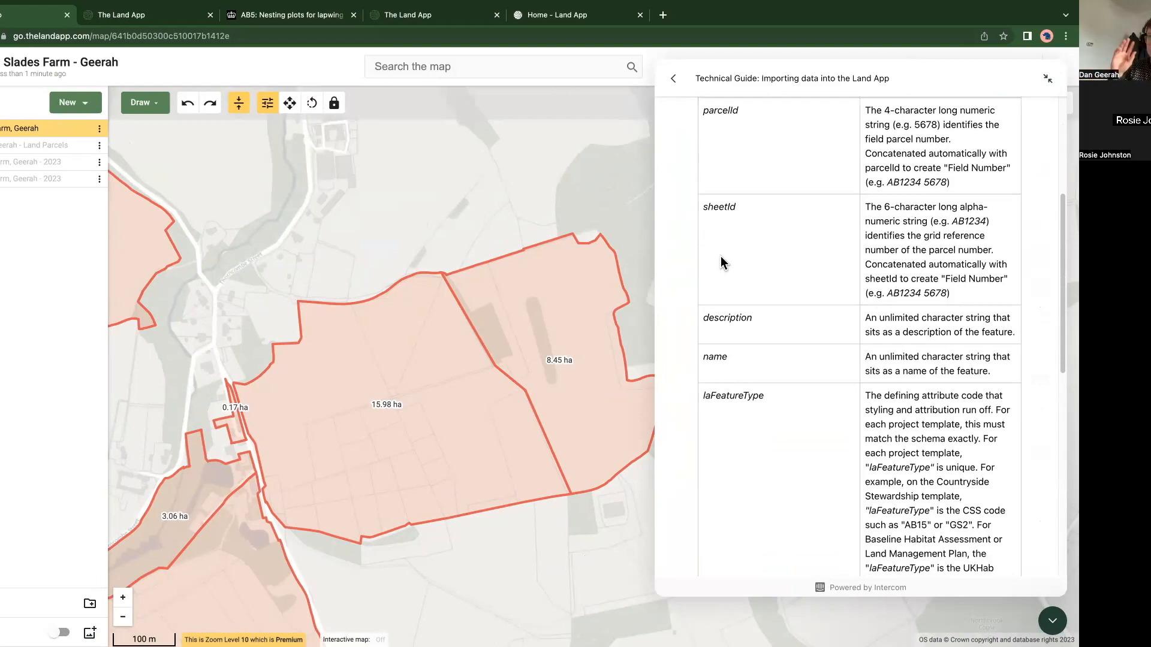
{"action": "scroll", "coordinate": [721, 263], "scroll_direction": "down", "scroll_amount": 1}
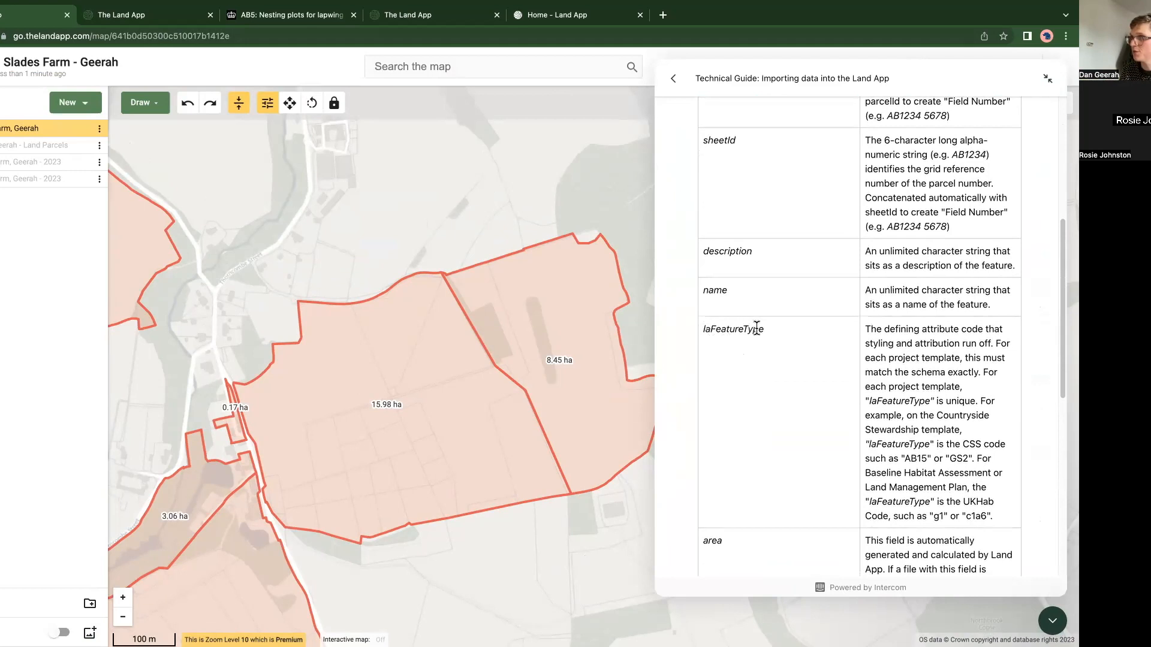
{"action": "left_click_drag", "start_coordinate": [764, 328], "coordinate": [694, 328]}
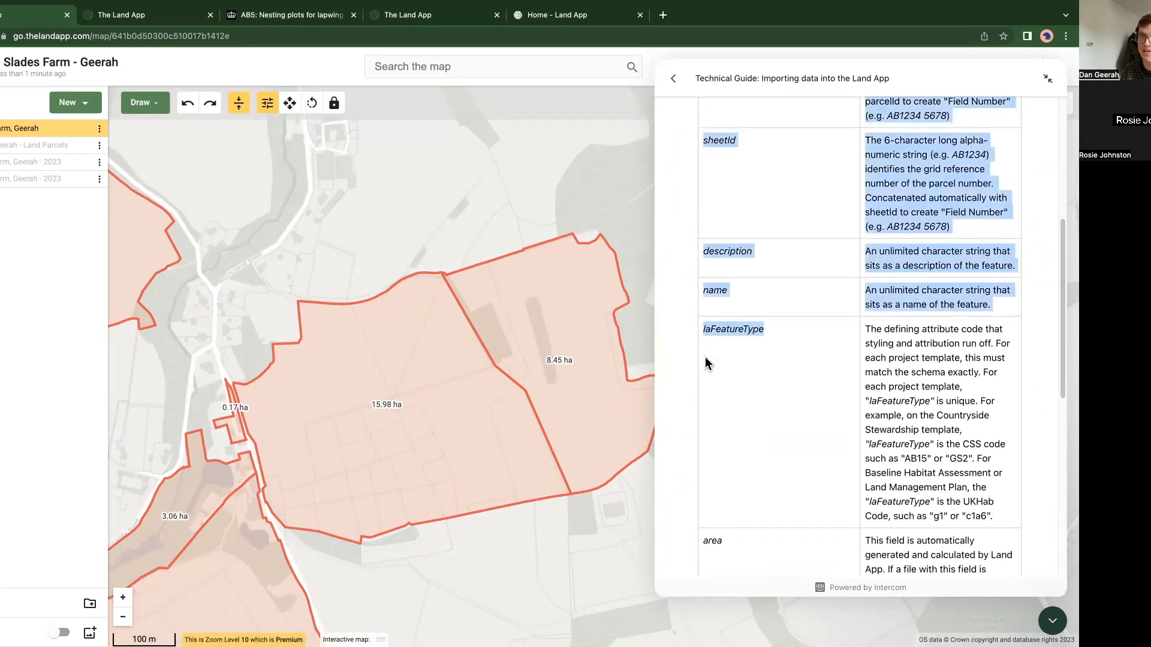
{"action": "left_click", "coordinate": [881, 339]}
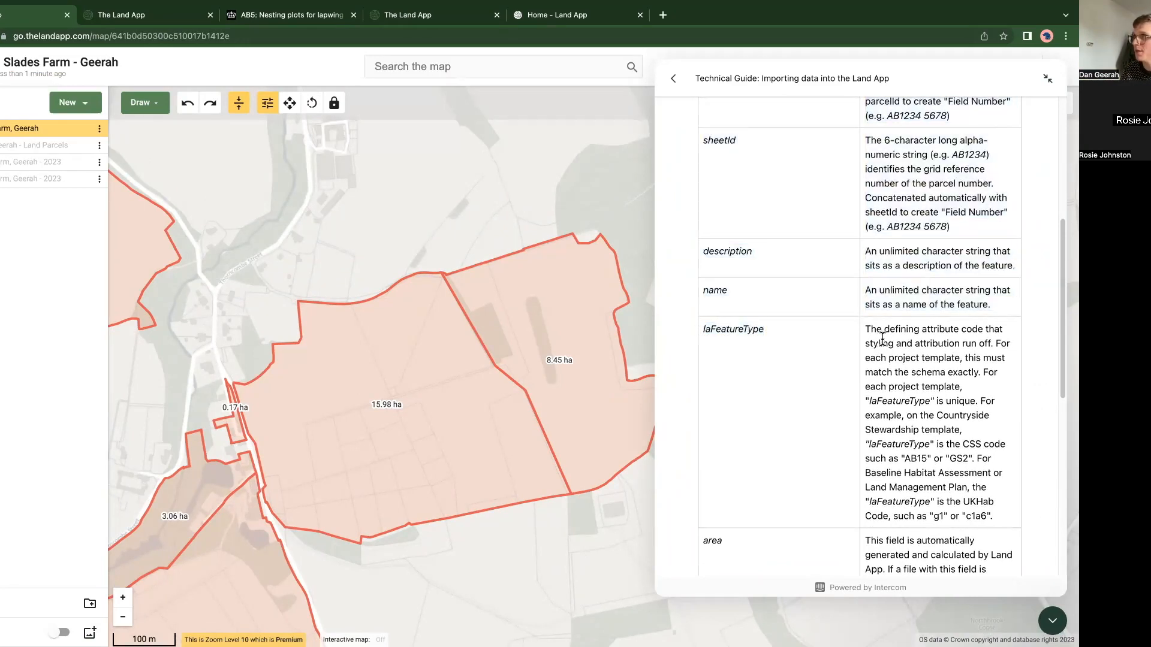
{"action": "scroll", "coordinate": [895, 435], "scroll_direction": "down", "scroll_amount": 1}
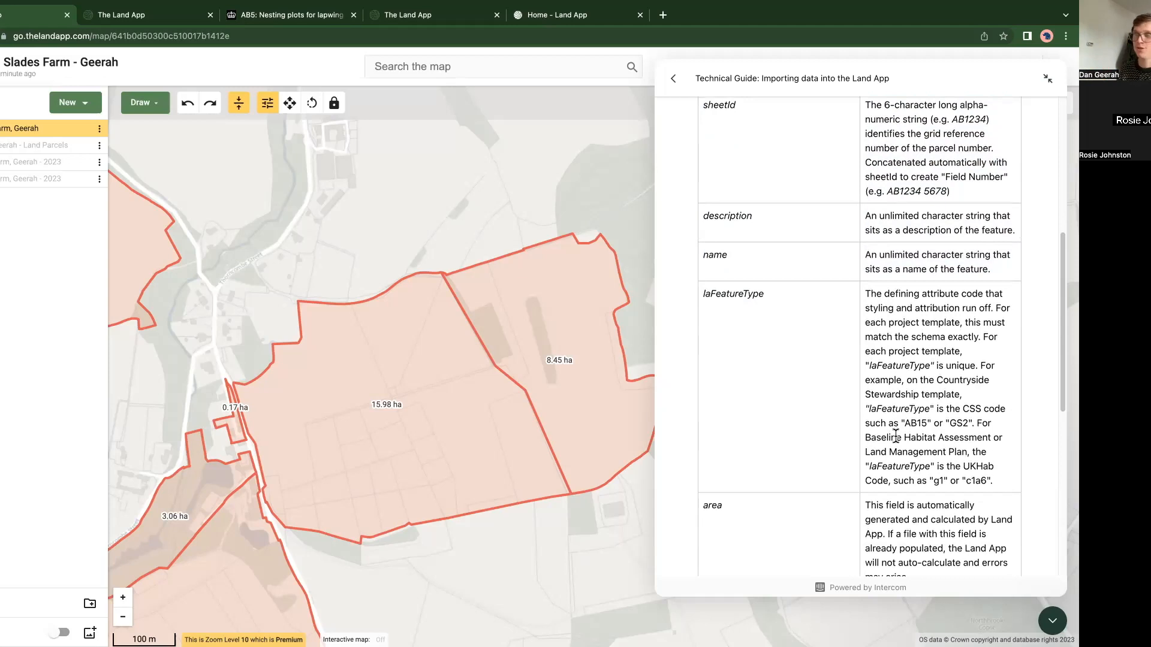
{"action": "scroll", "coordinate": [896, 435], "scroll_direction": "down", "scroll_amount": 3}
{"action": "scroll", "coordinate": [888, 429], "scroll_direction": "down", "scroll_amount": 2}
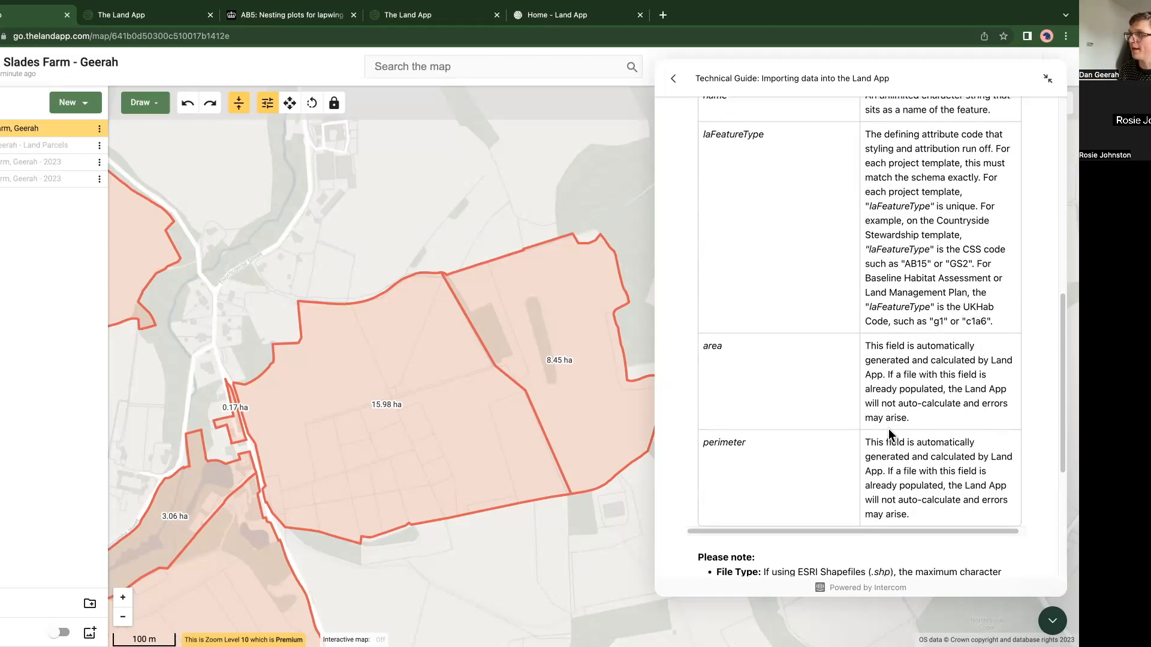
{"action": "scroll", "coordinate": [888, 429], "scroll_direction": "up", "scroll_amount": 3}
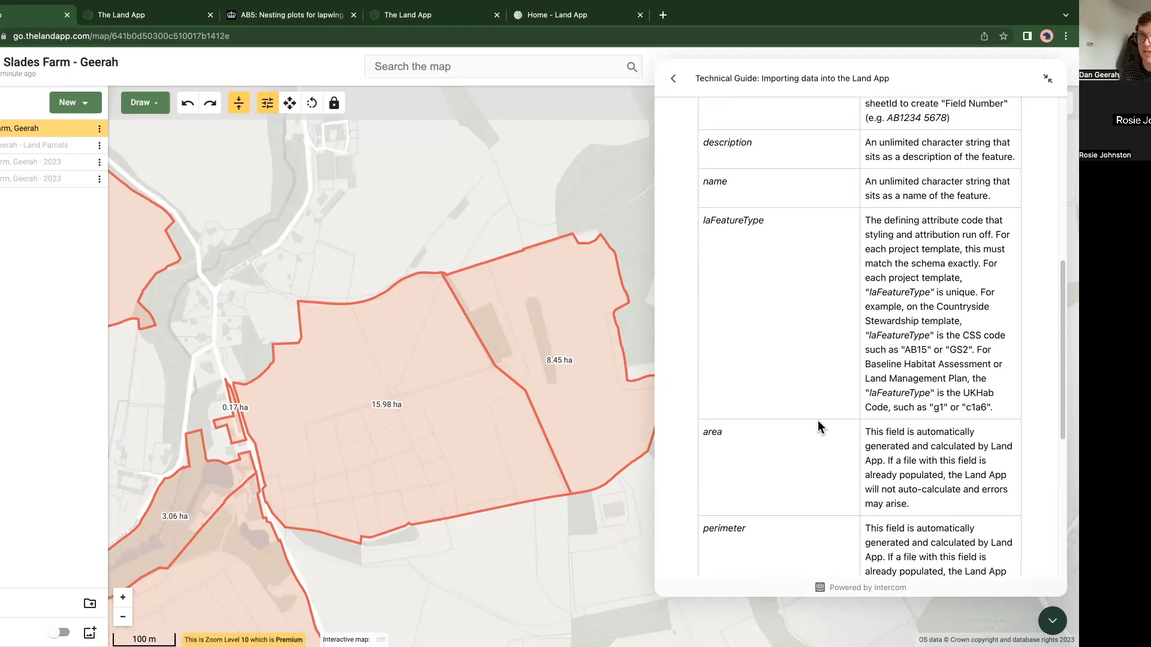
{"action": "scroll", "coordinate": [813, 422], "scroll_direction": "up", "scroll_amount": 8}
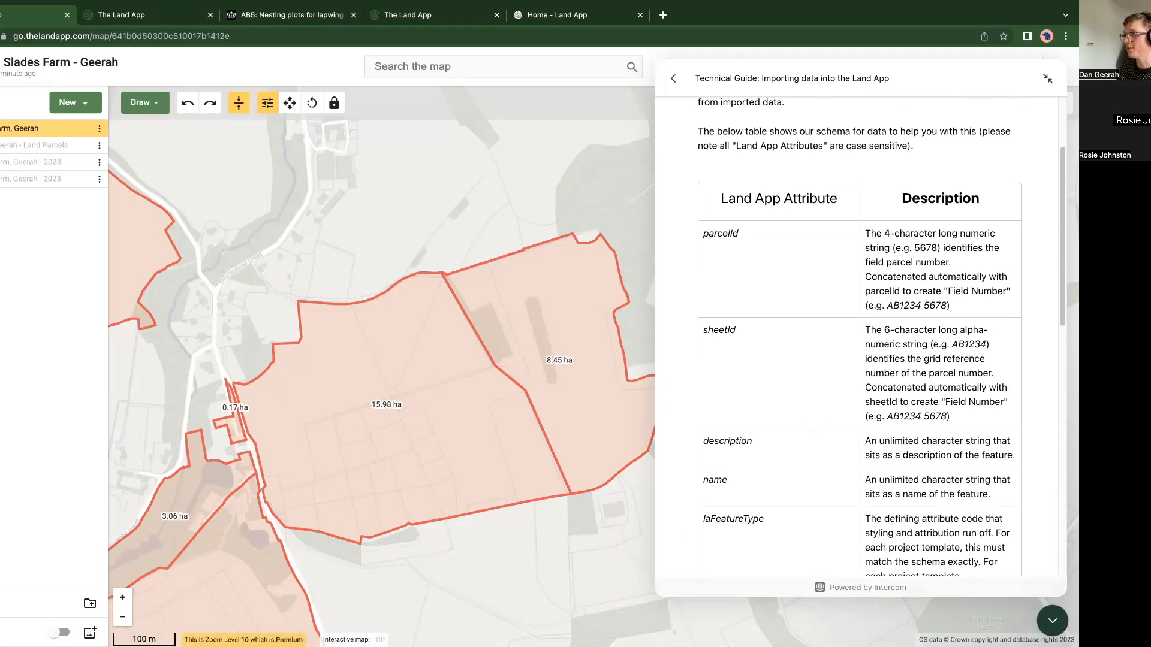
{"action": "left_click", "coordinate": [1052, 621]}
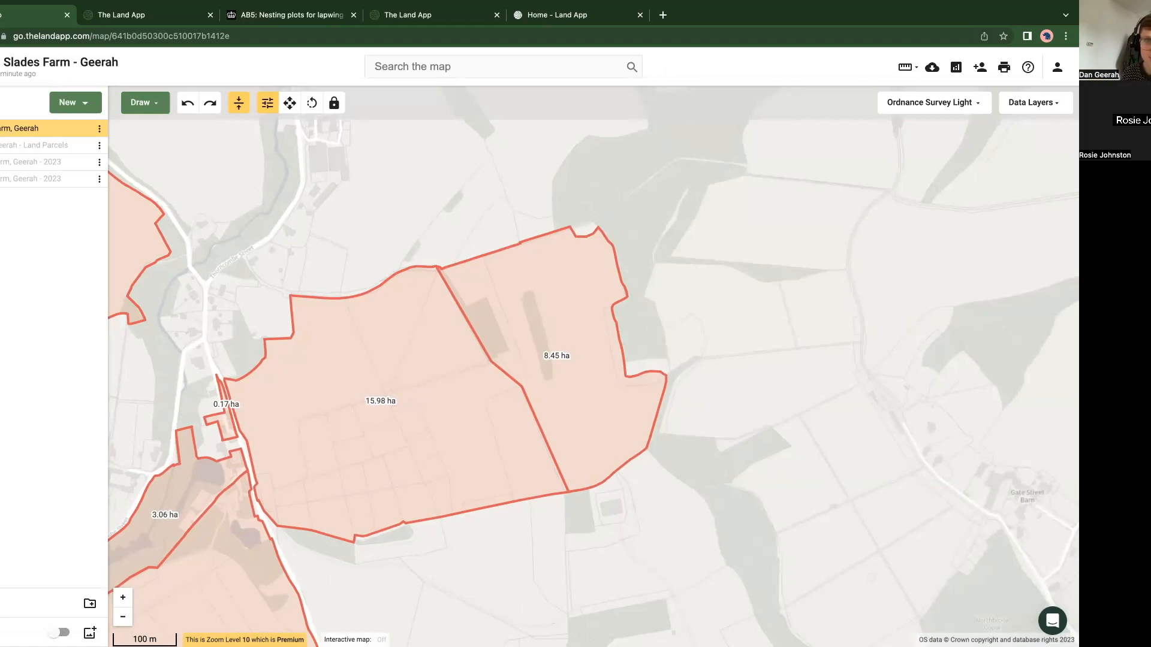
Step: Switch the basemap to Bing Imagery and zoom in on the lone tree north of the woodland strip
{"action": "left_click_drag", "start_coordinate": [278, 509], "coordinate": [390, 401]}
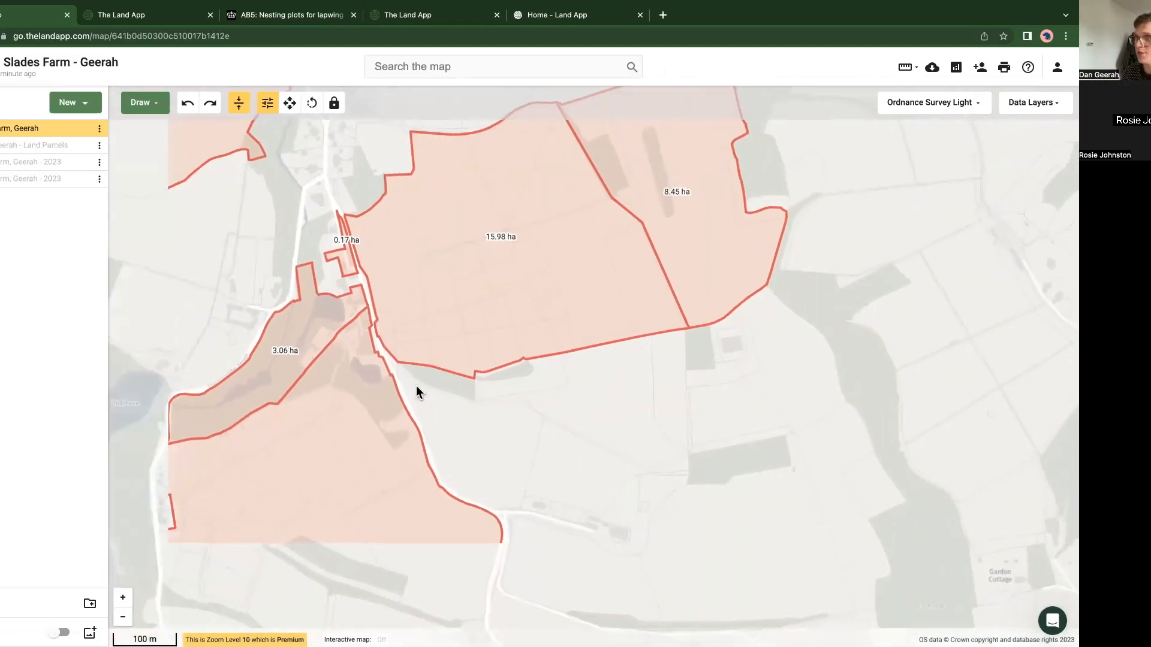
{"action": "left_click", "coordinate": [901, 105]}
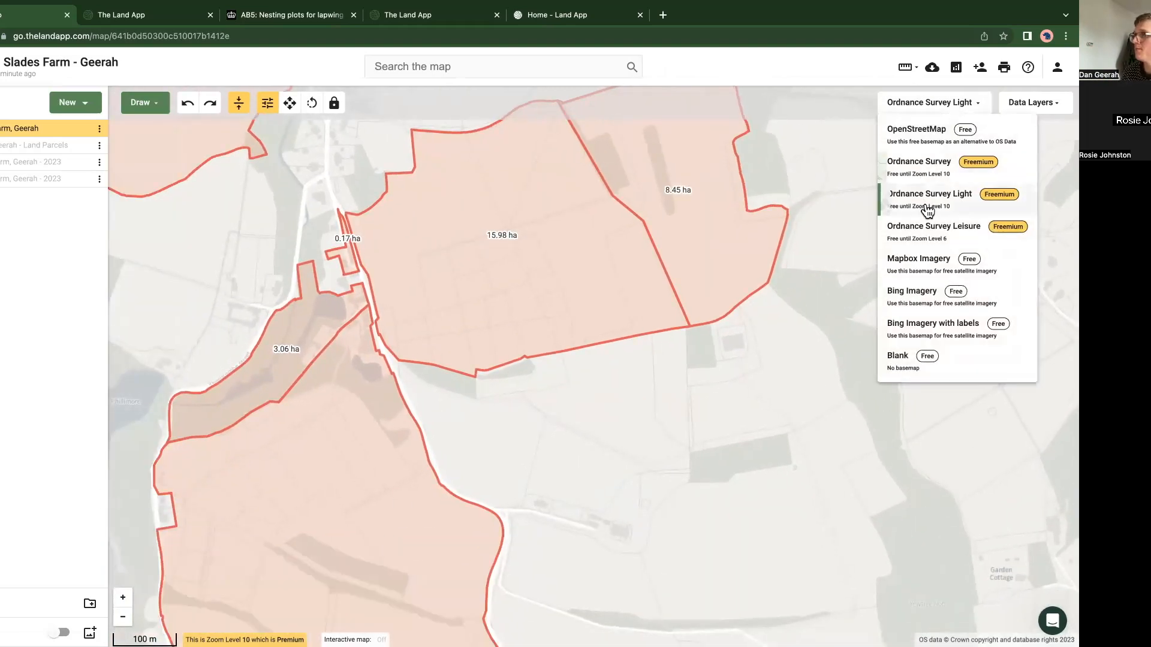
{"action": "left_click", "coordinate": [920, 298]}
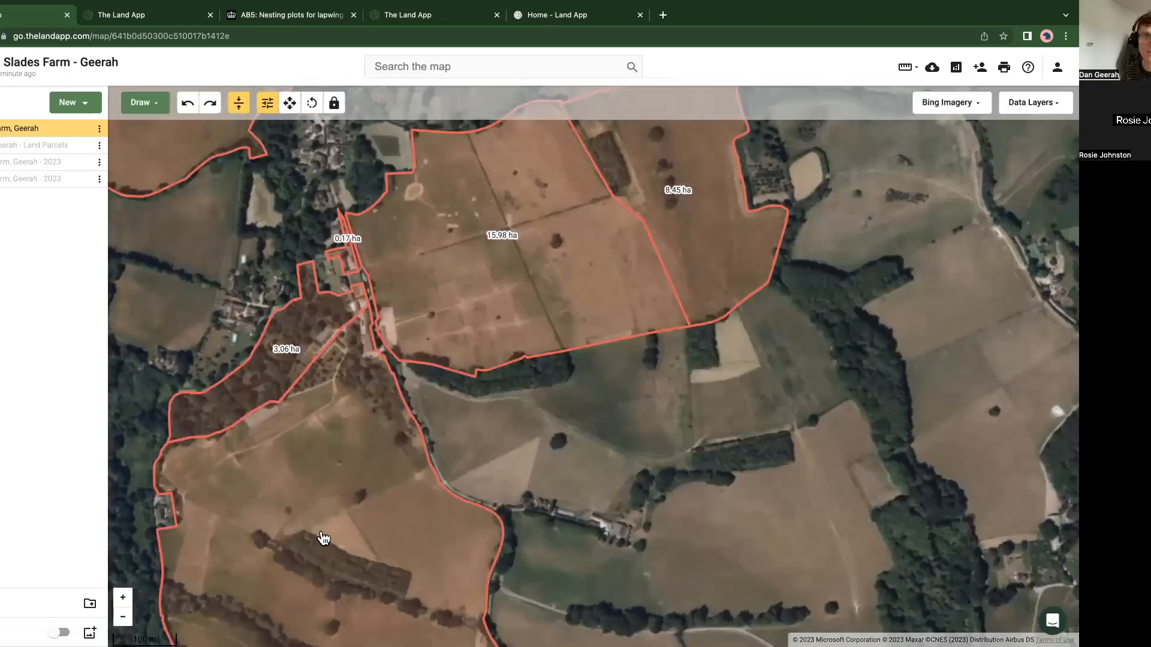
{"action": "scroll", "coordinate": [386, 442], "scroll_direction": "up", "scroll_amount": 5}
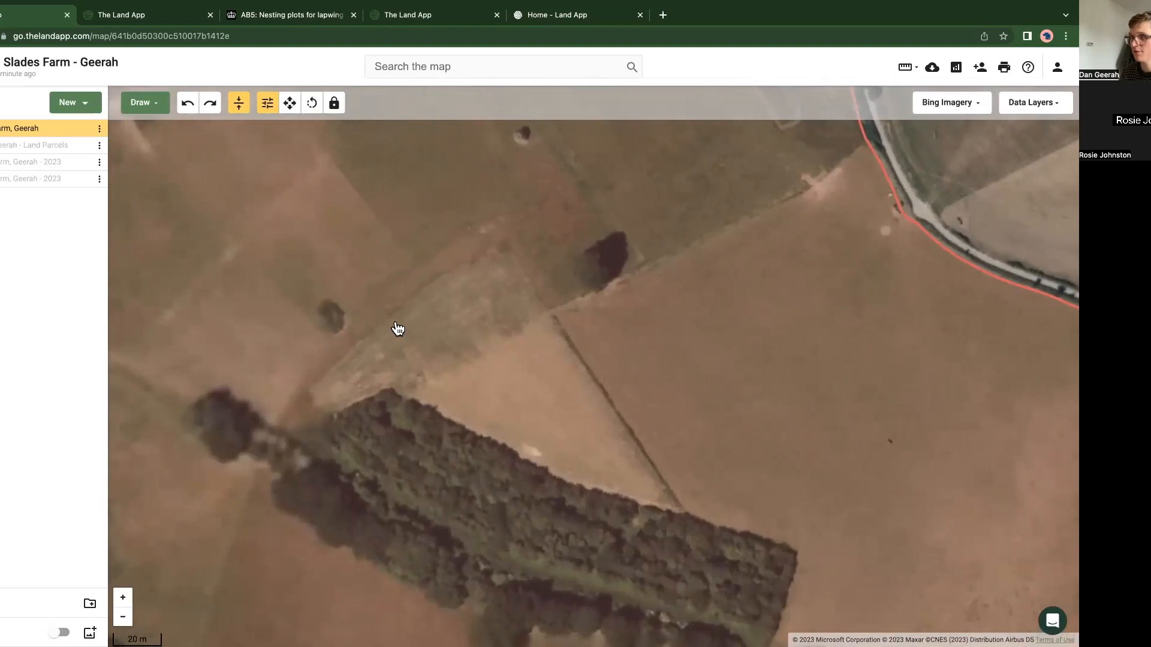
{"action": "left_click_drag", "start_coordinate": [361, 316], "coordinate": [419, 321]}
{"action": "scroll", "coordinate": [363, 414], "scroll_direction": "up", "scroll_amount": 1}
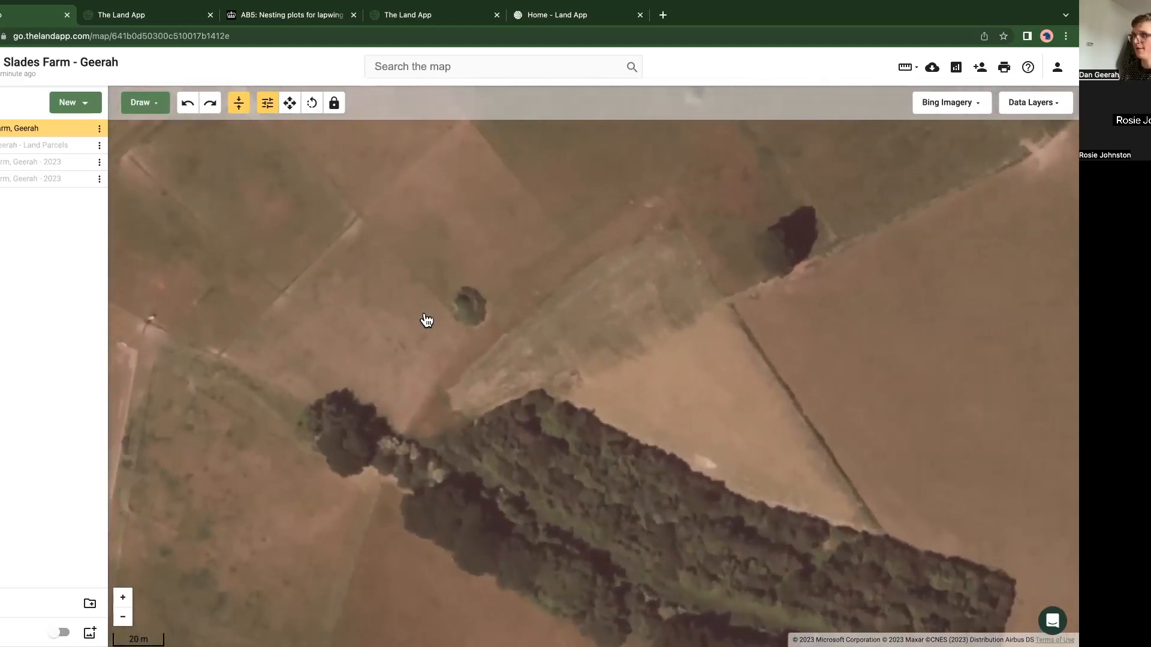
{"action": "scroll", "coordinate": [456, 323], "scroll_direction": "up", "scroll_amount": 4}
Step: Make the last 2023 farm plan visible and active, with the boundary and land parcels plans hidden
{"action": "left_click", "coordinate": [500, 303]}
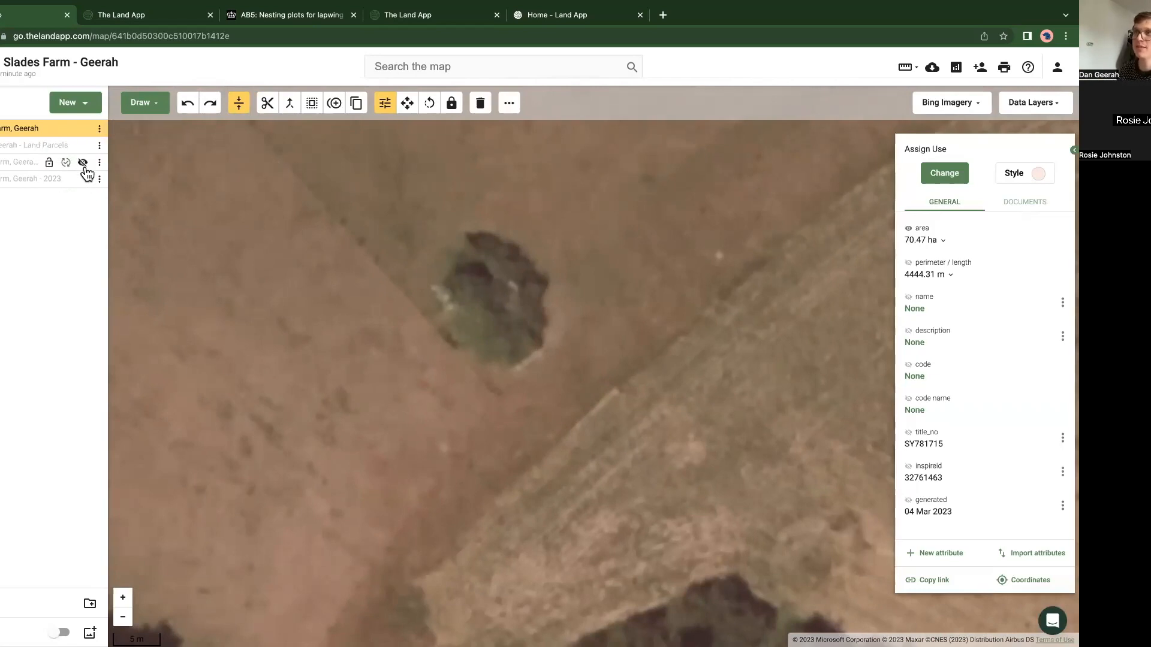
{"action": "left_click", "coordinate": [83, 165]}
{"action": "left_click", "coordinate": [83, 163]}
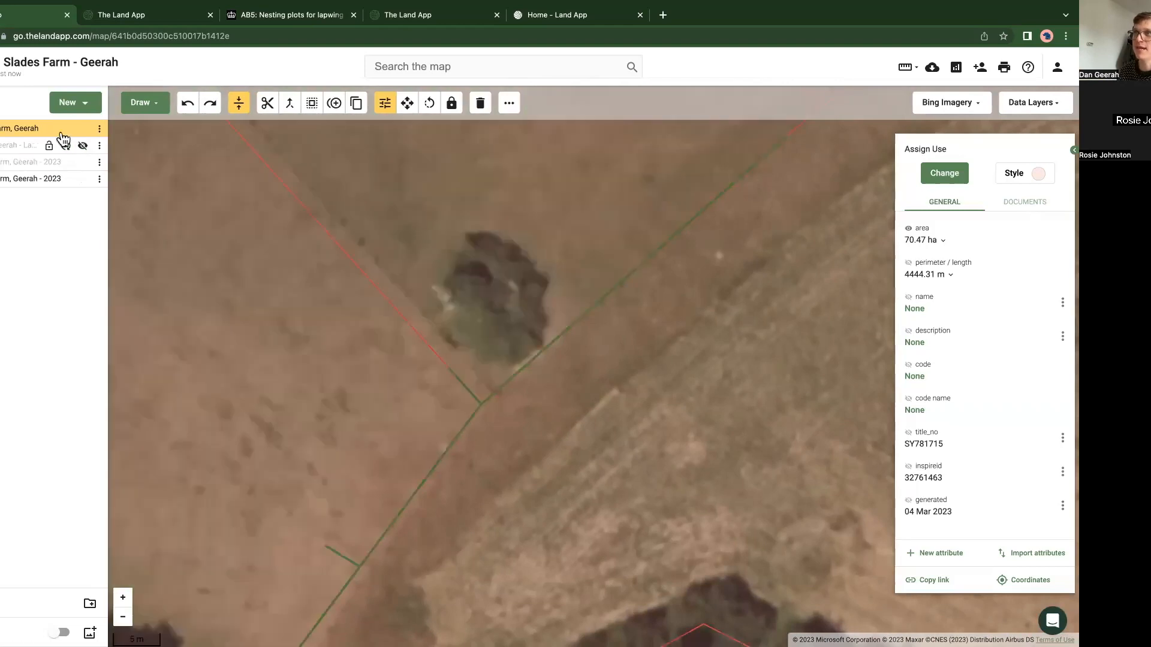
{"action": "left_click", "coordinate": [81, 130]}
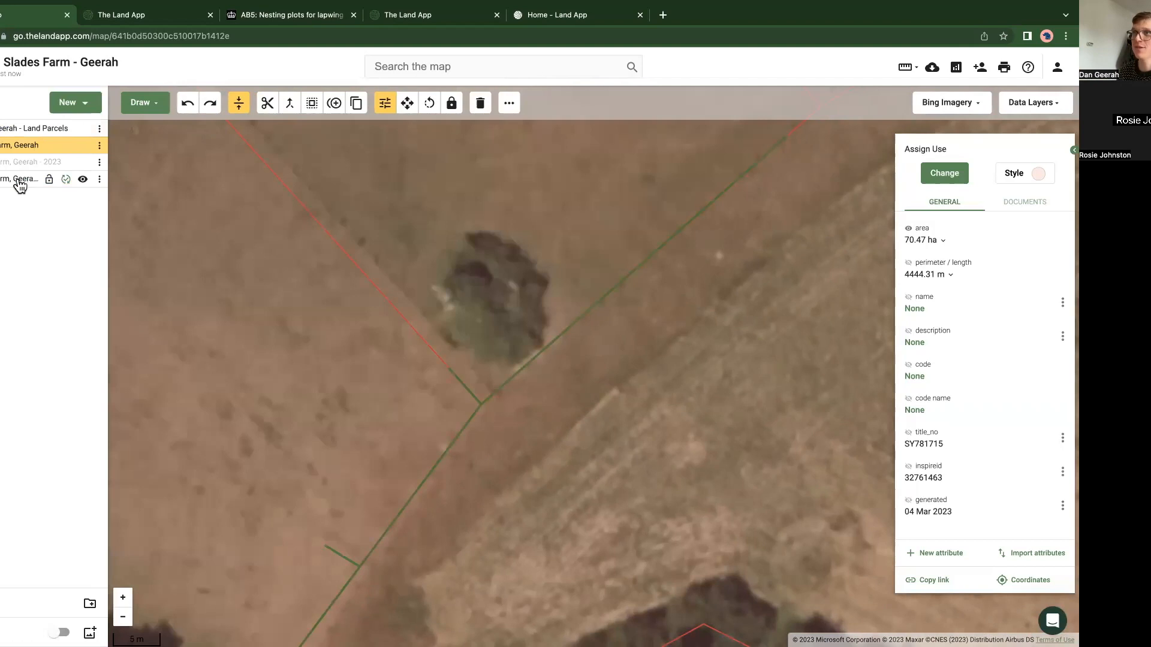
{"action": "left_click", "coordinate": [19, 180]}
{"action": "left_click", "coordinate": [82, 147]}
Step: Draw a point on the lone tree in the active 2023 plan and open its feature coordinates
{"action": "left_click", "coordinate": [140, 103]}
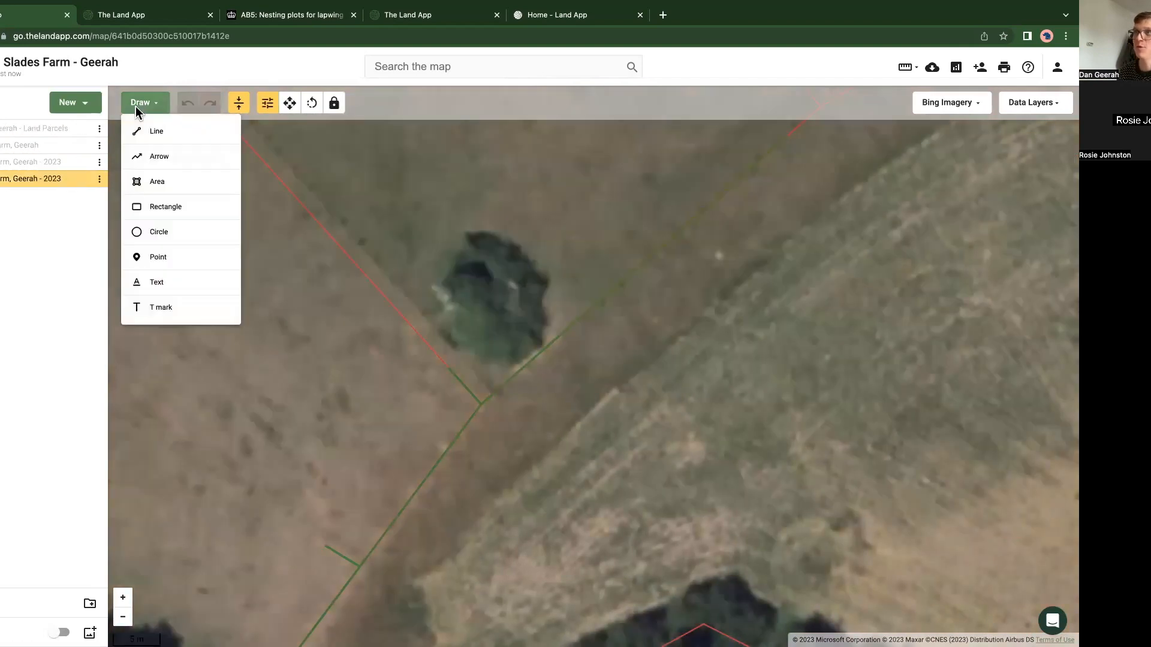
{"action": "left_click", "coordinate": [162, 258]}
{"action": "left_click", "coordinate": [486, 298]}
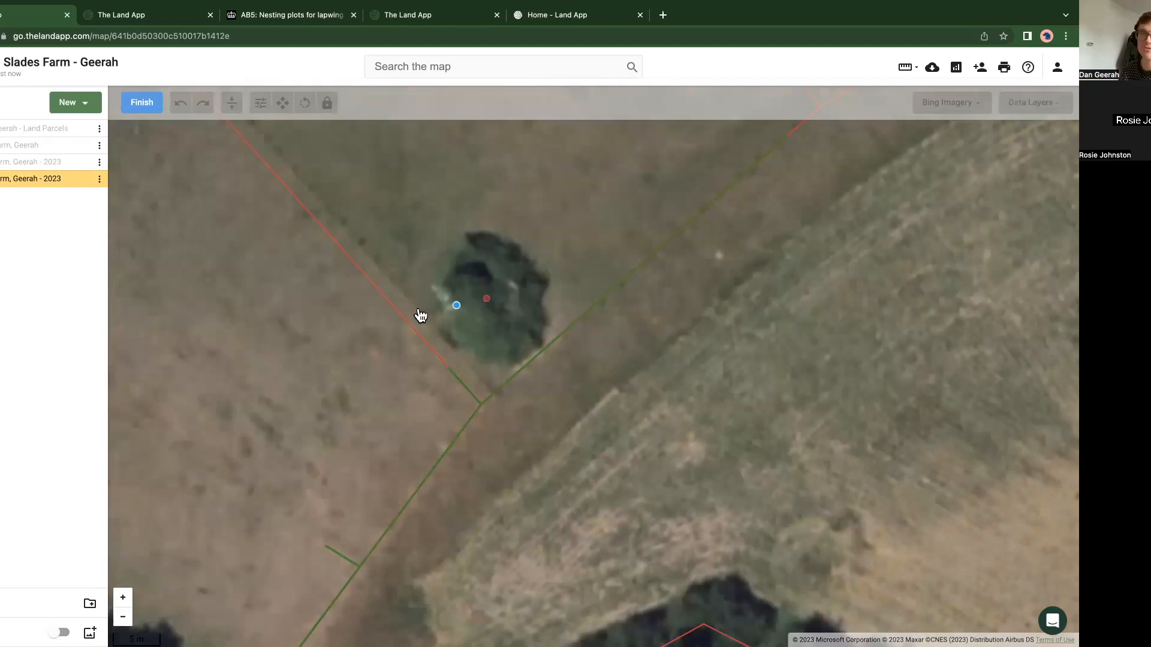
{"action": "left_click", "coordinate": [143, 106]}
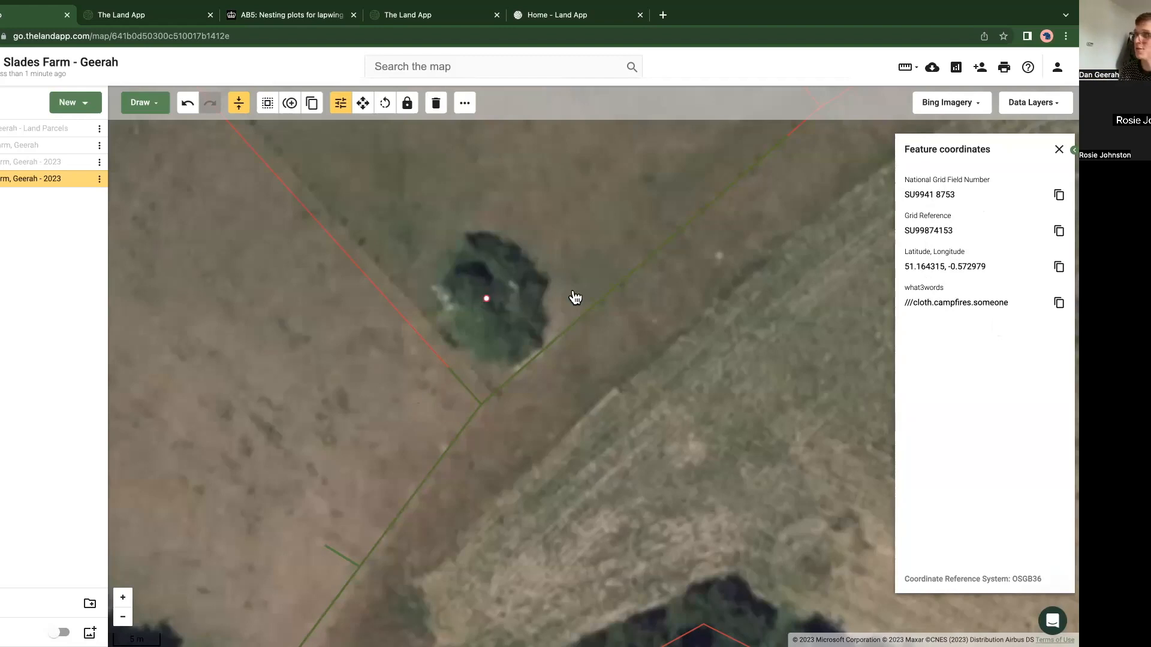
Step: Copy the tree point's what3words address and move the map to the woodland west of the farm
{"action": "left_click", "coordinate": [99, 180]}
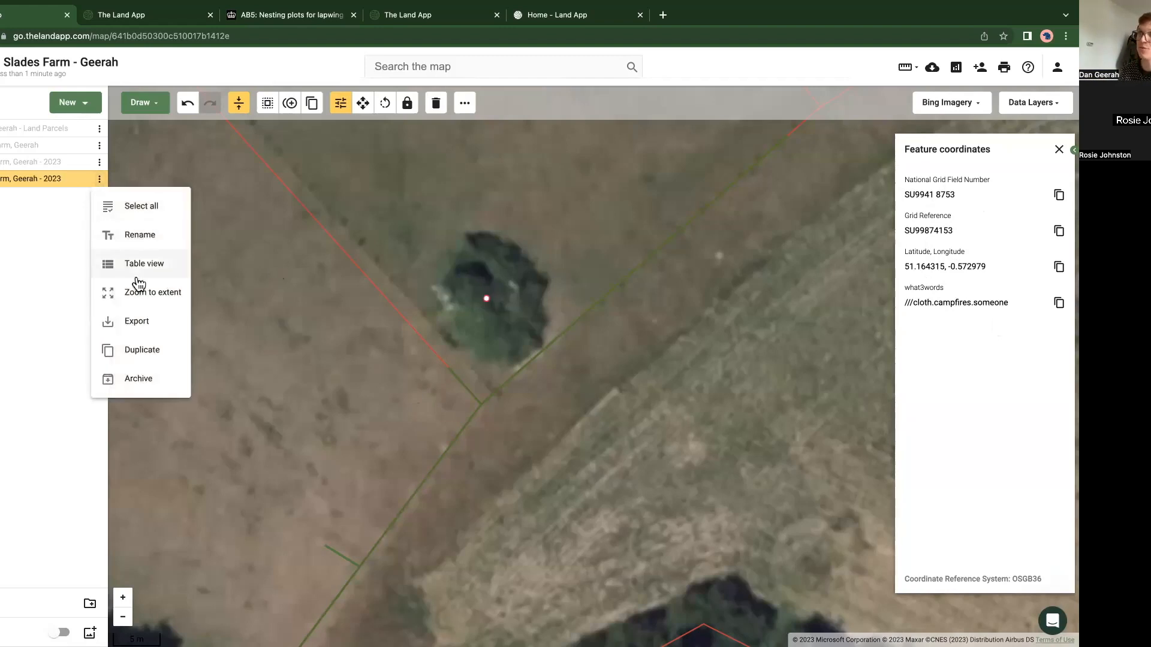
{"action": "left_click", "coordinate": [909, 353]}
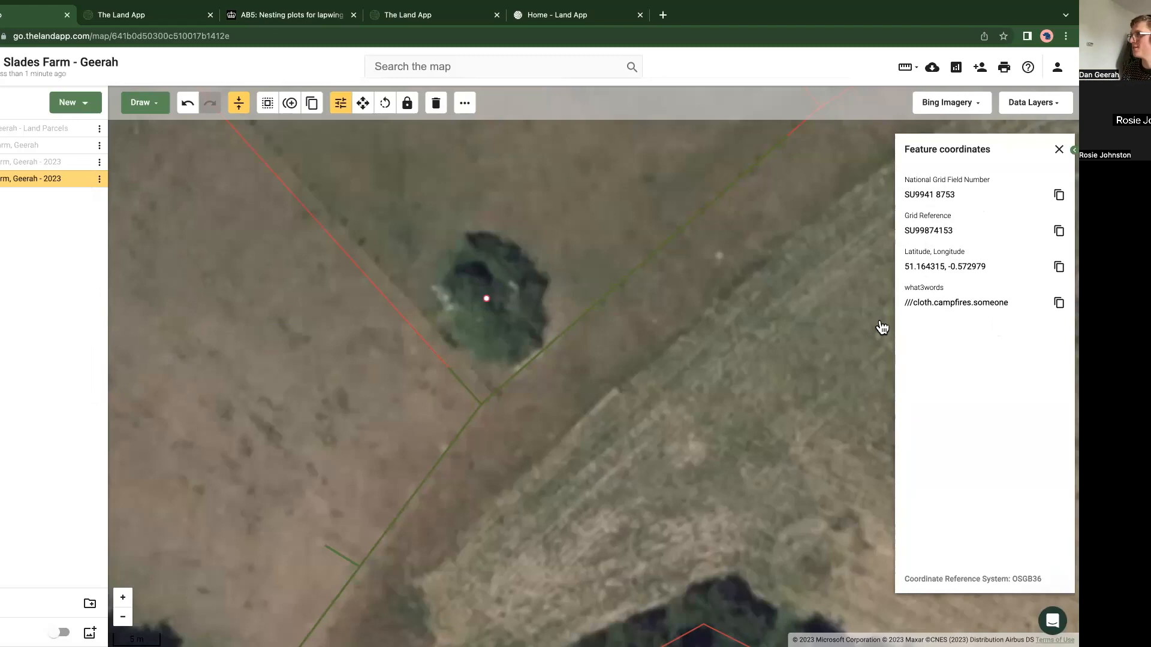
{"action": "left_click", "coordinate": [1058, 303]}
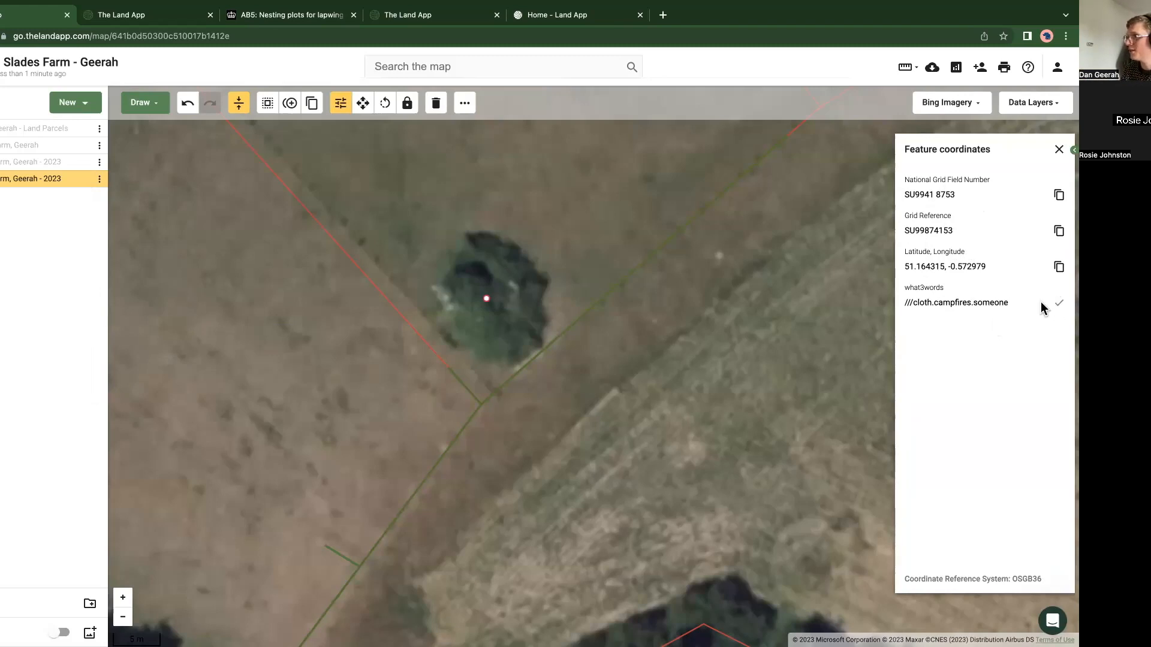
{"action": "scroll", "coordinate": [419, 443], "scroll_direction": "down", "scroll_amount": 5}
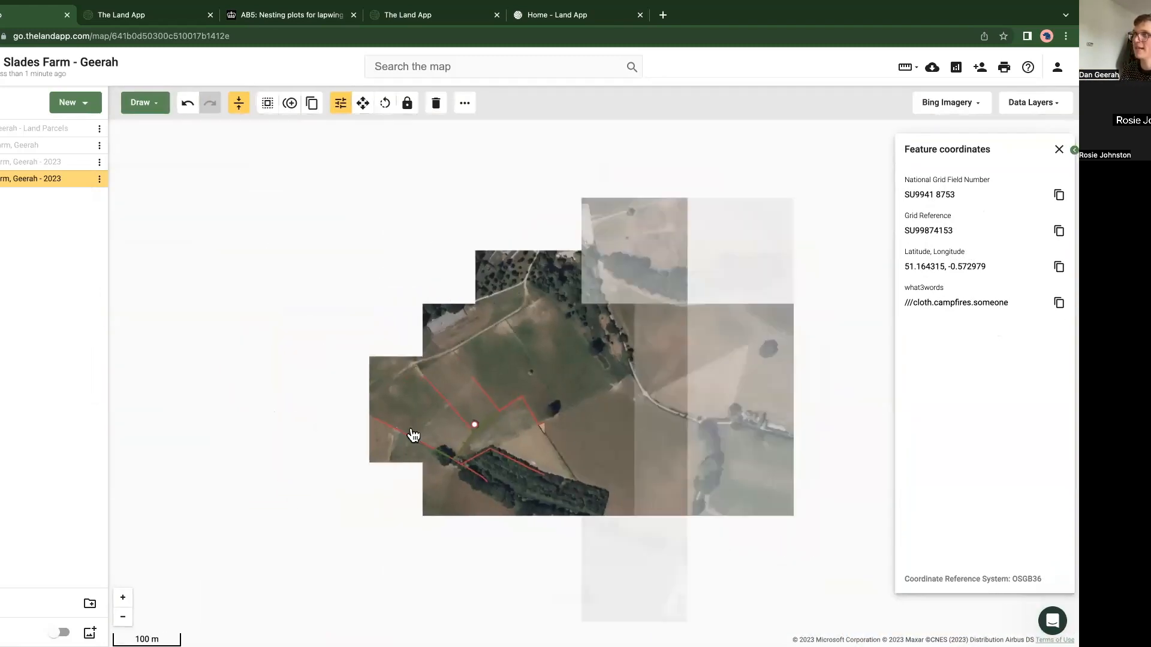
{"action": "left_click_drag", "start_coordinate": [414, 435], "coordinate": [763, 451]}
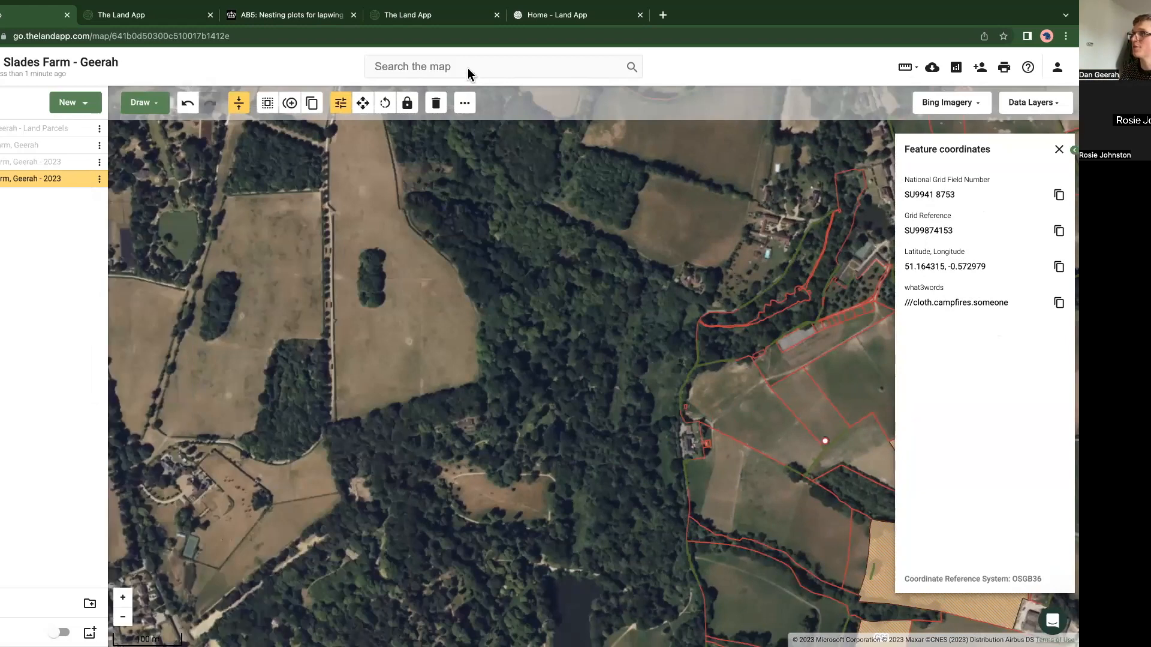
Step: Search the map for the copied what3words address, go to the Bramley, Surrey result and close the feature coordinates
{"action": "key", "text": "ctrl+v"}
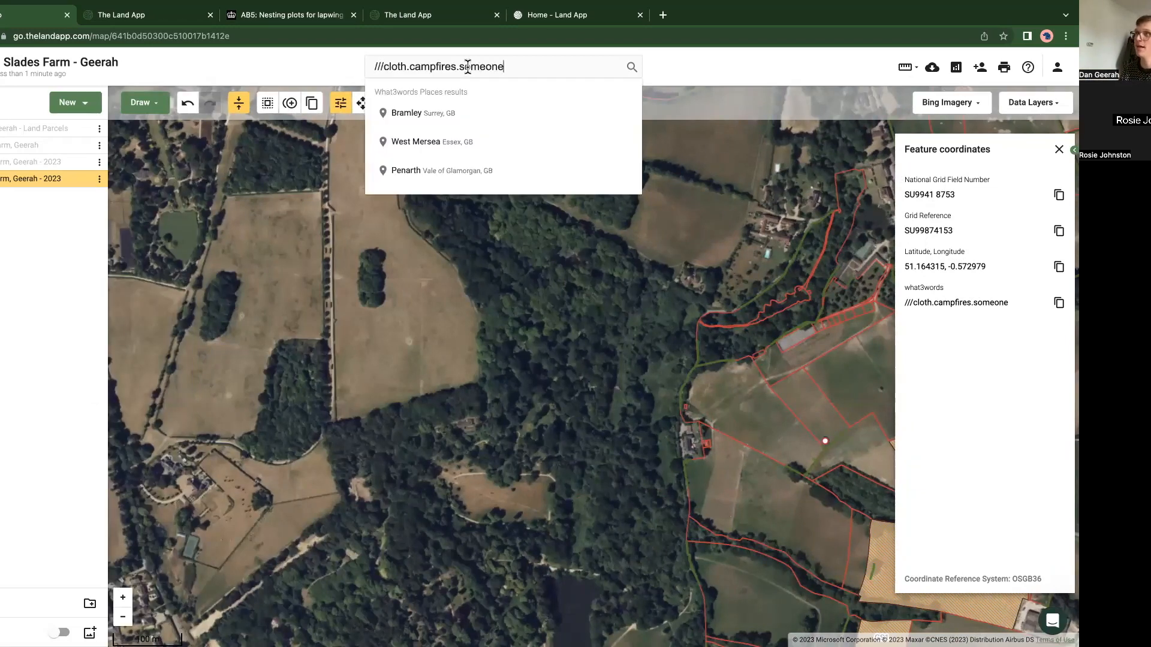
{"action": "left_click", "coordinate": [430, 111]}
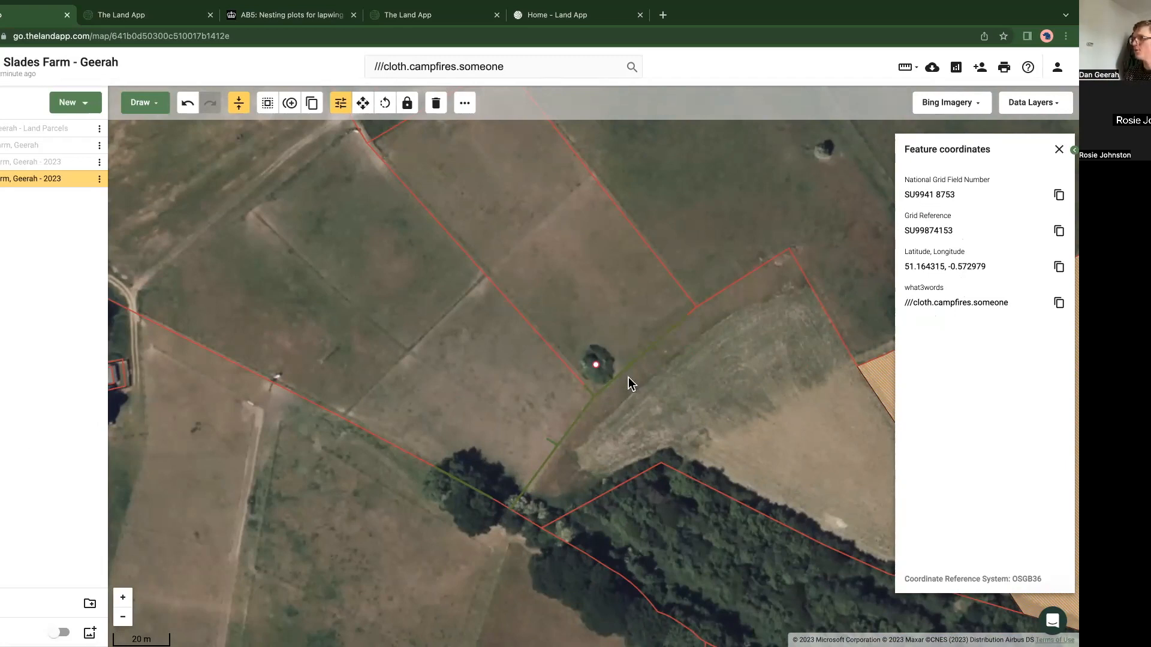
{"action": "scroll", "coordinate": [665, 393], "scroll_direction": "down", "scroll_amount": 5}
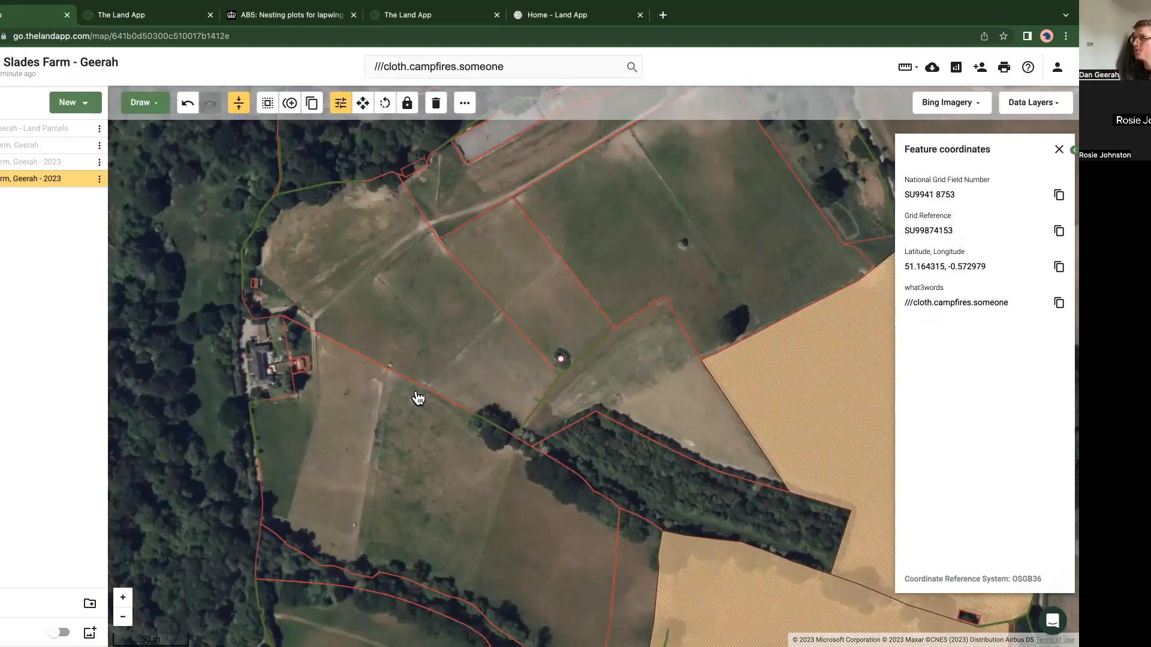
{"action": "left_click", "coordinate": [1059, 150]}
Step: Deselect the tree point and switch the basemap to Ordnance Survey Light
{"action": "left_click", "coordinate": [1034, 105]}
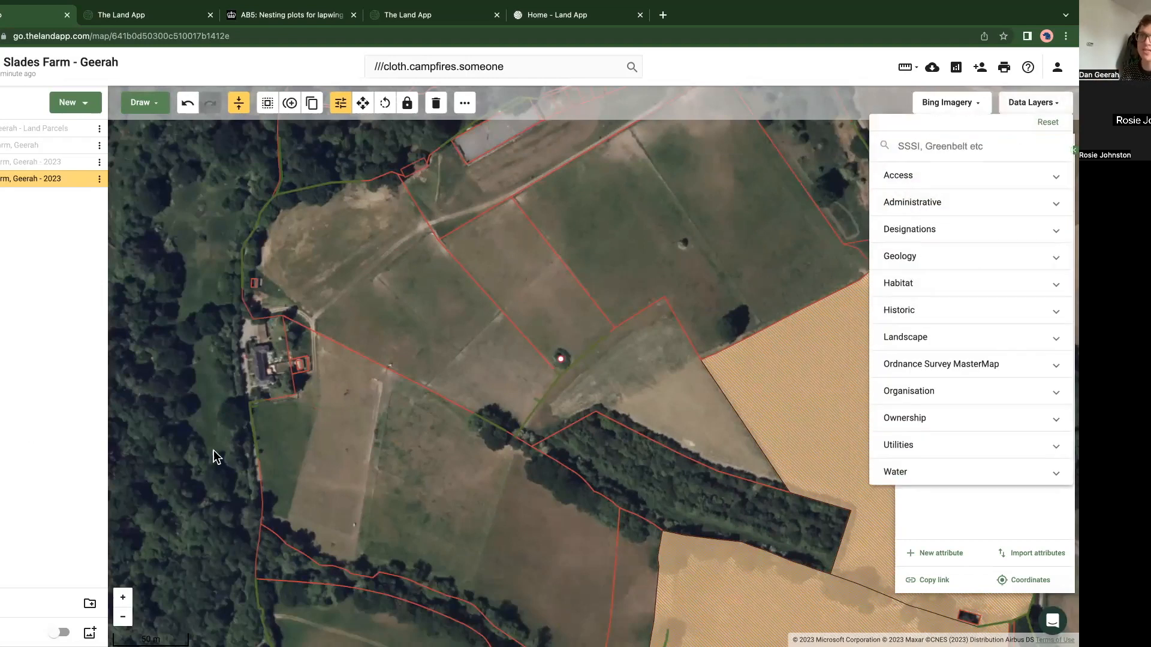
{"action": "left_click", "coordinate": [233, 425]}
{"action": "scroll", "coordinate": [225, 426], "scroll_direction": "down", "scroll_amount": 3}
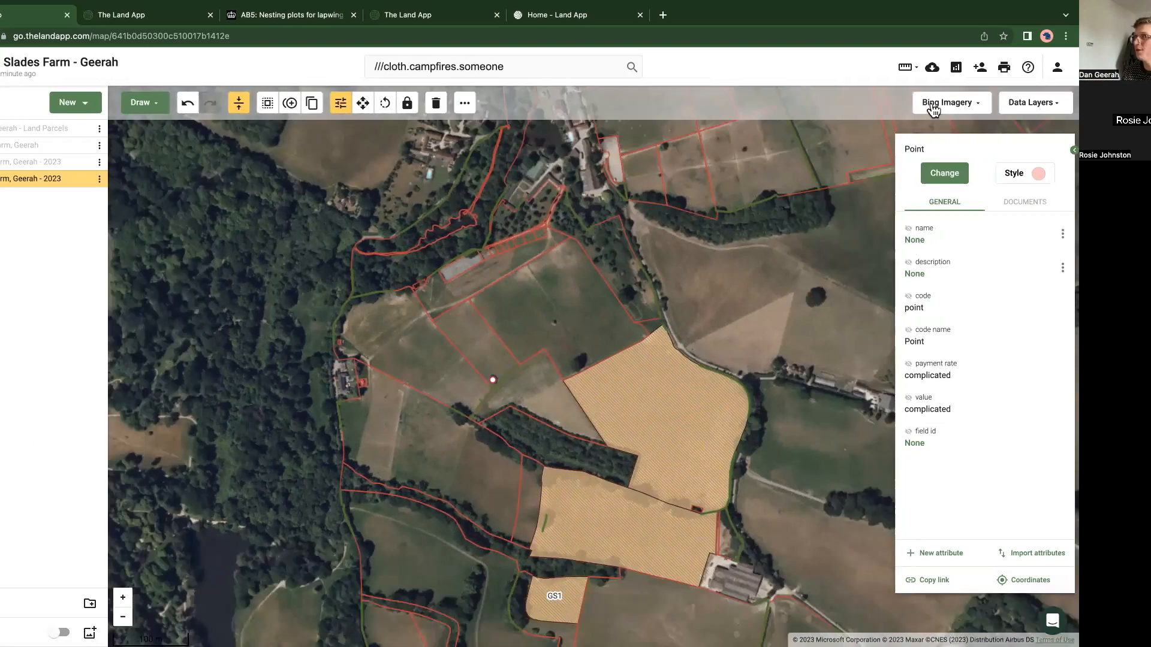
{"action": "scroll", "coordinate": [496, 474], "scroll_direction": "down", "scroll_amount": 3}
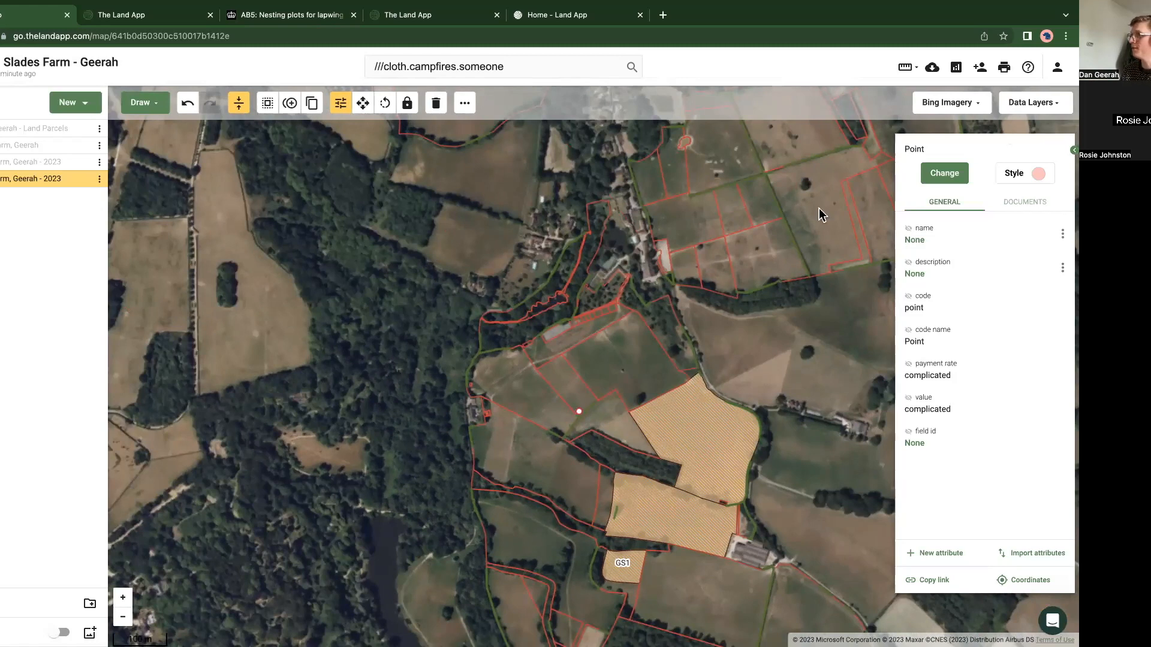
{"action": "left_click", "coordinate": [393, 372]}
{"action": "left_click", "coordinate": [1032, 103]}
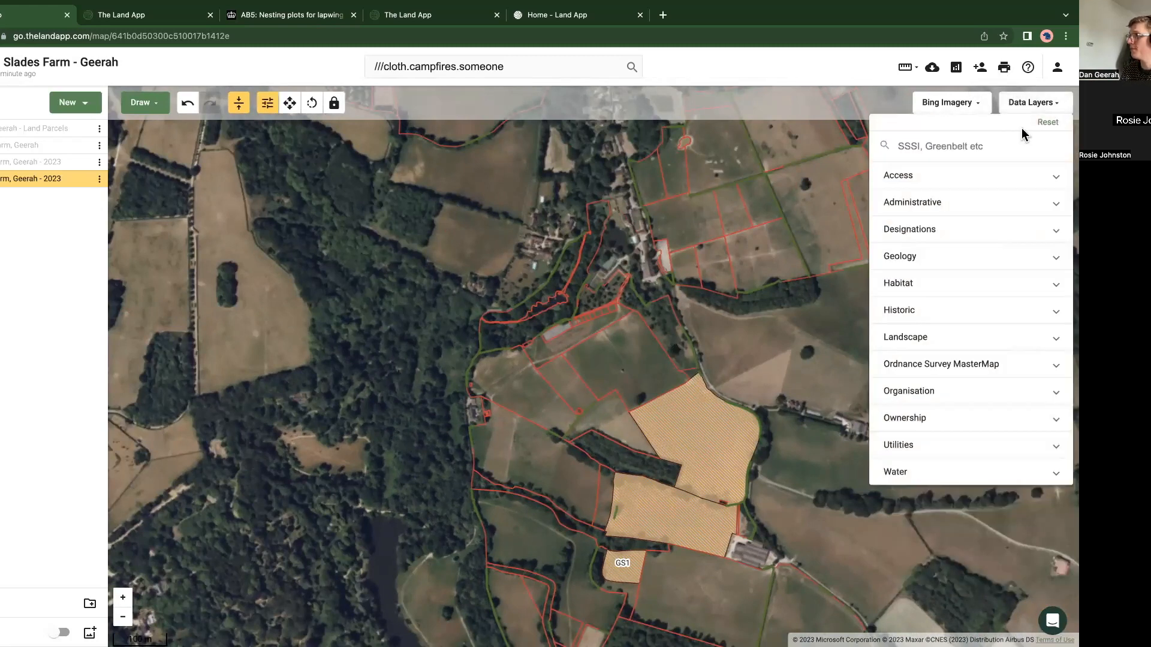
{"action": "left_click", "coordinate": [929, 109]}
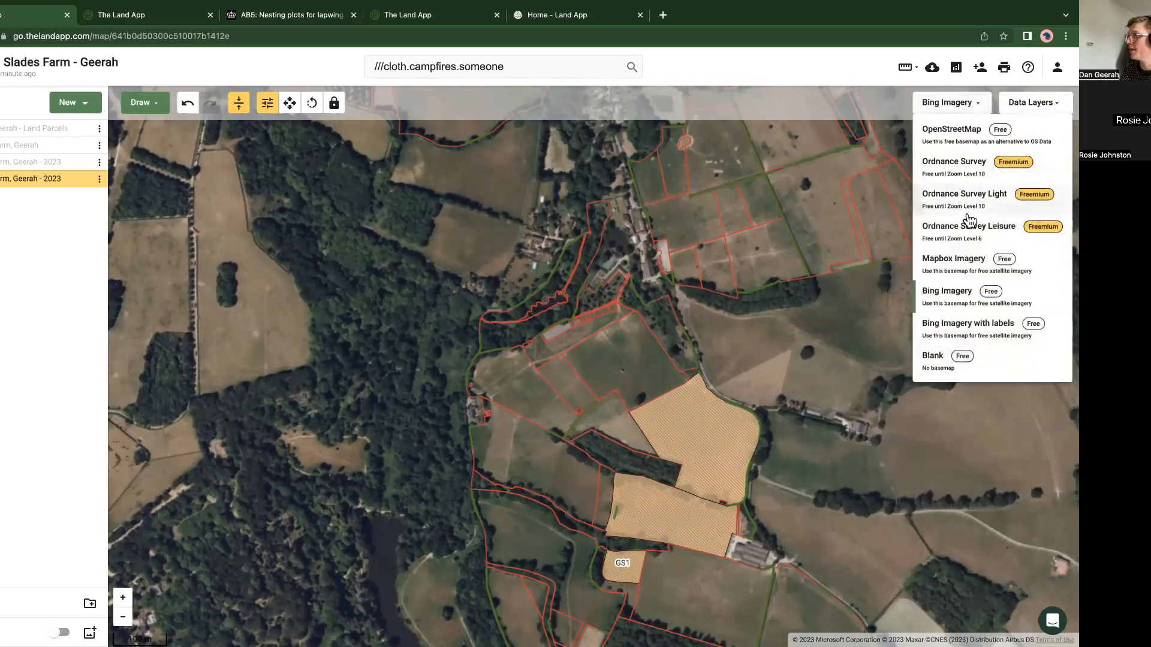
{"action": "left_click", "coordinate": [970, 210]}
Step: Turn on the Habitat Networks (England) data layer from the Habitat category
{"action": "left_click", "coordinate": [1012, 108]}
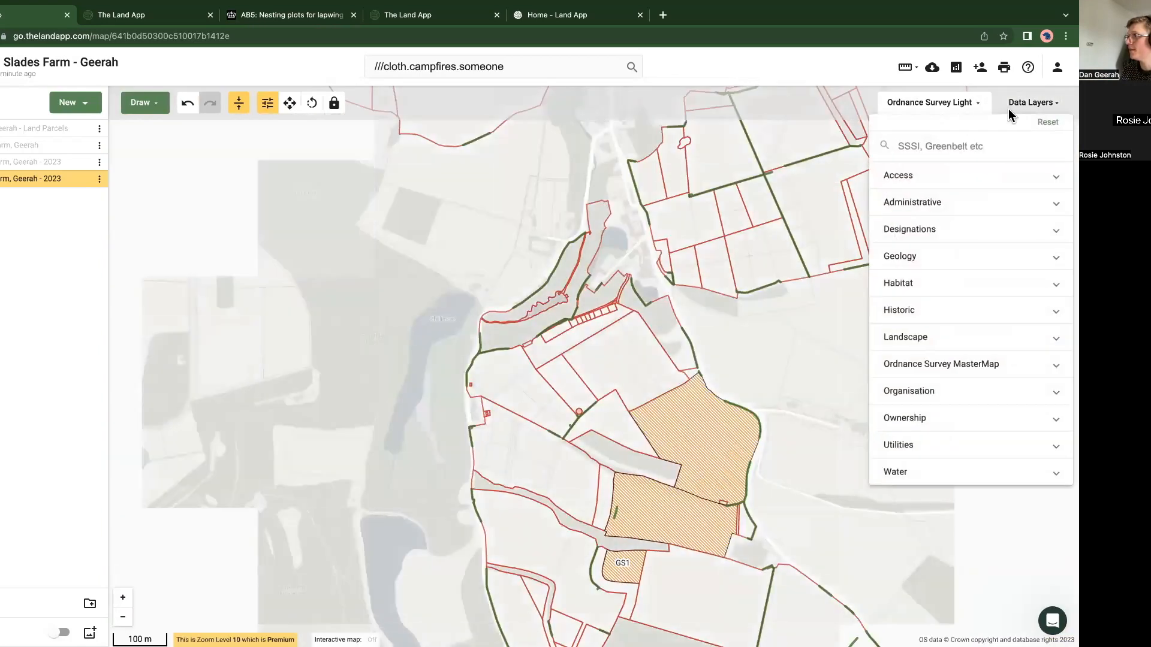
{"action": "left_click", "coordinate": [921, 298]}
{"action": "scroll", "coordinate": [950, 432], "scroll_direction": "down", "scroll_amount": 2}
{"action": "left_click", "coordinate": [947, 470]}
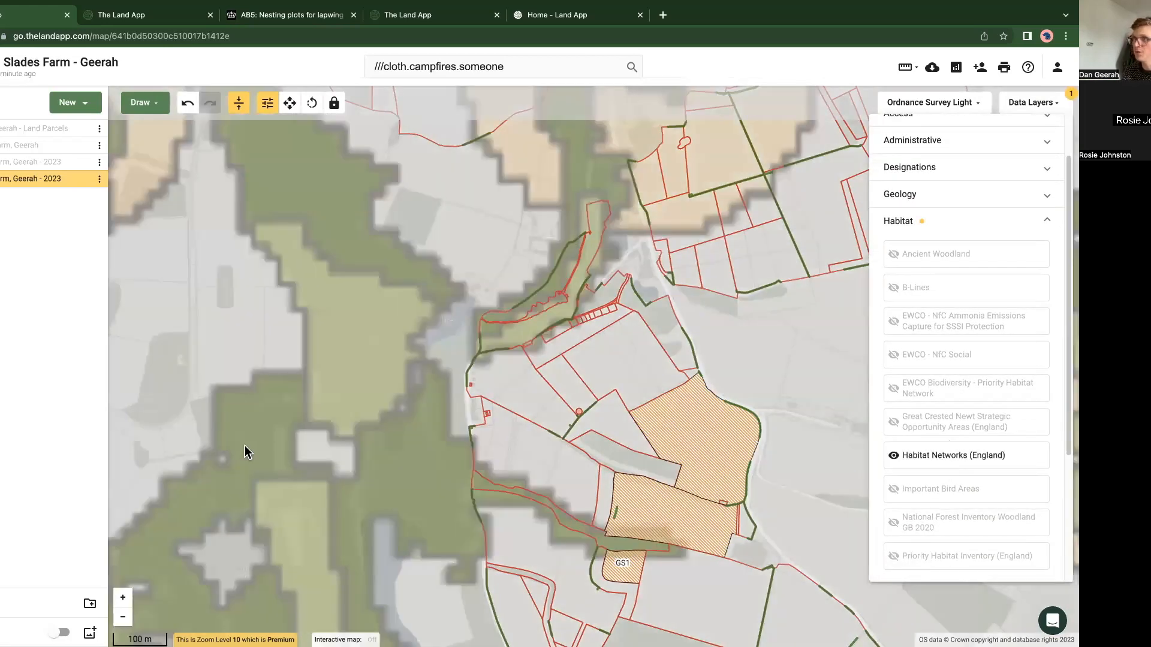
Step: View the habitat details of the bright green areas west and east of the farm
{"action": "scroll", "coordinate": [222, 343], "scroll_direction": "down", "scroll_amount": 5}
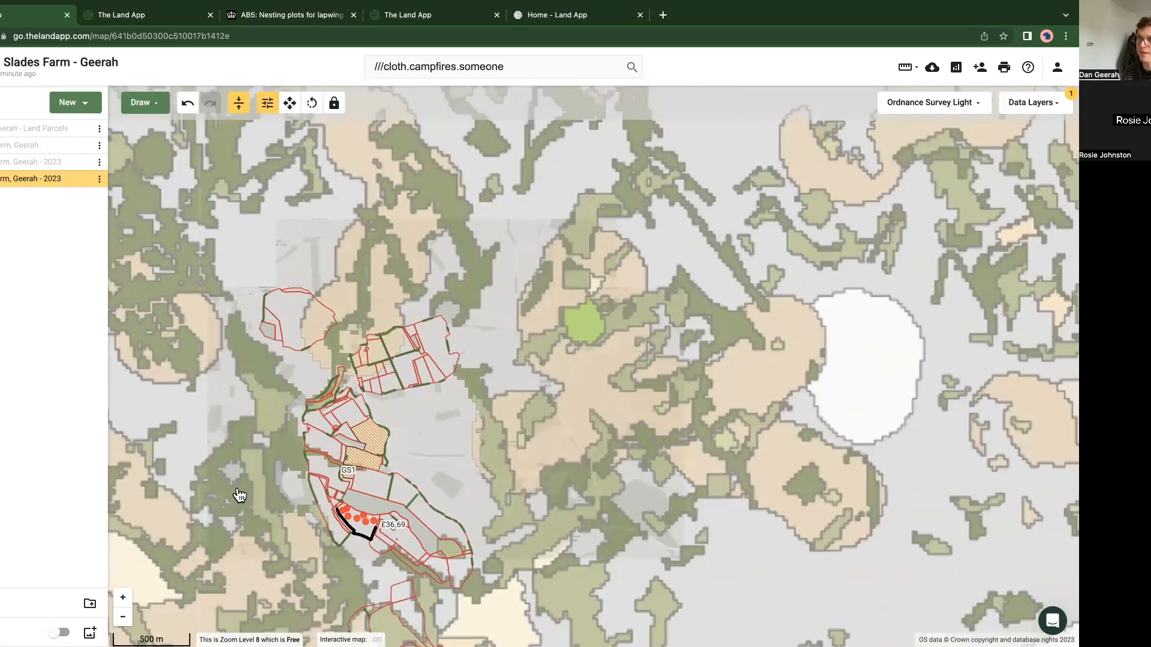
{"action": "left_click_drag", "start_coordinate": [238, 495], "coordinate": [386, 466]}
{"action": "left_click_drag", "start_coordinate": [307, 389], "coordinate": [442, 363]}
{"action": "scroll", "coordinate": [451, 393], "scroll_direction": "down", "scroll_amount": 3}
{"action": "scroll", "coordinate": [451, 397], "scroll_direction": "down", "scroll_amount": 1}
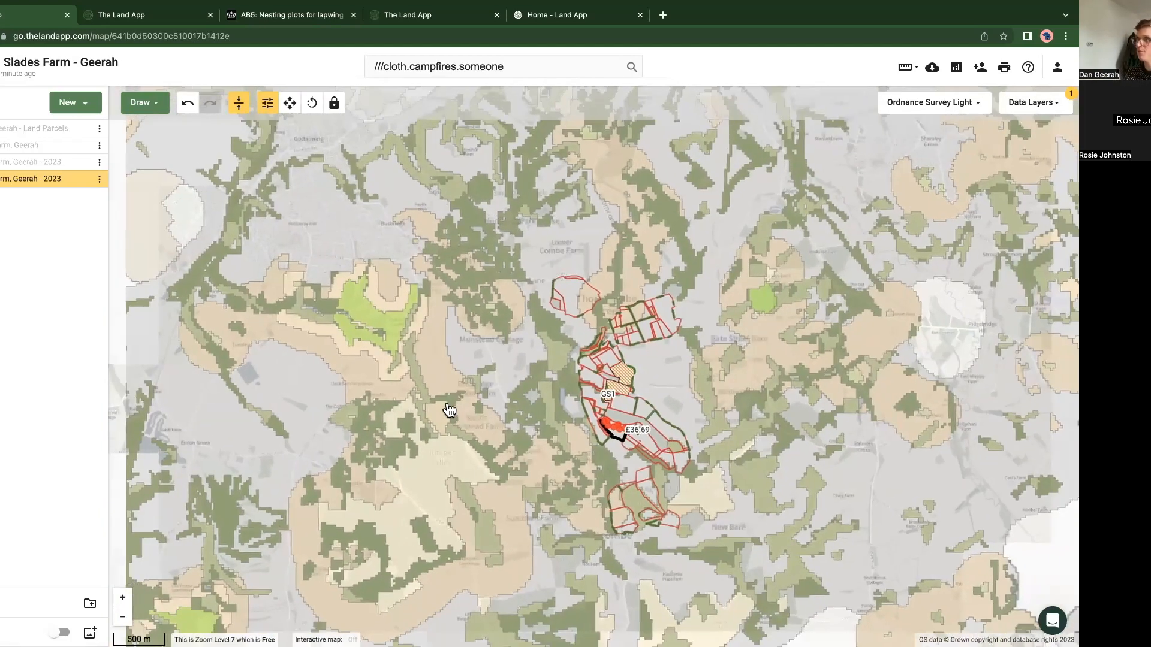
{"action": "left_click", "coordinate": [394, 336]}
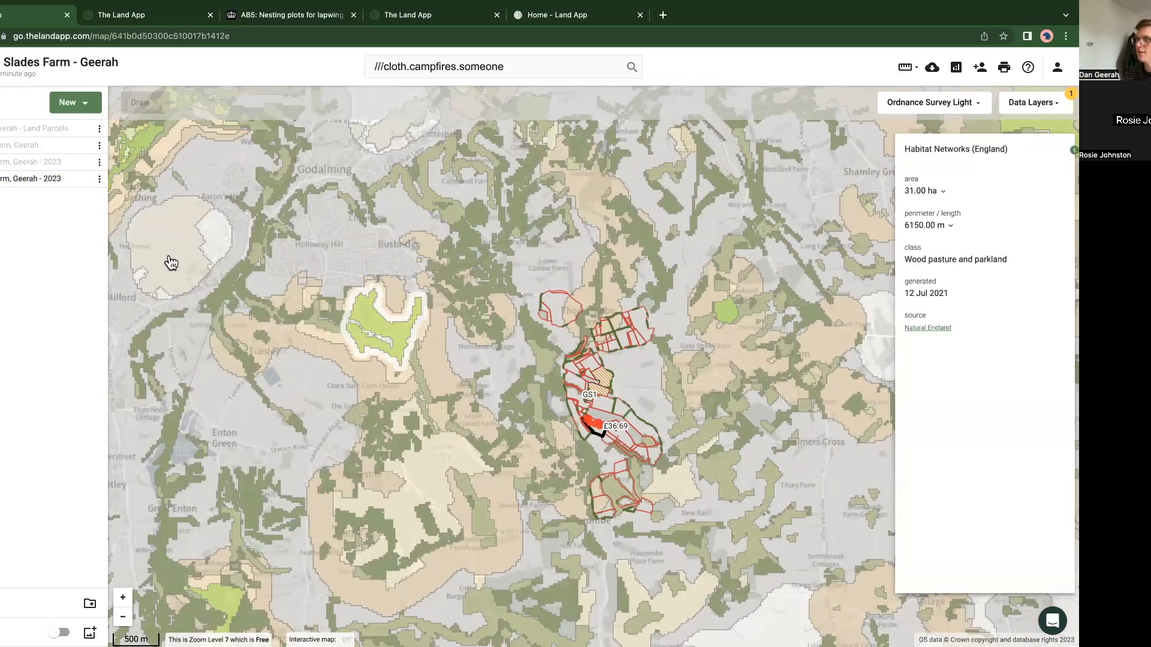
{"action": "left_click_drag", "start_coordinate": [531, 337], "coordinate": [532, 338]}
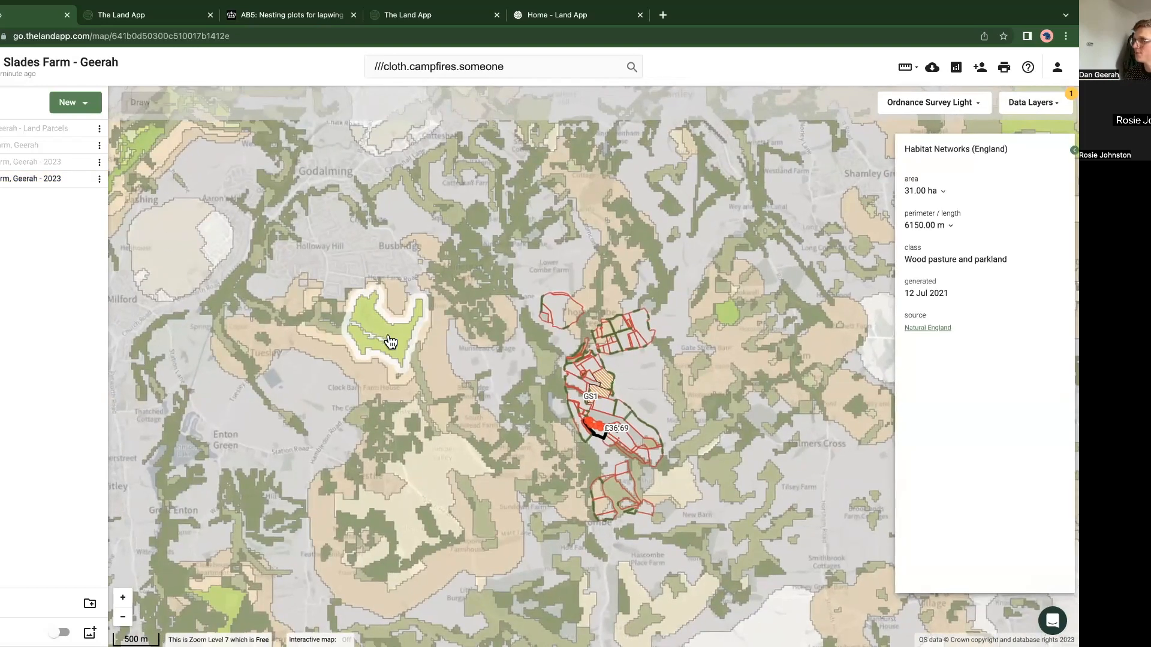
{"action": "left_click", "coordinate": [723, 319]}
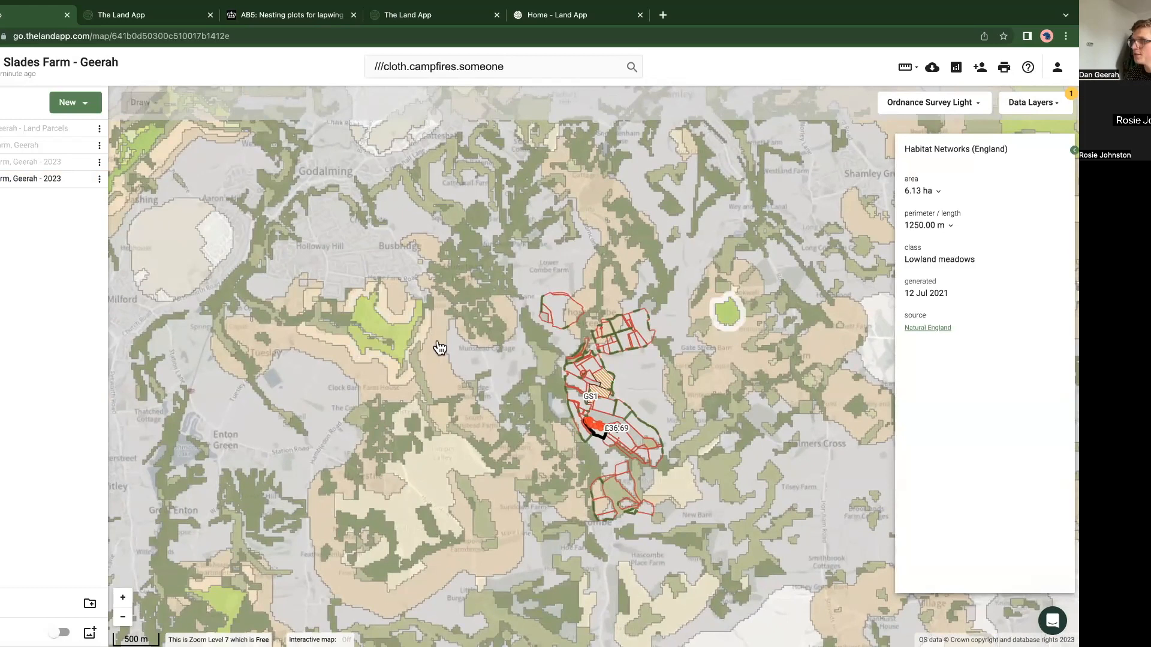
Step: View the habitat details of the small patch near Munstead, the woodland beside the farm and two zones bordering the western green area
{"action": "scroll", "coordinate": [450, 332], "scroll_direction": "up", "scroll_amount": 3}
{"action": "left_click", "coordinate": [558, 298]}
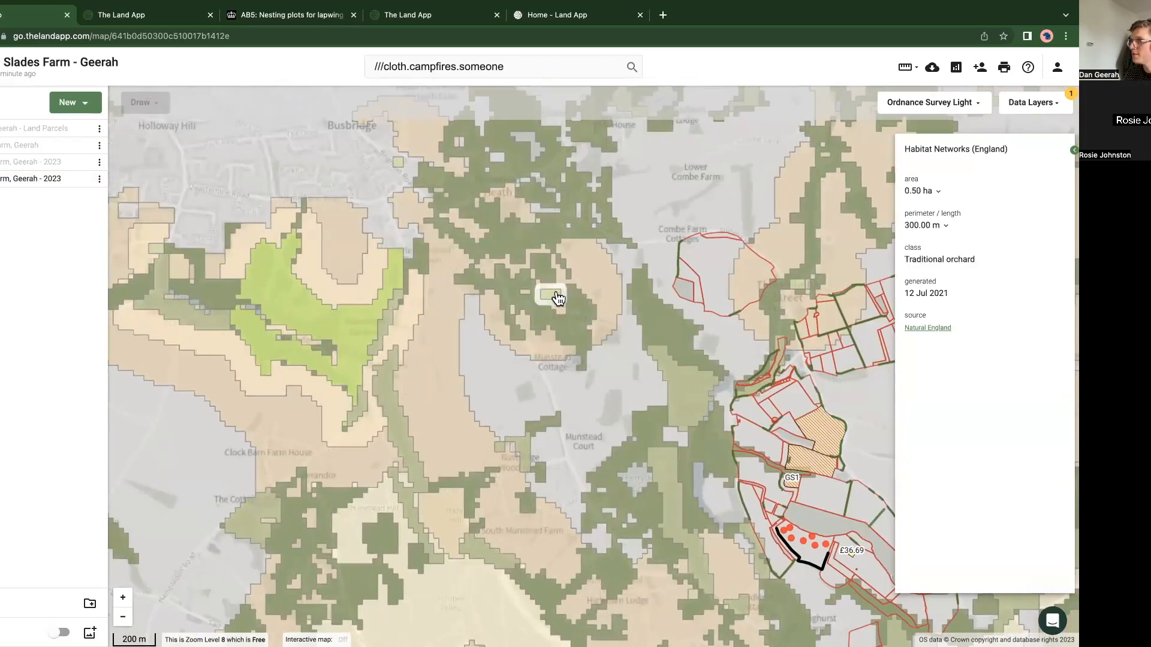
{"action": "left_click", "coordinate": [686, 398]}
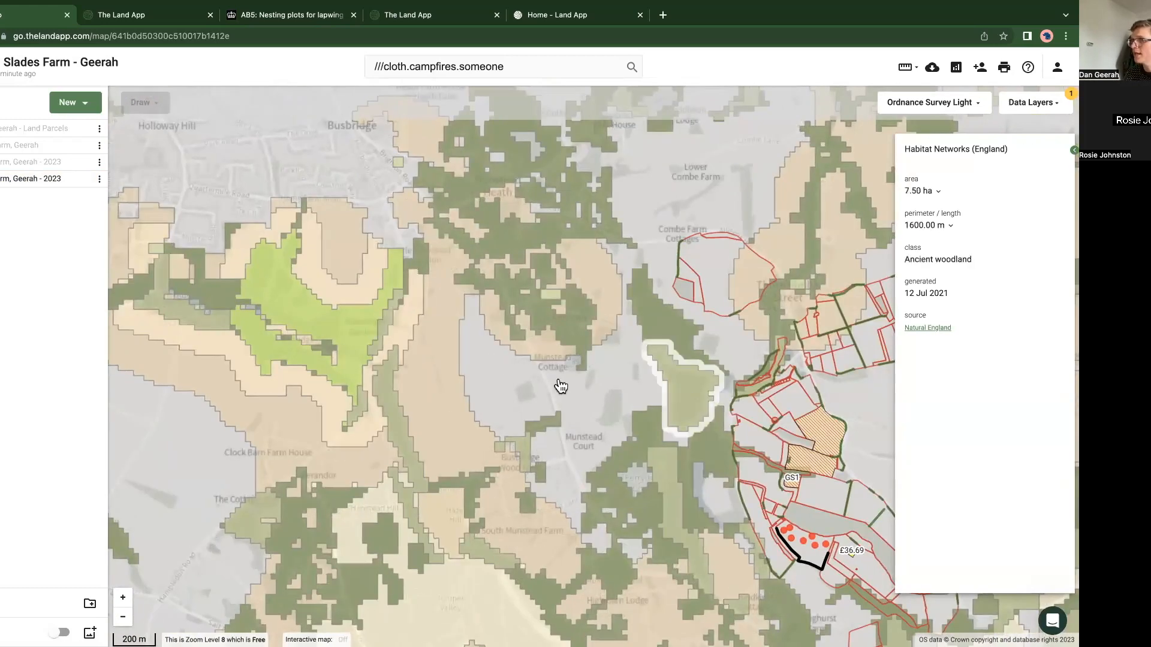
{"action": "left_click", "coordinate": [415, 377]}
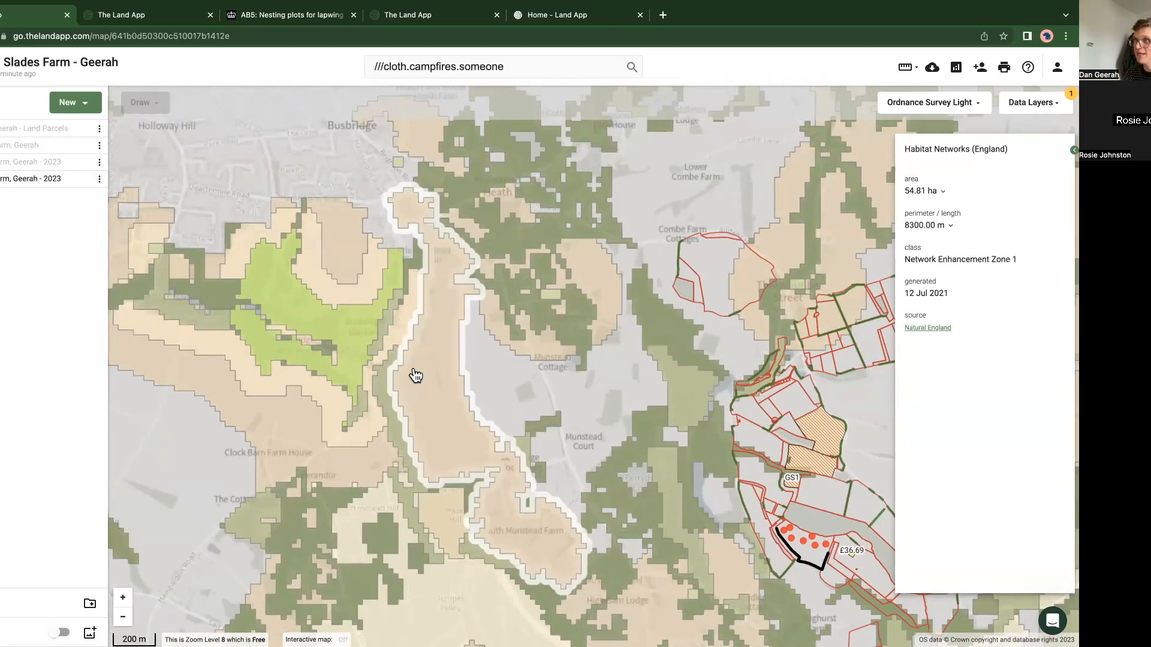
{"action": "left_click", "coordinate": [403, 328]}
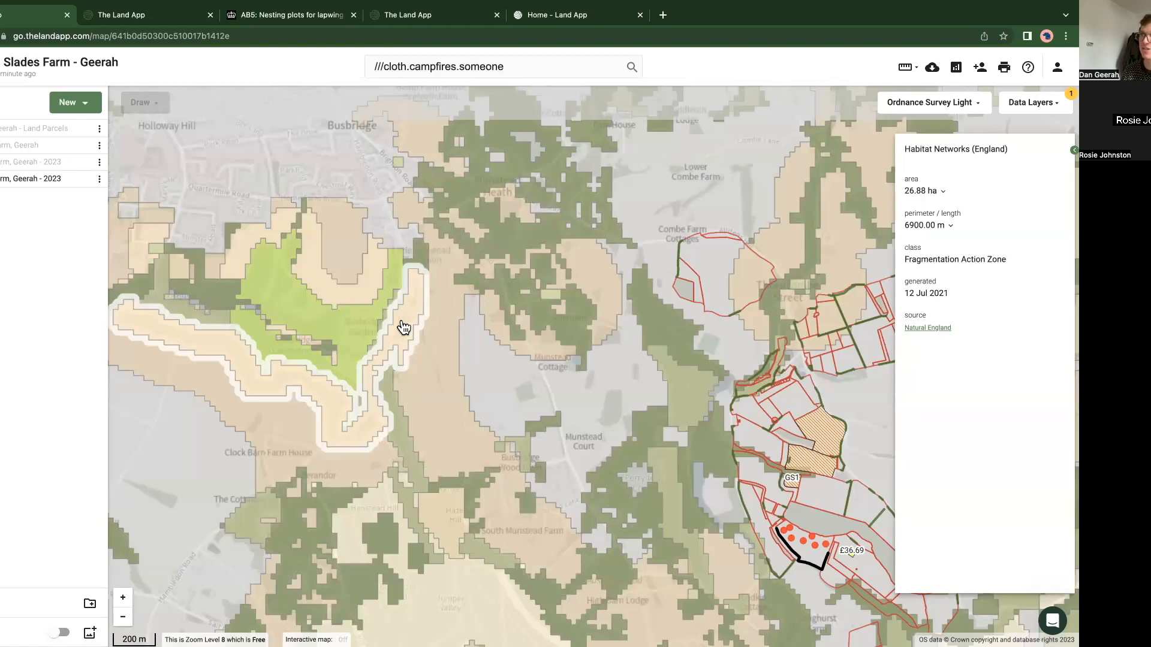
Step: Search the data layers for "b-" and turn on the B-Lines layer
{"action": "scroll", "coordinate": [394, 392], "scroll_direction": "down", "scroll_amount": 1}
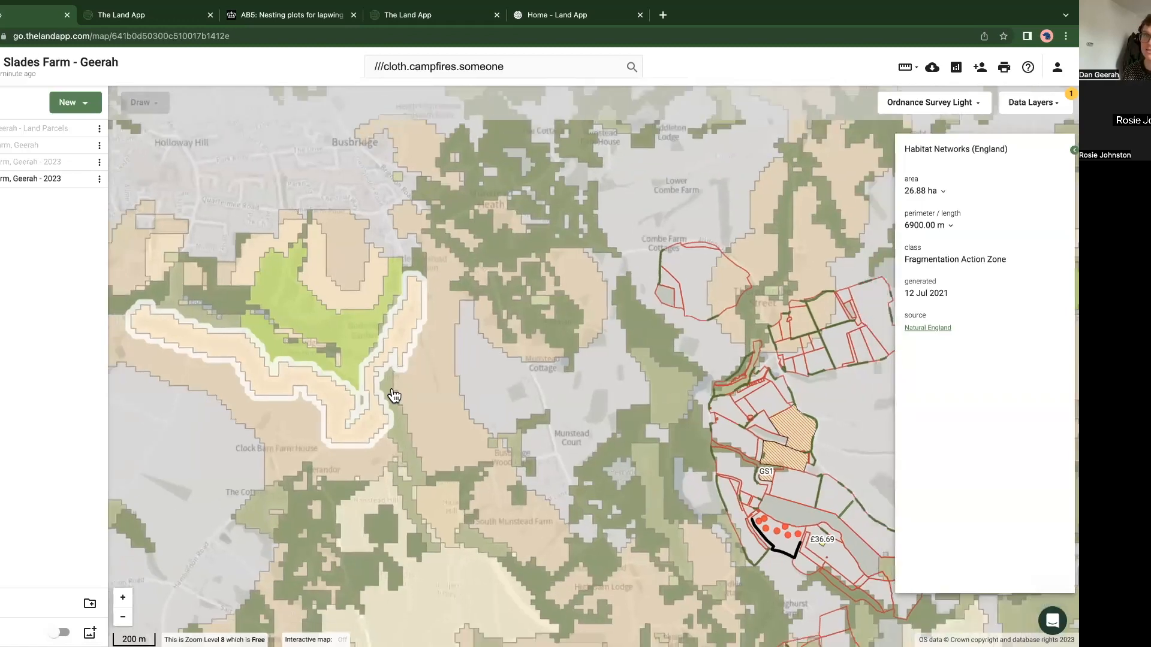
{"action": "scroll", "coordinate": [394, 395], "scroll_direction": "down", "scroll_amount": 2}
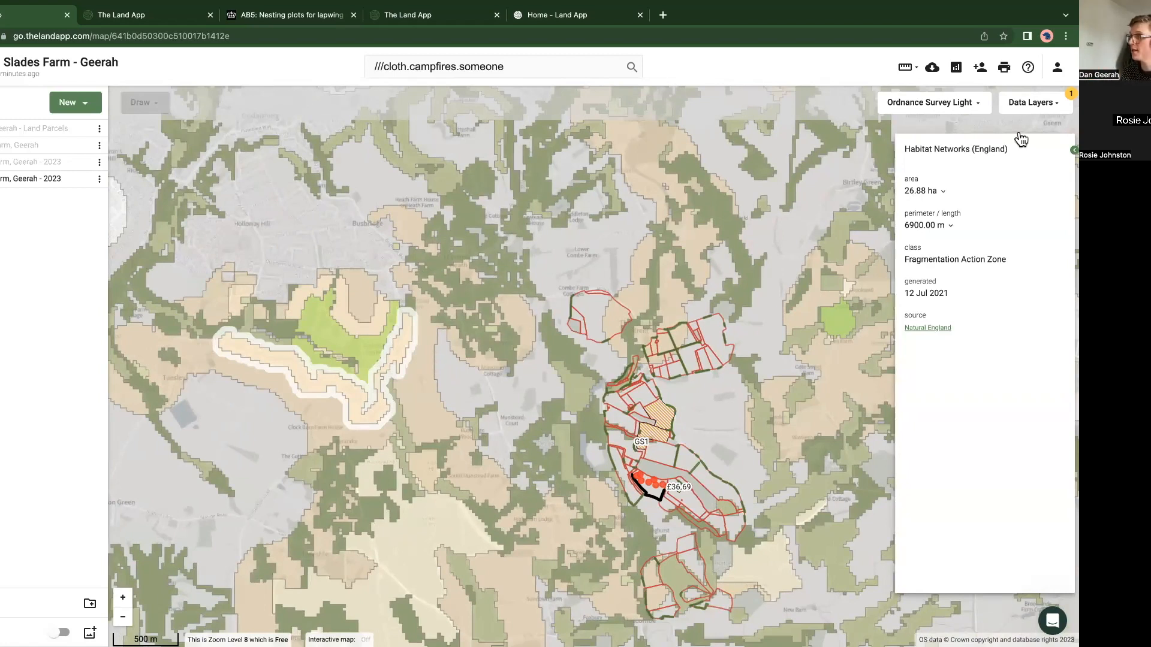
{"action": "left_click", "coordinate": [1017, 103]}
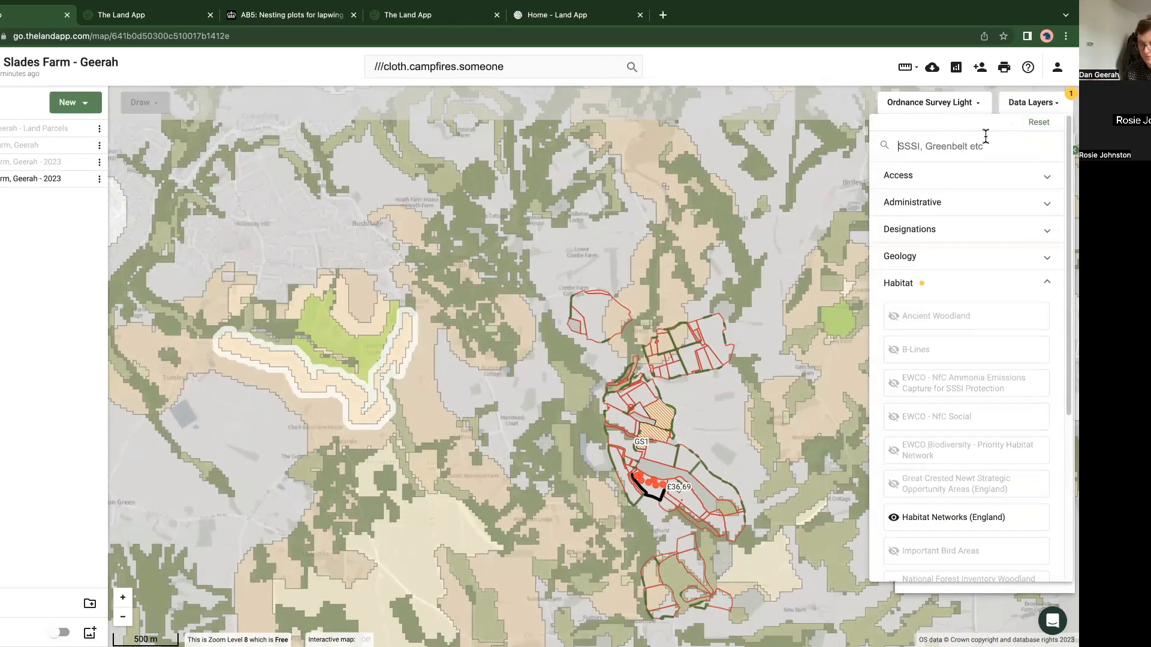
{"action": "type", "text": "b-"}
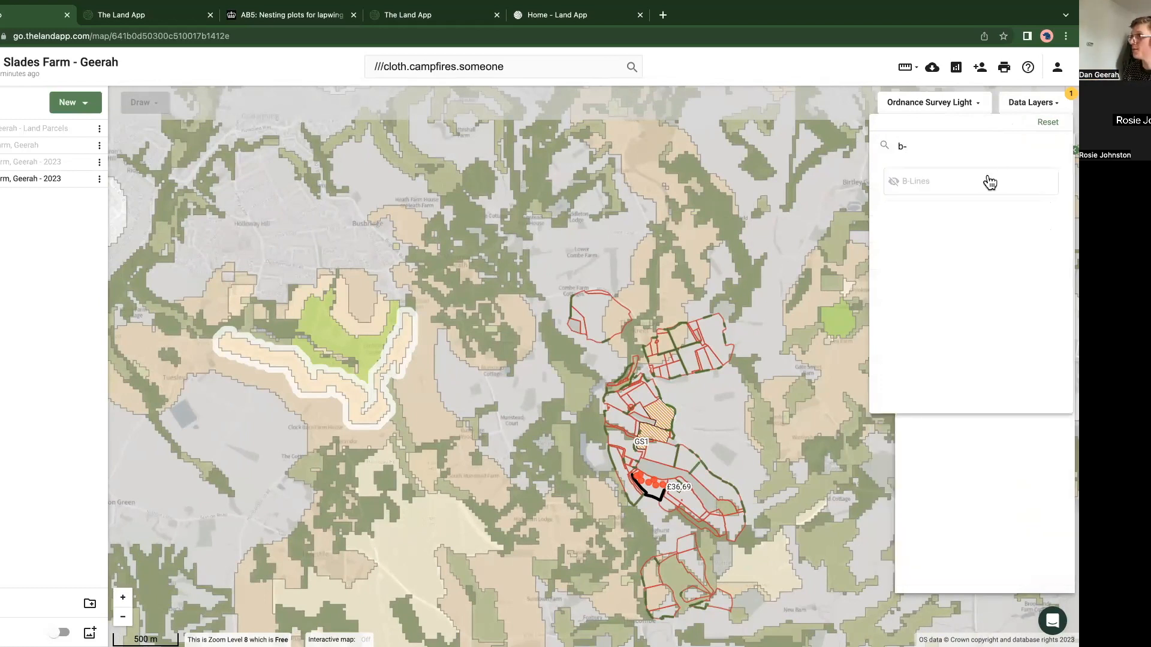
{"action": "left_click", "coordinate": [987, 180]}
{"action": "left_click", "coordinate": [465, 413]}
Step: View the details of the B-Lines corridor crossing the farm and hide the last 2023 farm plan
{"action": "scroll", "coordinate": [479, 443], "scroll_direction": "down", "scroll_amount": 5}
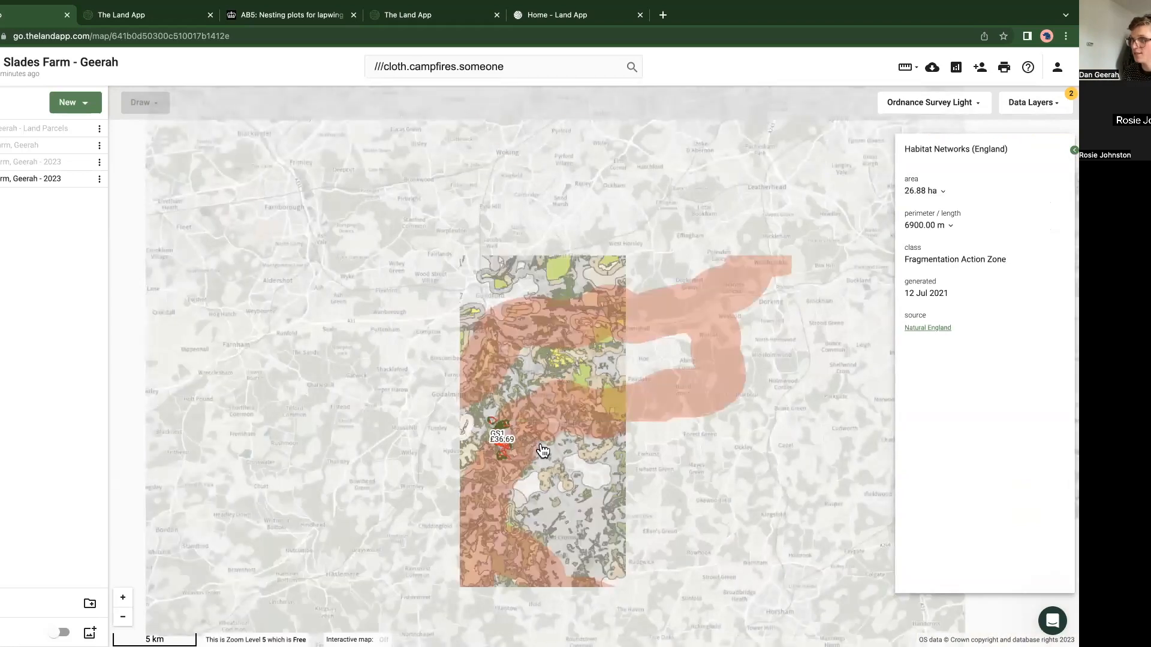
{"action": "left_click", "coordinate": [476, 479]}
{"action": "left_click", "coordinate": [84, 180]}
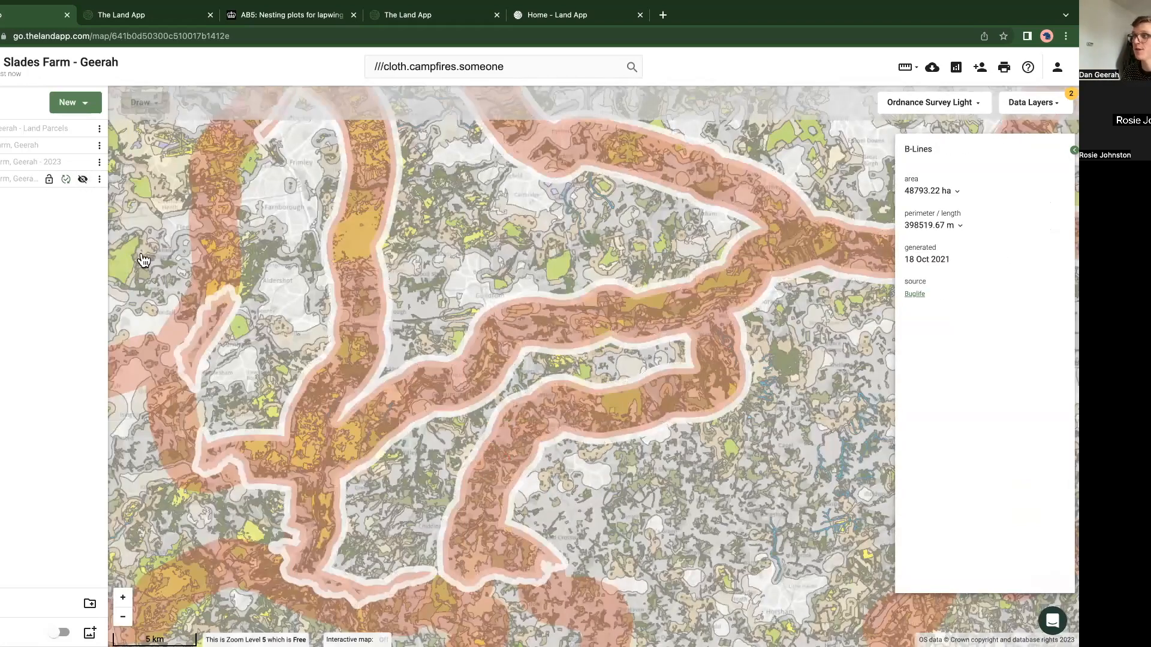
Step: Examine how the B-Lines corridors run across the region and overlap the habitat networks around the farm
{"action": "left_click", "coordinate": [408, 480]}
{"action": "scroll", "coordinate": [407, 480], "scroll_direction": "down", "scroll_amount": 3}
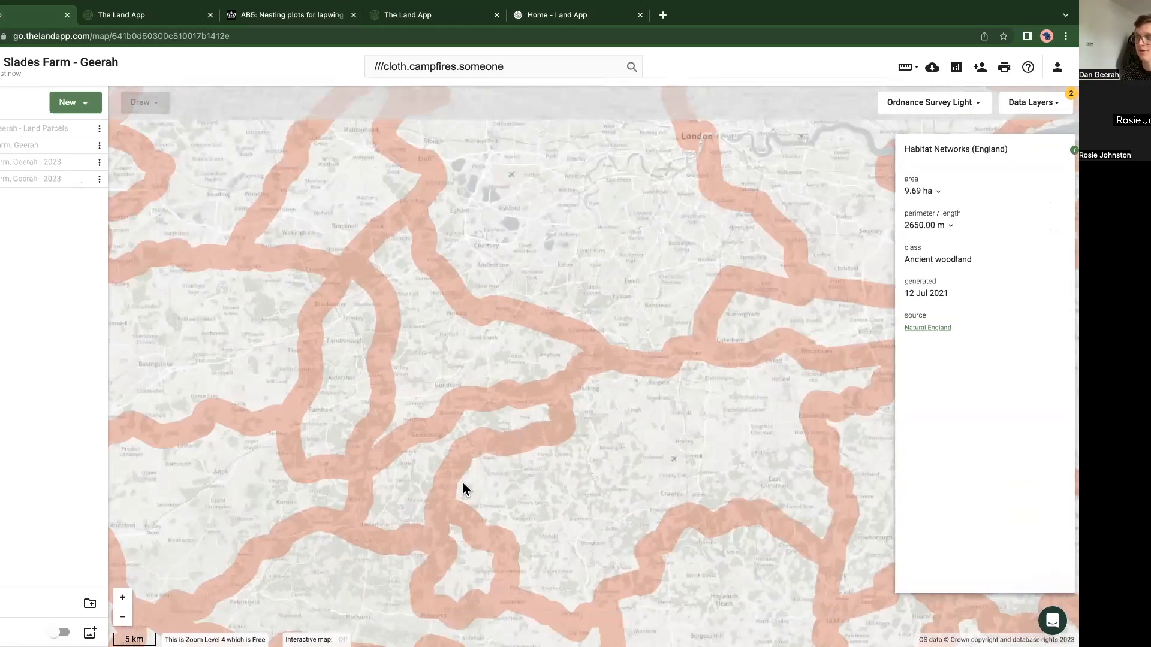
{"action": "scroll", "coordinate": [465, 489], "scroll_direction": "up", "scroll_amount": 3}
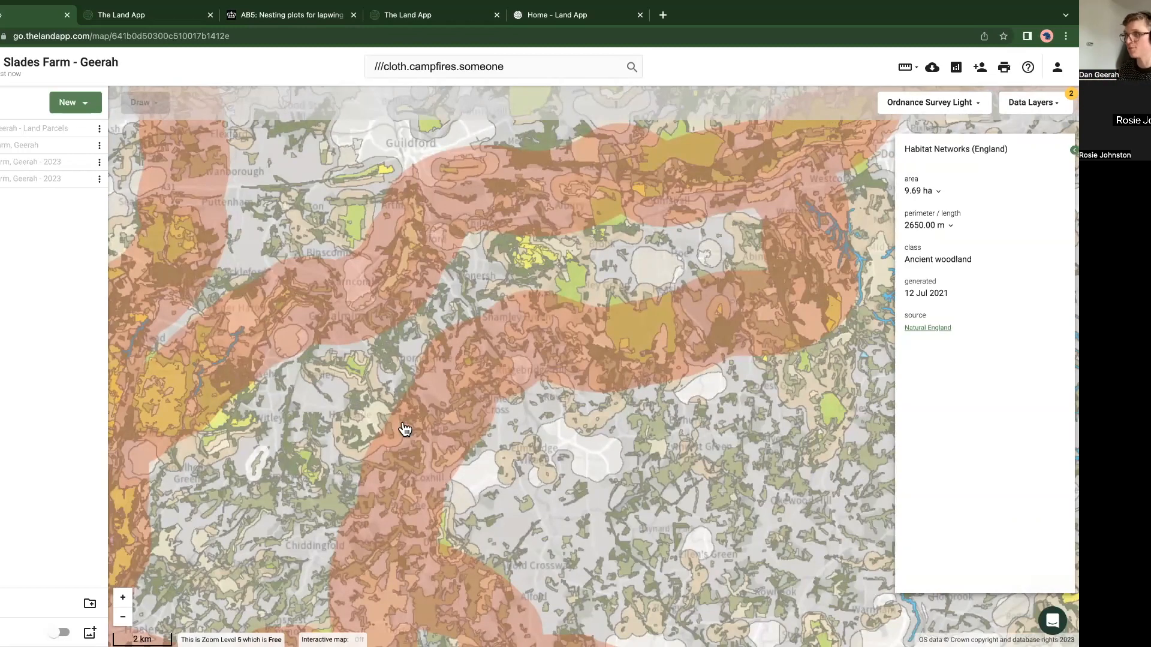
{"action": "scroll", "coordinate": [497, 384], "scroll_direction": "down", "scroll_amount": 1}
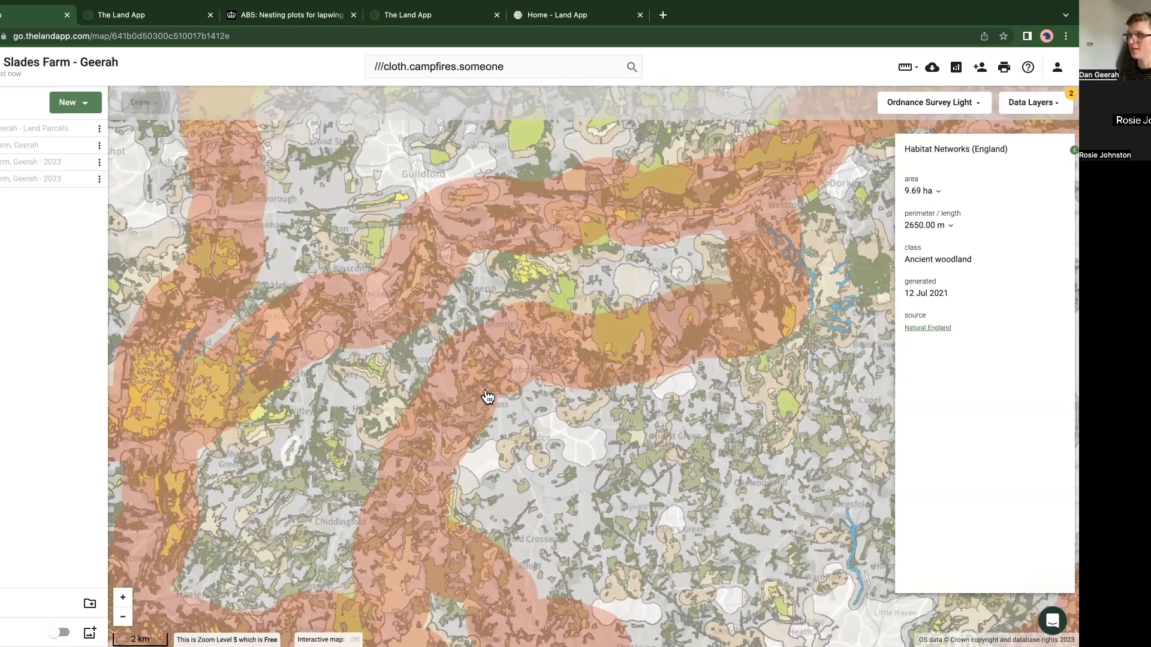
{"action": "scroll", "coordinate": [432, 405], "scroll_direction": "up", "scroll_amount": 3}
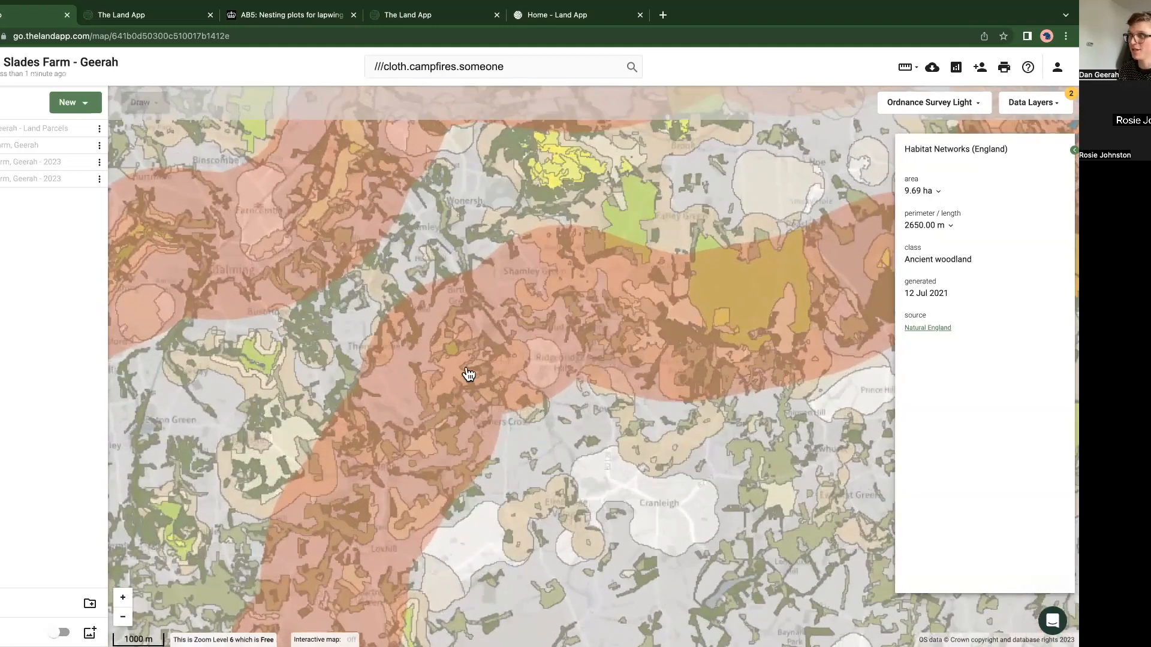
{"action": "scroll", "coordinate": [443, 386], "scroll_direction": "up", "scroll_amount": 4}
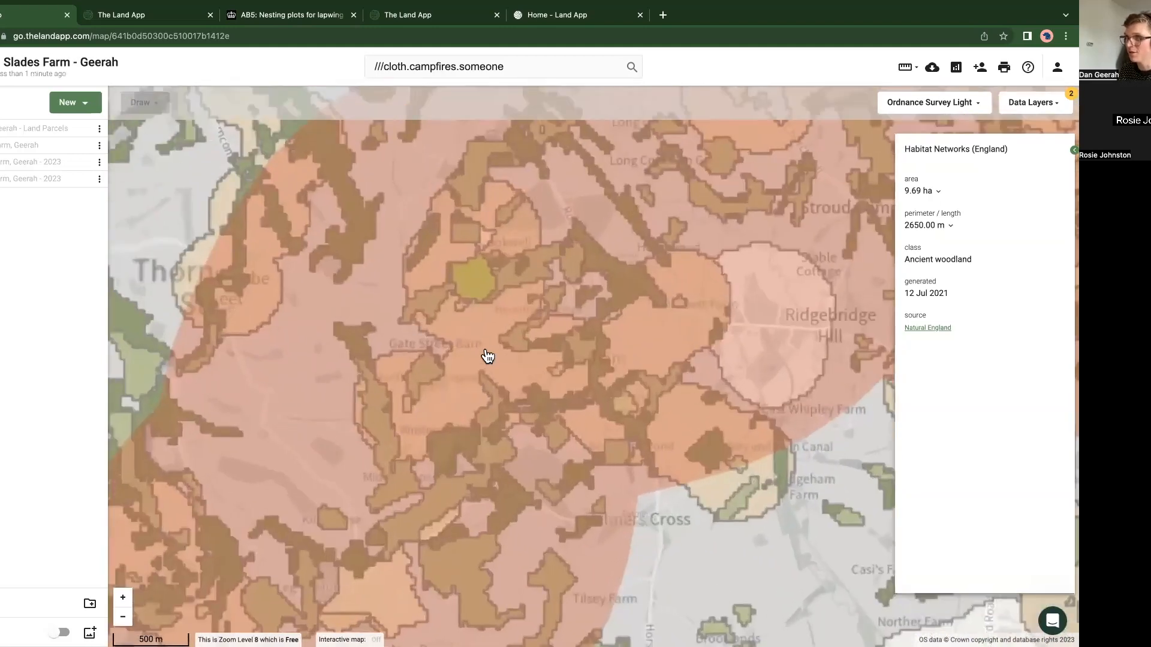
{"action": "left_click_drag", "start_coordinate": [486, 476], "coordinate": [385, 360]}
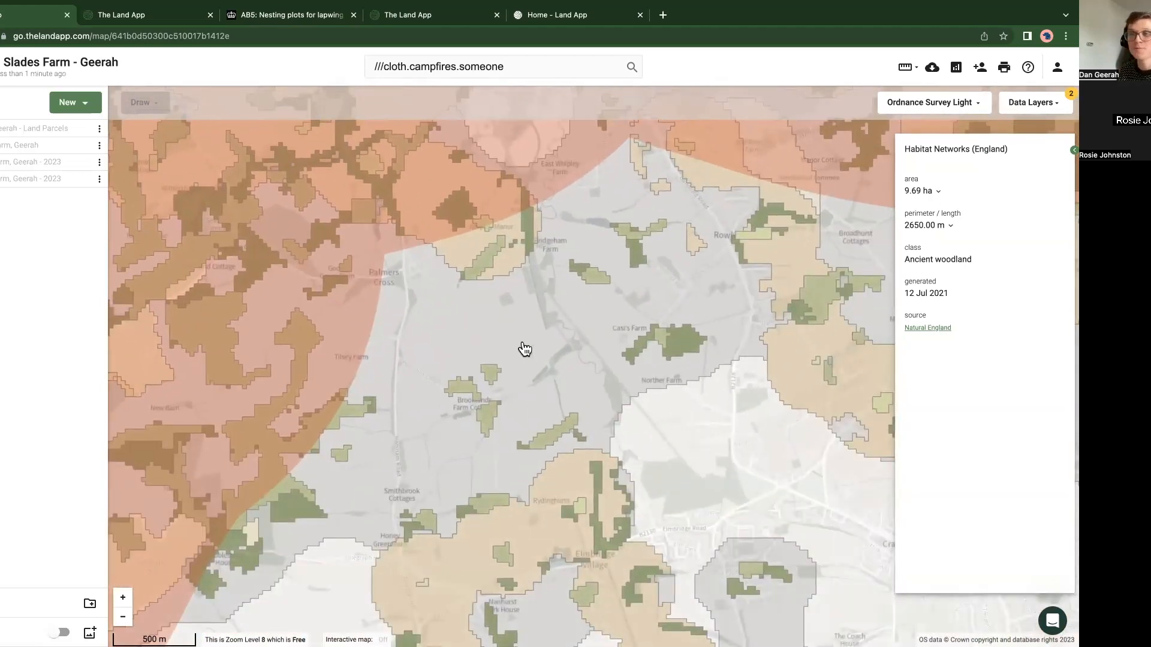
{"action": "scroll", "coordinate": [167, 460], "scroll_direction": "down", "scroll_amount": 2}
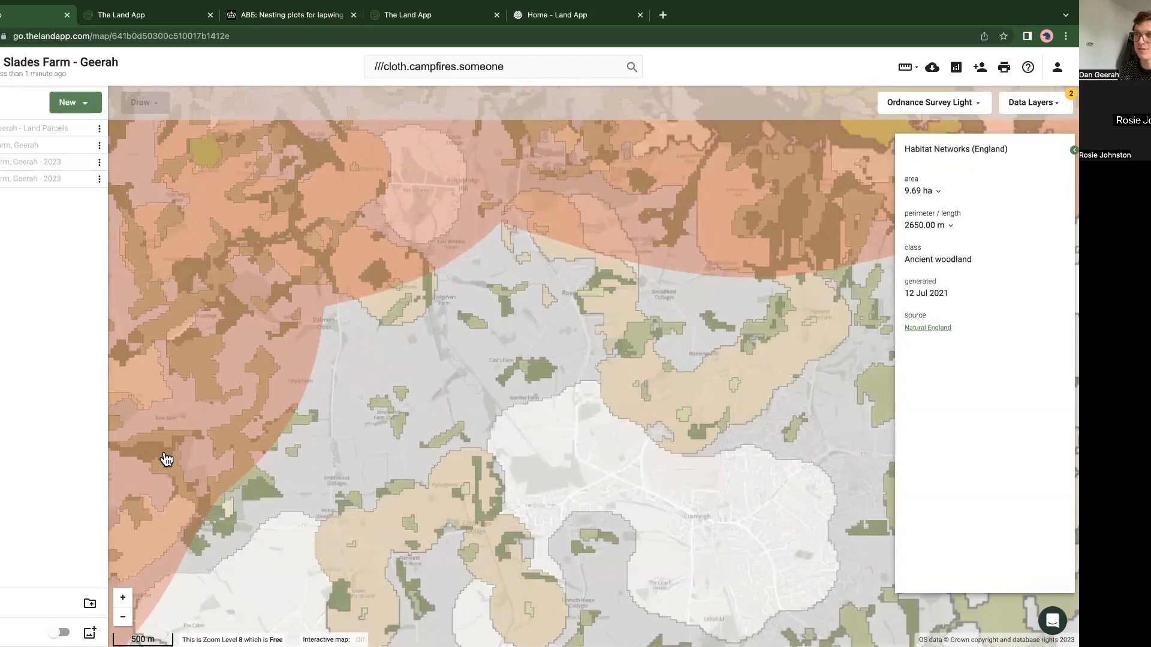
{"action": "scroll", "coordinate": [180, 457], "scroll_direction": "down", "scroll_amount": 1}
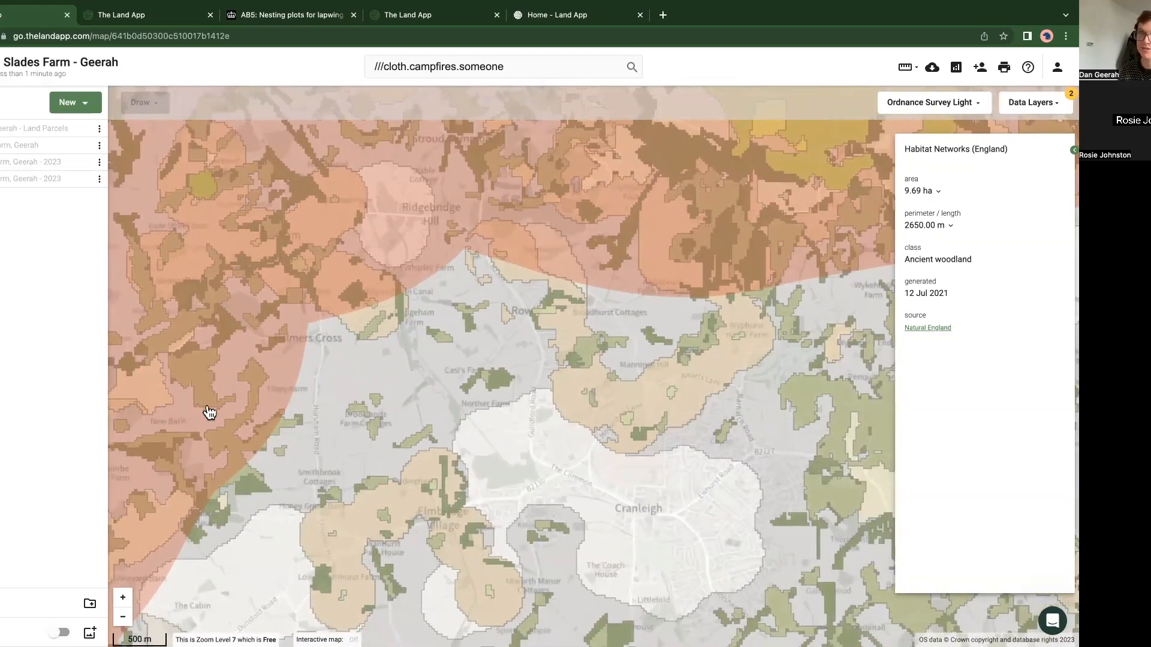
Step: Show the last 2023 farm plan on top of the B-Lines and habitat layers
{"action": "scroll", "coordinate": [211, 414], "scroll_direction": "down", "scroll_amount": 1}
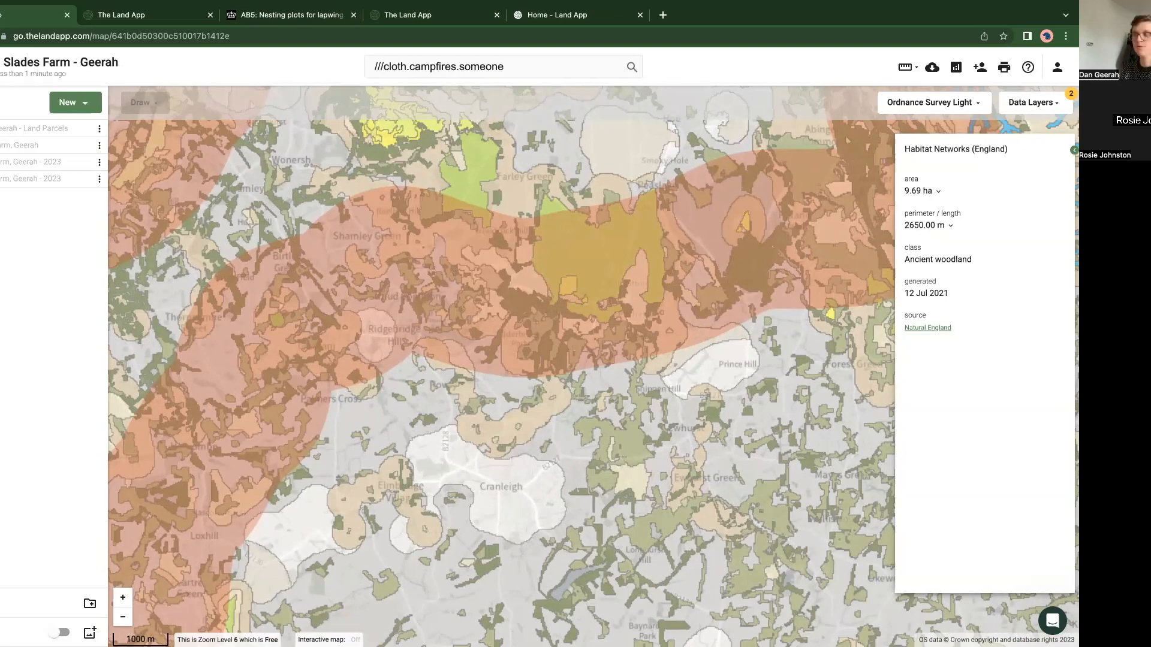
{"action": "left_click", "coordinate": [99, 179]}
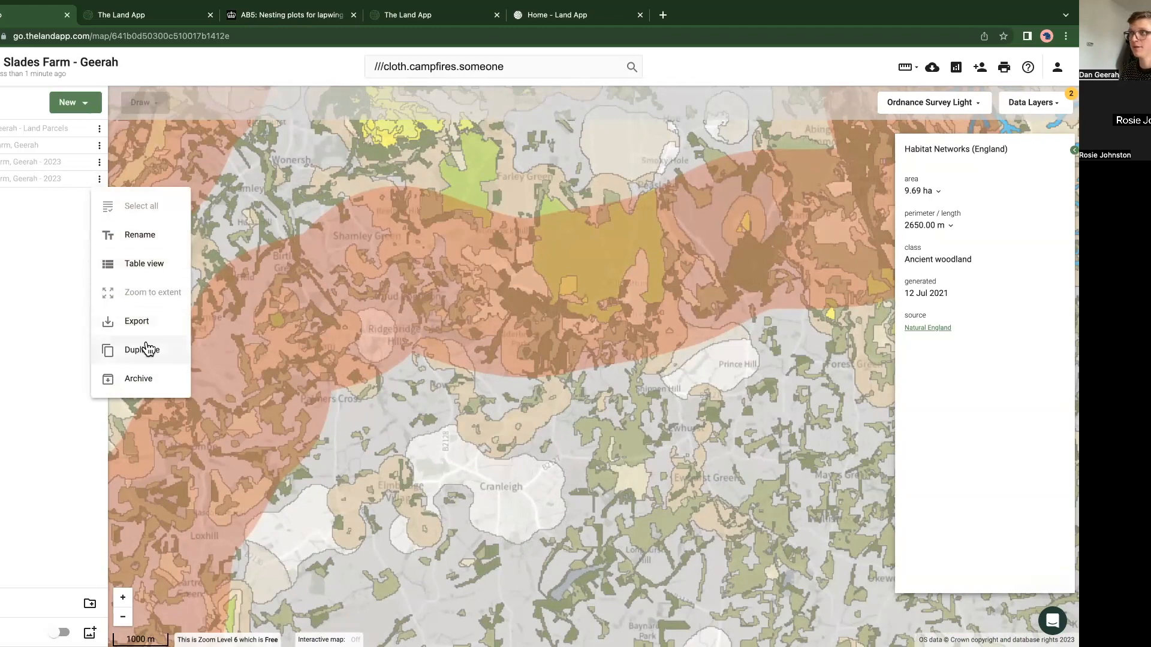
{"action": "left_click", "coordinate": [83, 179]}
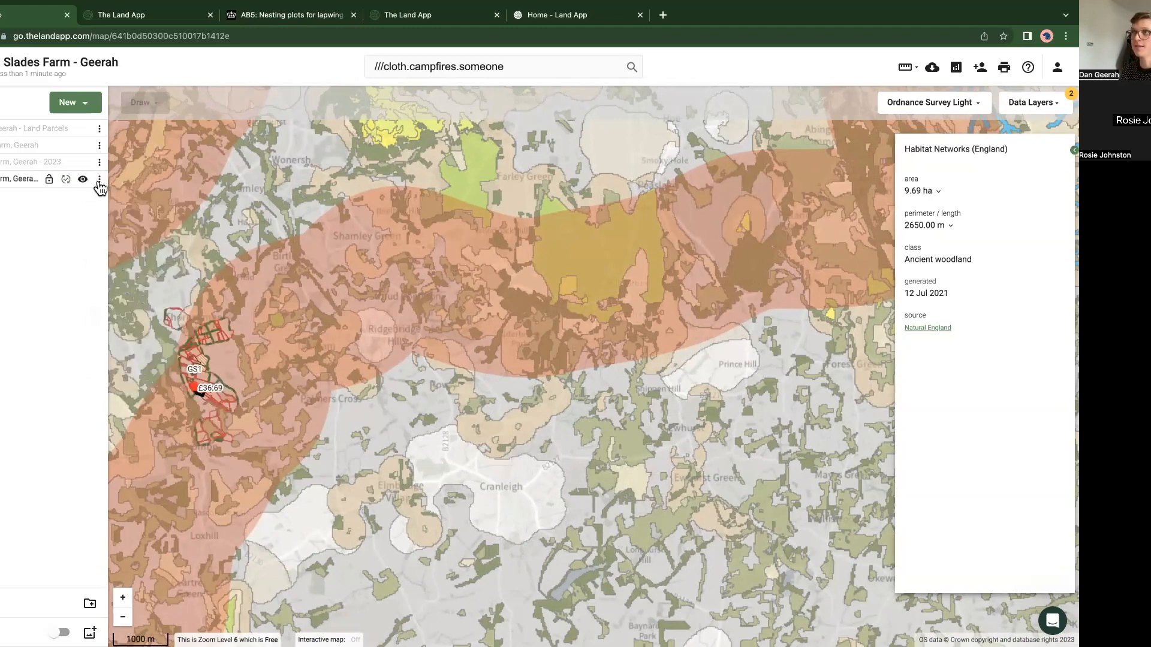
Step: Focus the map on the last 2023 farm plan and reset the data layers so that none is active
{"action": "left_click", "coordinate": [99, 179]}
{"action": "left_click", "coordinate": [143, 293]}
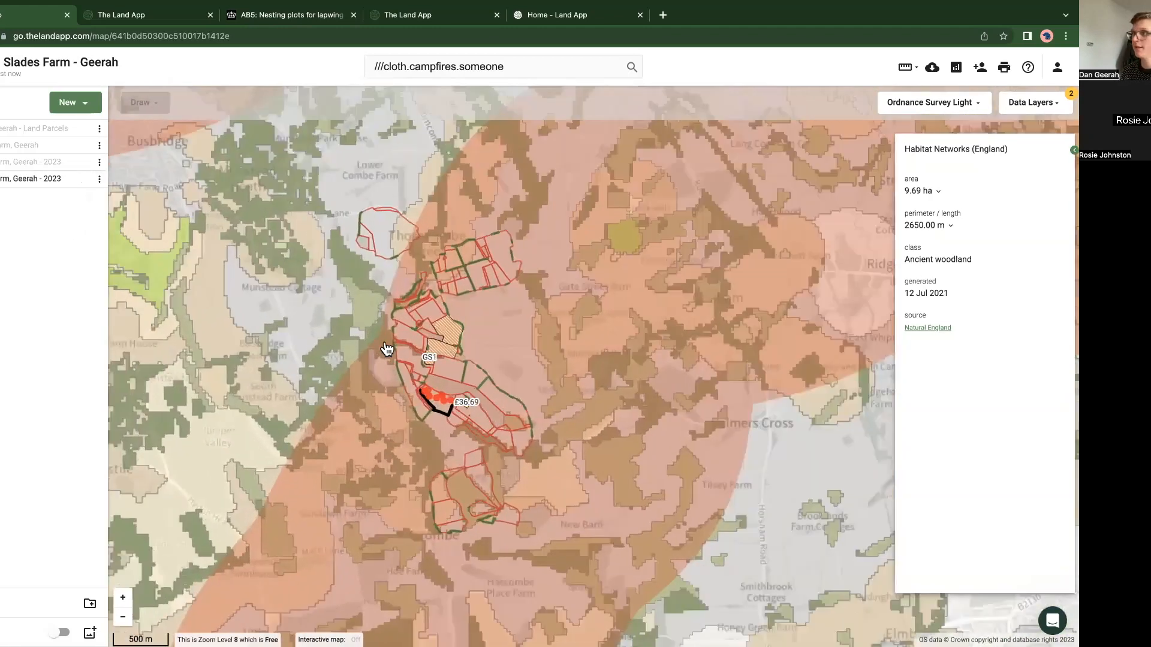
{"action": "left_click", "coordinate": [1030, 102]}
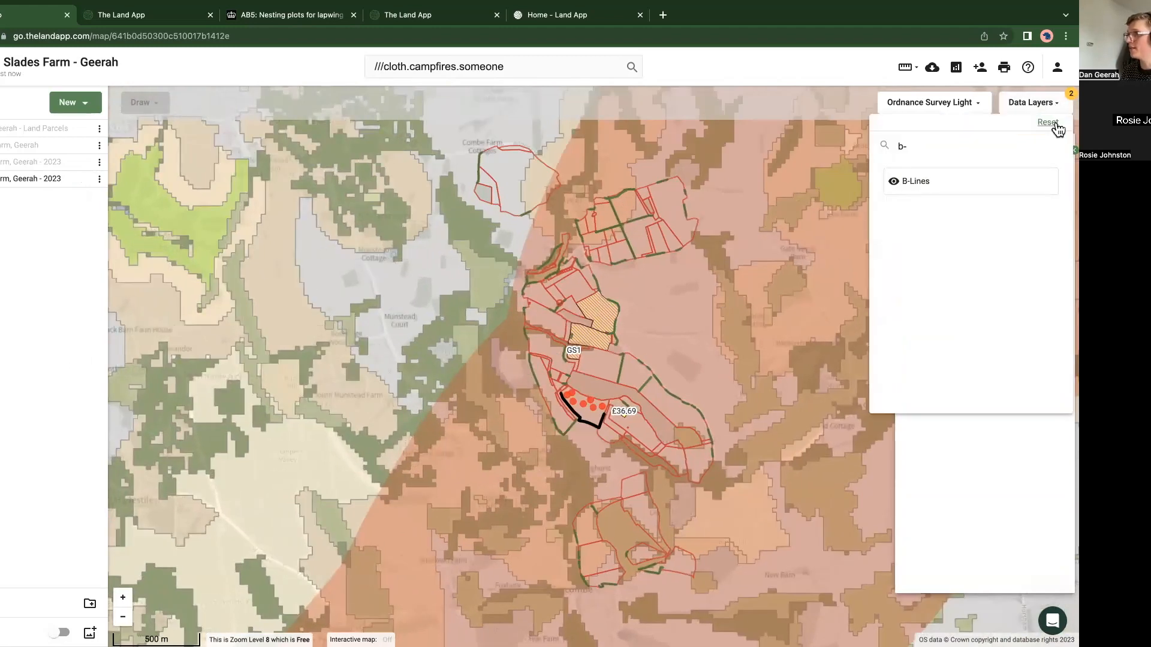
{"action": "left_click", "coordinate": [1048, 122]}
{"action": "left_click", "coordinate": [428, 423]}
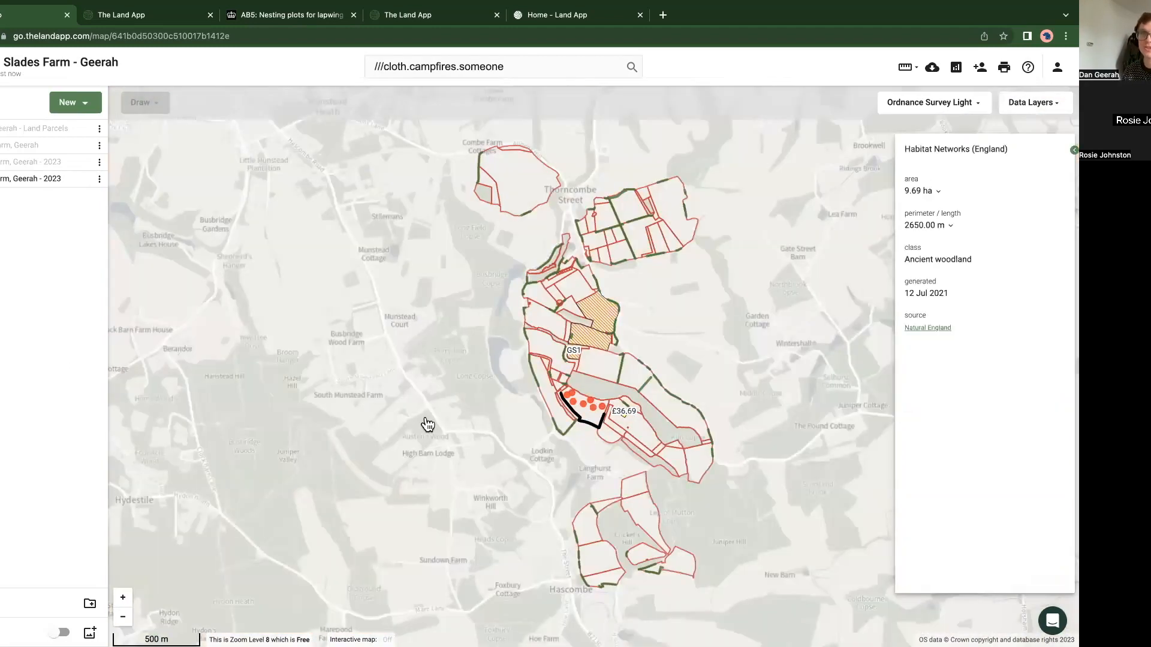
Step: Select the 4.03 ha permanent grassland parcel beside the GS1 area and list the Grassland features that can be assigned to it
{"action": "left_click_drag", "start_coordinate": [580, 387], "coordinate": [459, 434]}
{"action": "scroll", "coordinate": [493, 385], "scroll_direction": "up", "scroll_amount": 5}
{"action": "left_click", "coordinate": [448, 451]}
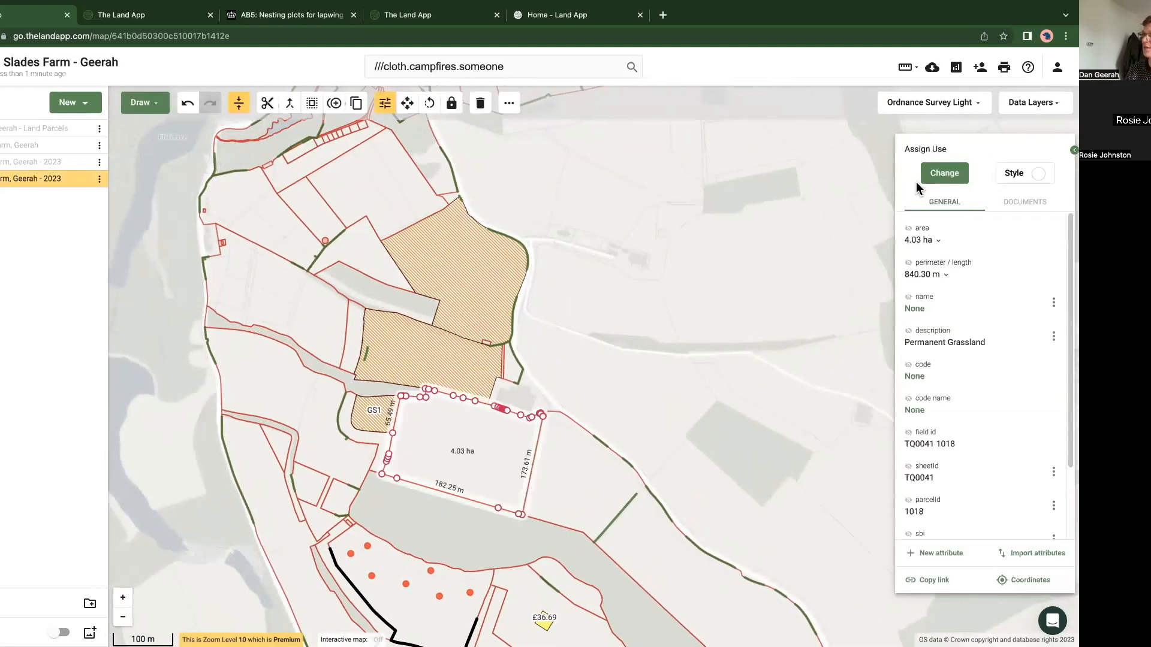
{"action": "left_click", "coordinate": [936, 175]}
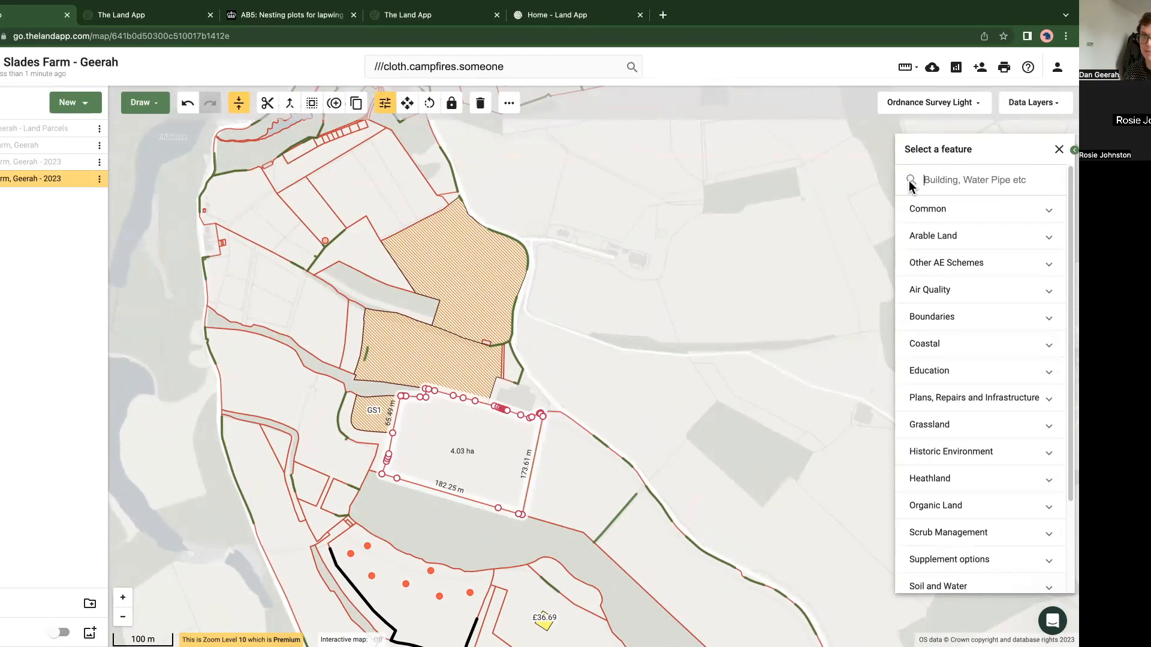
{"action": "left_click", "coordinate": [953, 425]}
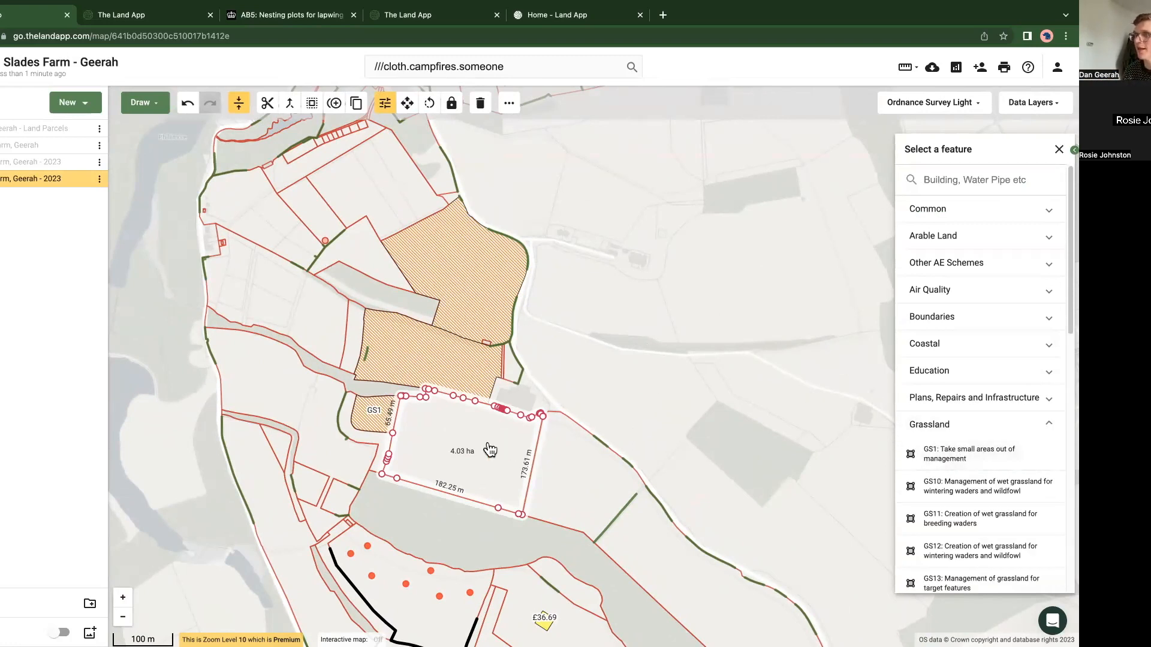
Step: Place three points in the 4.02 ha permanent grassland parcel on the farm's western edge
{"action": "left_click_drag", "start_coordinate": [262, 377], "coordinate": [264, 365]}
{"action": "left_click", "coordinate": [264, 364]}
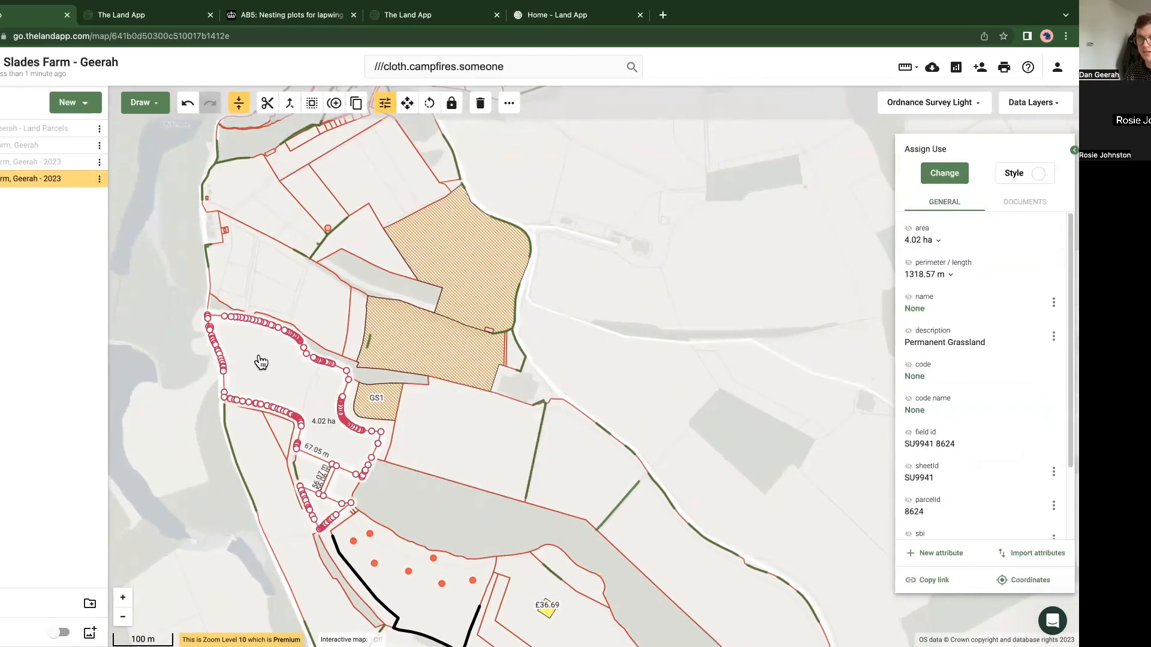
{"action": "left_click", "coordinate": [142, 114]}
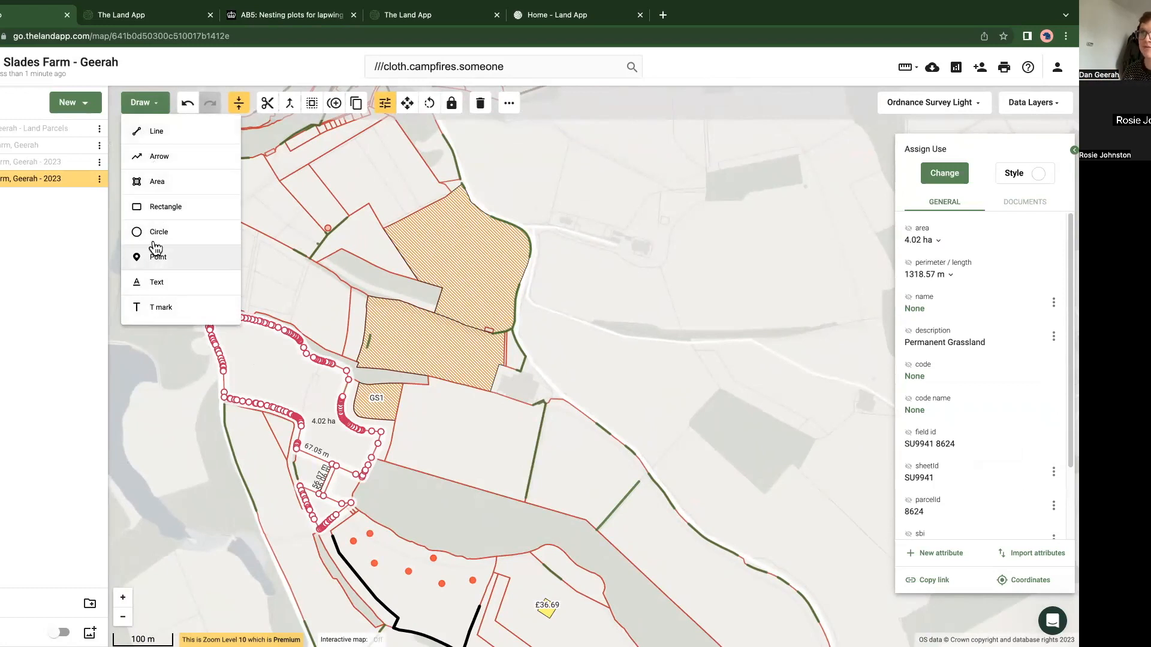
{"action": "left_click", "coordinate": [157, 259]}
{"action": "left_click", "coordinate": [255, 353]}
{"action": "left_click", "coordinate": [286, 375]}
{"action": "left_click", "coordinate": [235, 336]}
{"action": "left_click", "coordinate": [142, 108]}
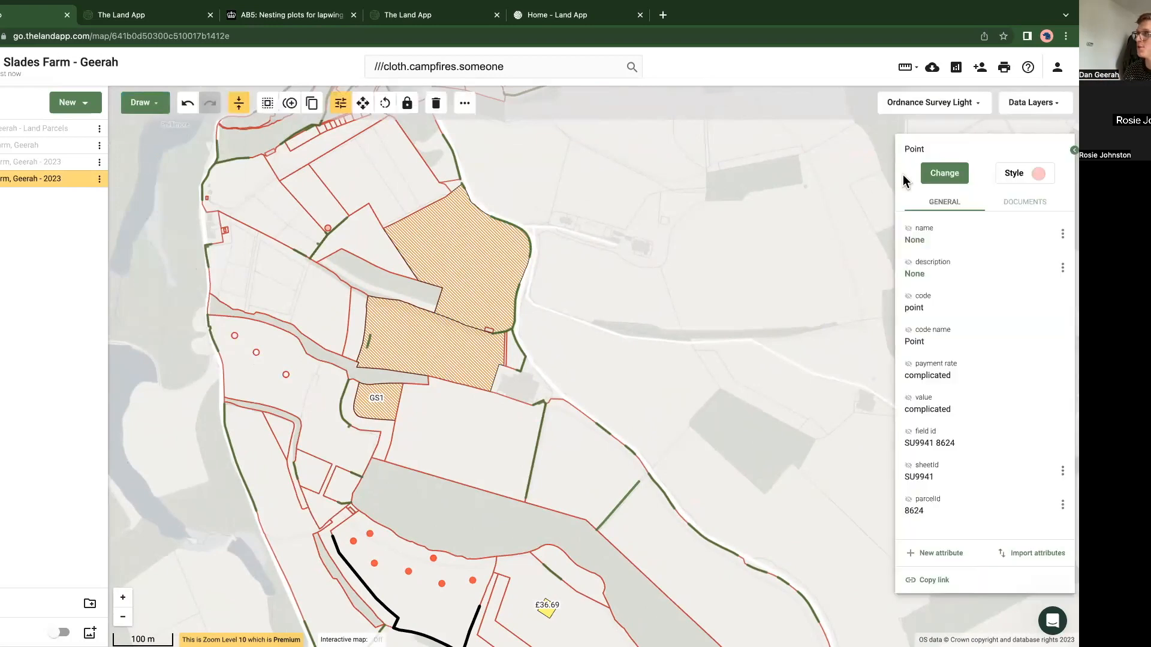
Step: Browse the feature categories that can be assigned to the selected point and deselect it
{"action": "left_click", "coordinate": [936, 174]}
{"action": "left_click", "coordinate": [959, 263]}
{"action": "left_click", "coordinate": [962, 265]}
{"action": "left_click", "coordinate": [961, 291]}
{"action": "left_click", "coordinate": [958, 296]}
{"action": "left_click", "coordinate": [964, 319]}
{"action": "left_click", "coordinate": [962, 318]}
{"action": "left_click", "coordinate": [174, 462]}
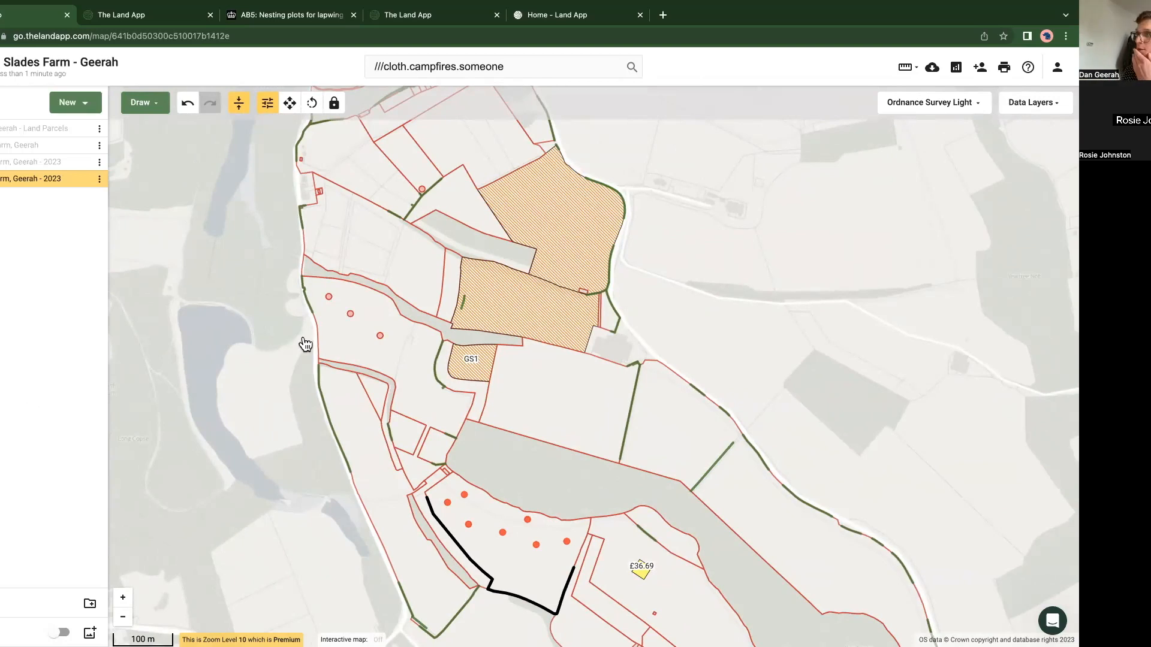
Step: Look through the plan templates, from Blank and Countryside Stewardship to Land Management Plan and OS MasterMap, and close the list
{"action": "left_click_drag", "start_coordinate": [240, 266], "coordinate": [297, 303]}
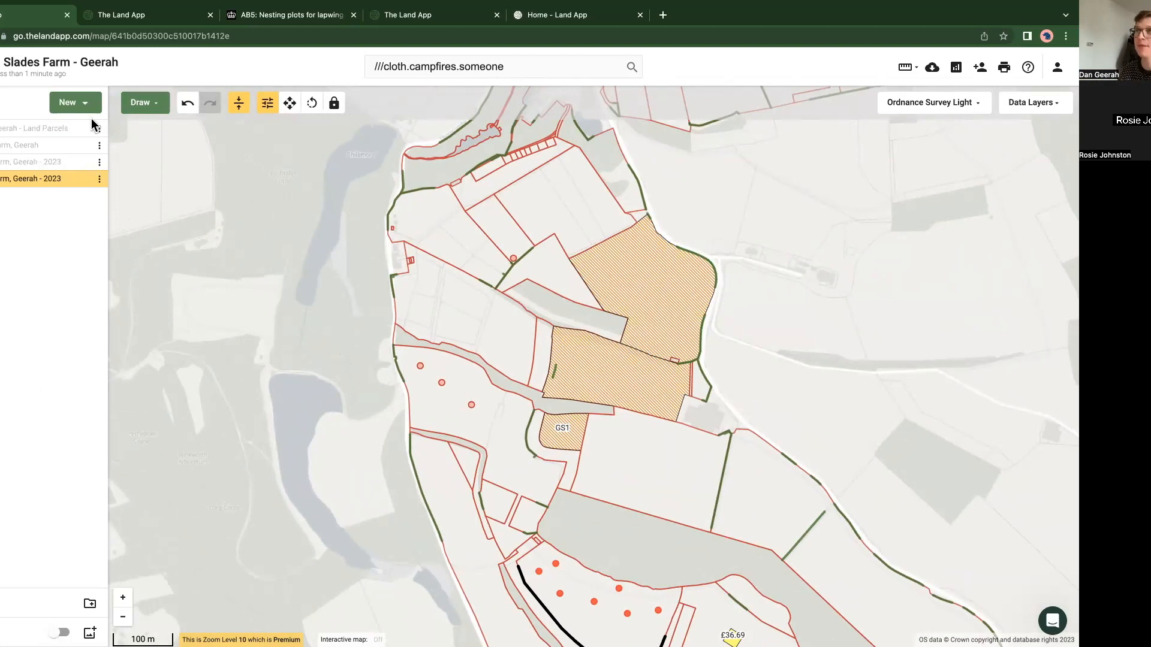
{"action": "left_click", "coordinate": [76, 103]}
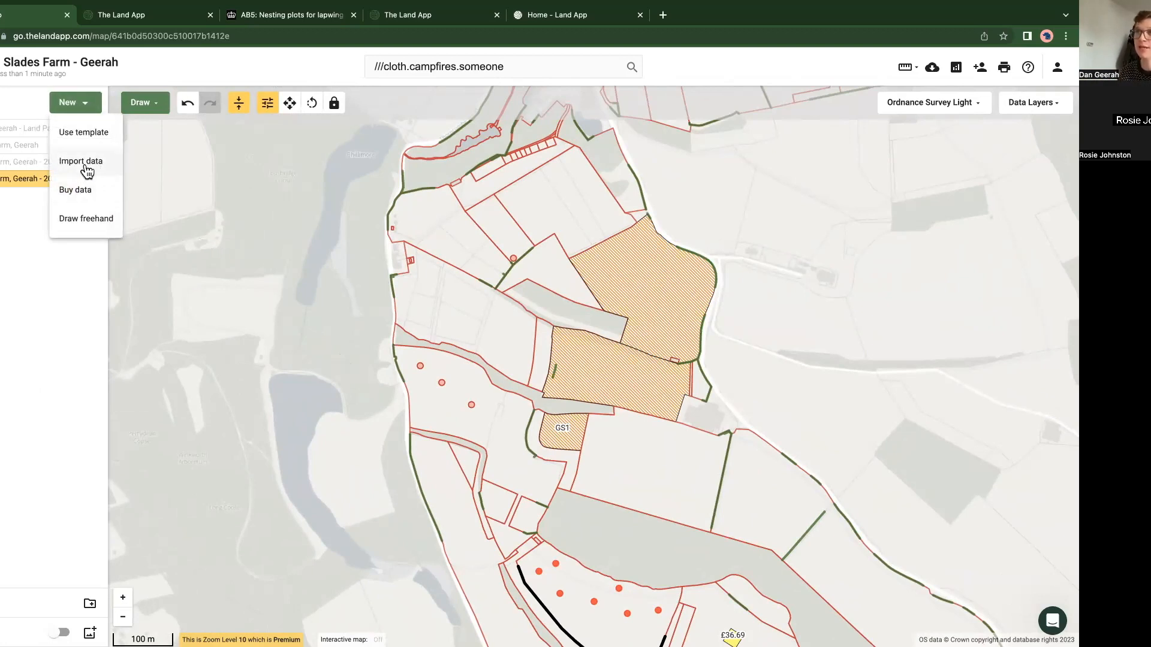
{"action": "left_click", "coordinate": [85, 137]}
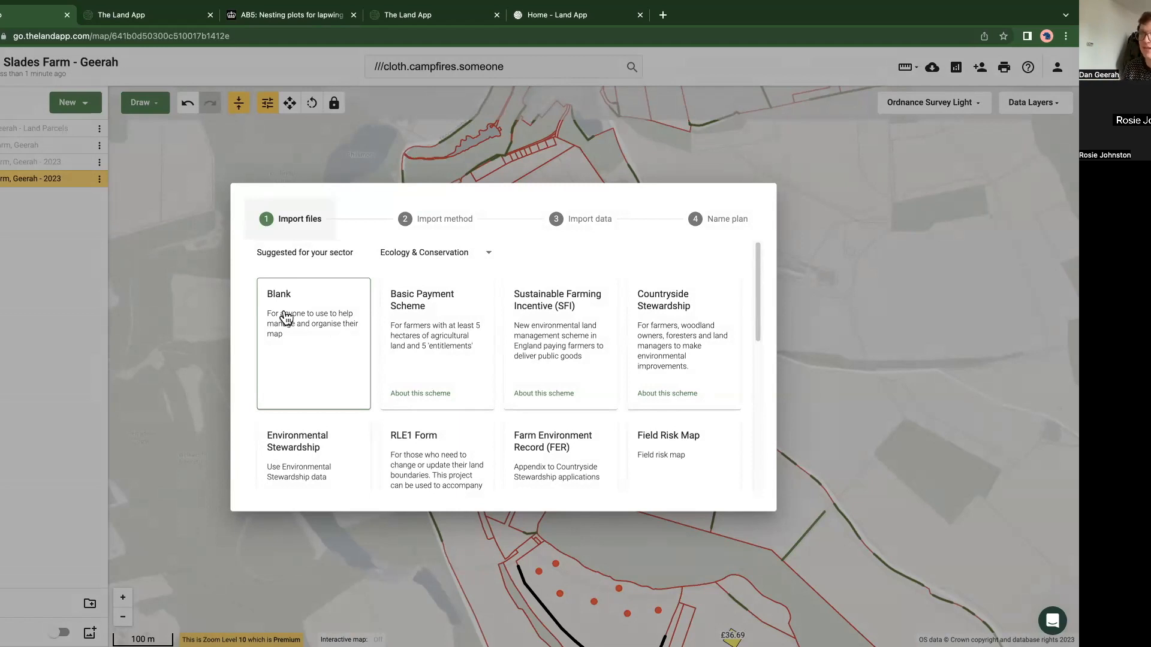
{"action": "scroll", "coordinate": [359, 371], "scroll_direction": "down", "scroll_amount": 1}
{"action": "scroll", "coordinate": [358, 372], "scroll_direction": "down", "scroll_amount": 4}
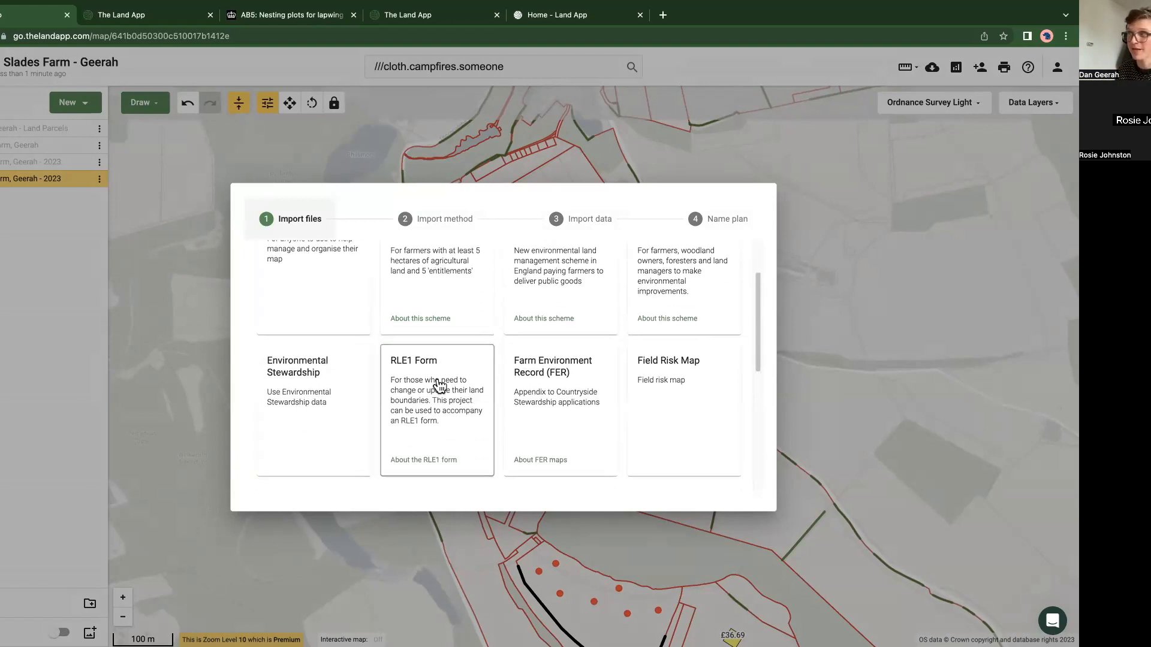
{"action": "scroll", "coordinate": [480, 436], "scroll_direction": "down", "scroll_amount": 1}
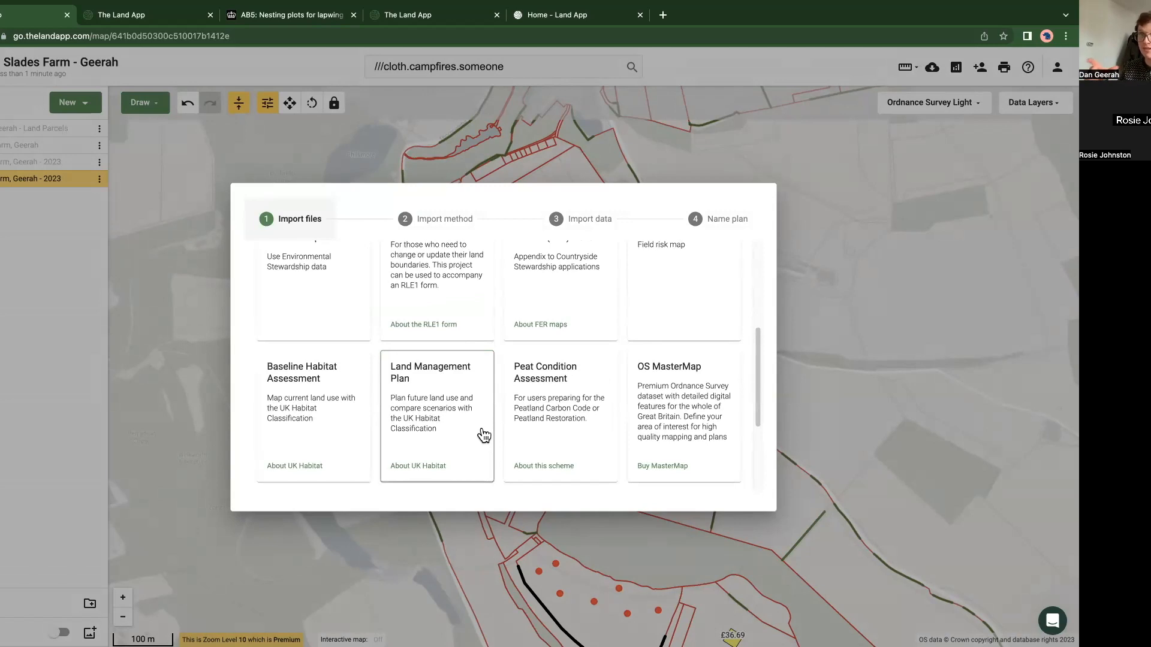
{"action": "left_click", "coordinate": [325, 607]}
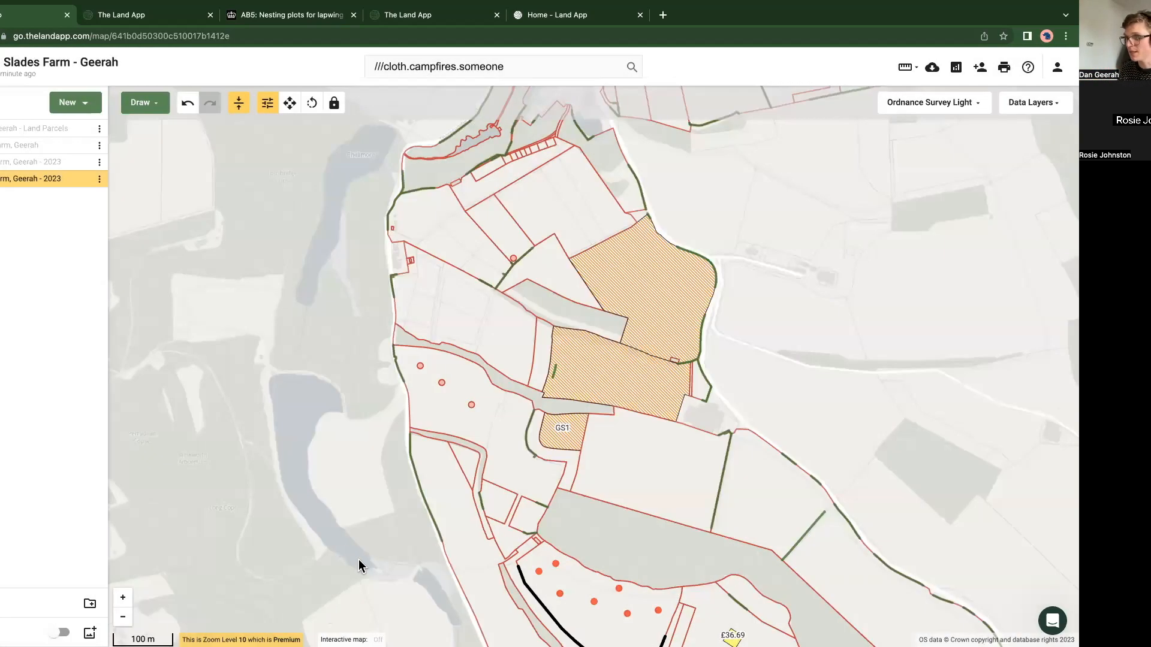
Step: Clear the data layer search and turn on the MasterMap Topography Area - Colour layer from Ordnance Survey MasterMap
{"action": "scroll", "coordinate": [369, 564], "scroll_direction": "up", "scroll_amount": 2}
{"action": "left_click_drag", "start_coordinate": [369, 564], "coordinate": [449, 366]}
{"action": "left_click", "coordinate": [1032, 103]}
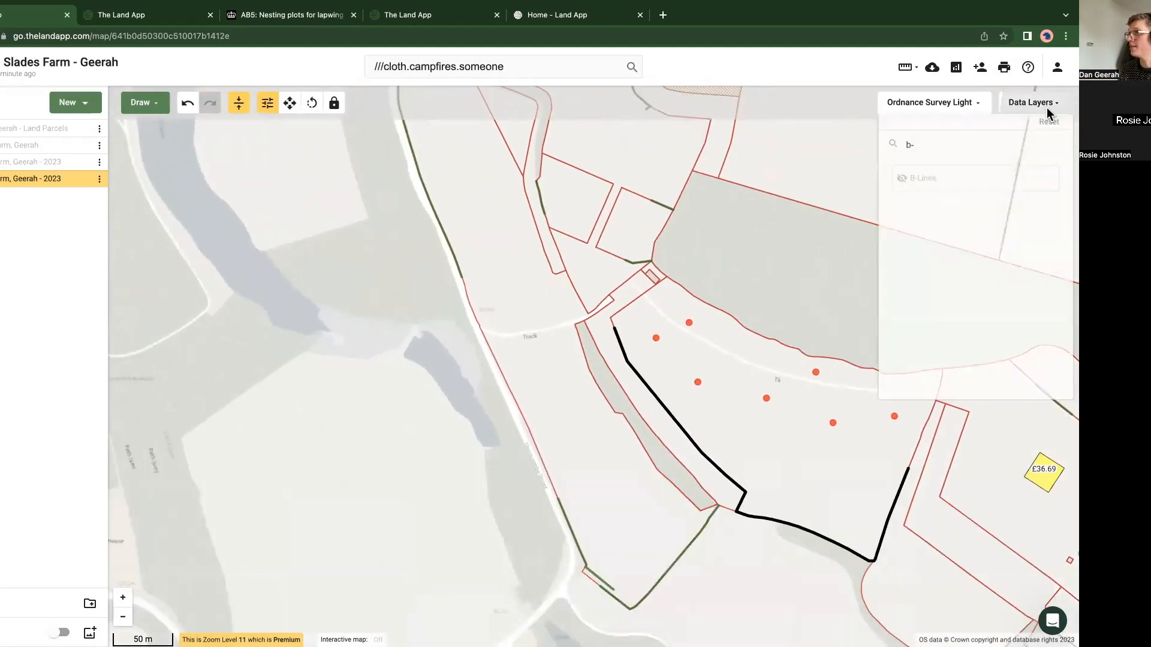
{"action": "left_click", "coordinate": [940, 144]}
{"action": "key", "text": "BackSpace"}
{"action": "key", "text": "BackSpace"}
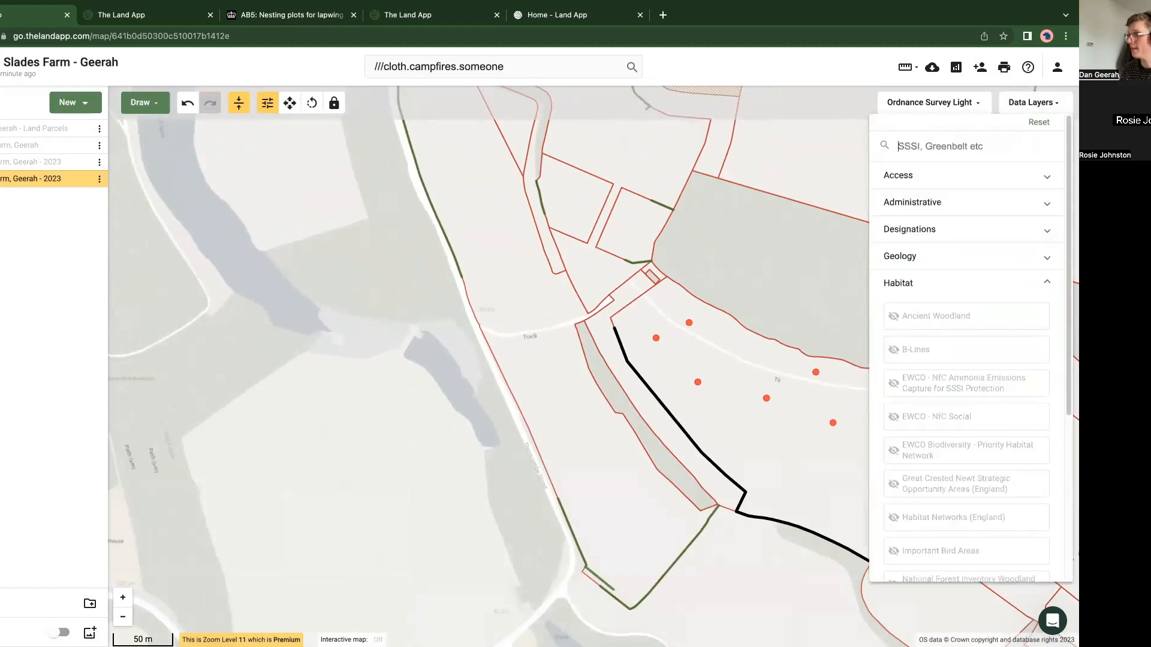
{"action": "left_click", "coordinate": [929, 283]}
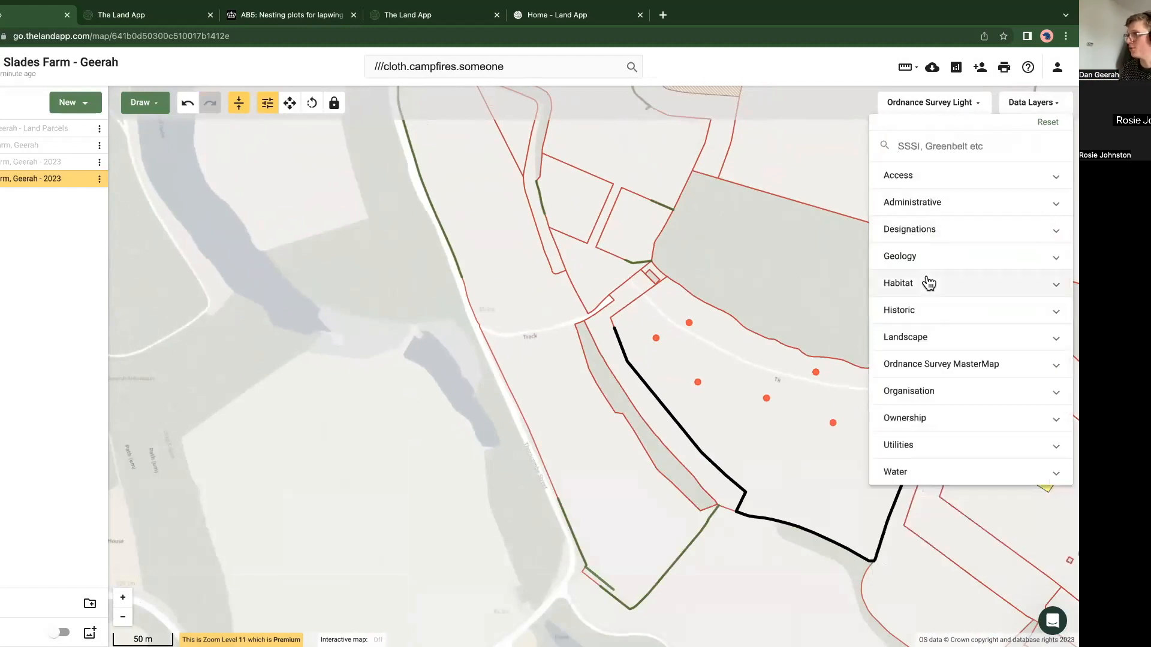
{"action": "left_click", "coordinate": [923, 367]}
{"action": "left_click", "coordinate": [932, 430]}
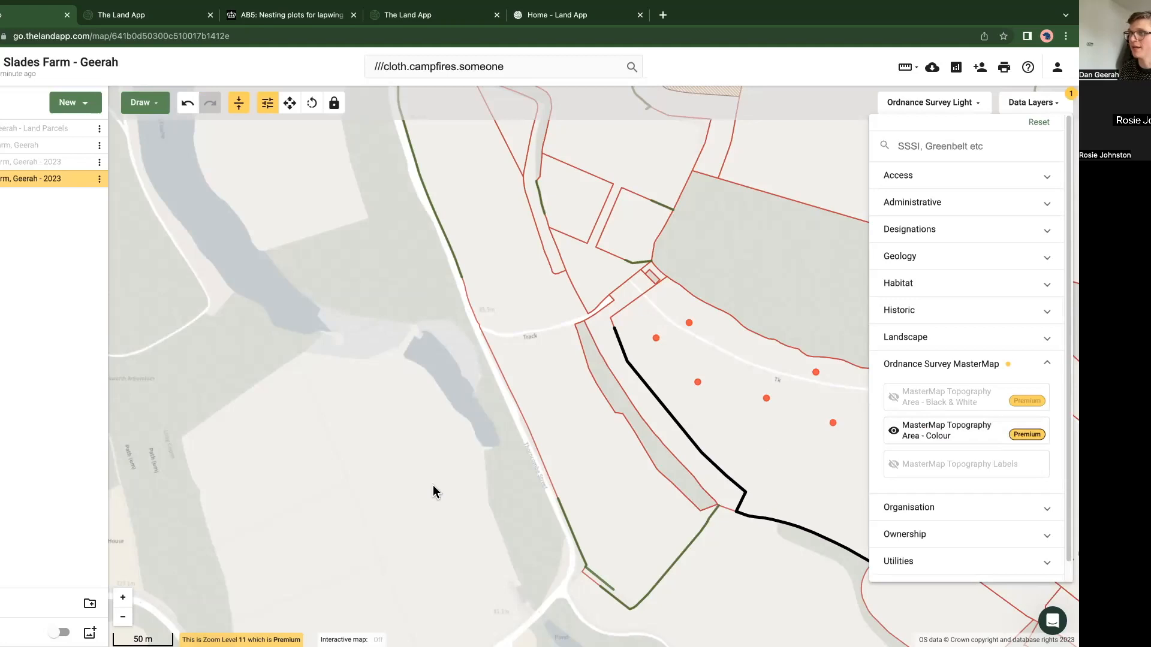
Step: View the MasterMap details of a building on the land southwest of the farm
{"action": "left_click", "coordinate": [284, 502]}
{"action": "left_click_drag", "start_coordinate": [284, 502], "coordinate": [449, 386]}
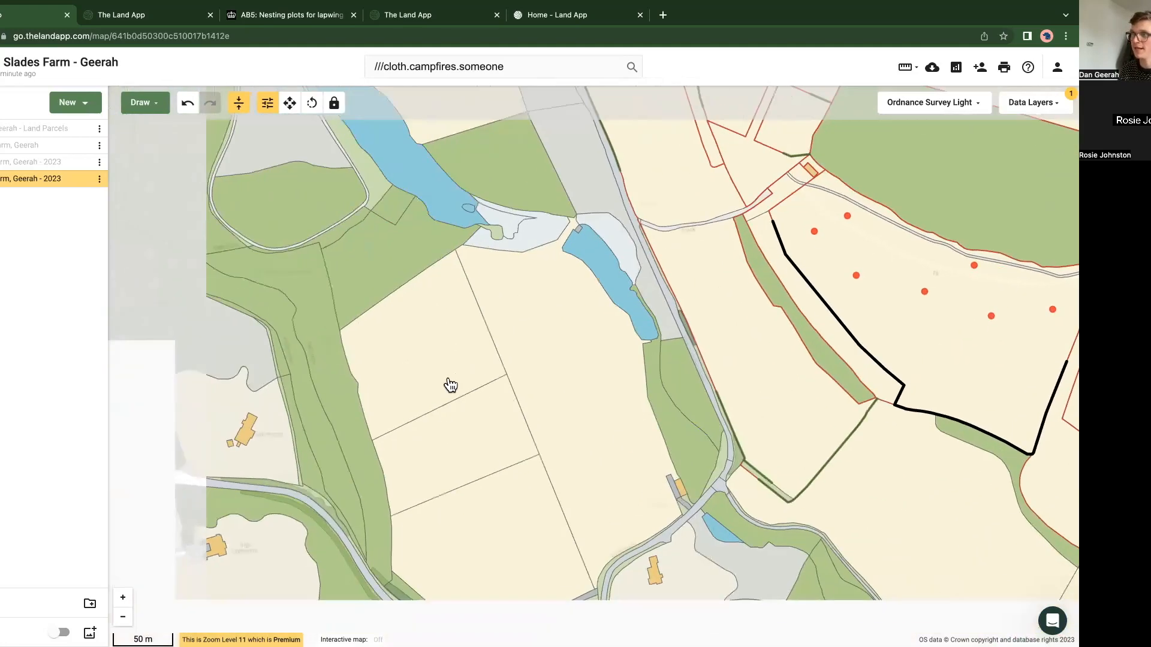
{"action": "scroll", "coordinate": [375, 360], "scroll_direction": "up", "scroll_amount": 3}
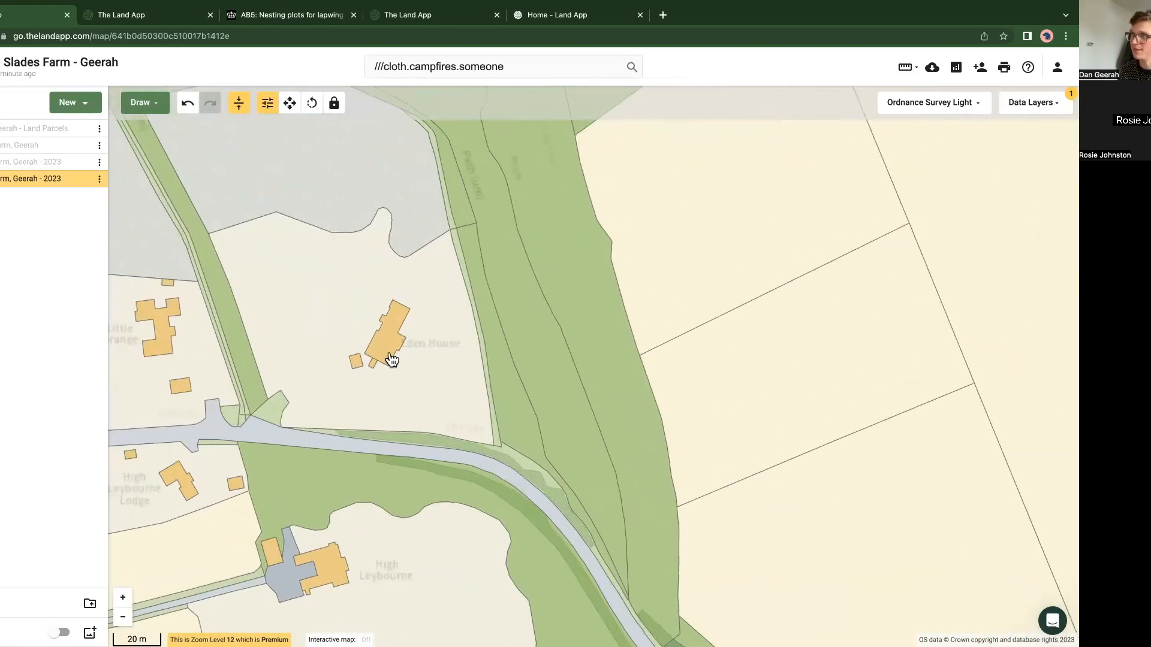
{"action": "left_click", "coordinate": [393, 345]}
{"action": "scroll", "coordinate": [369, 321], "scroll_direction": "up", "scroll_amount": 2}
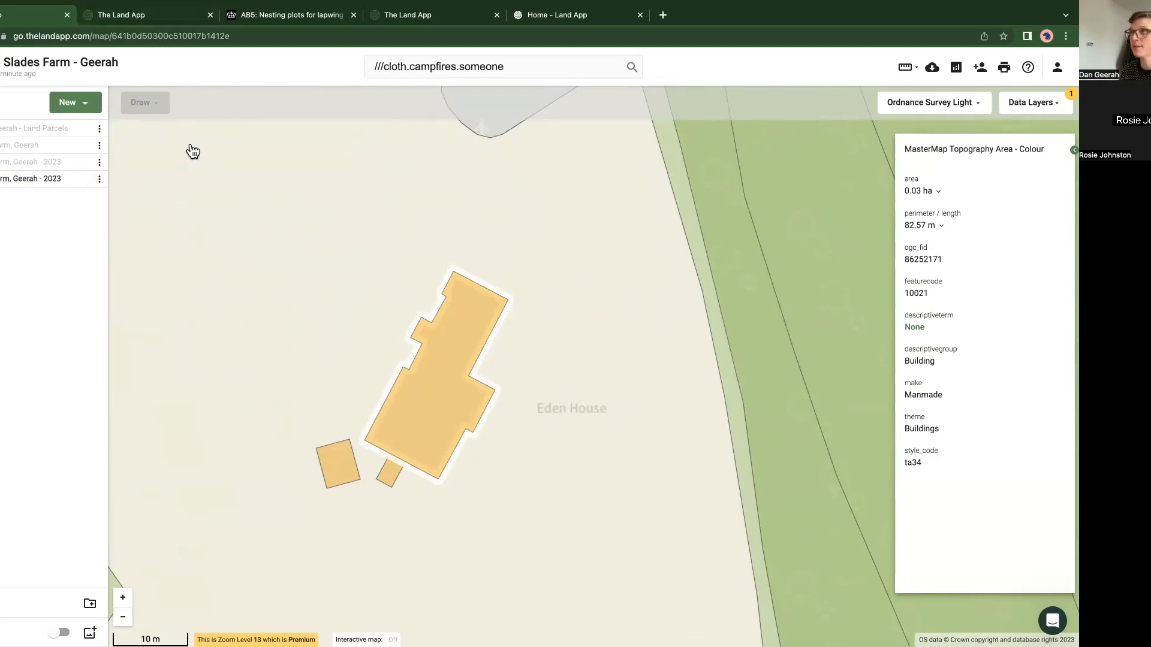
Step: Glance at the Reports Dashboard, return to the farm map and view the MasterMap details of the land around the building
{"action": "left_click", "coordinate": [155, 19]}
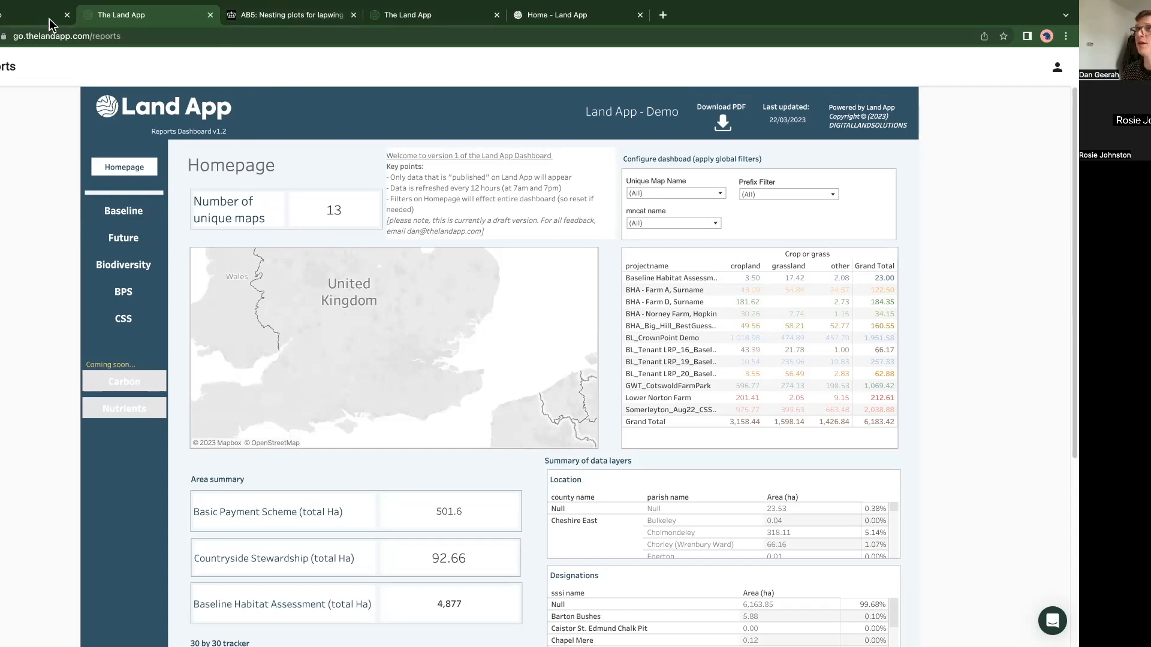
{"action": "left_click", "coordinate": [28, 17]}
{"action": "left_click", "coordinate": [287, 350]}
{"action": "scroll", "coordinate": [287, 349], "scroll_direction": "down", "scroll_amount": 5}
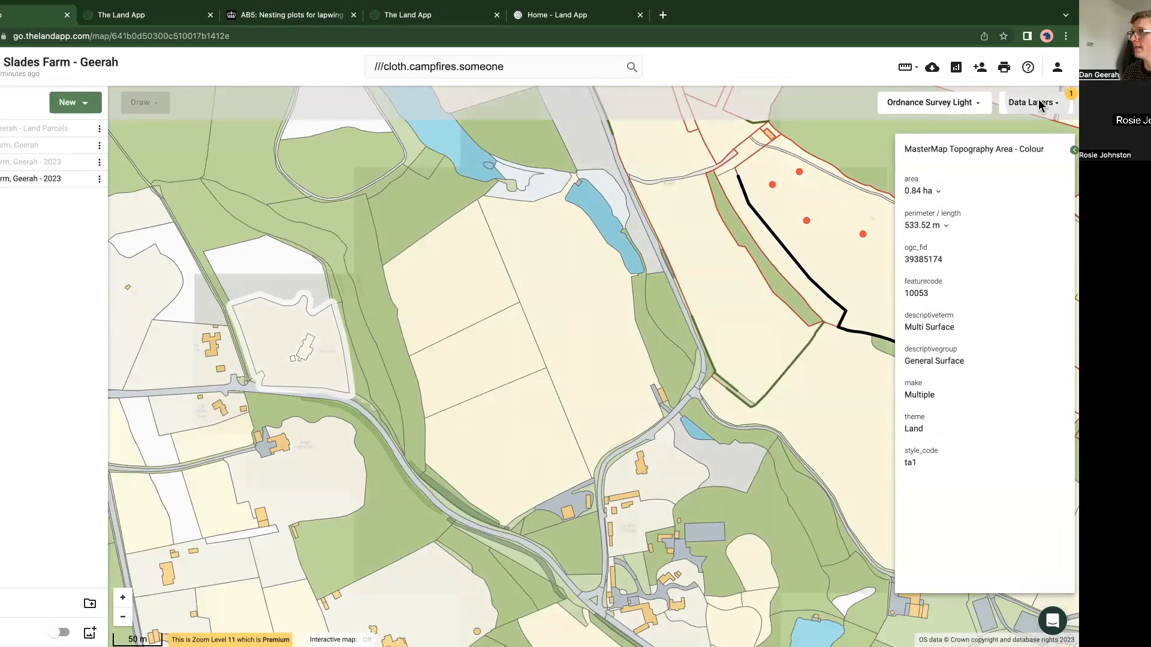
Step: Reset the data layers to hide MasterMap and switch the base map to Bing Imagery
{"action": "left_click", "coordinate": [1040, 103]}
{"action": "left_click", "coordinate": [1041, 123]}
{"action": "left_click", "coordinate": [226, 369]}
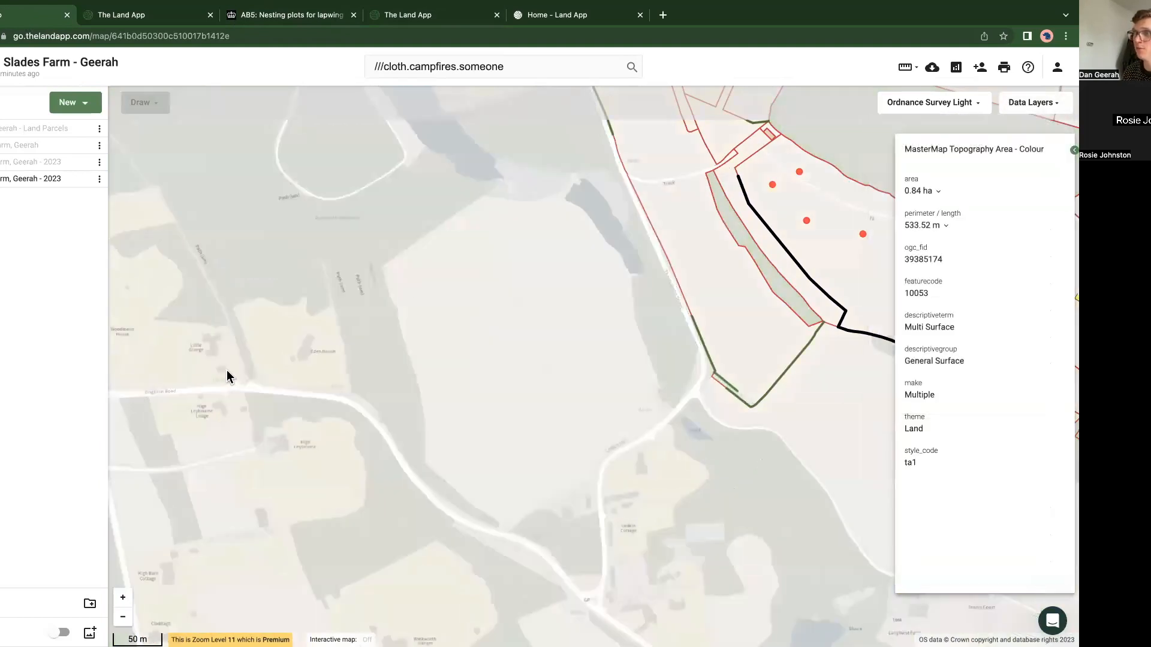
{"action": "scroll", "coordinate": [227, 370], "scroll_direction": "down", "scroll_amount": 8}
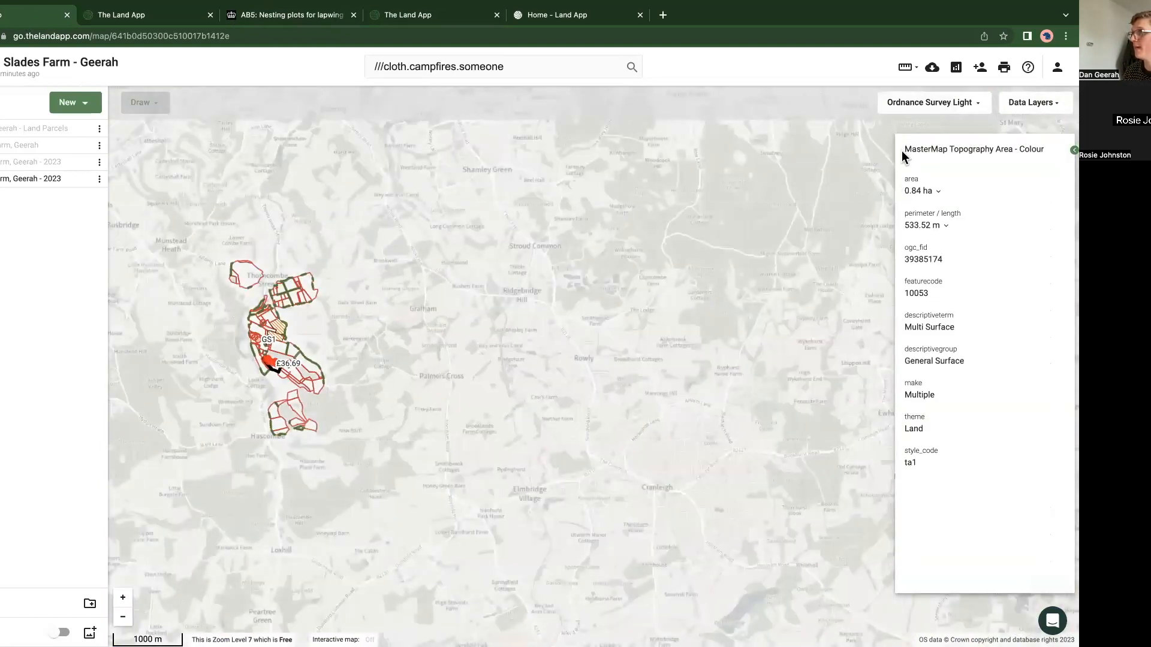
{"action": "left_click", "coordinate": [931, 103]}
{"action": "left_click", "coordinate": [902, 296]}
Step: Follow the aerial imagery from the farm across Wales to Northern Ireland and examine the farmland there in close detail
{"action": "scroll", "coordinate": [209, 329], "scroll_direction": "down", "scroll_amount": 4}
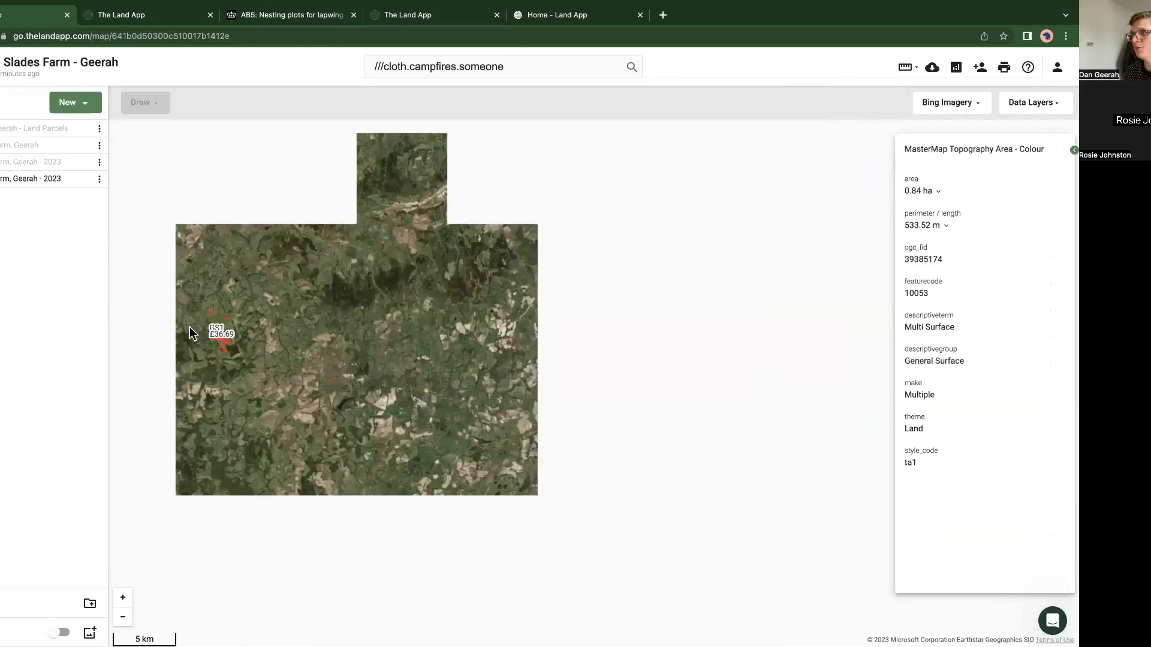
{"action": "scroll", "coordinate": [189, 326], "scroll_direction": "down", "scroll_amount": 4}
{"action": "left_click_drag", "start_coordinate": [151, 337], "coordinate": [359, 317]}
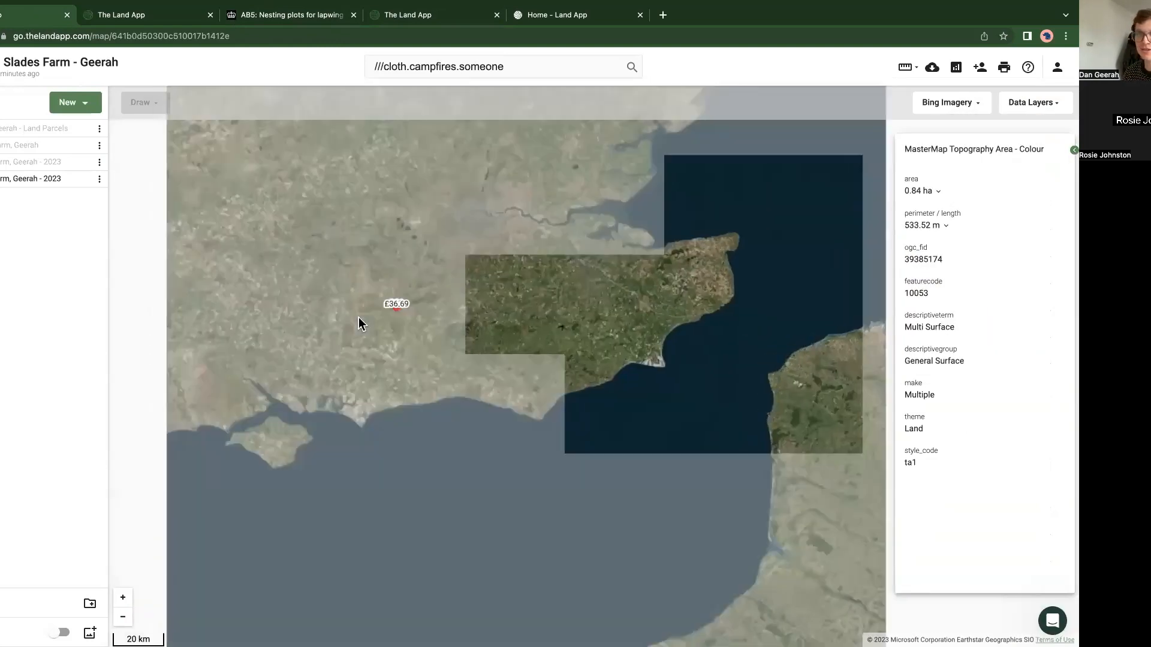
{"action": "left_click_drag", "start_coordinate": [272, 275], "coordinate": [479, 366]}
{"action": "left_click_drag", "start_coordinate": [315, 340], "coordinate": [405, 382]}
{"action": "left_click_drag", "start_coordinate": [273, 284], "coordinate": [442, 340]}
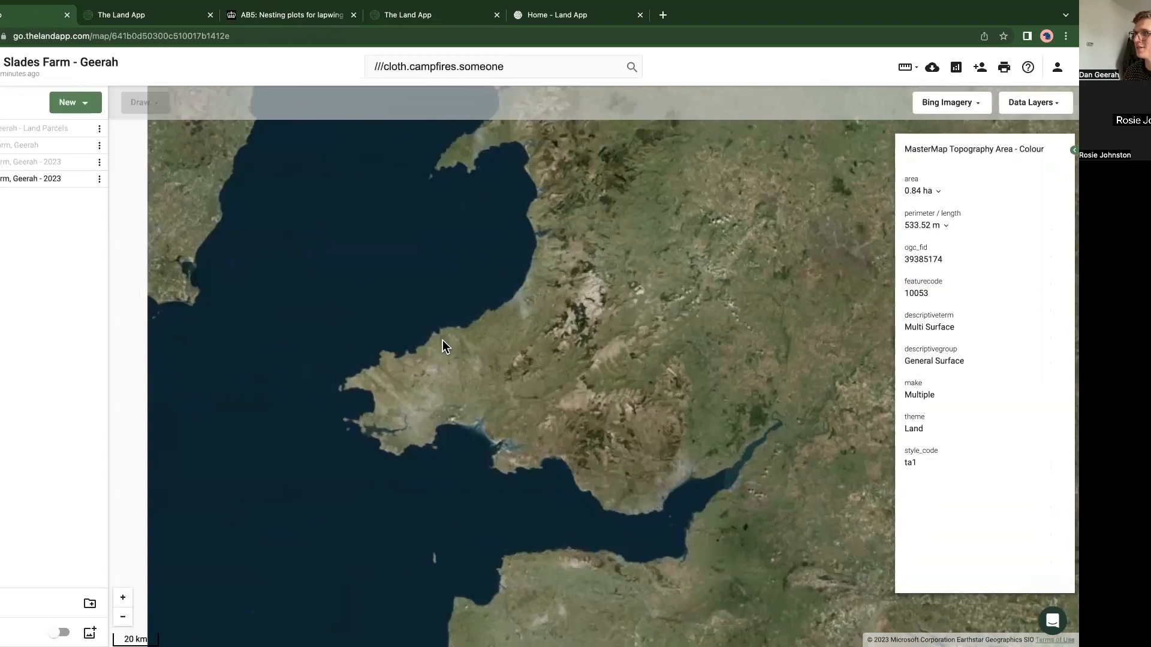
{"action": "scroll", "coordinate": [443, 339], "scroll_direction": "down", "scroll_amount": 2}
{"action": "left_click_drag", "start_coordinate": [373, 264], "coordinate": [397, 394]}
{"action": "scroll", "coordinate": [362, 314], "scroll_direction": "up", "scroll_amount": 5}
{"action": "left_click_drag", "start_coordinate": [362, 314], "coordinate": [391, 437]}
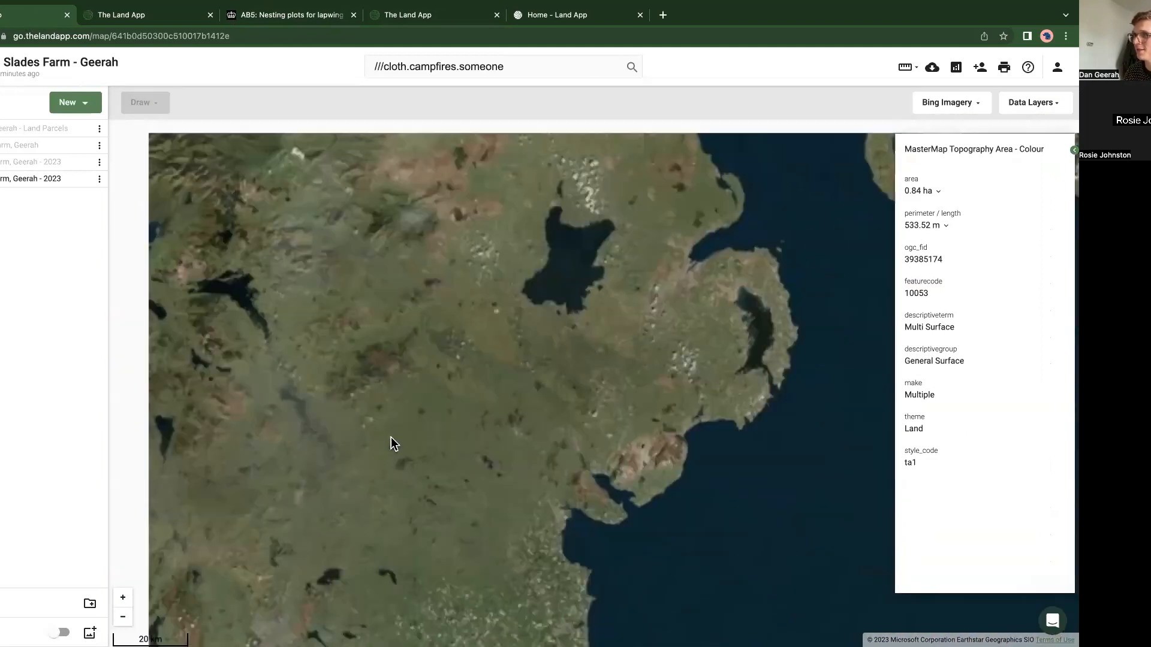
{"action": "scroll", "coordinate": [455, 316], "scroll_direction": "up", "scroll_amount": 5}
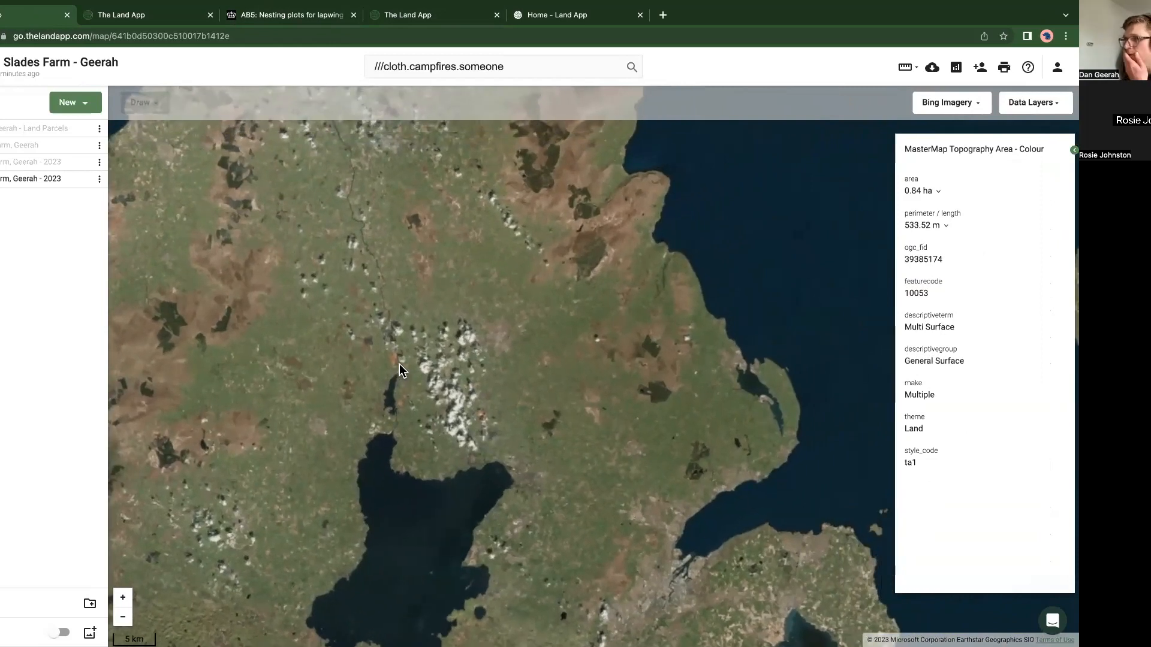
{"action": "scroll", "coordinate": [401, 366], "scroll_direction": "down", "scroll_amount": 5}
{"action": "scroll", "coordinate": [456, 310], "scroll_direction": "up", "scroll_amount": 5}
{"action": "scroll", "coordinate": [454, 310], "scroll_direction": "up", "scroll_amount": 1}
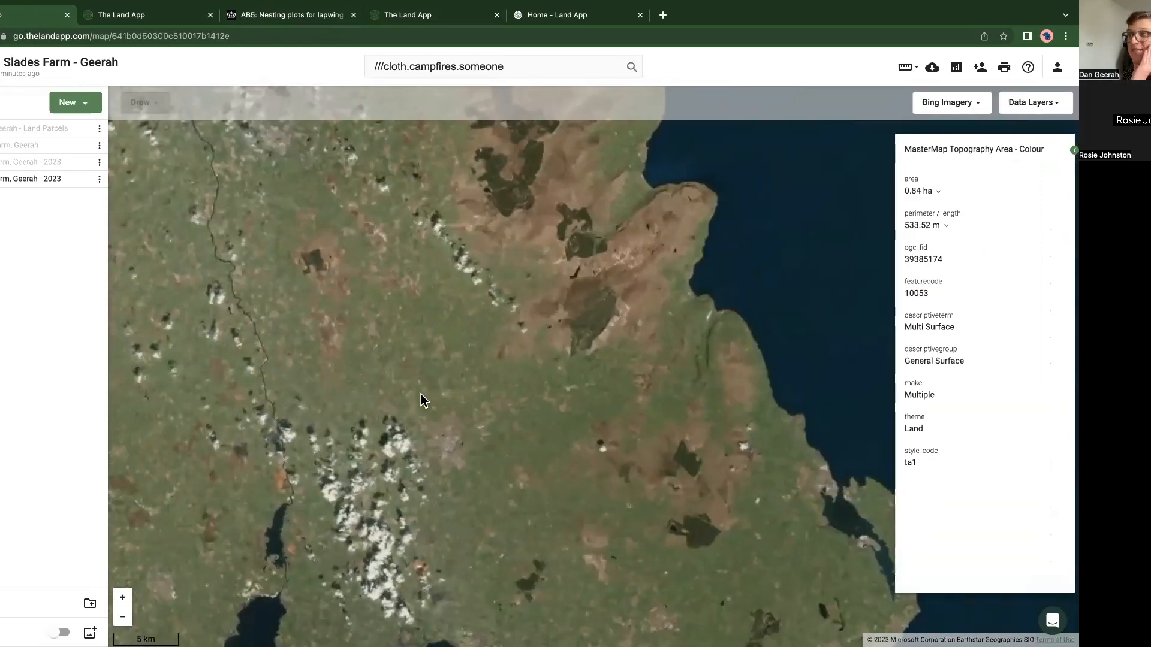
{"action": "scroll", "coordinate": [421, 393], "scroll_direction": "up", "scroll_amount": 3}
{"action": "scroll", "coordinate": [652, 355], "scroll_direction": "up", "scroll_amount": 3}
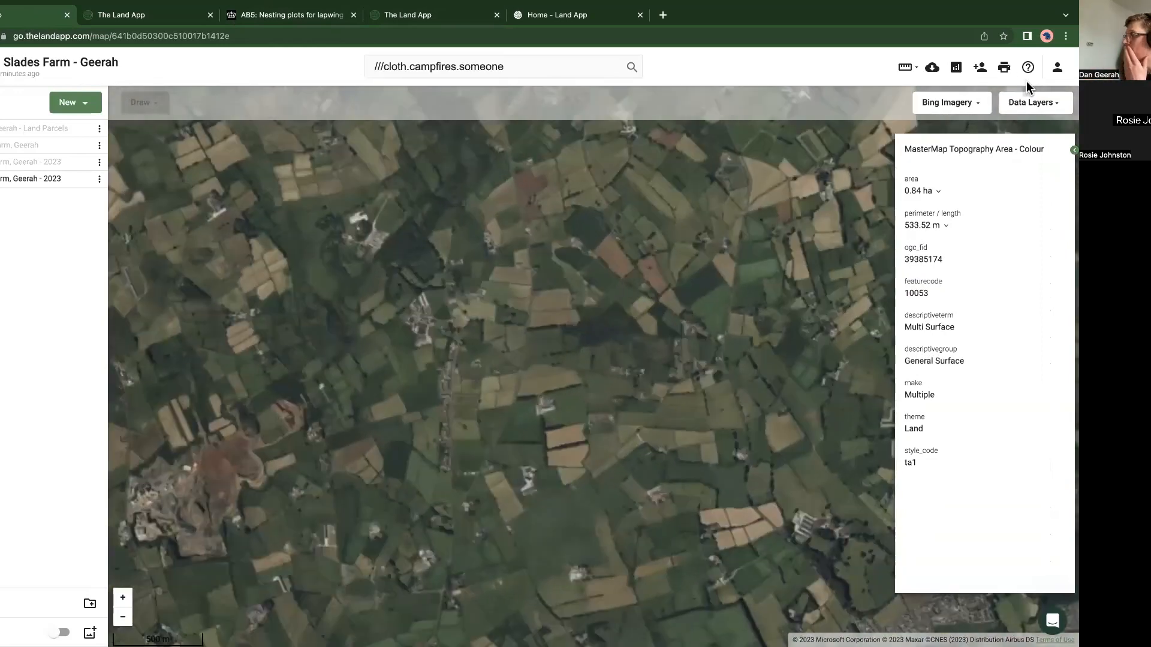
Step: Show the SSSI, RSPB Reserves, RAMSAR Sites, National Parks, National Nature Reserves and Local Nature Reserves designation layers on the map
{"action": "left_click", "coordinate": [1030, 102]}
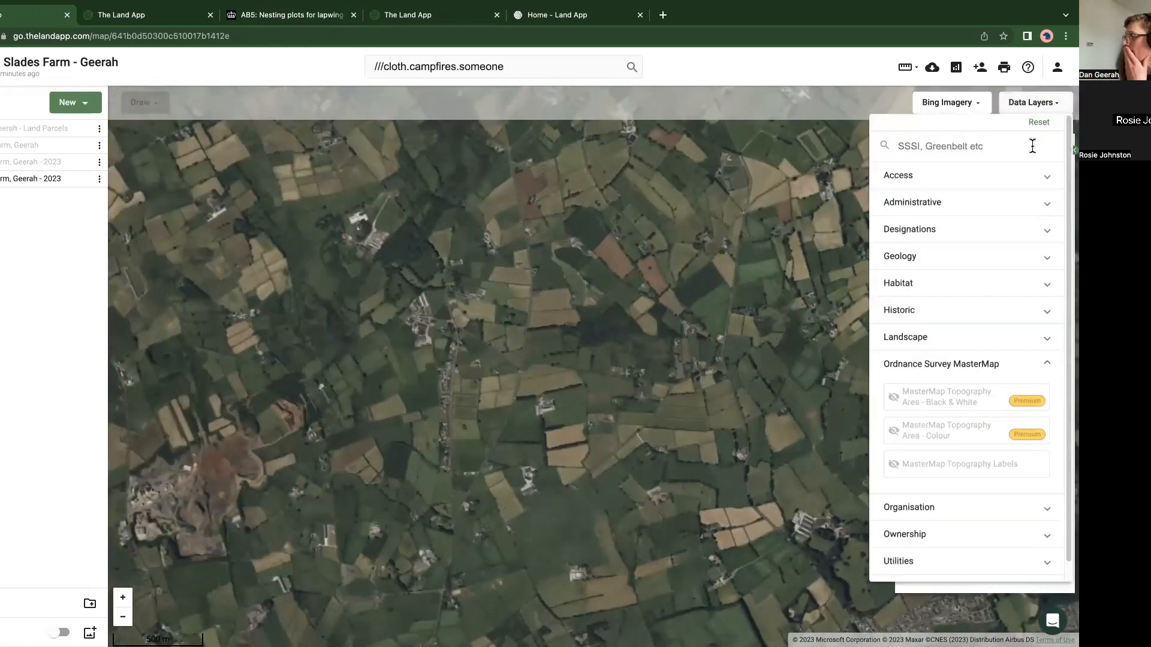
{"action": "left_click", "coordinate": [959, 364]}
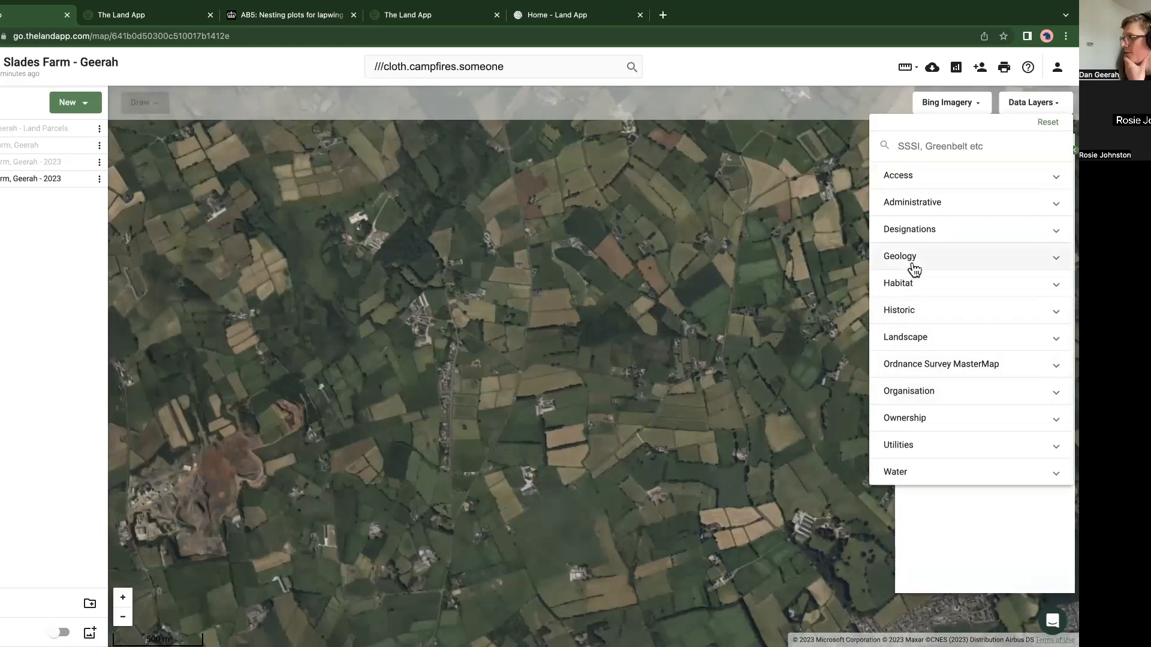
{"action": "left_click", "coordinate": [934, 233]}
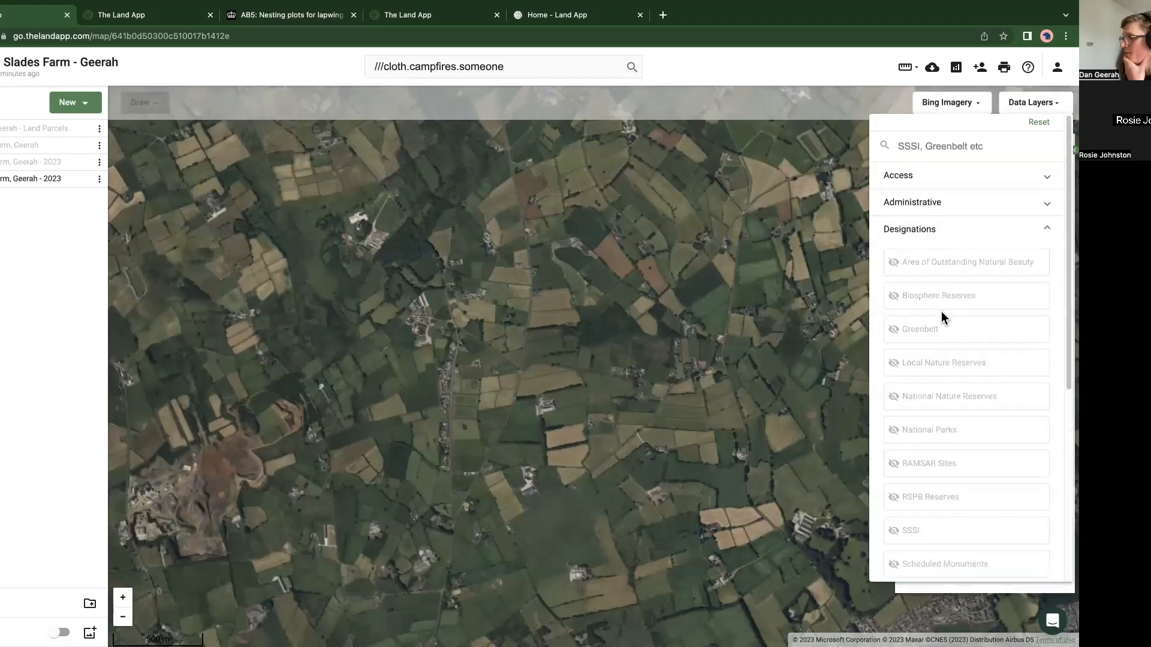
{"action": "left_click", "coordinate": [916, 531]}
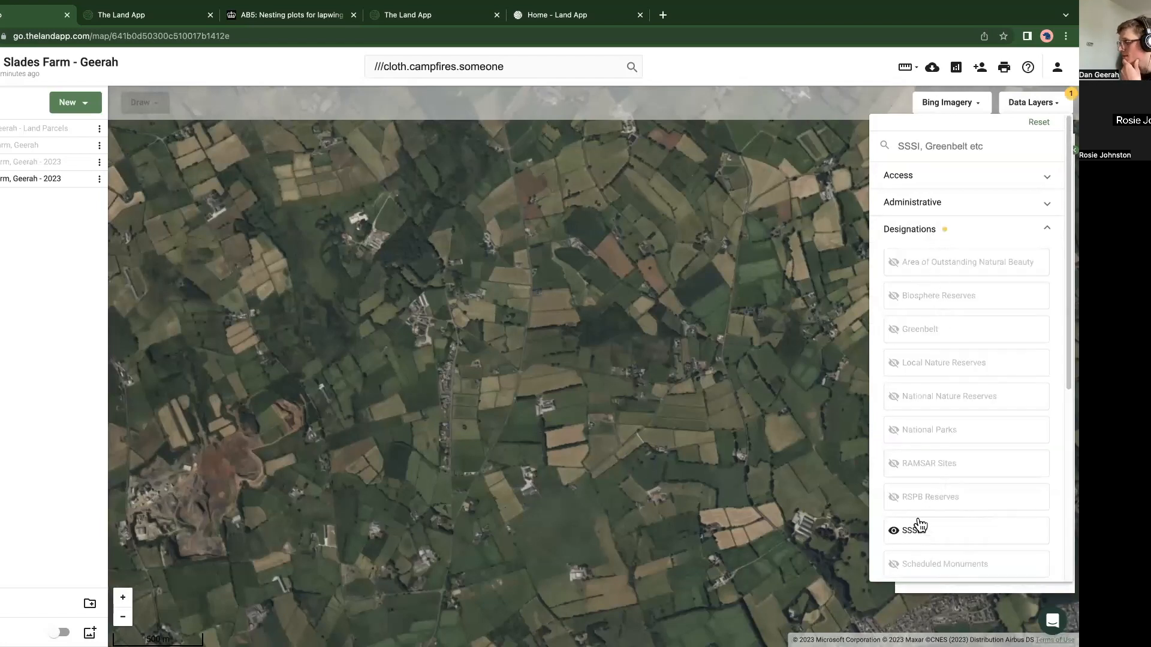
{"action": "left_click", "coordinate": [916, 498]}
{"action": "left_click", "coordinate": [920, 463]}
{"action": "left_click", "coordinate": [923, 429]}
{"action": "left_click", "coordinate": [925, 397]}
{"action": "left_click", "coordinate": [924, 368]}
{"action": "left_click", "coordinate": [752, 461]}
Step: Find a highlighted reserve in Northern Ireland beside the lough and view its RSPB Reserves details and surroundings
{"action": "scroll", "coordinate": [751, 465], "scroll_direction": "down", "scroll_amount": 2}
{"action": "scroll", "coordinate": [755, 465], "scroll_direction": "down", "scroll_amount": 3}
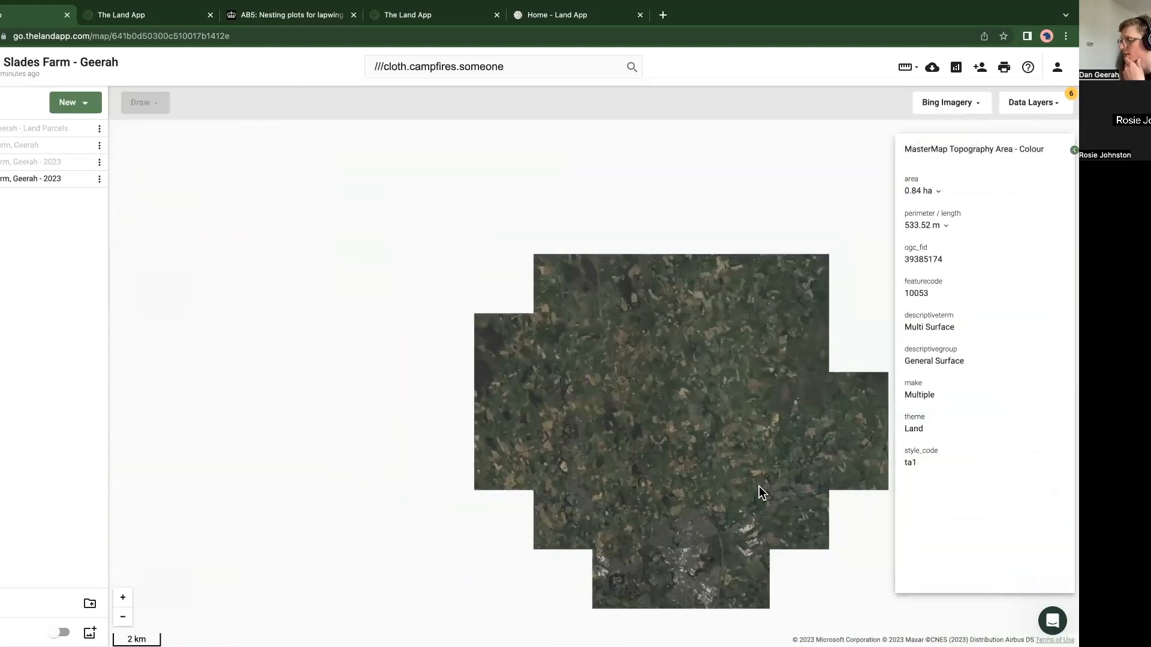
{"action": "scroll", "coordinate": [653, 402], "scroll_direction": "down", "scroll_amount": 2}
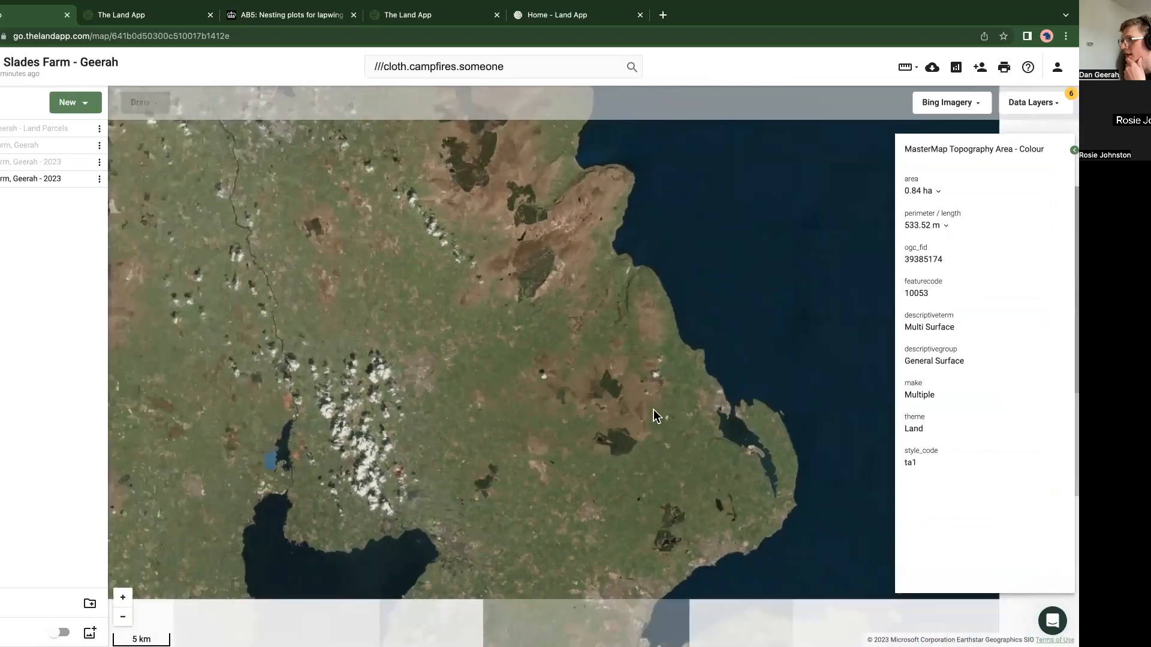
{"action": "scroll", "coordinate": [434, 423], "scroll_direction": "up", "scroll_amount": 5}
{"action": "scroll", "coordinate": [439, 400], "scroll_direction": "up", "scroll_amount": 3}
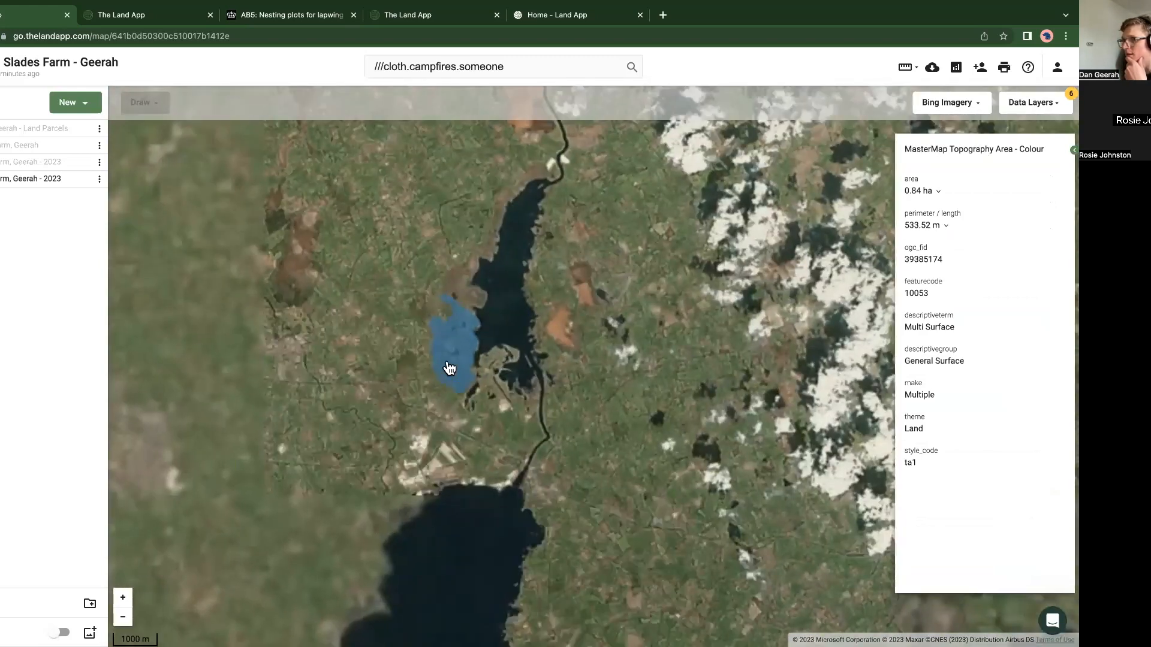
{"action": "left_click", "coordinate": [451, 363]}
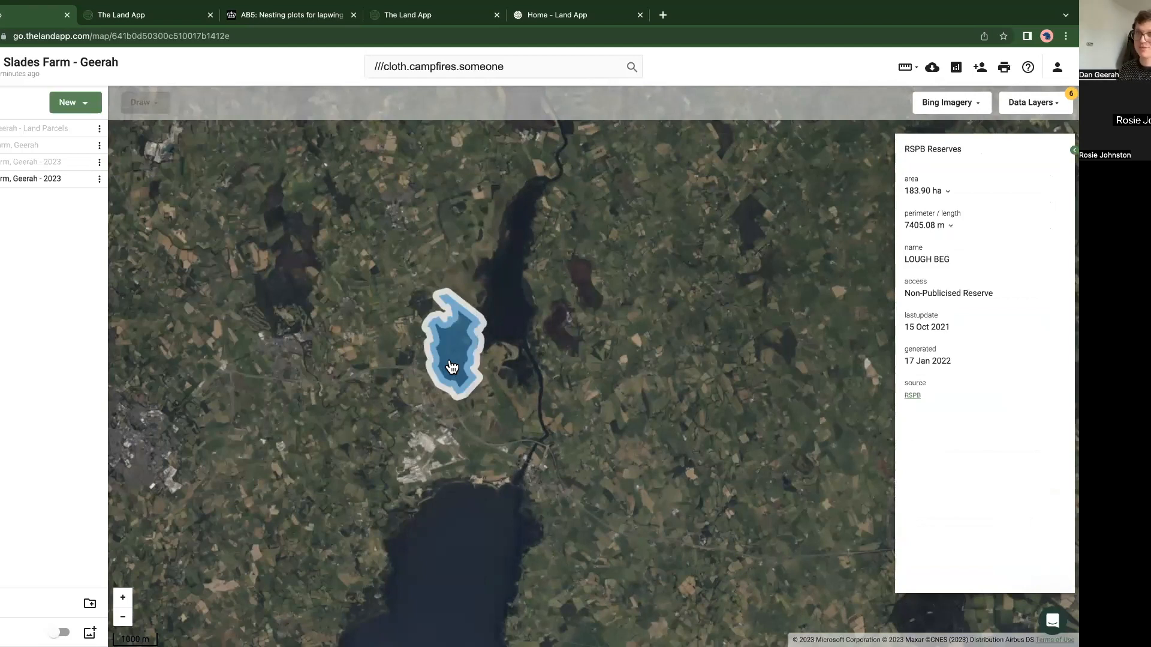
{"action": "scroll", "coordinate": [451, 363], "scroll_direction": "up", "scroll_amount": 3}
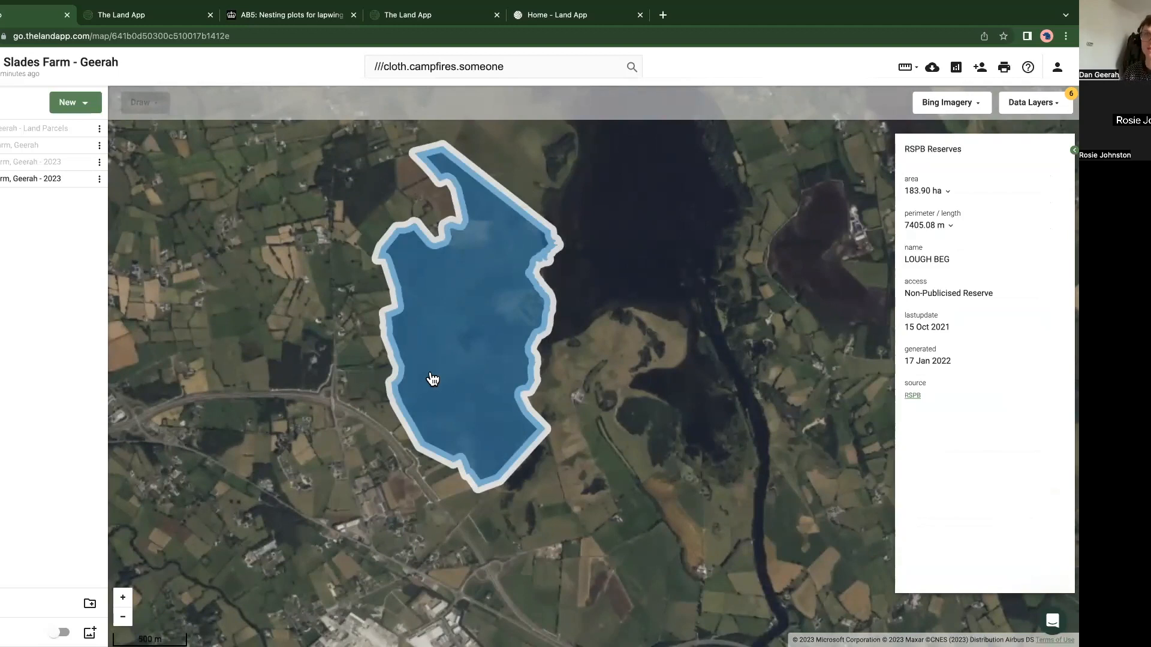
{"action": "scroll", "coordinate": [439, 375], "scroll_direction": "down", "scroll_amount": 3}
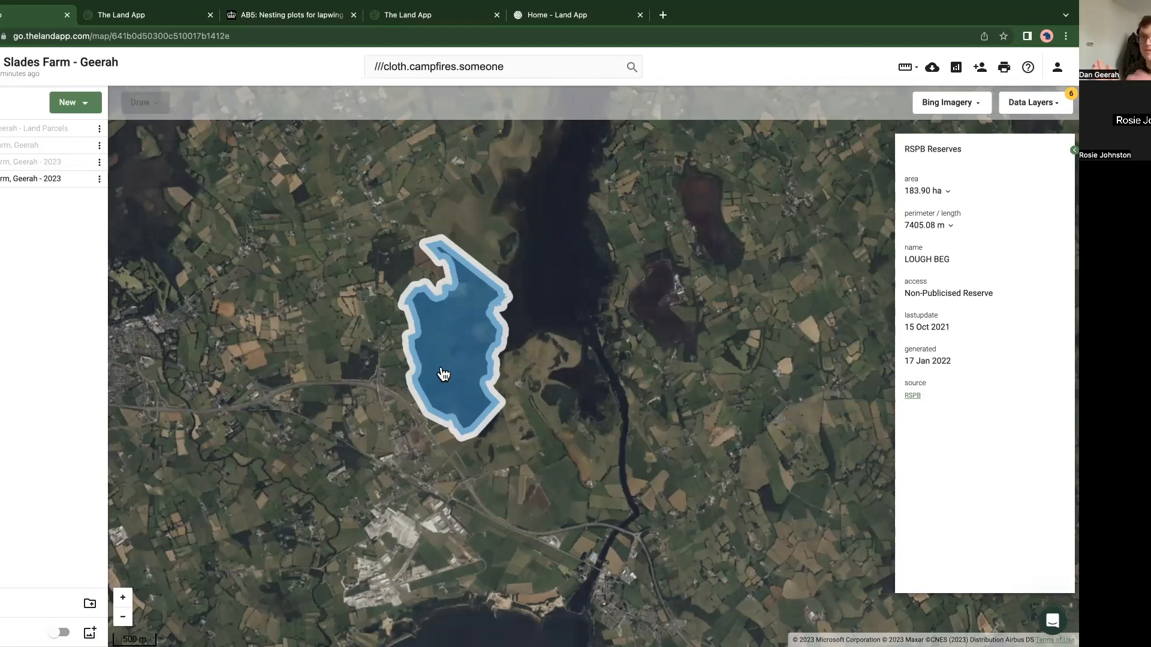
{"action": "scroll", "coordinate": [462, 501], "scroll_direction": "down", "scroll_amount": 1}
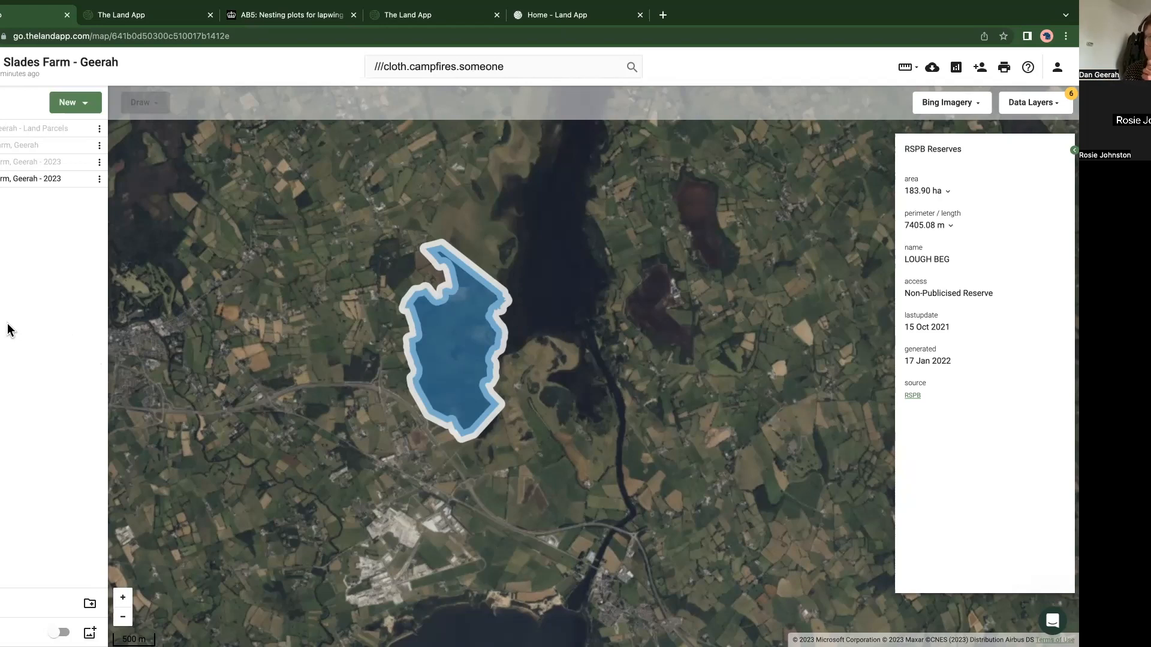
{"action": "left_click_drag", "start_coordinate": [350, 475], "coordinate": [346, 473]}
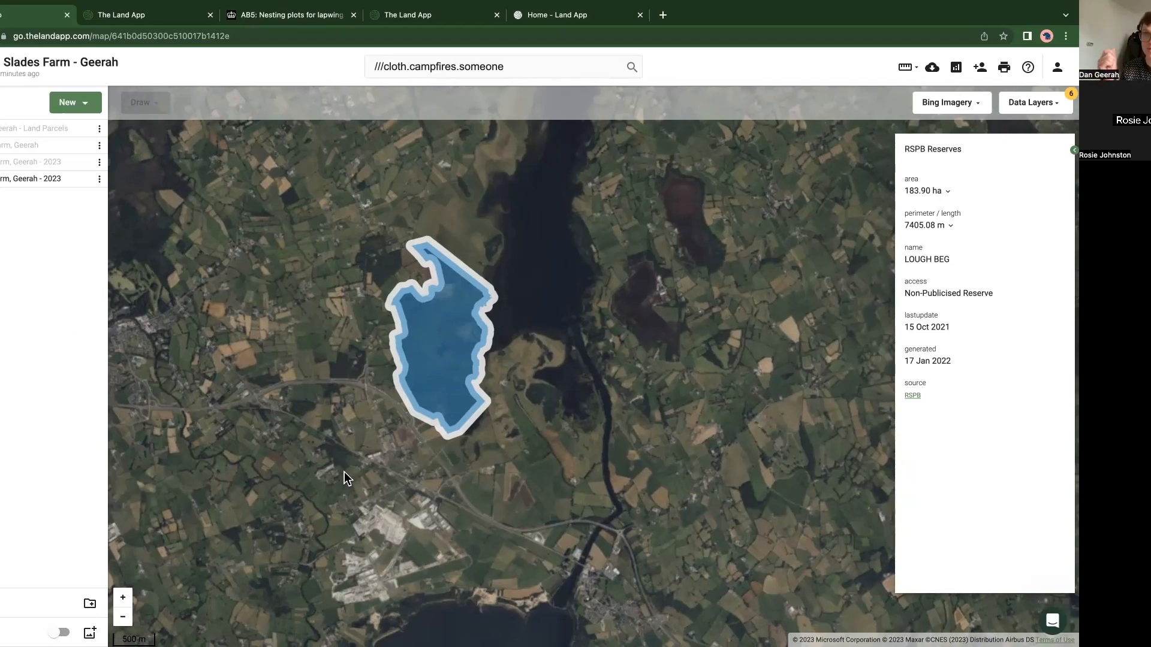
Step: Return the map to the extent of the last 2023 farm plan and switch the base map to Ordnance Survey Light
{"action": "left_click", "coordinate": [100, 179]}
{"action": "left_click", "coordinate": [138, 291]}
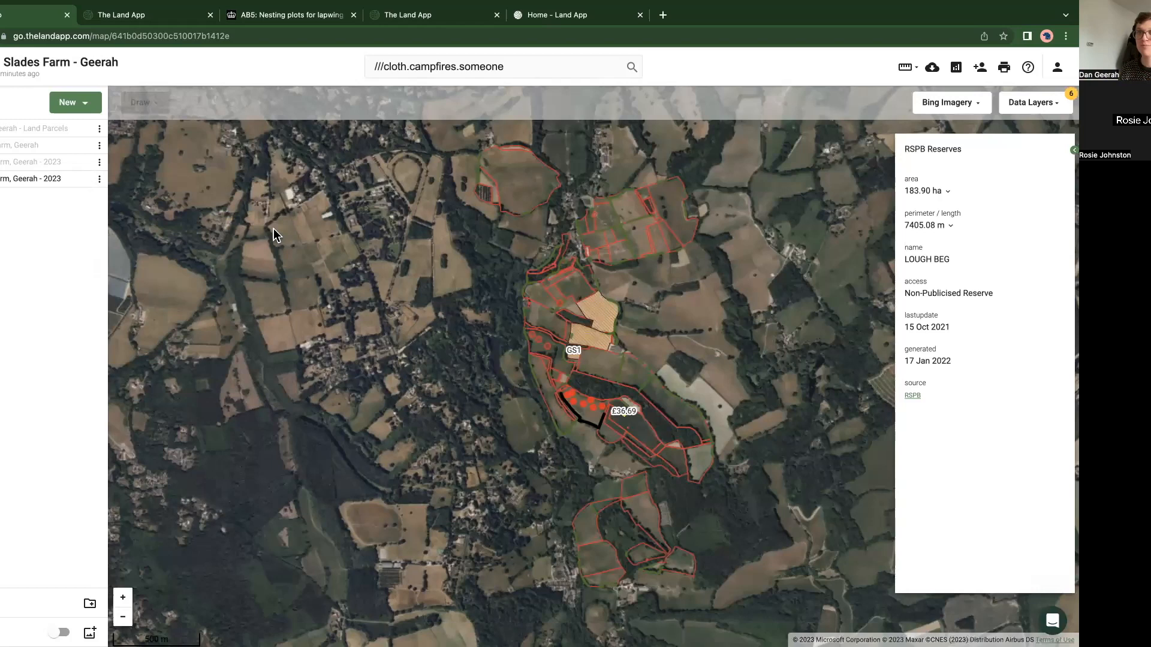
{"action": "left_click", "coordinate": [960, 103]}
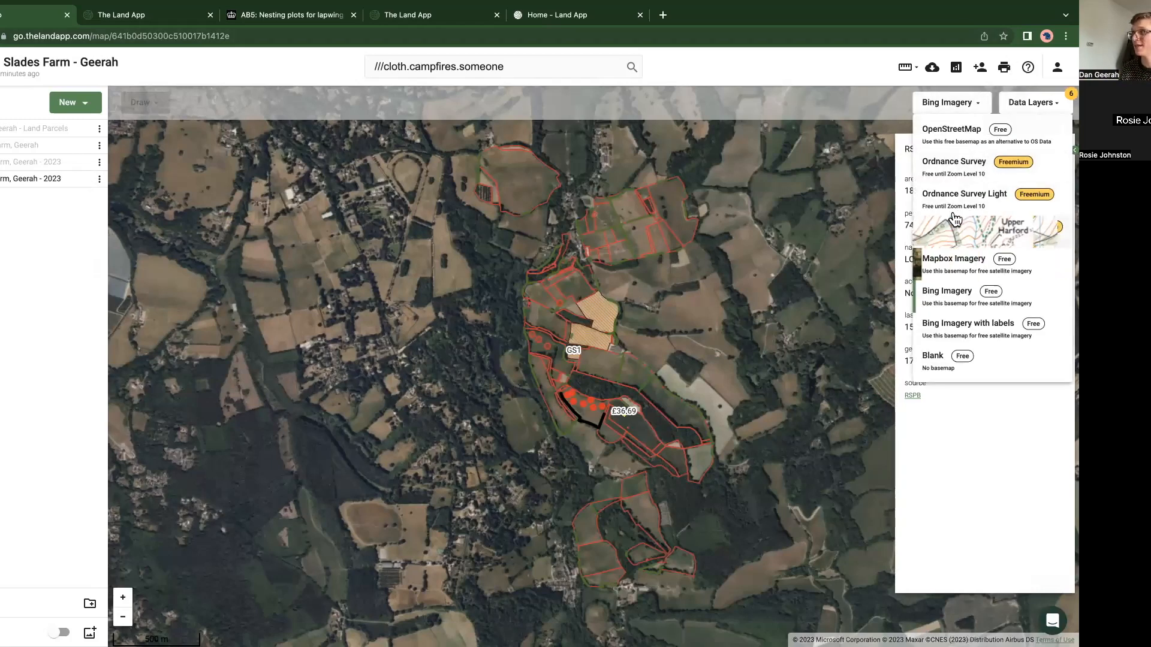
{"action": "left_click", "coordinate": [952, 193]}
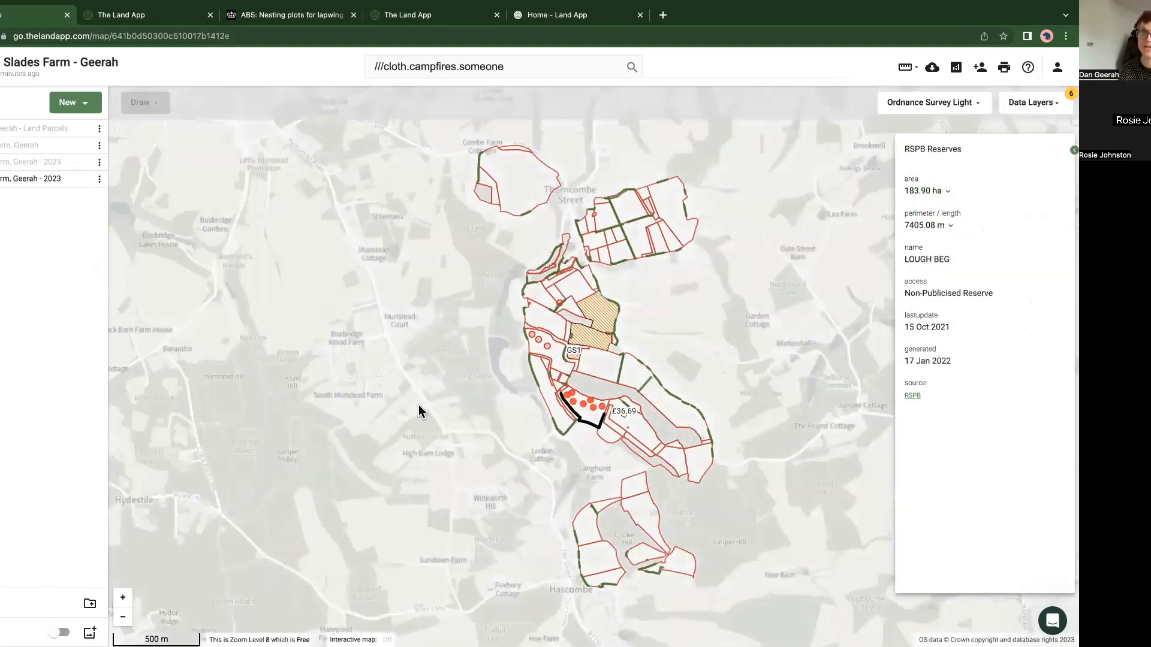
{"action": "left_click_drag", "start_coordinate": [408, 410], "coordinate": [378, 396]}
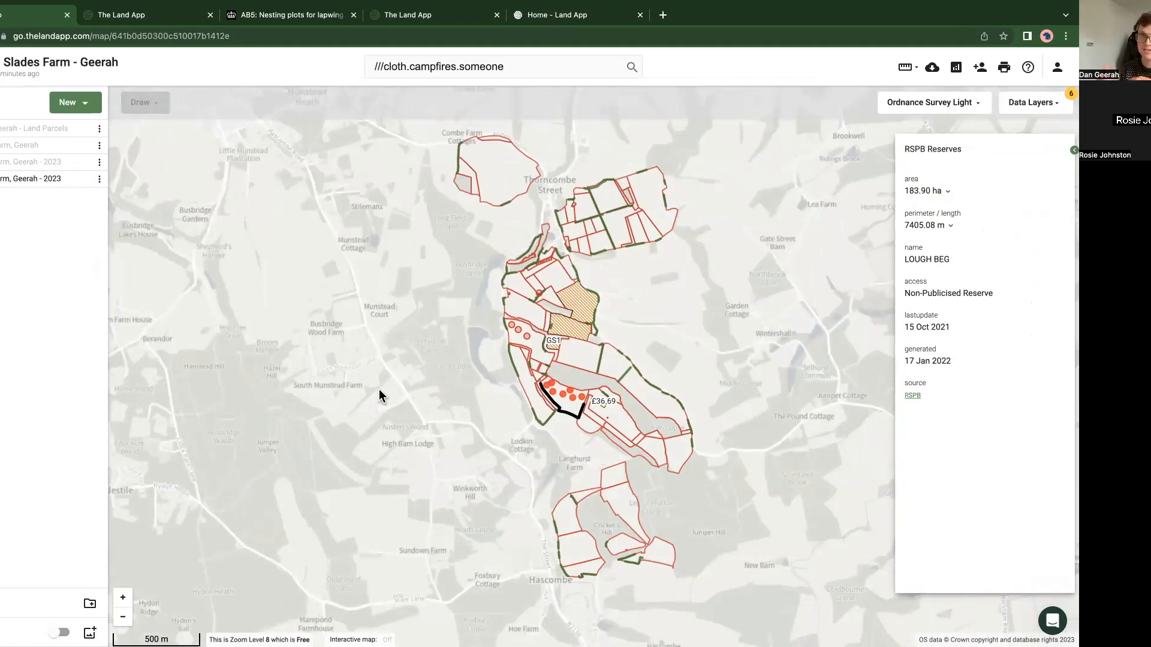
Step: View the attributes of the hatched grassland parcel just north of the GS1 parcel, then deselect it
{"action": "scroll", "coordinate": [582, 357], "scroll_direction": "up", "scroll_amount": 5}
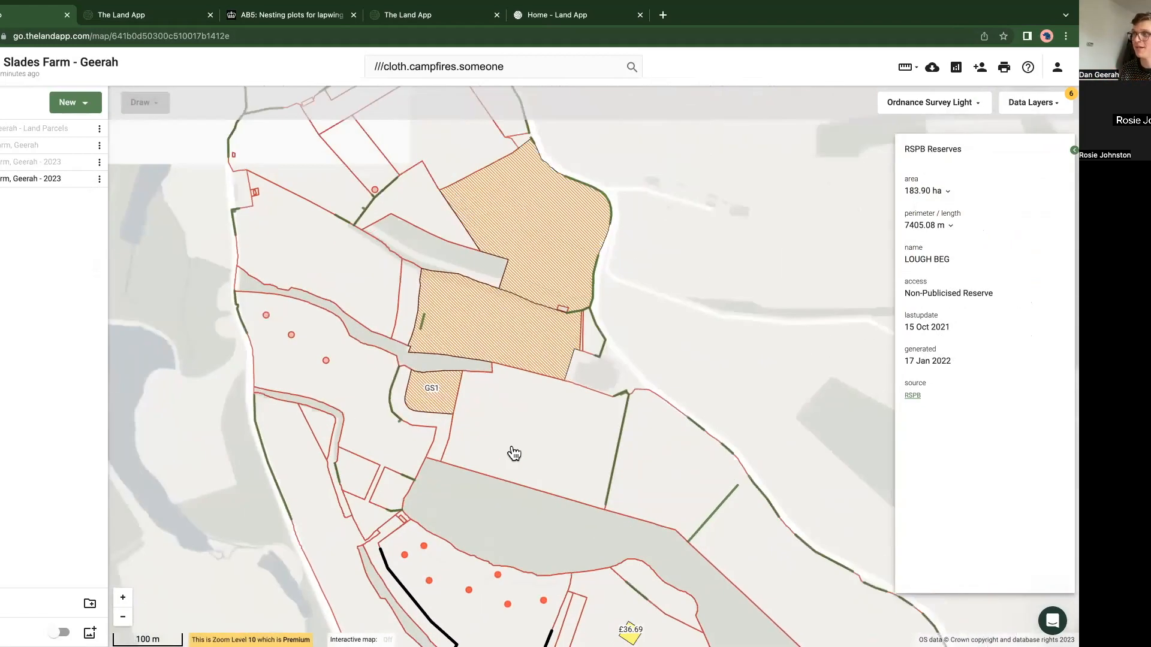
{"action": "left_click", "coordinate": [468, 368]}
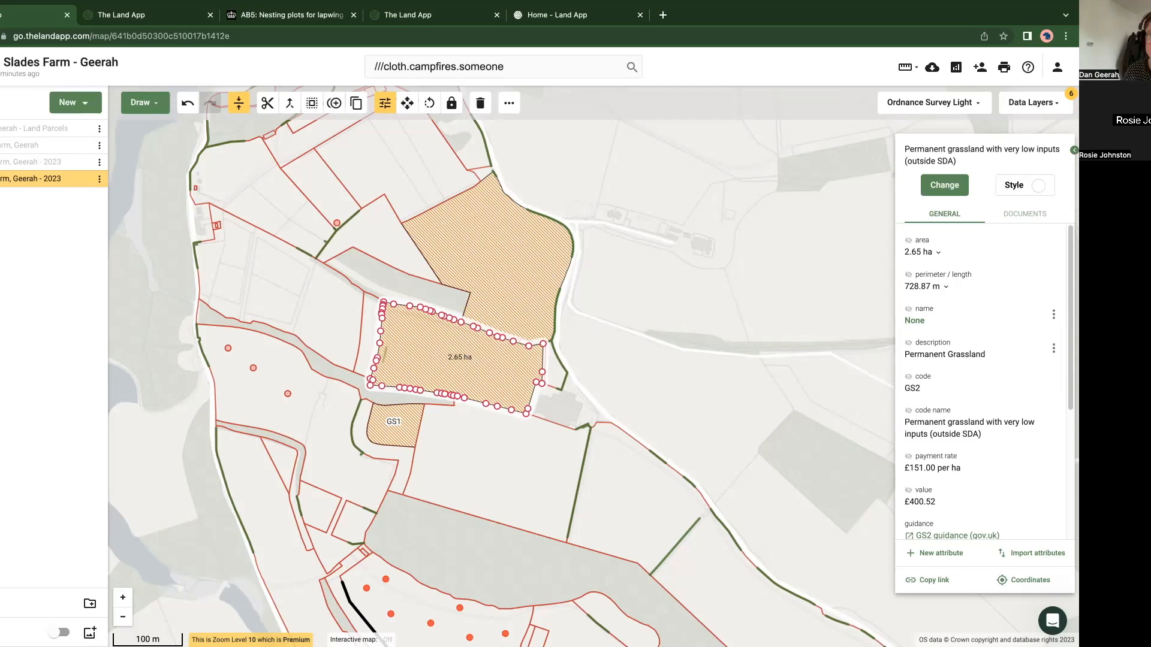
{"action": "left_click", "coordinate": [674, 378]}
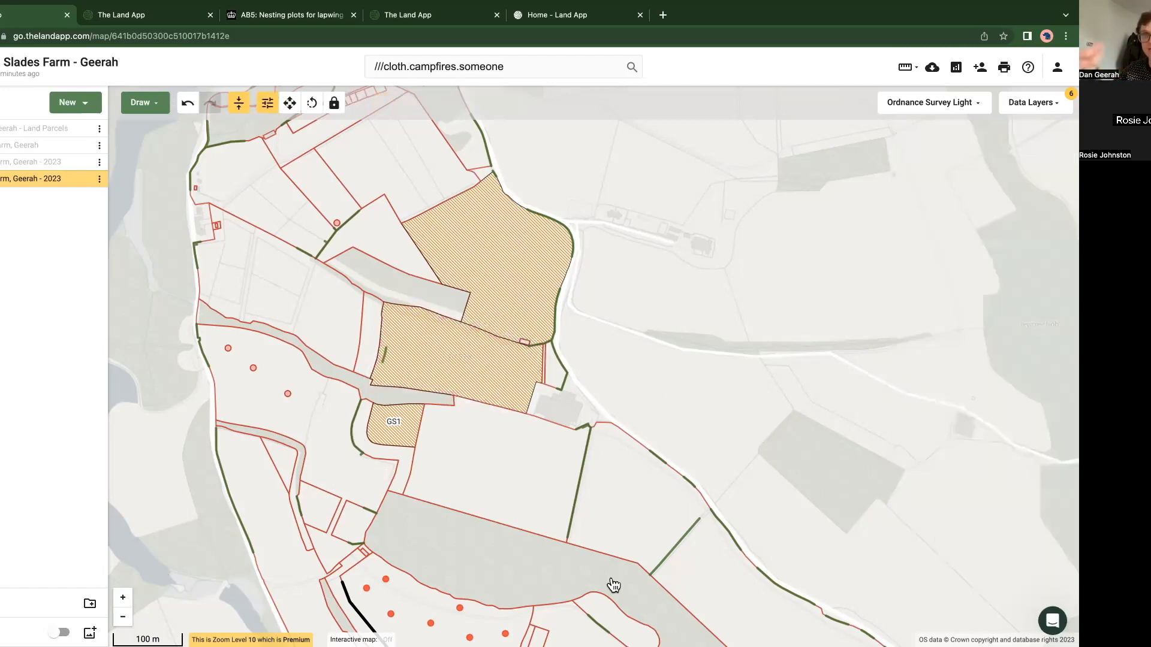
Step: Read the laFeatureType attribute description in the help article on importing data into the Land App, then close the article
{"action": "left_click", "coordinate": [1051, 620]}
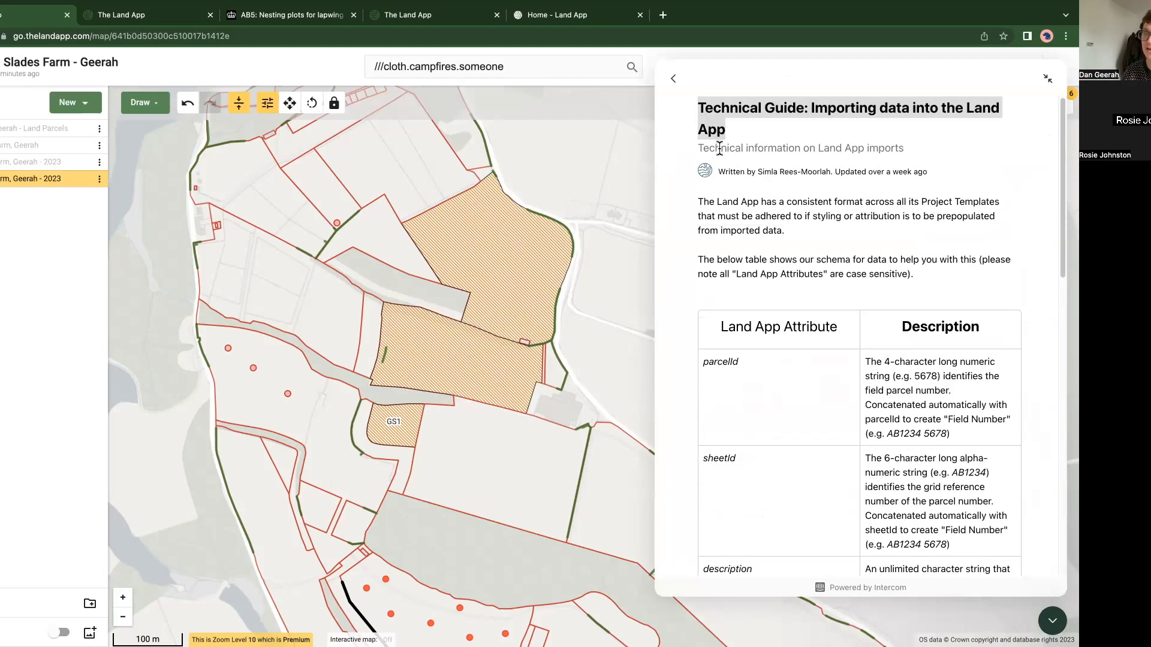
{"action": "scroll", "coordinate": [762, 461], "scroll_direction": "down", "scroll_amount": 5}
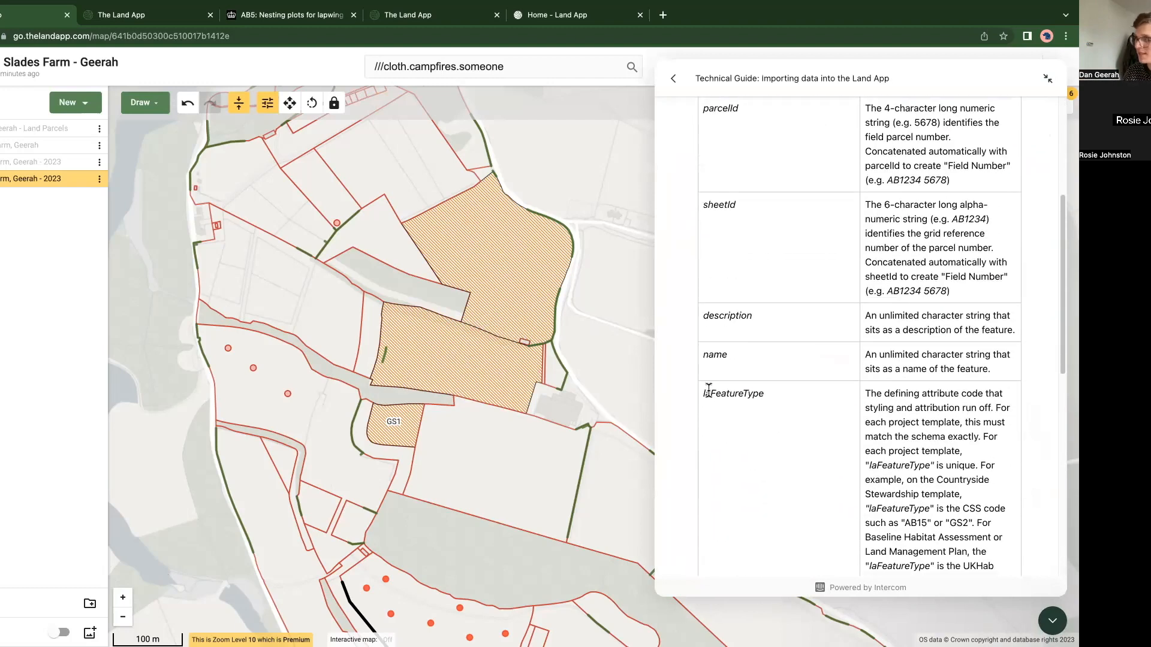
{"action": "left_click_drag", "start_coordinate": [704, 394], "coordinate": [762, 393]}
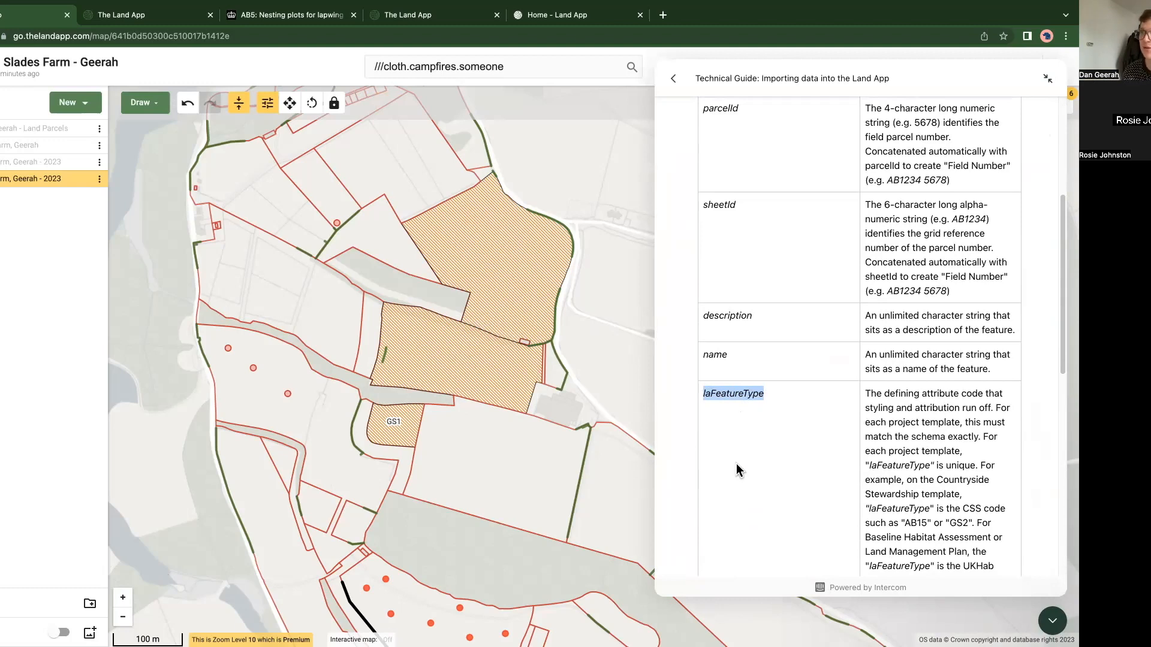
{"action": "scroll", "coordinate": [785, 466], "scroll_direction": "down", "scroll_amount": 1}
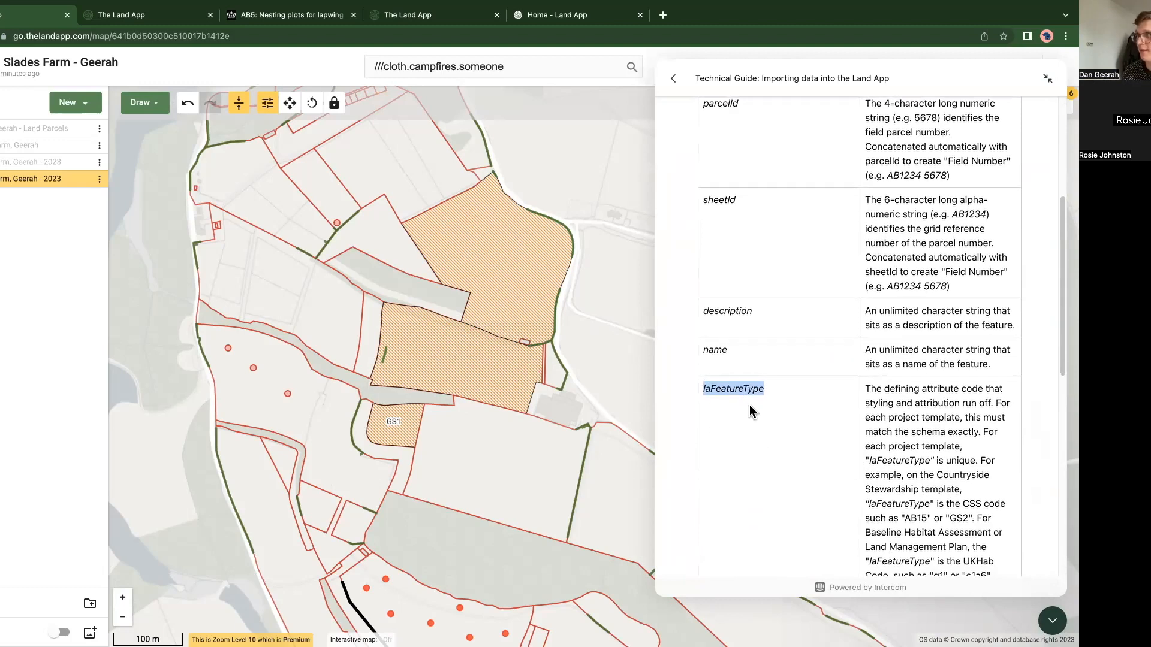
{"action": "scroll", "coordinate": [730, 458], "scroll_direction": "down", "scroll_amount": 3}
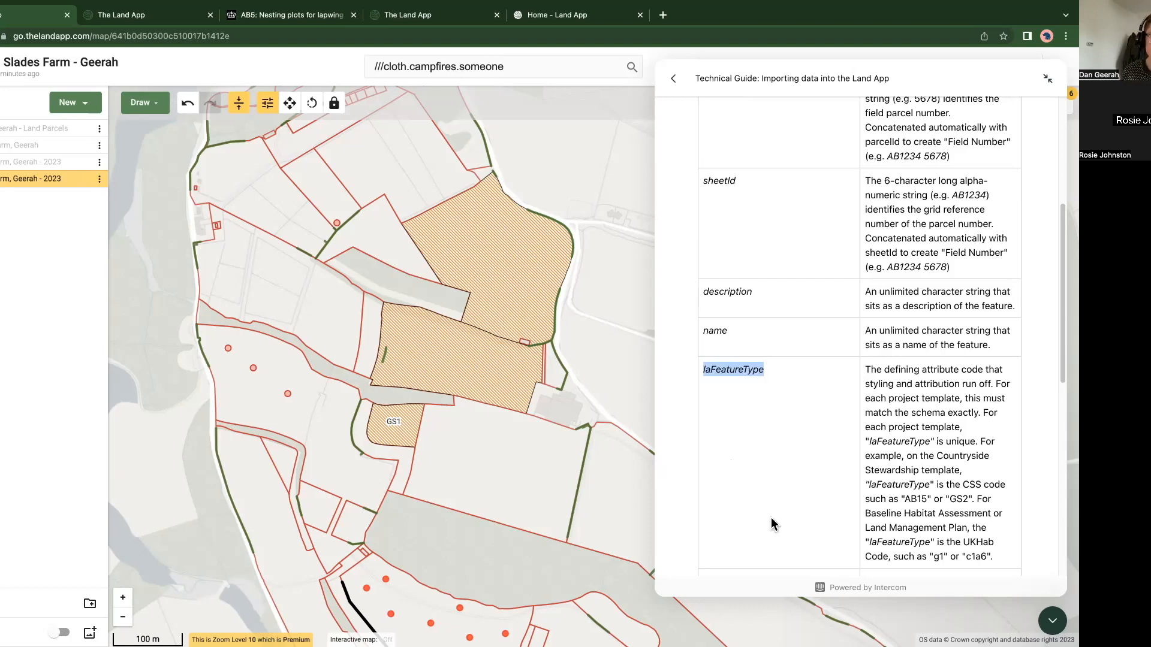
{"action": "left_click", "coordinate": [181, 499]}
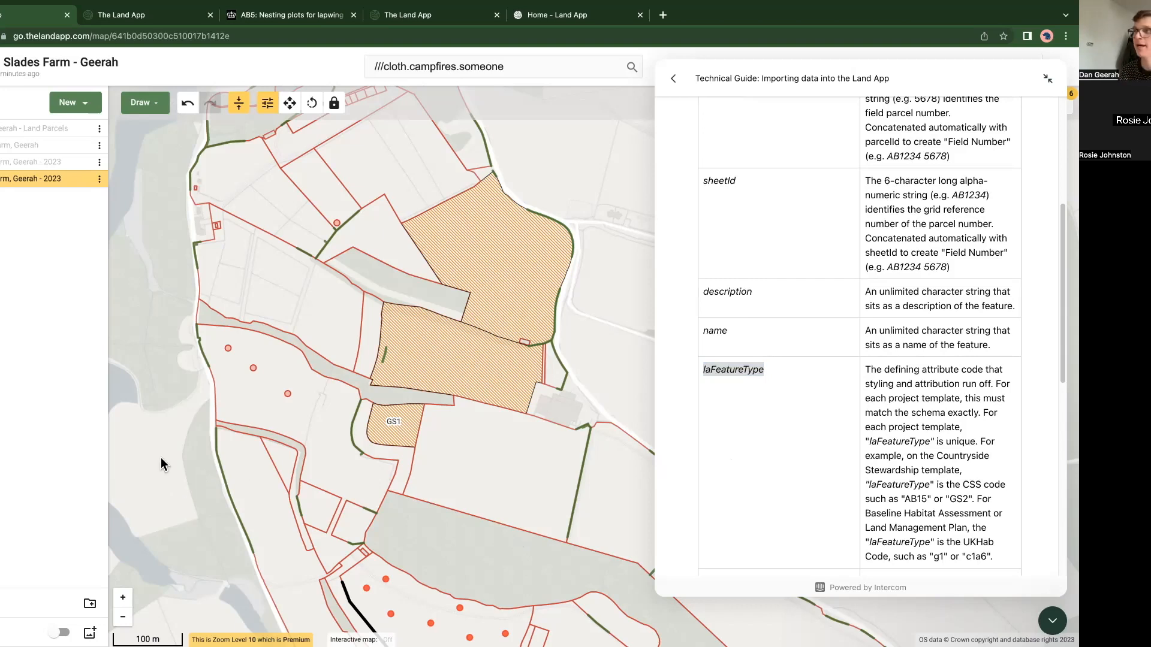
{"action": "left_click", "coordinate": [1051, 620]}
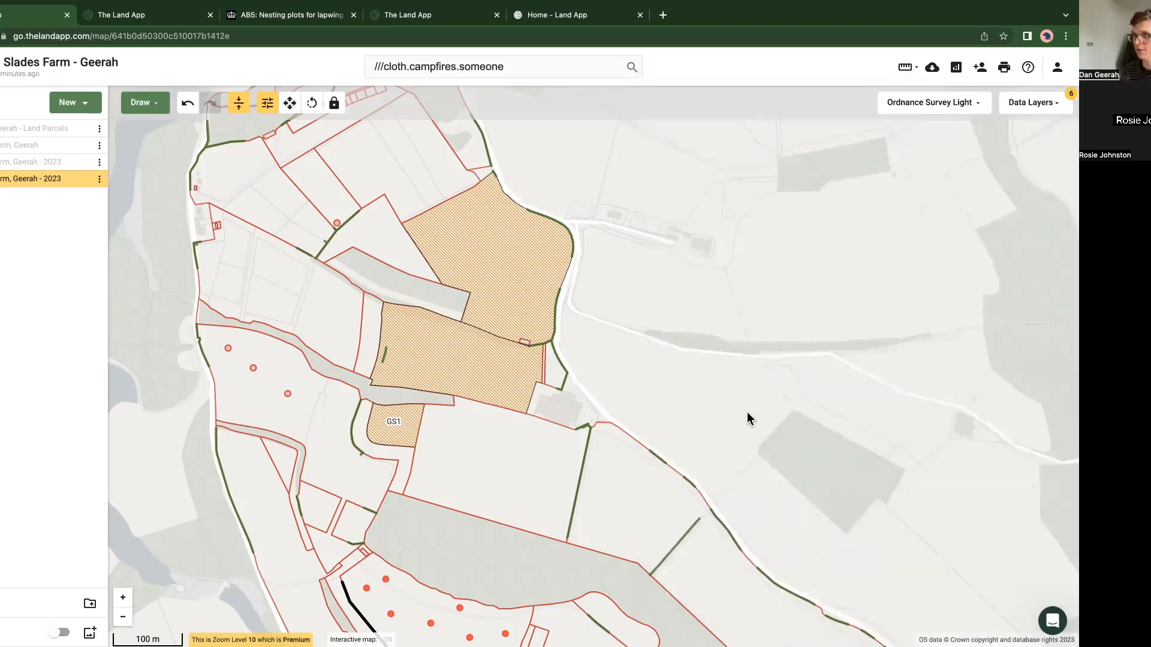
{"action": "scroll", "coordinate": [747, 411], "scroll_direction": "down", "scroll_amount": 2}
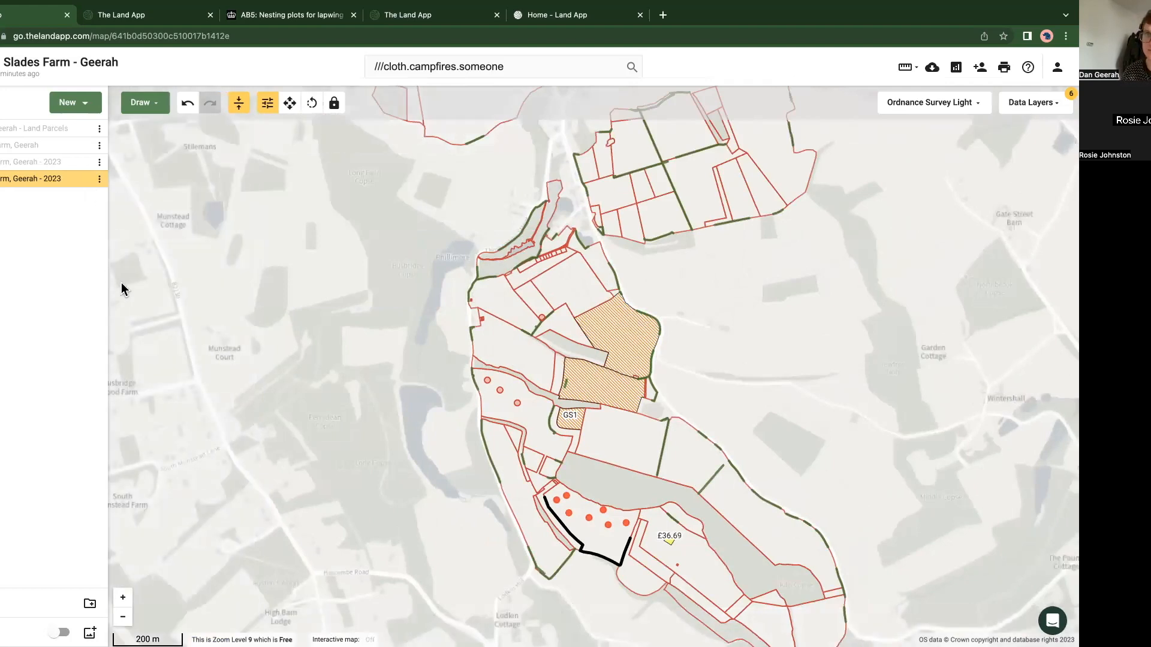
{"action": "left_click", "coordinate": [59, 106]}
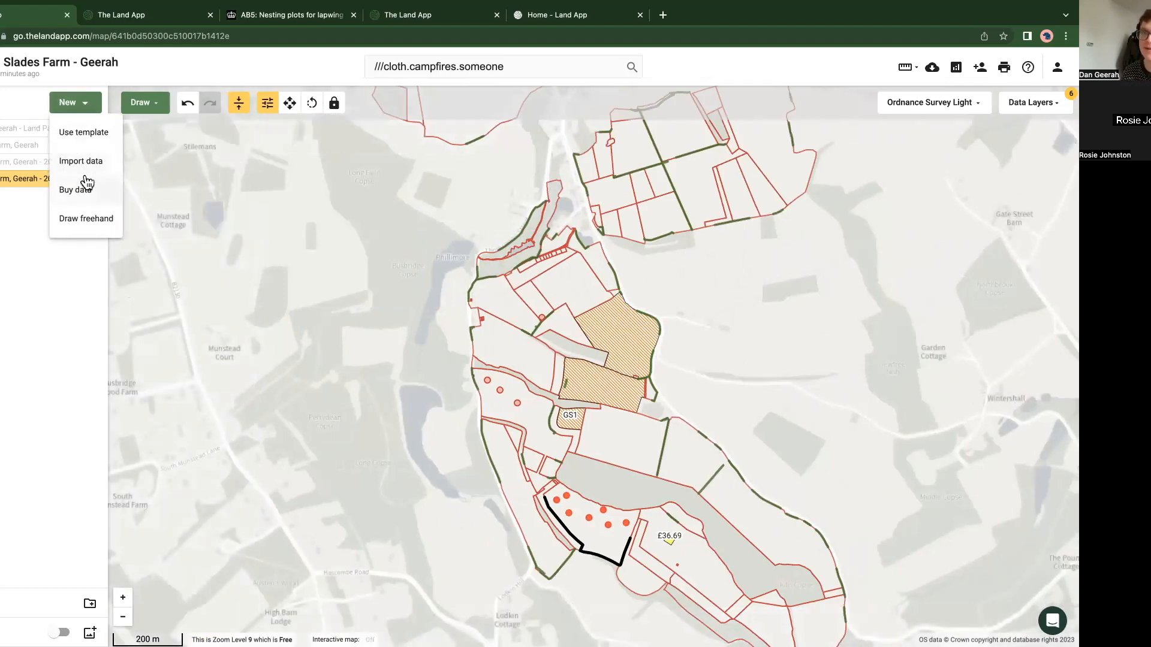
{"action": "left_click", "coordinate": [88, 143]}
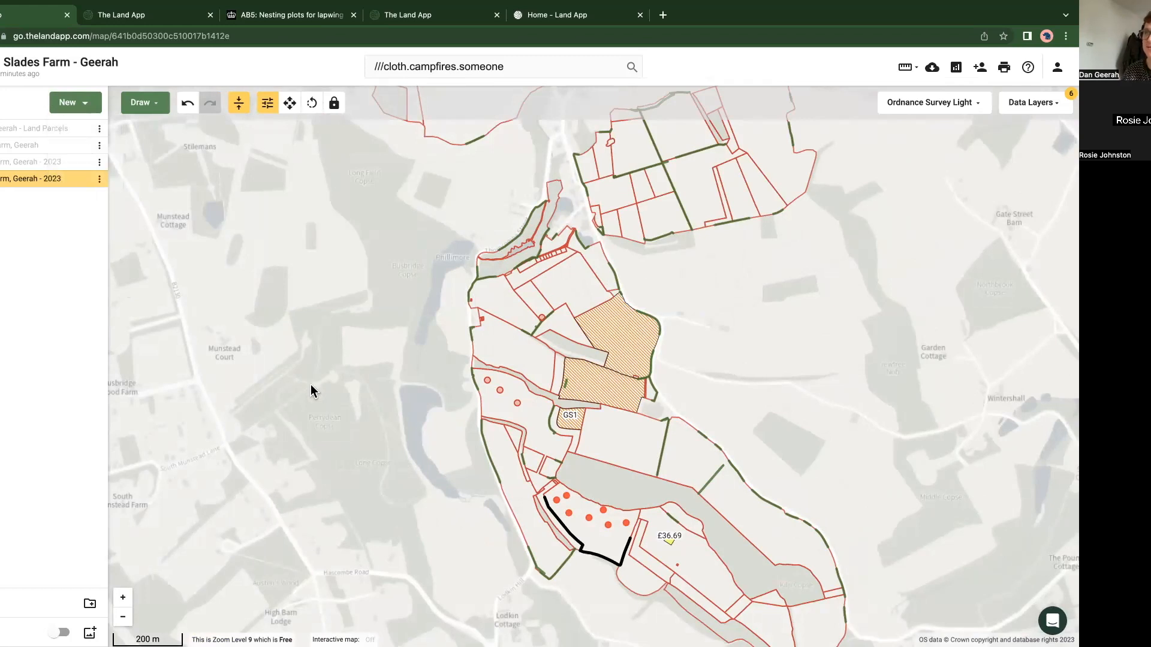
{"action": "left_click", "coordinate": [84, 105]}
{"action": "left_click", "coordinate": [109, 131]}
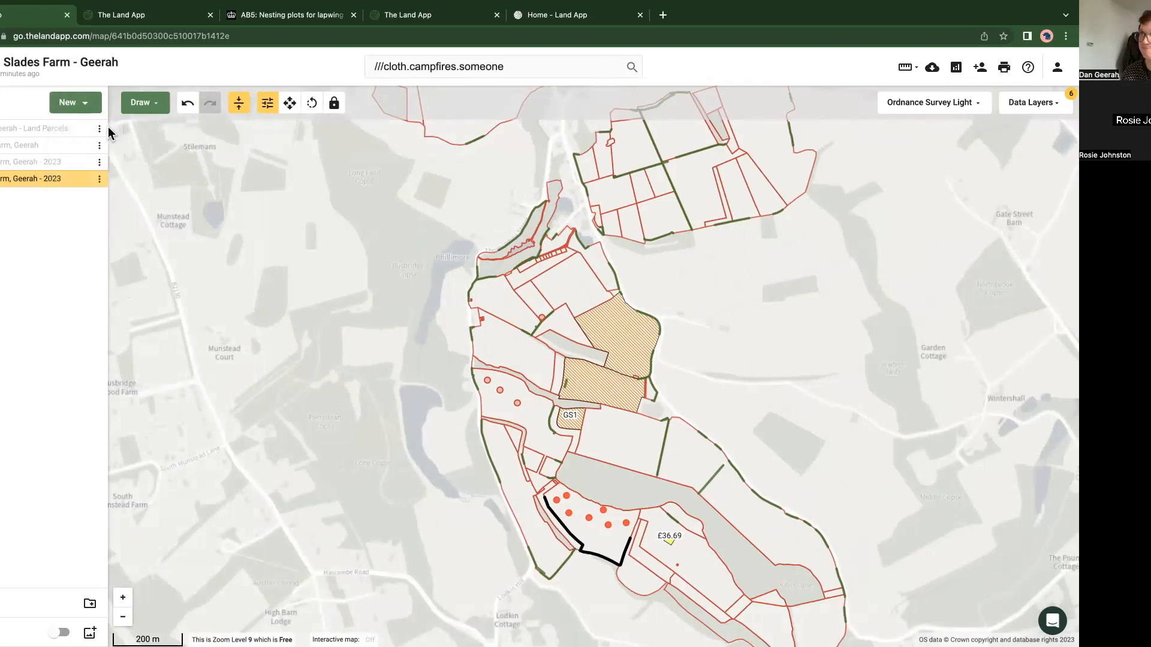
{"action": "left_click_drag", "start_coordinate": [199, 316], "coordinate": [233, 360]}
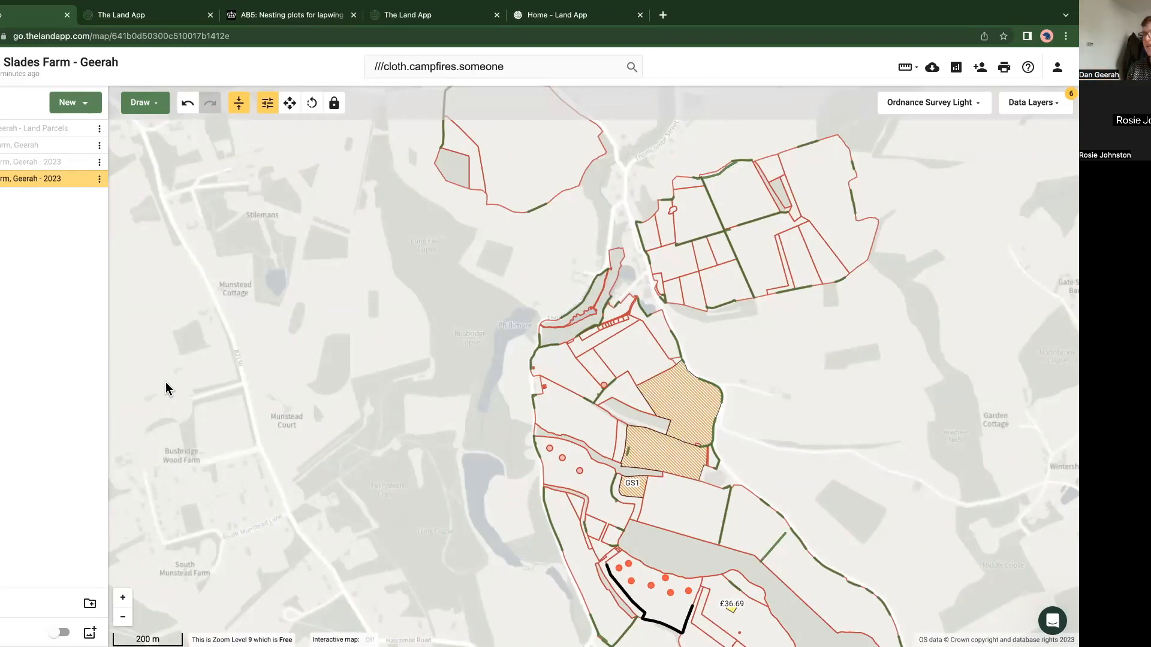
{"action": "scroll", "coordinate": [245, 414], "scroll_direction": "up", "scroll_amount": 2}
{"action": "left_click_drag", "start_coordinate": [359, 461], "coordinate": [258, 390]}
{"action": "scroll", "coordinate": [258, 390], "scroll_direction": "down", "scroll_amount": 2}
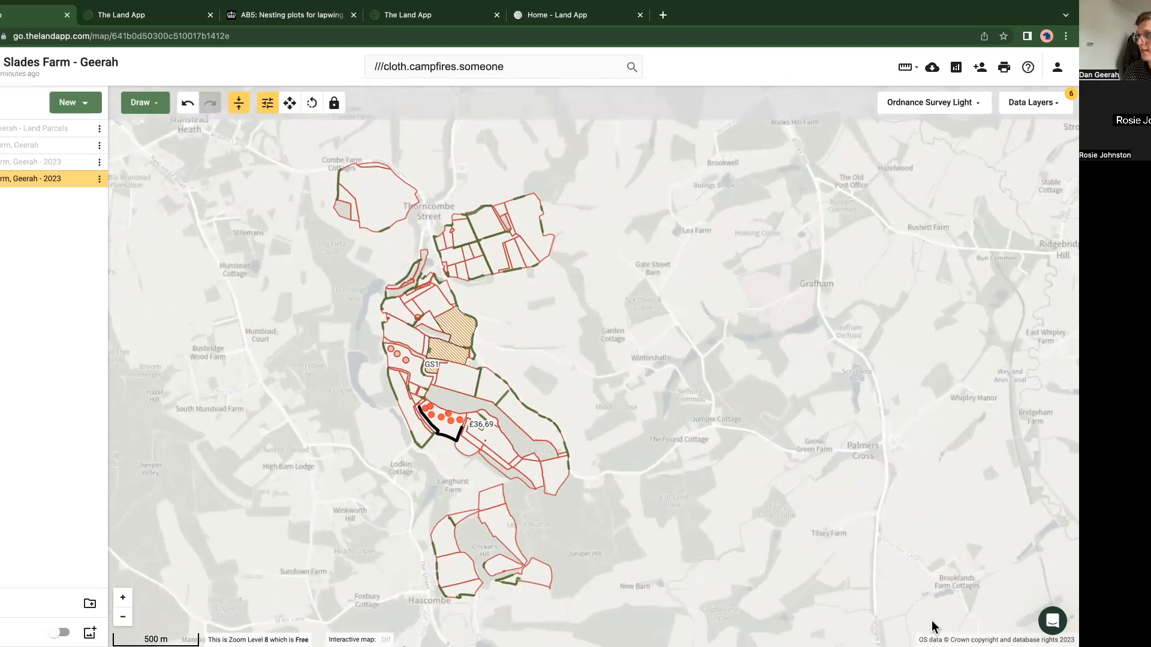
Step: Reopen the data import guide to review the laFeatureType and neighbouring attributes, then return to the farm map
{"action": "left_click", "coordinate": [1052, 620]}
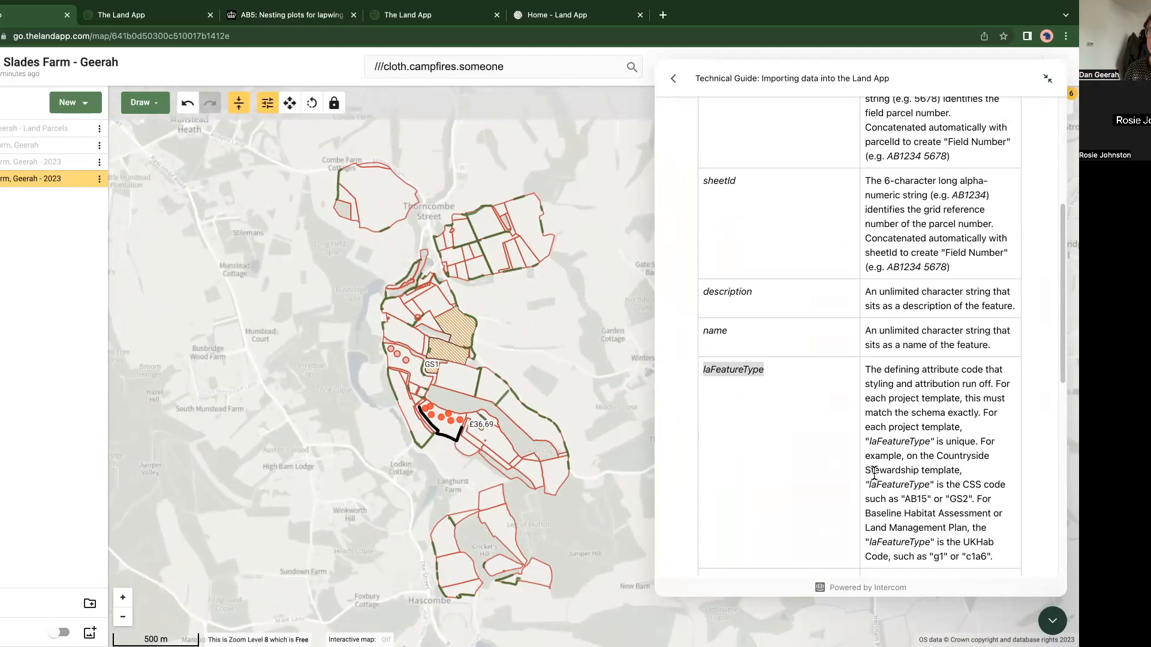
{"action": "scroll", "coordinate": [874, 473], "scroll_direction": "down", "scroll_amount": 1}
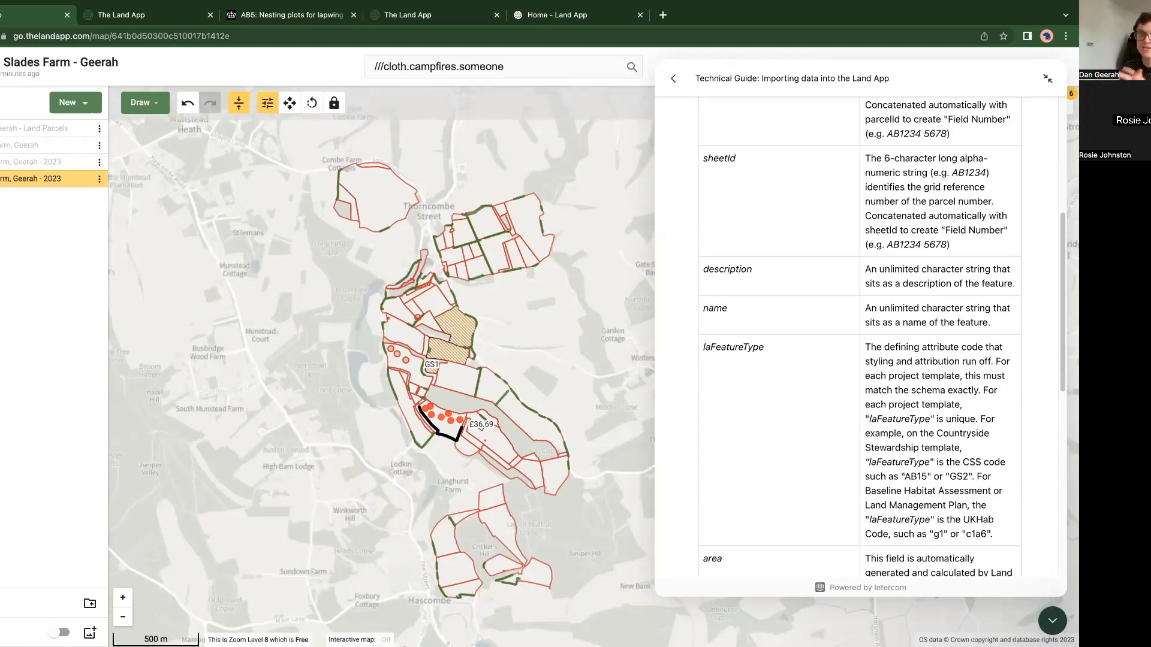
{"action": "left_click", "coordinate": [1052, 621]}
{"action": "left_click_drag", "start_coordinate": [331, 498], "coordinate": [416, 491]}
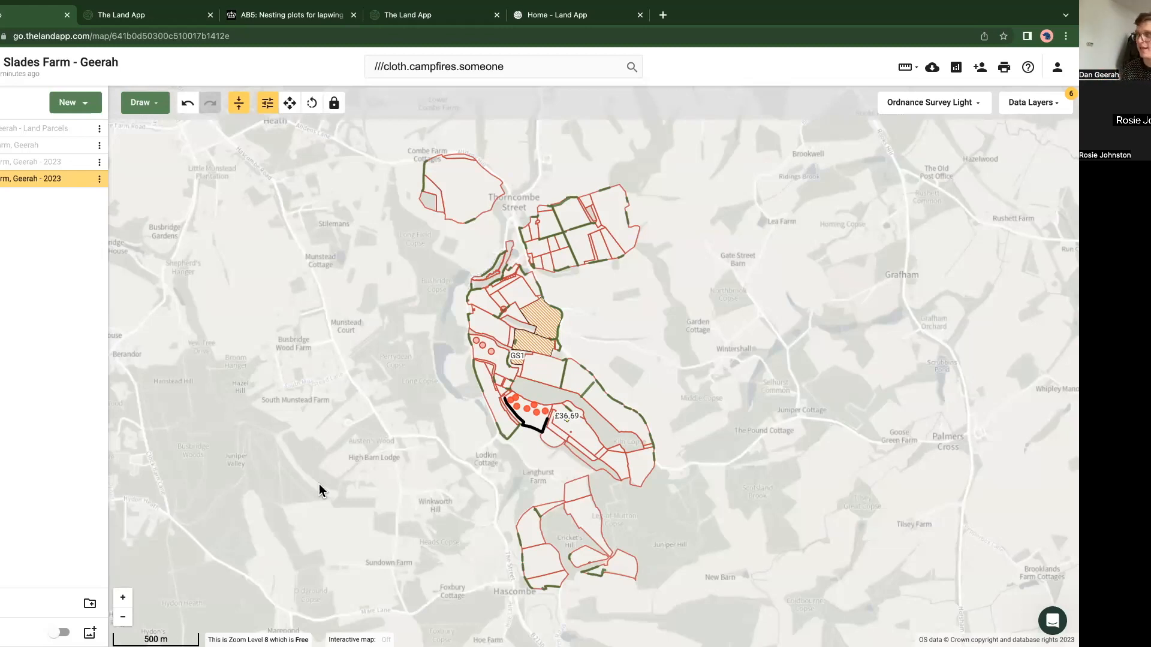
Step: Reopen the data import guide, highlight laFeatureType and its UKHab example codes "g1" or "c1a6", then close the guide
{"action": "left_click", "coordinate": [1052, 621]}
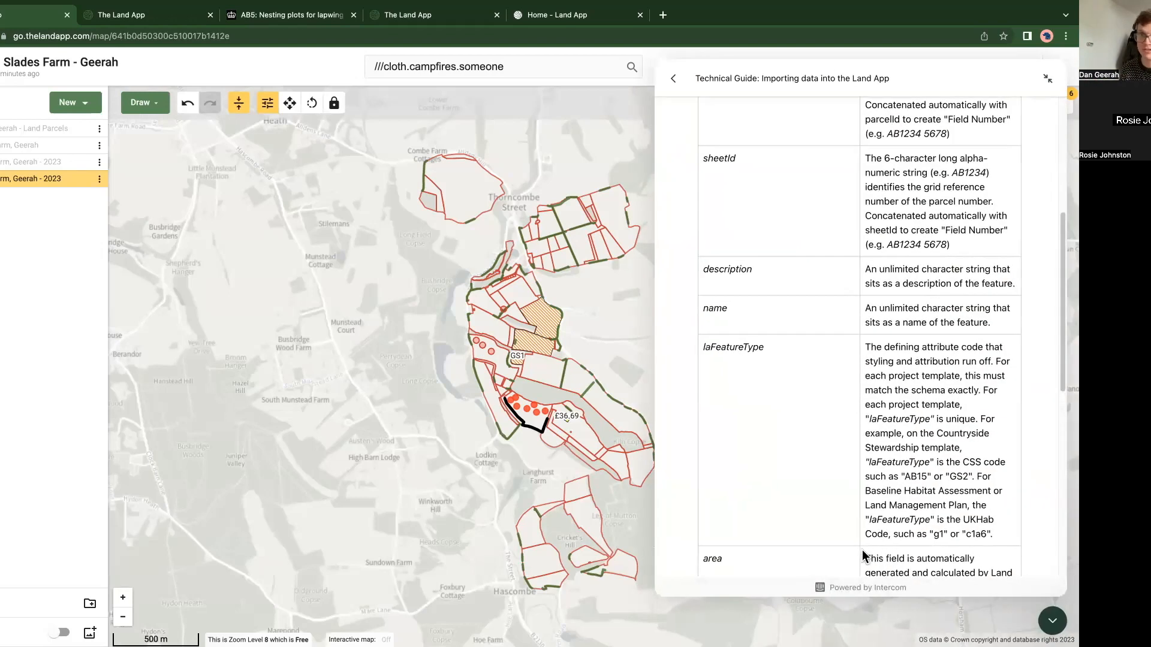
{"action": "left_click_drag", "start_coordinate": [766, 347], "coordinate": [694, 347]}
{"action": "left_click", "coordinate": [748, 356]}
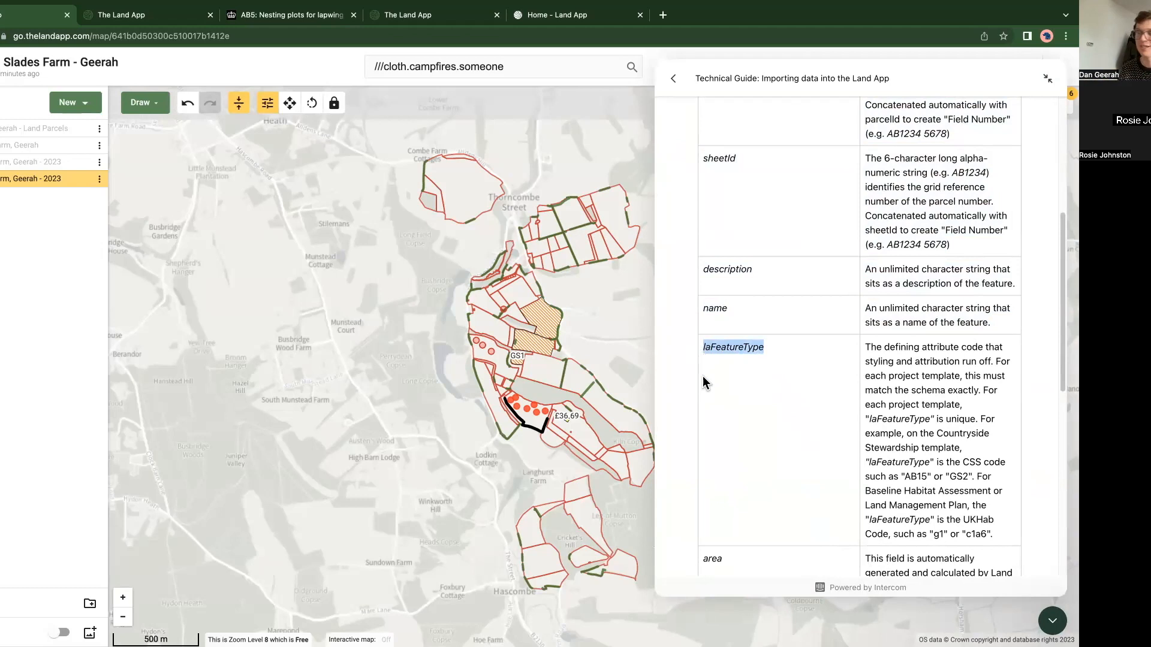
{"action": "left_click_drag", "start_coordinate": [993, 533], "coordinate": [926, 534]}
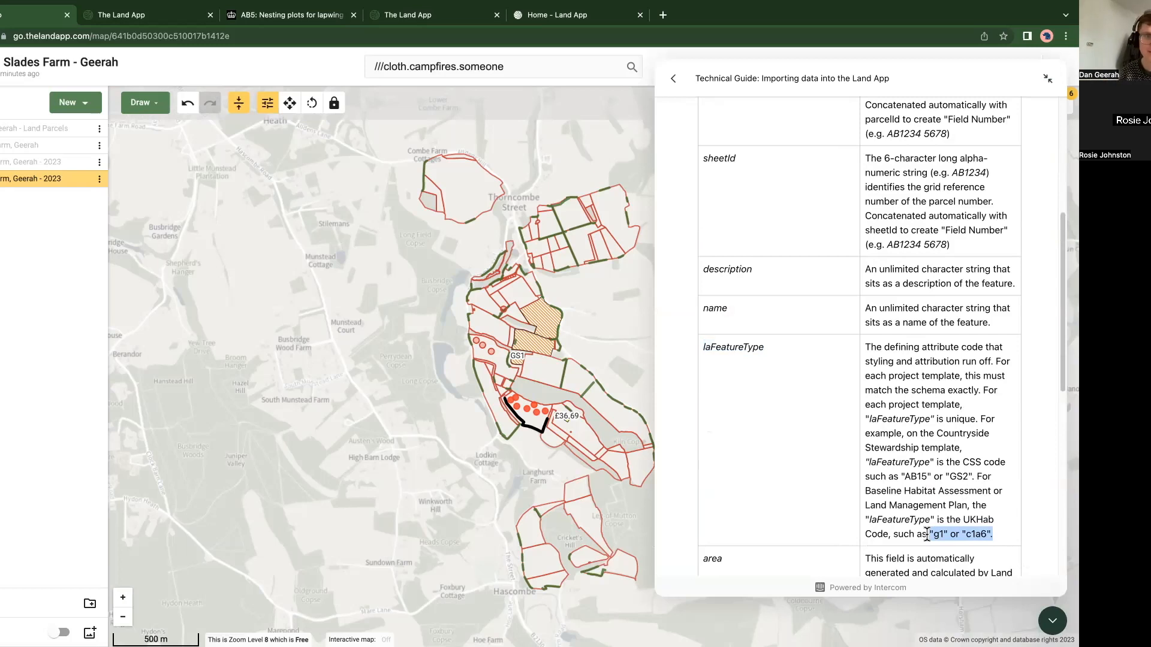
{"action": "left_click", "coordinate": [337, 495]}
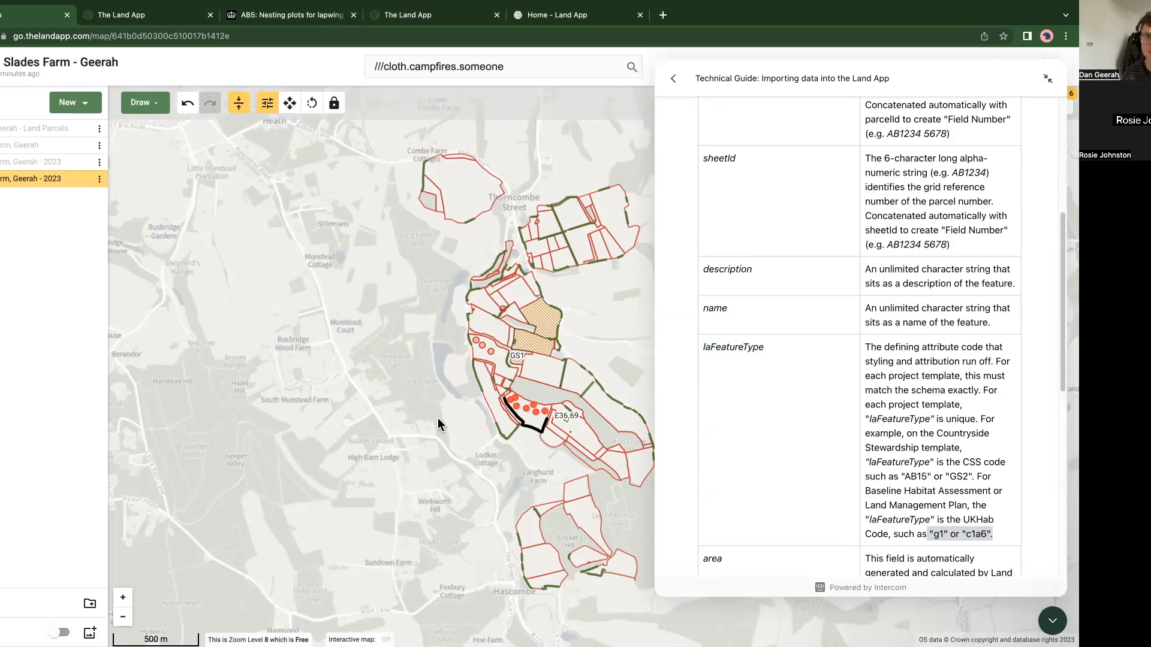
{"action": "left_click", "coordinate": [1053, 621]}
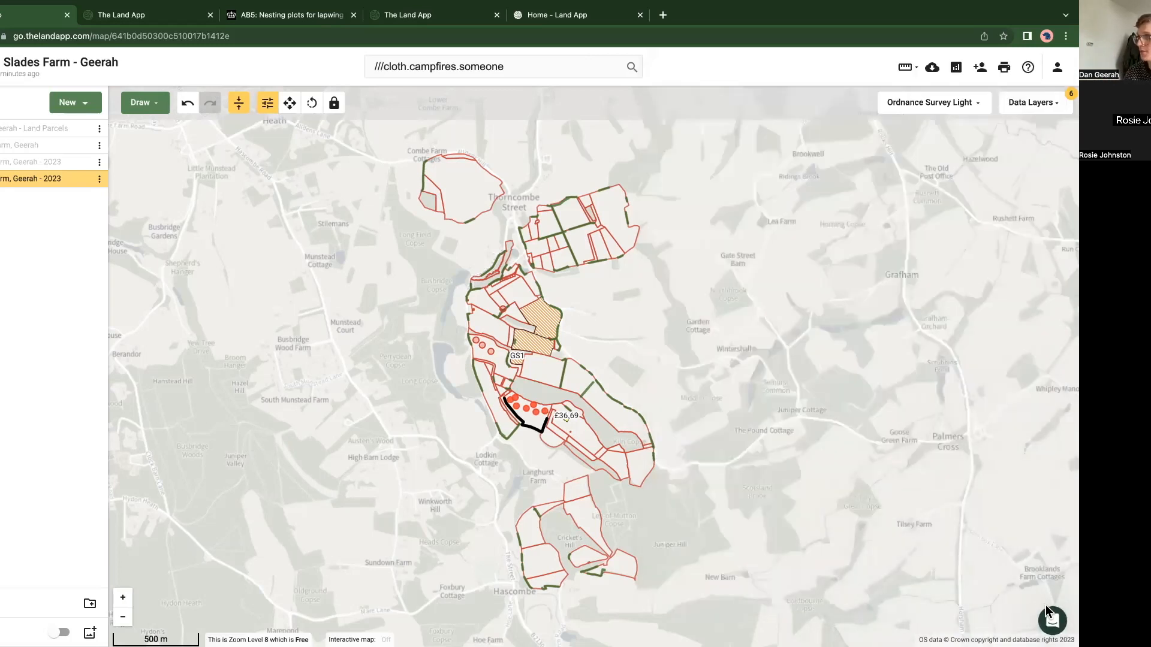
Step: Bring the data import guide back up and highlight the laFeatureType attribute name in the table
{"action": "left_click", "coordinate": [1053, 622]}
{"action": "left_click_drag", "start_coordinate": [771, 360], "coordinate": [703, 353]}
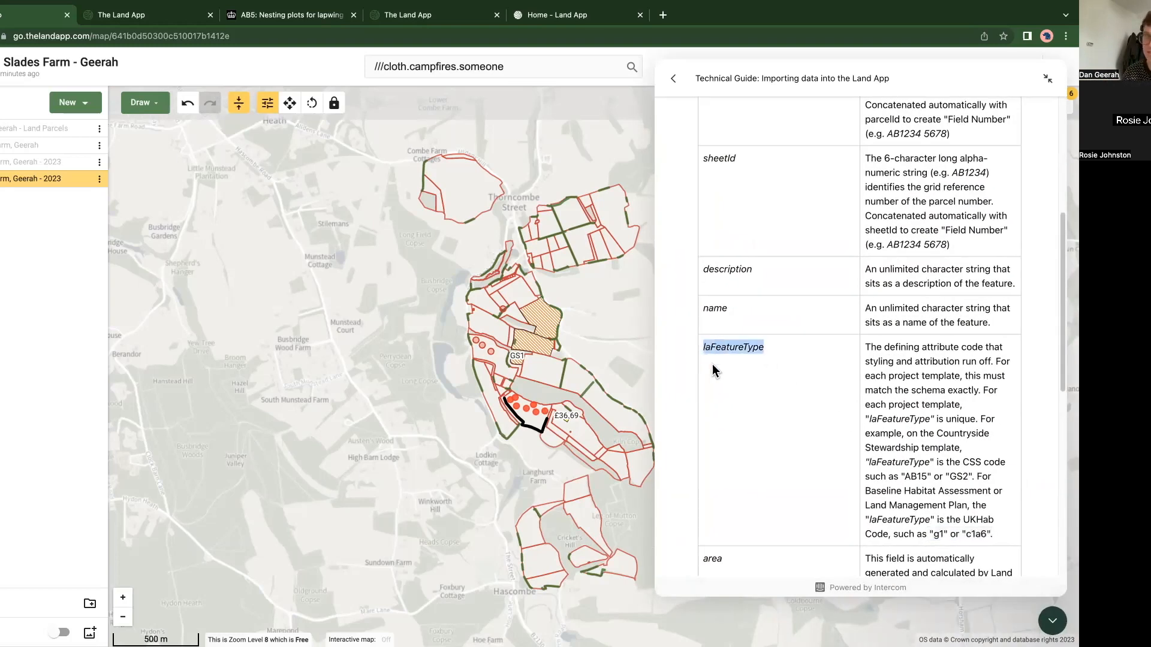
{"action": "left_click", "coordinate": [379, 401]}
Step: Reload the farm map page and close the spare Land App tab next to it
{"action": "left_click", "coordinate": [81, 102]}
{"action": "left_click", "coordinate": [87, 137]}
{"action": "left_click", "coordinate": [0, 36]}
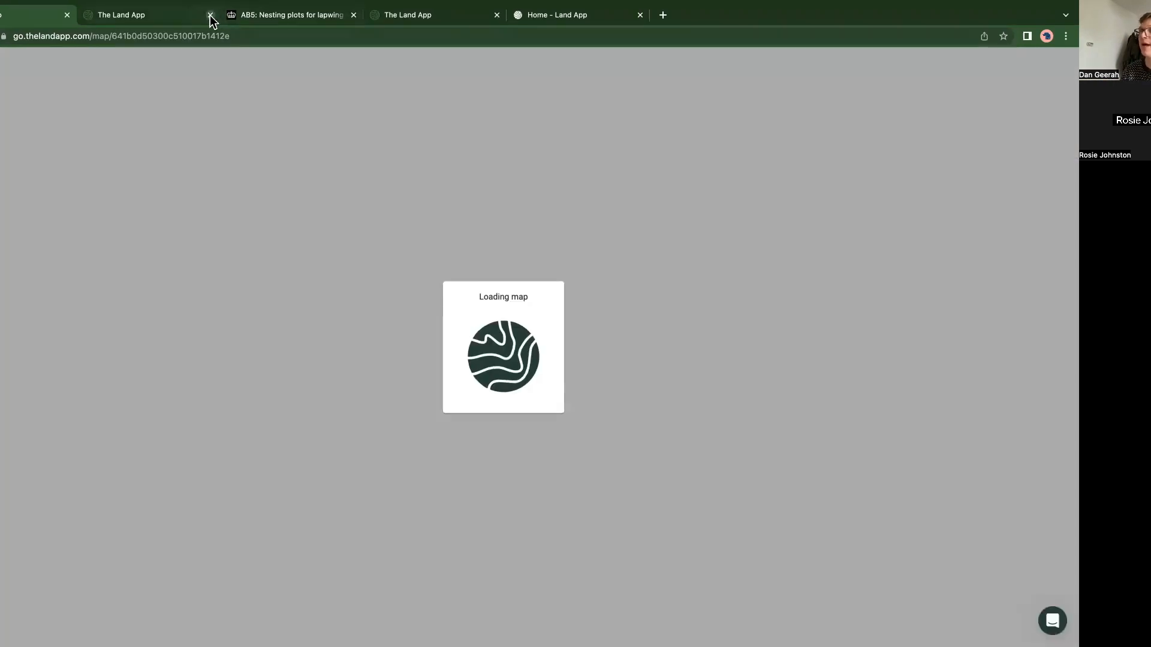
{"action": "left_click", "coordinate": [210, 15]}
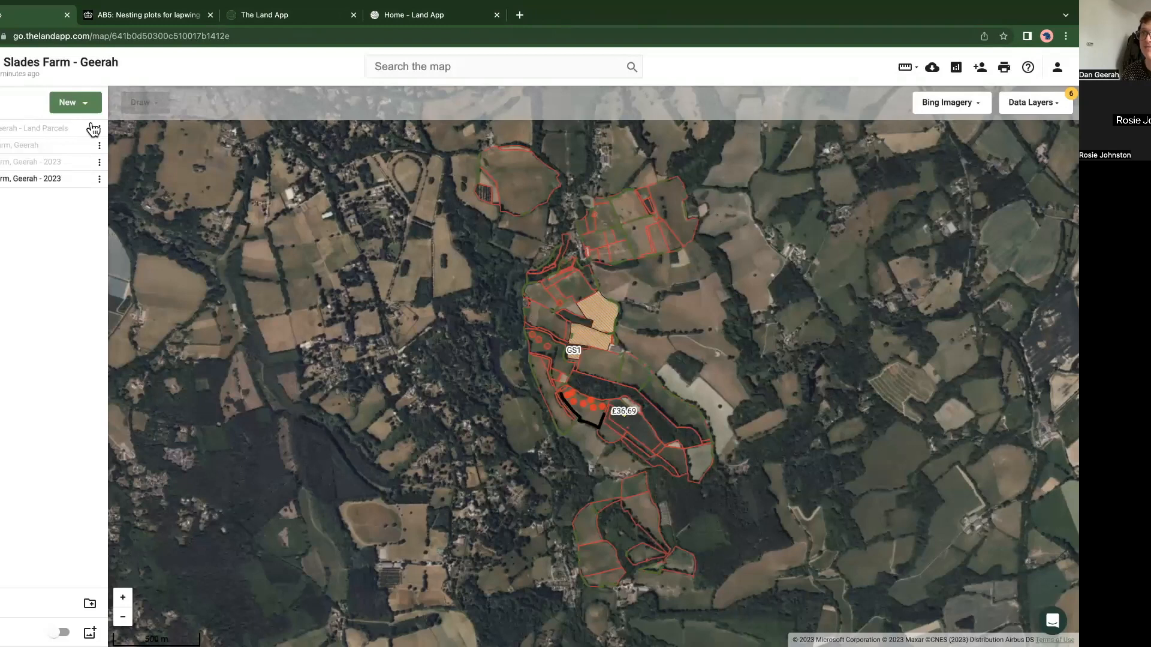
Step: Browse the project templates available for a new plan, including the stewardship and habitat ones, then close the template chooser
{"action": "left_click", "coordinate": [62, 101]}
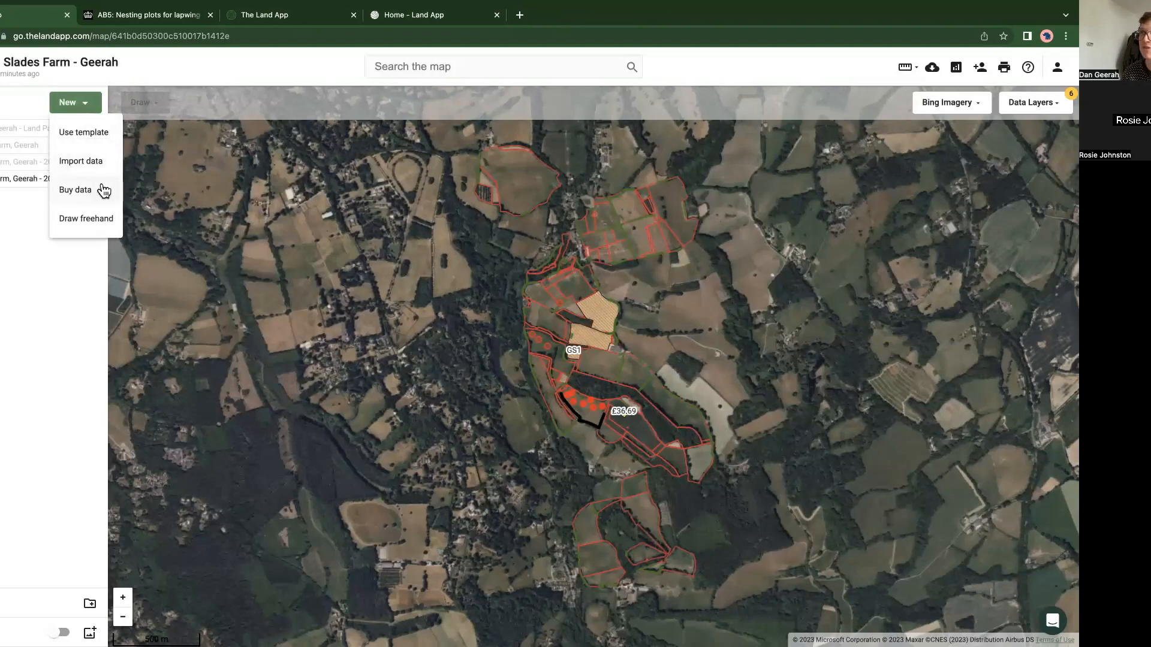
{"action": "left_click", "coordinate": [91, 132]}
{"action": "scroll", "coordinate": [444, 376], "scroll_direction": "down", "scroll_amount": 3}
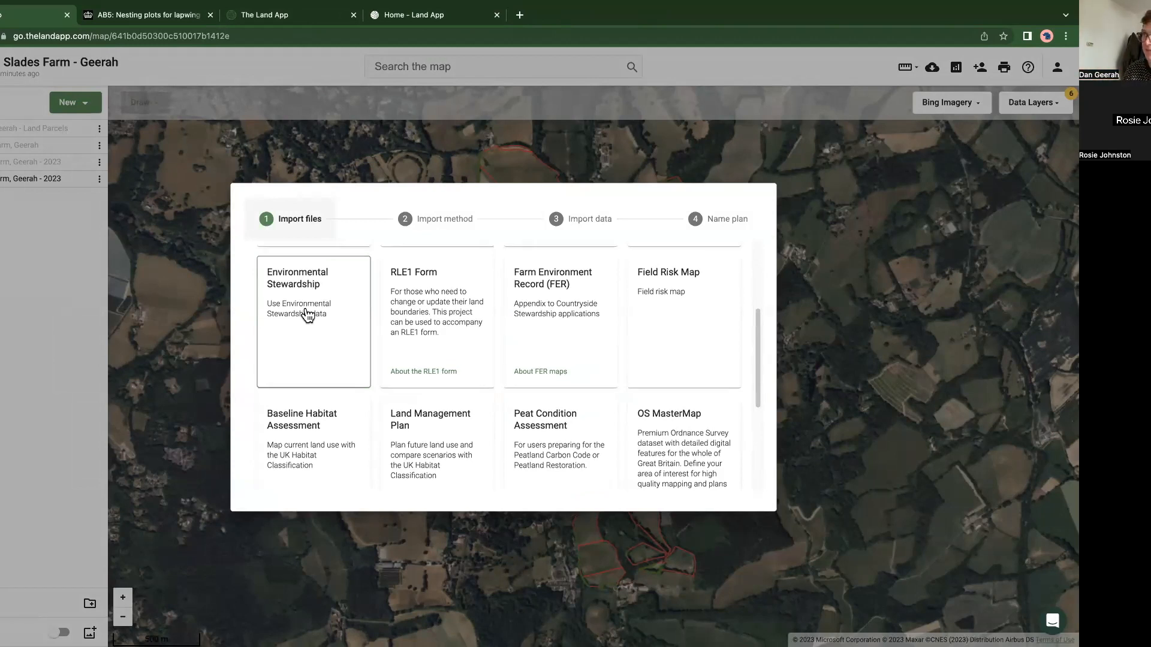
{"action": "scroll", "coordinate": [306, 315], "scroll_direction": "up", "scroll_amount": 2}
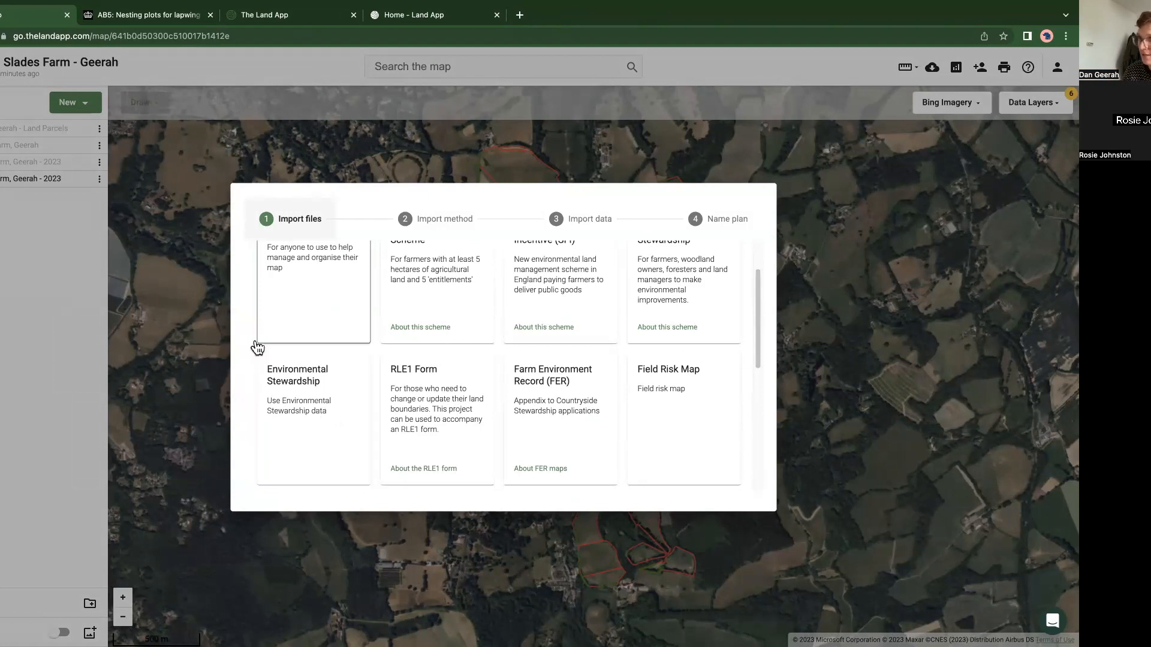
{"action": "scroll", "coordinate": [654, 417], "scroll_direction": "up", "scroll_amount": 1}
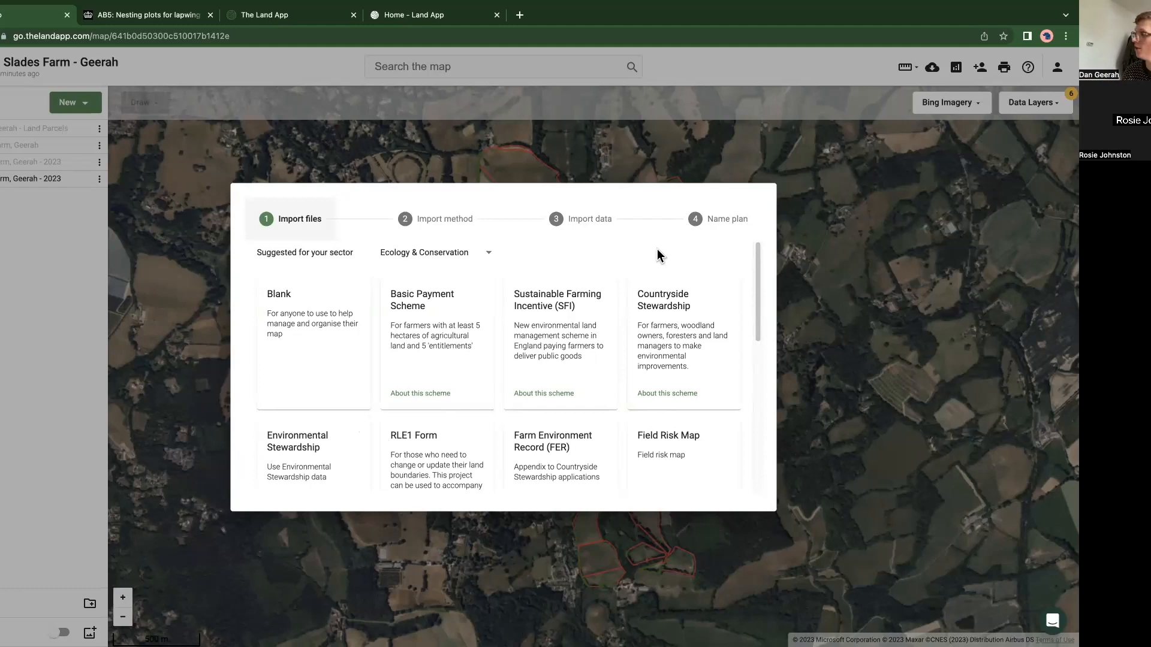
{"action": "left_click", "coordinate": [828, 328]}
Step: Switch the base map to Ordnance Survey Light and turn on the Public Rights of Way data layer
{"action": "left_click", "coordinate": [948, 103]}
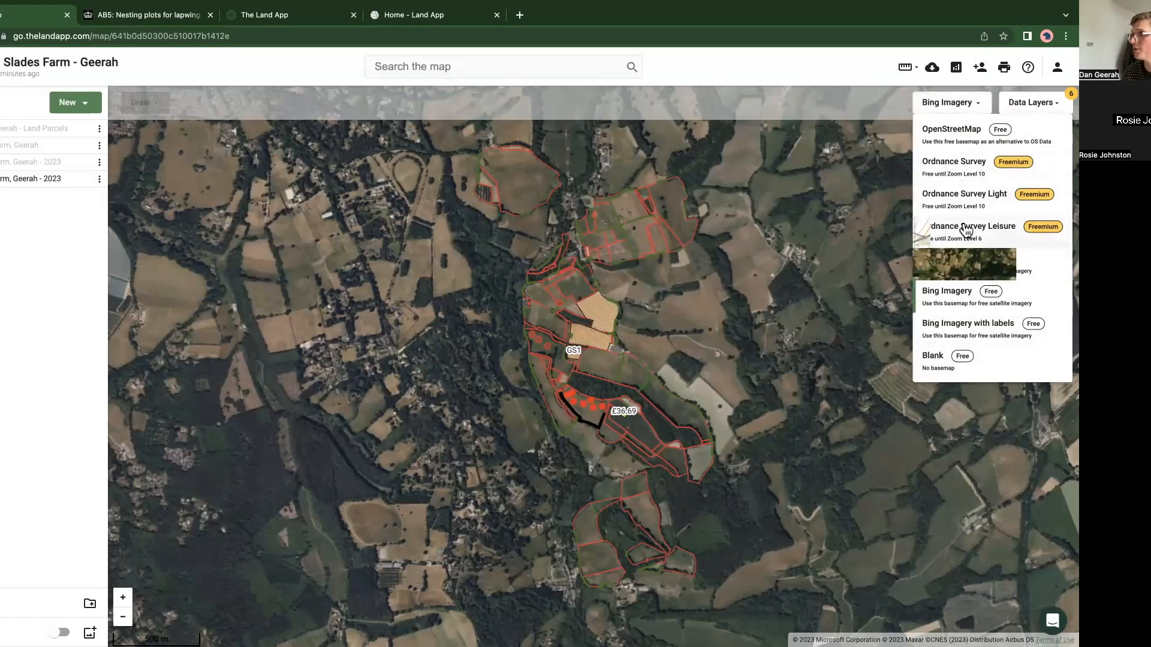
{"action": "left_click", "coordinate": [959, 204]}
{"action": "left_click", "coordinate": [1049, 102]}
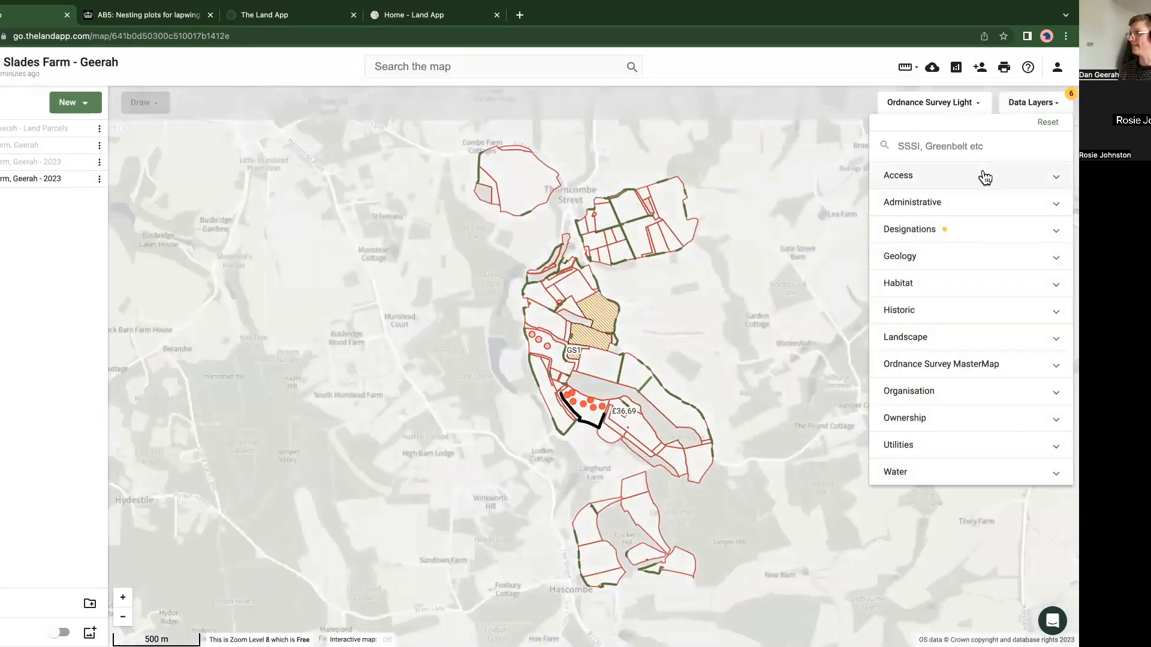
{"action": "type", "text": "pub"}
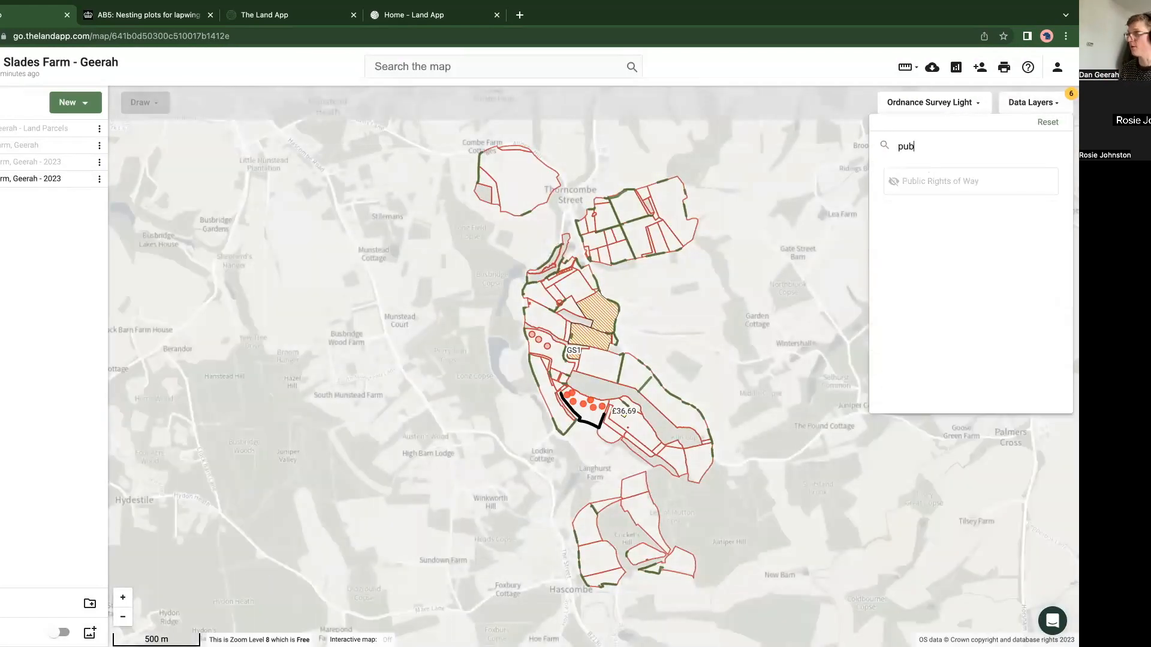
{"action": "left_click", "coordinate": [947, 187]}
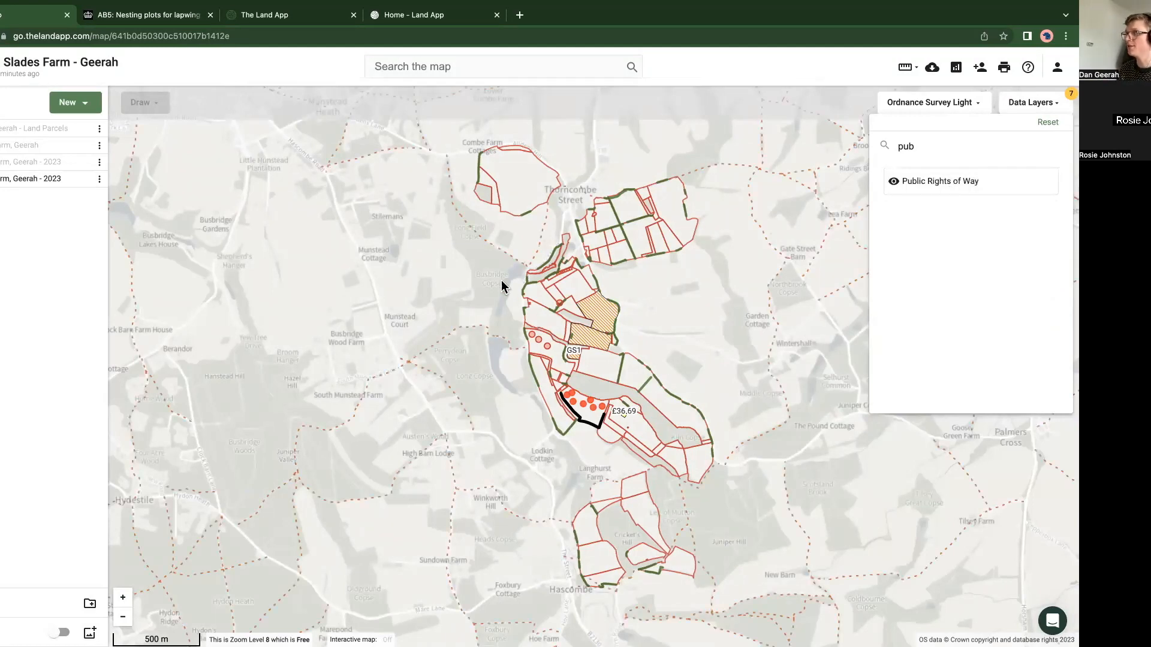
{"action": "left_click", "coordinate": [377, 348]}
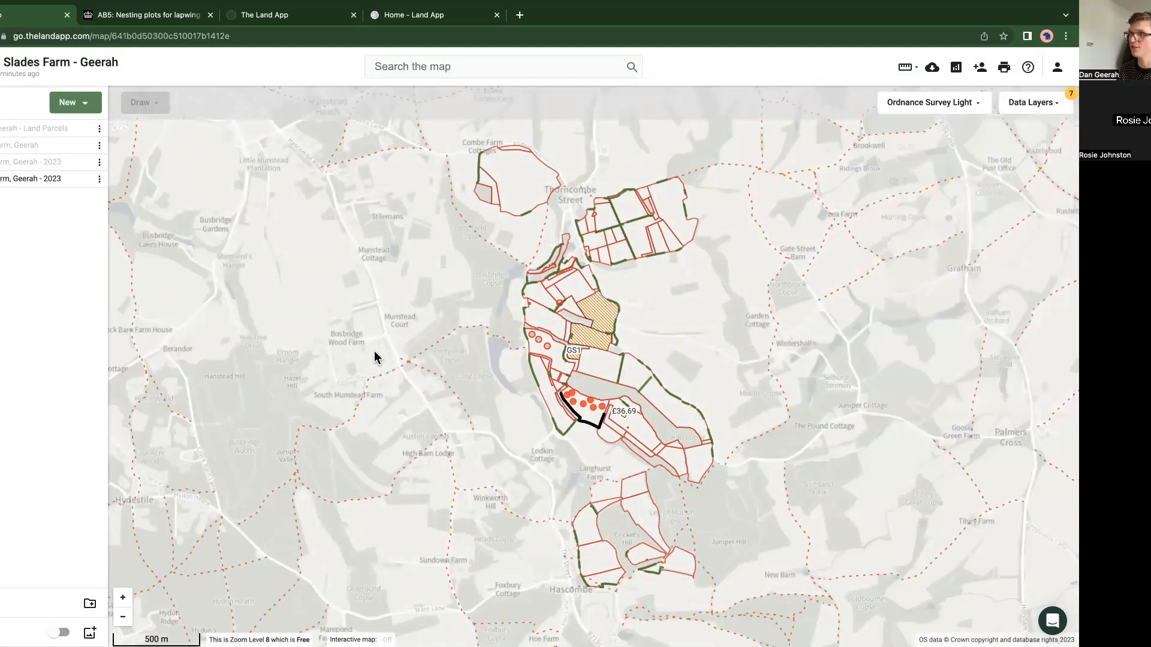
Step: View the attributes of the public right of way running past South Munstead Farm
{"action": "left_click", "coordinate": [365, 396]}
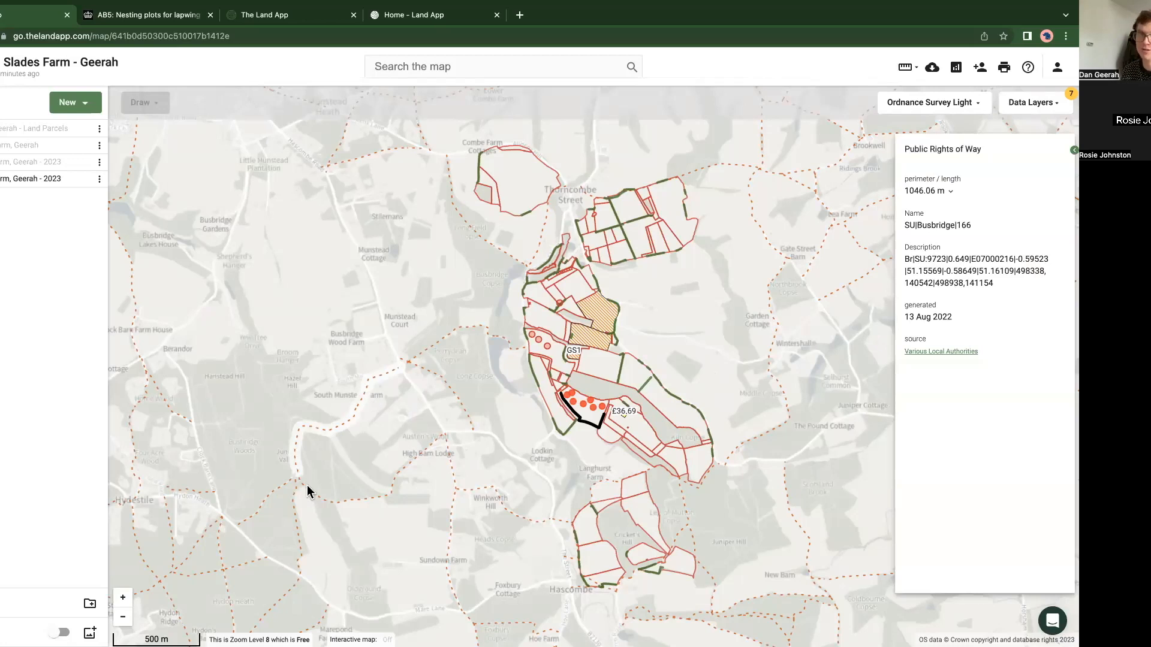
{"action": "left_click_drag", "start_coordinate": [308, 486], "coordinate": [307, 483]}
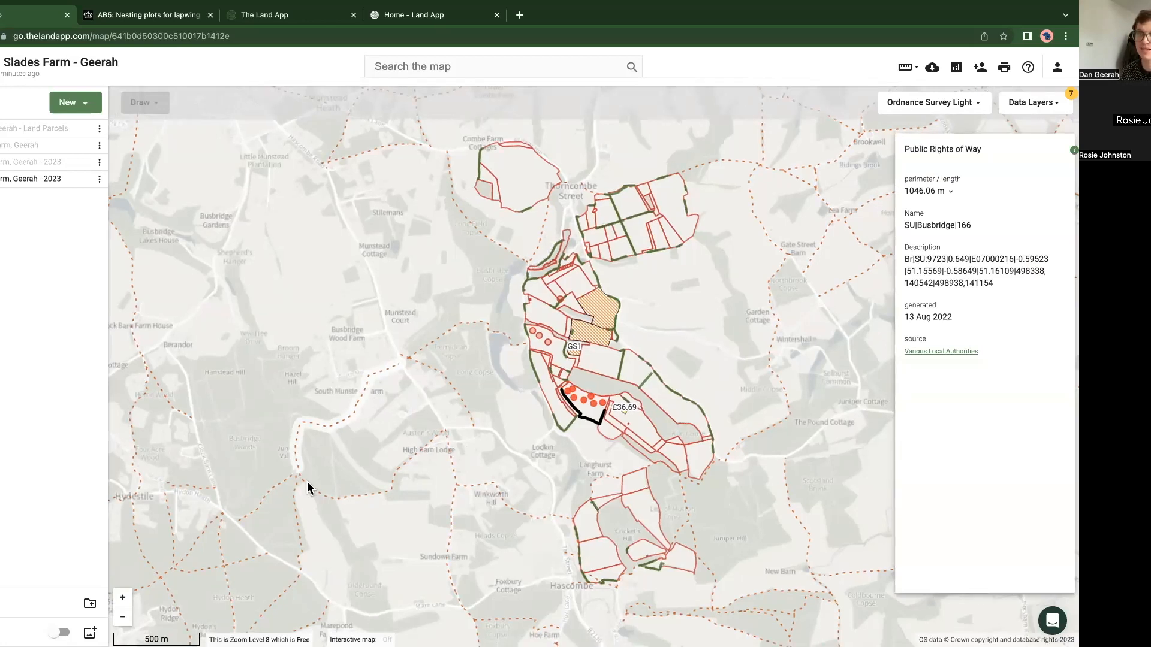